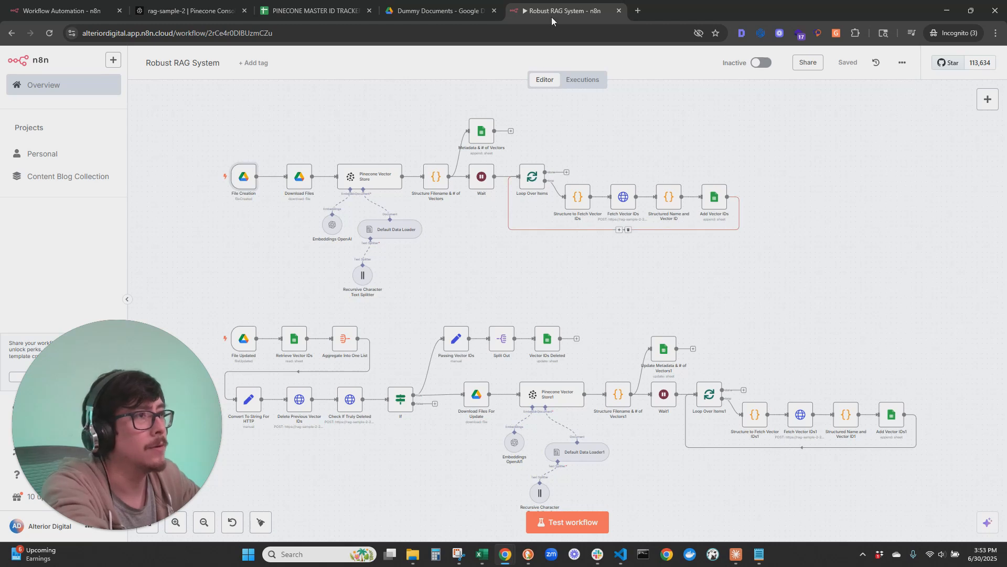
# Step: Close the Robust RAG System workflow, review the Dummy Documents folder and the PINECONE MASTER ID TRACKER sheet, and return to the empty workflow
pyautogui.middleClick(543, 12)
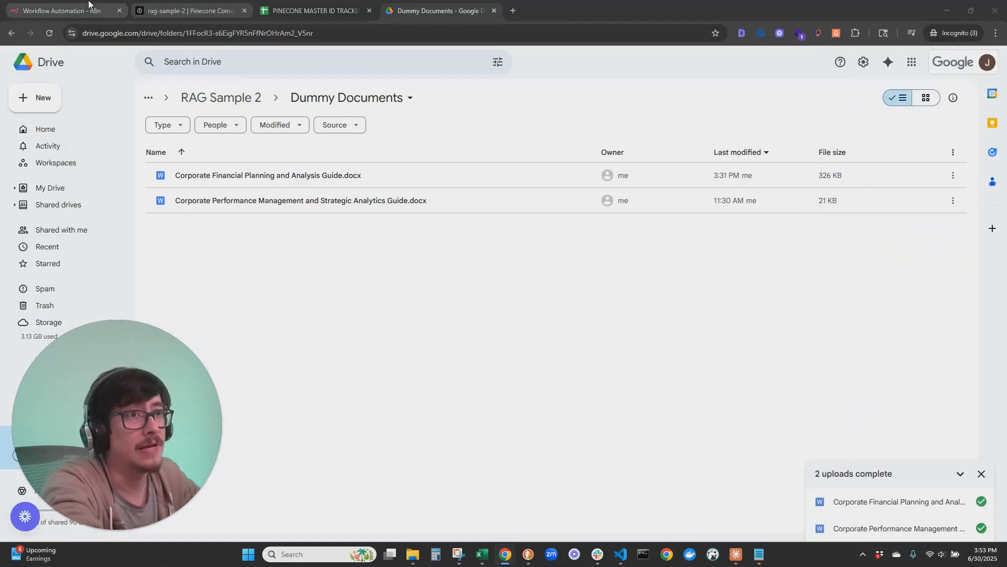
pyautogui.click(68, 11)
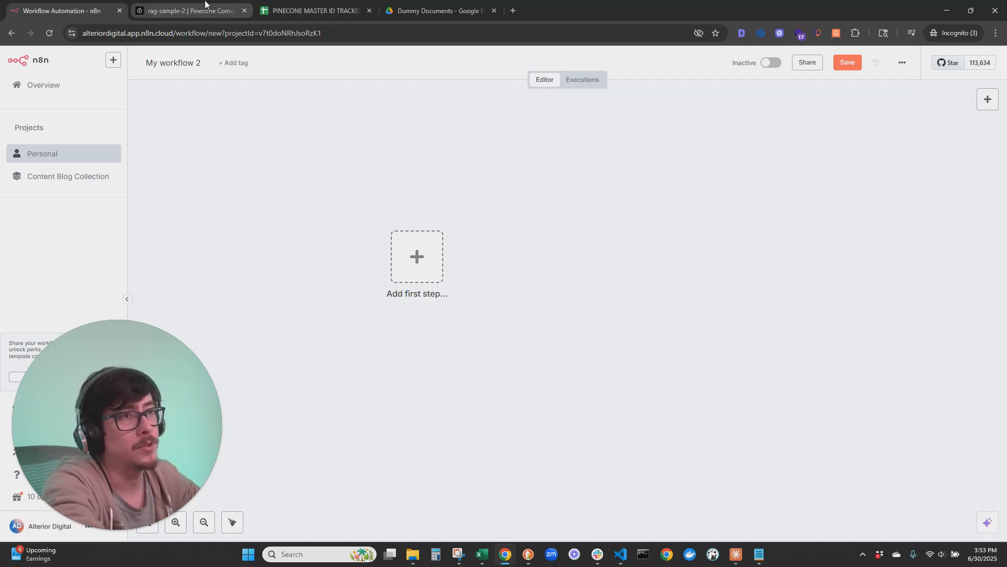
pyautogui.click(465, 4)
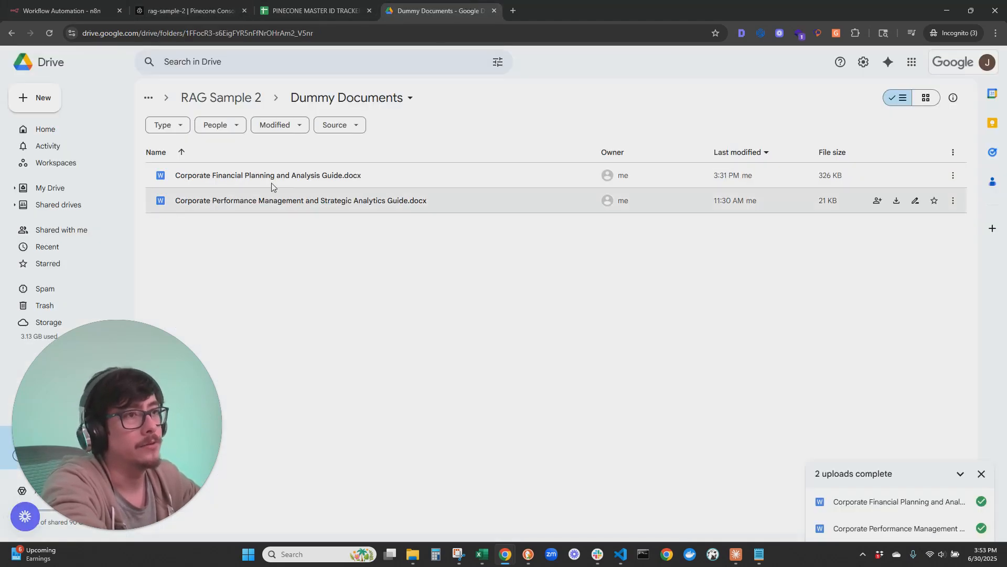
pyautogui.click(297, 12)
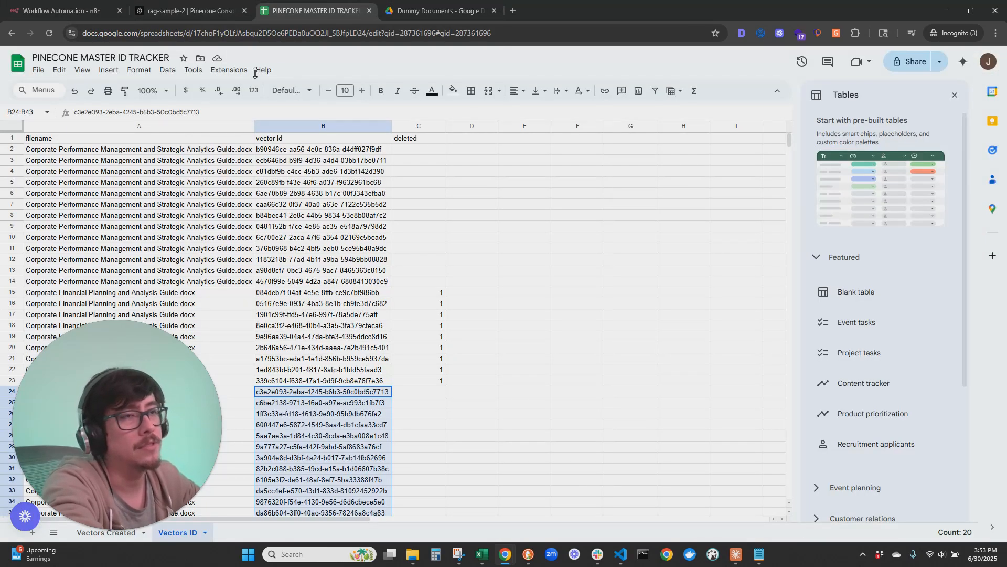
pyautogui.click(81, 8)
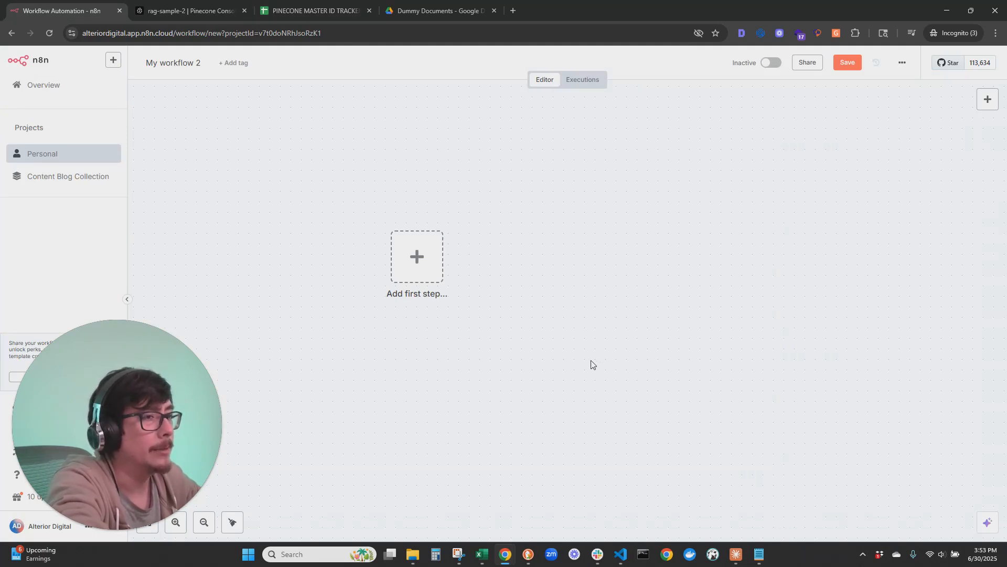
# Step: Add a Google Drive trigger for changes to a specific file as the workflow's first step
pyautogui.click(418, 257)
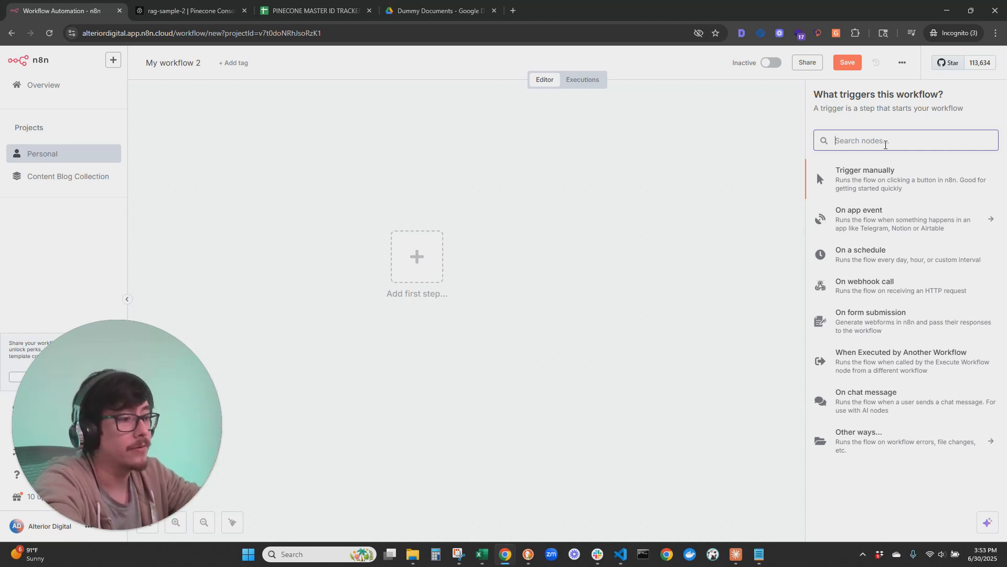
pyautogui.write('google')
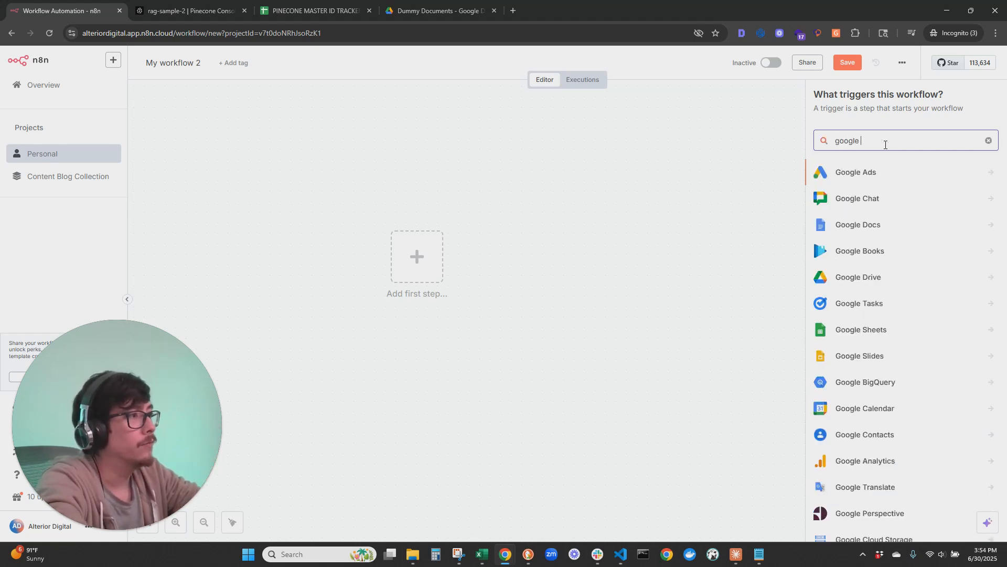
pyautogui.click(859, 284)
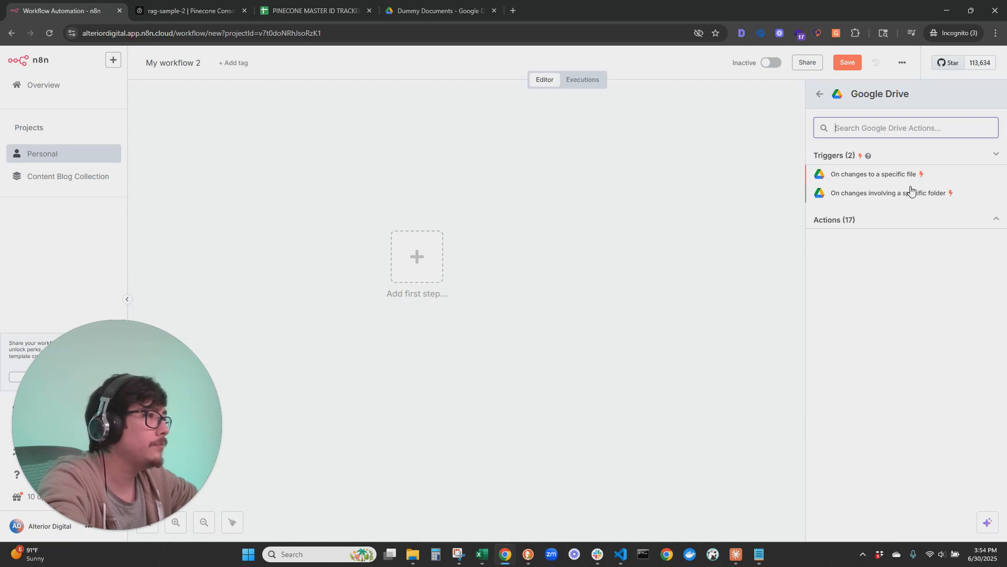
pyautogui.click(886, 176)
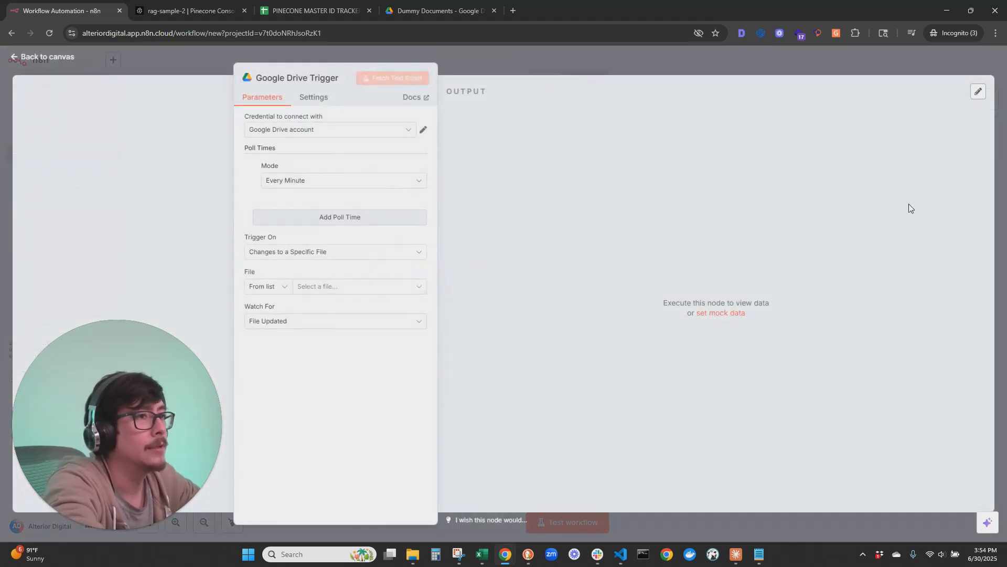
pyautogui.click(306, 182)
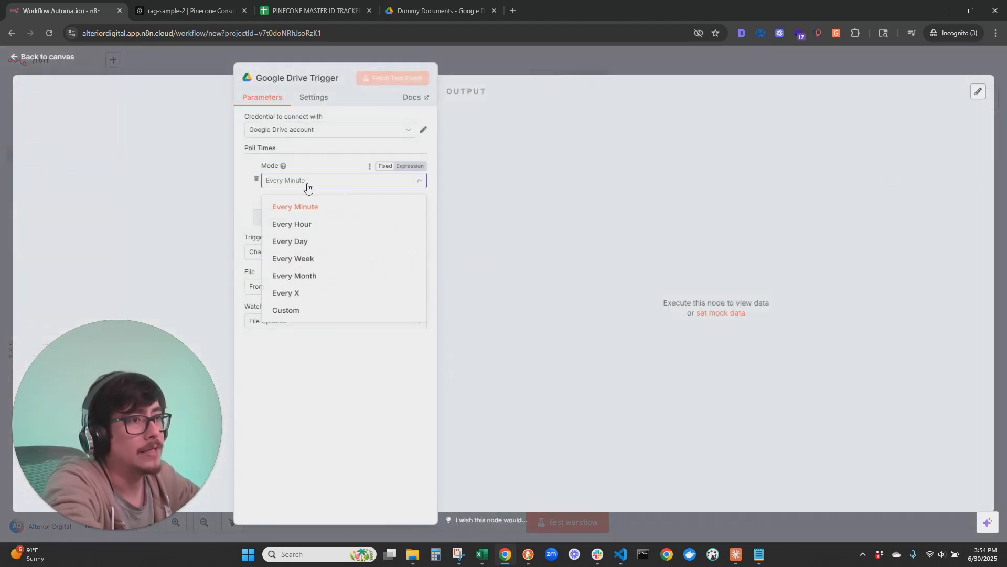
pyautogui.click(325, 182)
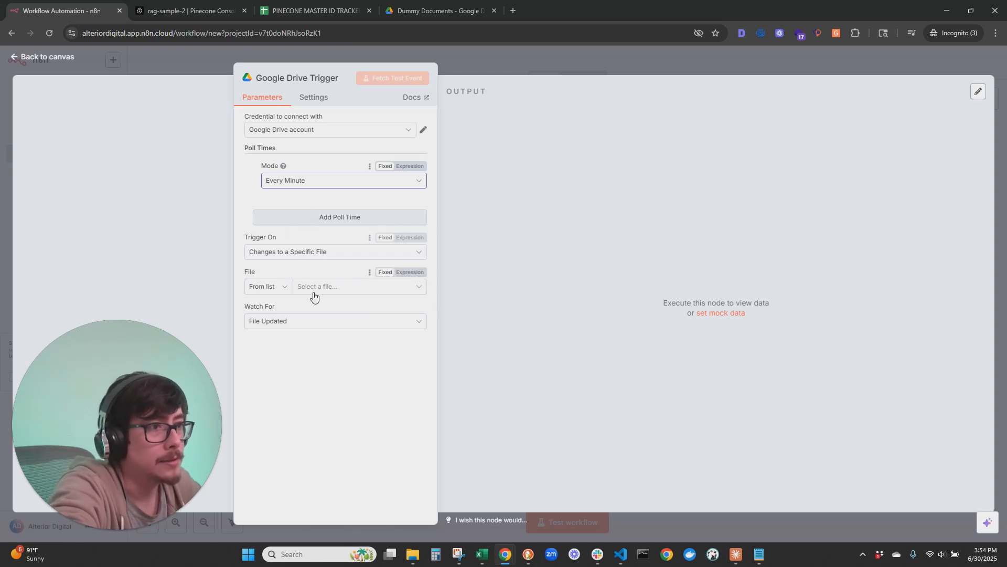
pyautogui.click(305, 253)
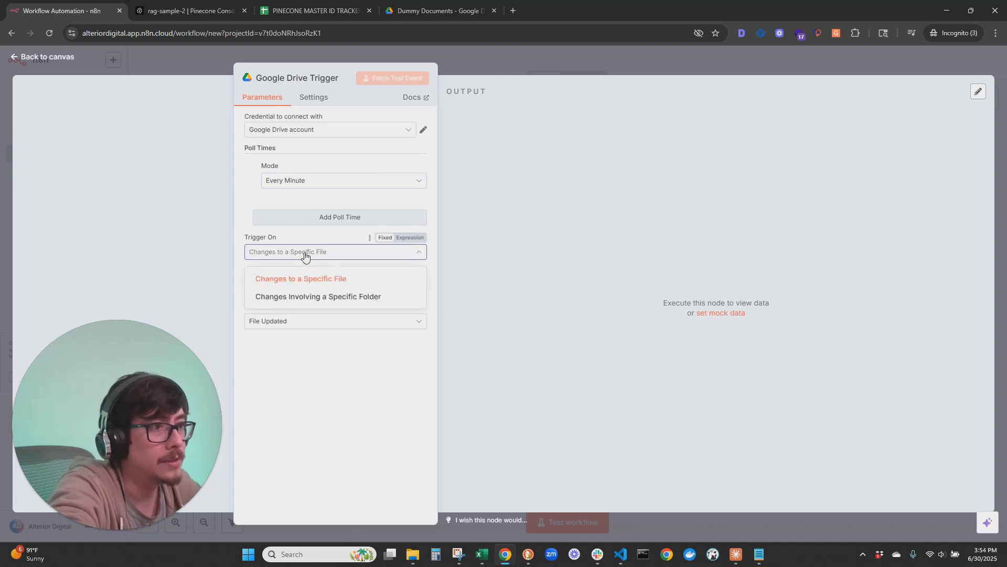
pyautogui.click(305, 255)
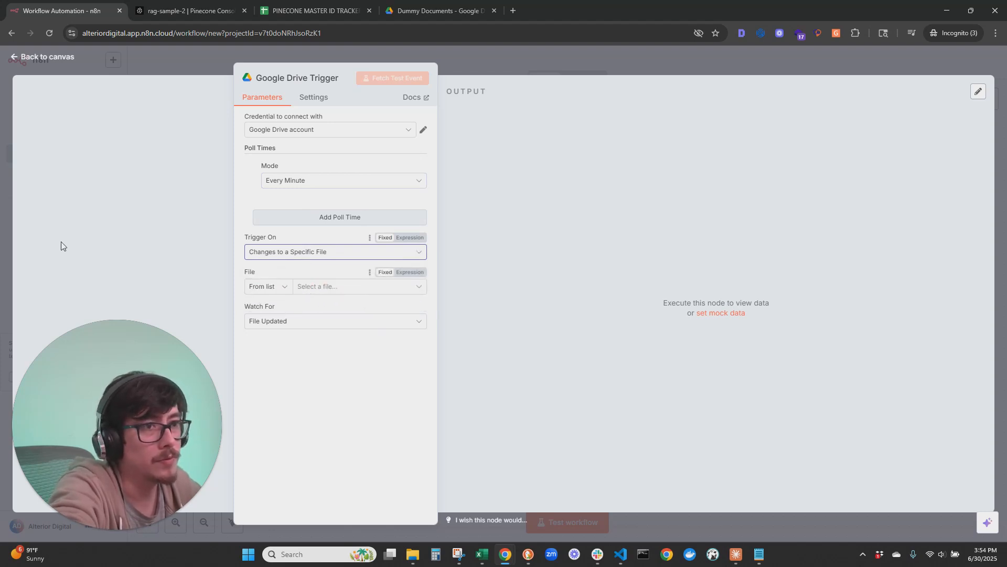
# Step: Set the Google Drive trigger to fire on changes involving the Dummy Documents folder, watching for File Created, and return to the canvas
pyautogui.click(307, 253)
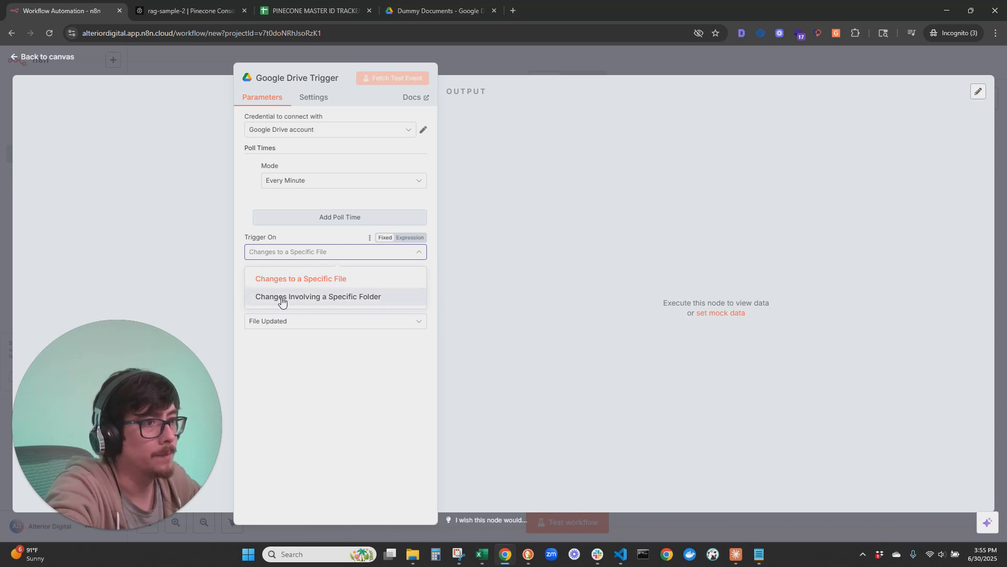
pyautogui.click(329, 302)
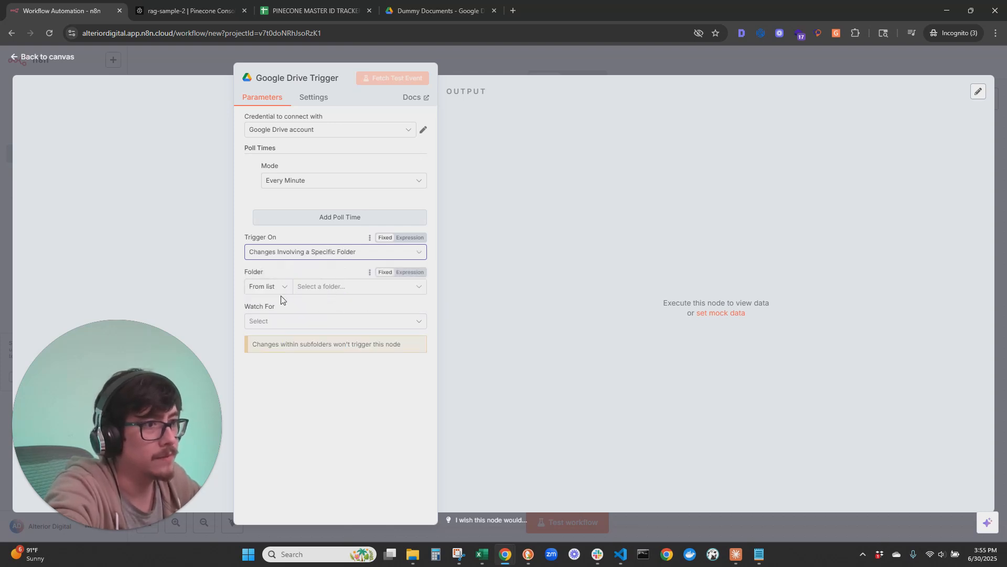
pyautogui.click(307, 290)
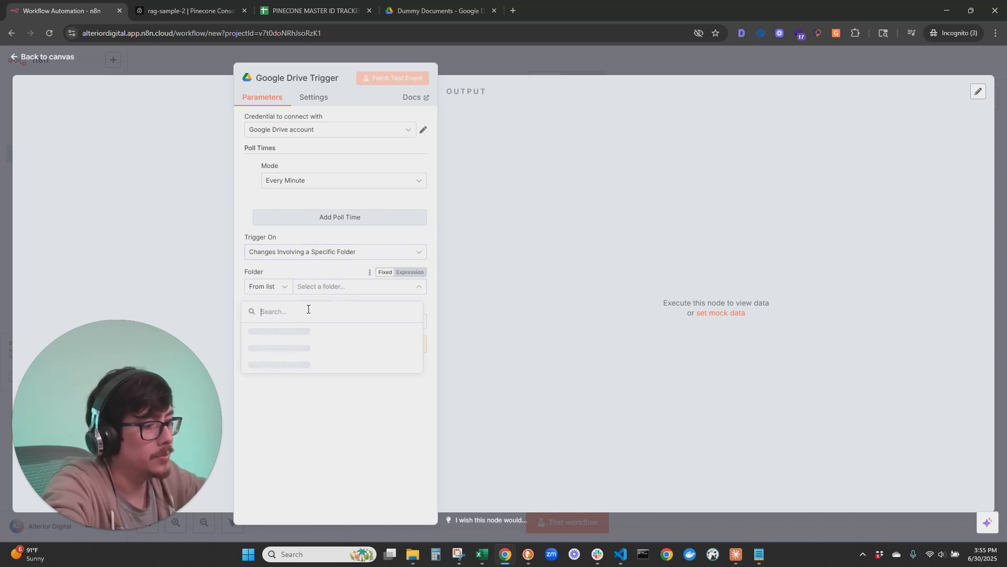
pyautogui.write('dummy')
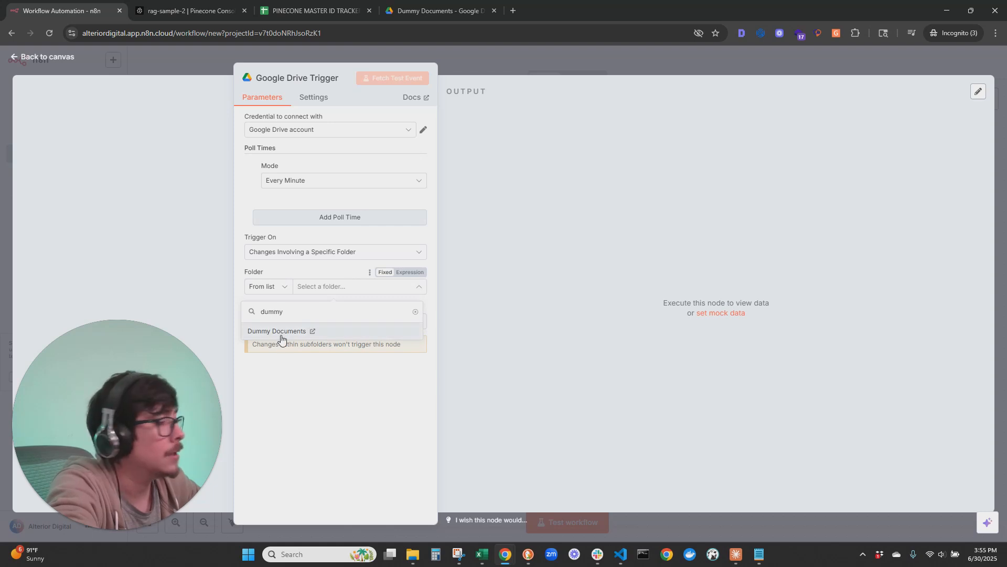
pyautogui.click(282, 335)
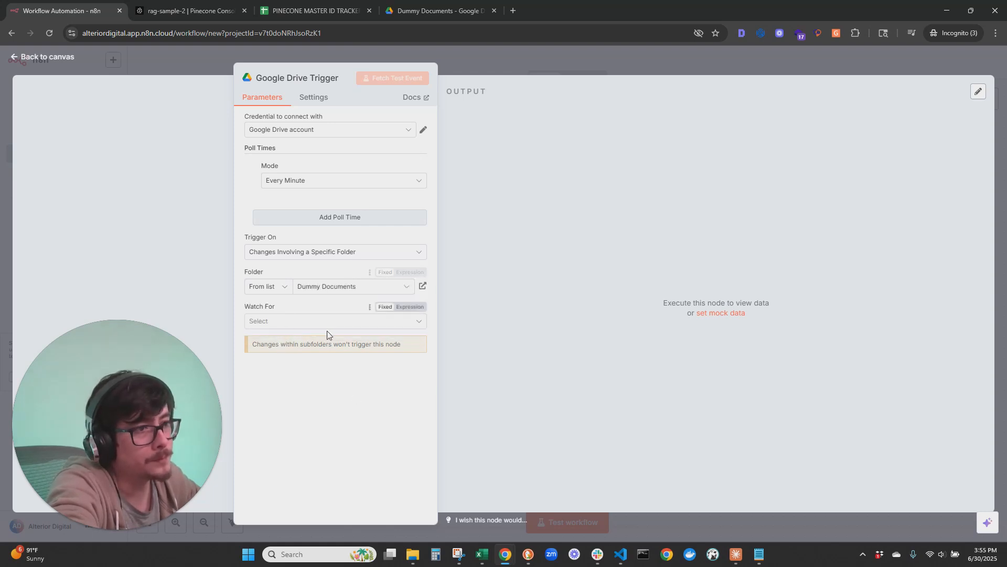
pyautogui.click(288, 321)
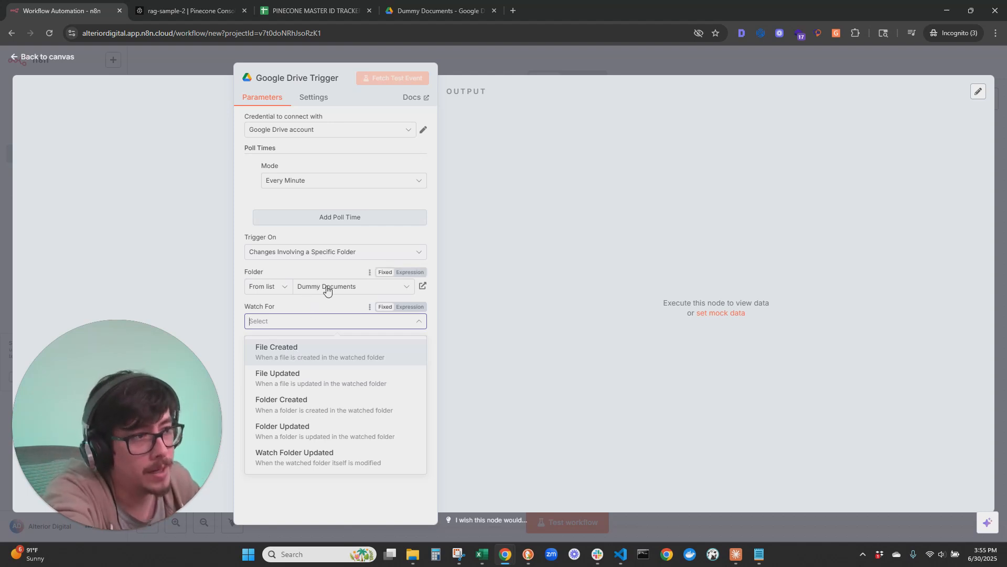
pyautogui.click(299, 360)
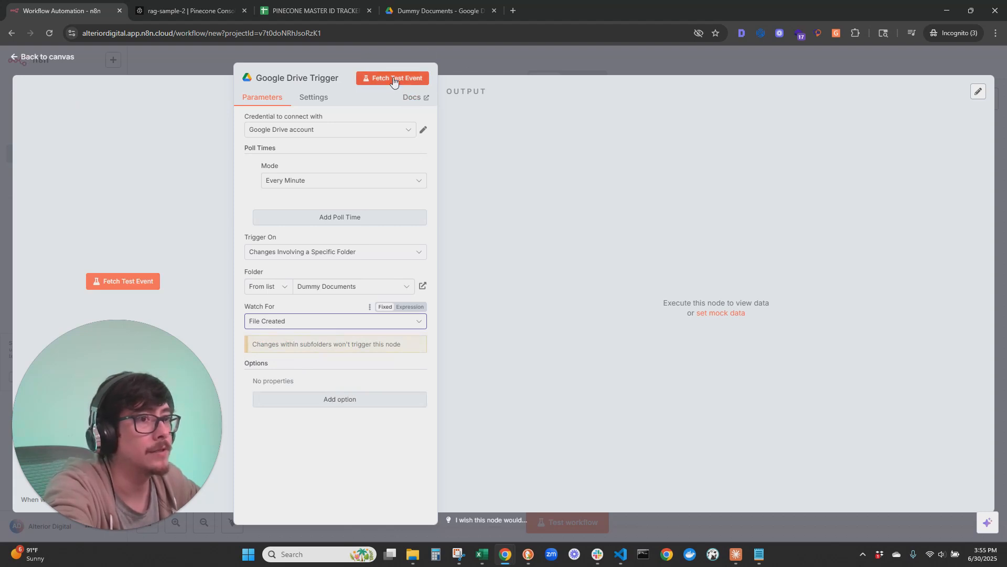
pyautogui.click(26, 59)
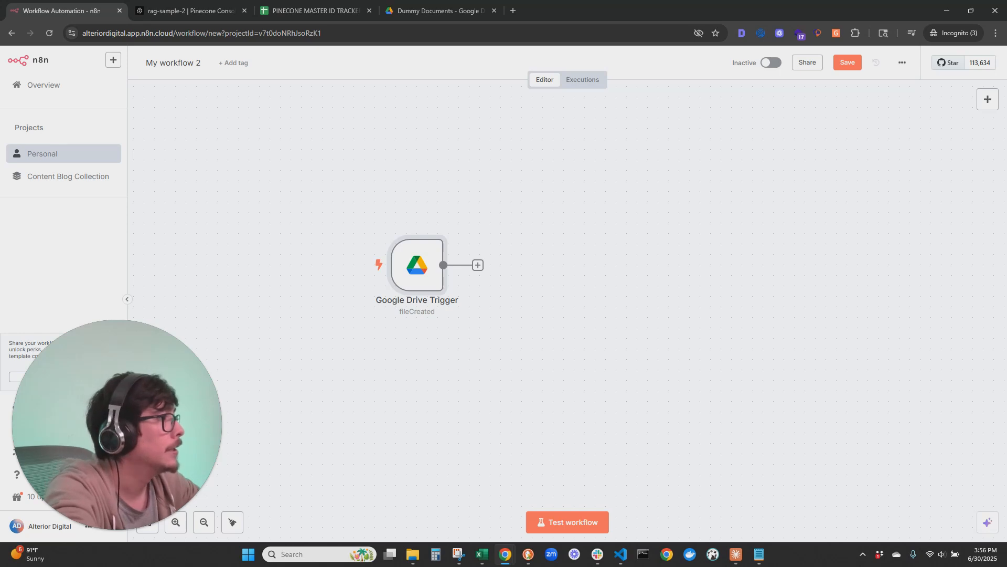
# Step: Move the Google Drive Trigger node slightly up and left on the canvas and test the workflow
pyautogui.moveTo(440, 271); pyautogui.dragTo(420, 251)
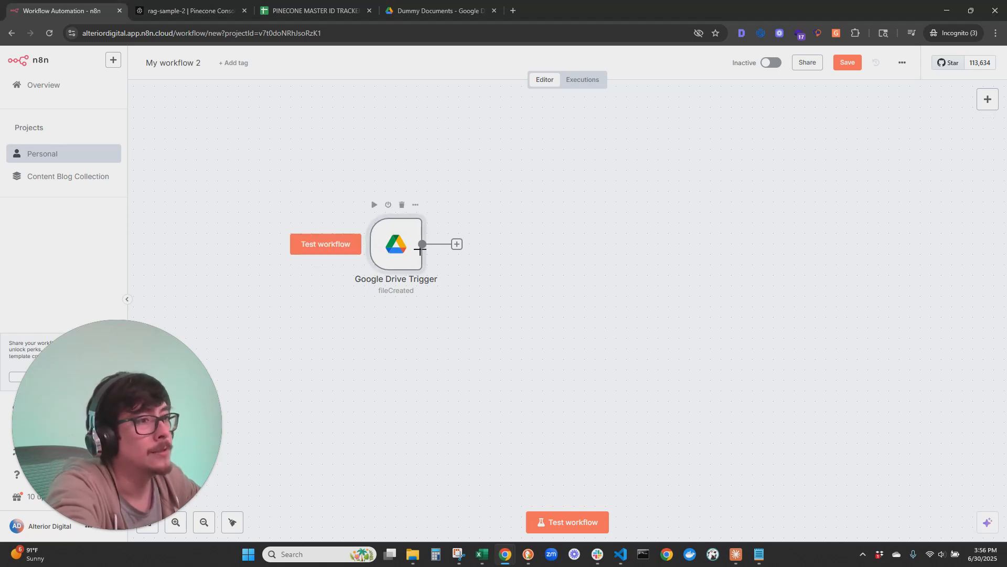
pyautogui.click(336, 248)
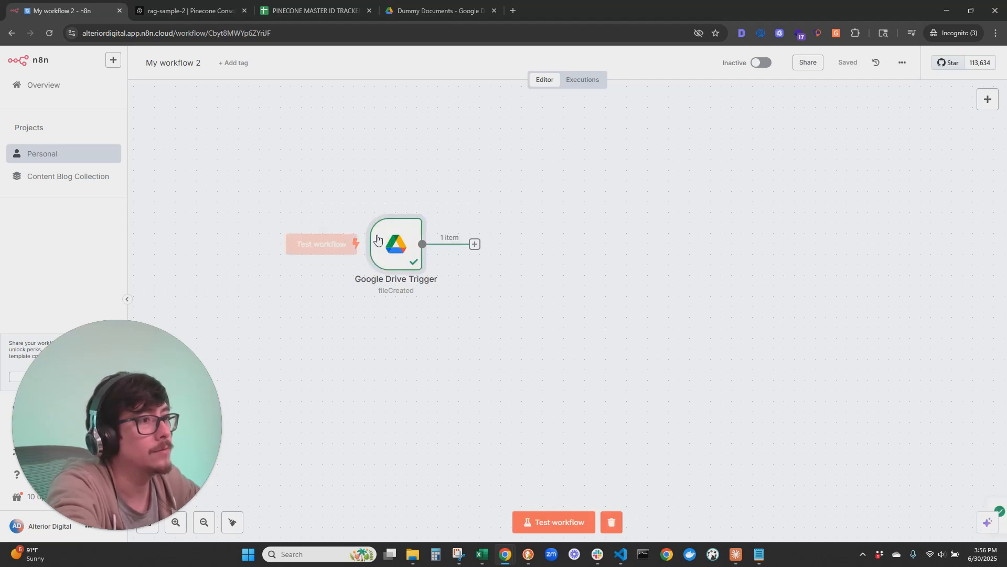
# Step: Add a Google Drive node with the Download file action after the trigger
pyautogui.click(478, 245)
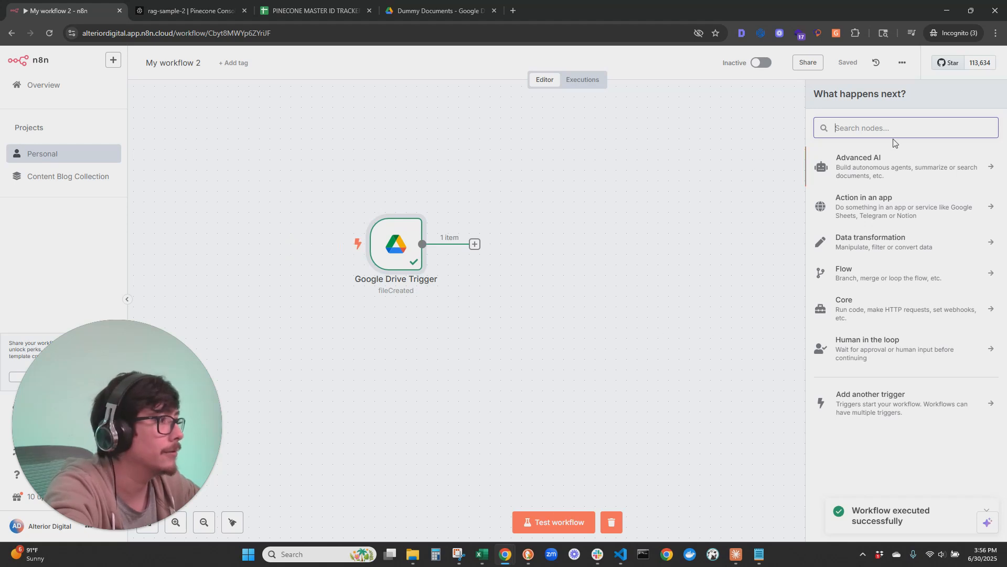
pyautogui.click(922, 128)
pyautogui.write('google d')
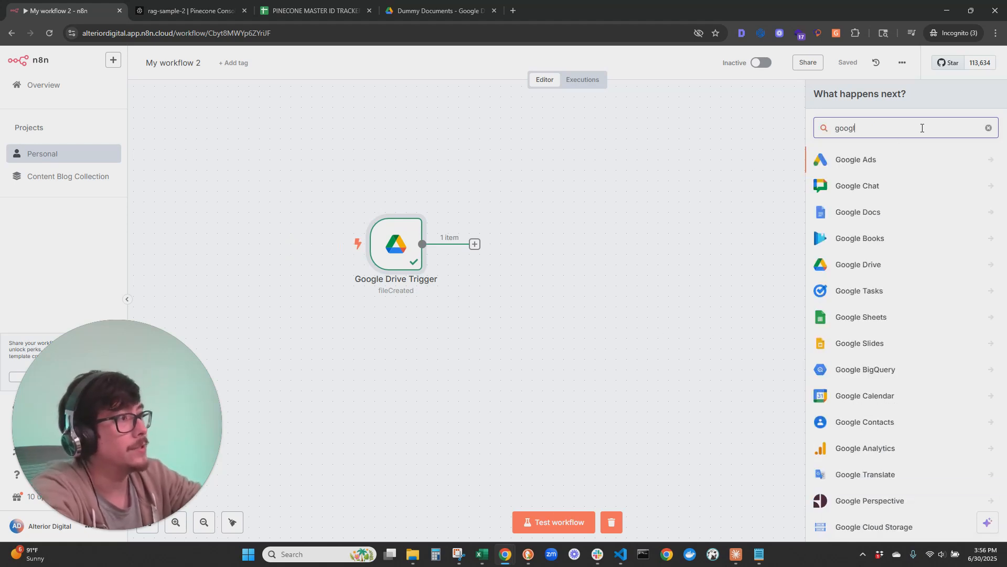
pyautogui.press('BackSpace')
pyautogui.press('BackSpace')
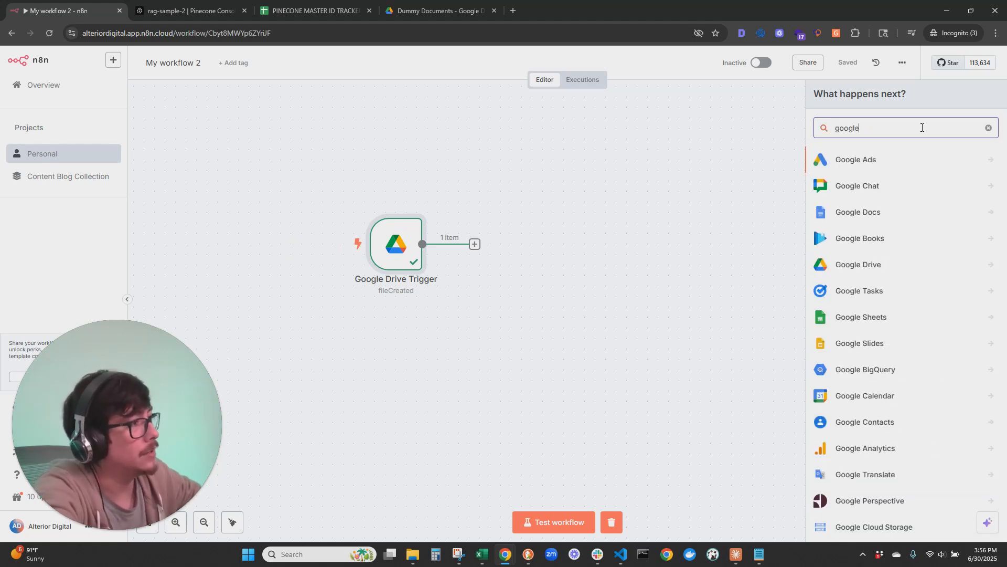
pyautogui.click(852, 265)
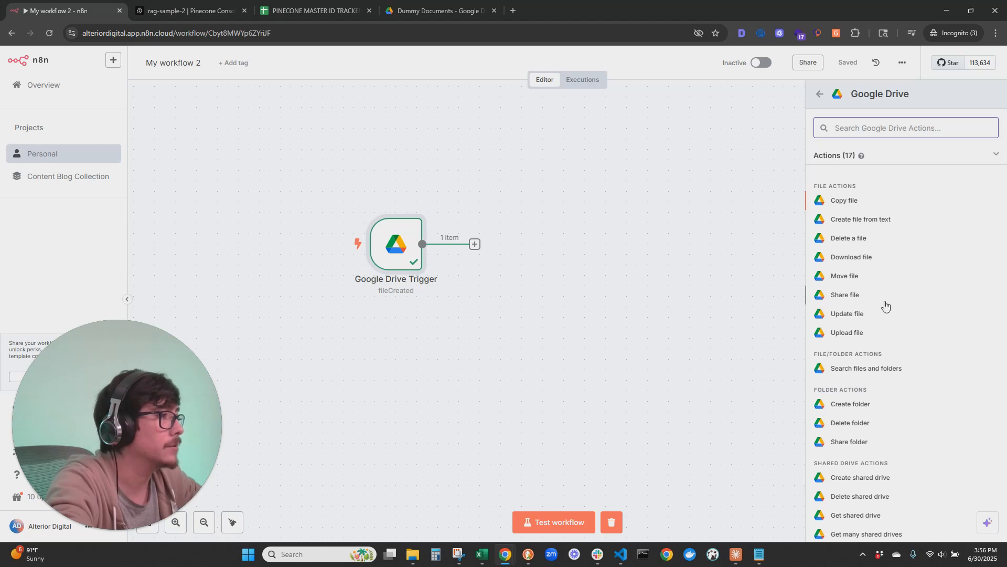
pyautogui.click(872, 258)
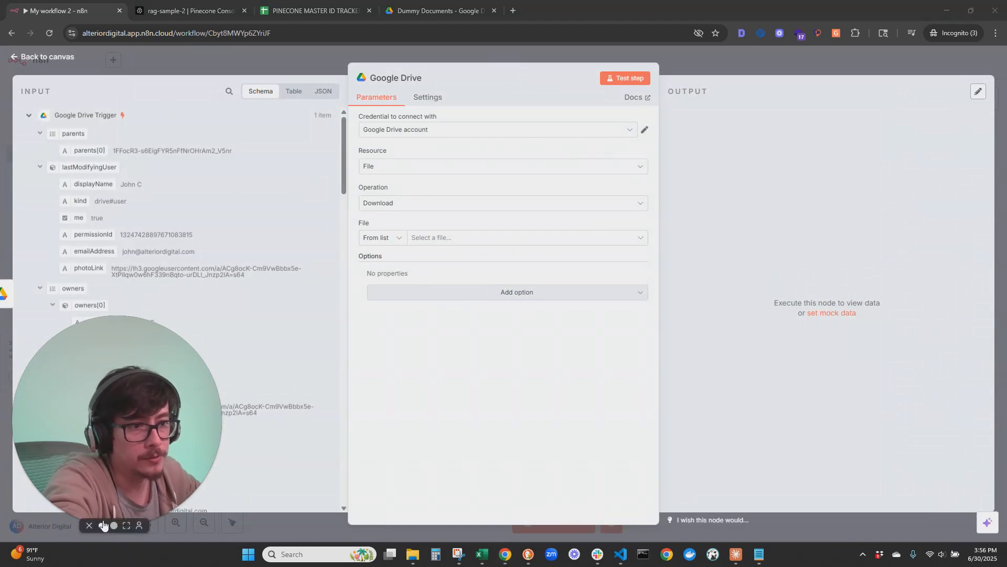
pyautogui.click(103, 525)
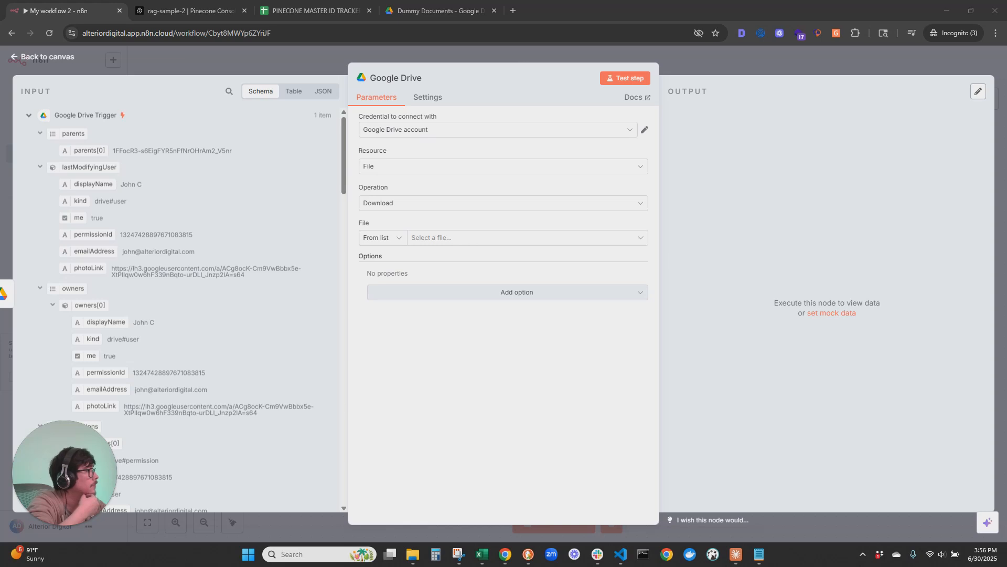
pyautogui.click(651, 216)
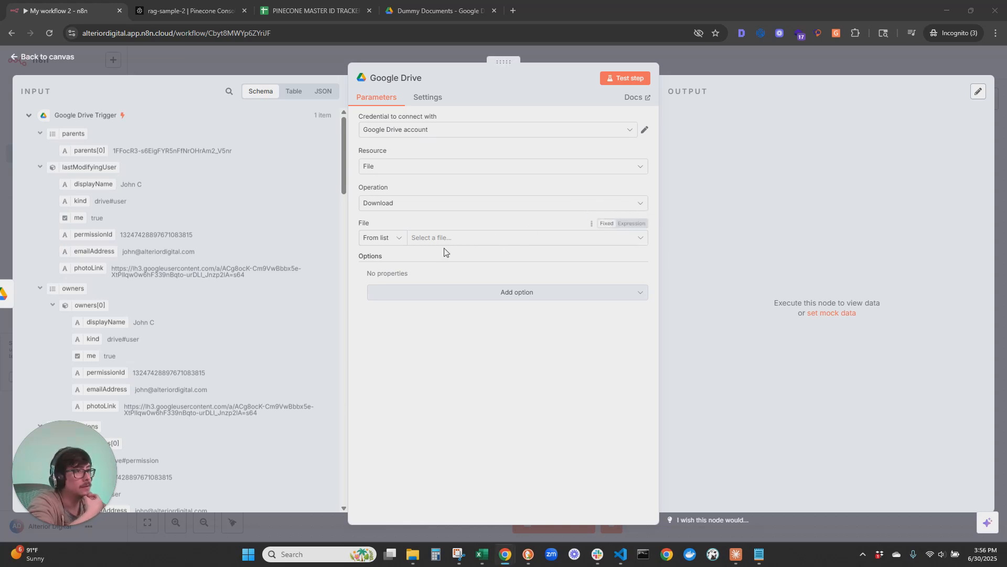
# Step: Identify the file to download by ID, mapping it to the Google Drive Trigger's id value, {{ $json.id }}
pyautogui.click(379, 239)
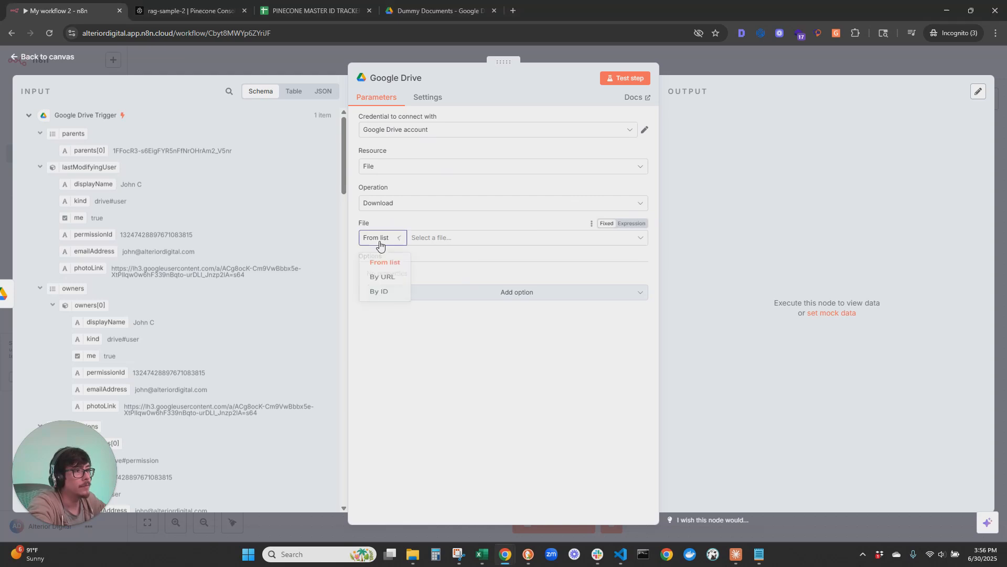
pyautogui.click(380, 301)
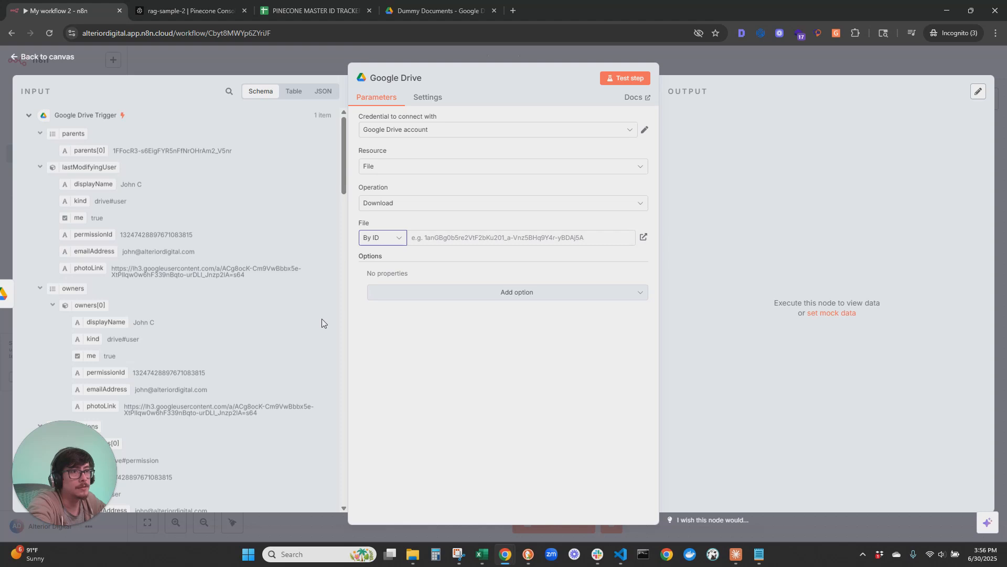
pyautogui.scroll(-8, 326, 323)
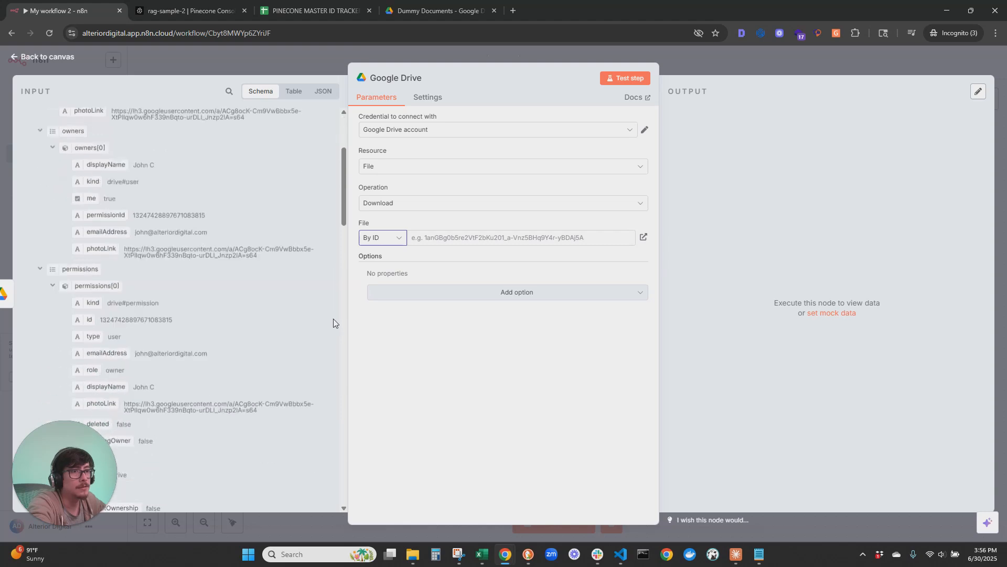
pyautogui.scroll(-10, 335, 319)
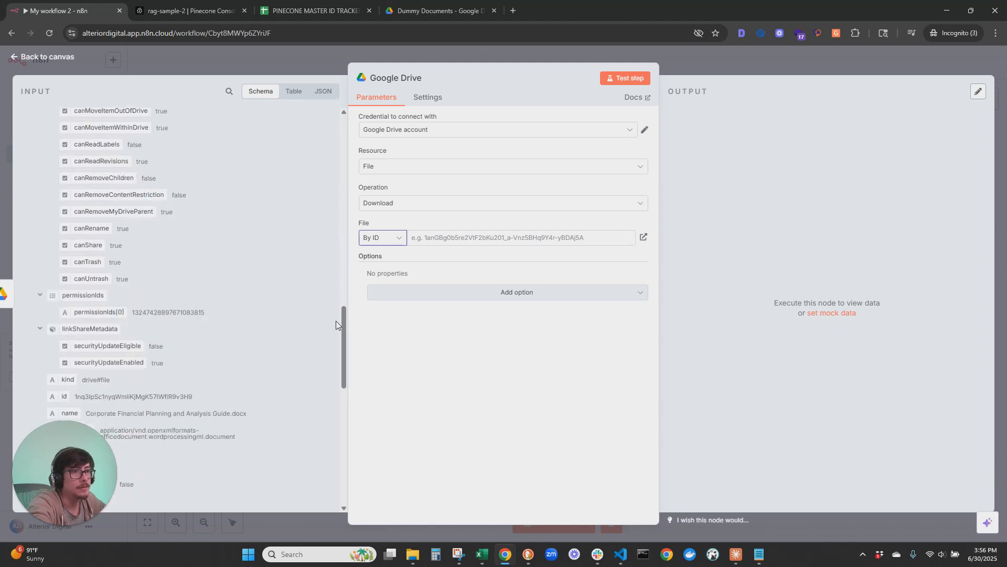
pyautogui.scroll(3, 335, 320)
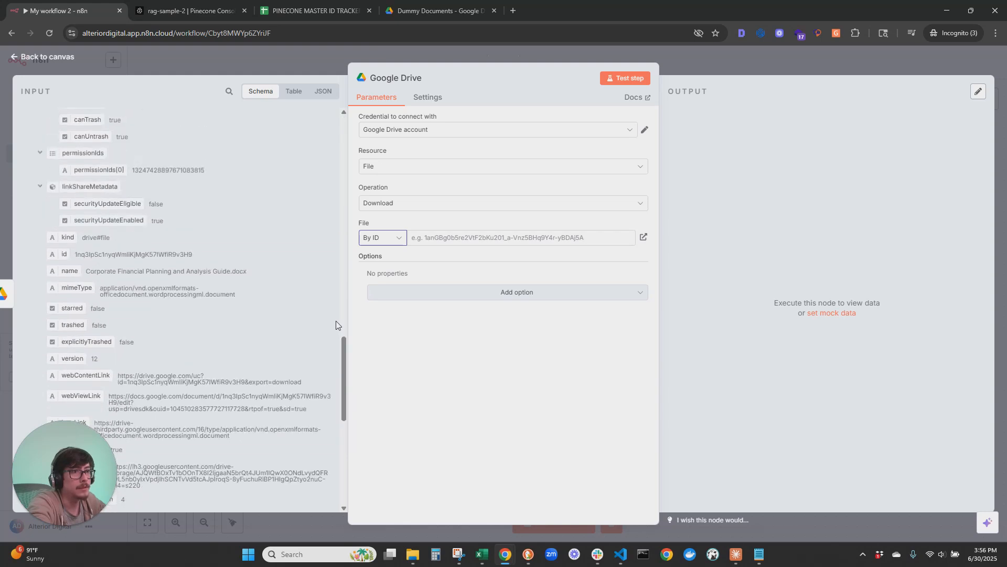
pyautogui.moveTo(62, 255); pyautogui.dragTo(491, 240)
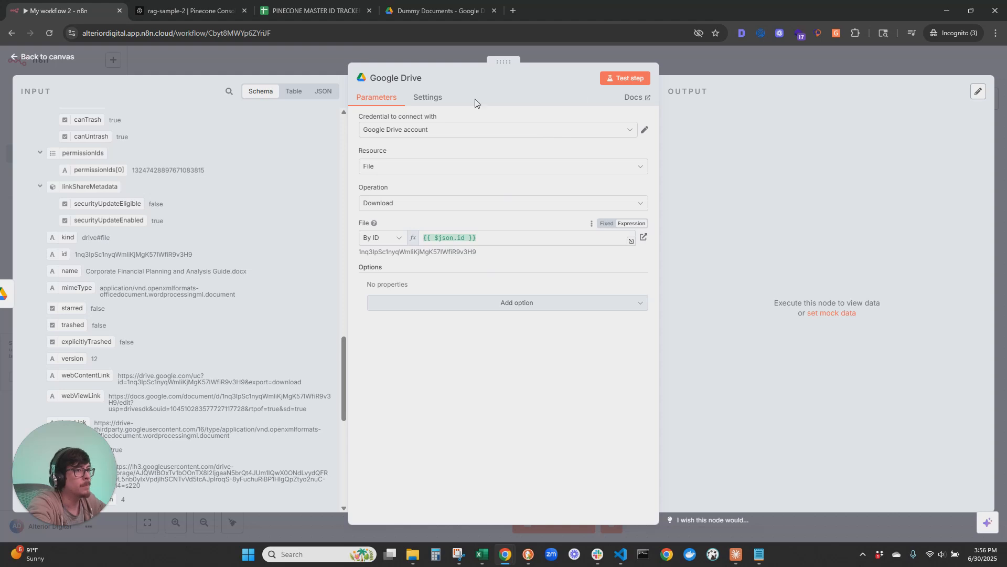
# Step: Test the download step, compare its output with the Dummy Documents folder in Google Drive, and return to the n8n canvas
pyautogui.click(619, 79)
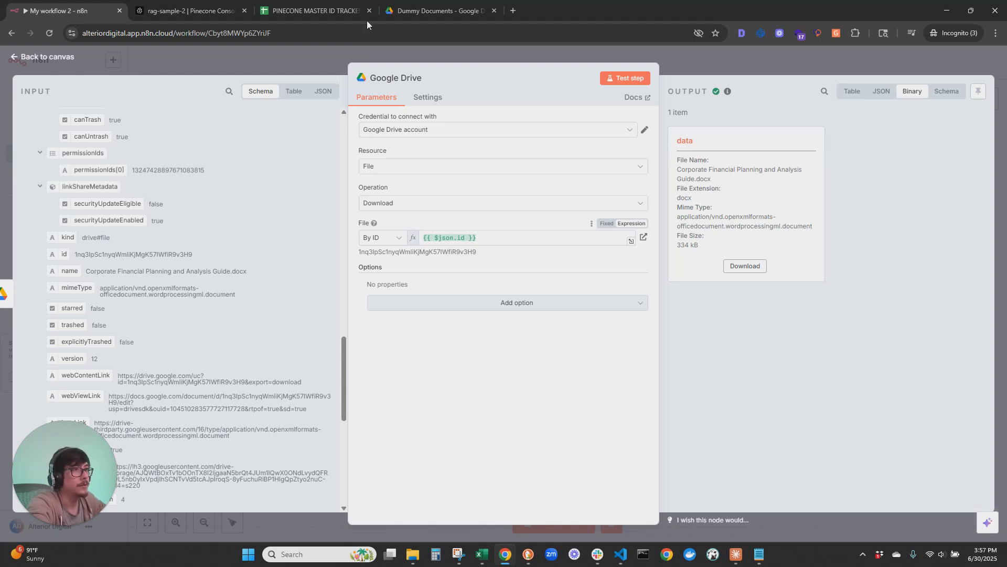
pyautogui.click(430, 11)
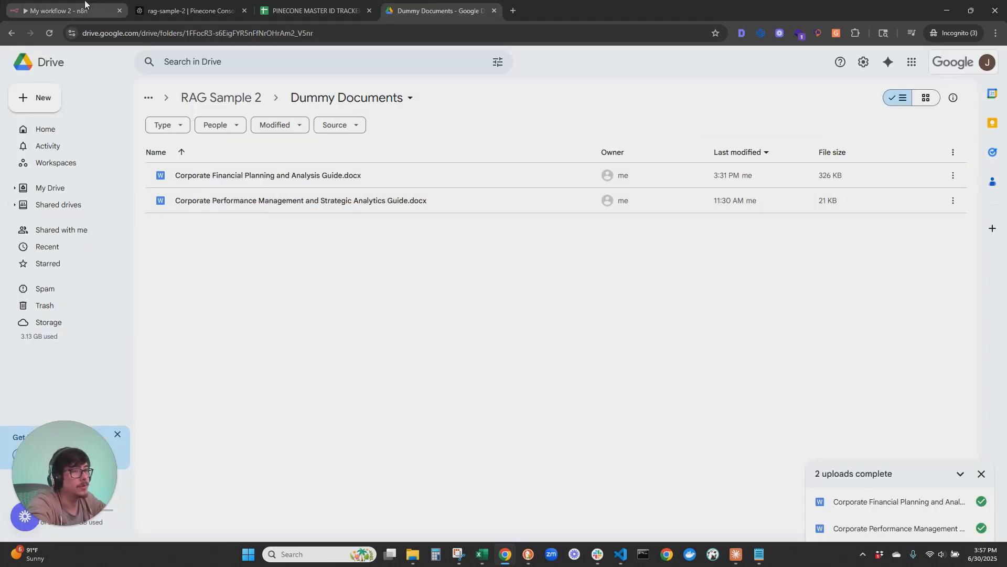
pyautogui.click(90, 9)
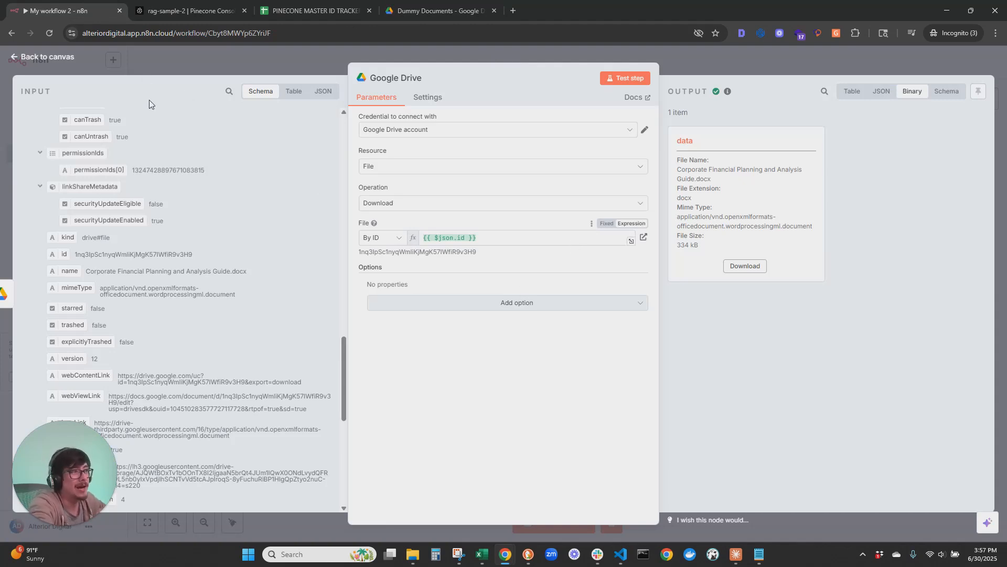
pyautogui.click(48, 57)
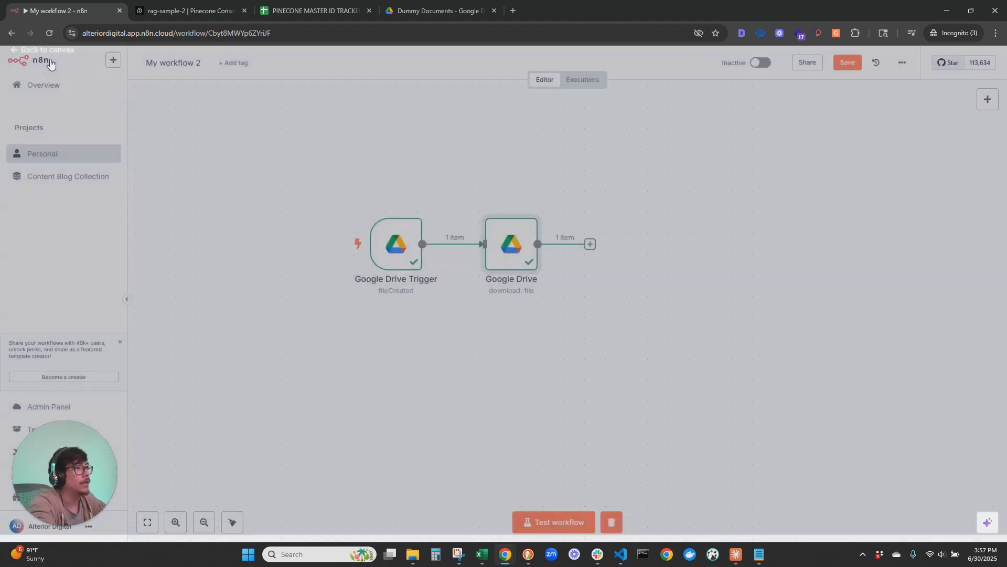
pyautogui.moveTo(642, 303); pyautogui.dragTo(523, 283)
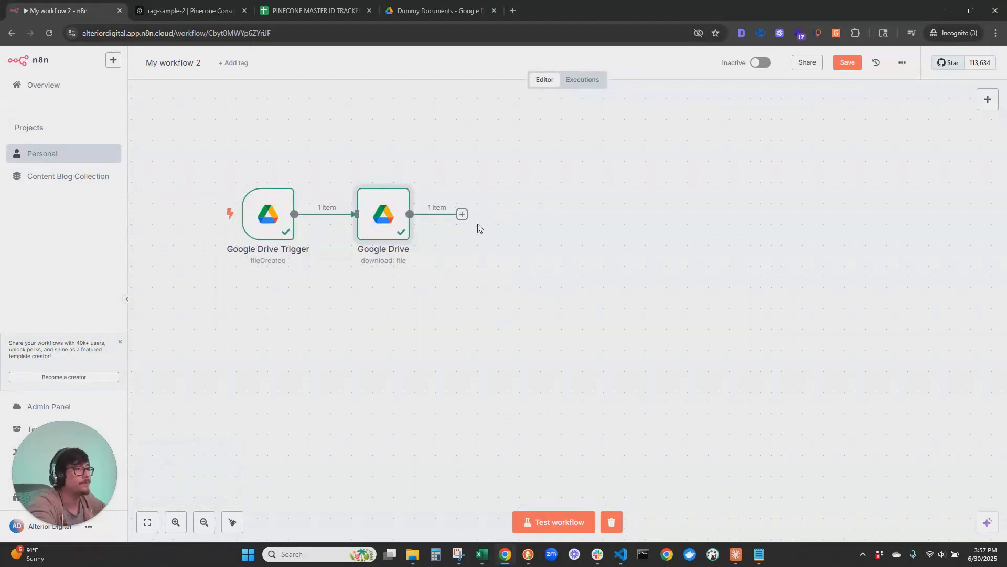
pyautogui.click(462, 214)
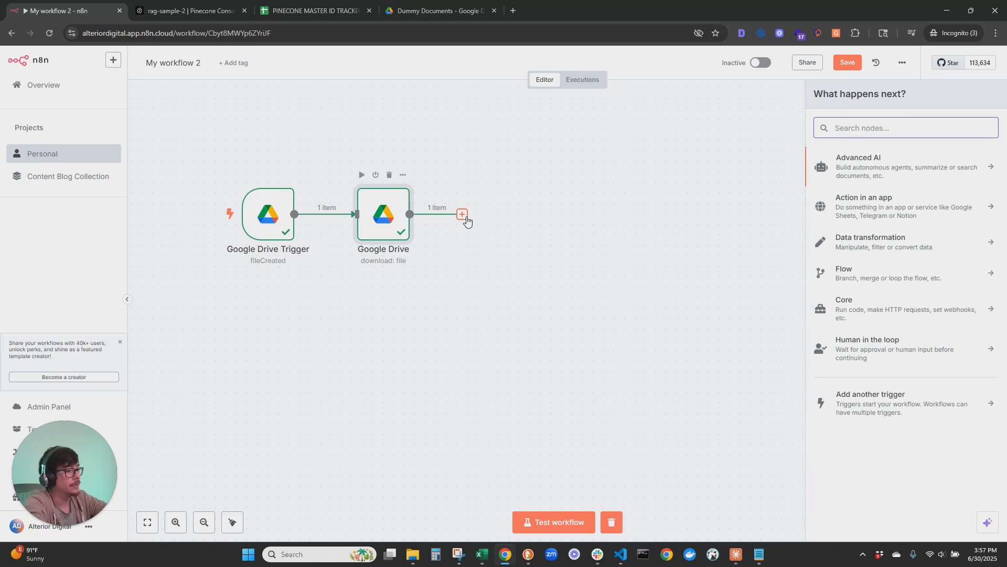
pyautogui.write('pine')
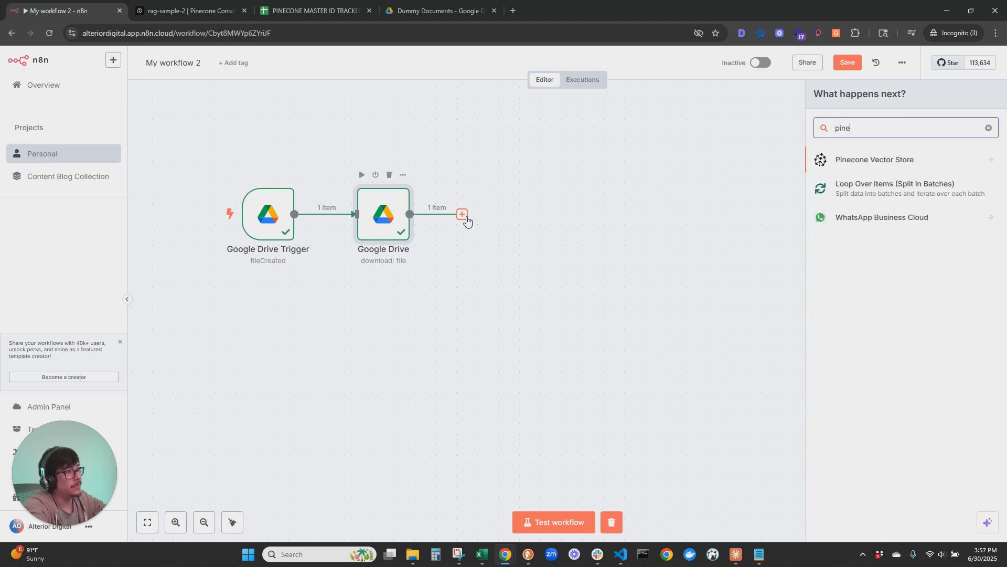
pyautogui.click(850, 160)
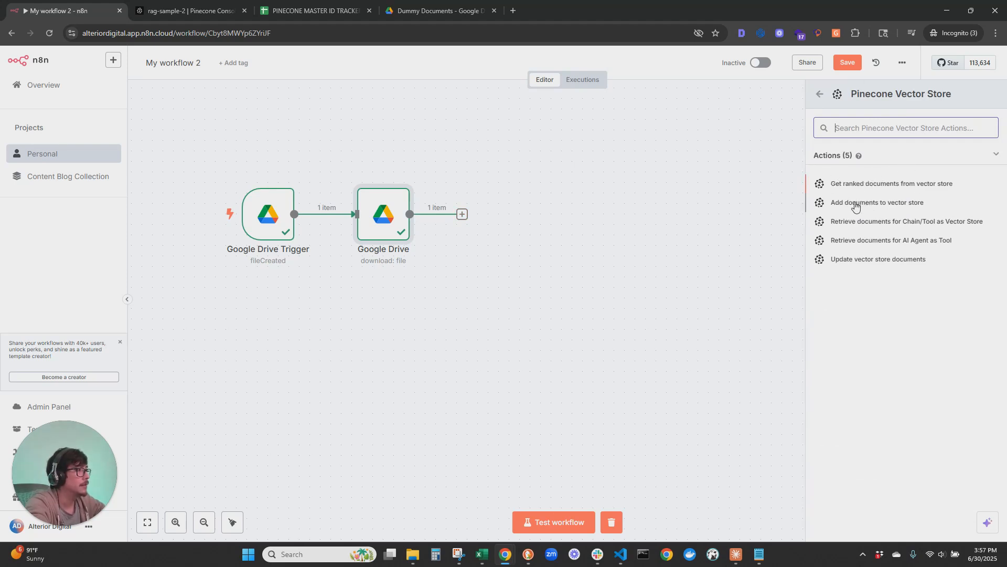
pyautogui.click(564, 219)
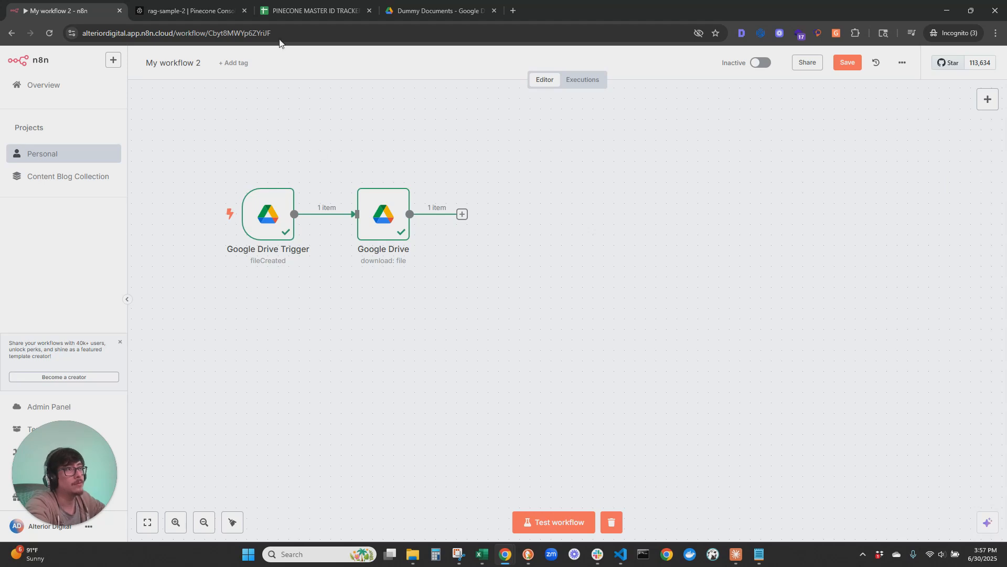
# Step: Switch to the Pinecone console and start a new index named n8n-sample-3
pyautogui.click(137, 9)
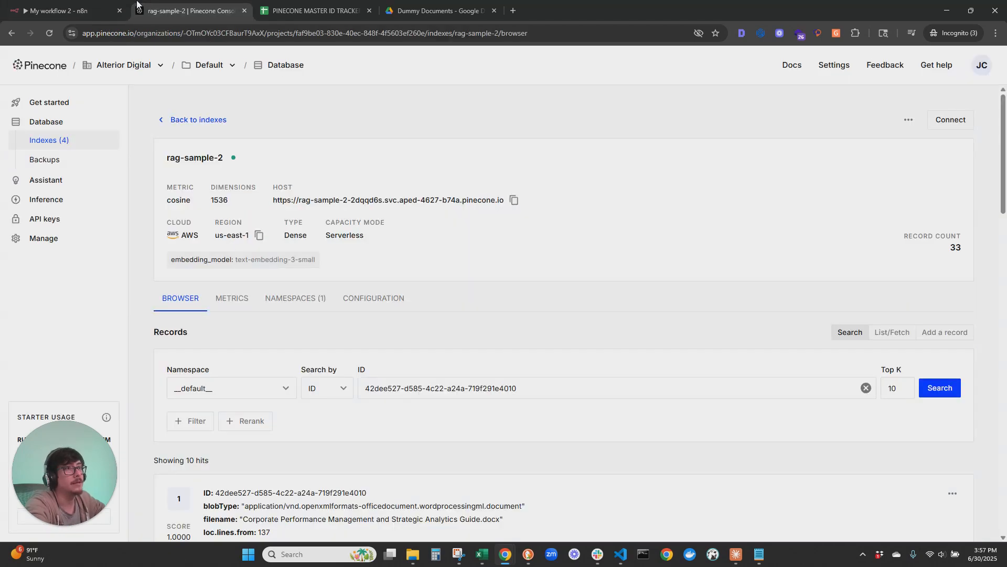
pyautogui.click(65, 141)
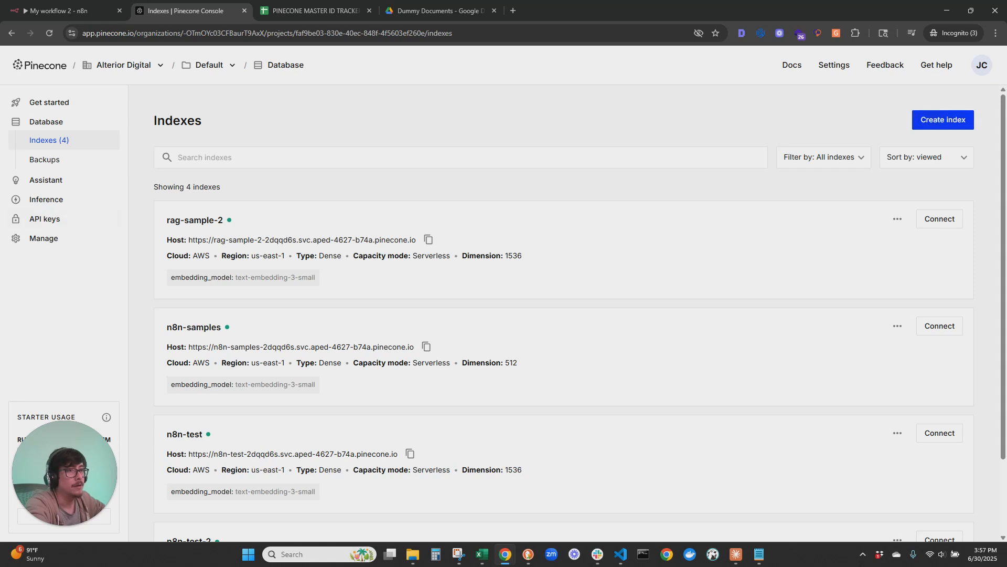
pyautogui.click(937, 125)
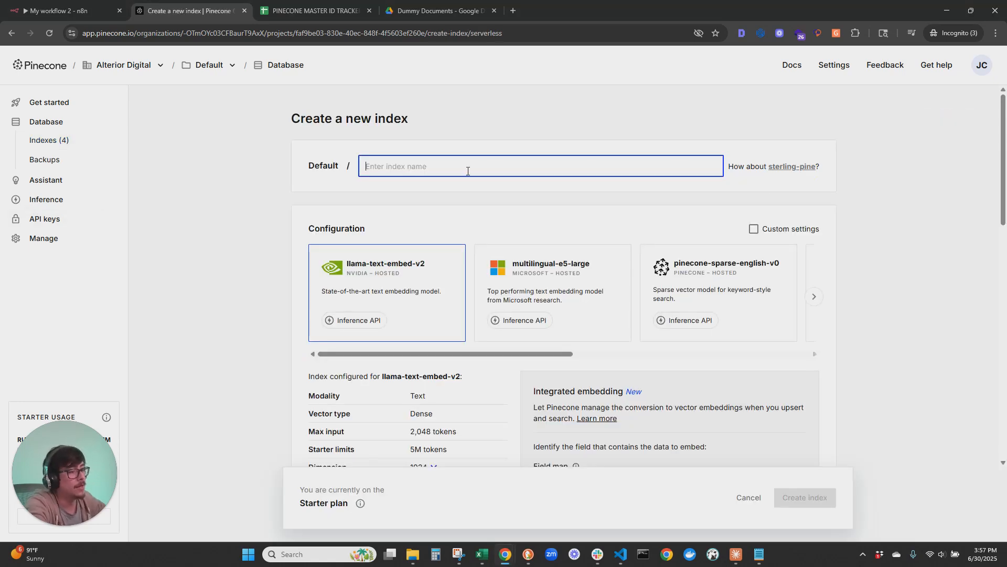
pyautogui.write('n8n-sample-3')
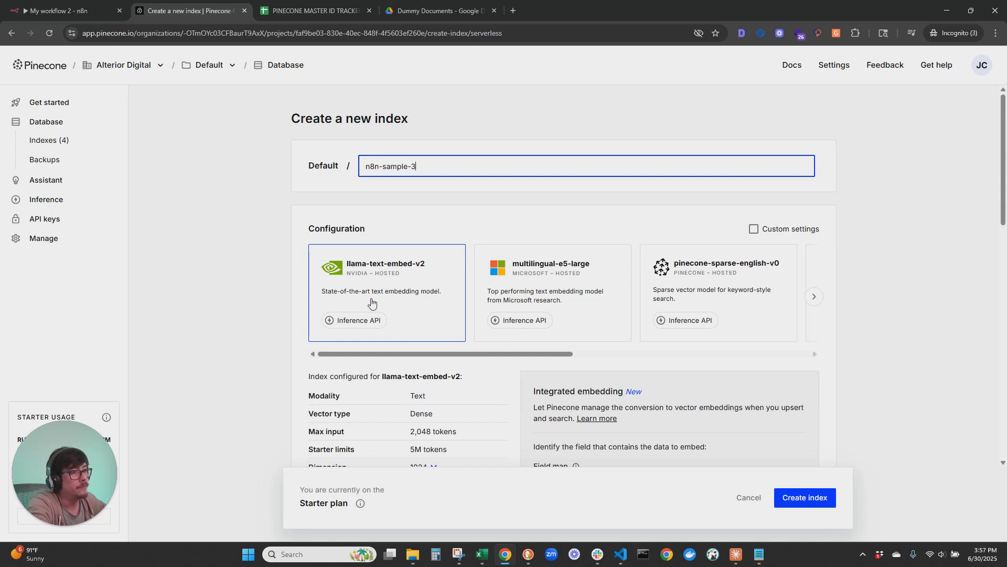
# Step: Configure the index for OpenAI's text-embedding-3-small model with a dimension of 1536
pyautogui.moveTo(422, 355); pyautogui.dragTo(677, 354)
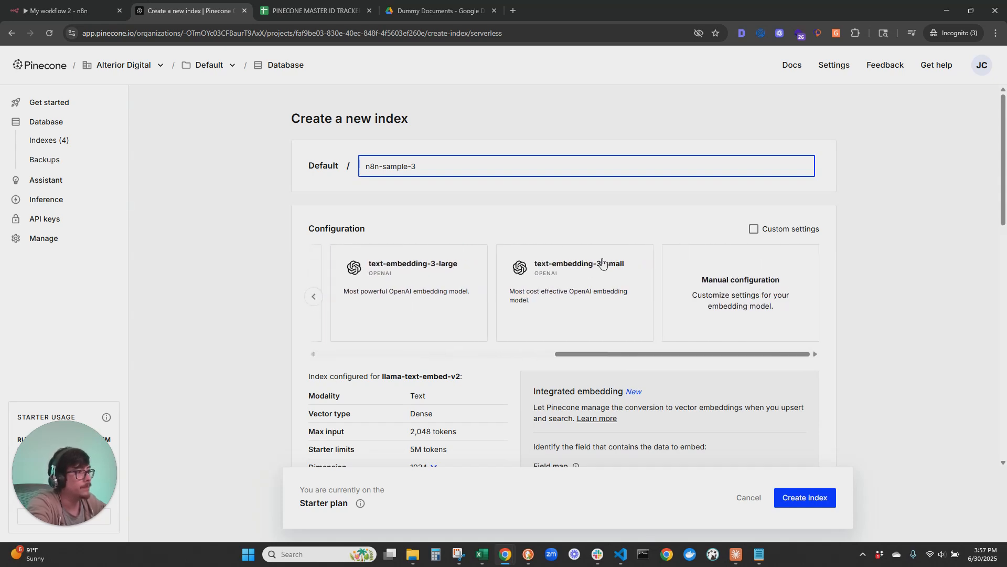
pyautogui.click(566, 282)
pyautogui.scroll(-2, 504, 309)
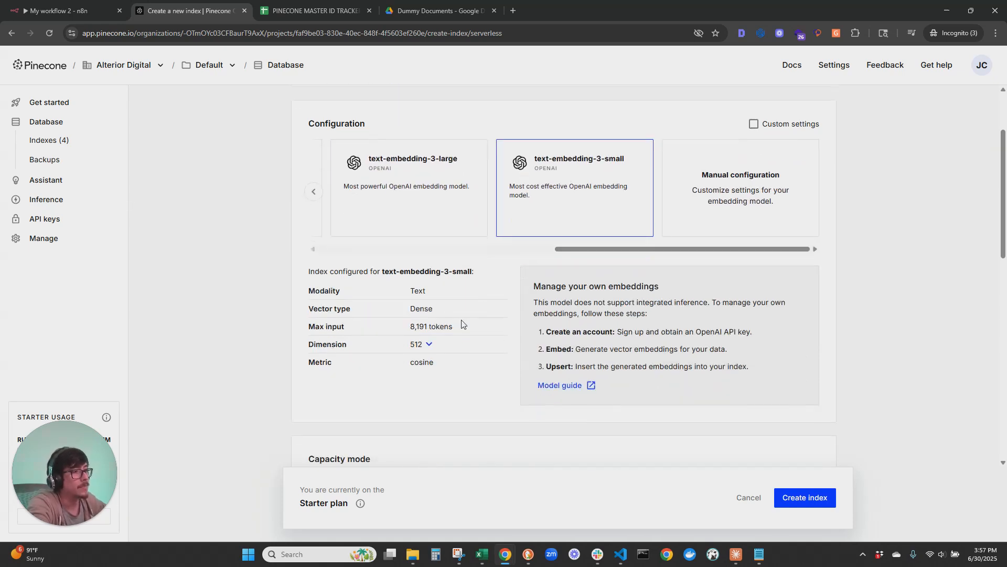
pyautogui.click(423, 346)
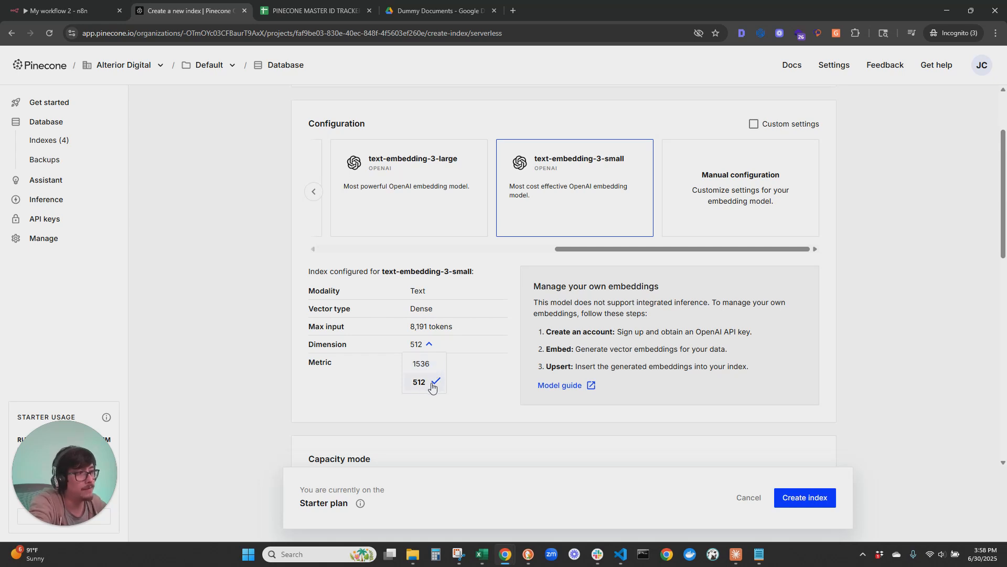
pyautogui.click(422, 365)
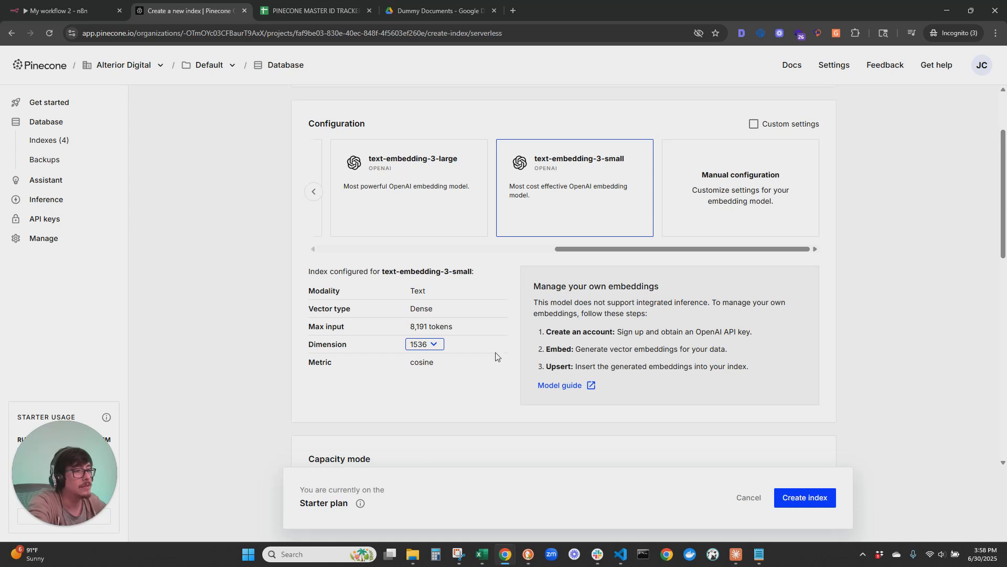
pyautogui.click(425, 344)
pyautogui.click(517, 339)
# Step: Create the index with serverless capacity, AWS as cloud provider and the Virginia us-east-1 region
pyautogui.scroll(-4, 516, 335)
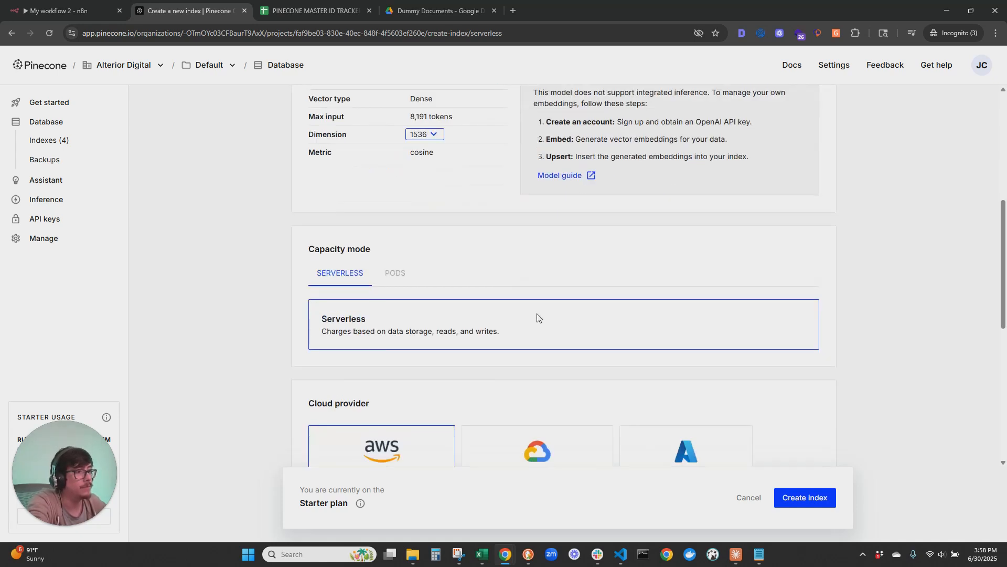
pyautogui.scroll(-3, 367, 262)
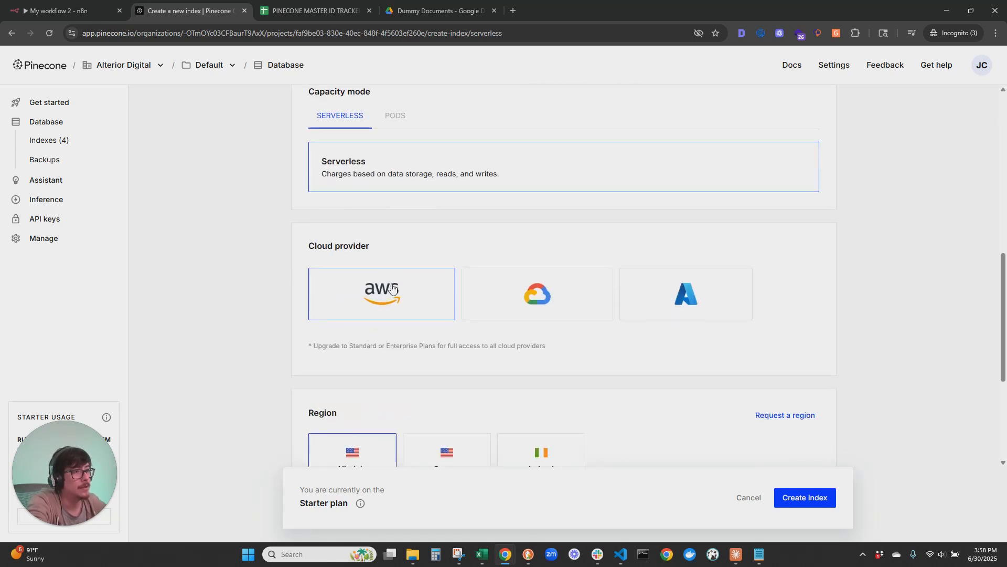
pyautogui.scroll(-4, 388, 286)
pyautogui.scroll(-1, 473, 341)
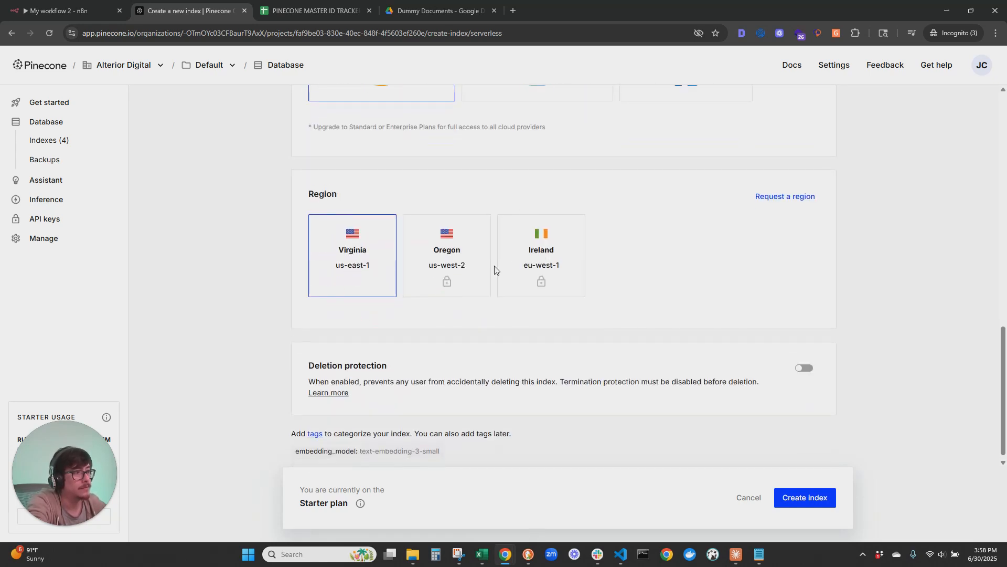
pyautogui.click(805, 499)
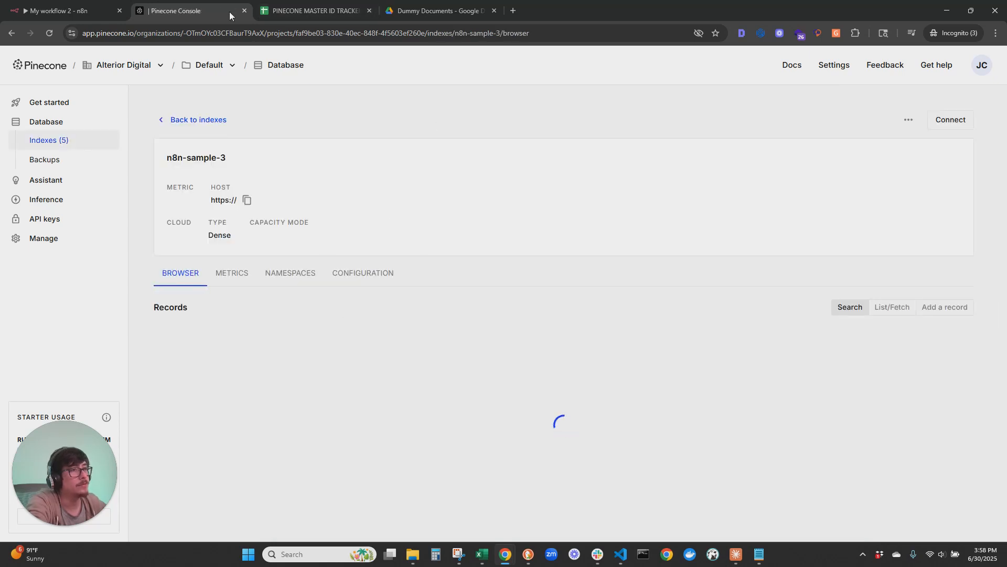
# Step: Switch back to the n8n workflow and add a Pinecone Vector Store node with the Add documents to vector store action after Google Drive
pyautogui.click(68, 4)
pyautogui.click(462, 214)
pyautogui.write('pine')
pyautogui.click(894, 159)
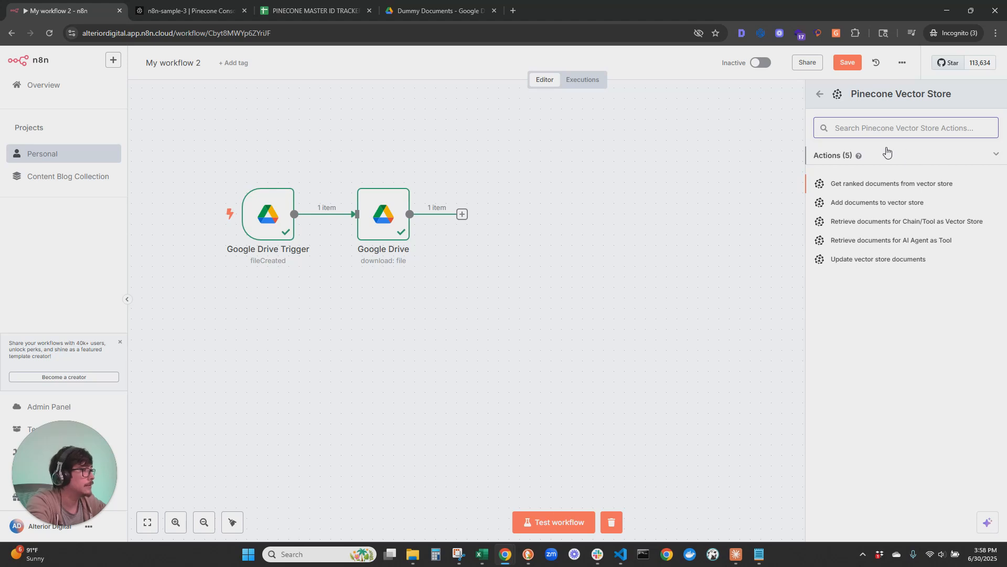
pyautogui.click(858, 204)
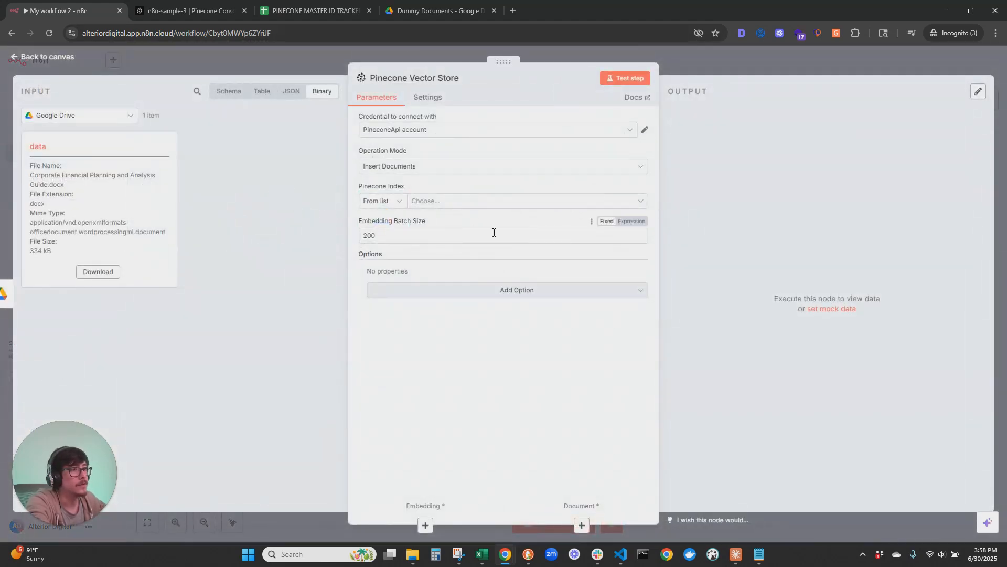
# Step: Set the Pinecone Vector Store node's index to n8n-sample-3 and its embedding batch size to 50
pyautogui.click(422, 203)
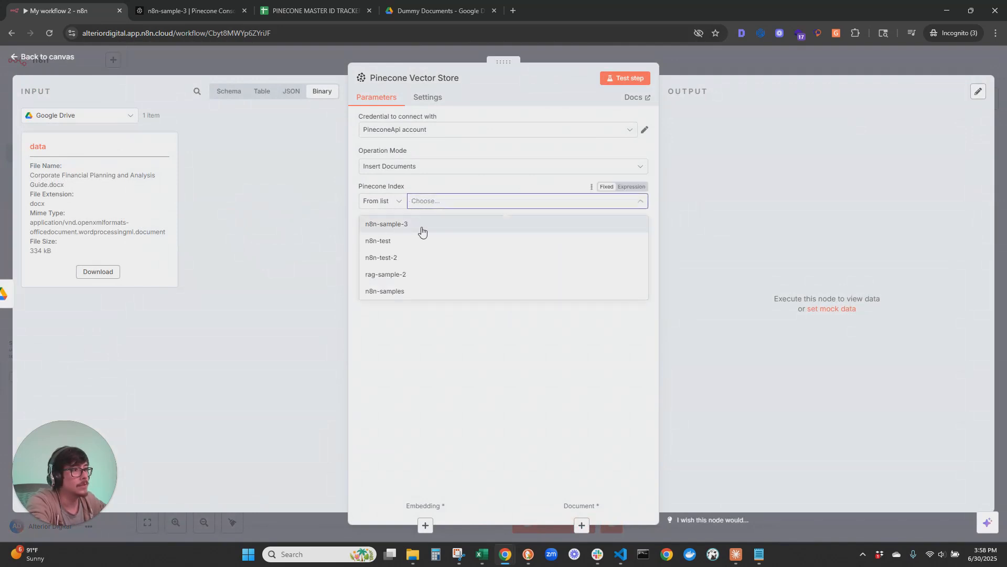
pyautogui.click(398, 224)
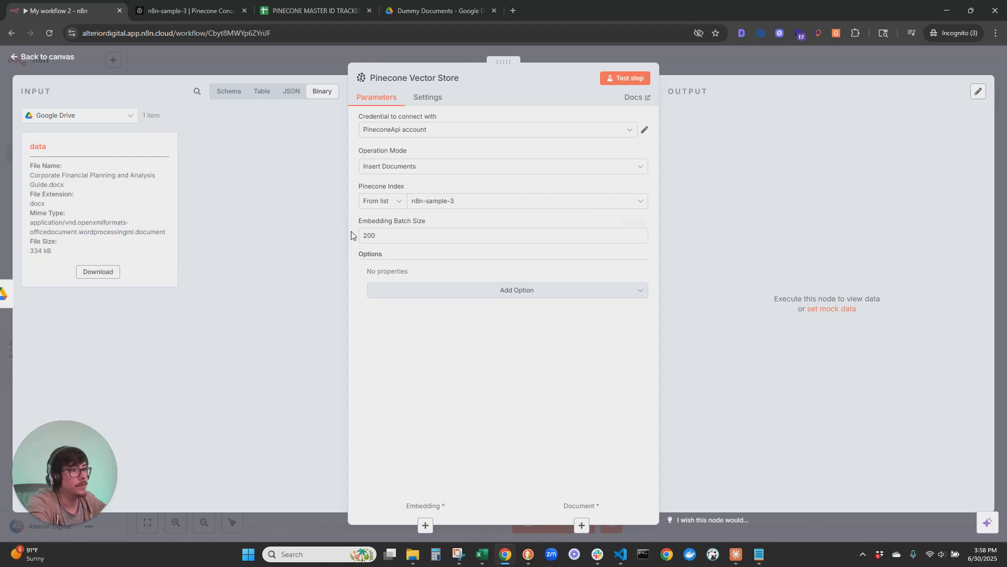
pyautogui.moveTo(394, 233); pyautogui.dragTo(355, 237)
pyautogui.write('50')
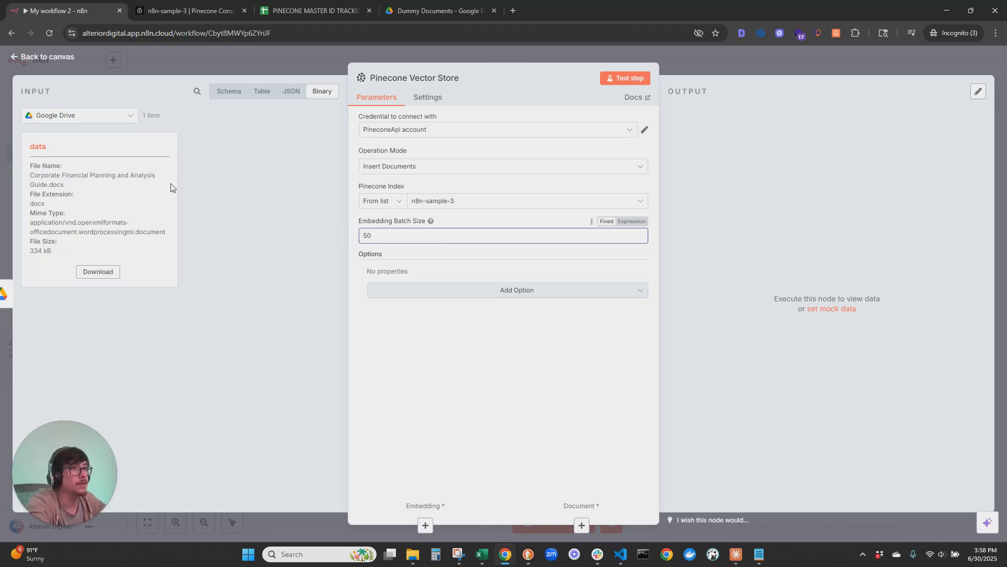
# Step: Check the n8n-sample-3 index's details and records in the Pinecone console, and return to the n8n workflow canvas
pyautogui.click(186, 10)
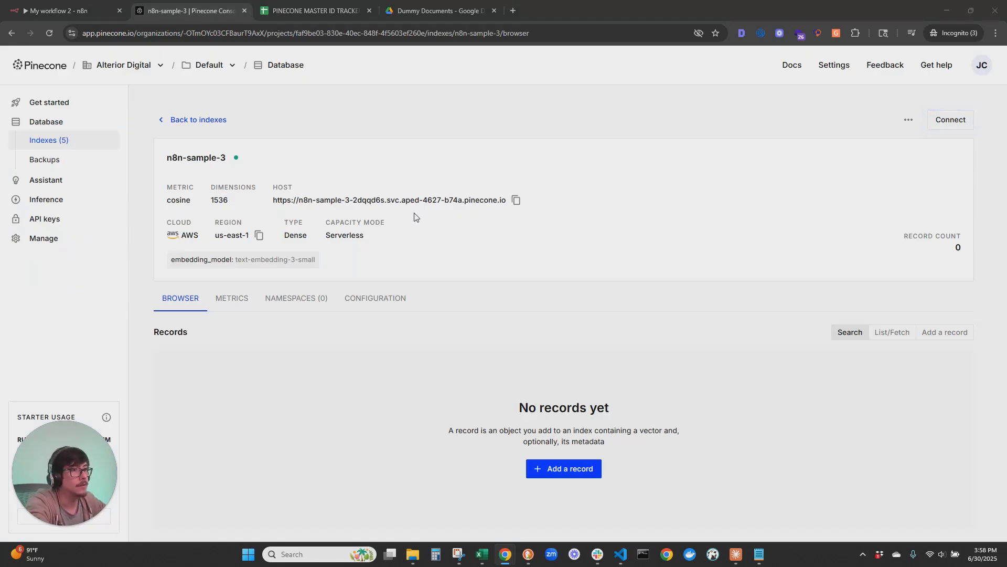
pyautogui.click(102, 11)
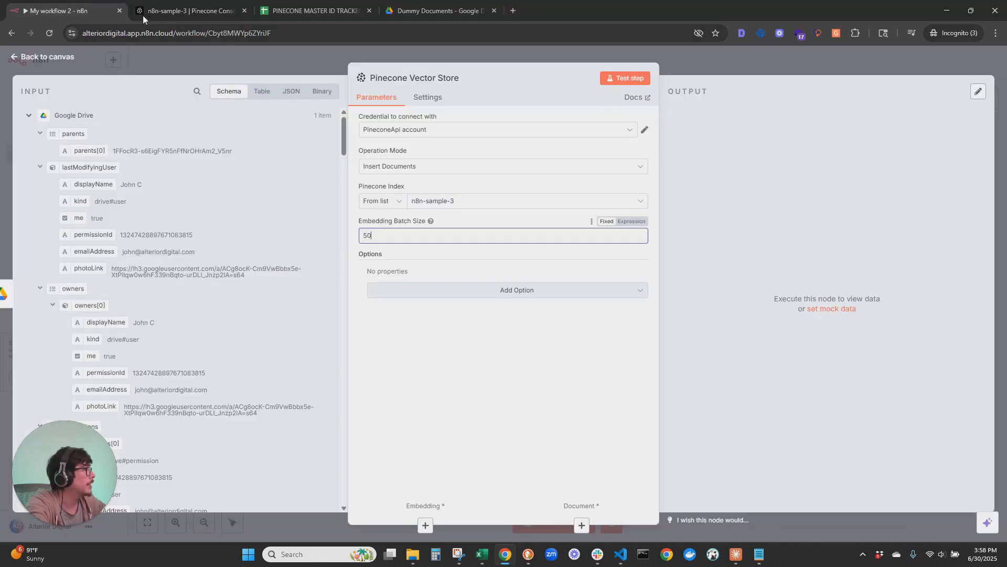
pyautogui.click(65, 60)
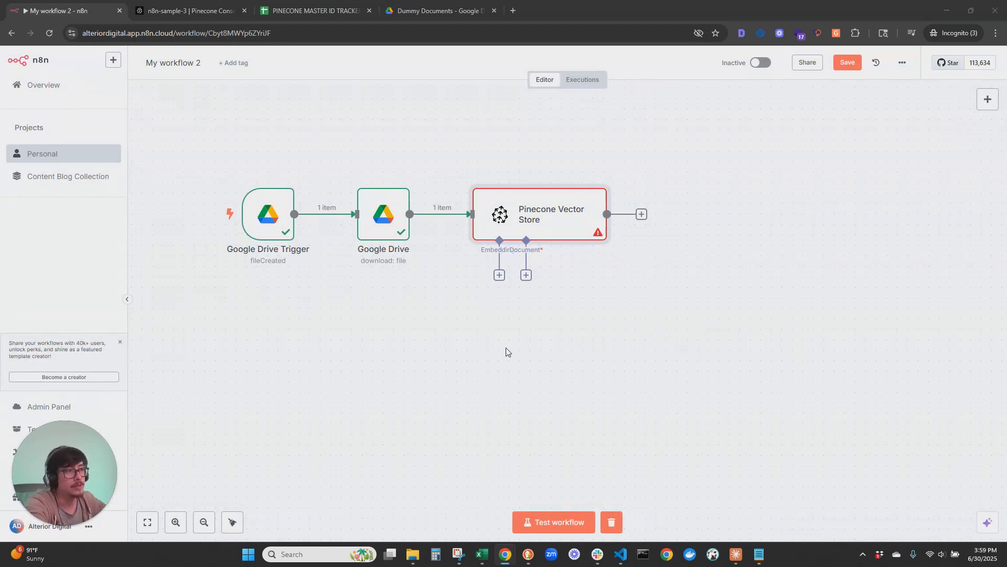
# Step: Attach an Embeddings OpenAI node using text-embedding-3-small to the Pinecone Vector Store and set its dimensions option to 1536
pyautogui.click(499, 275)
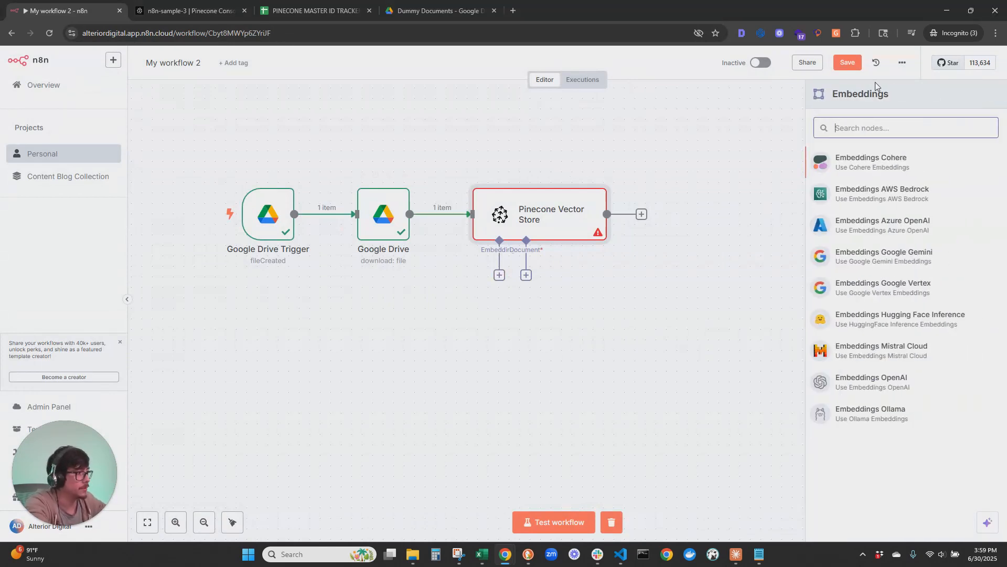
pyautogui.click(870, 387)
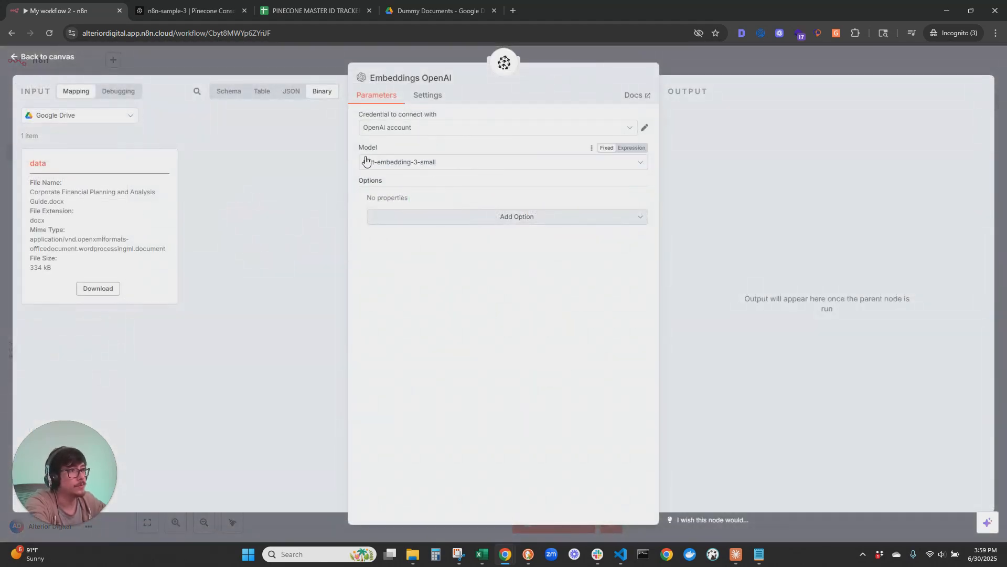
pyautogui.click(475, 222)
pyautogui.click(401, 242)
pyautogui.click(420, 214)
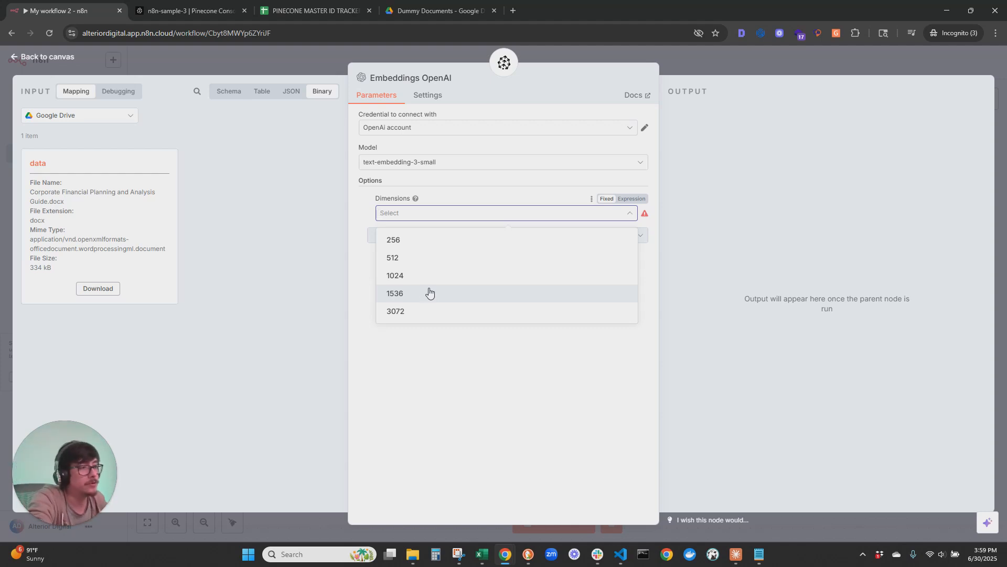
pyautogui.click(419, 297)
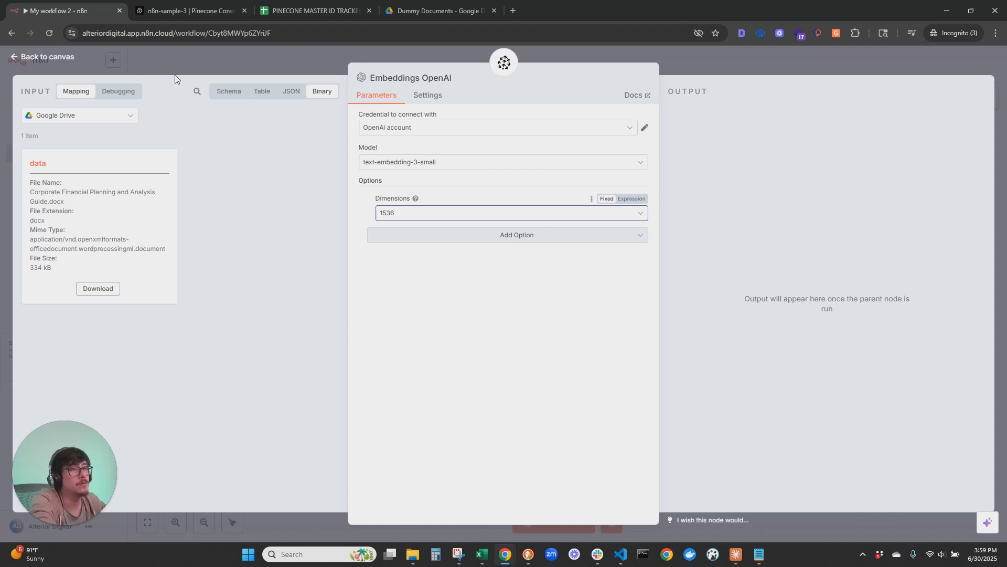
pyautogui.click(56, 59)
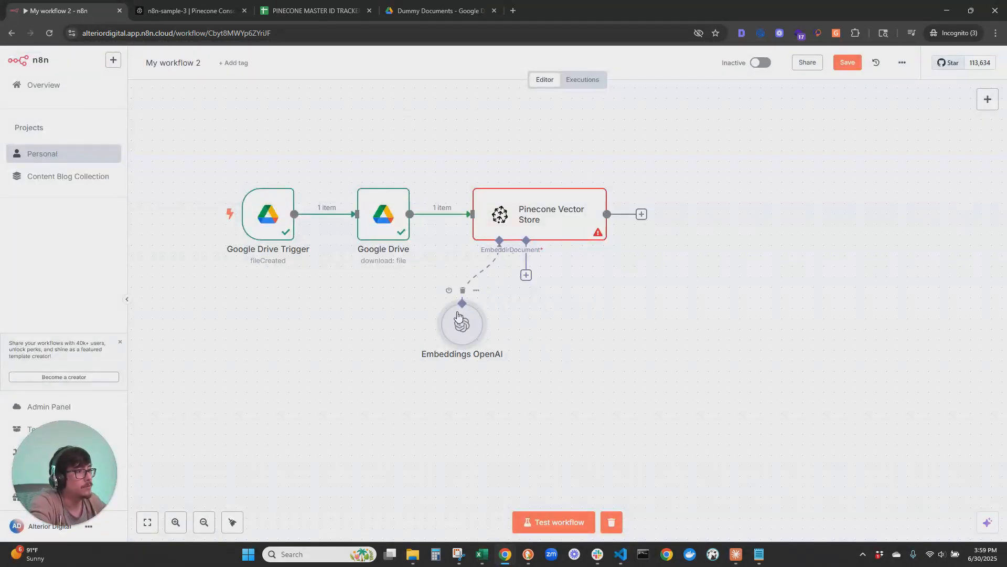
# Step: Attach a Default Data Loader to the Pinecone Vector Store's document input and set its type of data to Binary
pyautogui.click(526, 275)
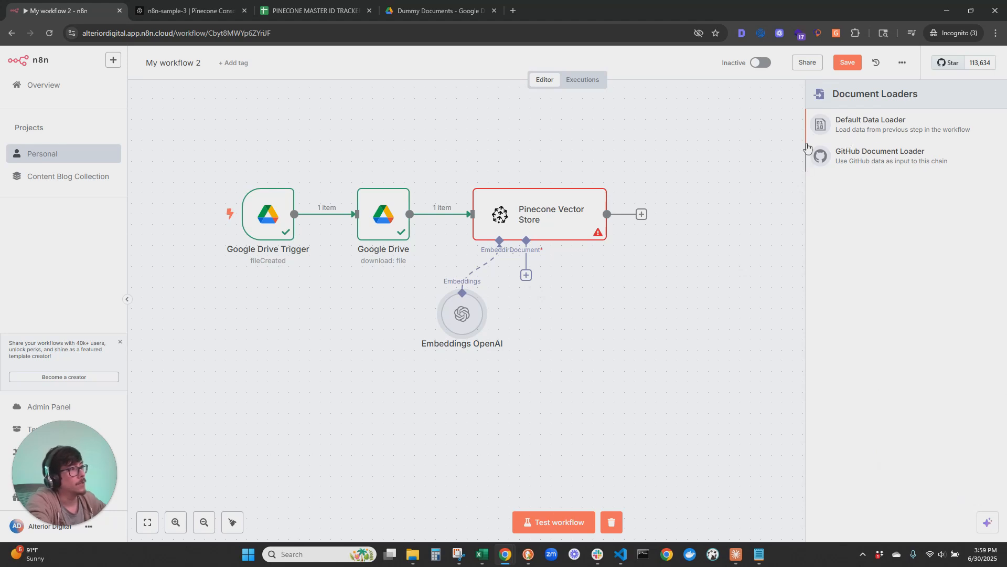
pyautogui.click(853, 134)
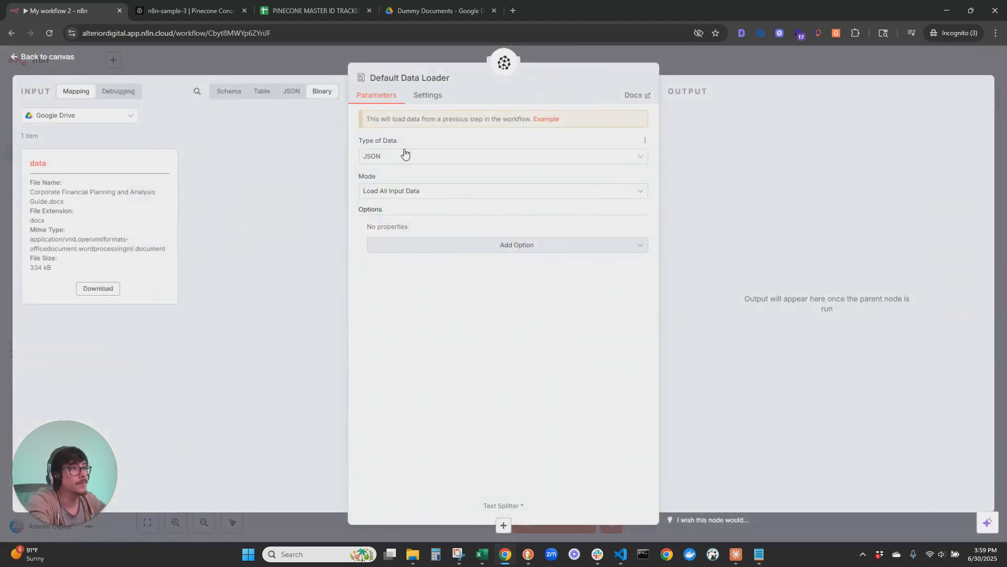
pyautogui.click(421, 157)
pyautogui.click(389, 219)
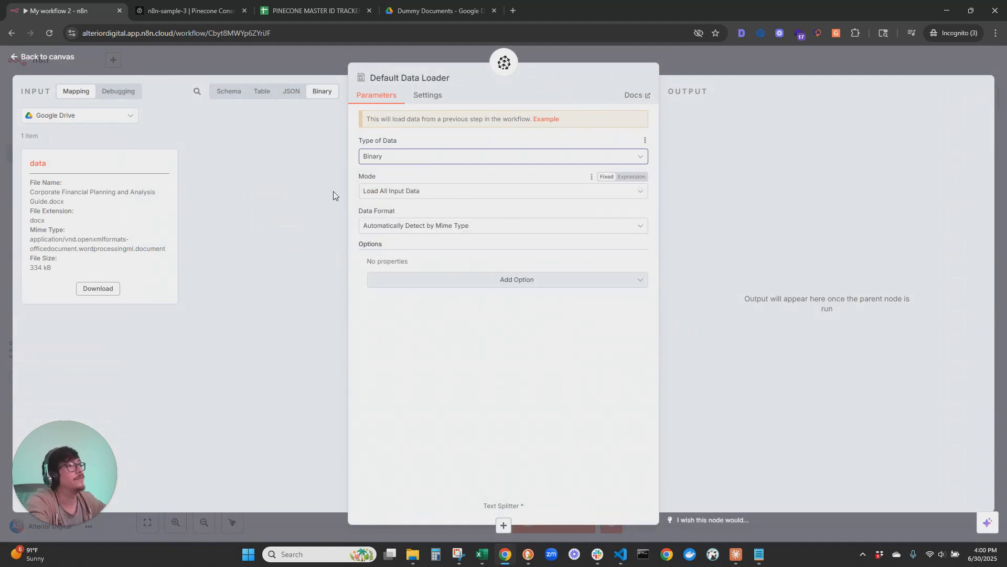
# Step: Add a metadata property named filename to the Default Data Loader's options
pyautogui.click(522, 288)
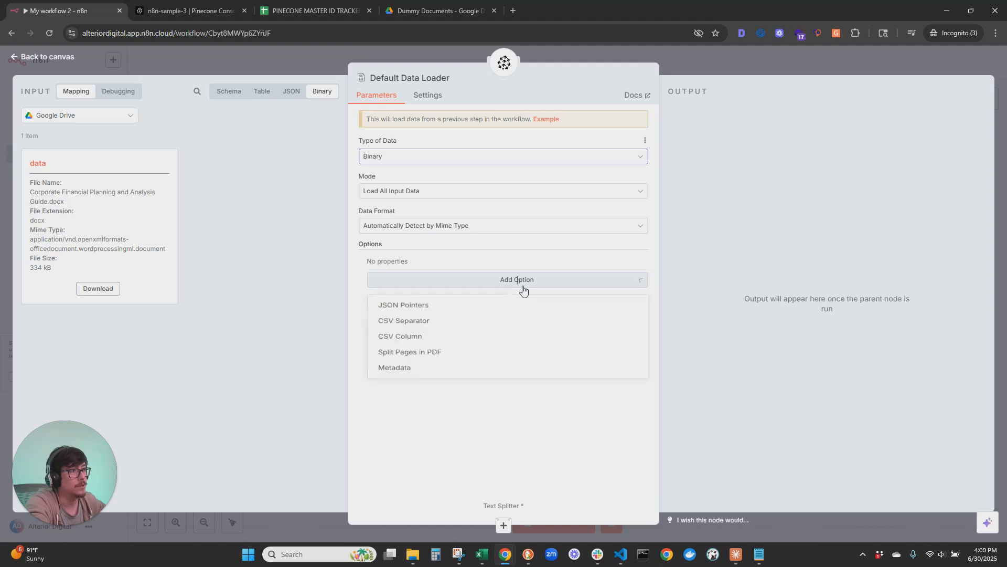
pyautogui.click(415, 377)
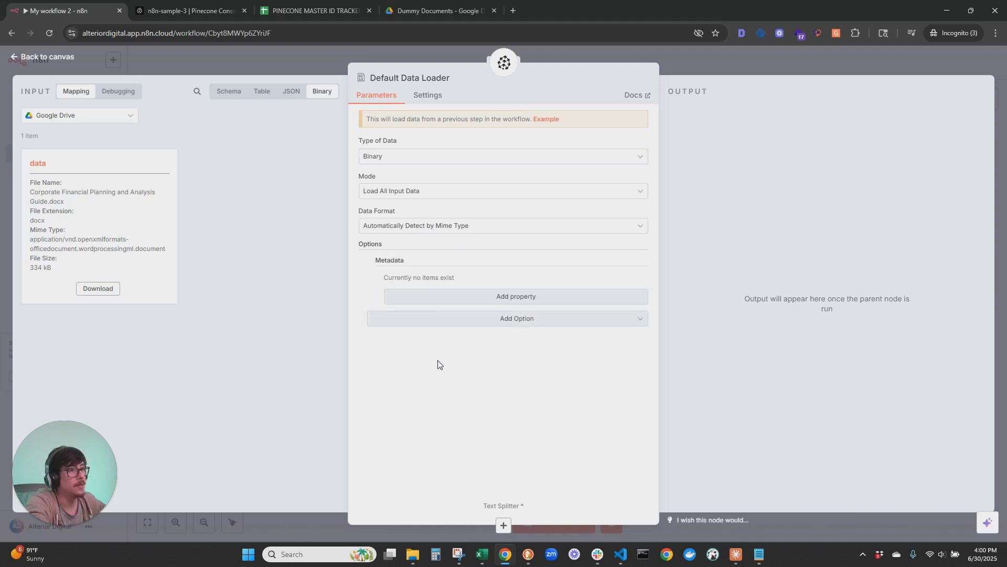
pyautogui.click(476, 297)
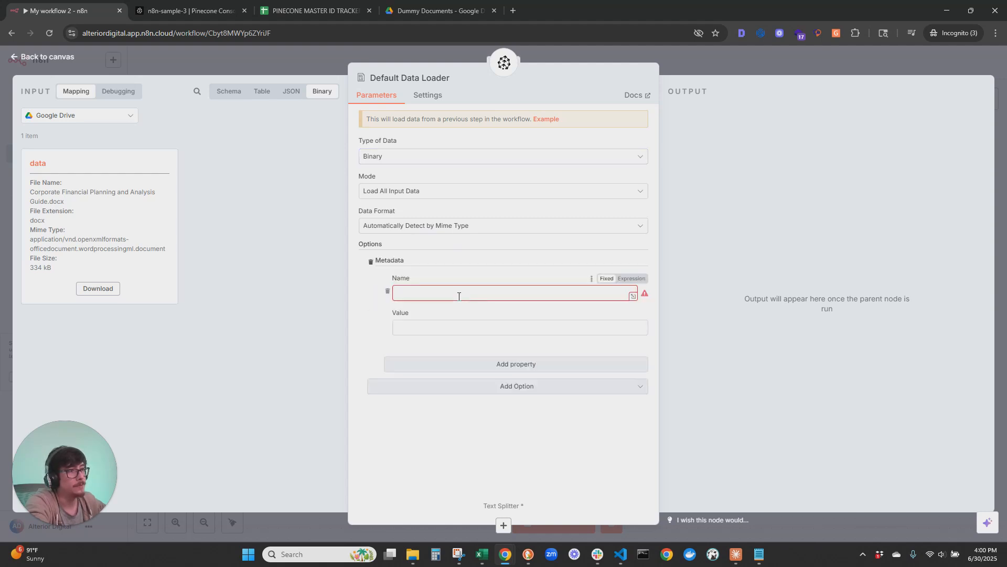
pyautogui.write('filename')
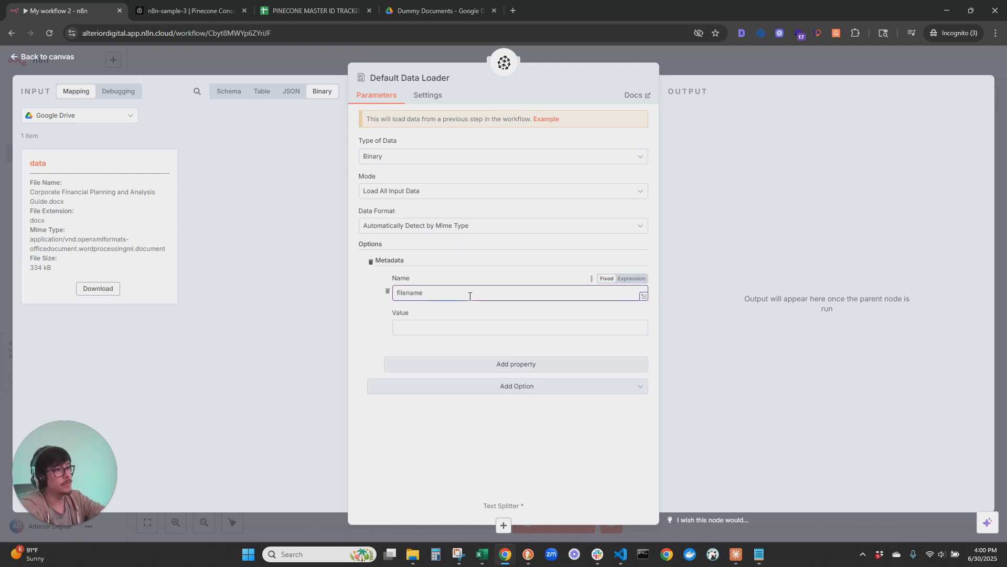
pyautogui.press('Tab')
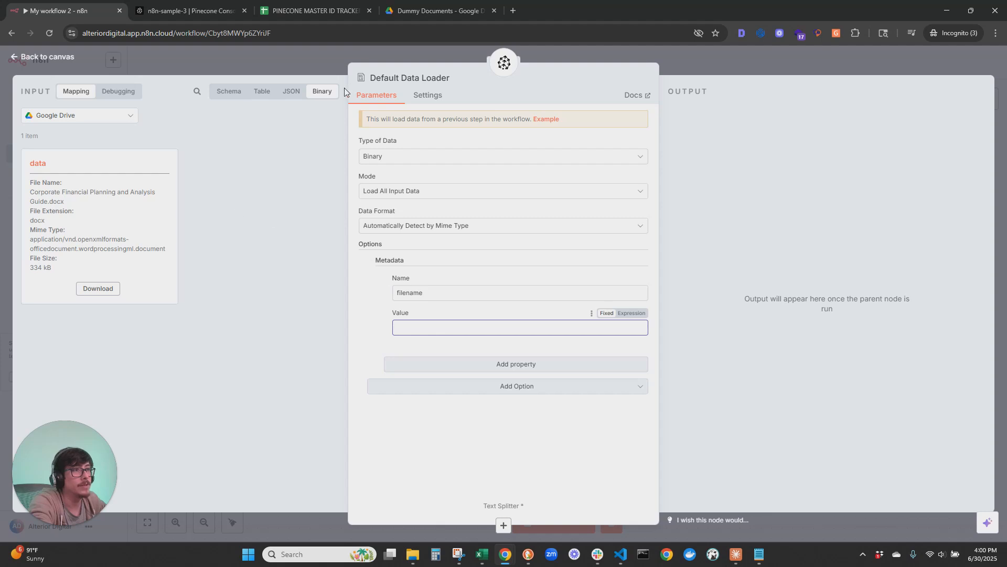
# Step: Map the filename metadata value to the name field from the Google Drive schema, as {{ $json.name }}
pyautogui.click(223, 98)
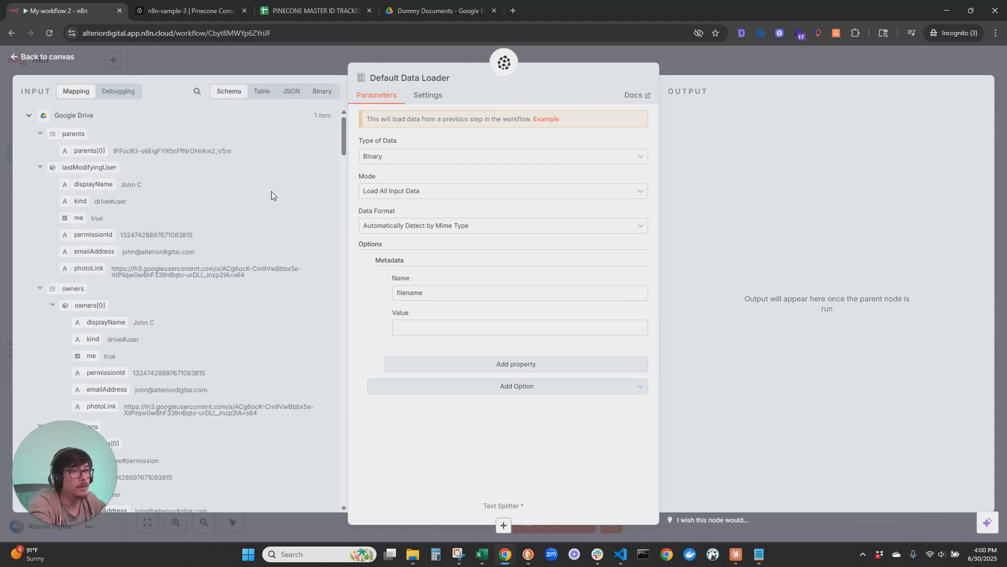
pyautogui.scroll(-3, 270, 194)
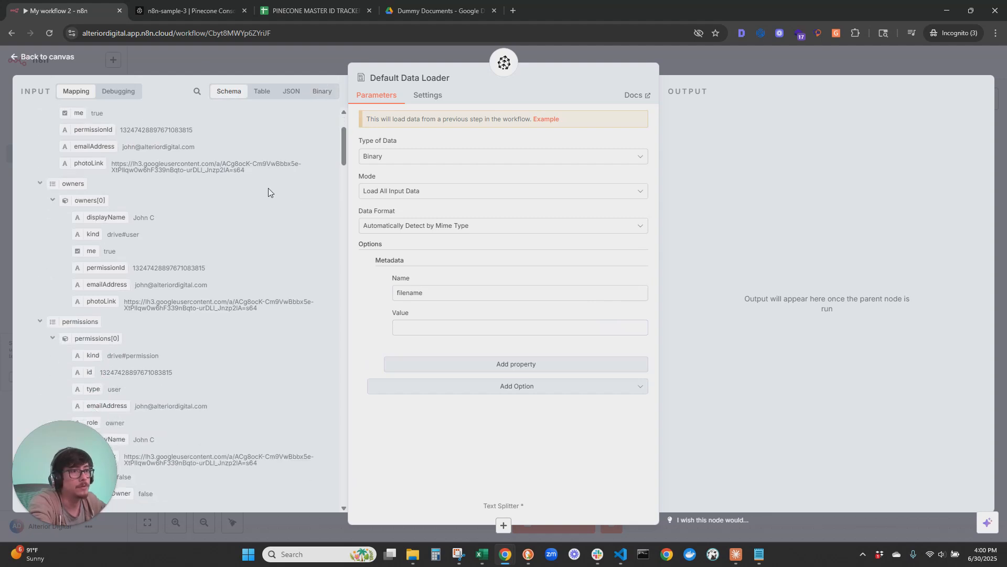
pyautogui.scroll(-2, 268, 191)
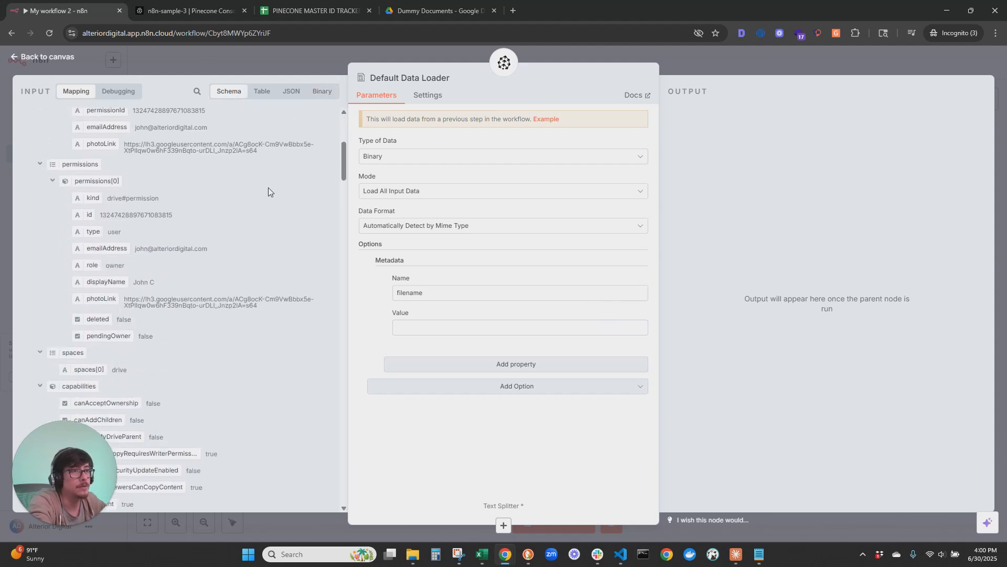
pyautogui.scroll(-4, 268, 191)
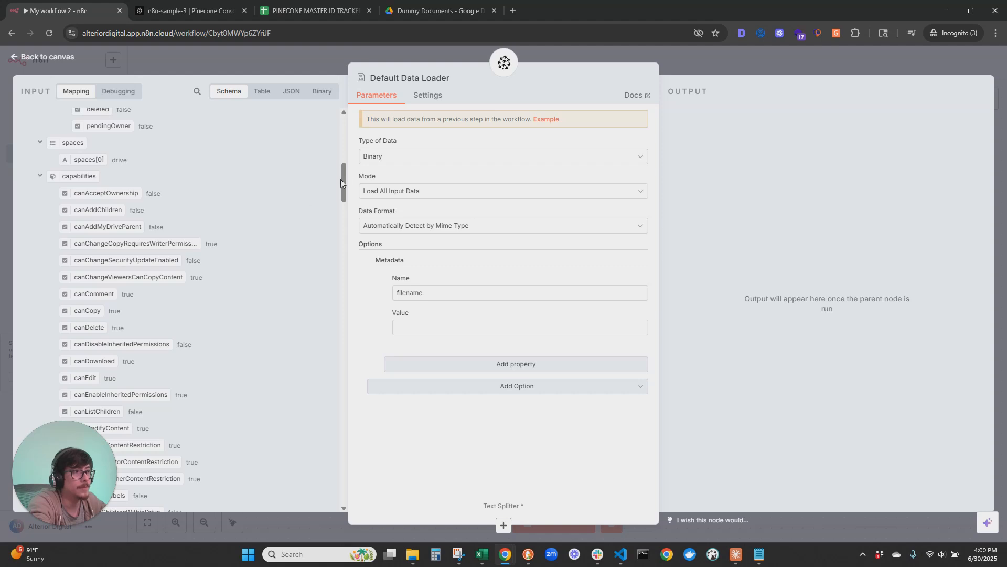
pyautogui.moveTo(343, 175); pyautogui.dragTo(346, 232)
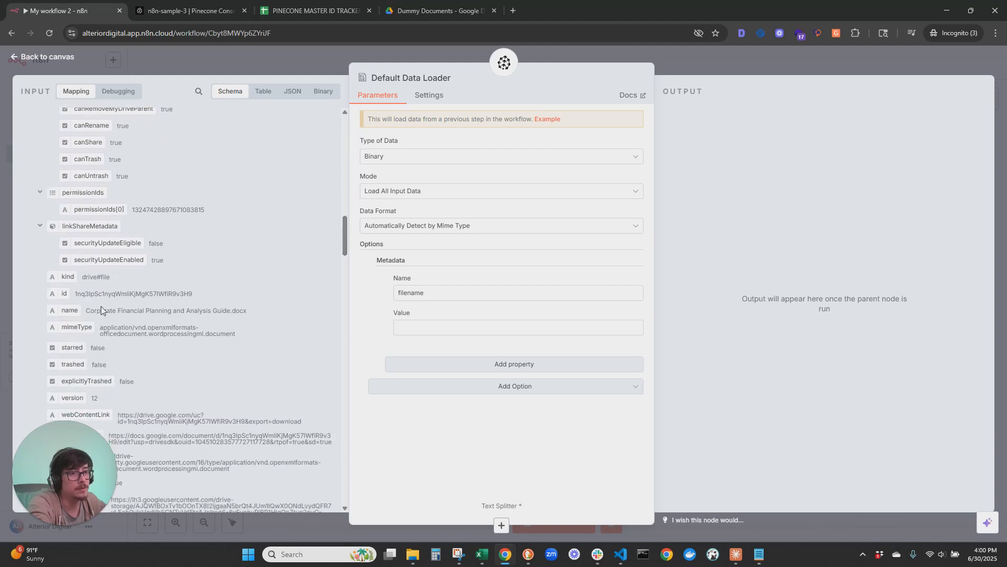
pyautogui.moveTo(73, 310); pyautogui.dragTo(435, 329)
pyautogui.click(524, 329)
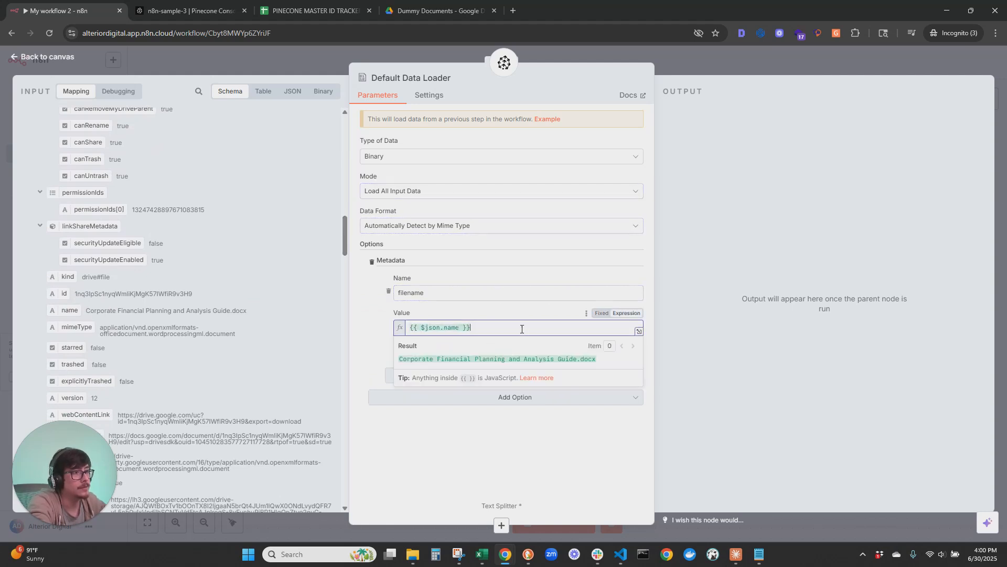
pyautogui.click(539, 438)
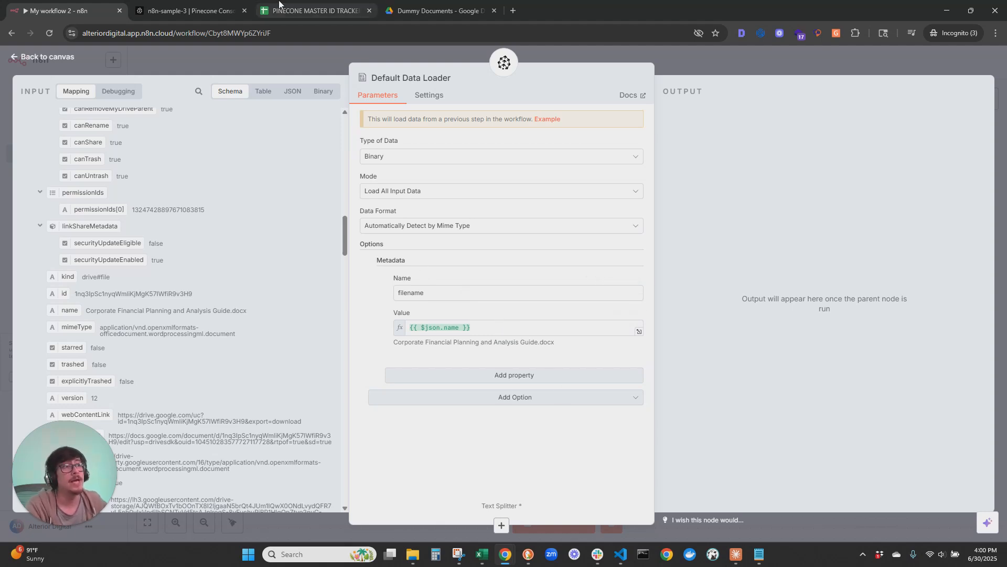
# Step: Review the filename and vector id columns in the PINECONE MASTER ID TRACKER sheet and the n8n-sample-3 index, and return to the workflow canvas
pyautogui.click(315, 10)
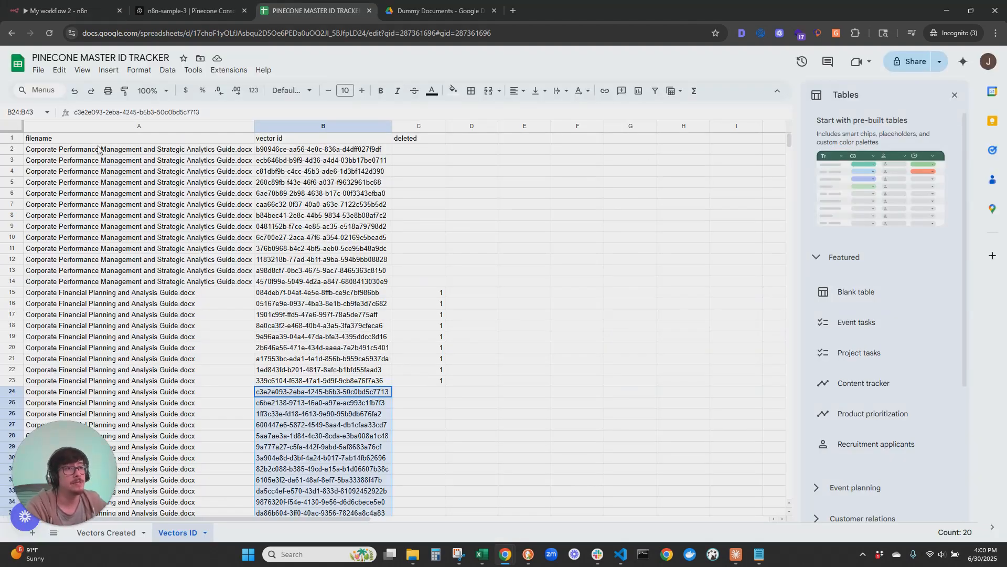
pyautogui.click(186, 227)
pyautogui.click(409, 7)
pyautogui.click(231, 10)
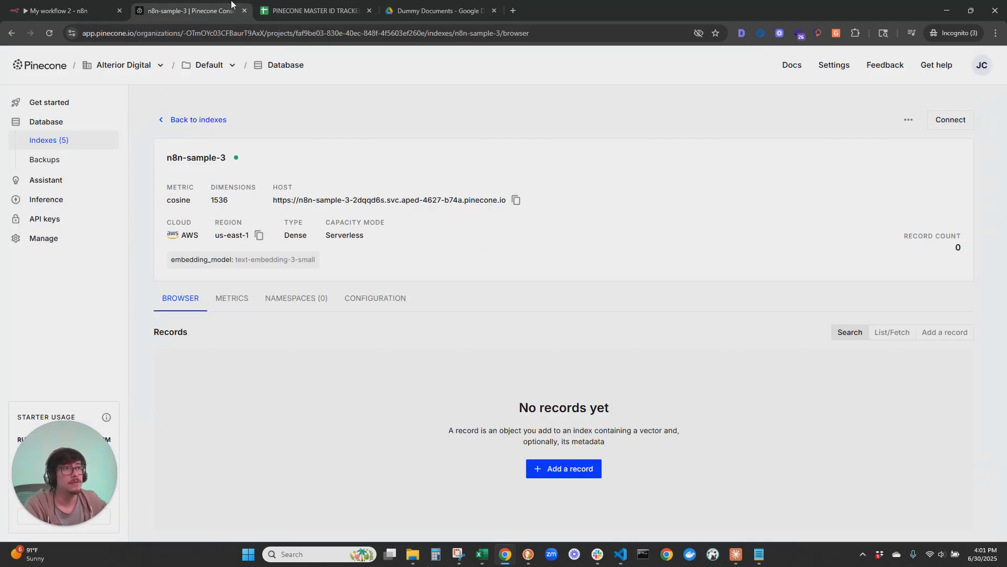
pyautogui.click(99, 6)
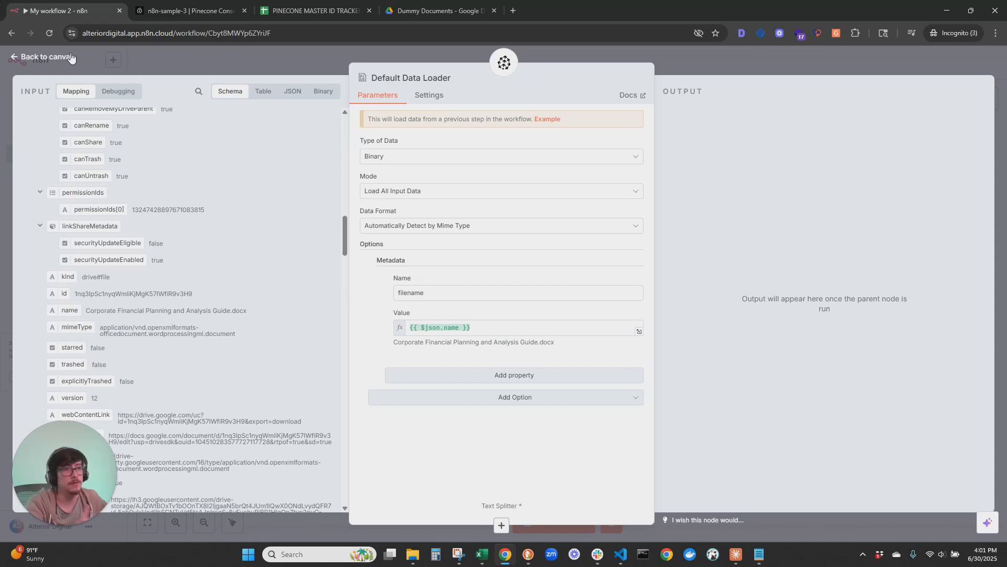
pyautogui.click(45, 57)
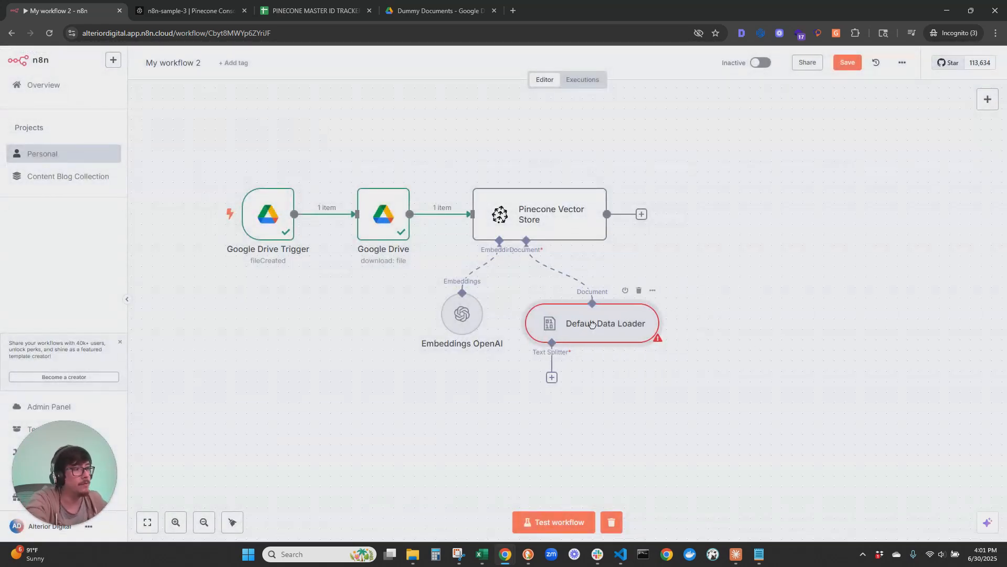
# Step: Examine the Pinecone Vector Store node and its connected embeddings, data loader and text splitter inputs on the canvas
pyautogui.click(551, 378)
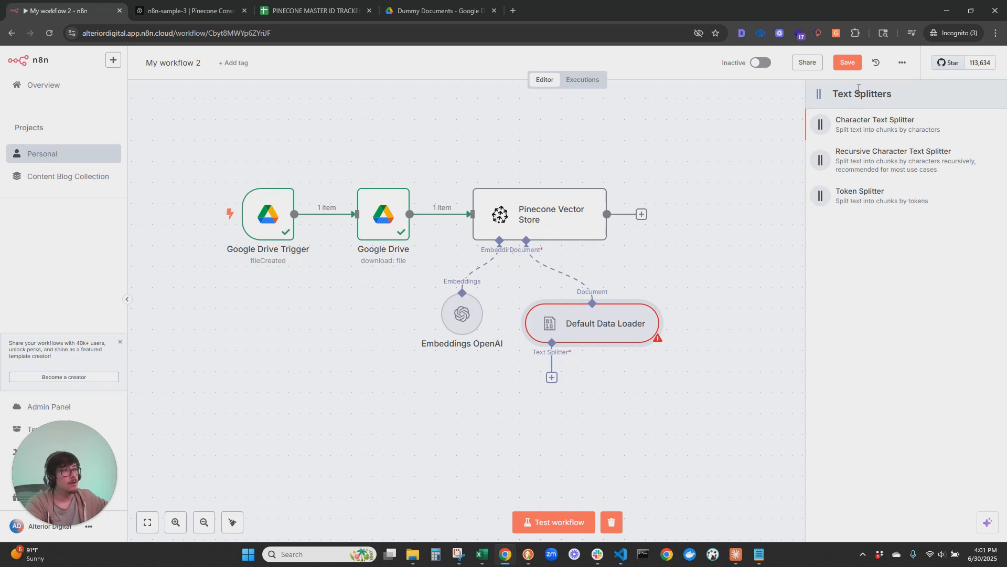
pyautogui.click(673, 207)
pyautogui.scroll(8, 559, 232)
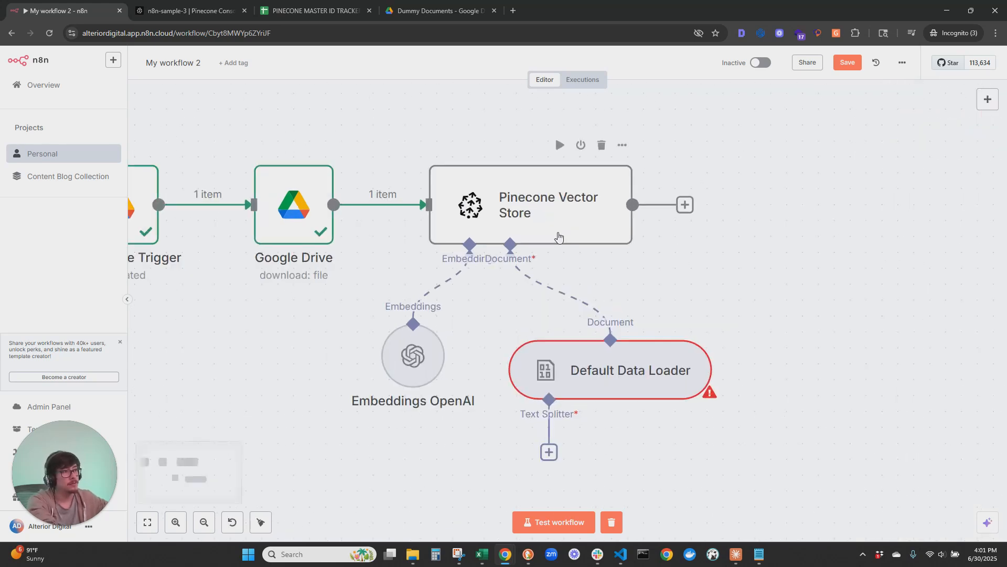
pyautogui.scroll(-1, 551, 191)
pyautogui.scroll(4, 558, 251)
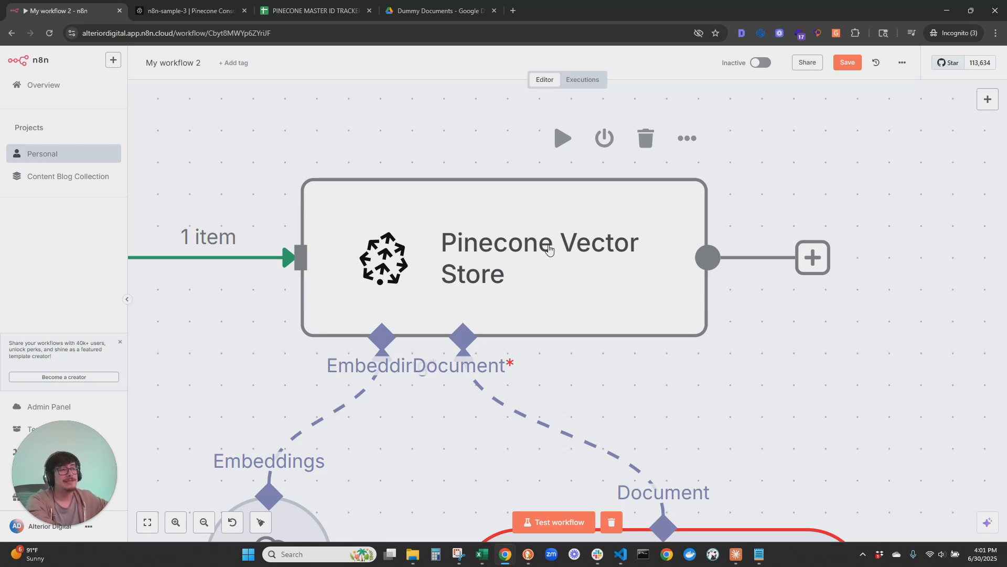
pyautogui.scroll(-3, 668, 326)
pyautogui.scroll(-1, 685, 319)
pyautogui.moveTo(794, 390); pyautogui.dragTo(752, 306)
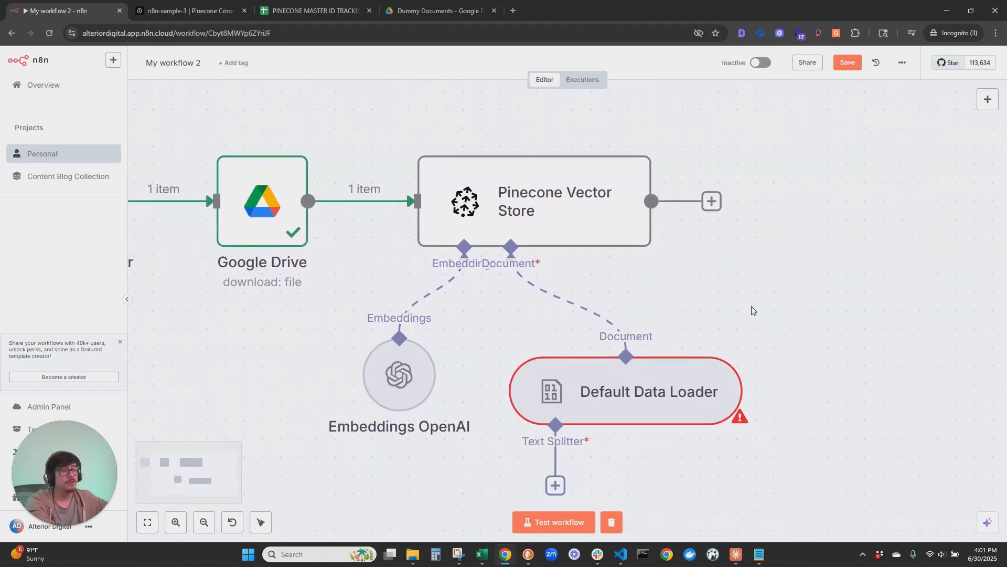
pyautogui.scroll(2, 517, 210)
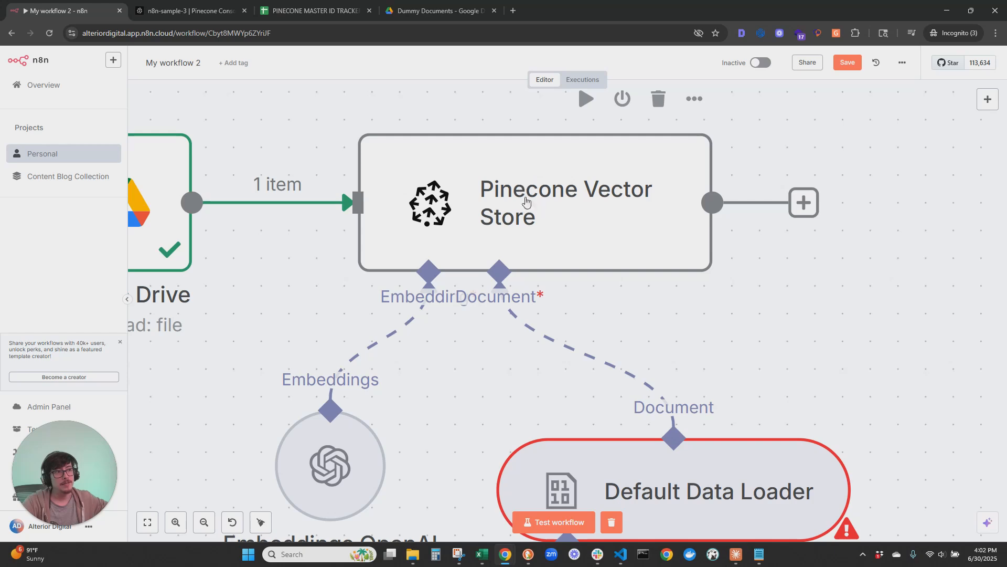
pyautogui.scroll(-2, 682, 281)
pyautogui.scroll(-3, 690, 276)
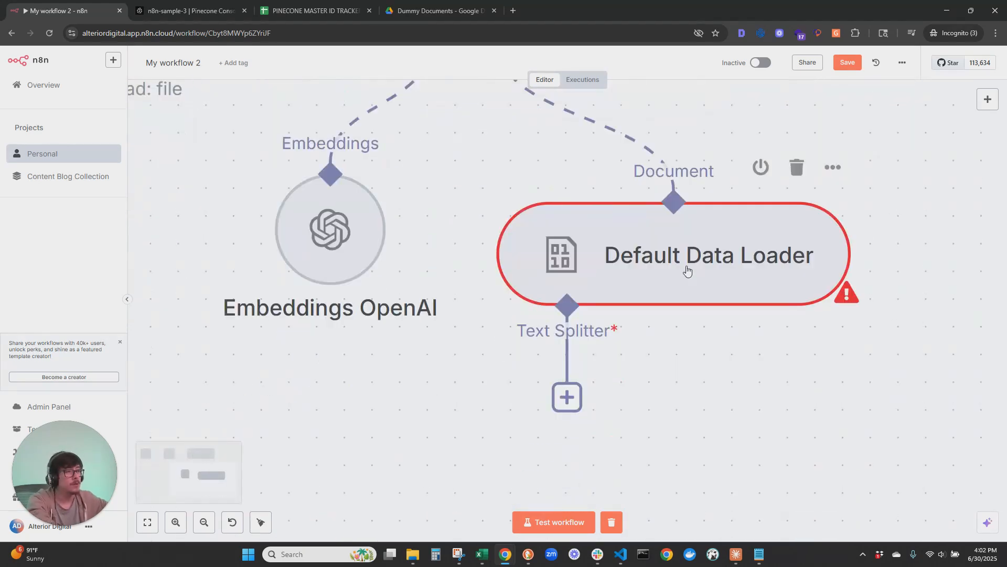
pyautogui.scroll(3, 684, 271)
pyautogui.scroll(-3, 642, 268)
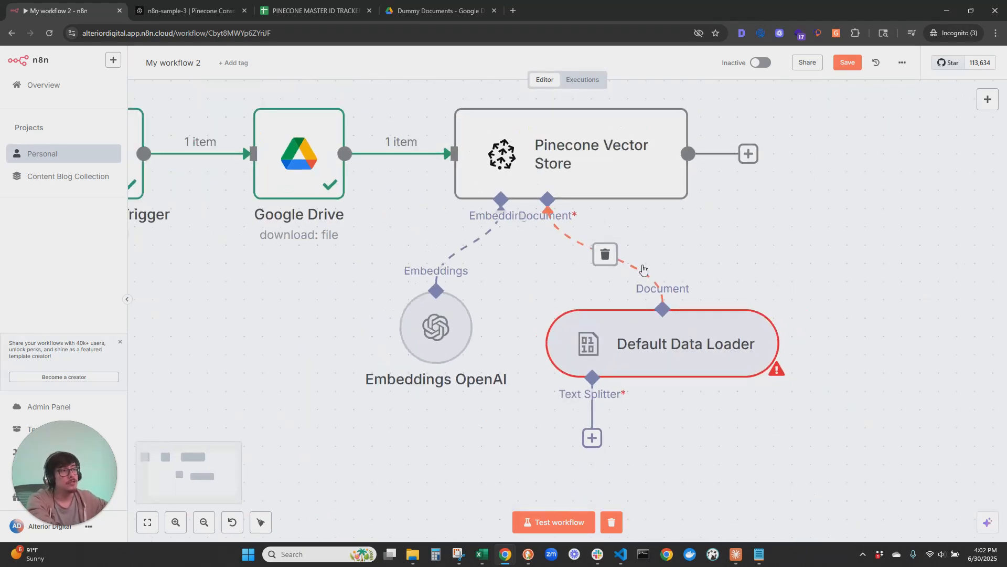
pyautogui.scroll(-2, 643, 269)
pyautogui.moveTo(797, 276); pyautogui.dragTo(767, 245)
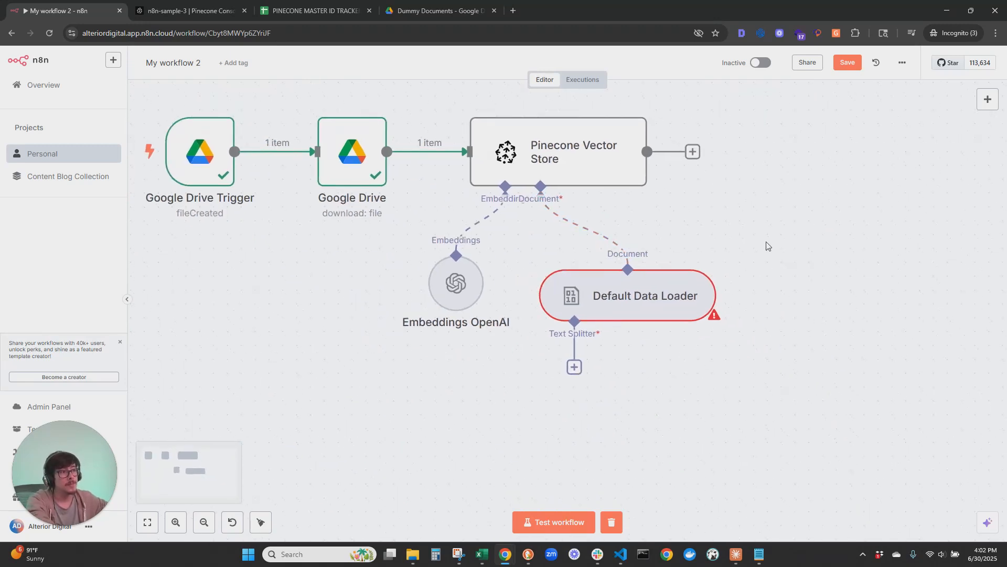
# Step: Attach a Recursive Character Text Splitter with a chunk overlap of 200 to the Default Data Loader and place it below that node
pyautogui.click(576, 367)
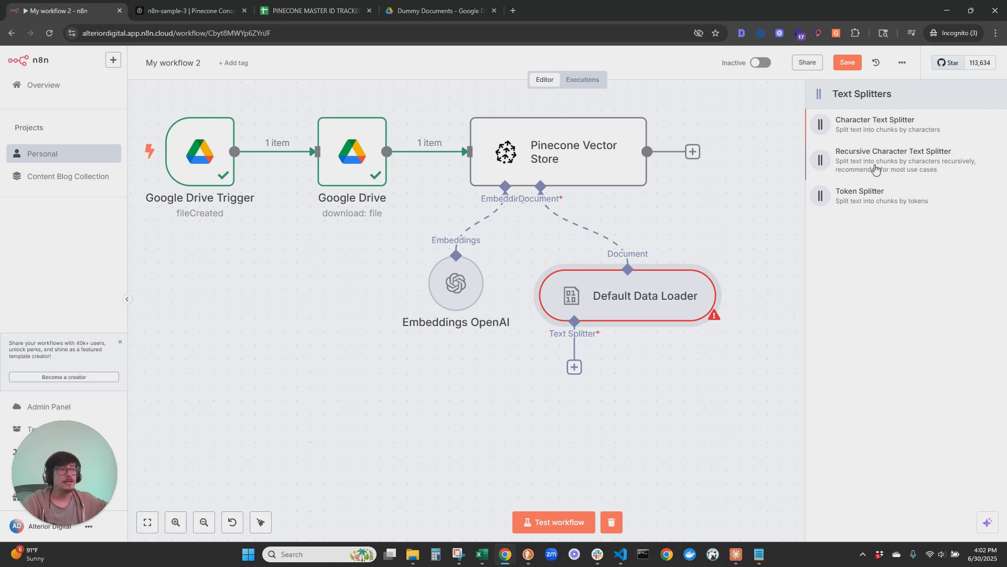
pyautogui.click(916, 153)
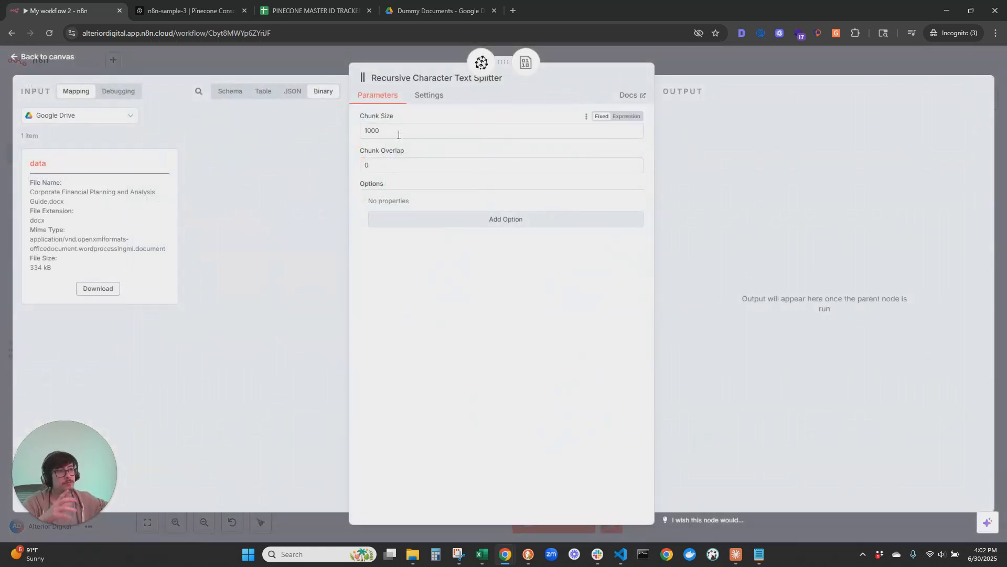
pyautogui.click(394, 166)
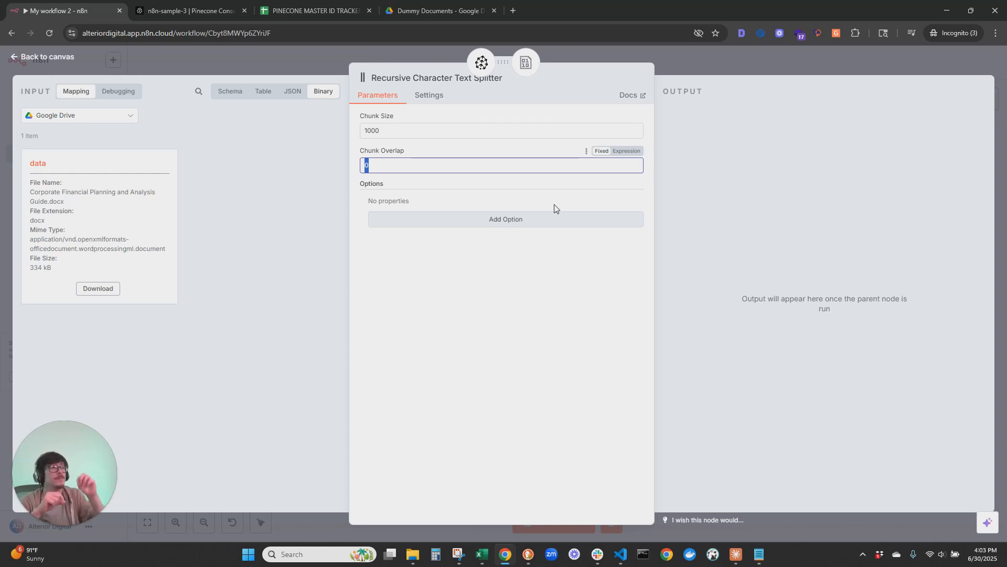
pyautogui.write('200')
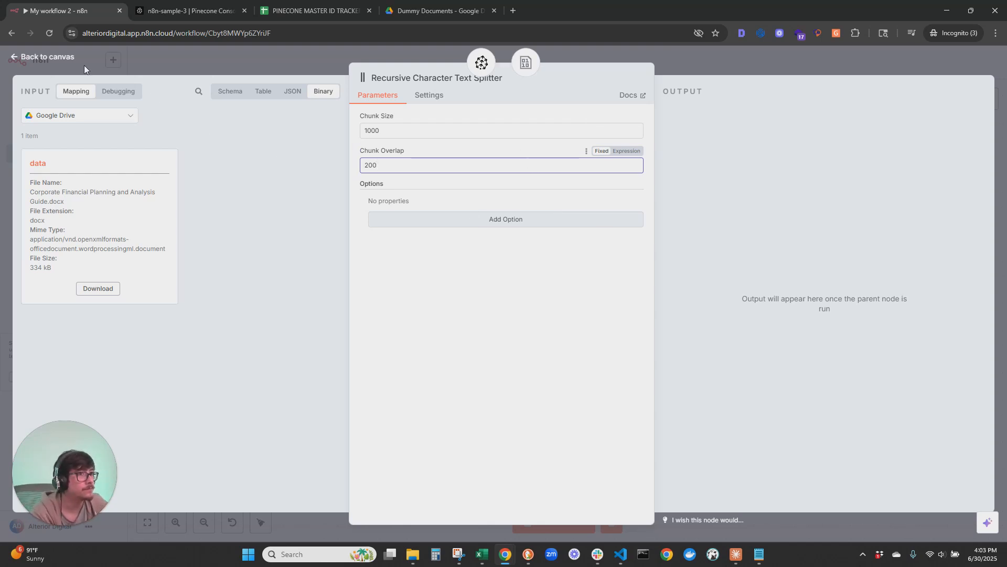
pyautogui.click(66, 64)
pyautogui.moveTo(583, 389); pyautogui.dragTo(528, 423)
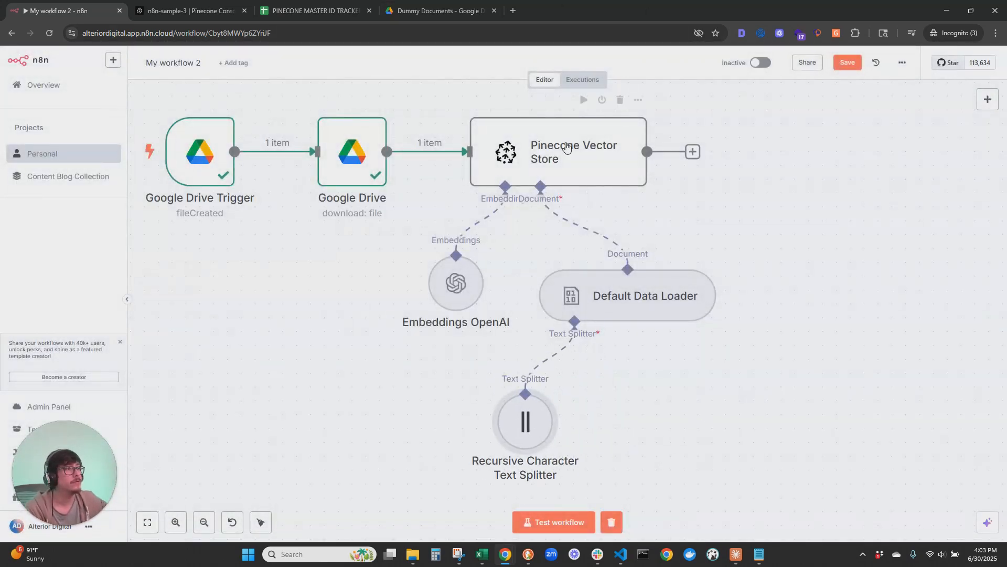
# Step: Check the Pinecone Vector Store settings and the Dummy Documents folder, clear the old execution data and run a fresh test of the workflow
pyautogui.doubleClick(505, 154)
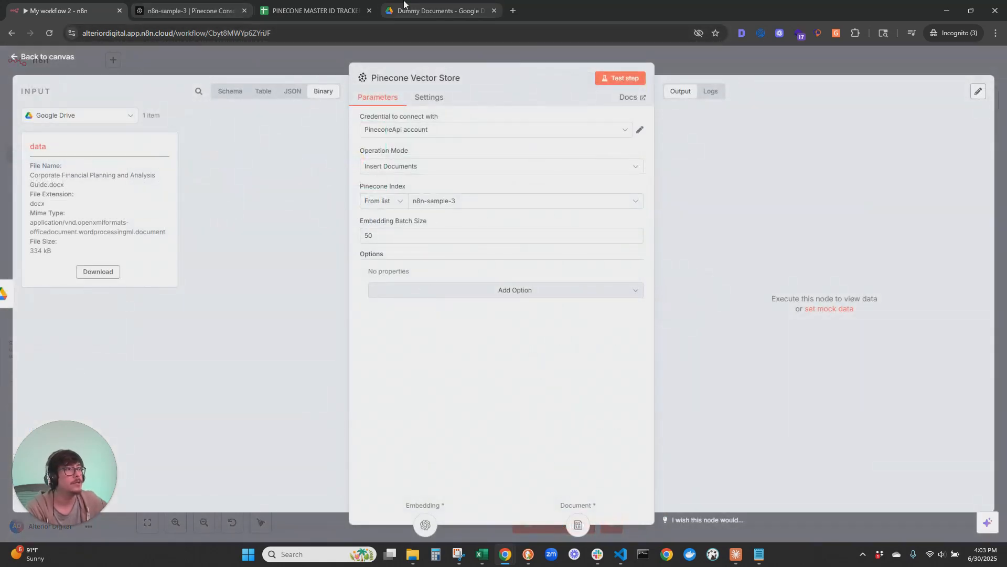
pyautogui.click(440, 10)
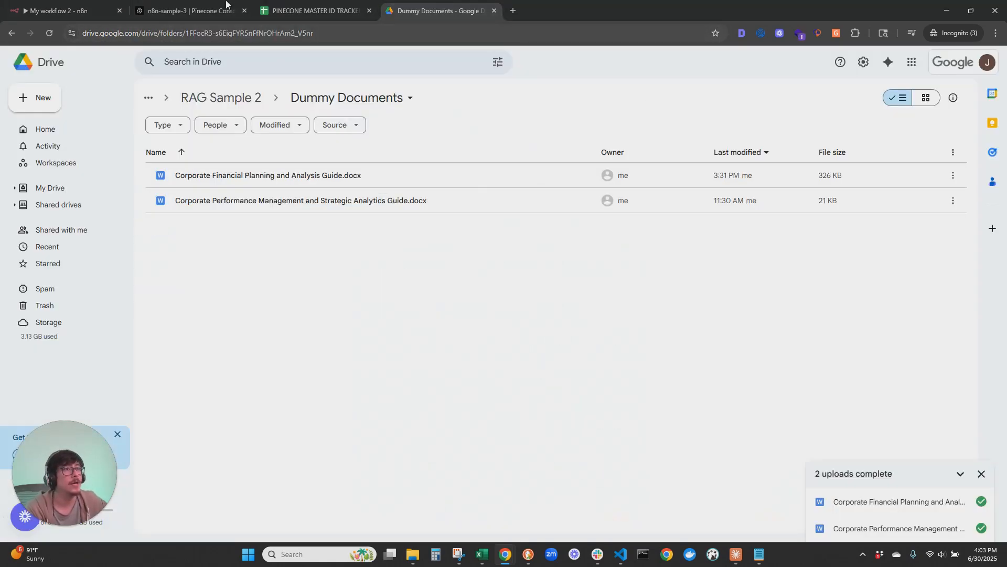
pyautogui.click(79, 5)
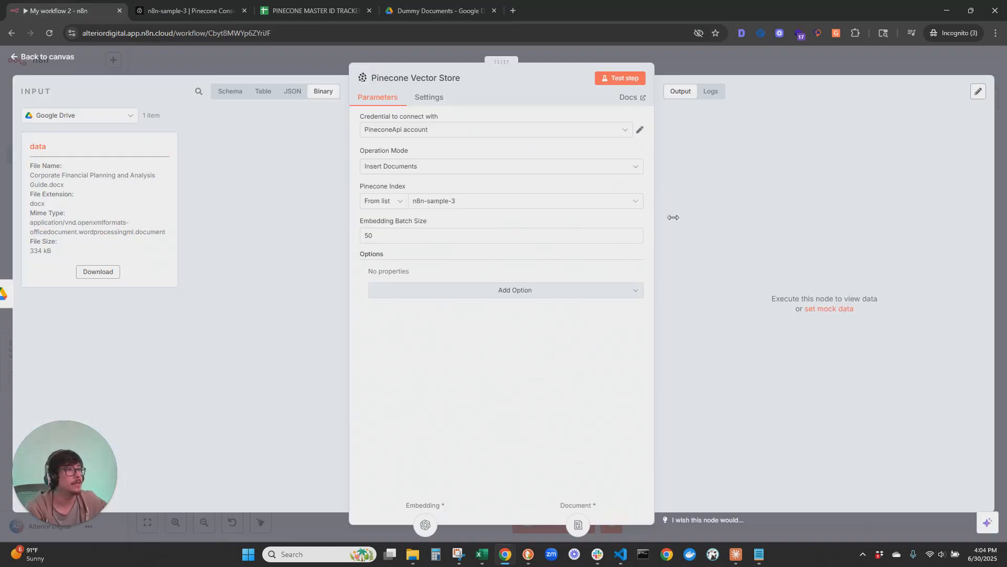
pyautogui.click(74, 59)
pyautogui.scroll(-3, 857, 232)
pyautogui.moveTo(858, 336); pyautogui.dragTo(777, 352)
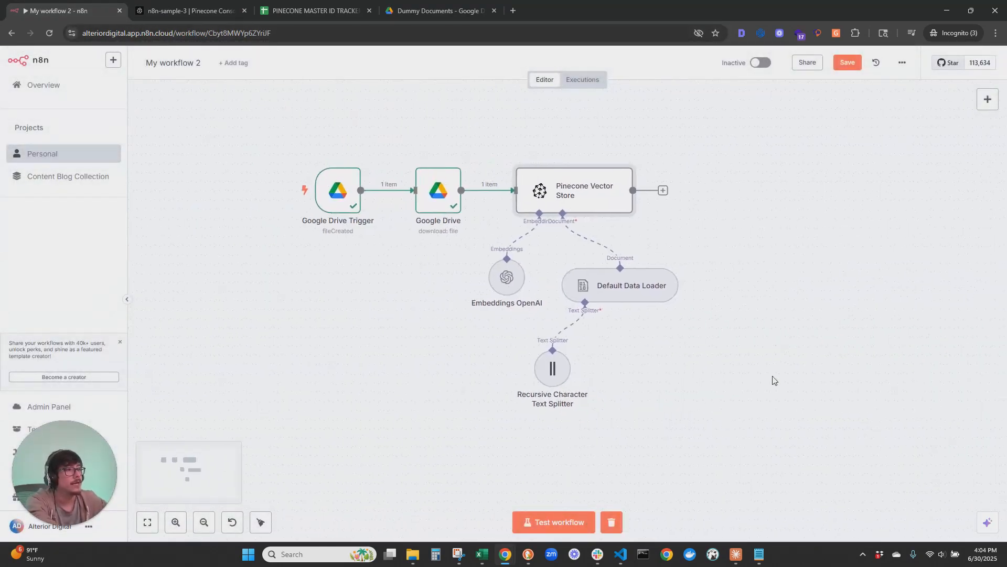
pyautogui.click(611, 522)
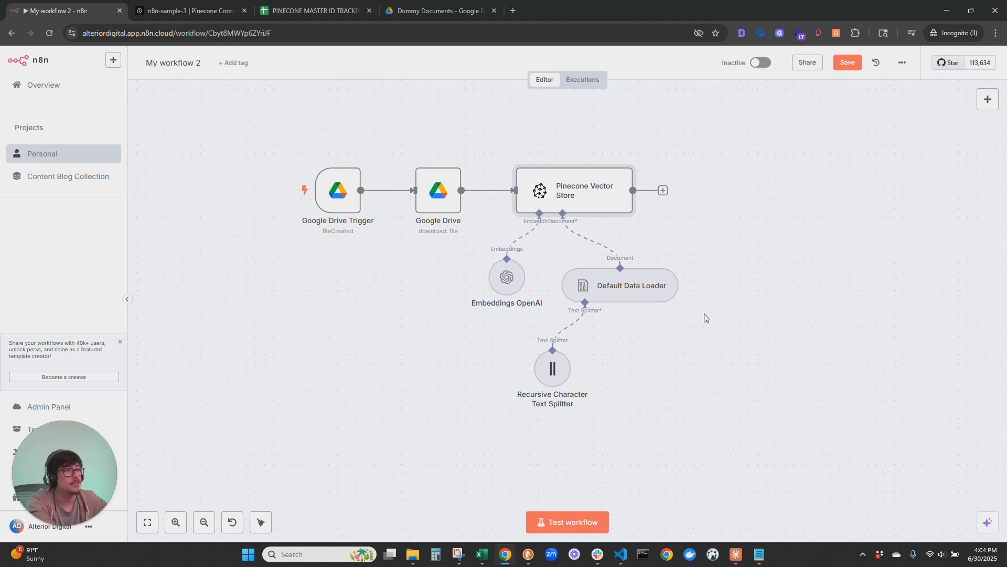
pyautogui.click(578, 525)
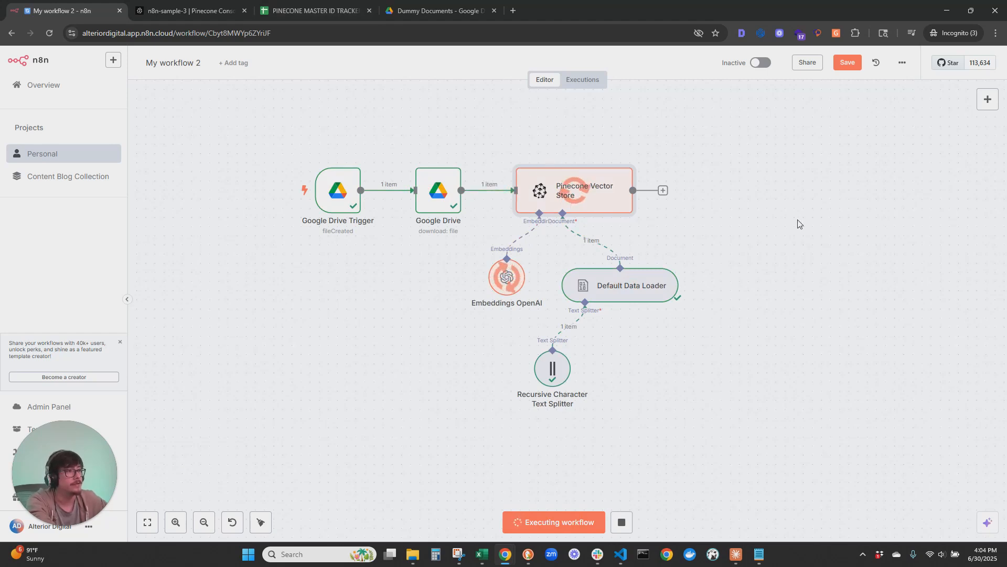
# Step: Refresh the n8n-sample-3 index in Pinecone and examine its record count and the inserted records' filename metadata
pyautogui.click(189, 10)
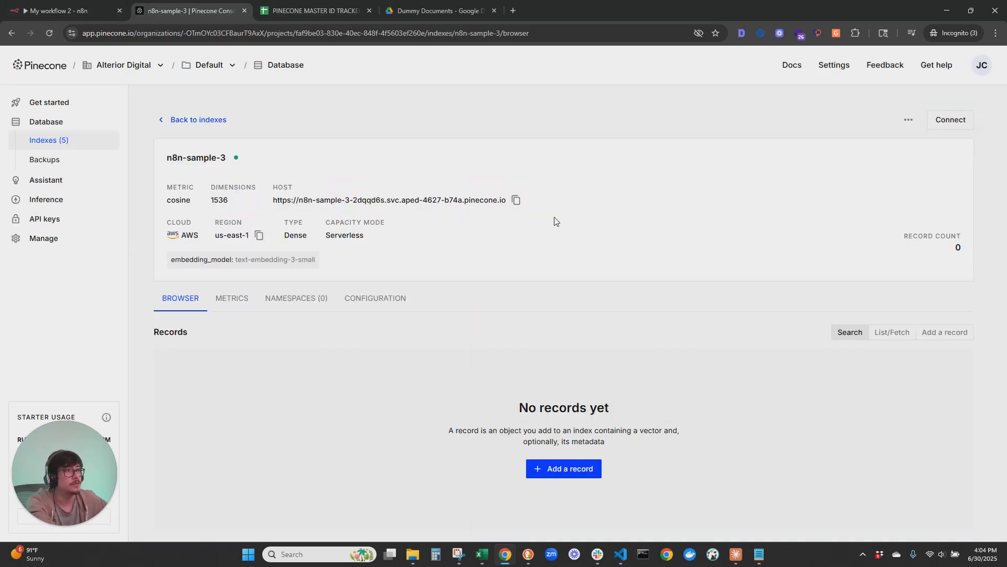
pyautogui.click(48, 33)
pyautogui.click(53, 33)
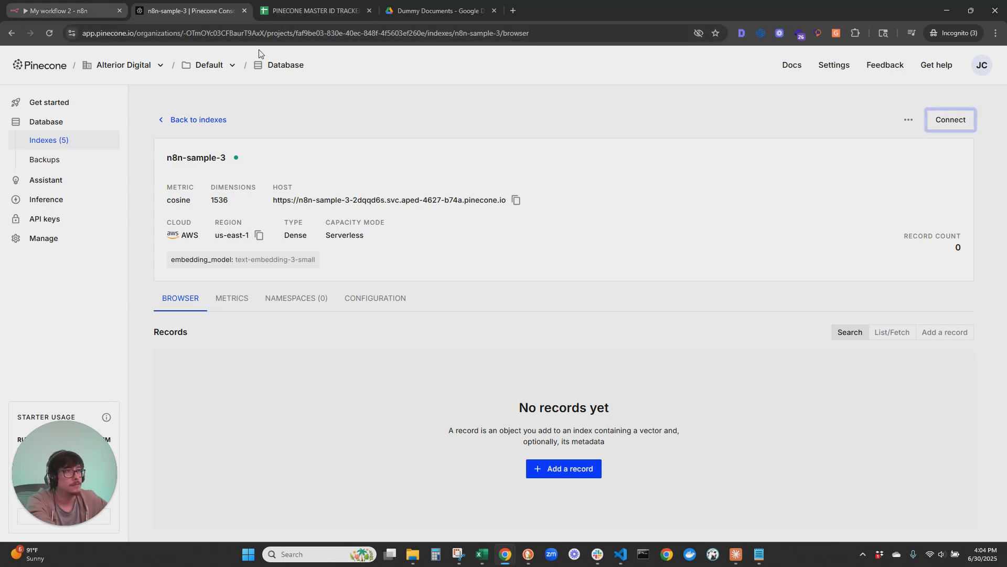
pyautogui.click(306, 4)
pyautogui.click(231, 7)
pyautogui.click(79, 11)
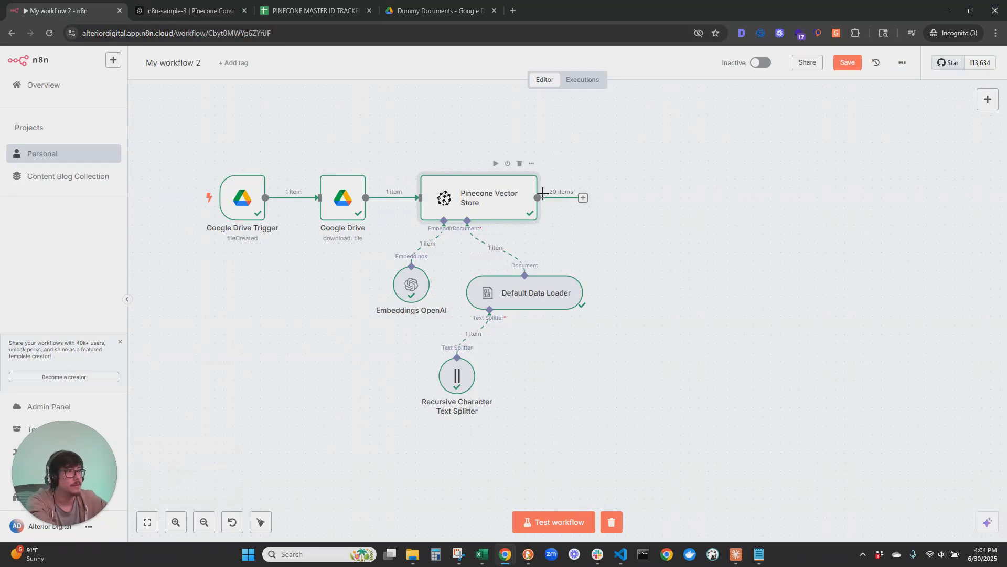
pyautogui.click(189, 10)
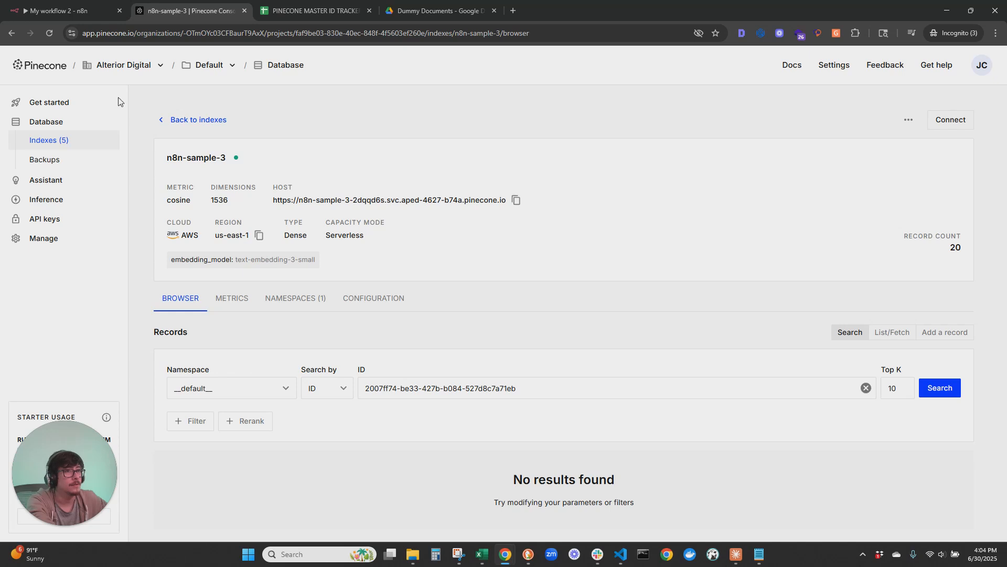
pyautogui.click(49, 33)
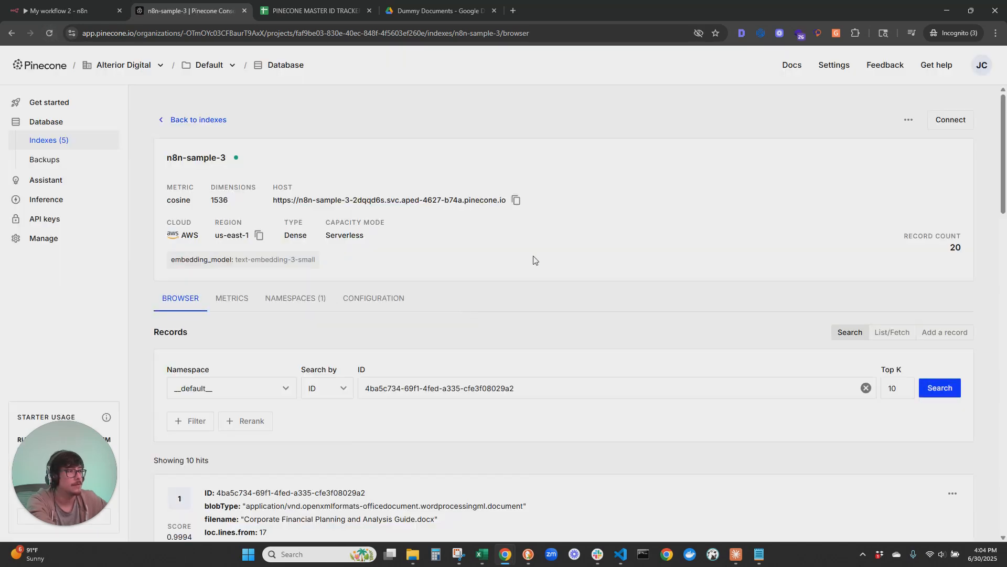
pyautogui.scroll(-1, 449, 312)
pyautogui.moveTo(949, 195); pyautogui.dragTo(965, 195)
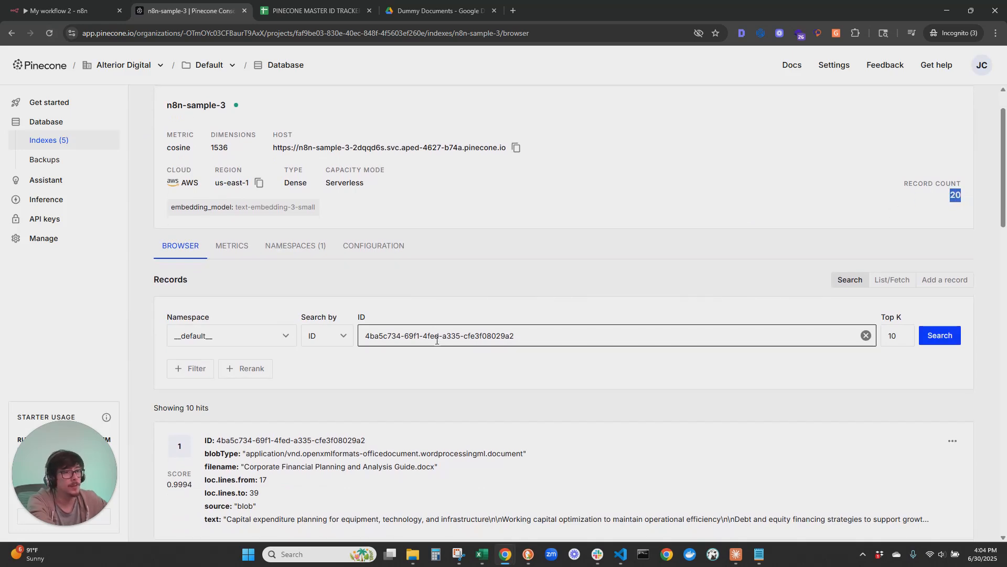
# Step: Return to the n8n workflow and add a Code node after the Pinecone Vector Store
pyautogui.click(96, 6)
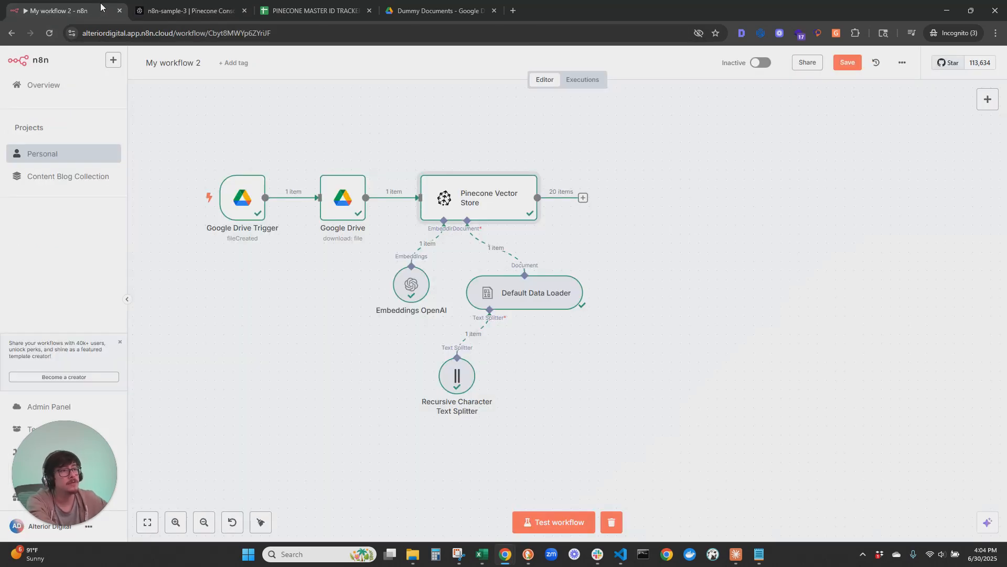
pyautogui.moveTo(695, 229); pyautogui.dragTo(682, 251)
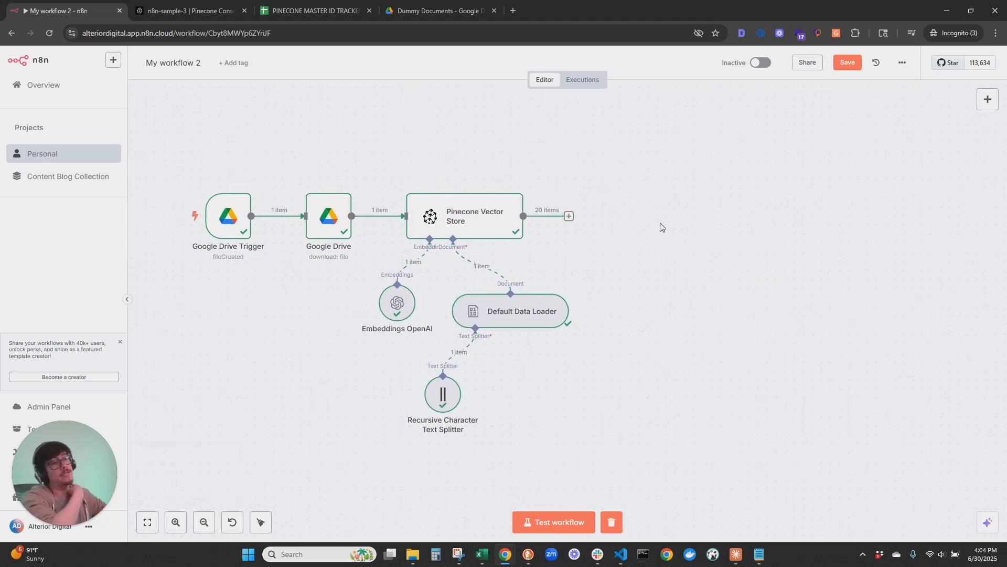
pyautogui.click(569, 216)
pyautogui.write('code')
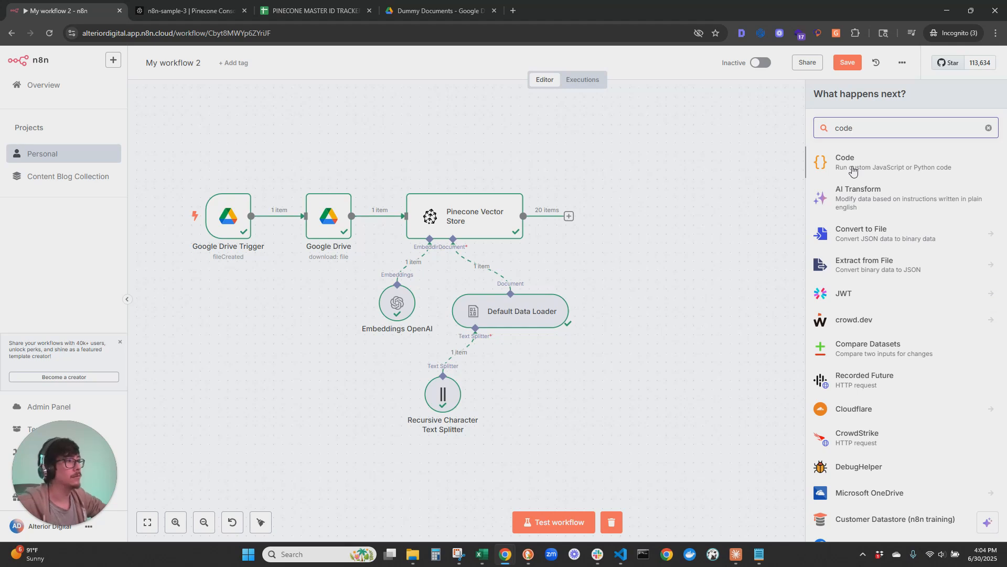
pyautogui.click(853, 169)
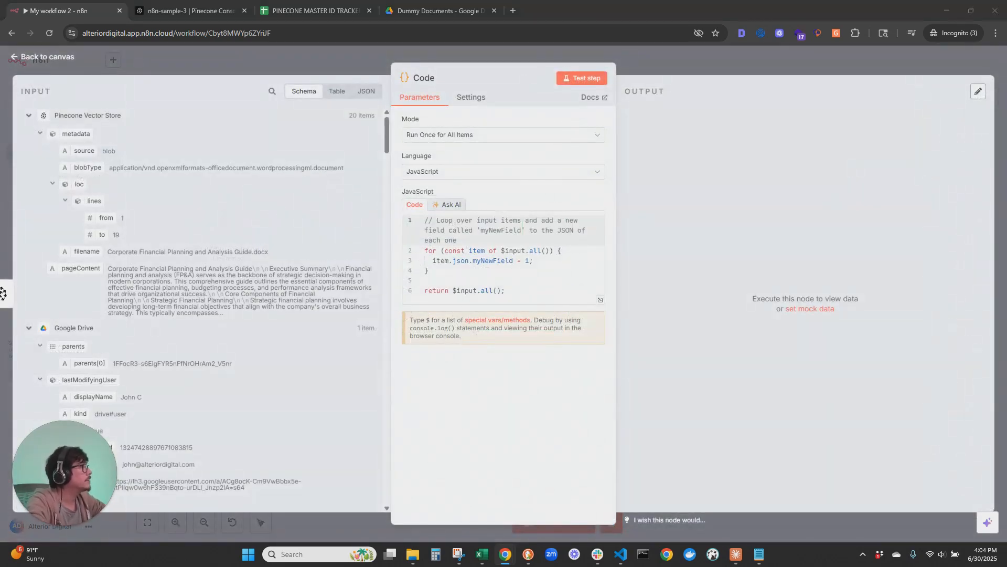
# Step: Replace the Code node's default JavaScript with the copied script that outputs filename and vectorCount per document, and test the step
pyautogui.click(570, 247)
pyautogui.hotkey('ctrl', 'a')
pyautogui.hotkey('ctrl', 'v')
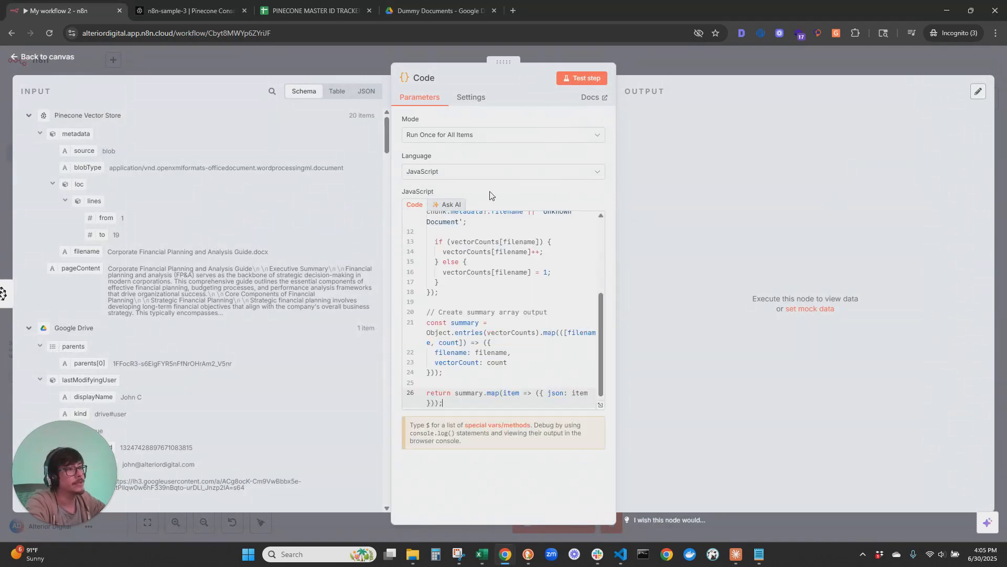
pyautogui.click(570, 80)
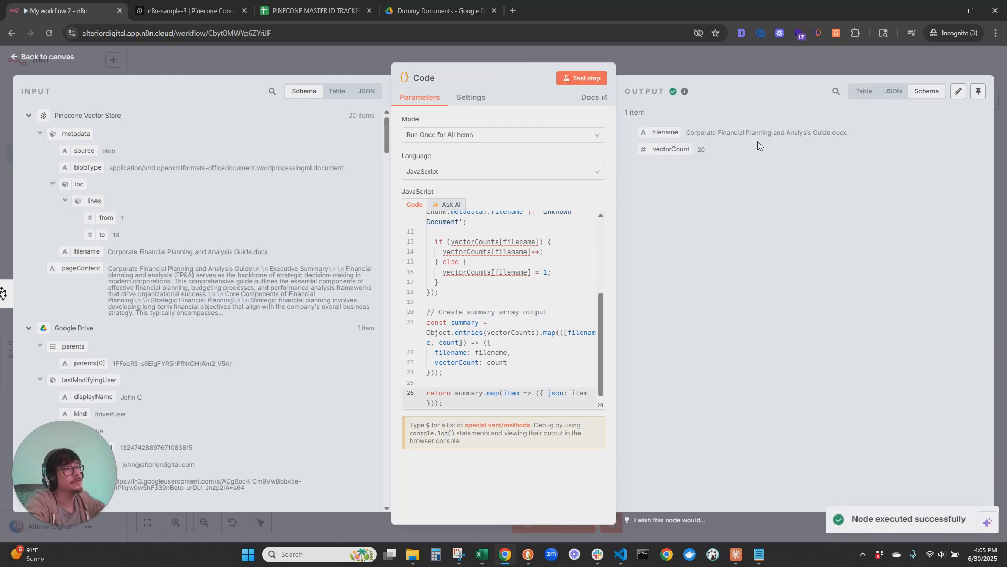
pyautogui.click(62, 57)
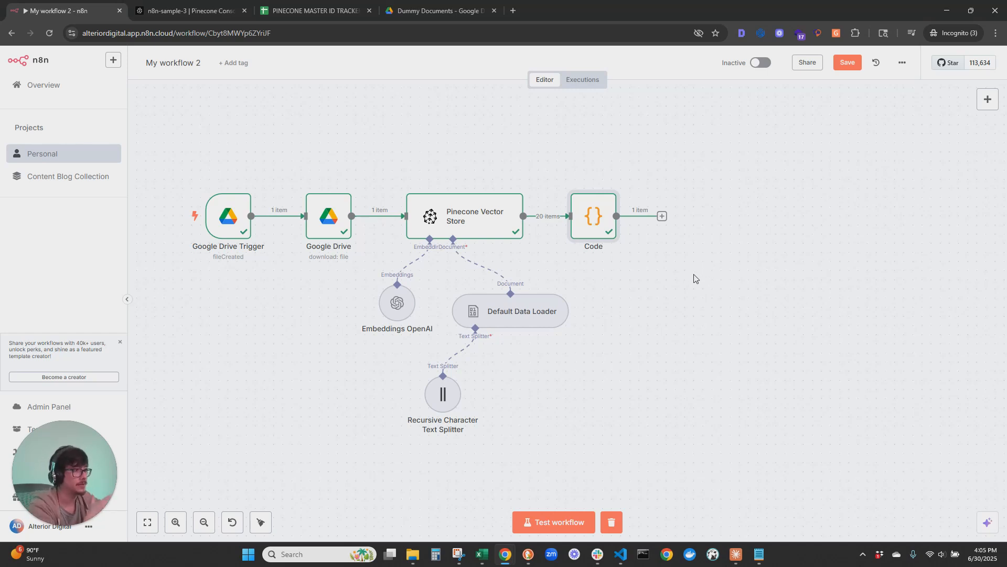
# Step: Add a Google Sheets Append Row node after the Code node, with PINECONE MASTER ID TRACKER as its document
pyautogui.moveTo(759, 271); pyautogui.dragTo(713, 296)
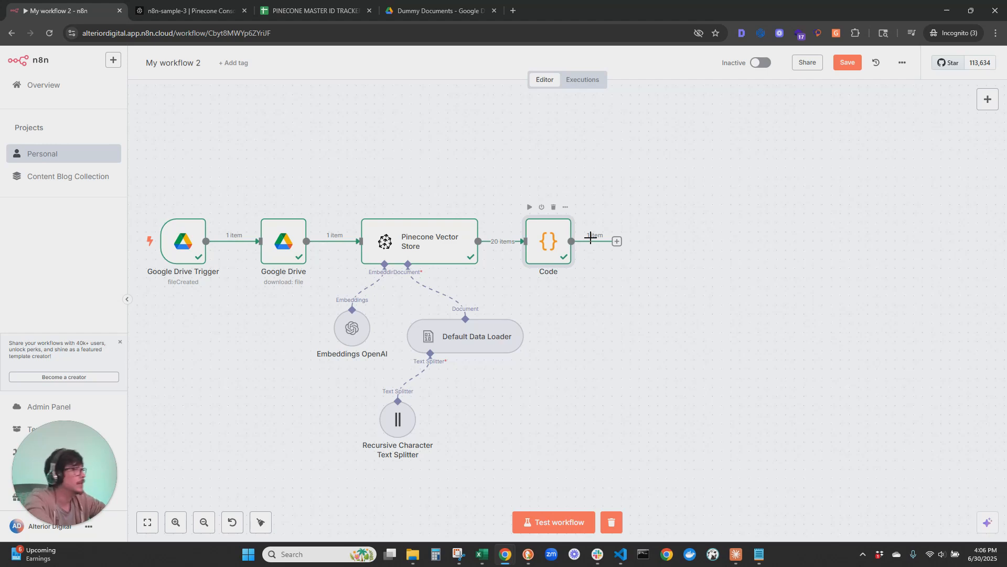
pyautogui.moveTo(572, 241); pyautogui.dragTo(636, 150)
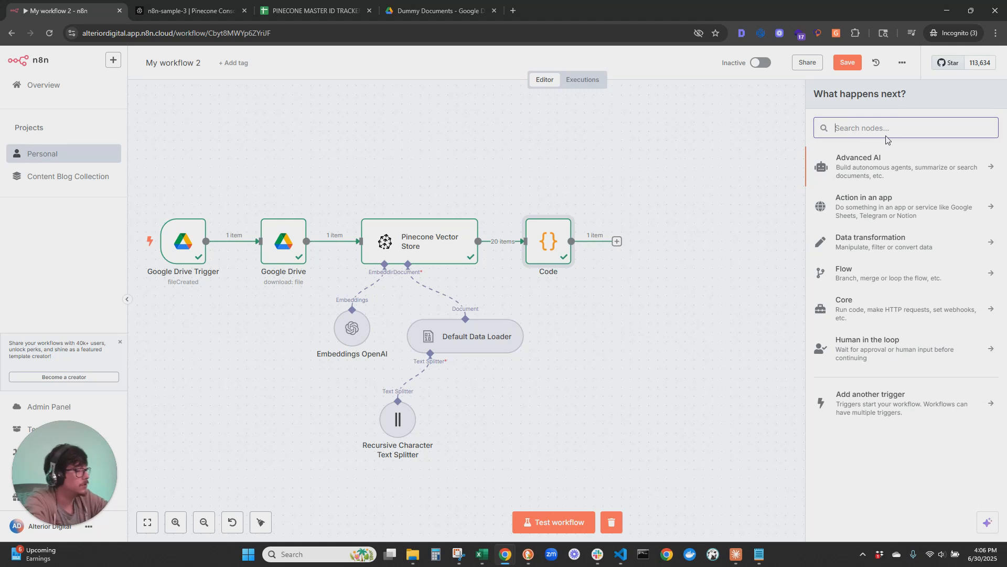
pyautogui.write('googleshe')
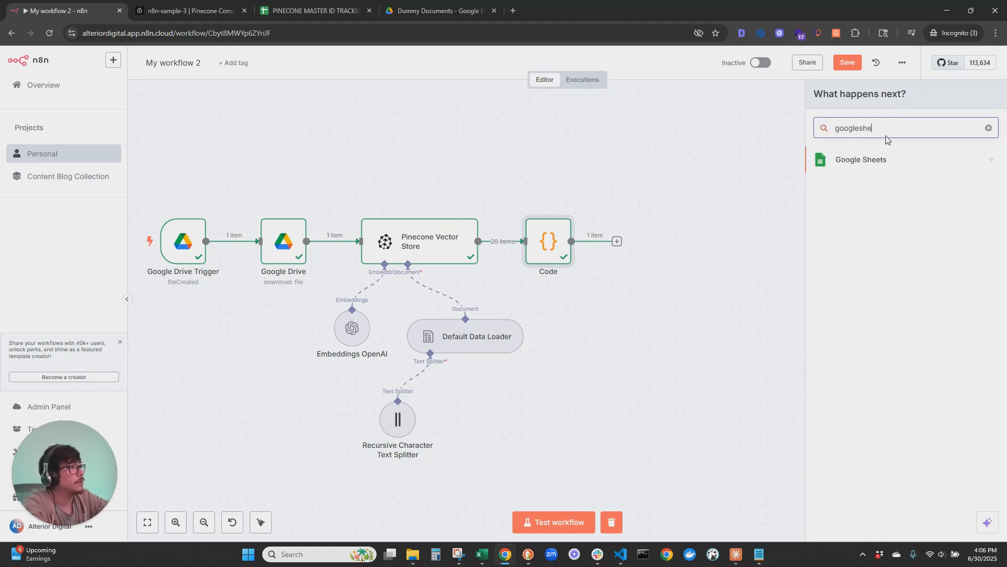
pyautogui.write('e')
pyautogui.click(861, 159)
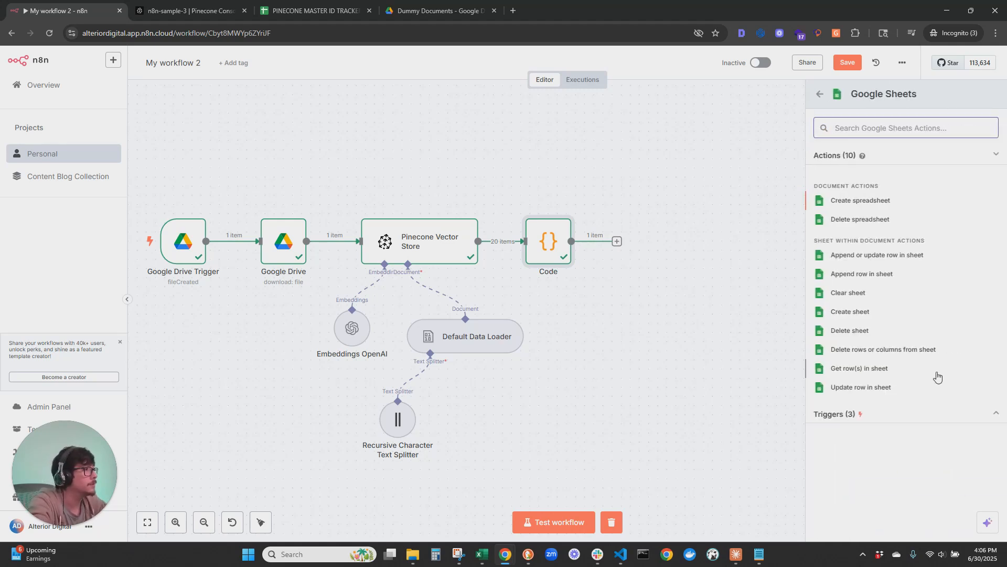
pyautogui.click(862, 274)
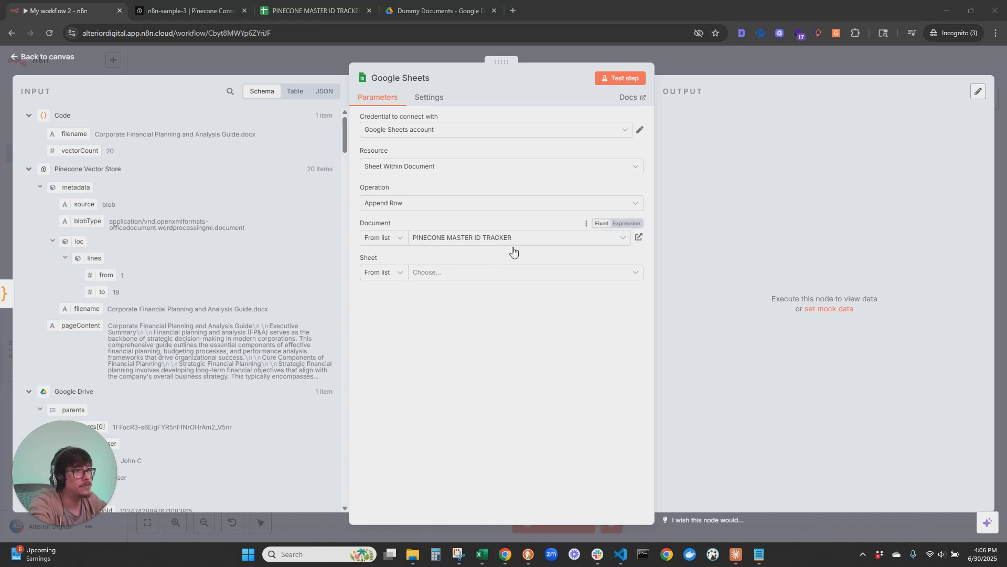
# Step: In the PINECONE MASTER ID TRACKER spreadsheet, clear the filename and number of vectors entries in A2:B3 of the Vectors Created sheet
pyautogui.click(280, 16)
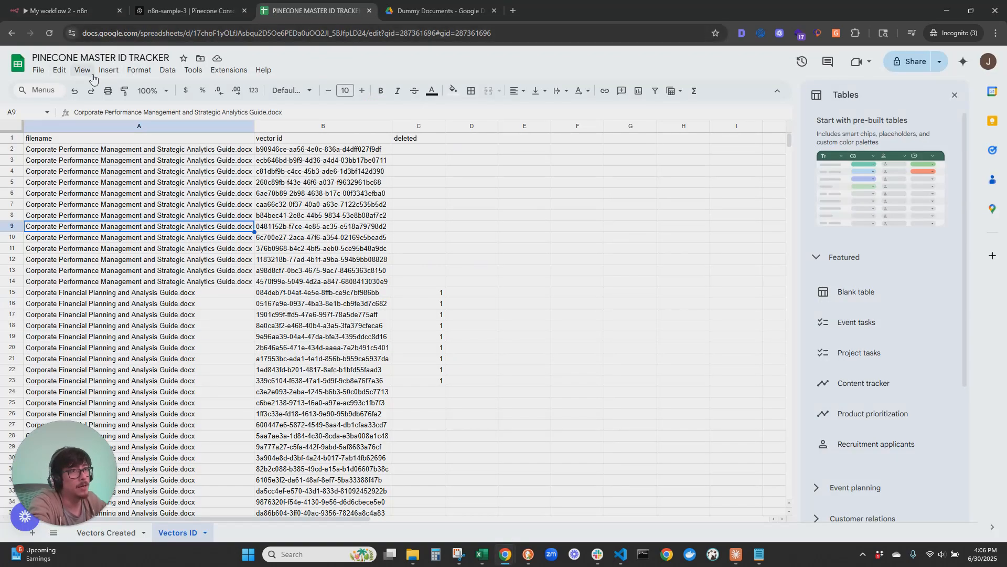
pyautogui.click(69, 11)
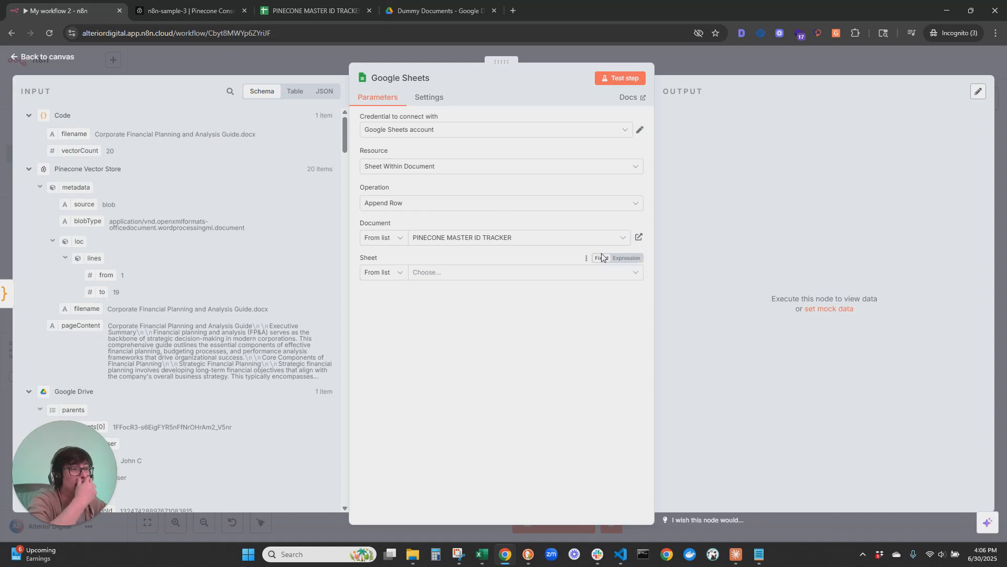
pyautogui.click(307, 11)
pyautogui.click(106, 534)
pyautogui.click(128, 537)
pyautogui.click(230, 151)
pyautogui.hotkey('shift', 'Down')
pyautogui.hotkey('shift', 'Right')
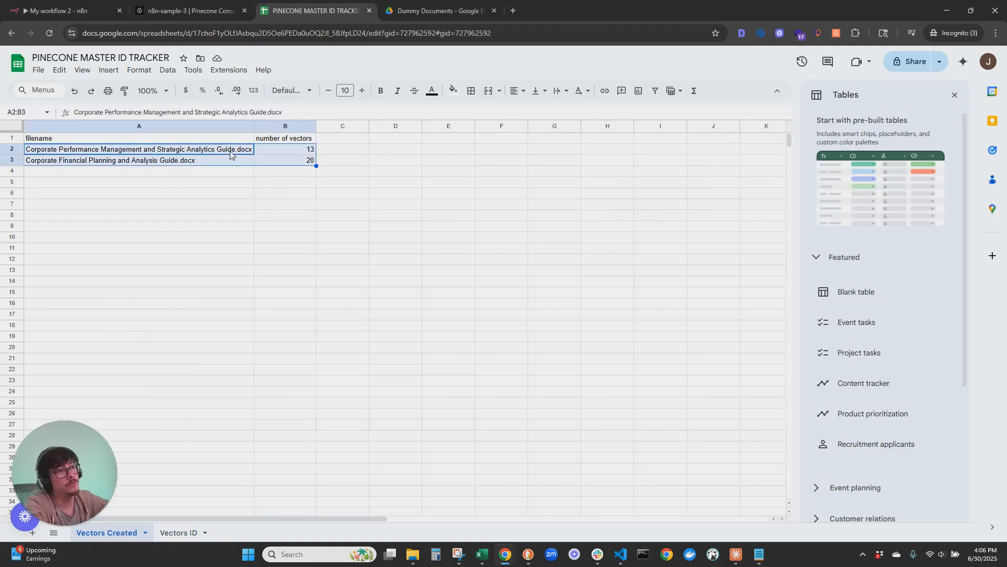
pyautogui.hotkey('ctrl', 'x')
pyautogui.click(272, 195)
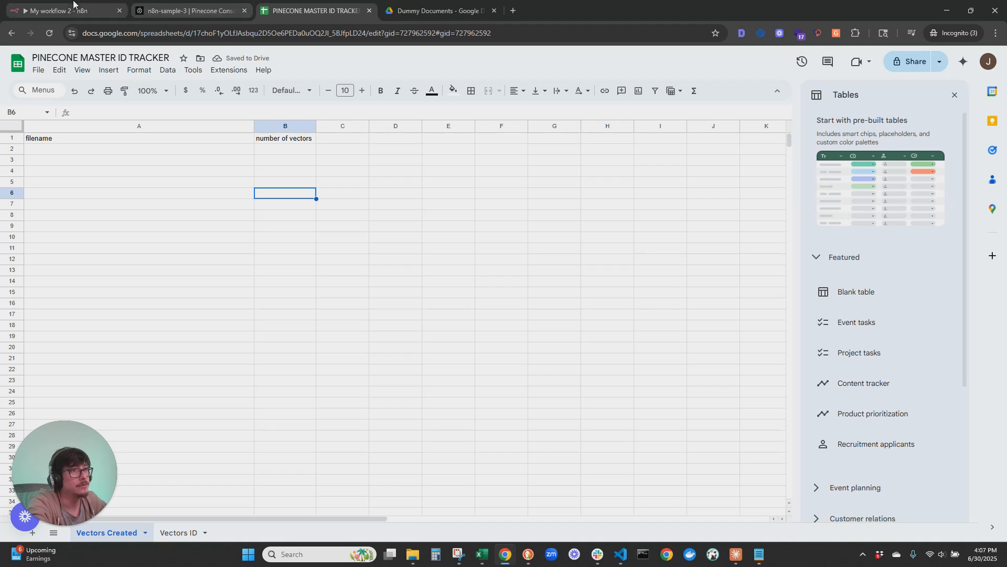
# Step: Return to the workflow and set the Google Sheets node's target sheet to Vectors Created
pyautogui.click(105, 11)
pyautogui.click(451, 277)
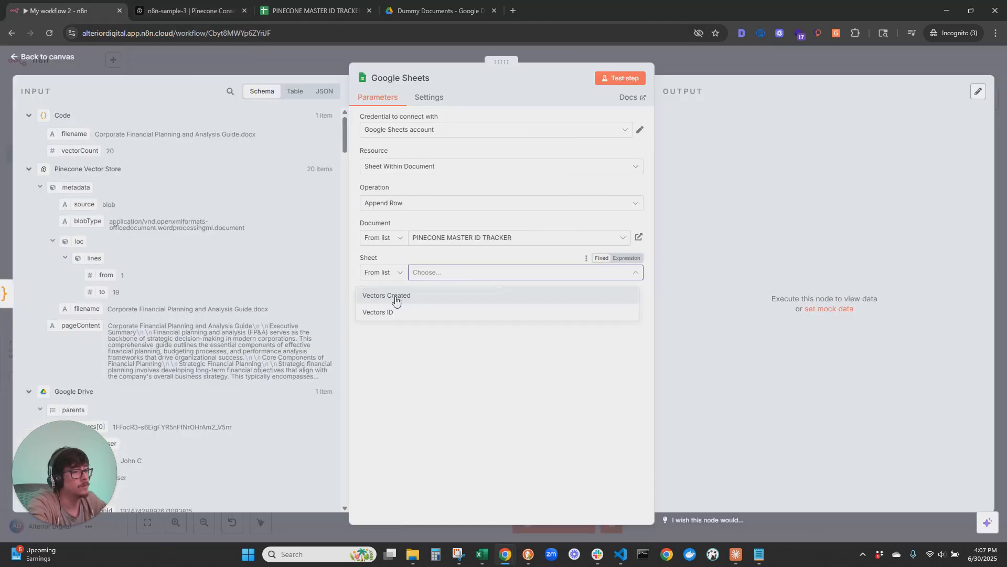
pyautogui.click(395, 297)
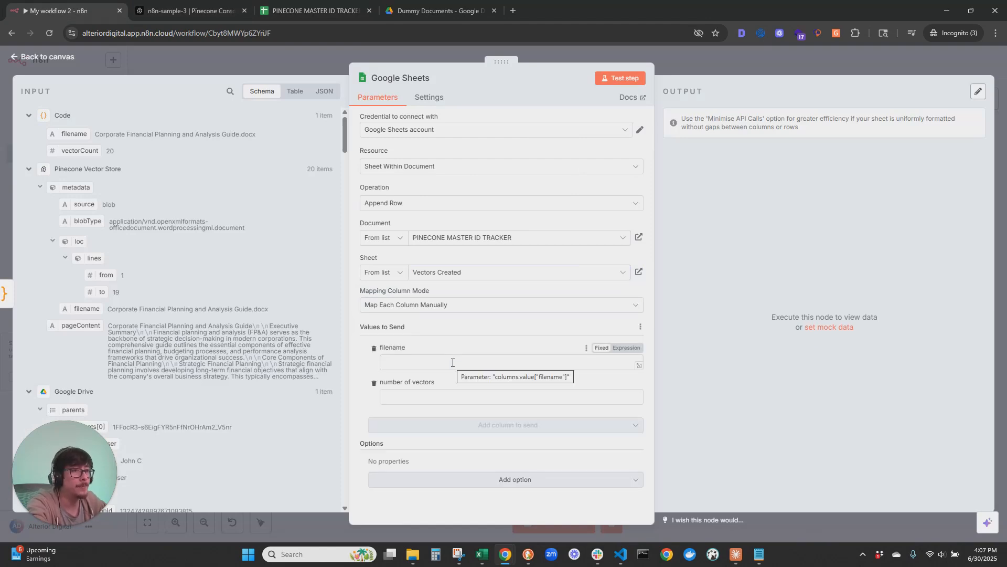
# Step: Map the filename column to {{ $json.filename }} and the number of vectors column to {{ $json.vectorCount }} from the Code node's output
pyautogui.moveTo(80, 135); pyautogui.dragTo(414, 359)
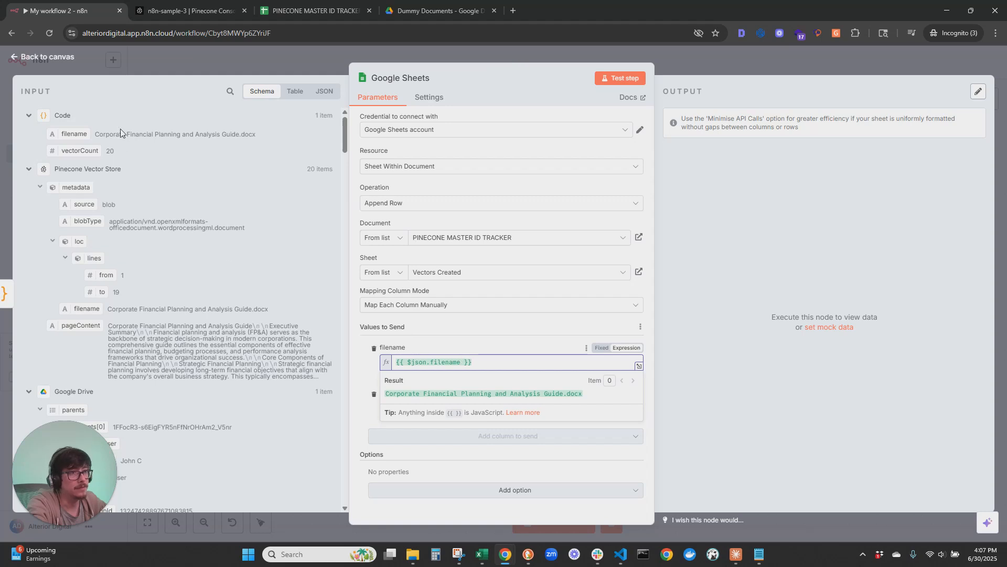
pyautogui.click(649, 426)
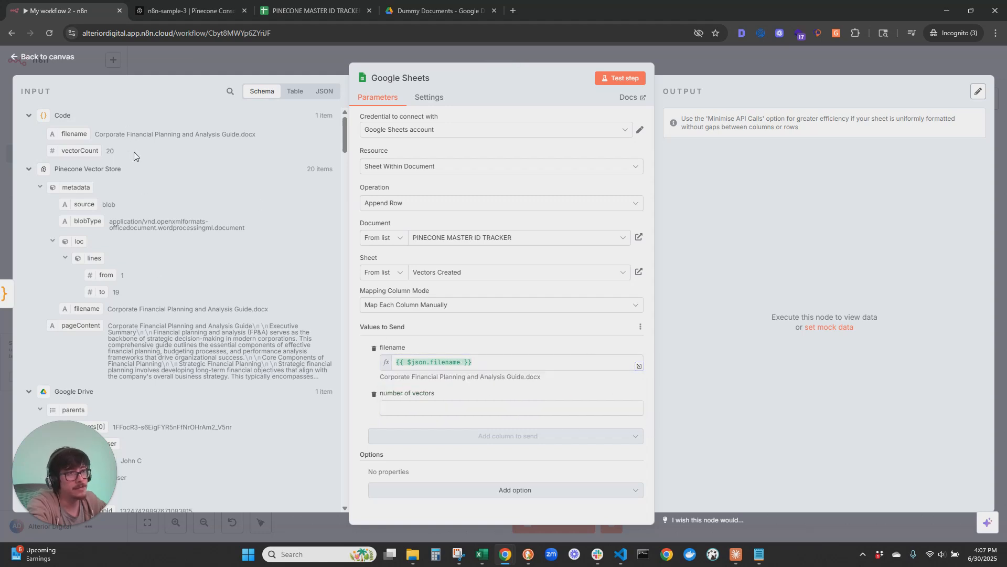
pyautogui.moveTo(86, 151); pyautogui.dragTo(455, 403)
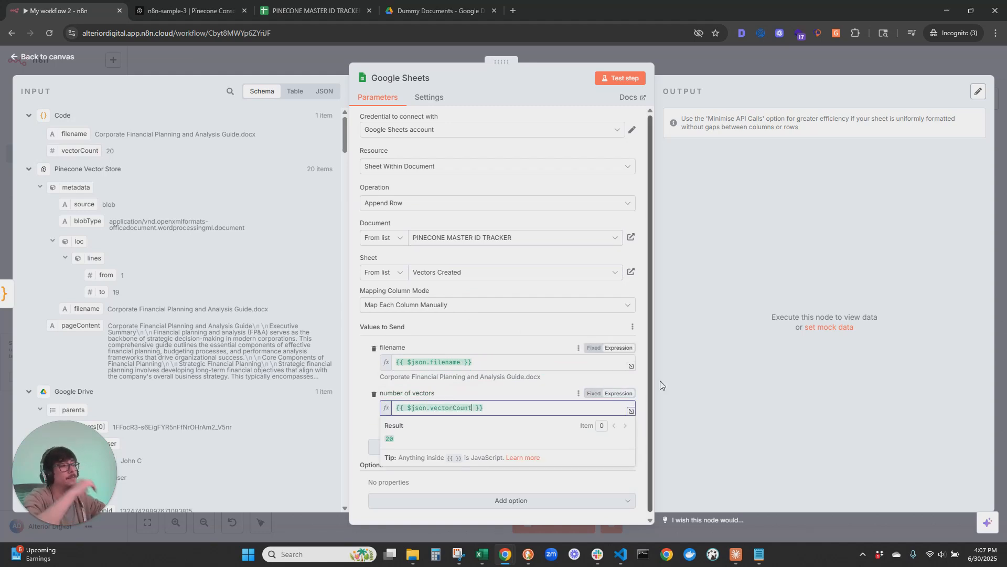
pyautogui.click(639, 356)
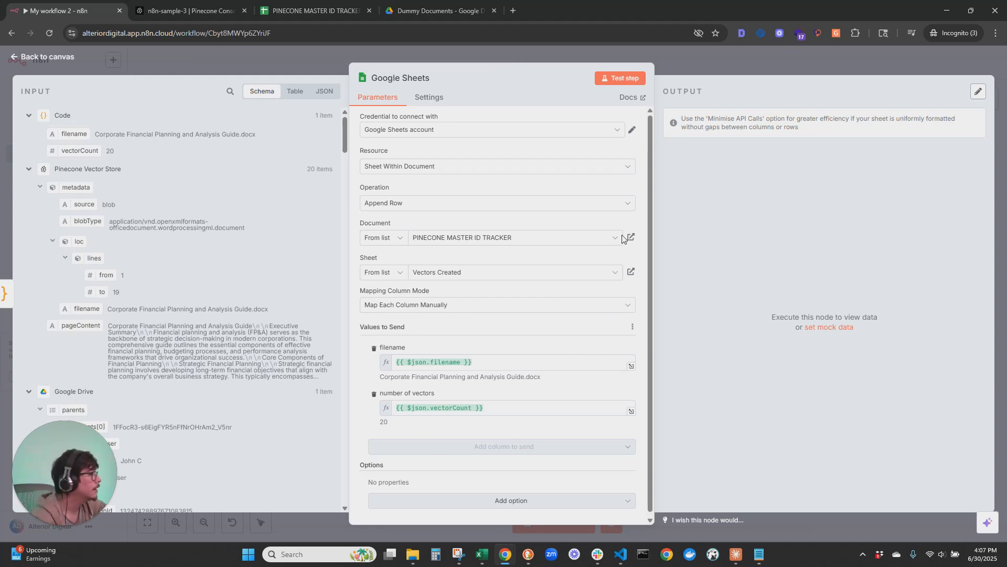
pyautogui.scroll(-1, 530, 362)
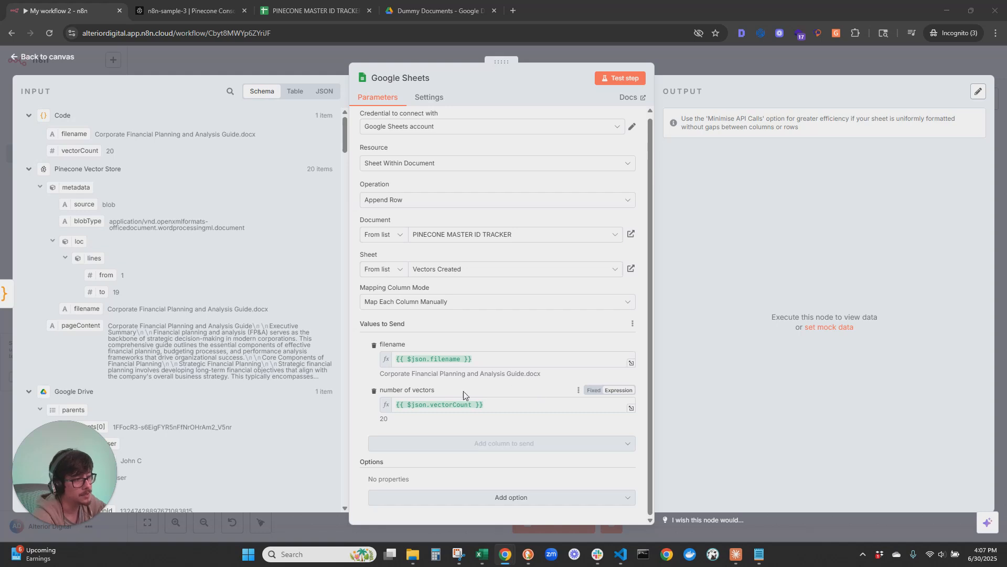
# Step: Test the Google Sheets node and check the appended row in the Vectors Created sheet
pyautogui.click(620, 78)
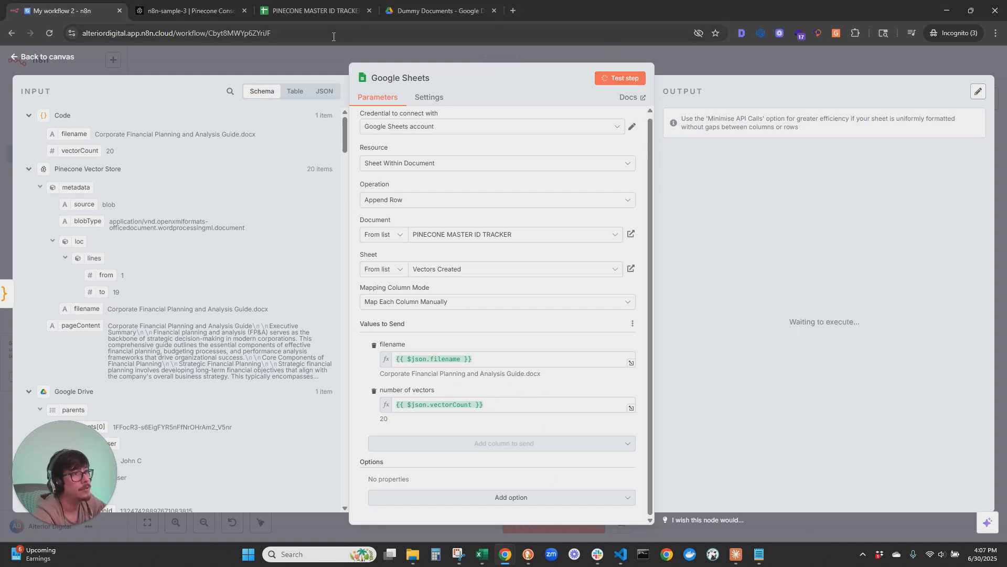
pyautogui.click(314, 9)
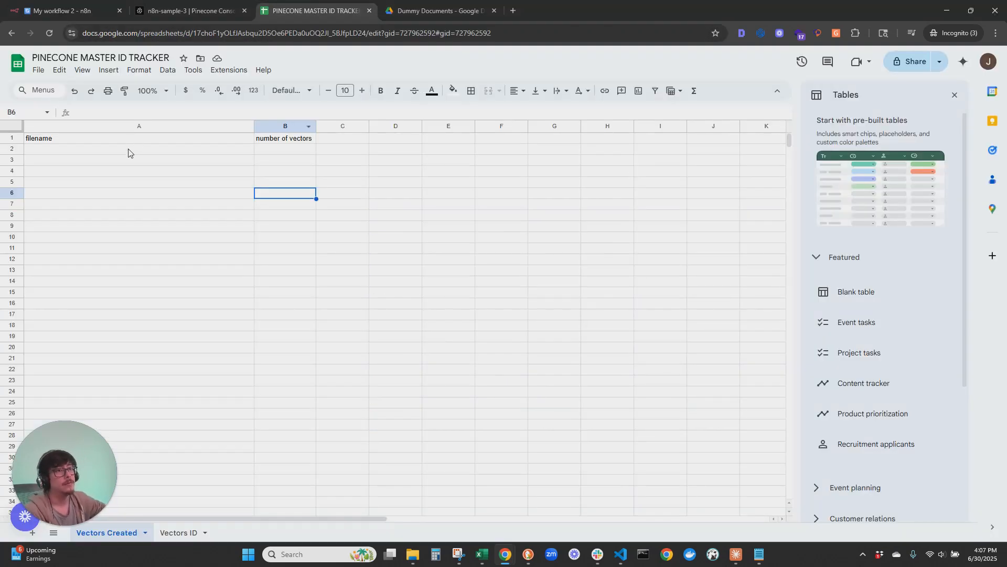
pyautogui.click(539, 195)
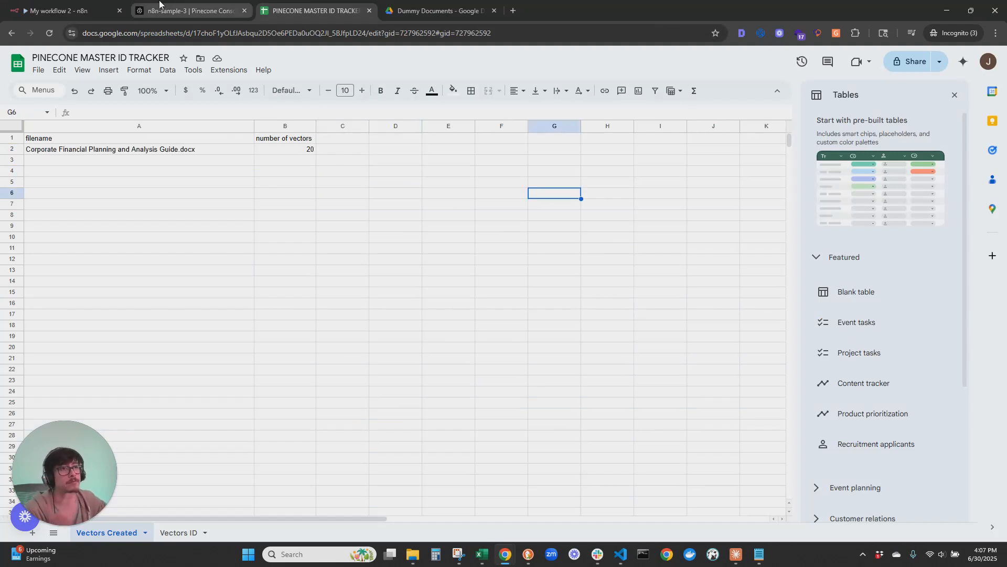
# Step: Return to the workflow canvas and nudge the Google Sheets node slightly closer to the Code node
pyautogui.click(78, 7)
pyautogui.click(61, 58)
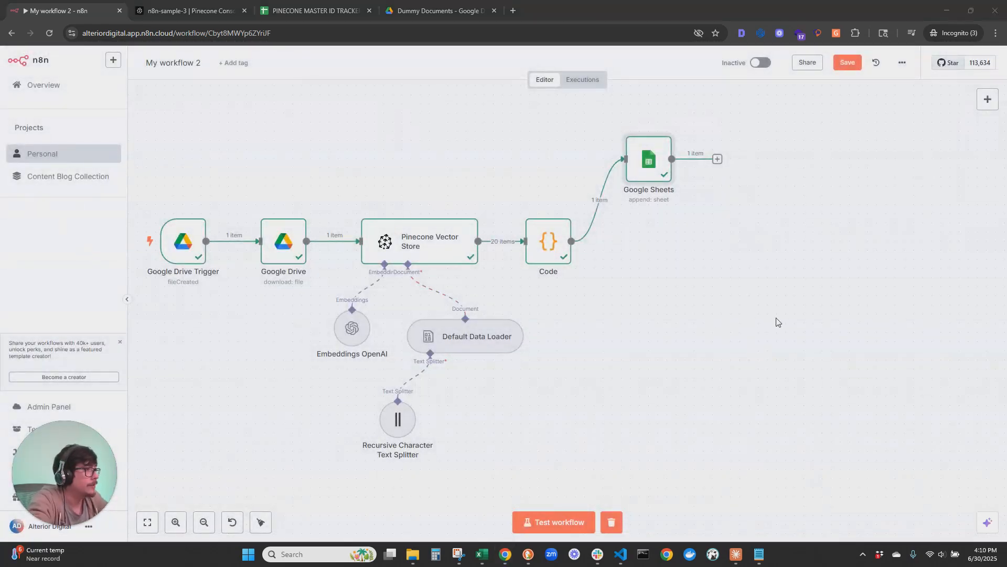
pyautogui.moveTo(658, 177); pyautogui.dragTo(649, 186)
pyautogui.moveTo(747, 303); pyautogui.dragTo(648, 308)
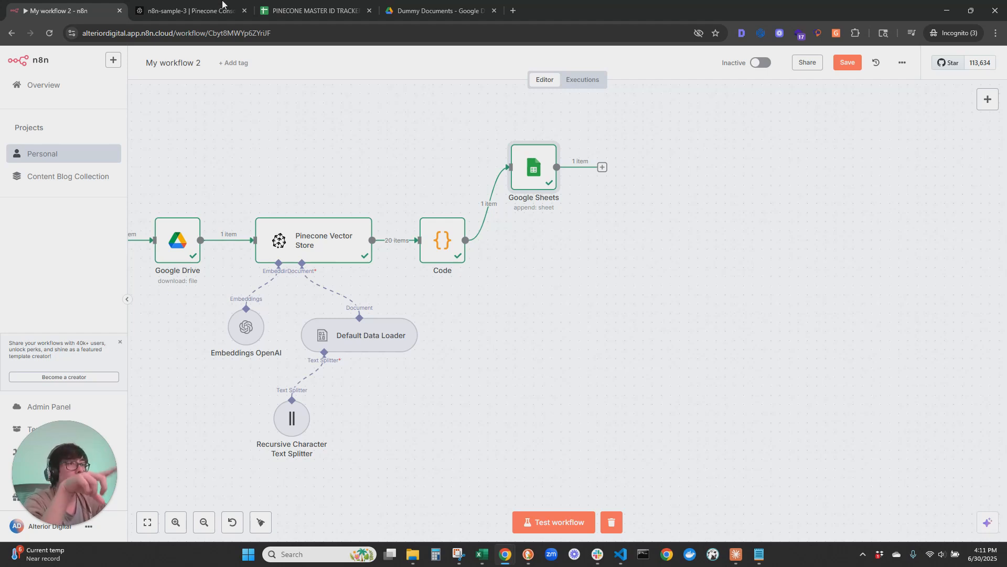
# Step: Inspect the host URL of the n8n-sample-3 index in Pinecone
pyautogui.click(207, 6)
pyautogui.moveTo(281, 198); pyautogui.dragTo(504, 201)
pyautogui.click(510, 211)
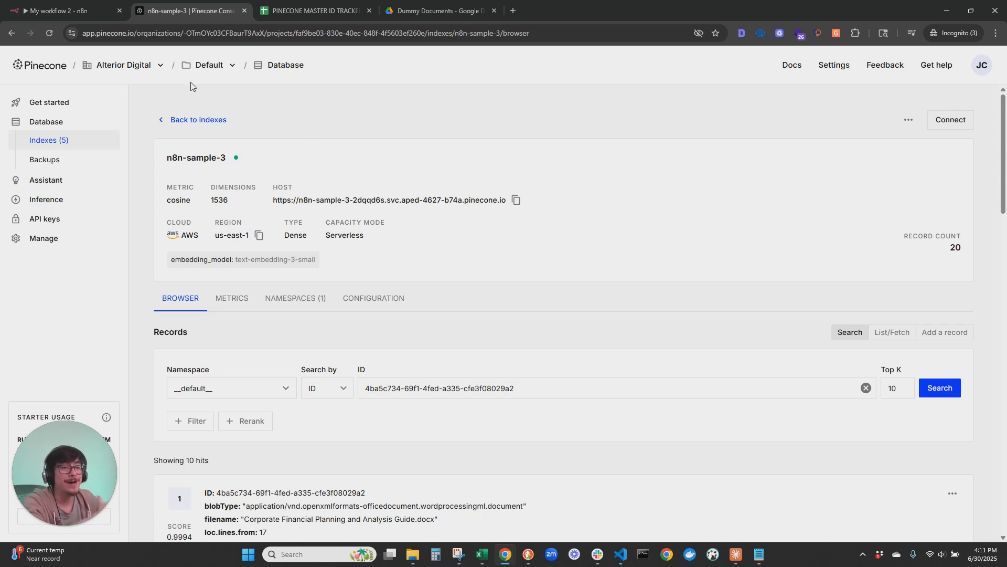
# Step: Back in the workflow, branch a Wait node off the Code node with a wait amount of 2 seconds
pyautogui.click(80, 11)
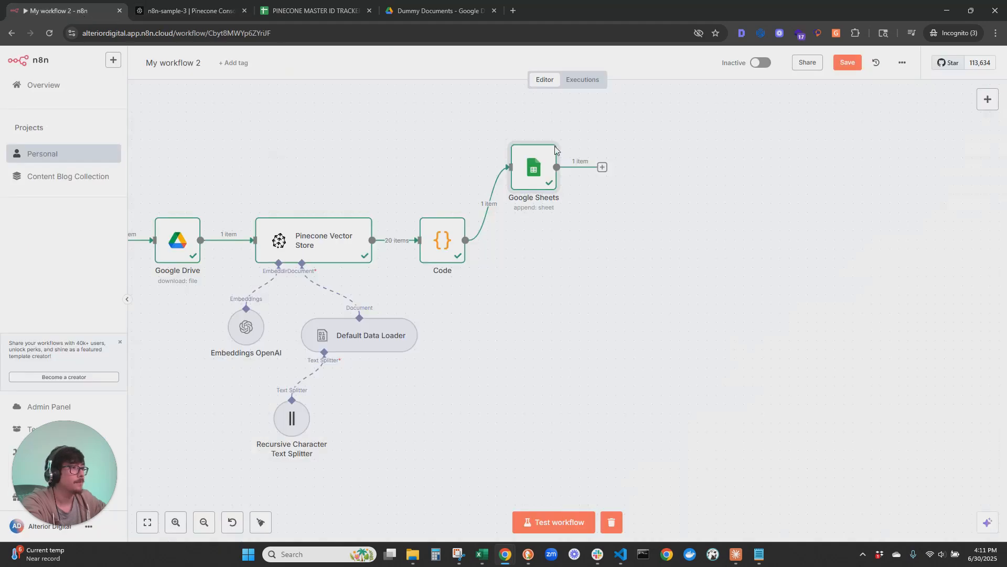
pyautogui.moveTo(464, 239); pyautogui.dragTo(523, 261)
pyautogui.write('wait')
pyautogui.click(873, 163)
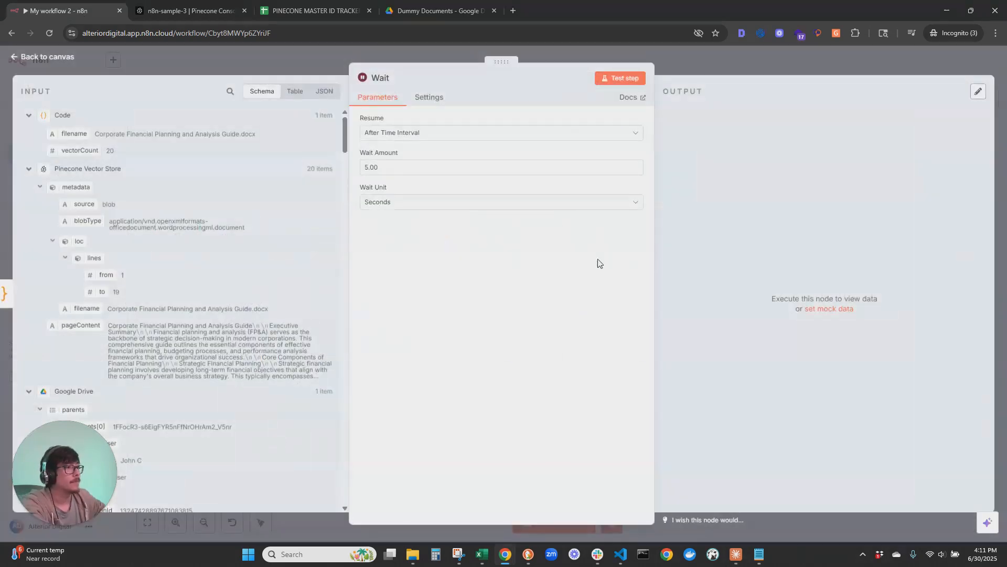
pyautogui.click(405, 167)
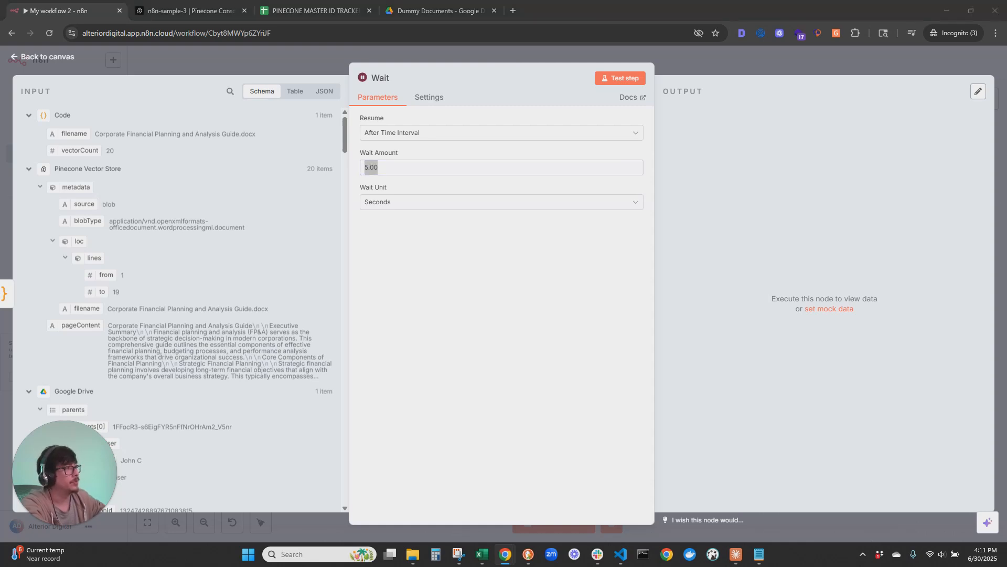
pyautogui.click(395, 167)
pyautogui.hotkey('ctrl', 'a')
pyautogui.write('2')
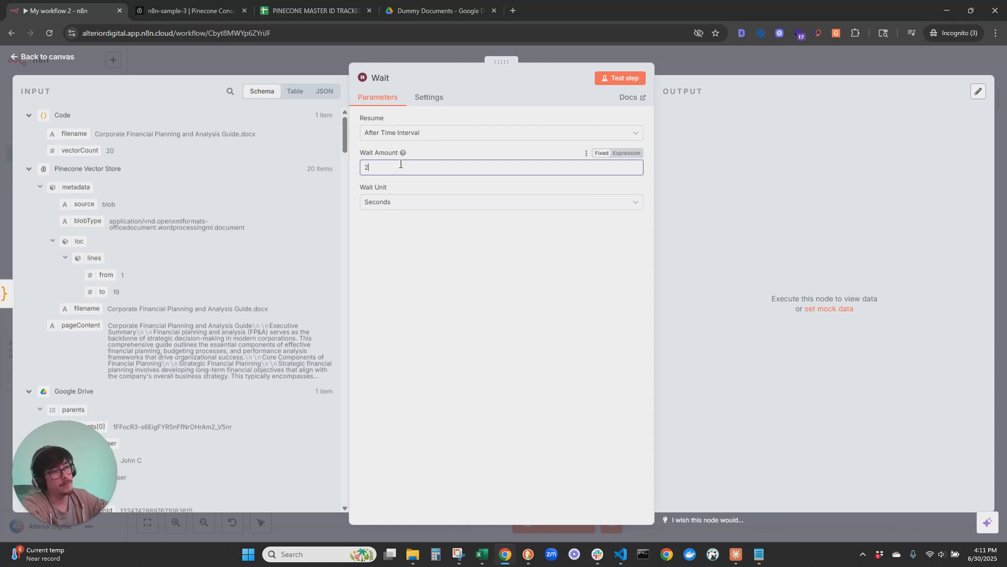
pyautogui.click(42, 57)
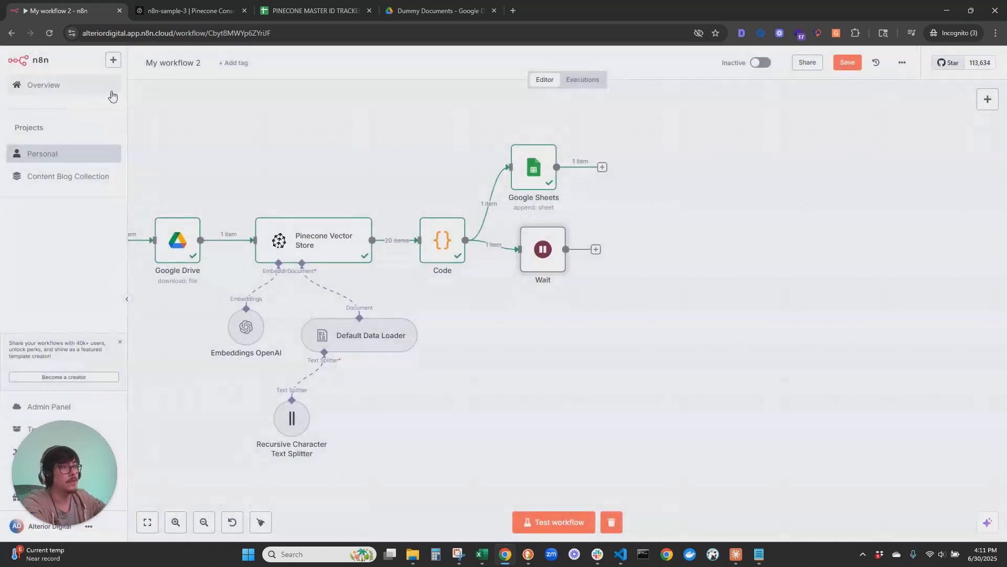
# Step: Align the Wait node horizontally with the Code node and raise the Google Sheets node above it
pyautogui.moveTo(537, 250)
pyautogui.mouseDown()
pyautogui.moveTo(528, 250)
pyautogui.moveTo(531, 260)
pyautogui.mouseUp()
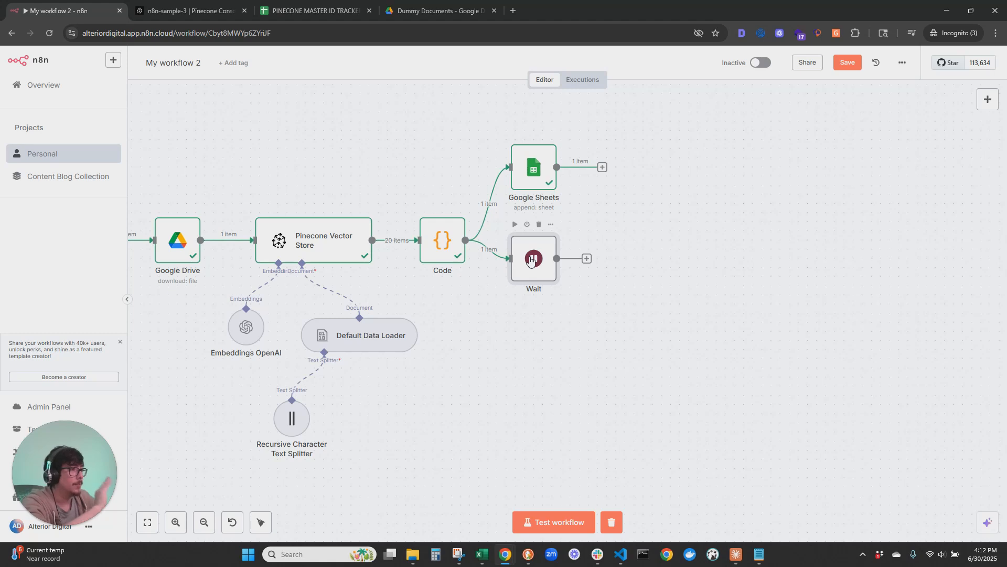
pyautogui.moveTo(527, 176); pyautogui.dragTo(526, 148)
pyautogui.moveTo(532, 263); pyautogui.dragTo(533, 244)
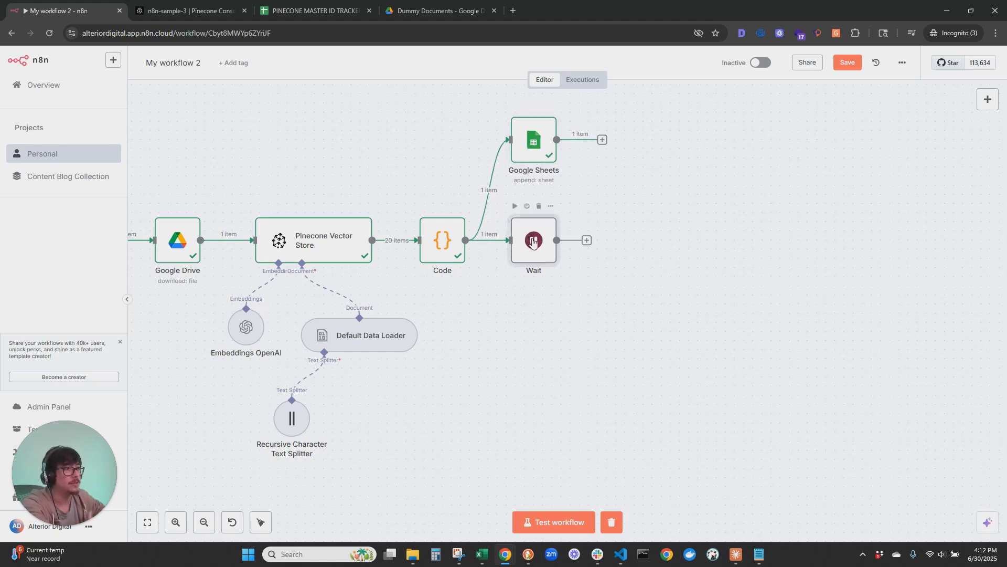
# Step: Add a Loop Over Items node with batch size 1 after the Wait node and delete its Replace Me placeholder
pyautogui.moveTo(673, 323); pyautogui.dragTo(557, 345)
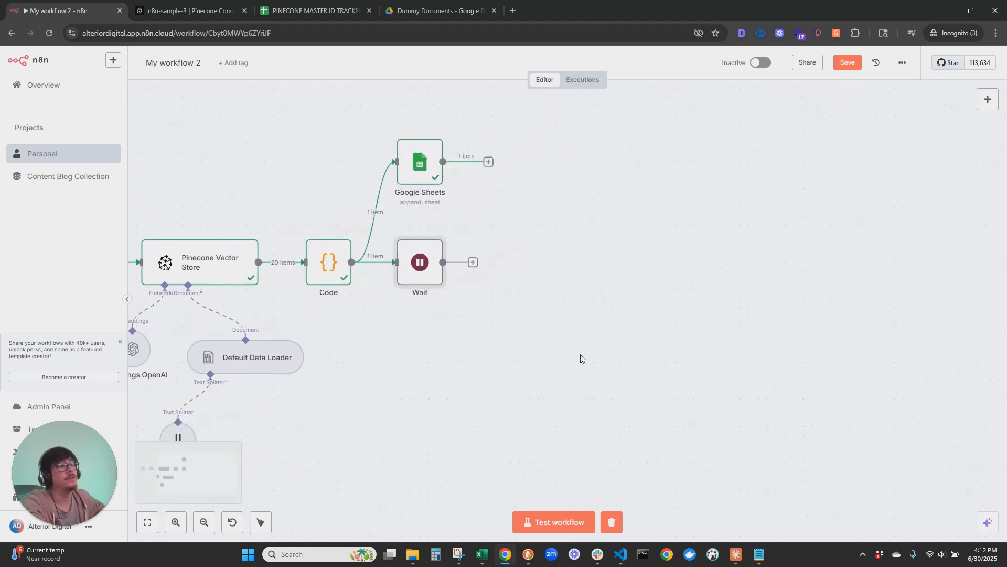
pyautogui.click(473, 262)
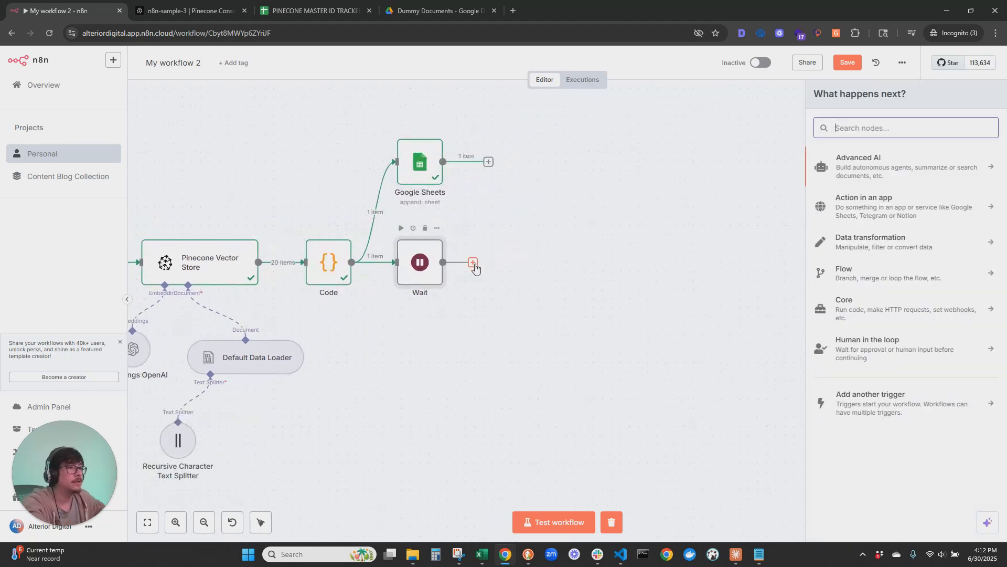
pyautogui.write('loop')
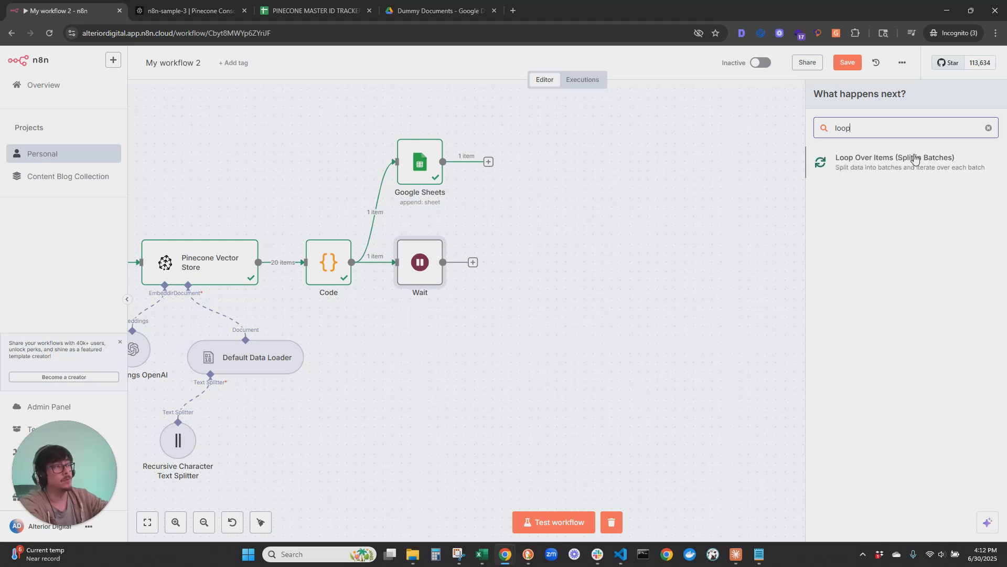
pyautogui.click(890, 166)
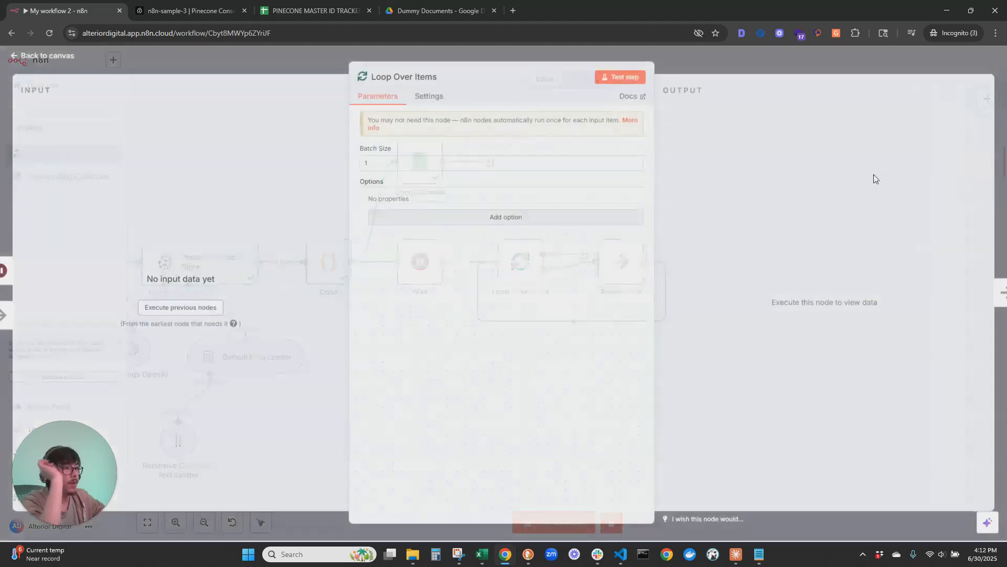
pyautogui.click(58, 57)
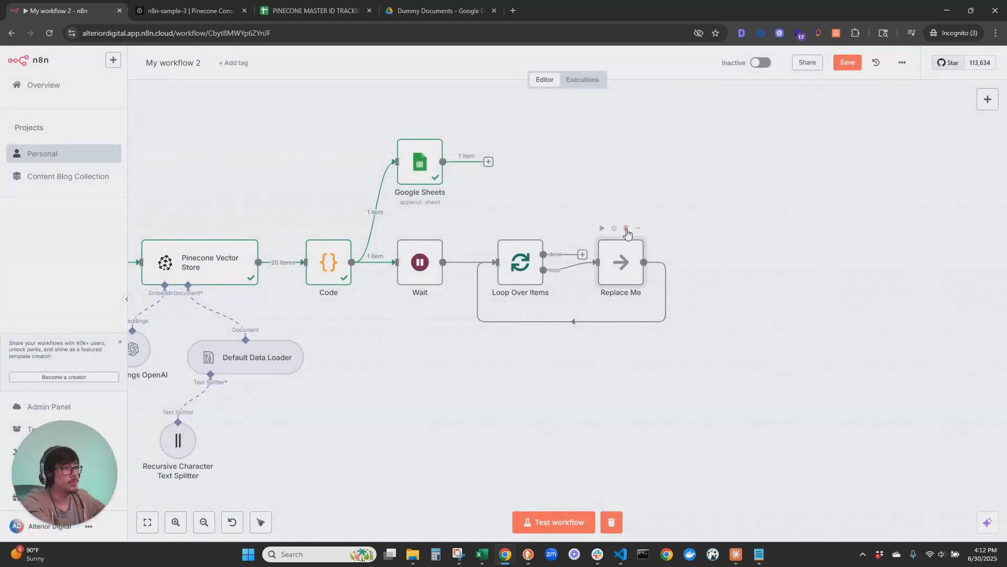
pyautogui.click(626, 228)
# Step: Insert a Code node in the loop branch and replace its default JavaScript with the copied script that builds the filename-filtered queryData
pyautogui.click(513, 330)
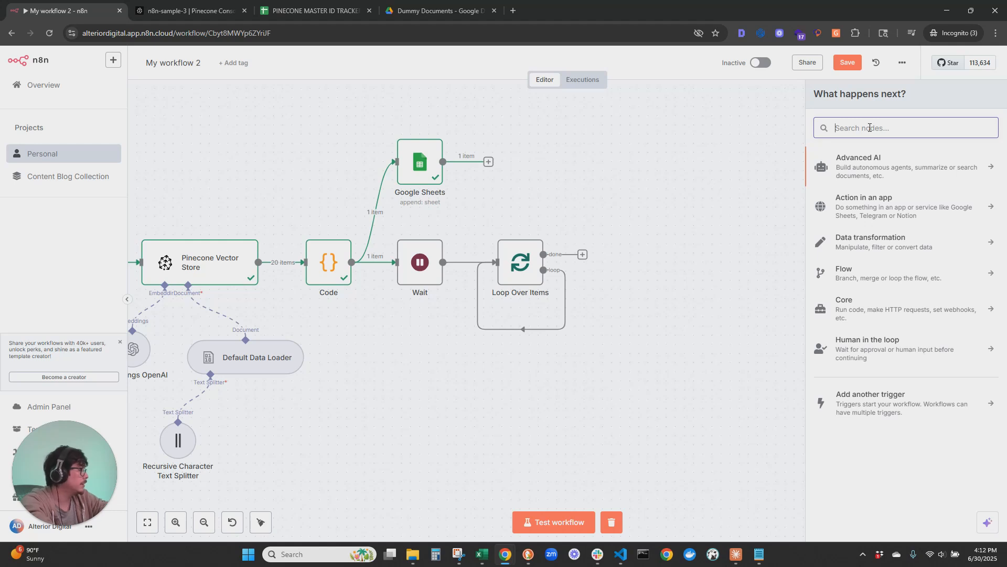
pyautogui.write('code')
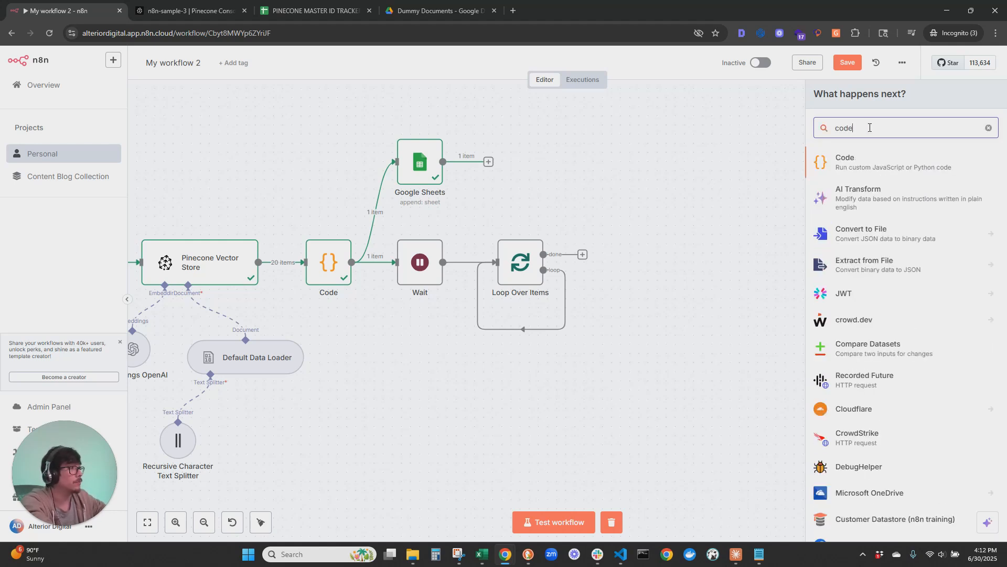
pyautogui.click(849, 160)
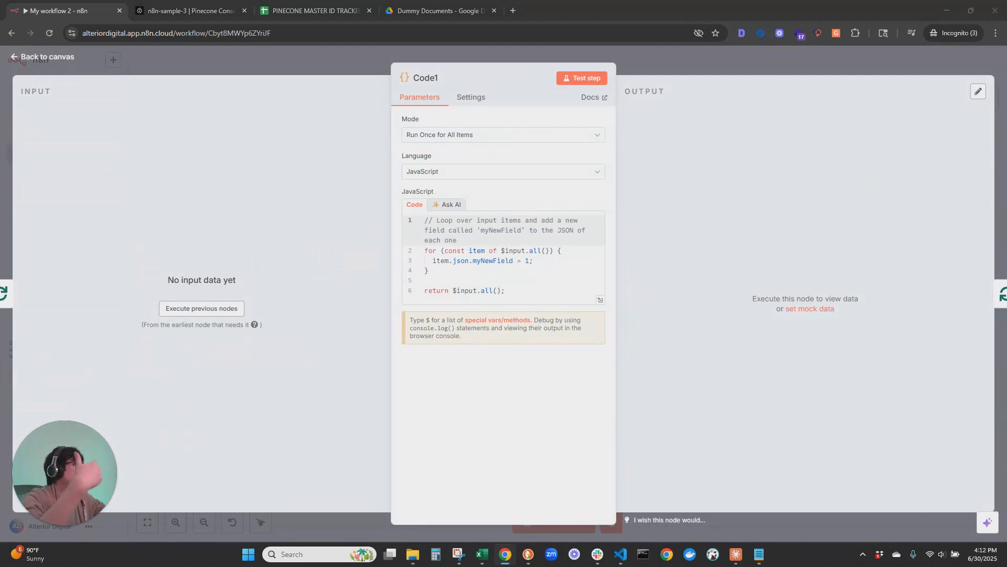
pyautogui.click(553, 242)
pyautogui.hotkey('ctrl', 'a')
pyautogui.hotkey('ctrl', 'v')
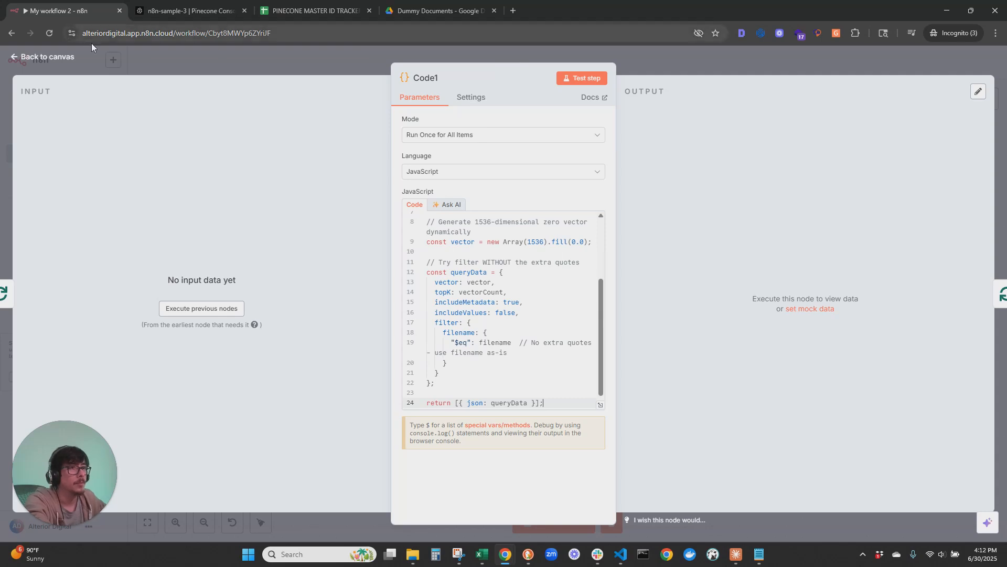
pyautogui.click(67, 57)
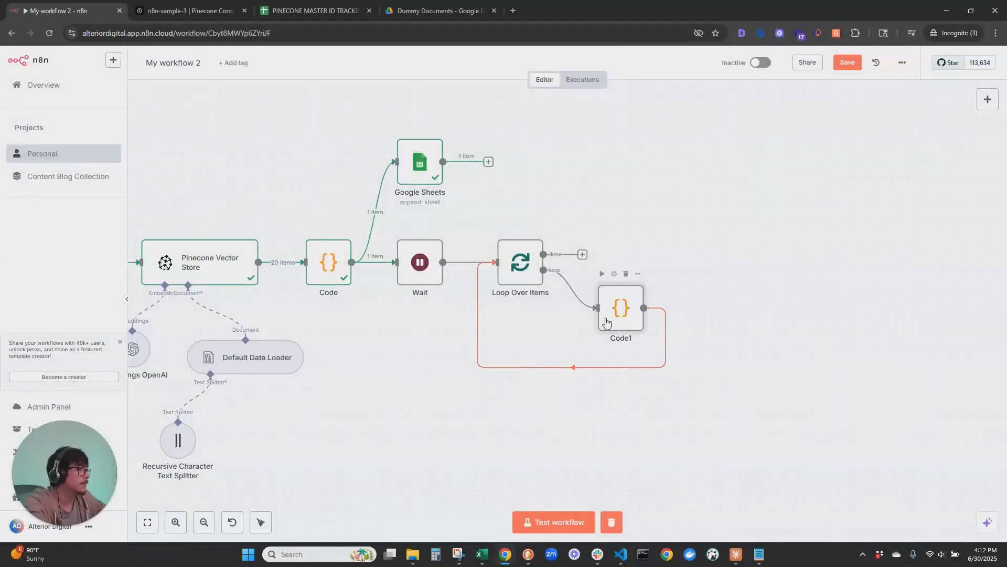
# Step: Move the Code1 node up slightly toward Loop Over Items and execute it
pyautogui.moveTo(605, 321); pyautogui.dragTo(604, 311)
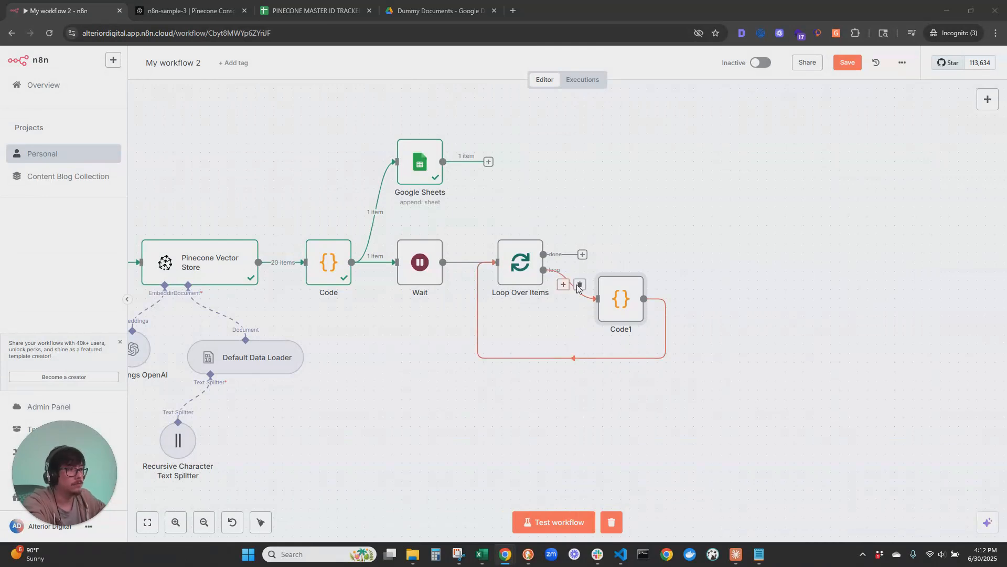
pyautogui.click(608, 299)
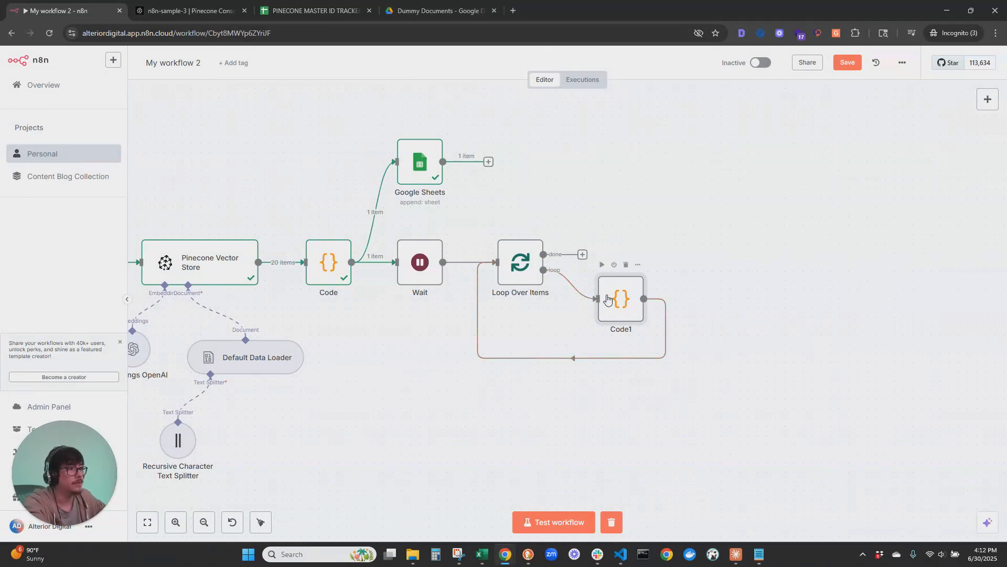
pyautogui.click(602, 265)
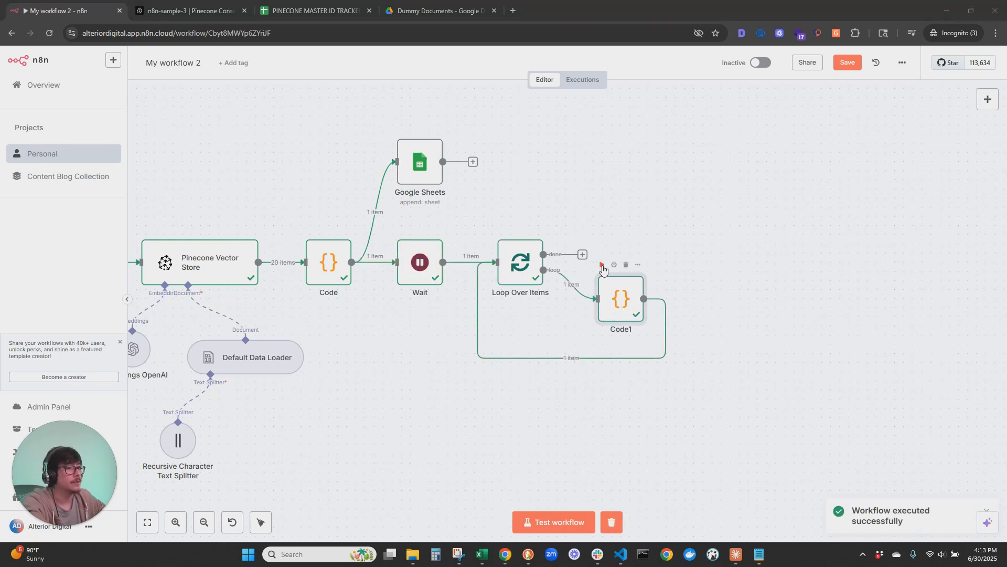
# Step: Examine Code1's output and its script, including the 1536-dimension zero vector and the filename filter
pyautogui.doubleClick(621, 297)
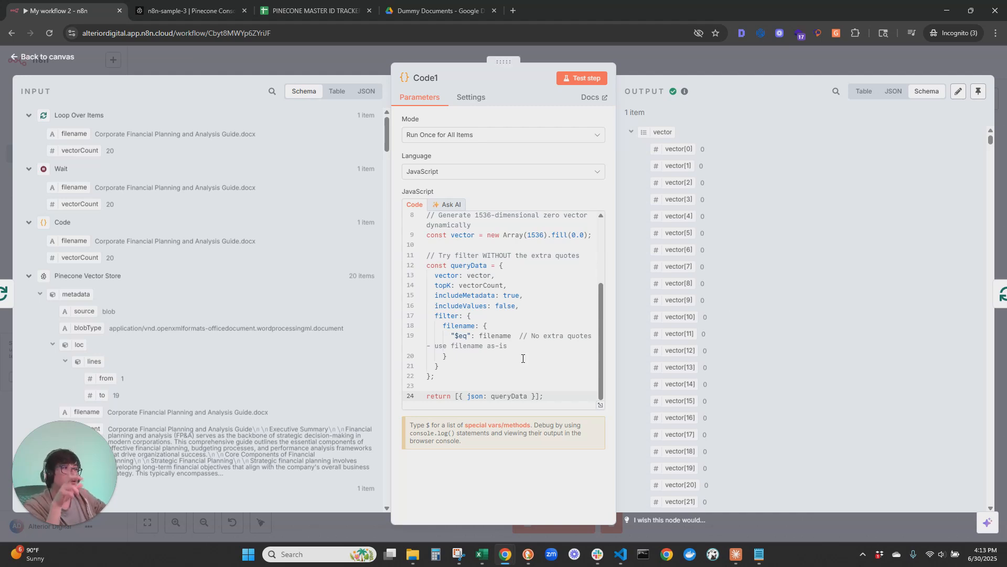
pyautogui.scroll(3, 485, 246)
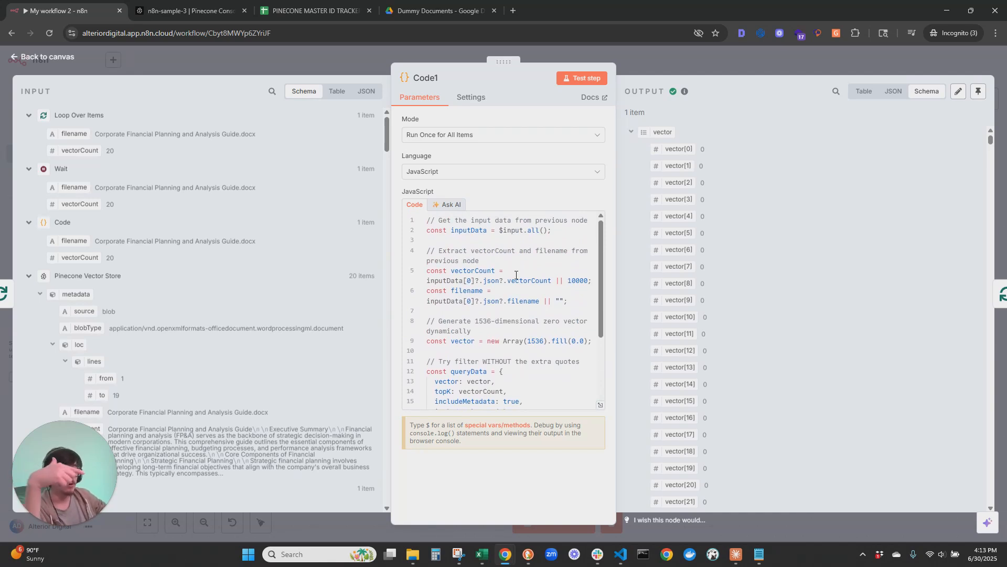
pyautogui.moveTo(527, 341); pyautogui.dragTo(541, 341)
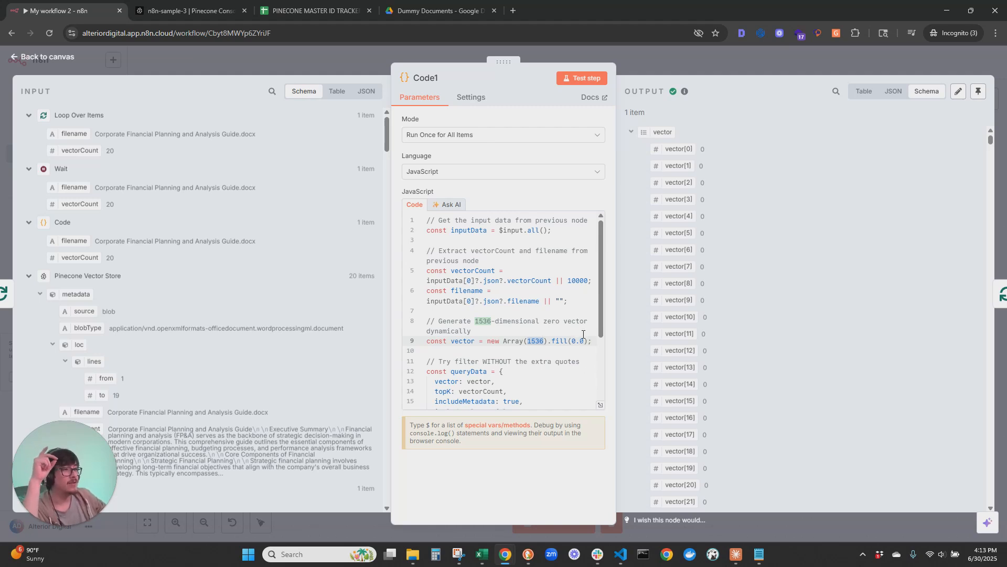
pyautogui.scroll(-3, 577, 335)
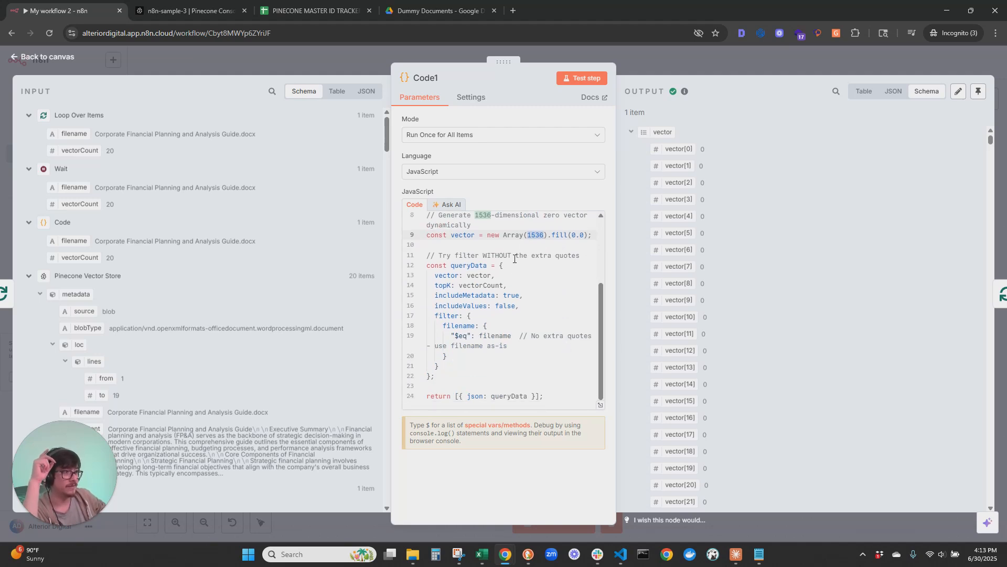
# Step: Review the rest of Code1's script and the end of its output, including topK and the filename filter
pyautogui.scroll(3, 542, 261)
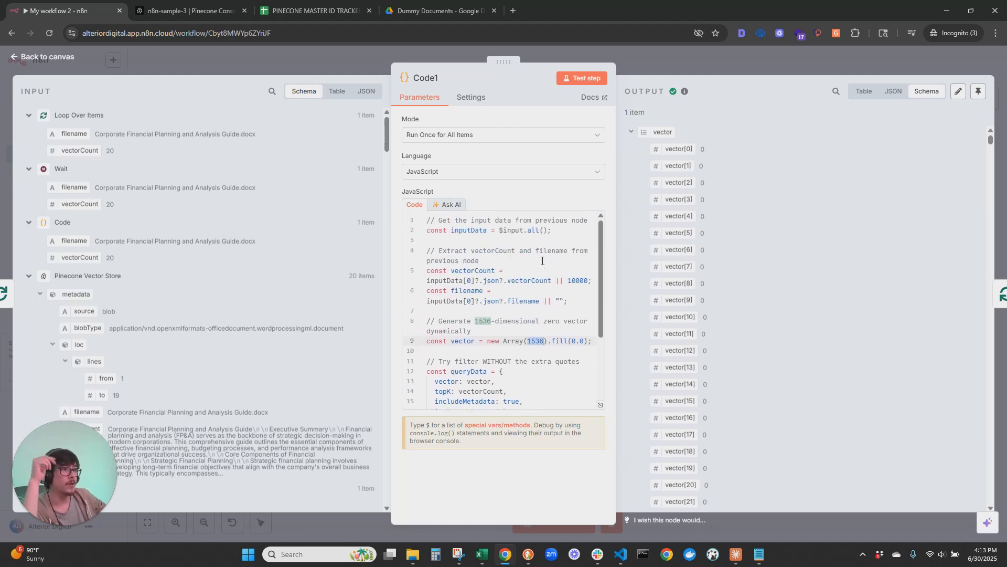
pyautogui.scroll(-3, 542, 261)
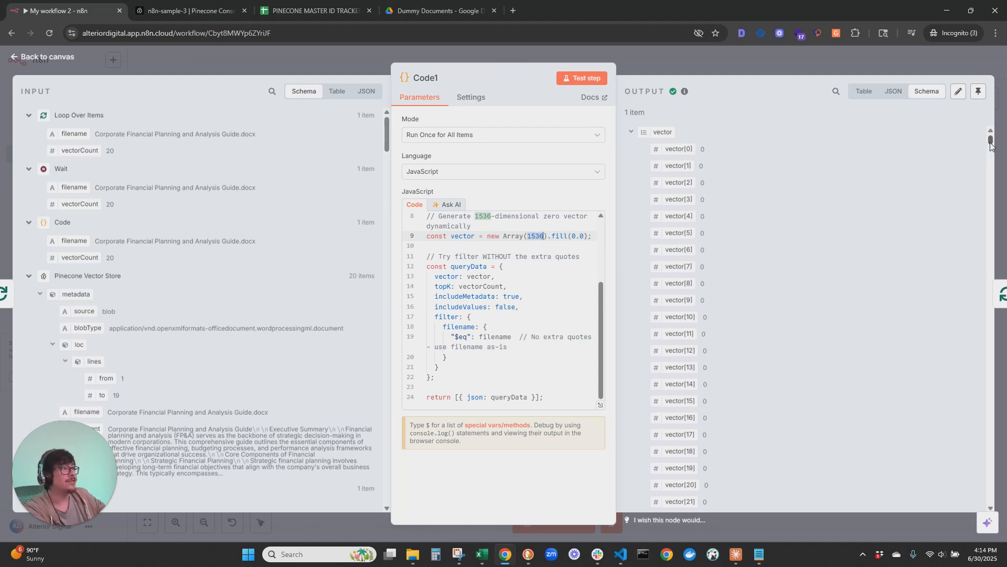
pyautogui.moveTo(992, 144); pyautogui.dragTo(979, 499)
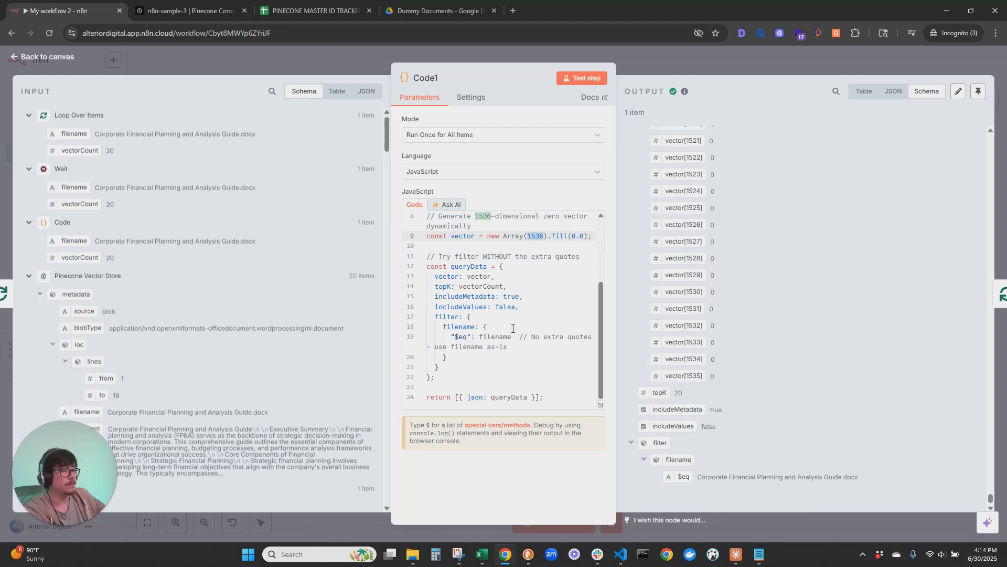
pyautogui.click(35, 63)
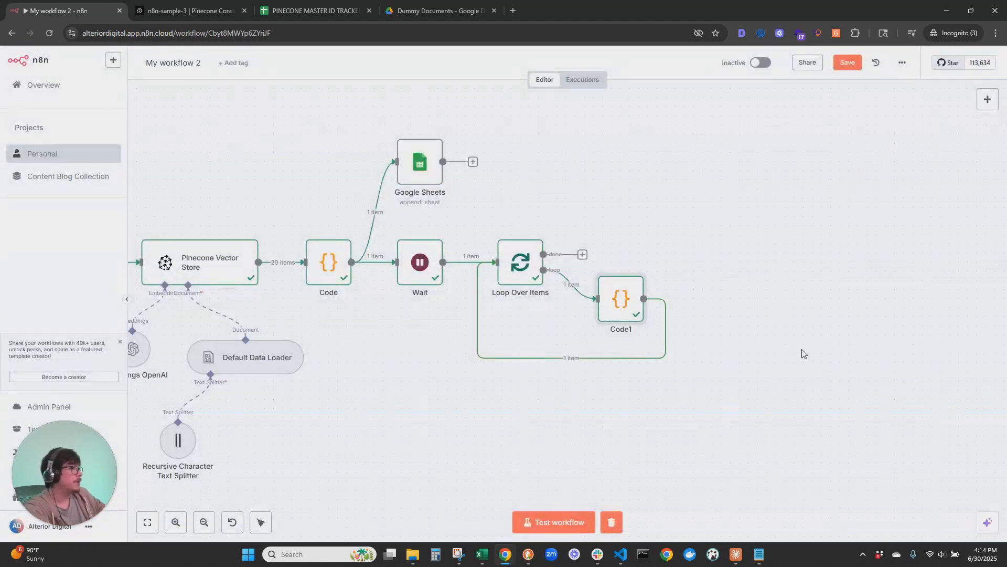
# Step: Insert an HTTP Request node on the connection from Code1 back to Loop Over Items and set its method to POST
pyautogui.moveTo(665, 323)
pyautogui.click(562, 358)
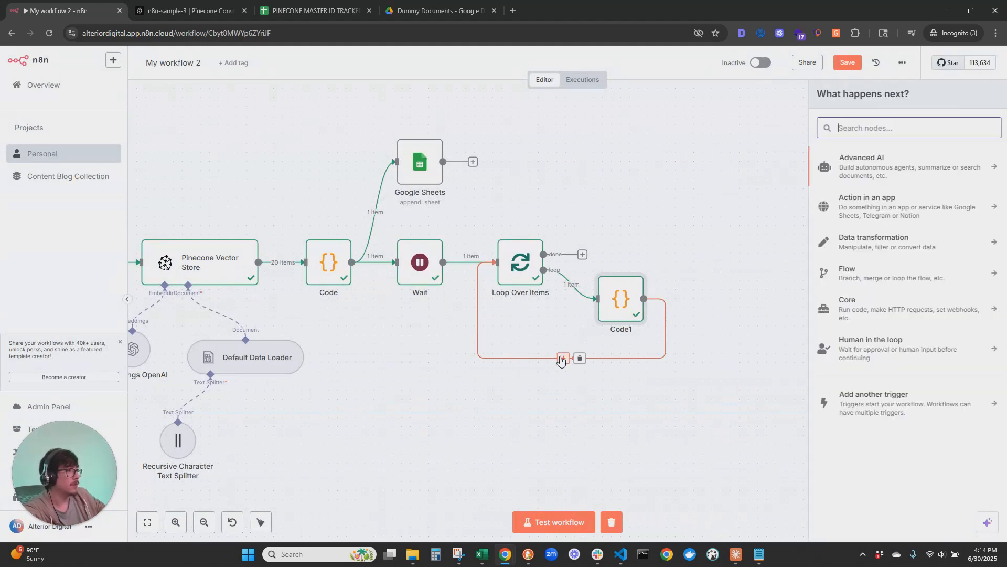
pyautogui.write('http r')
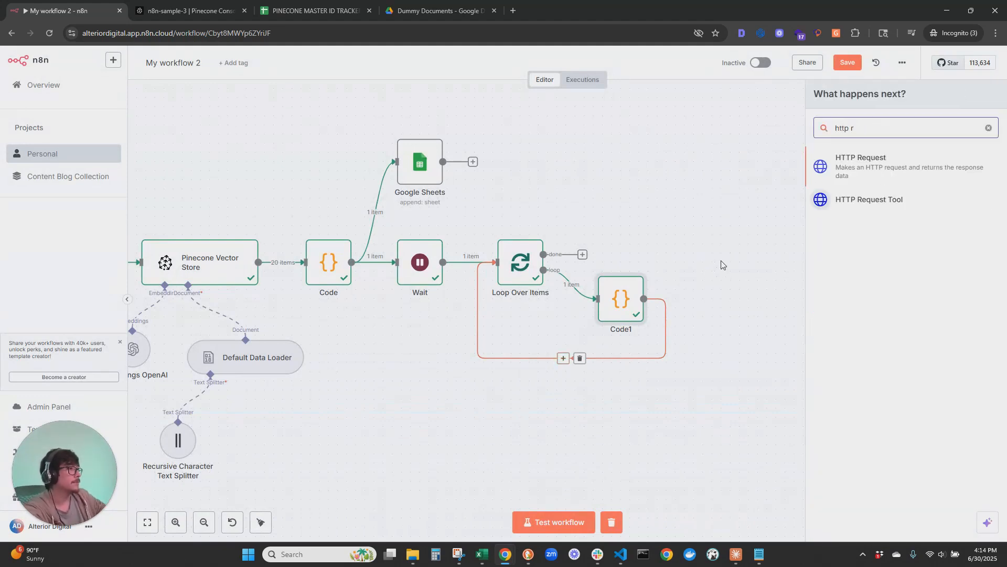
pyautogui.click(869, 167)
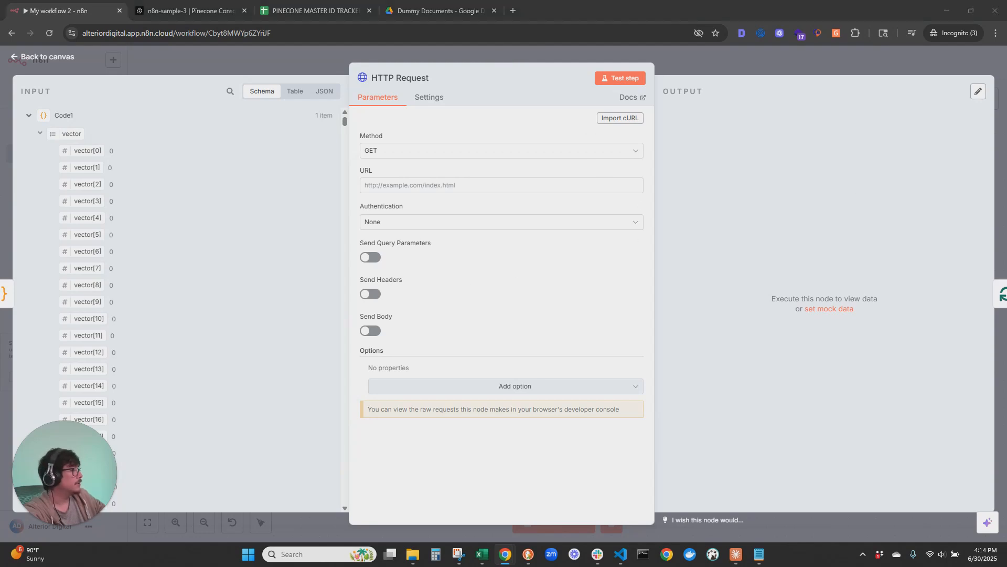
pyautogui.click(494, 153)
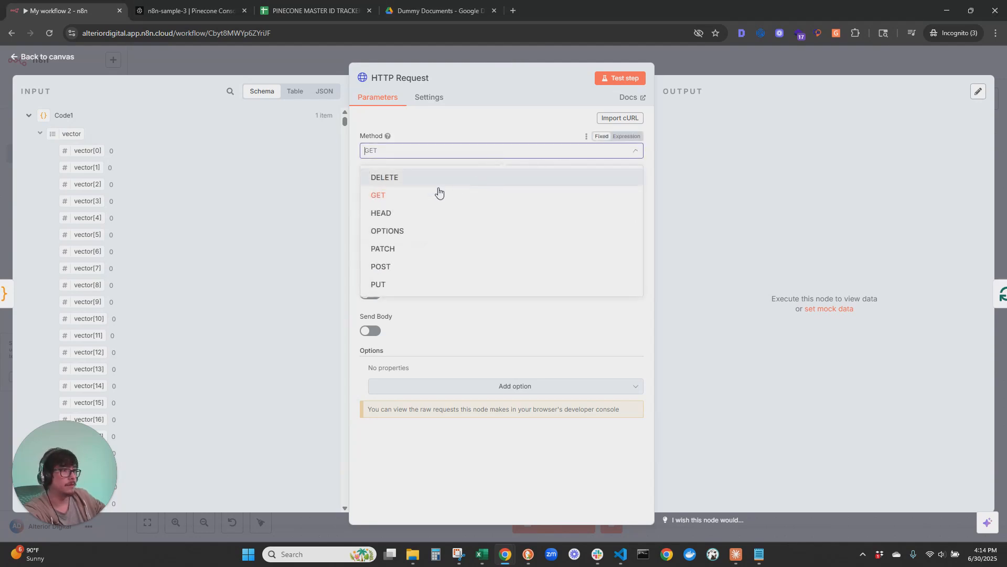
pyautogui.click(410, 268)
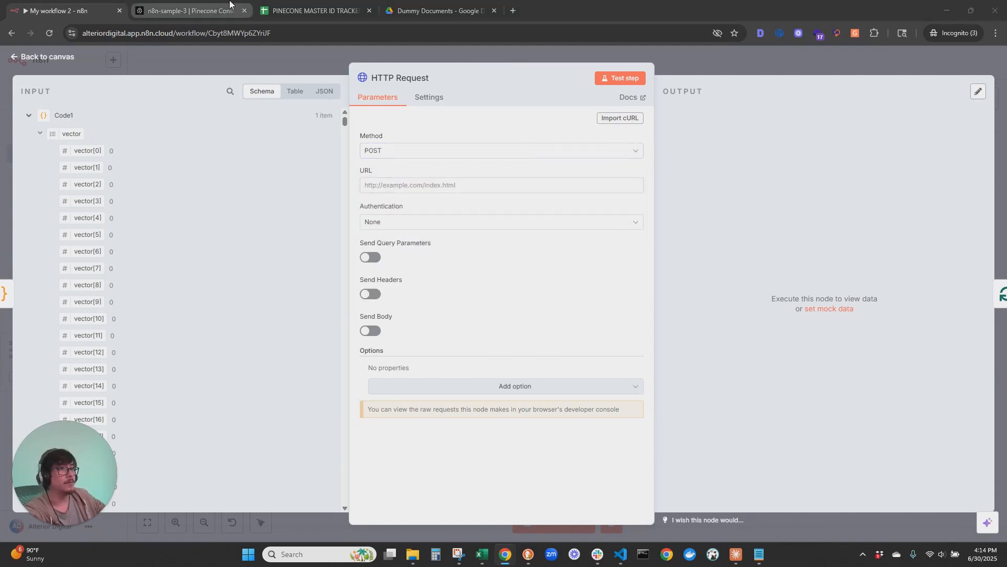
# Step: Copy the n8n-sample-3 index host from Pinecone and set the HTTP Request URL in n8n to that host followed by /query
pyautogui.click(221, 9)
pyautogui.click(516, 199)
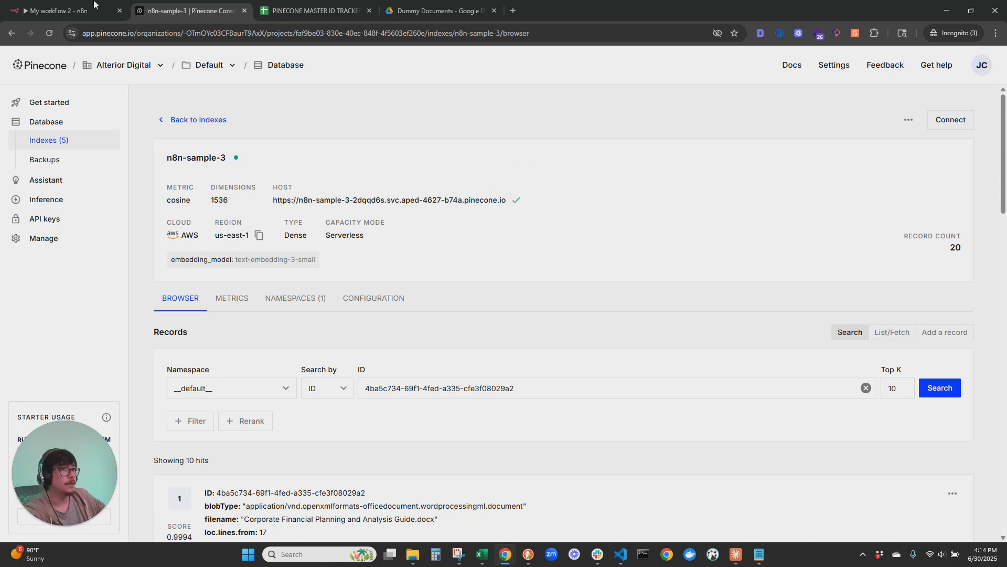
pyautogui.click(37, 5)
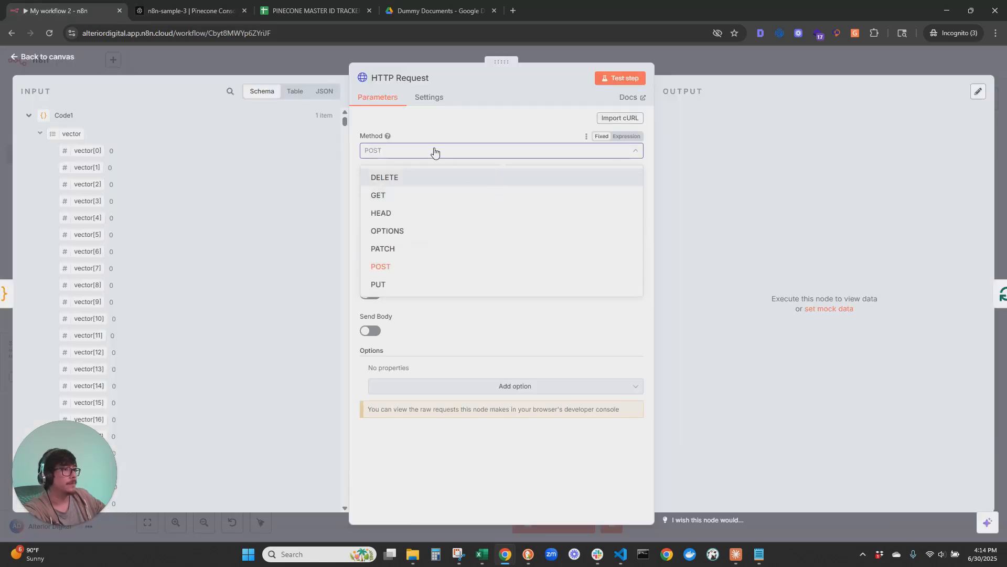
pyautogui.click(402, 265)
pyautogui.click(391, 190)
pyautogui.hotkey('ctrl', 'v')
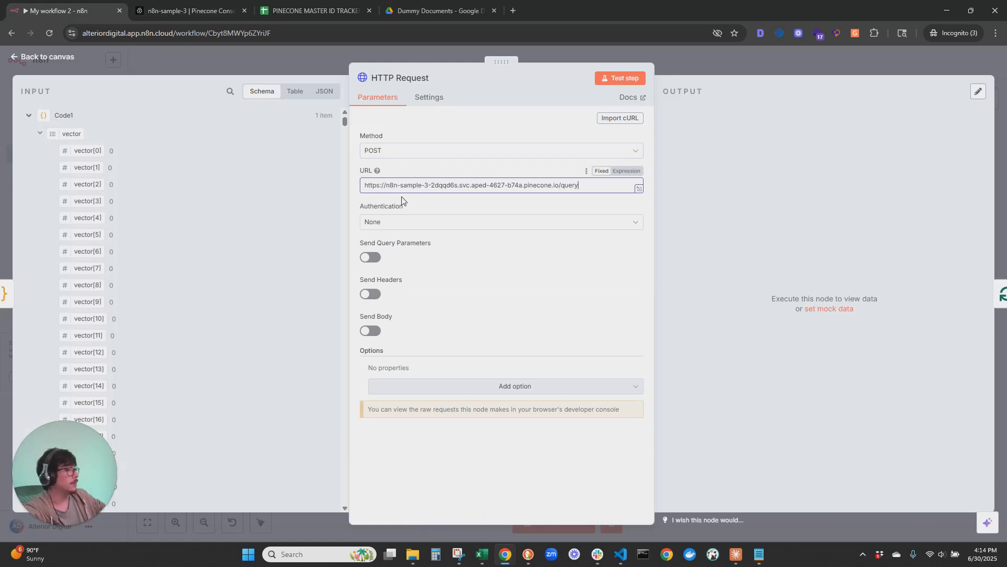
# Step: Enable Send Headers with the headers specified using JSON, and enable Send Body on the HTTP Request node
pyautogui.click(371, 295)
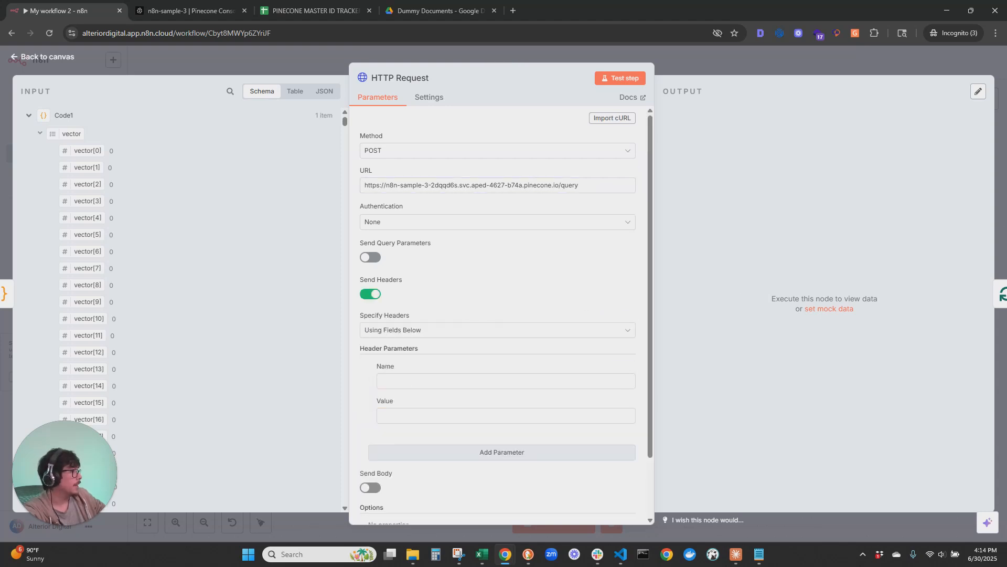
pyautogui.click(414, 384)
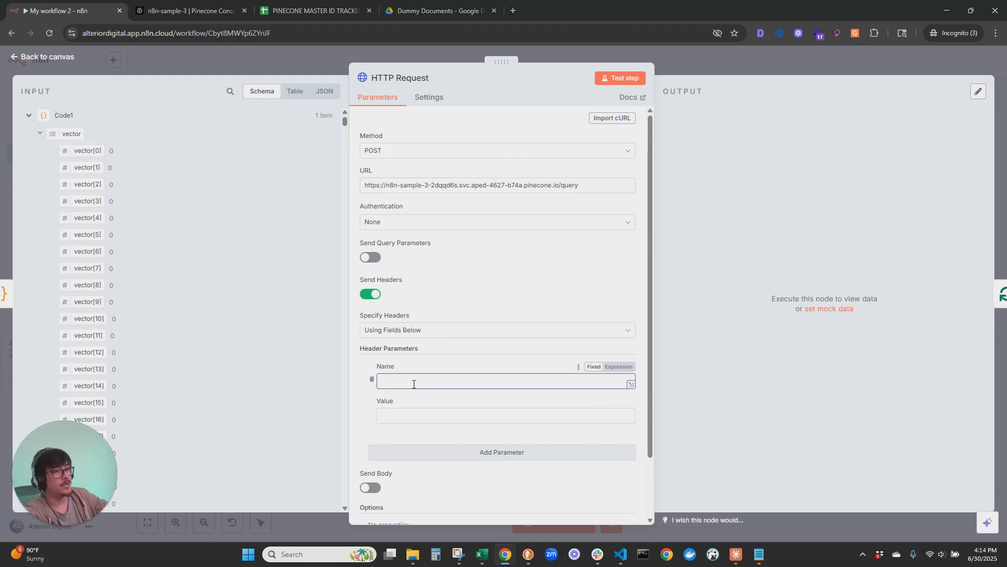
pyautogui.click(412, 330)
pyautogui.click(424, 378)
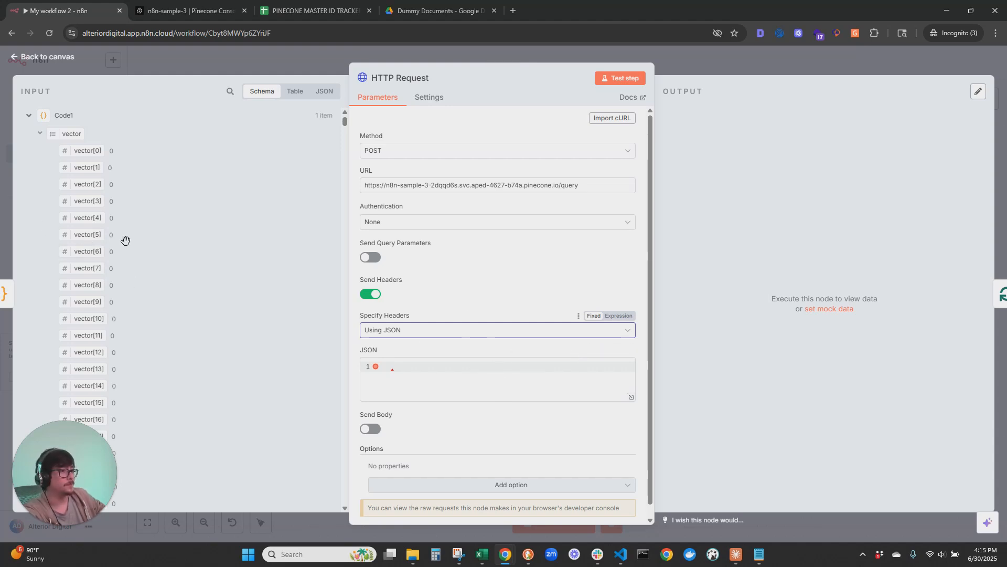
pyautogui.scroll(-1, 590, 378)
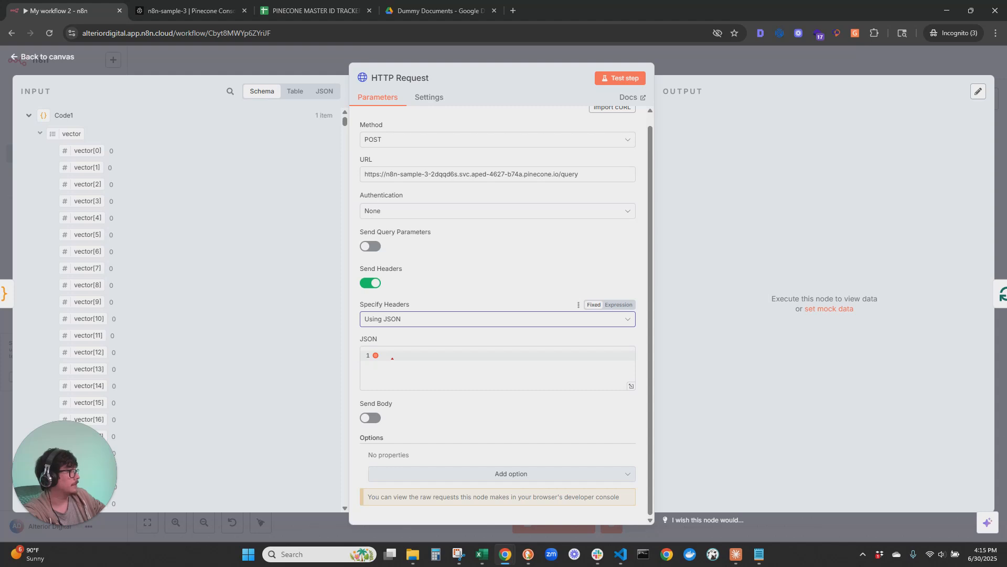
pyautogui.click(370, 418)
pyautogui.scroll(-3, 572, 419)
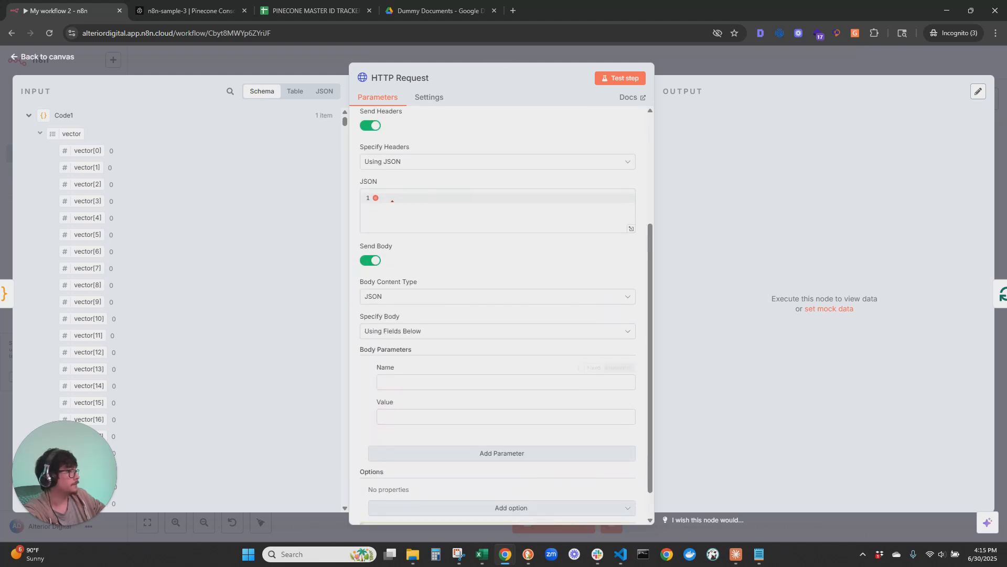
pyautogui.scroll(-1, 585, 346)
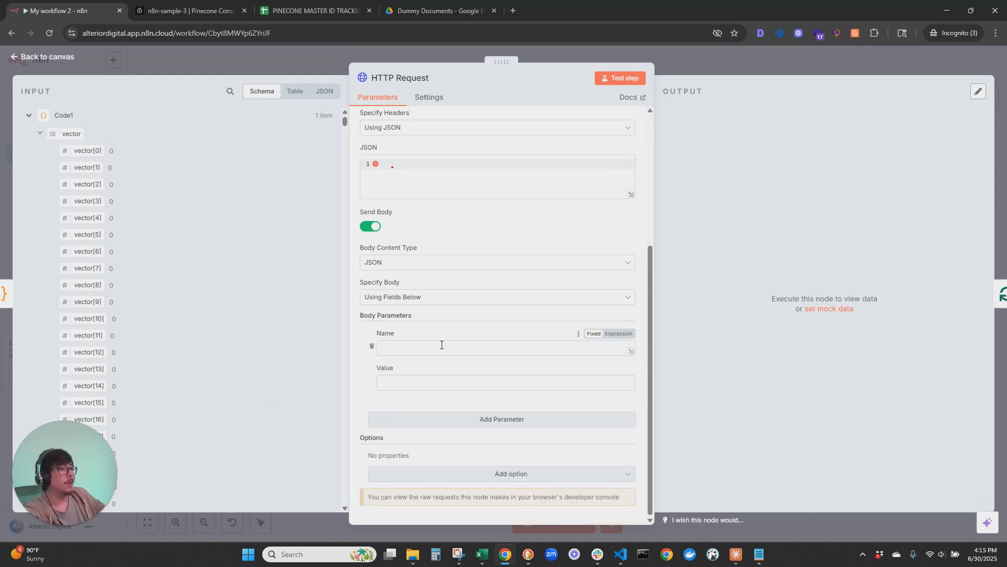
pyautogui.scroll(3, 436, 263)
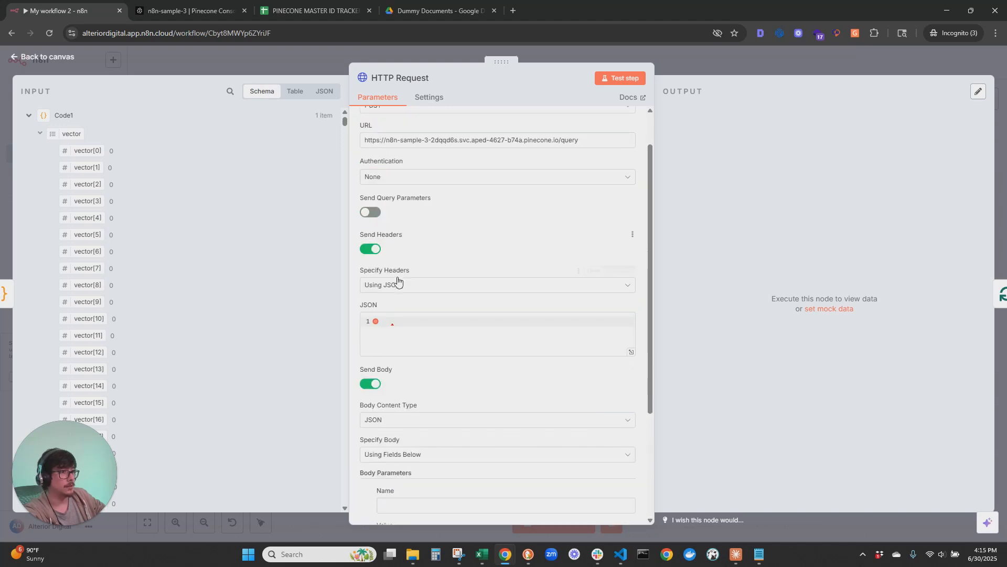
pyautogui.scroll(-2, 420, 342)
pyautogui.scroll(-1, 399, 350)
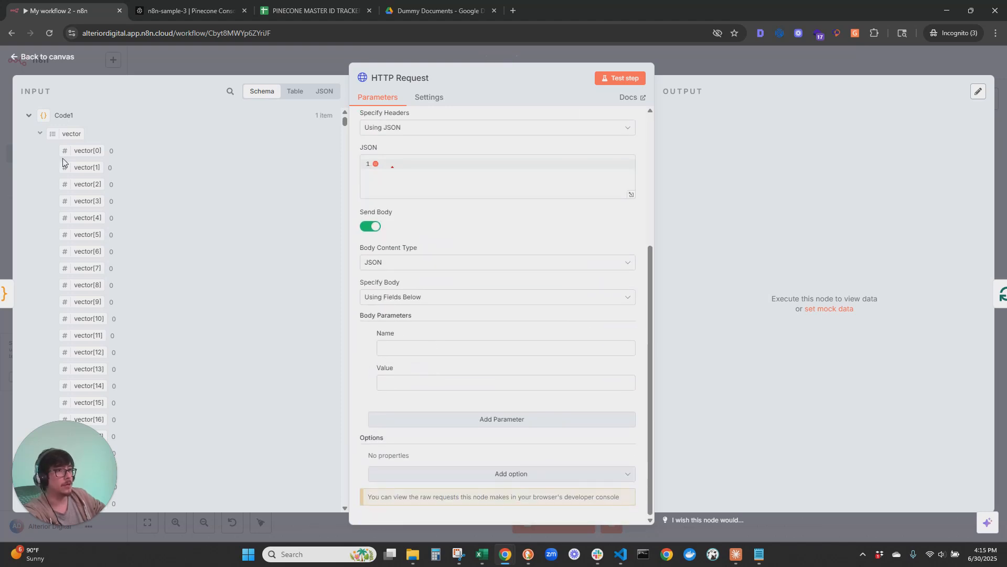
# Step: Name the first body parameter vector and map its value to Code1's vector array, {{ $json.vector }}
pyautogui.moveTo(64, 133); pyautogui.dragTo(423, 353)
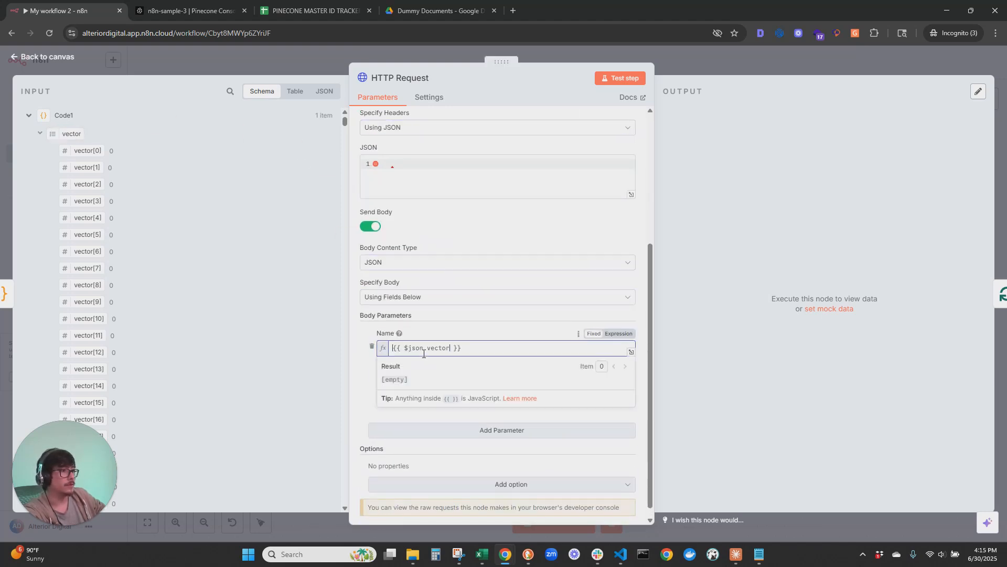
pyautogui.press('BackSpace')
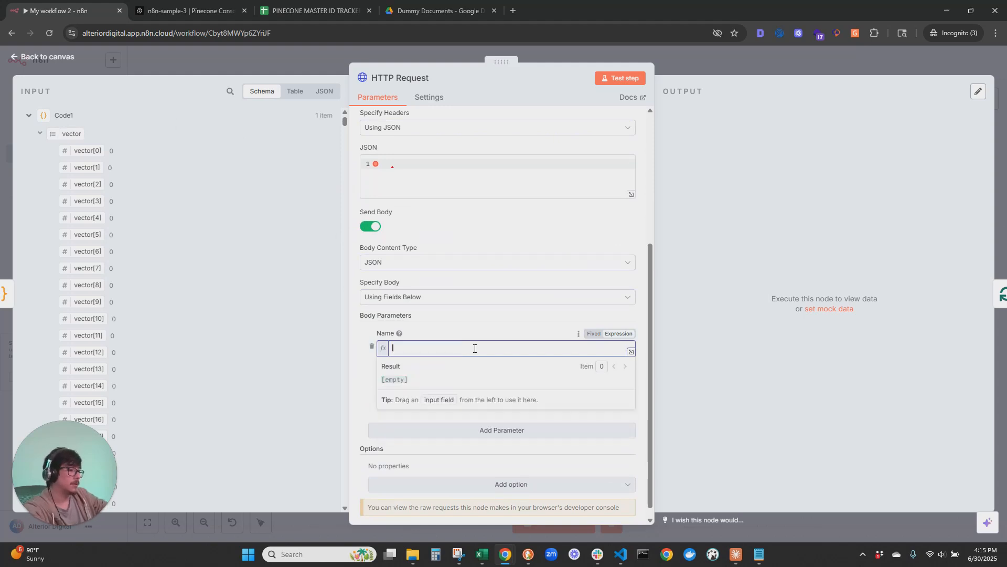
pyautogui.click(531, 420)
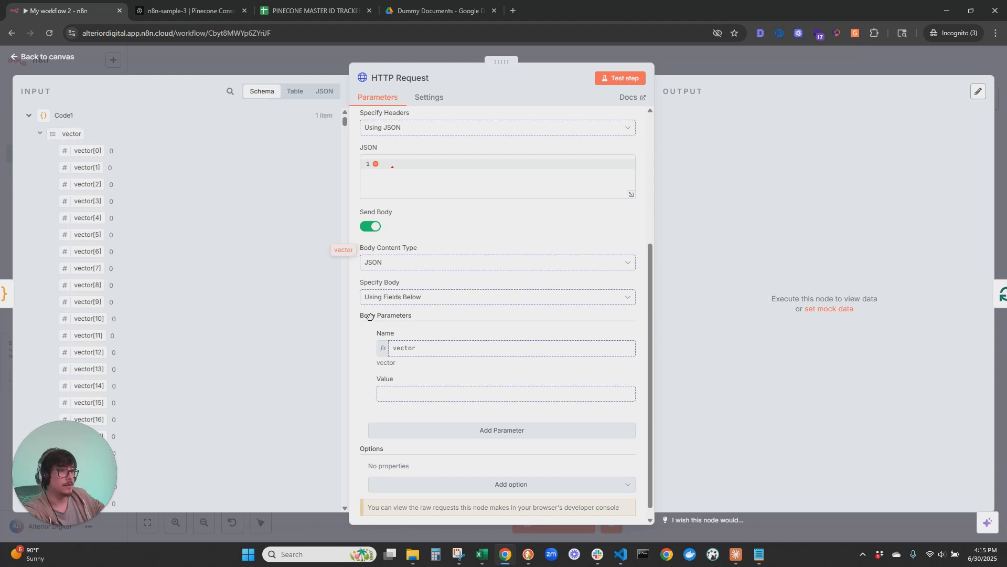
pyautogui.click(413, 395)
pyautogui.doubleClick(423, 343)
pyautogui.click(424, 342)
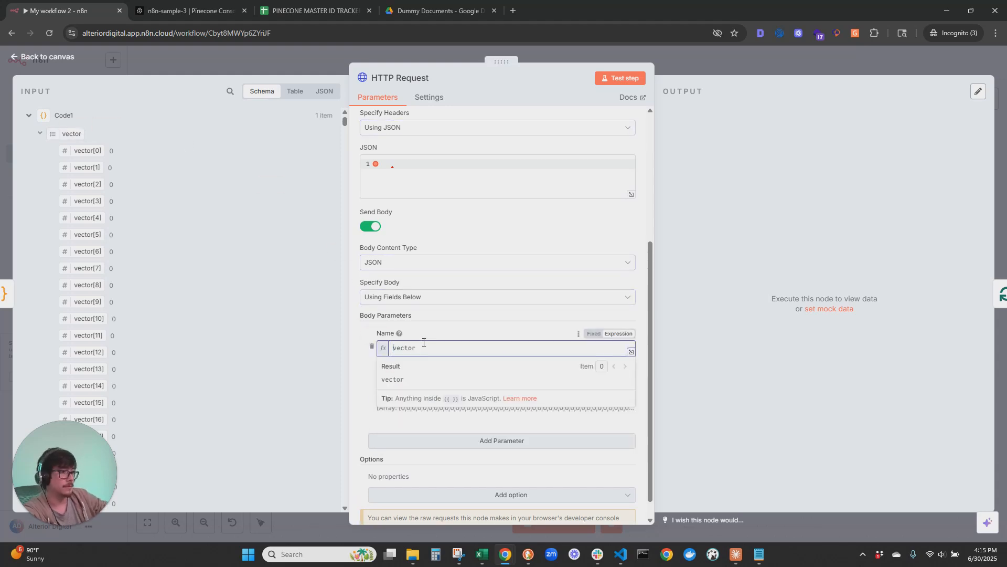
pyautogui.click(475, 334)
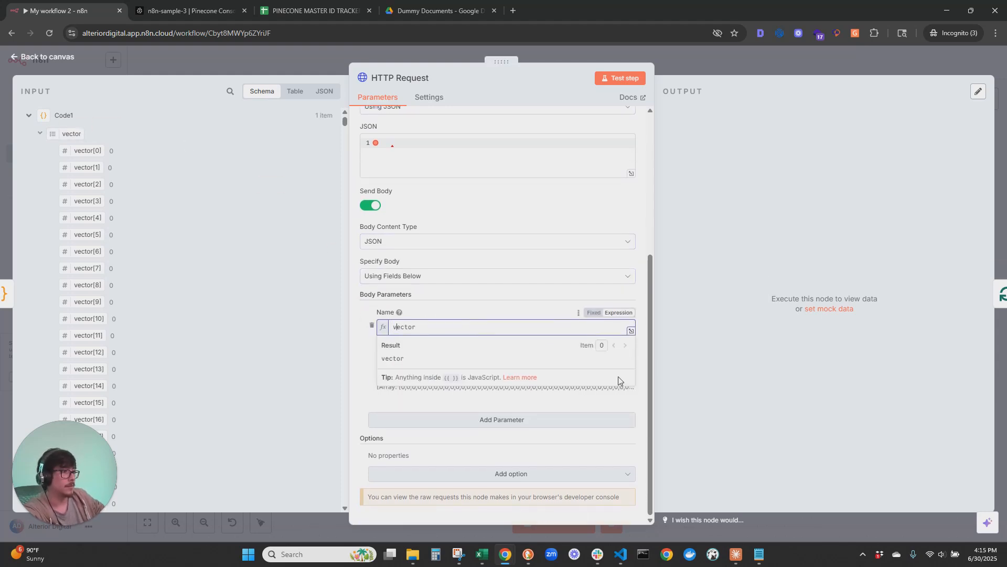
# Step: Add a second body parameter named topK and map its value to Code1's topK output, {{ $json.topK }}
pyautogui.click(488, 419)
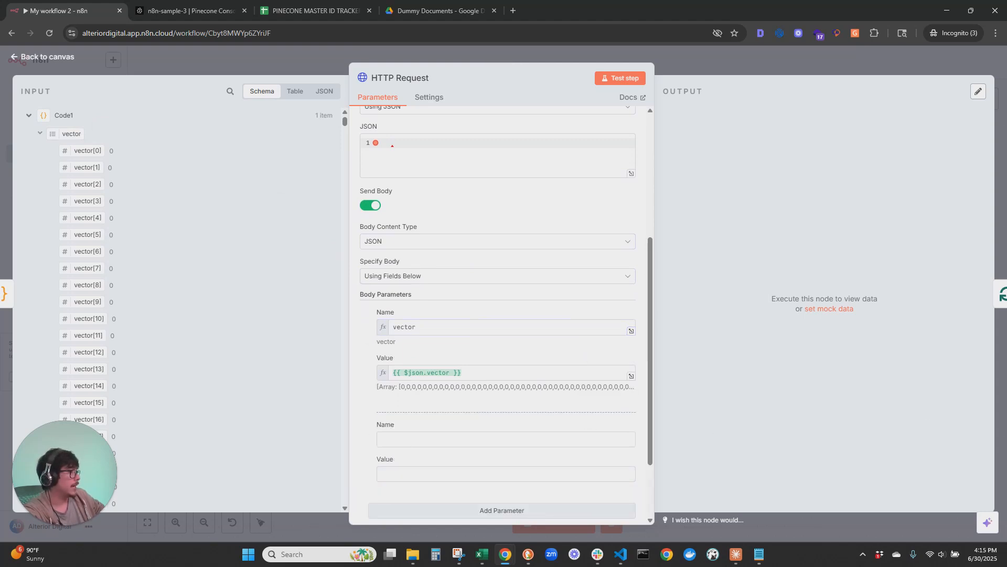
pyautogui.moveTo(349, 129); pyautogui.dragTo(345, 210)
pyautogui.moveTo(340, 121); pyautogui.dragTo(316, 534)
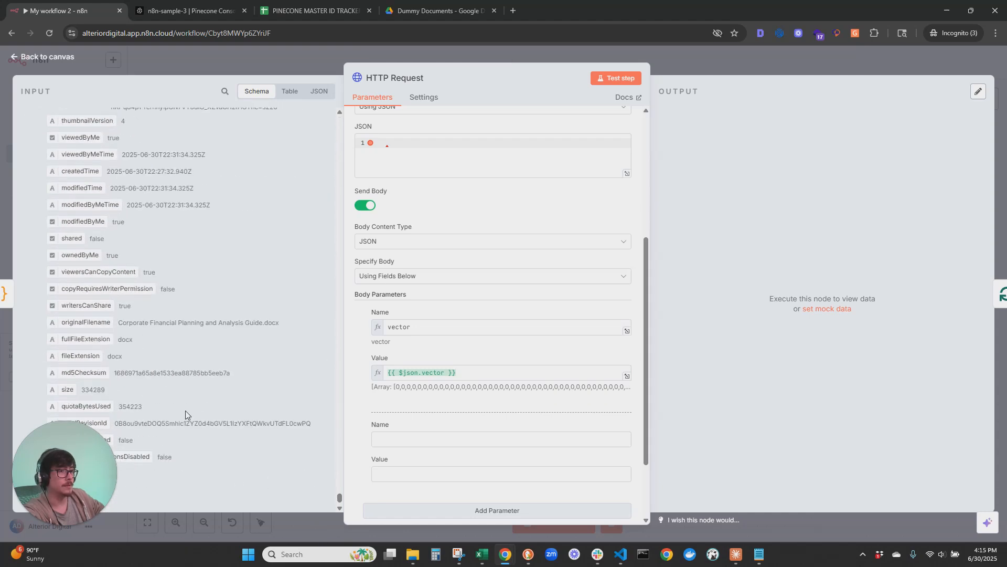
pyautogui.scroll(10, 292, 360)
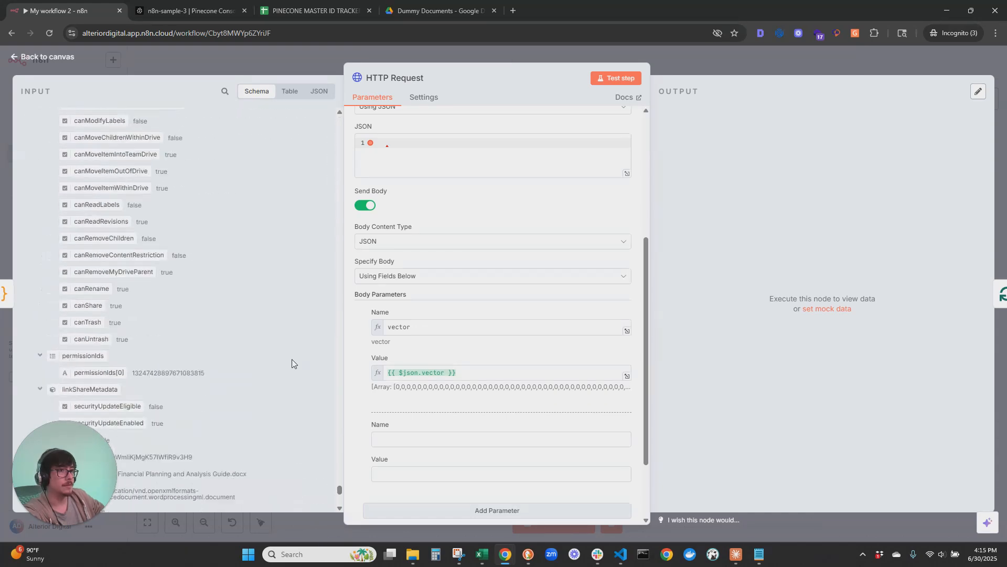
pyautogui.moveTo(342, 490); pyautogui.dragTo(340, 432)
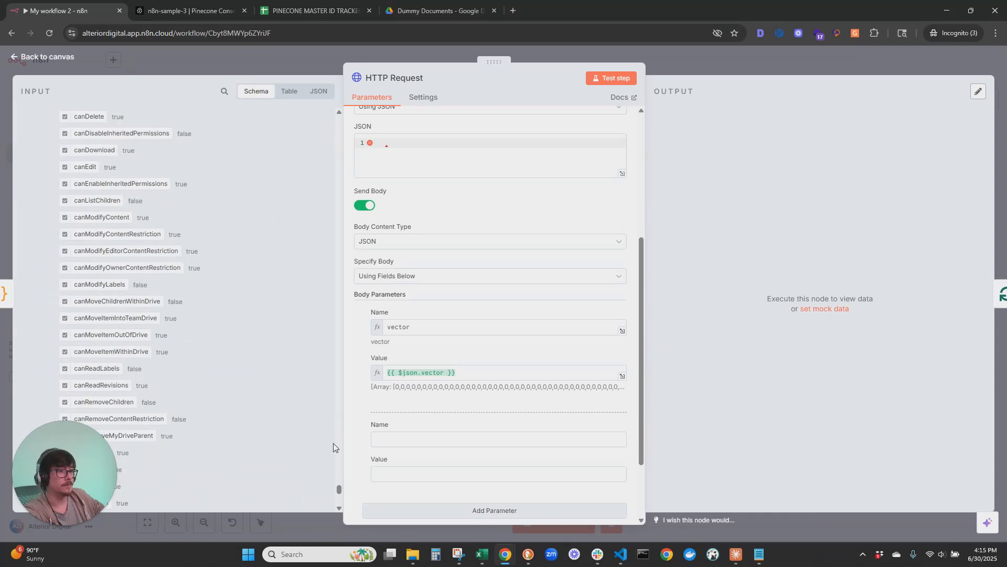
pyautogui.moveTo(337, 488); pyautogui.dragTo(351, 431)
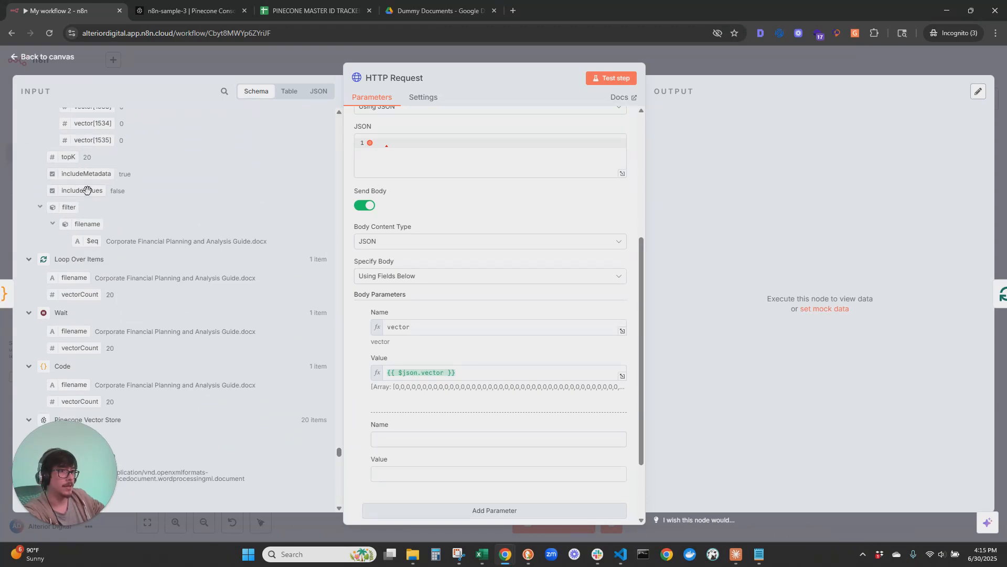
pyautogui.click(429, 443)
pyautogui.write('topK')
pyautogui.moveTo(73, 155); pyautogui.dragTo(407, 474)
pyautogui.scroll(-2, 501, 427)
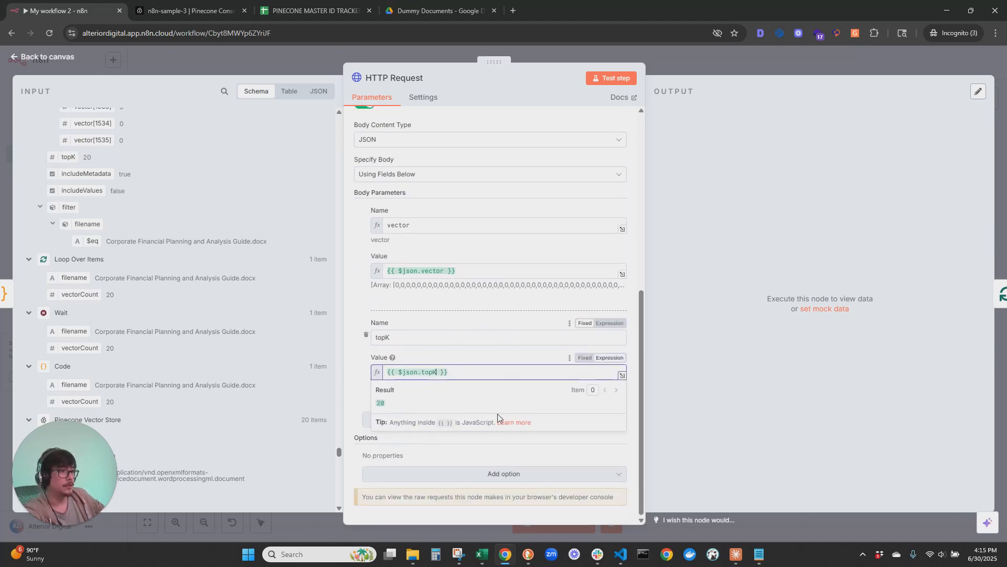
# Step: Add a body parameter named includeMetadata with value {{ $json.includeMetadata }}, plus a blank fourth body parameter
pyautogui.click(374, 430)
pyautogui.click(374, 424)
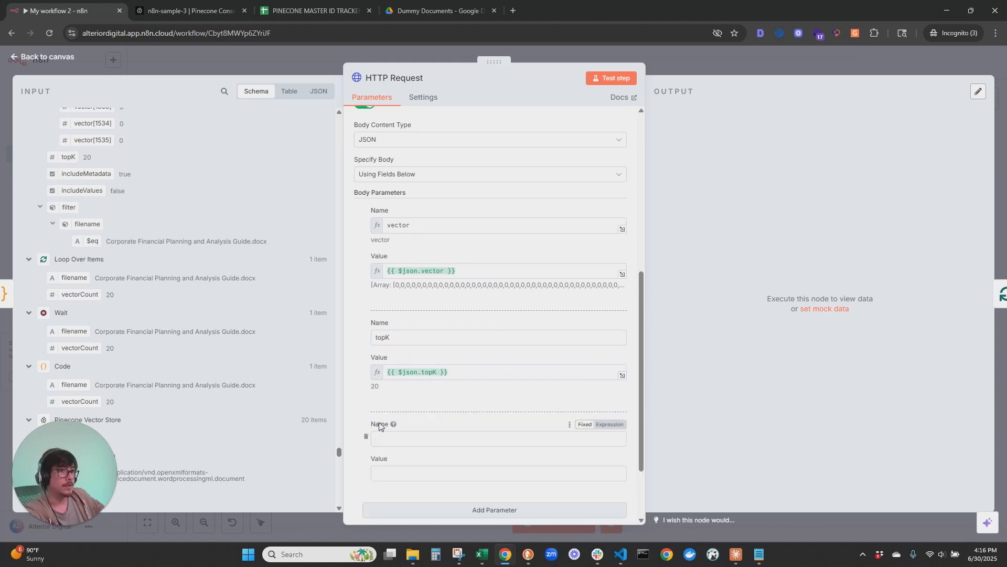
pyautogui.click(447, 435)
pyautogui.write('includeMetadata')
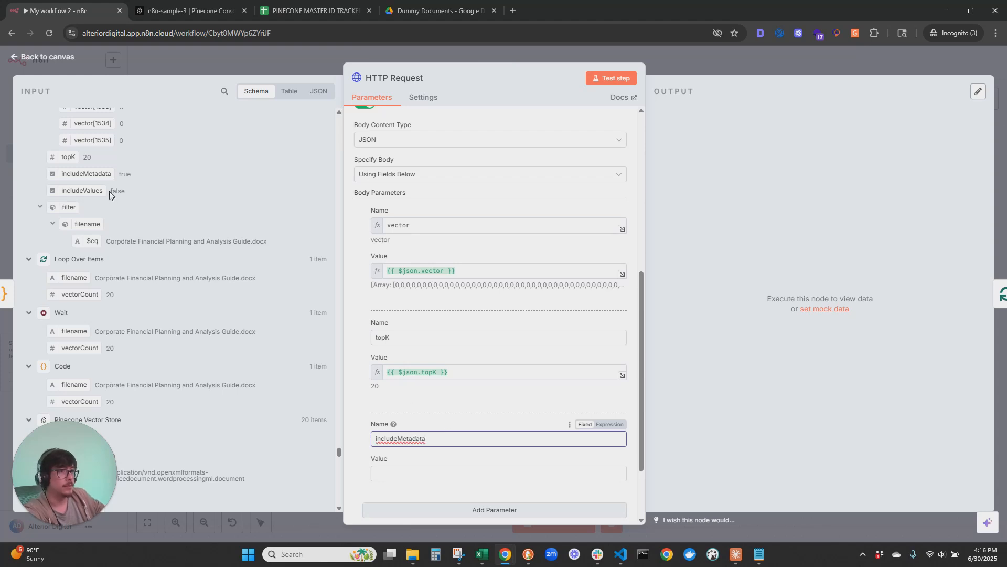
pyautogui.moveTo(90, 173); pyautogui.dragTo(412, 474)
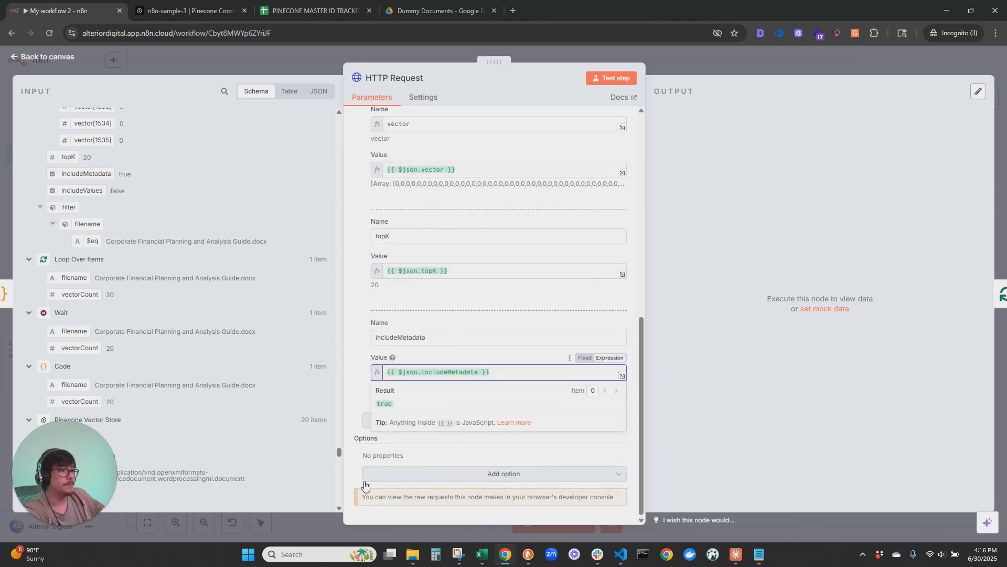
pyautogui.click(370, 418)
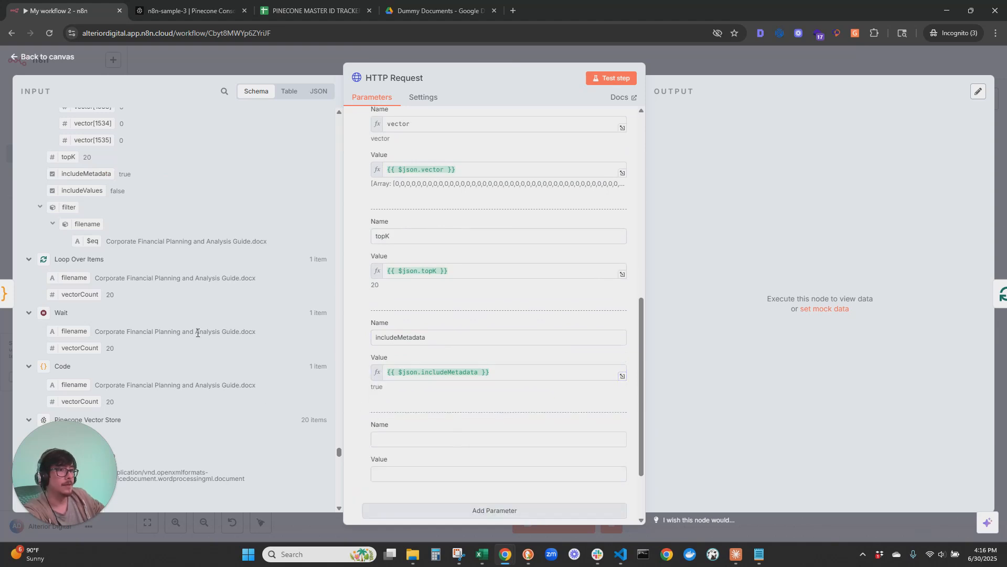
# Step: Name the fourth body parameter includeValues and map its value to Code1's output, {{ $json.includeValues }}
pyautogui.click(388, 438)
pyautogui.write('includeValues')
pyautogui.moveTo(92, 188); pyautogui.dragTo(428, 479)
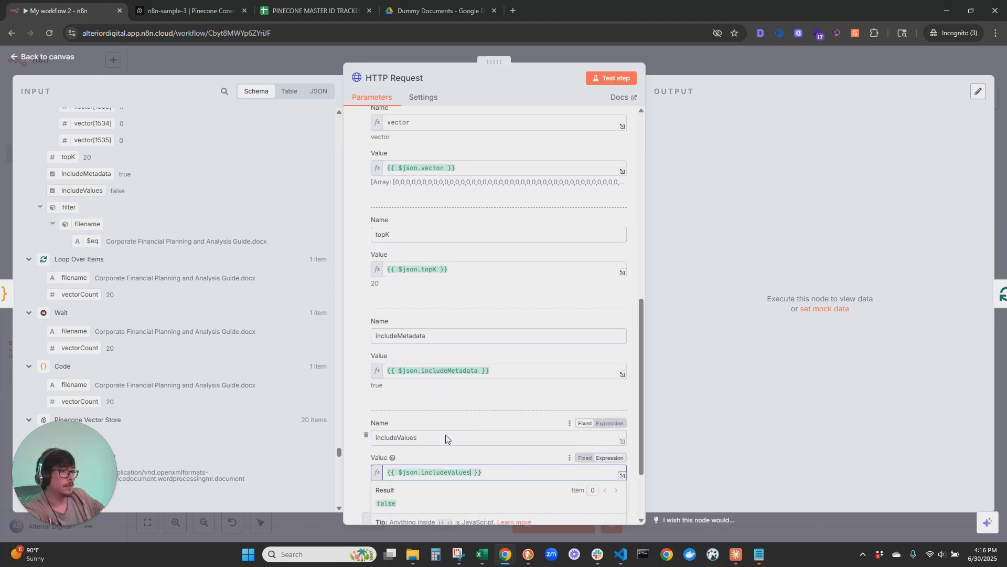
# Step: Add a fifth body parameter named filter and map its value to Code1's filter object, {{ $json.filter }}
pyautogui.scroll(-2, 447, 435)
pyautogui.click(347, 404)
pyautogui.click(374, 419)
pyautogui.click(402, 440)
pyautogui.write('filter')
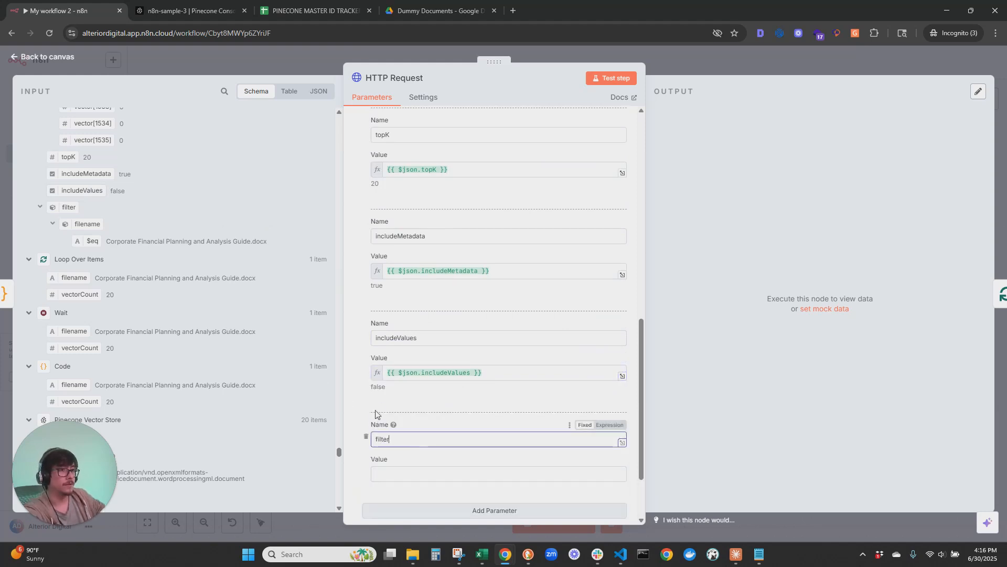
pyautogui.moveTo(325, 386); pyautogui.dragTo(388, 473)
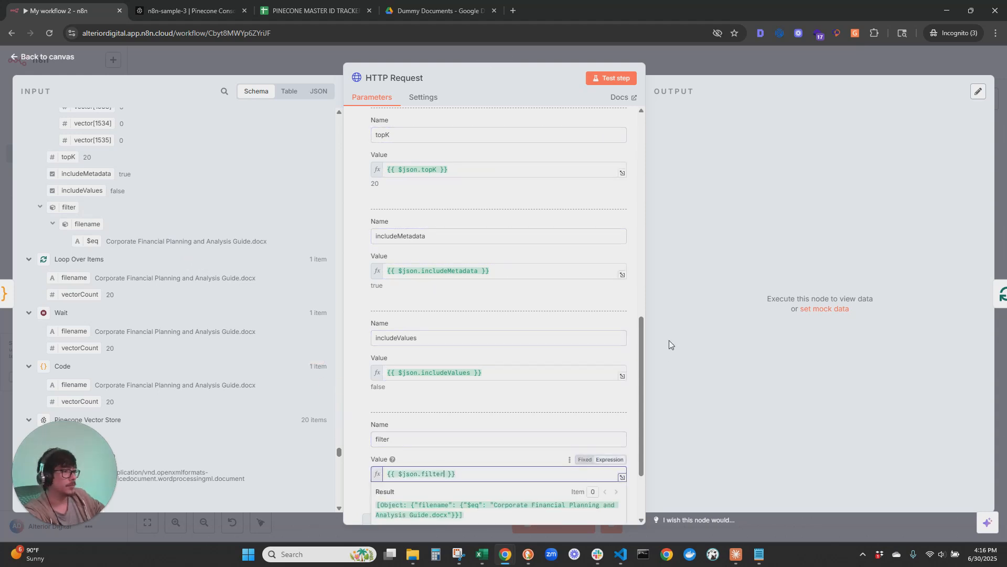
# Step: Test the HTTP Request node, review the matches it returns, and go back to the canvas
pyautogui.scroll(-3, 567, 360)
pyautogui.scroll(15, 589, 369)
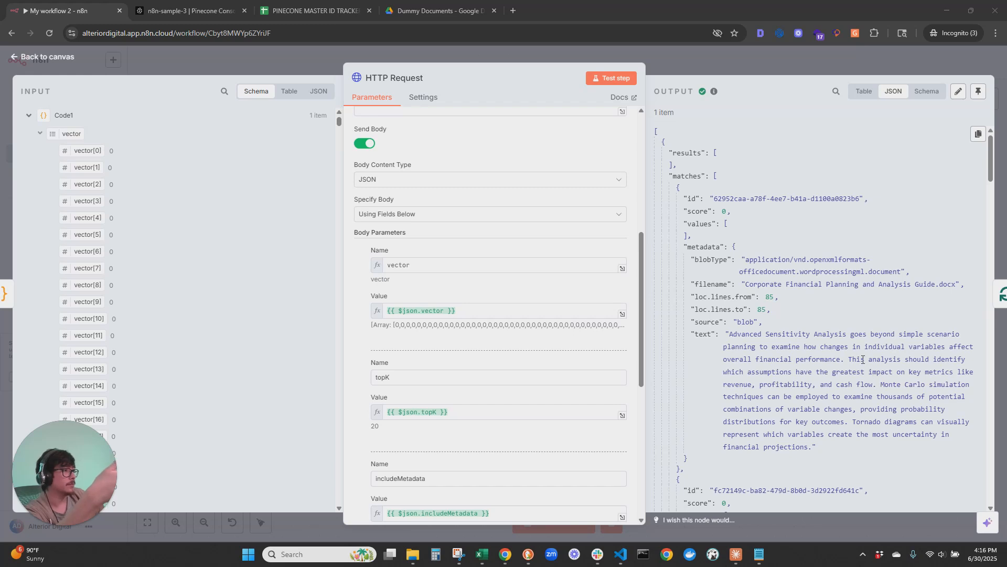
pyautogui.scroll(-1, 864, 362)
pyautogui.scroll(-5, 863, 360)
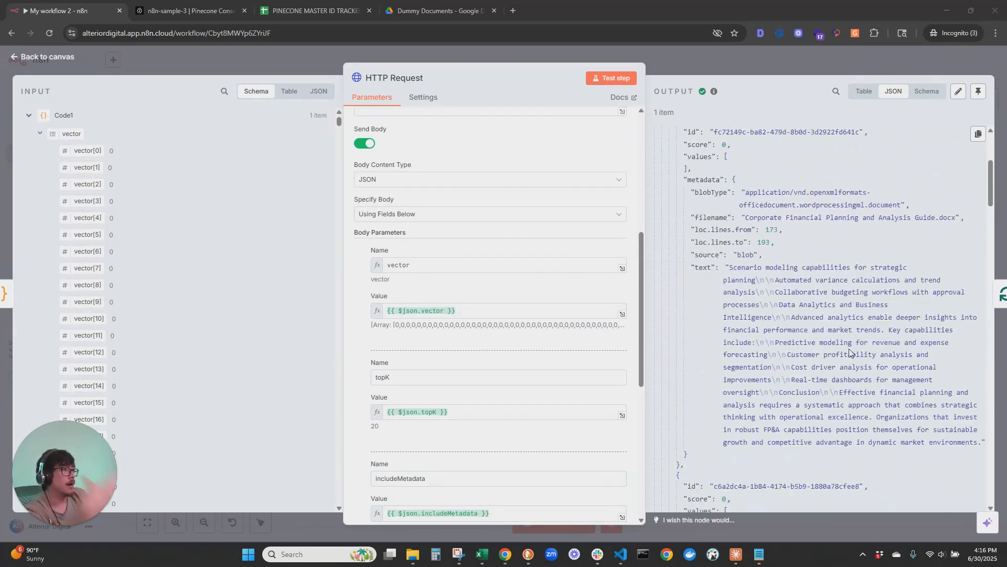
pyautogui.scroll(3, 850, 352)
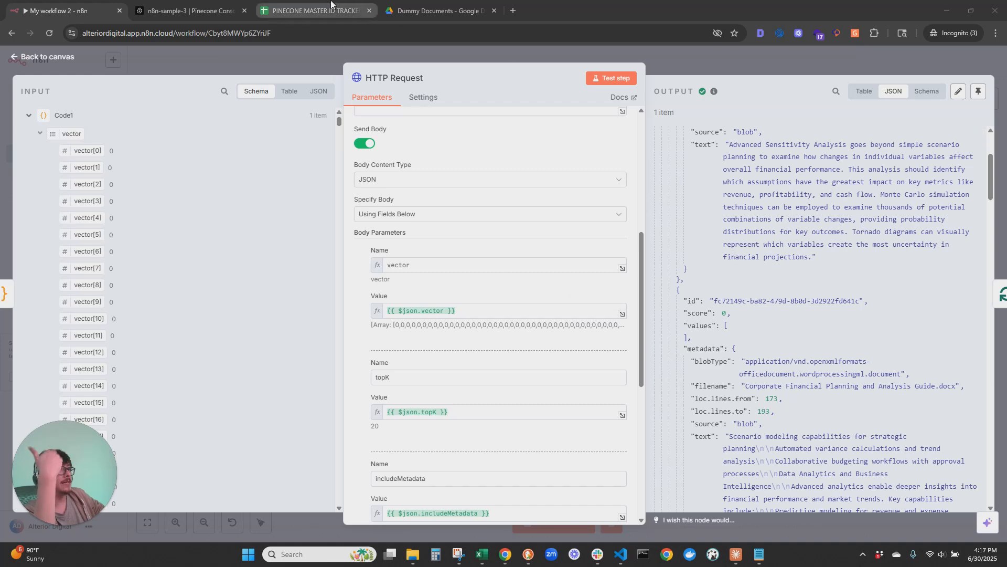
pyautogui.press('Escape')
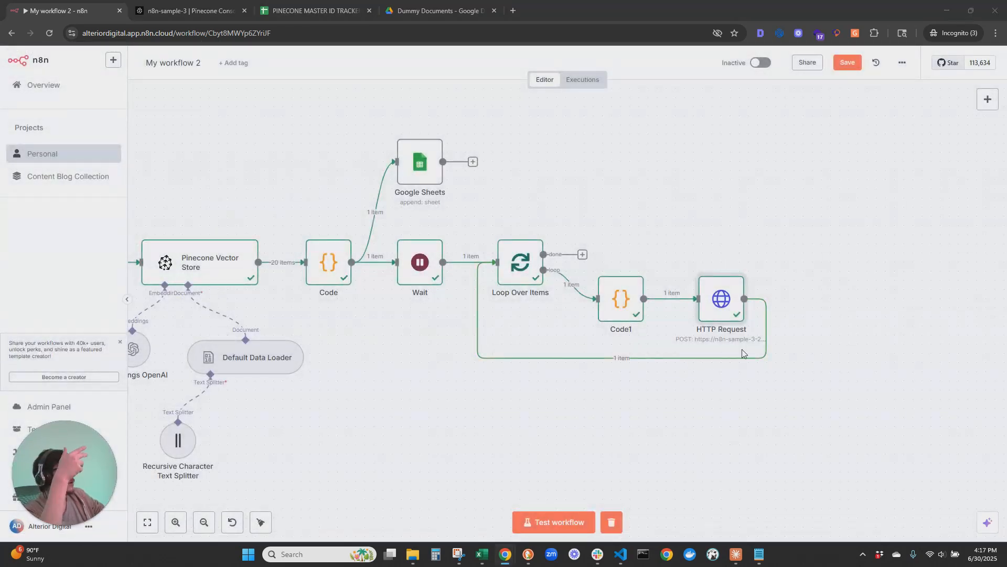
# Step: Insert a Google Sheets node with the Append row in sheet action between HTTP Request and Loop Over Items
pyautogui.click(614, 359)
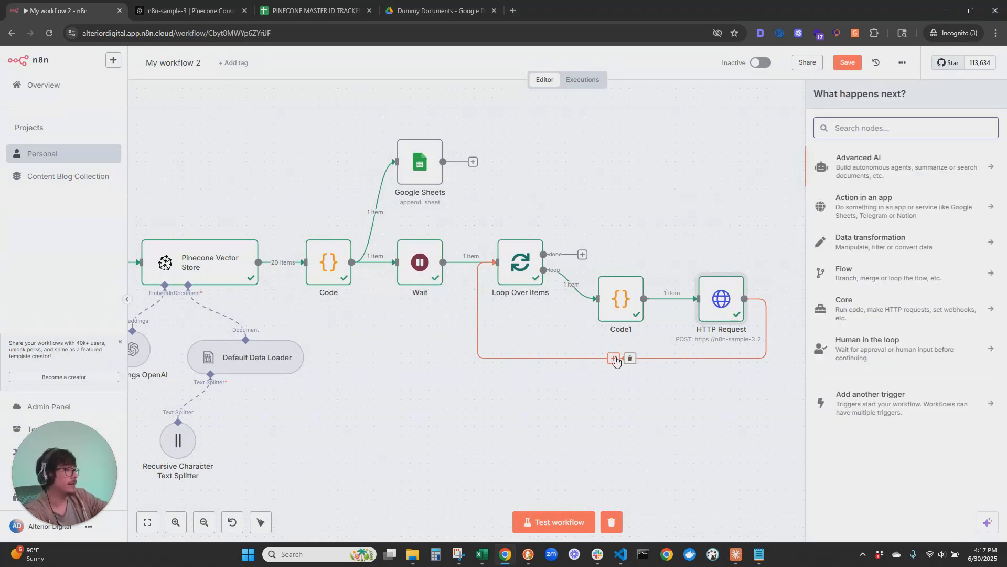
pyautogui.write('google')
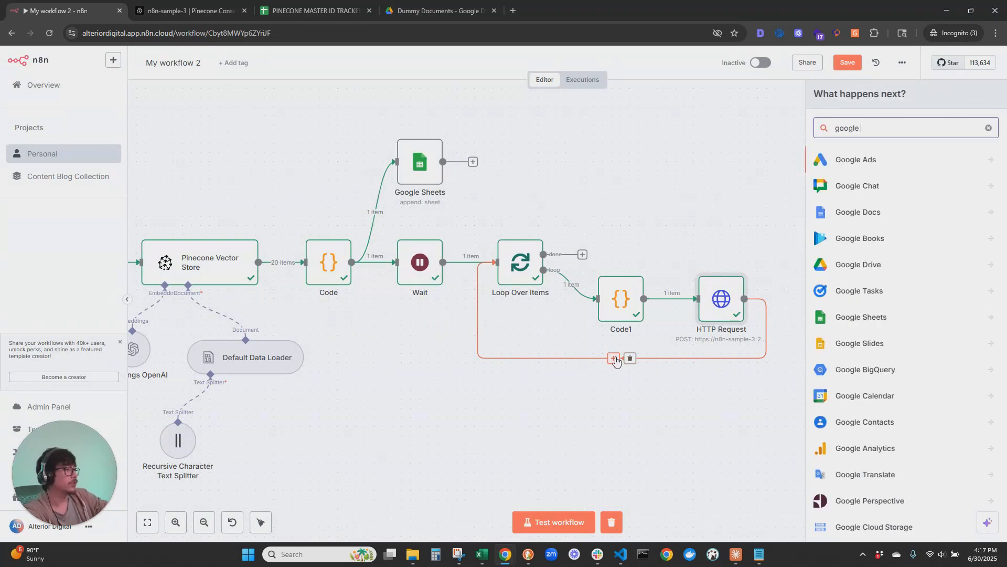
pyautogui.write(' sheets')
pyautogui.click(846, 156)
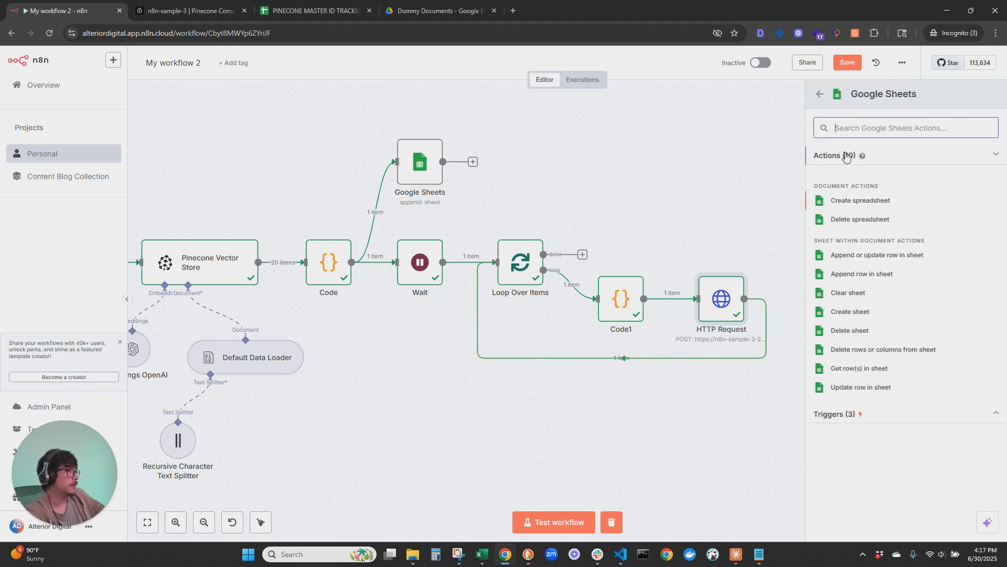
pyautogui.click(867, 273)
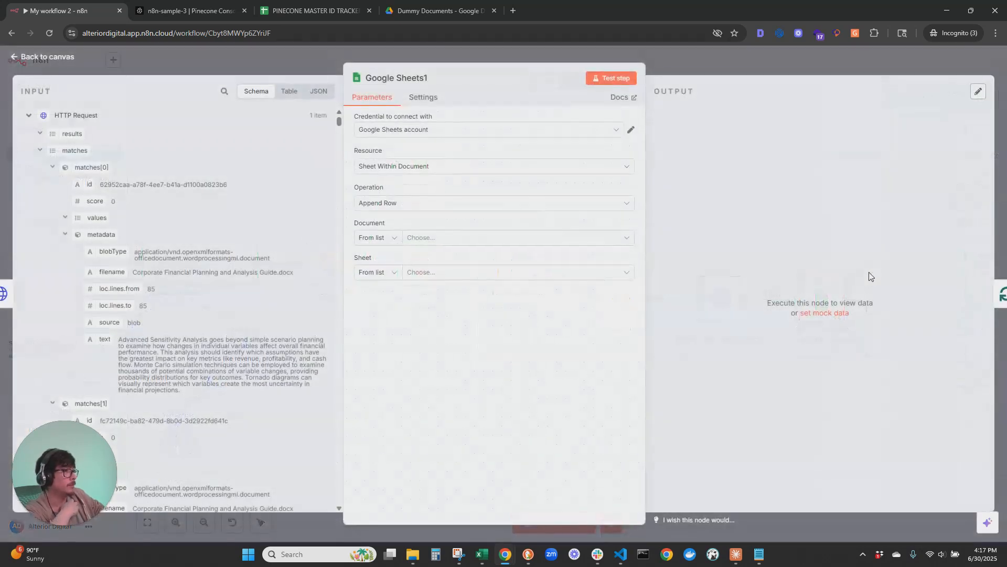
# Step: Set the Google Sheets1 node's document to PINECONE MASTER ID TRACKER and its sheet to Vectors ID
pyautogui.click(426, 239)
pyautogui.write('dumm')
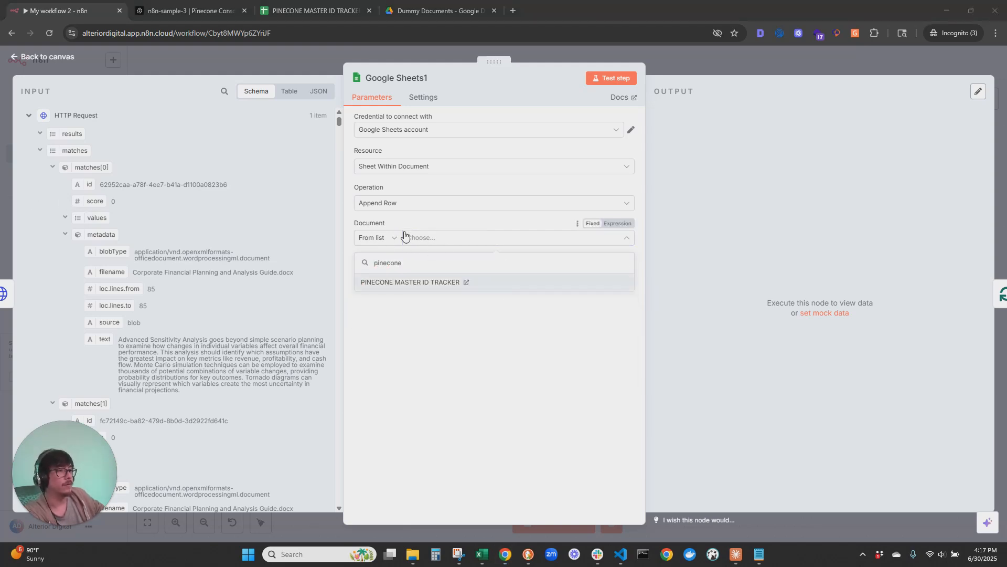
pyautogui.click(376, 287)
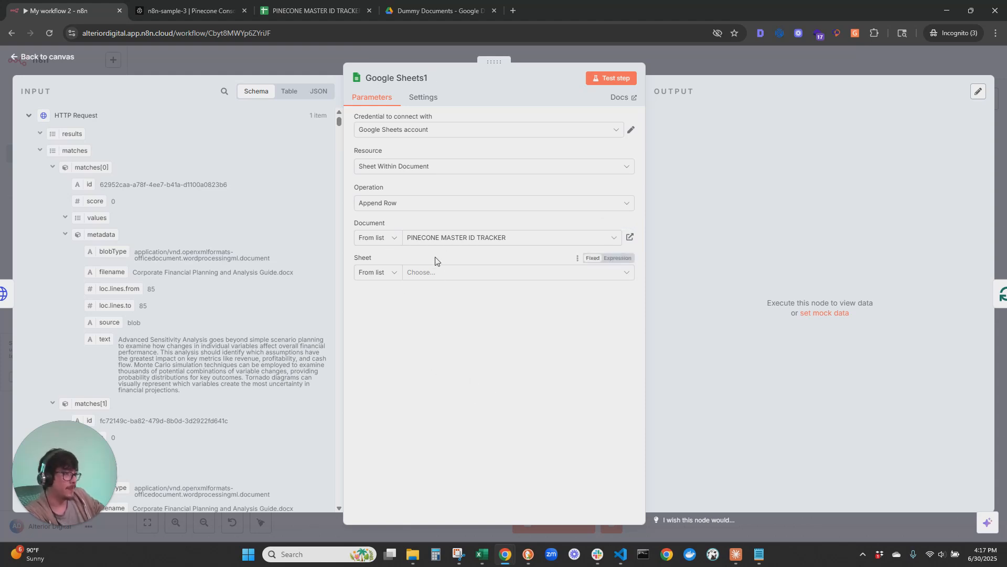
pyautogui.click(418, 279)
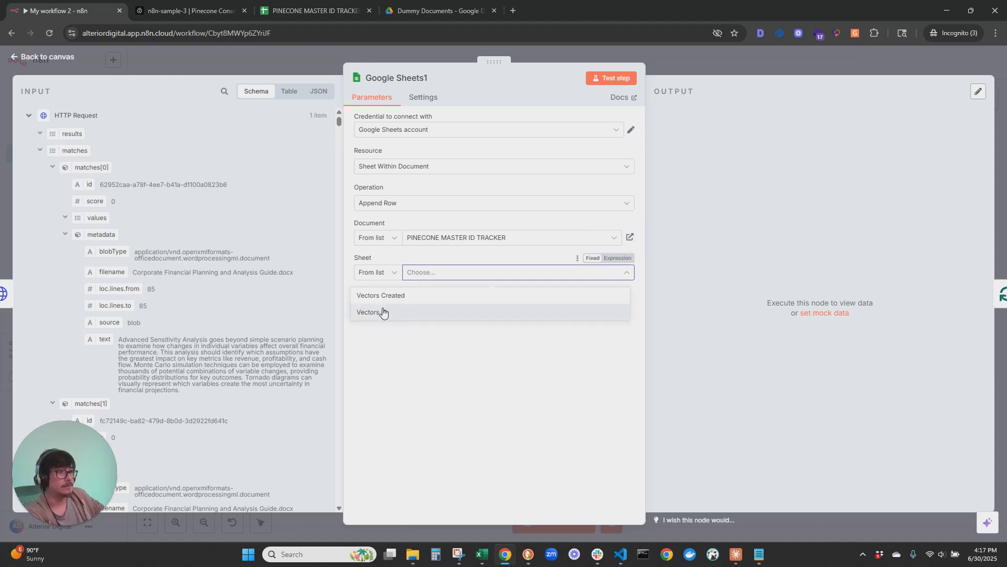
pyautogui.click(381, 312)
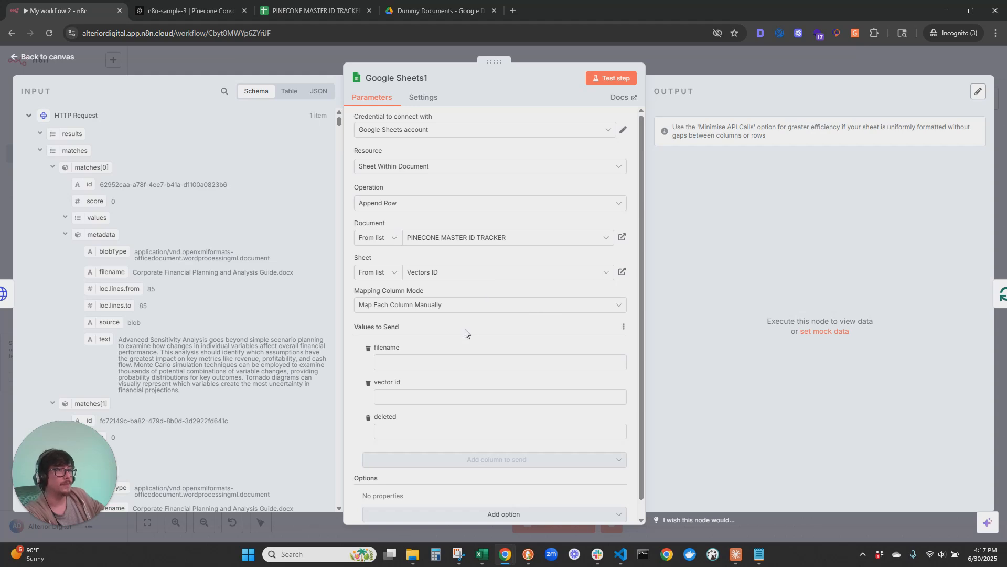
# Step: Remove the deleted column from the values to send and review the match fields in the HTTP Request input
pyautogui.click(367, 418)
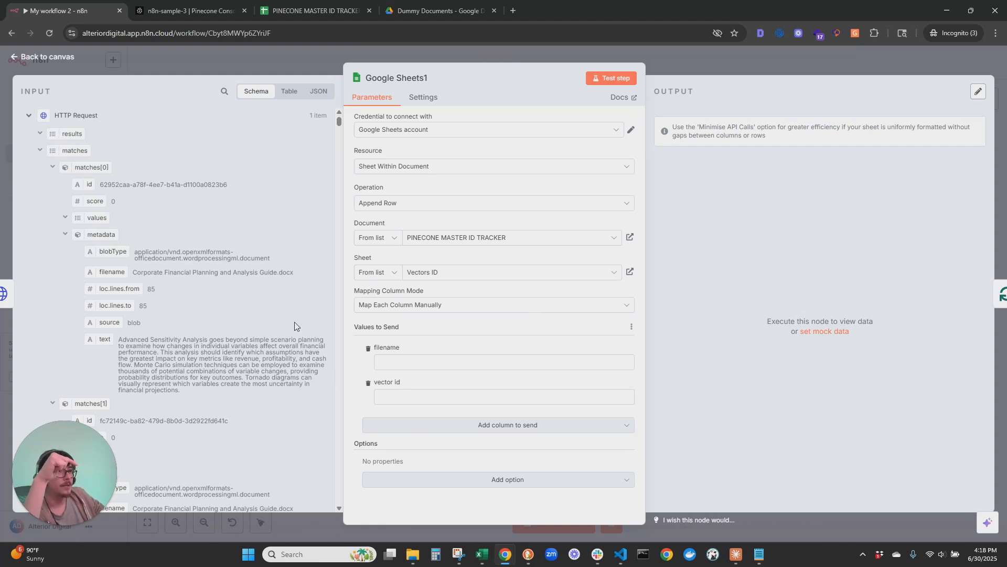
pyautogui.scroll(-2, 293, 322)
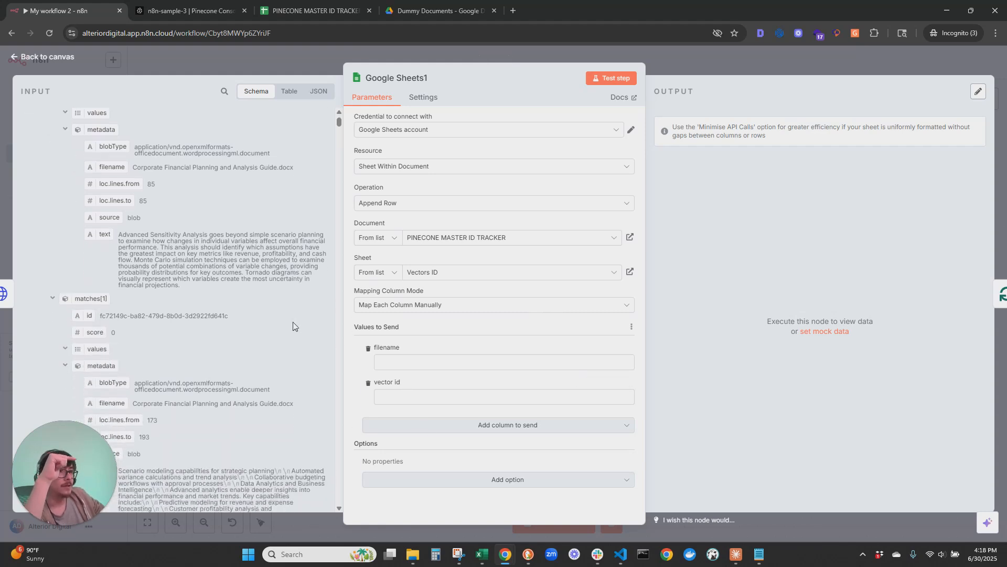
pyautogui.scroll(2, 308, 306)
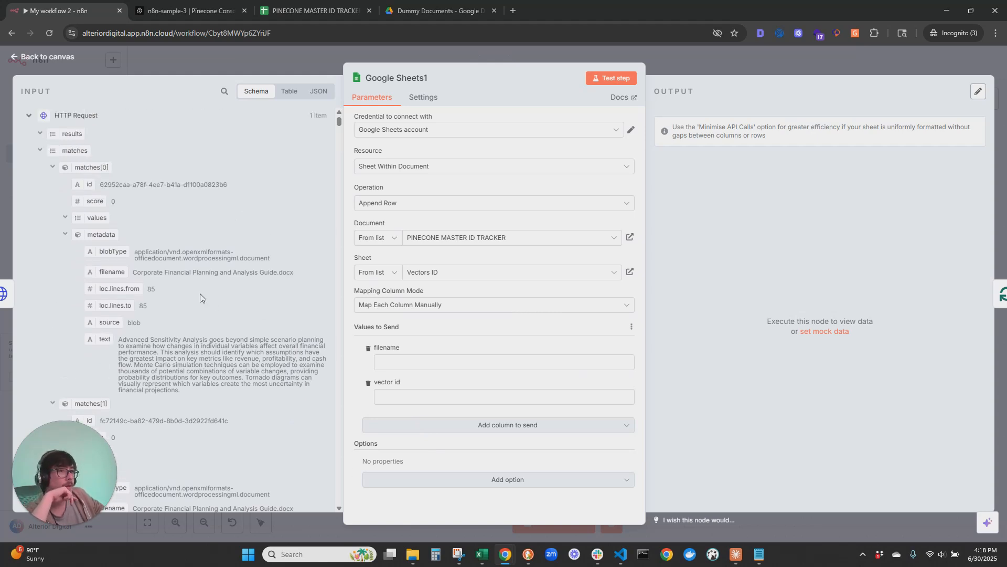
pyautogui.scroll(-4, 287, 240)
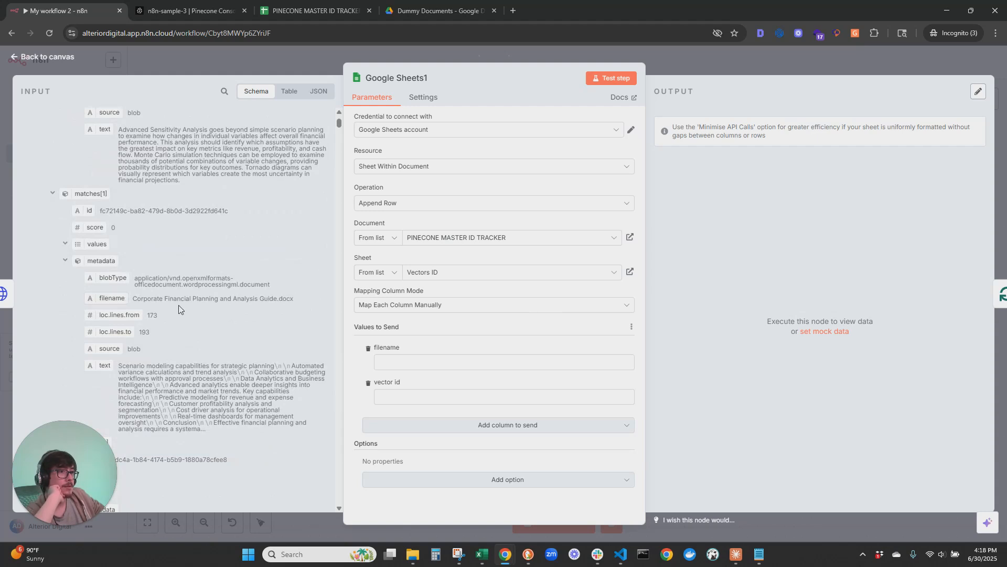
pyautogui.scroll(-3, 231, 296)
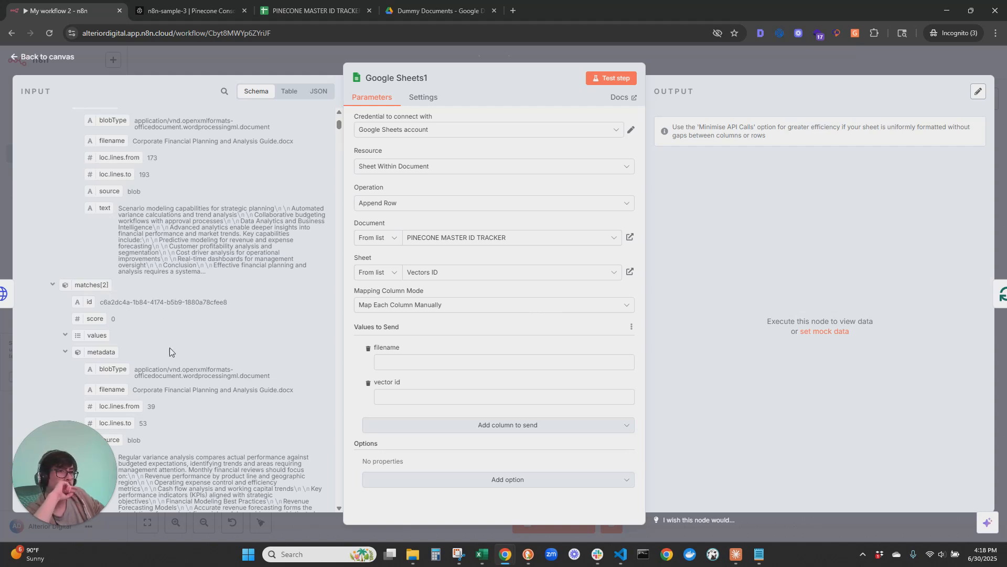
# Step: Try mapping the filename column to {{ $json.matches[1].metadata.filename }} and clear the field again
pyautogui.scroll(2, 170, 349)
pyautogui.moveTo(111, 245); pyautogui.dragTo(458, 359)
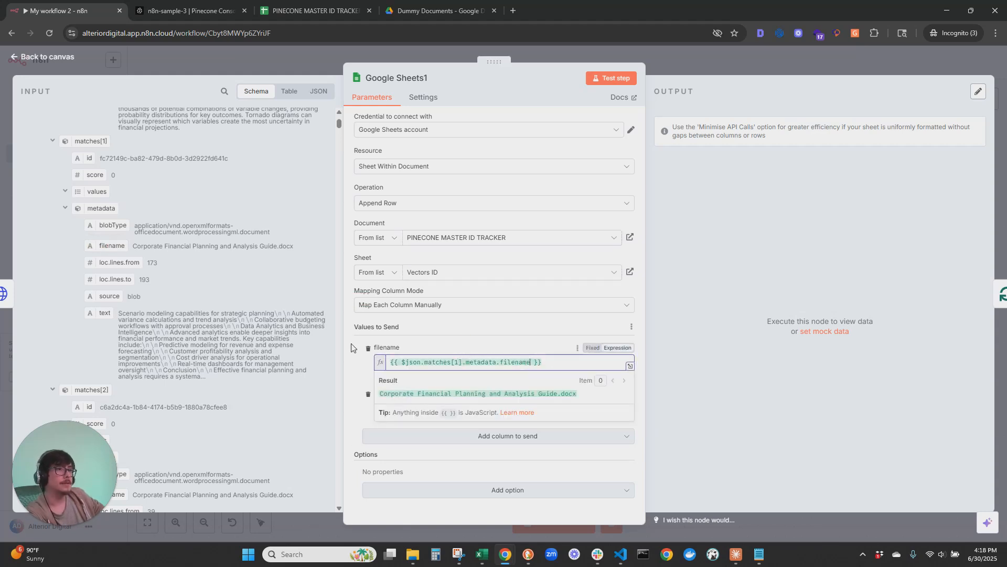
pyautogui.tripleClick(508, 361)
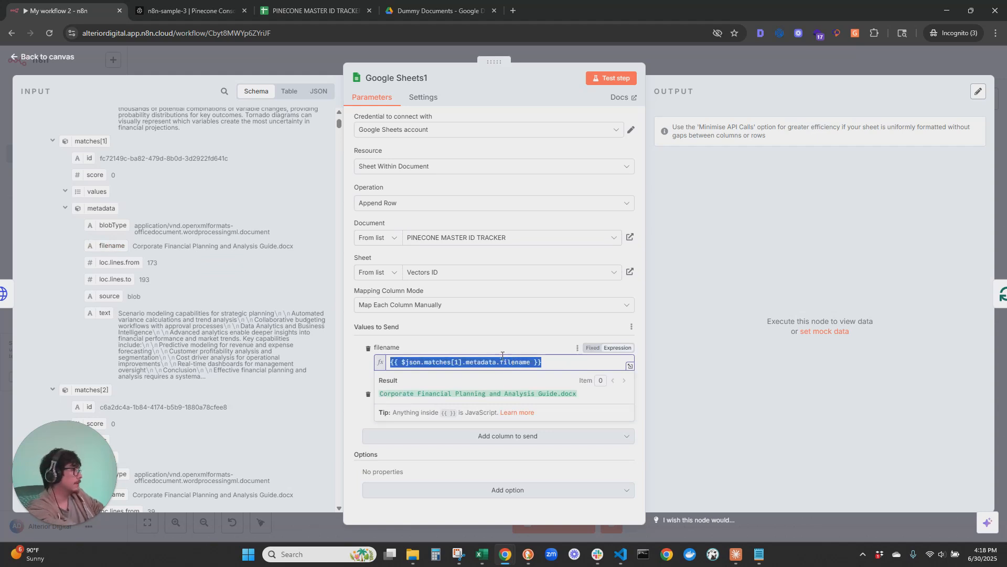
pyautogui.press('BackSpace')
pyautogui.scroll(4, 252, 250)
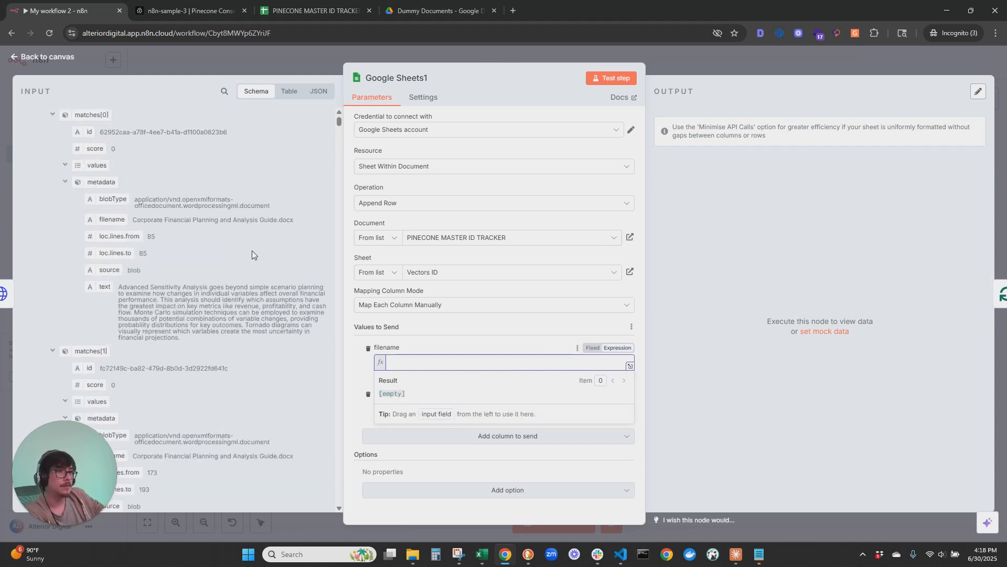
pyautogui.scroll(2, 252, 250)
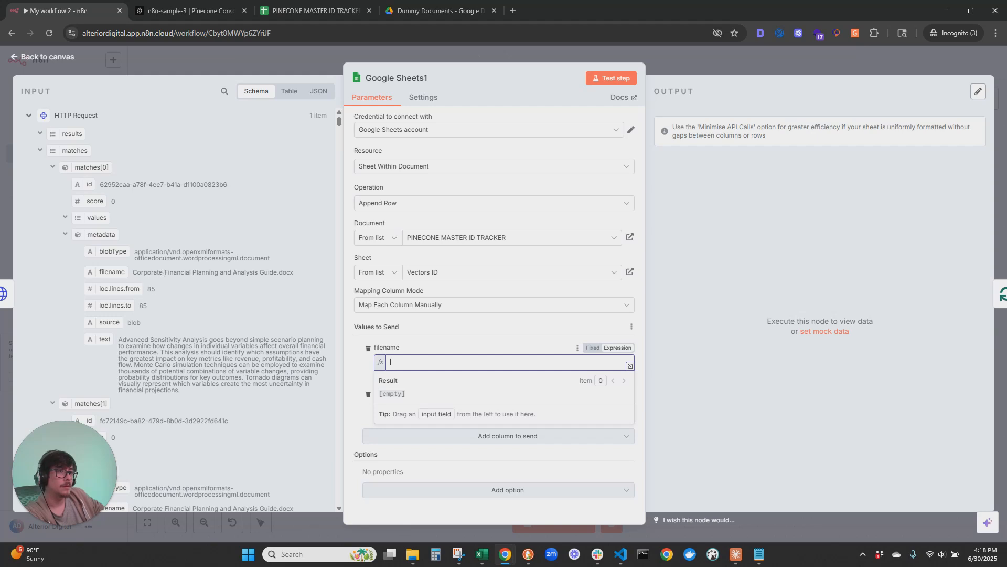
# Step: Try mapping the vector id column to {{ $json.matches[0].id }} and clear the field again
pyautogui.moveTo(90, 184); pyautogui.dragTo(411, 407)
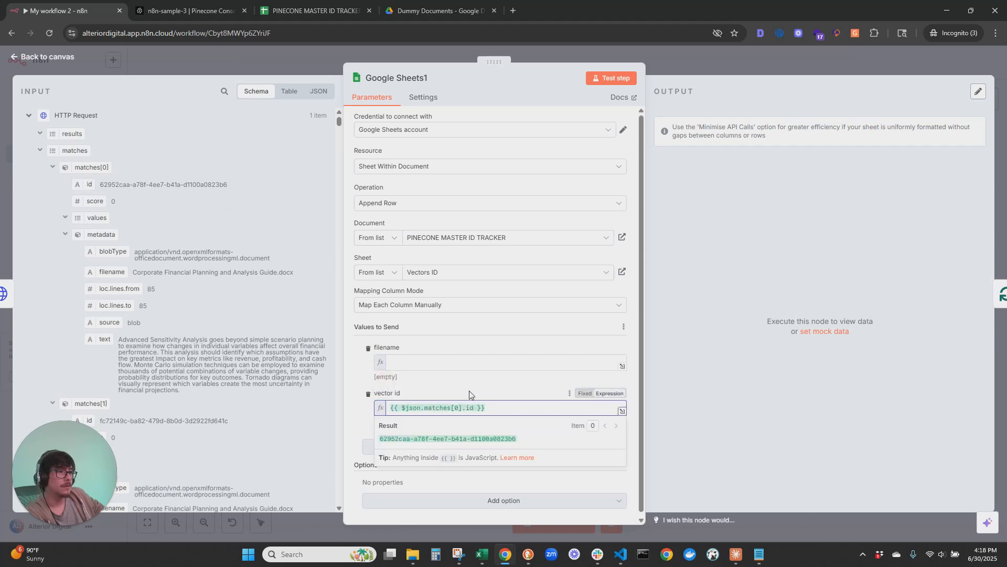
pyautogui.hotkey('ctrl', 'a')
pyautogui.press('BackSpace')
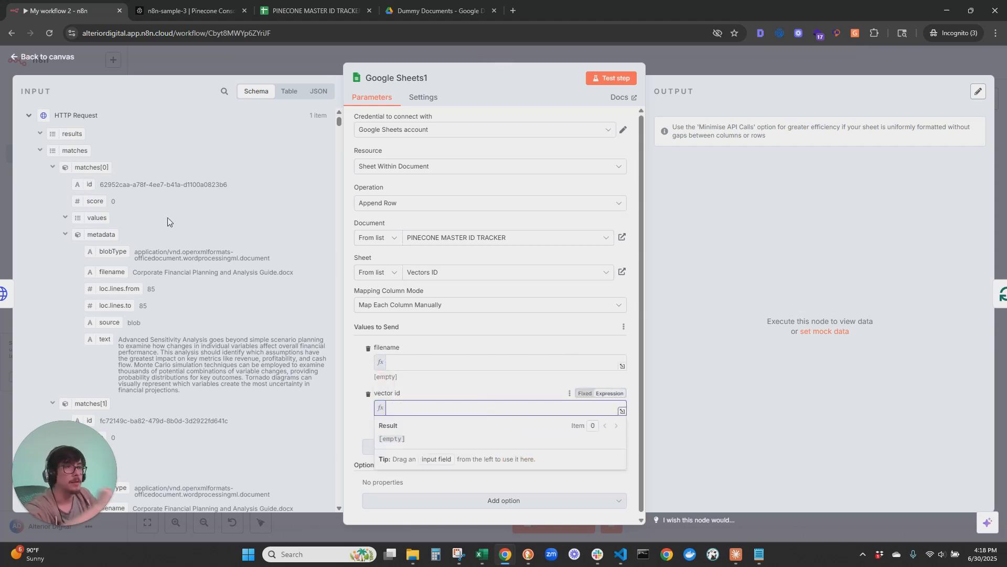
# Step: View the HTTP Request input as JSON, then remove the Google Sheets1 node from the workflow
pyautogui.click(289, 91)
pyautogui.click(320, 92)
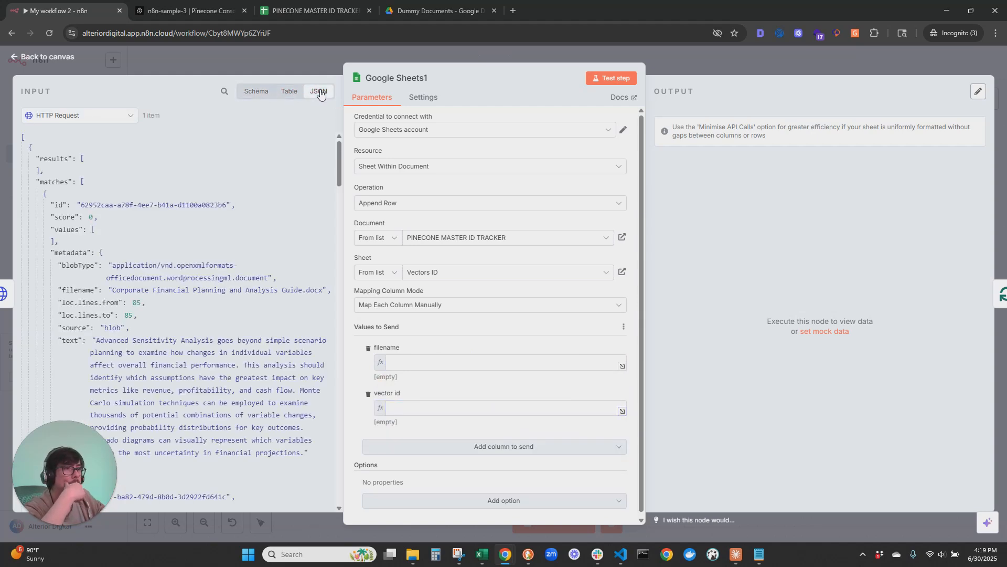
pyautogui.click(256, 93)
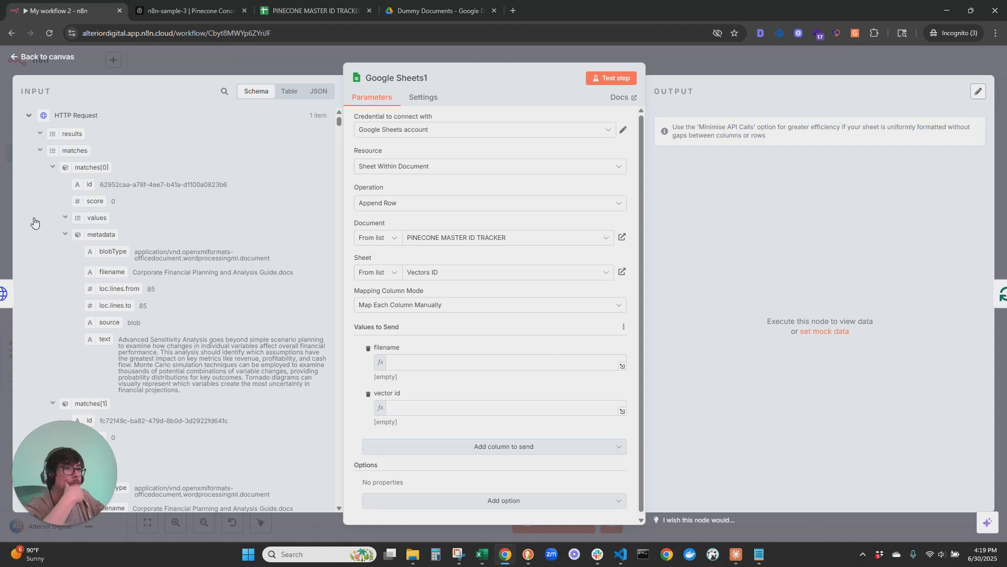
pyautogui.press('Escape')
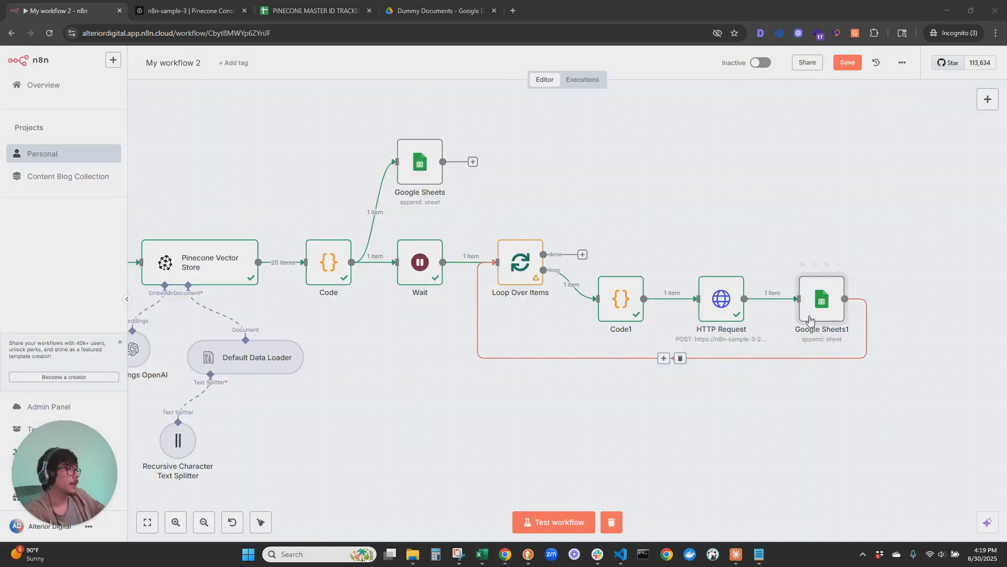
pyautogui.click(828, 265)
# Step: Insert a Code node on the connection from HTTP Request back to Loop Over Items
pyautogui.click(613, 358)
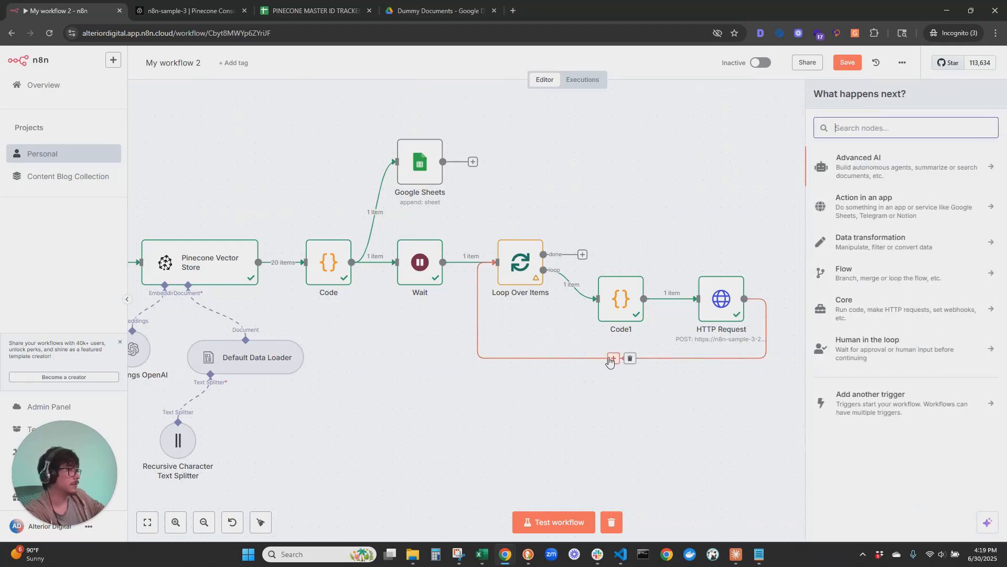
pyautogui.write('code')
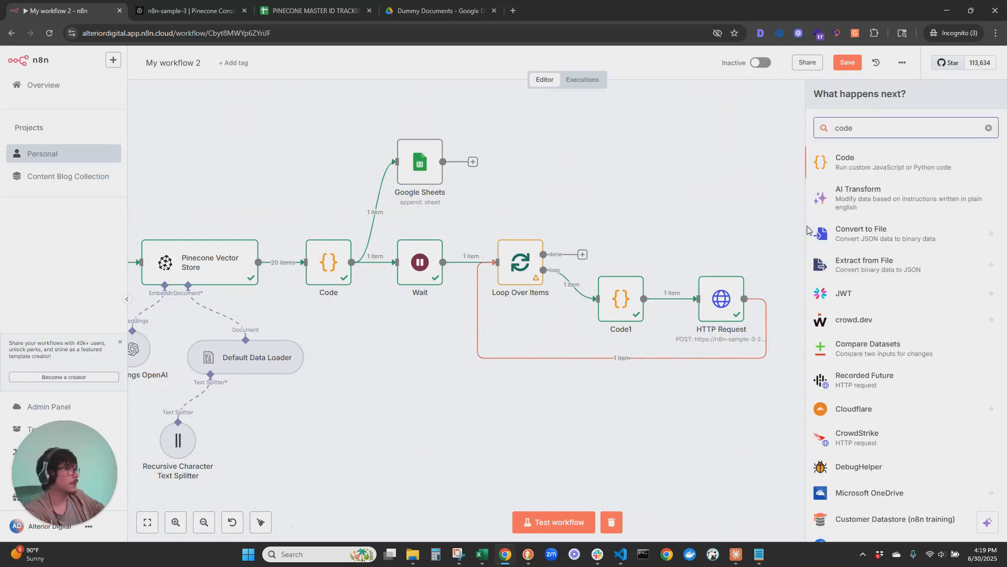
pyautogui.click(887, 161)
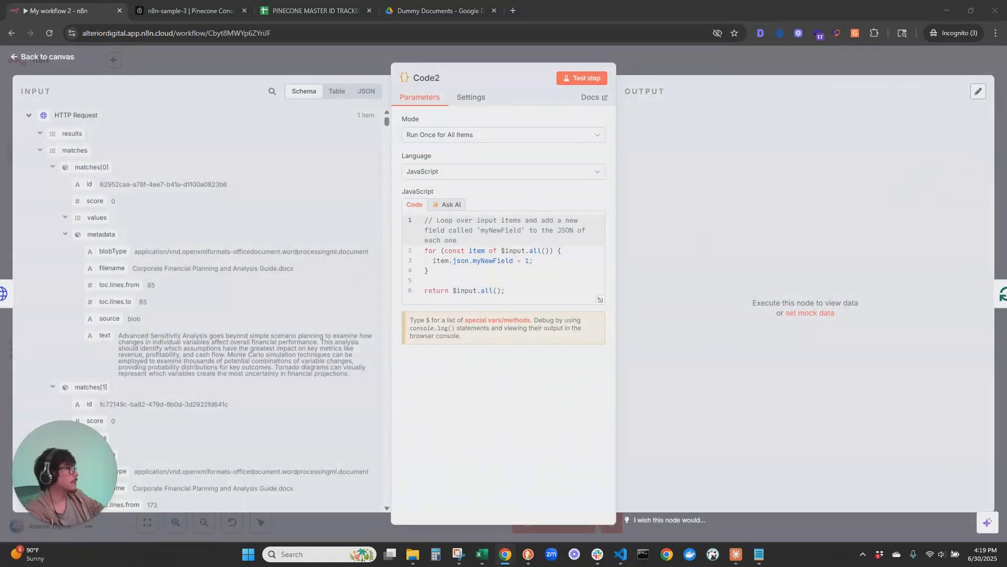
# Step: Replace Code2's default JavaScript with a script returning each Pinecone match's id and metadata filename as separate items, test it, and return to the canvas
pyautogui.click(563, 249)
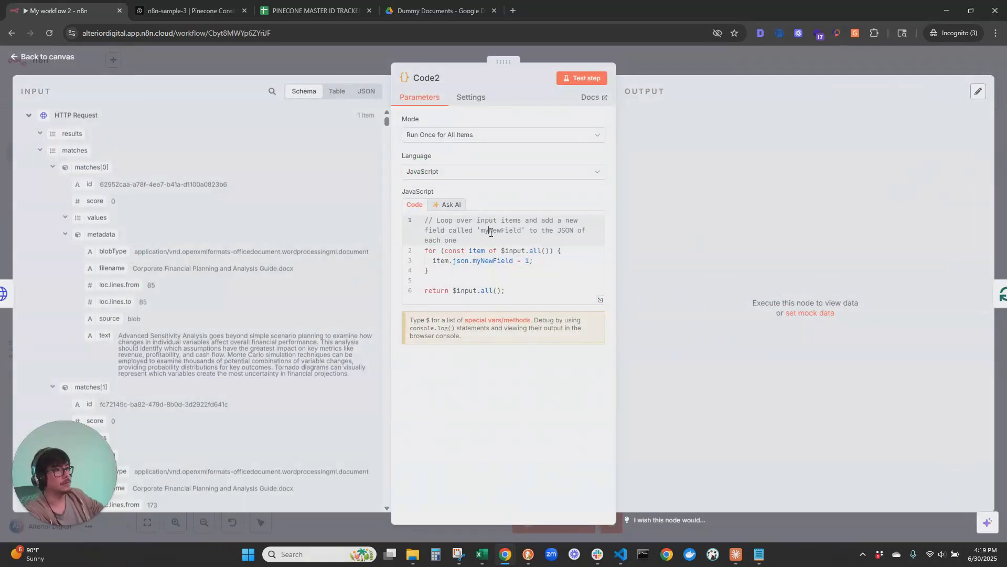
pyautogui.hotkey('ctrl', 'a')
pyautogui.write('// Extract embedding IDs from Pinecone response const inputData = $input.all();  const response = inputData[0]?.json || {}; const matches = response.matches || [];  const embeddingIds = matches.map(match => ({   id: match.id,   filename: match.metadata?.filename }));  return embeddingIds.map(item => ({ json: item }));')
pyautogui.click(582, 78)
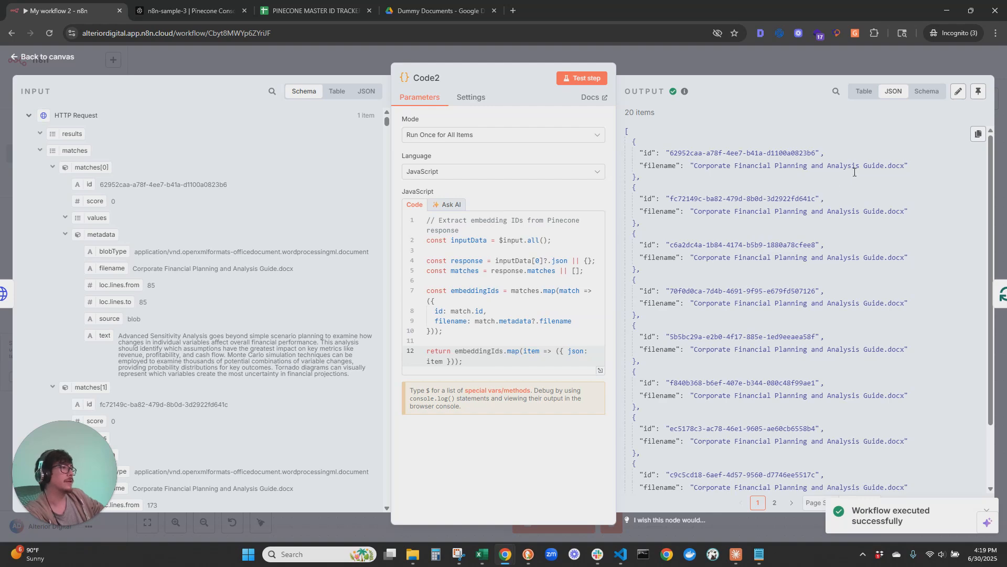
pyautogui.click(37, 57)
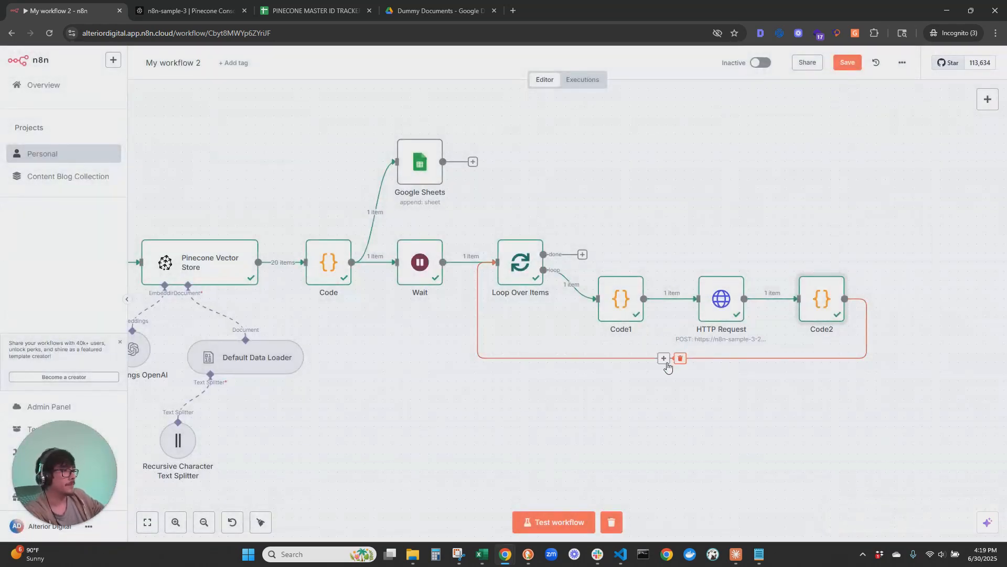
pyautogui.click(665, 360)
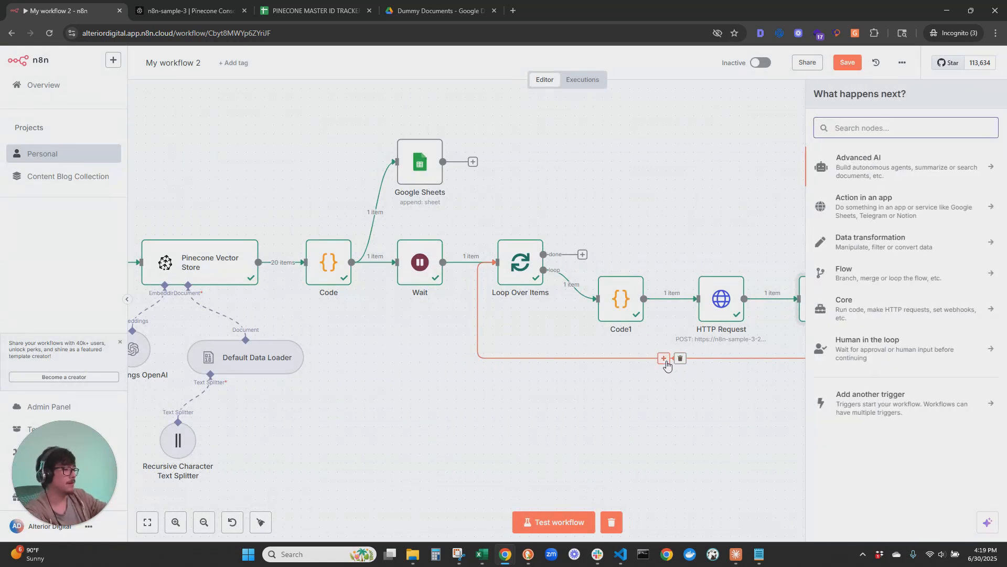
pyautogui.write('google she')
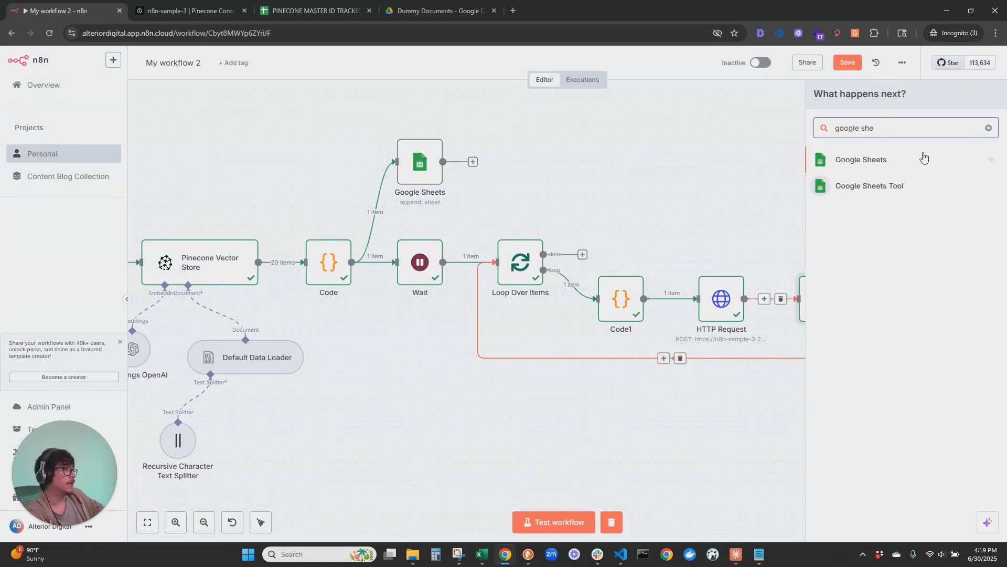
pyautogui.click(866, 164)
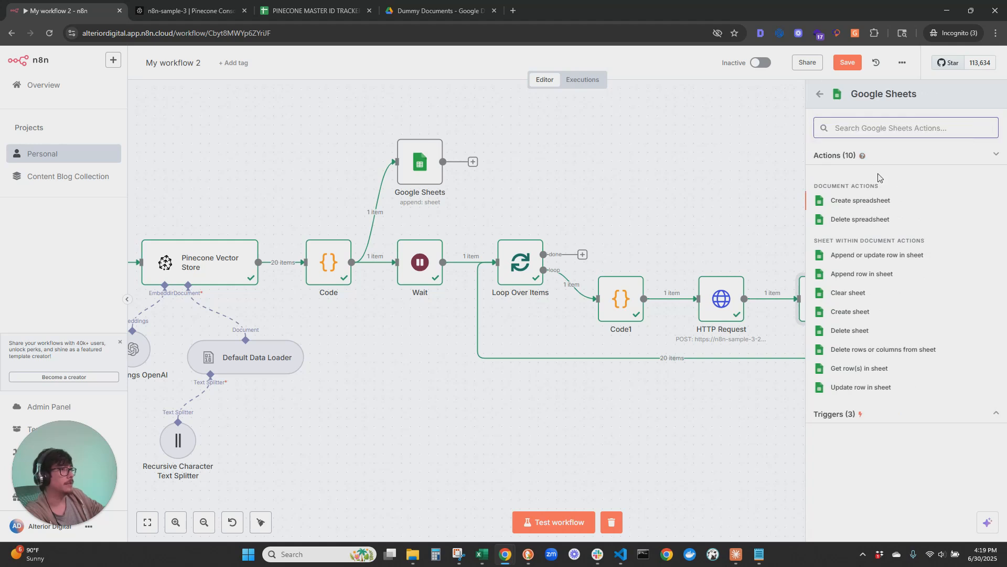
pyautogui.click(749, 398)
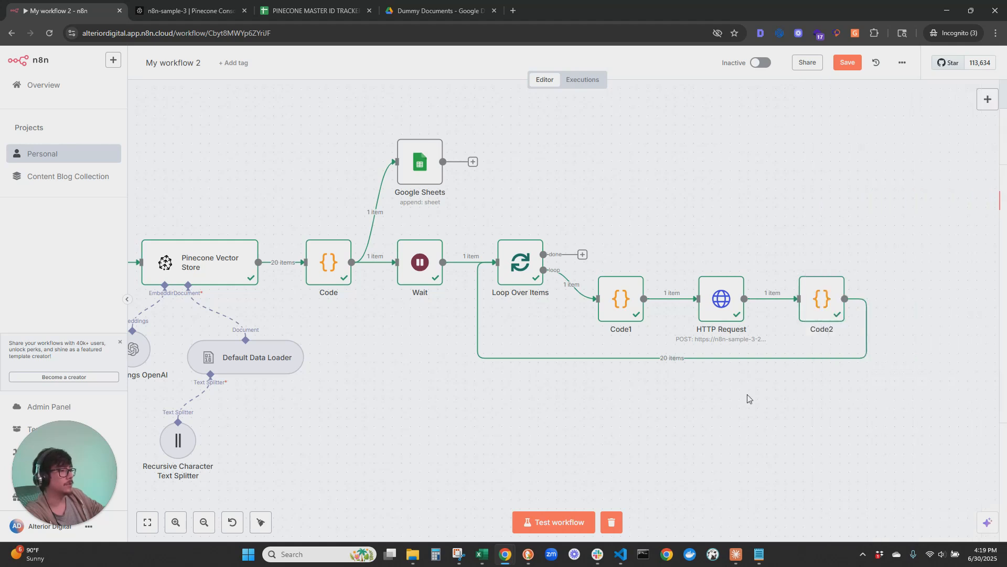
# Step: Examine Code2's script and the id and filename items it outputs, and return to the canvas
pyautogui.doubleClick(813, 300)
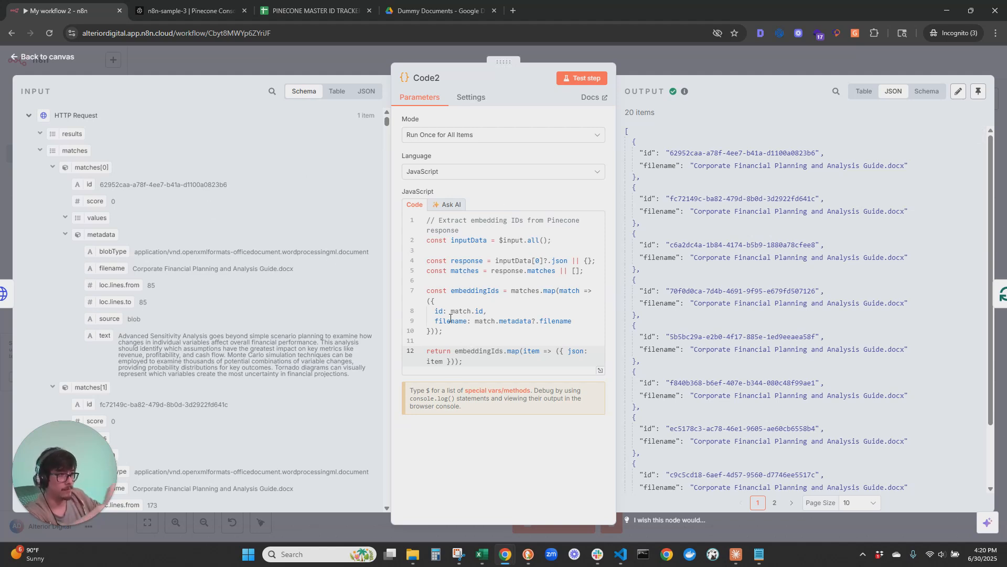
pyautogui.moveTo(452, 309)
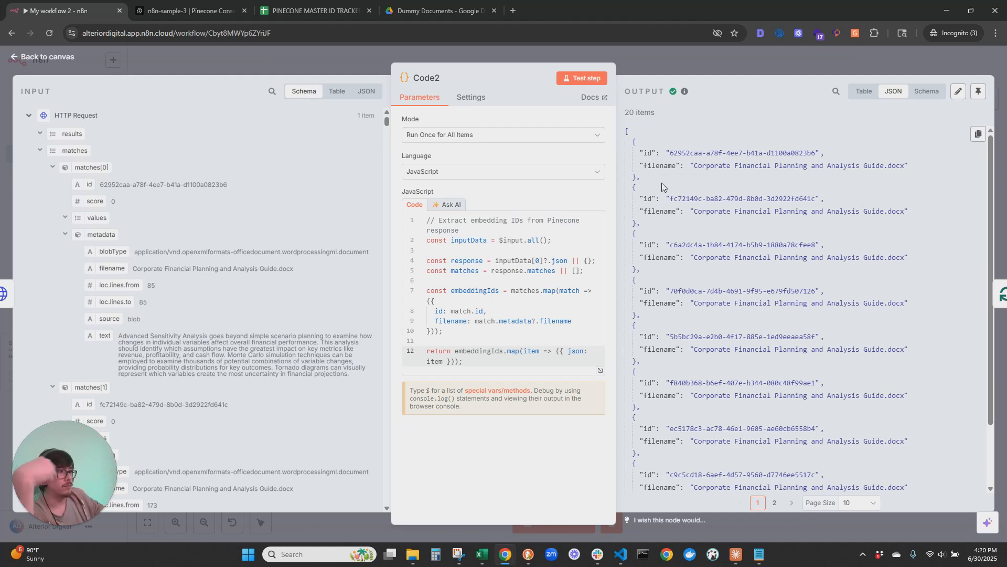
pyautogui.moveTo(652, 166); pyautogui.dragTo(660, 166)
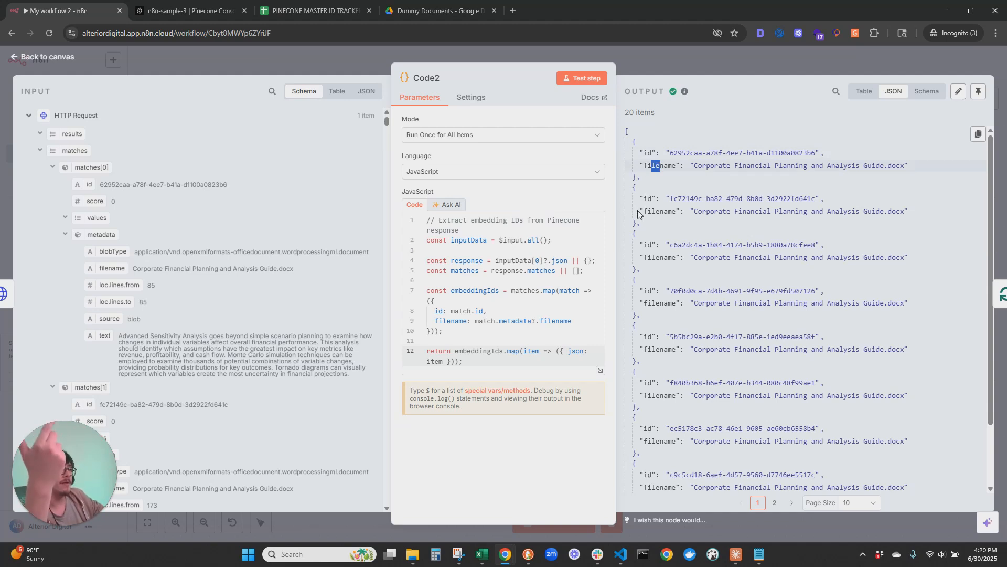
pyautogui.click(667, 195)
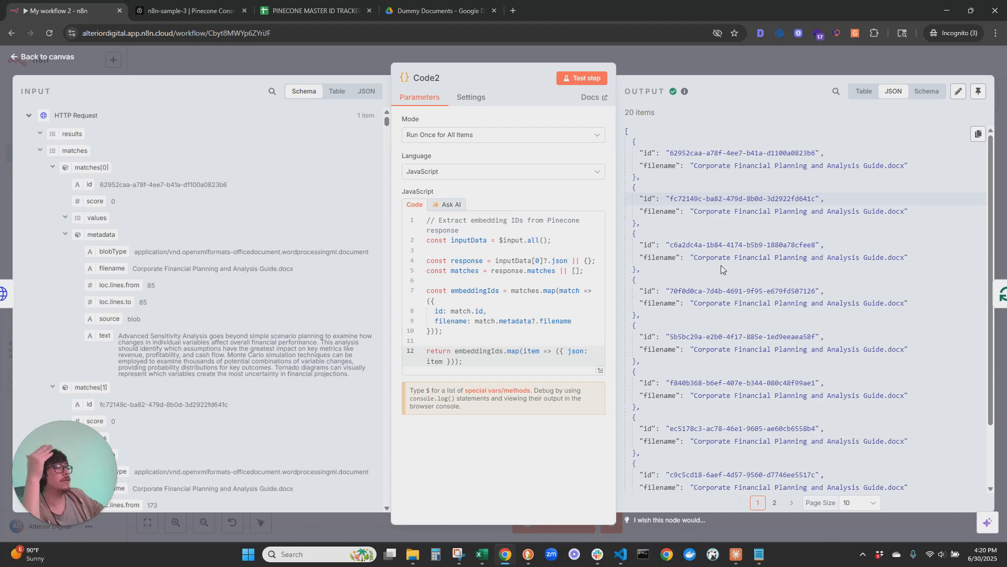
pyautogui.click(32, 57)
# Step: Move the Code1, HTTP Request and Code2 nodes closer together on the canvas and briefly recheck Code2's output
pyautogui.moveTo(814, 295); pyautogui.dragTo(806, 295)
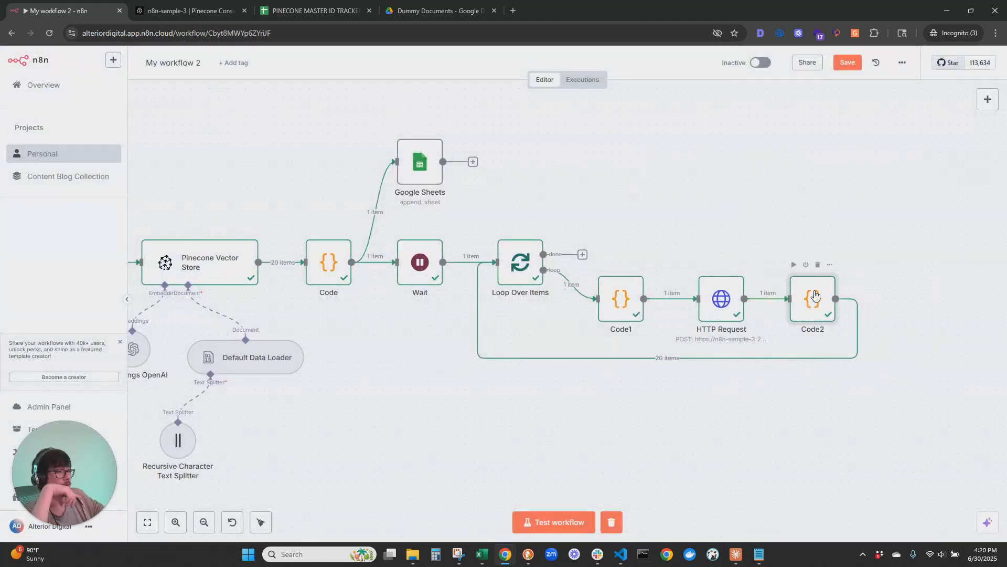
pyautogui.moveTo(718, 299); pyautogui.dragTo(701, 299)
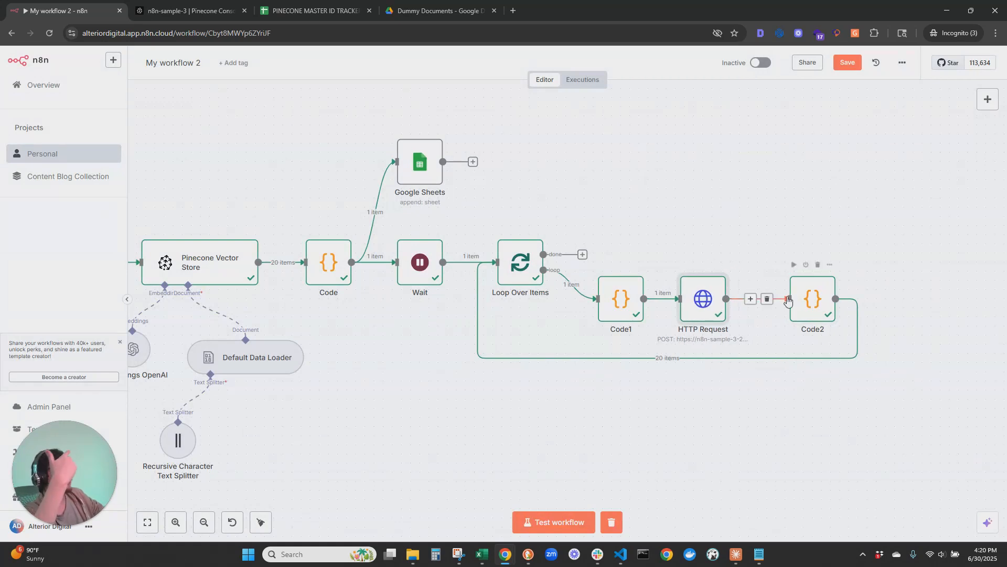
pyautogui.moveTo(625, 295); pyautogui.dragTo(617, 293)
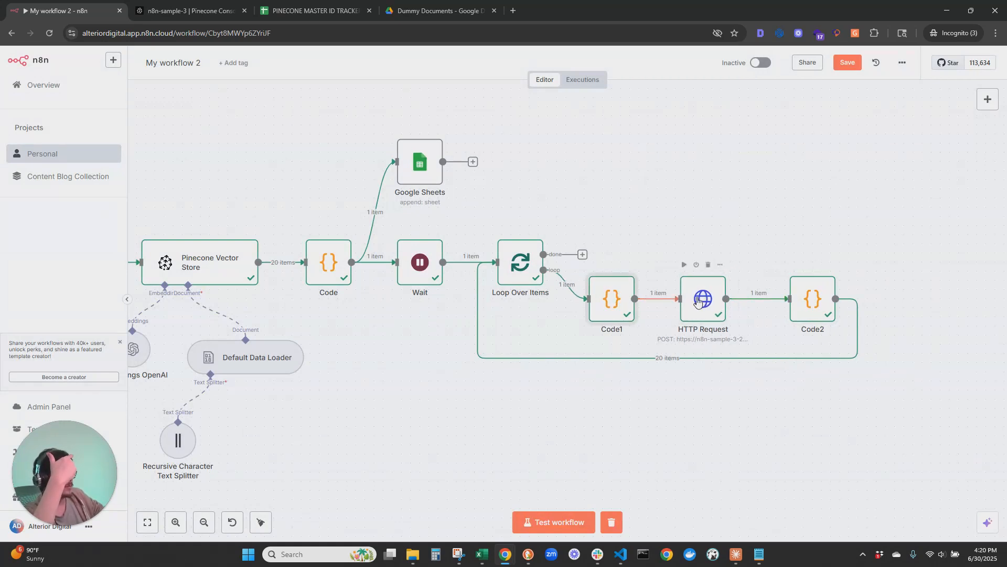
pyautogui.moveTo(694, 300); pyautogui.dragTo(685, 298)
pyautogui.moveTo(799, 302); pyautogui.dragTo(765, 300)
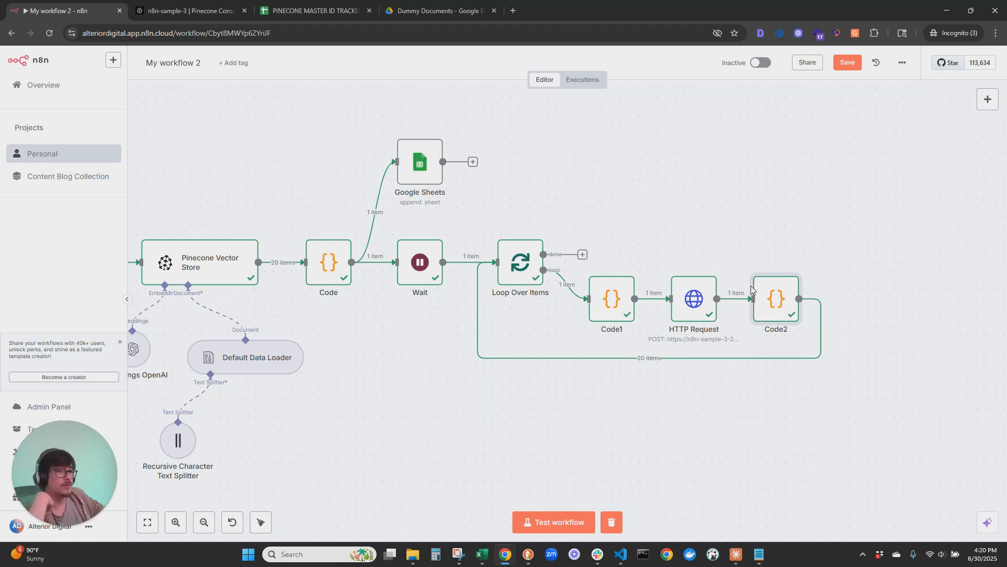
pyautogui.doubleClick(774, 289)
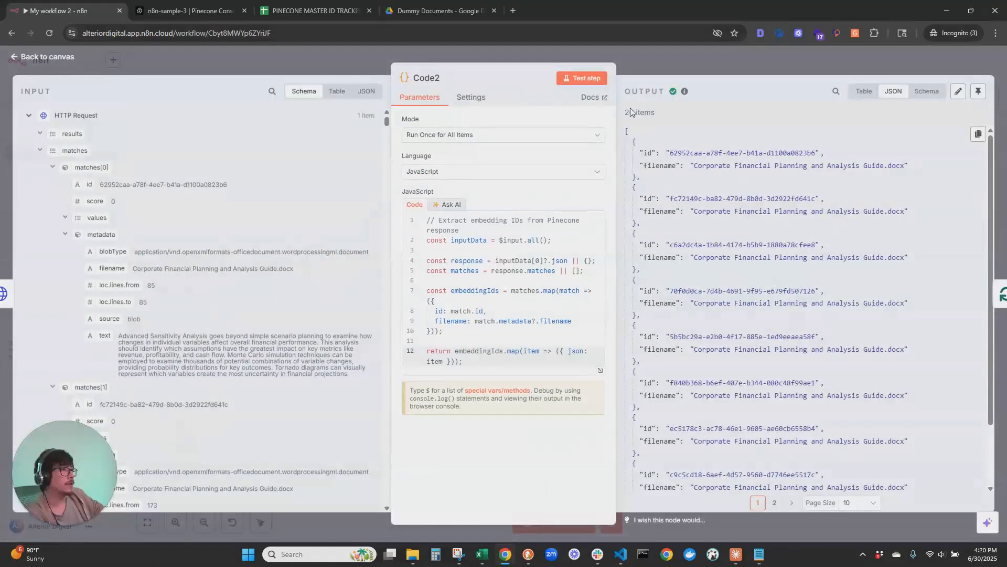
pyautogui.press('Escape')
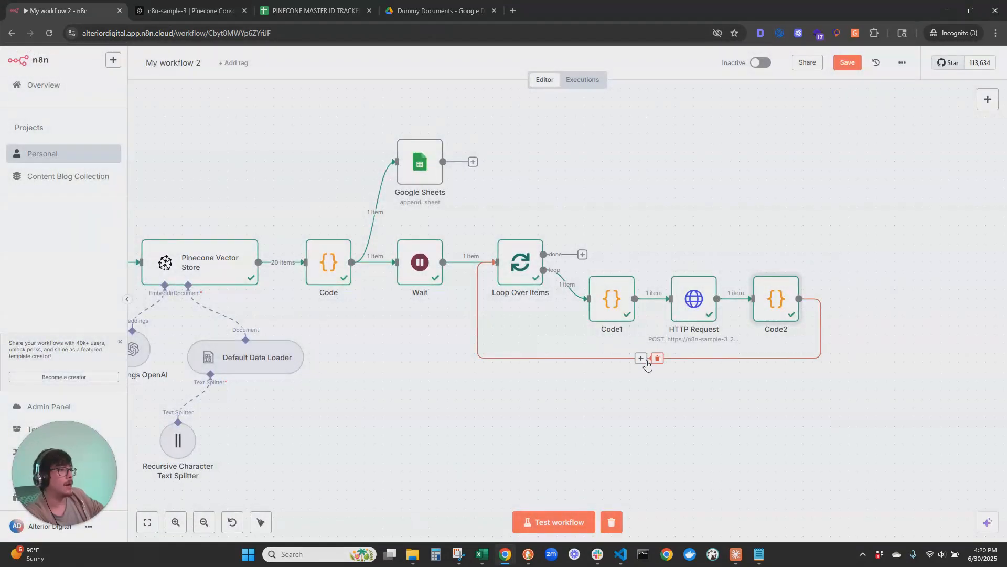
# Step: Insert a Google Sheets append row node on the connection from Code2 back to Loop Over Items
pyautogui.click(641, 358)
pyautogui.write('google she')
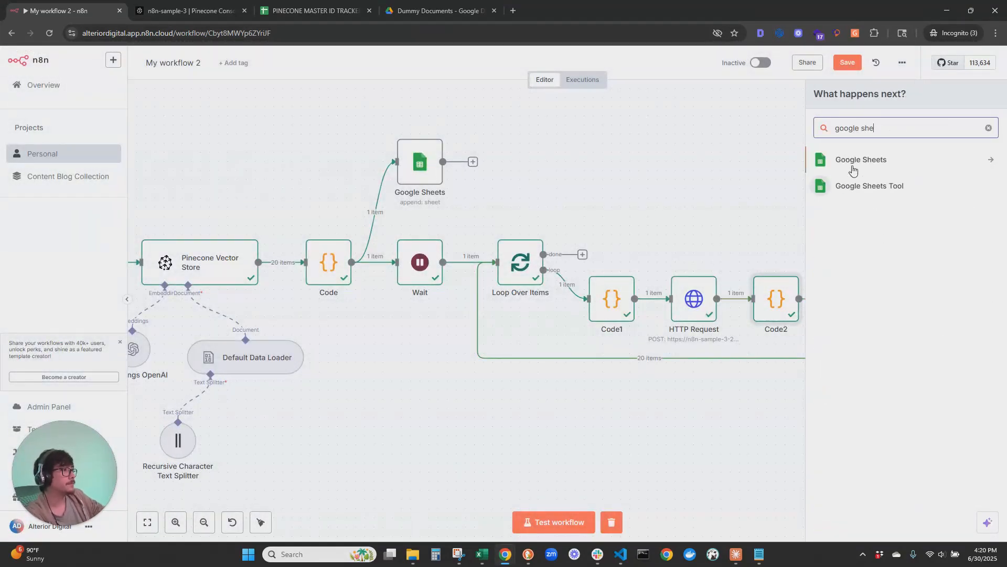
pyautogui.click(853, 171)
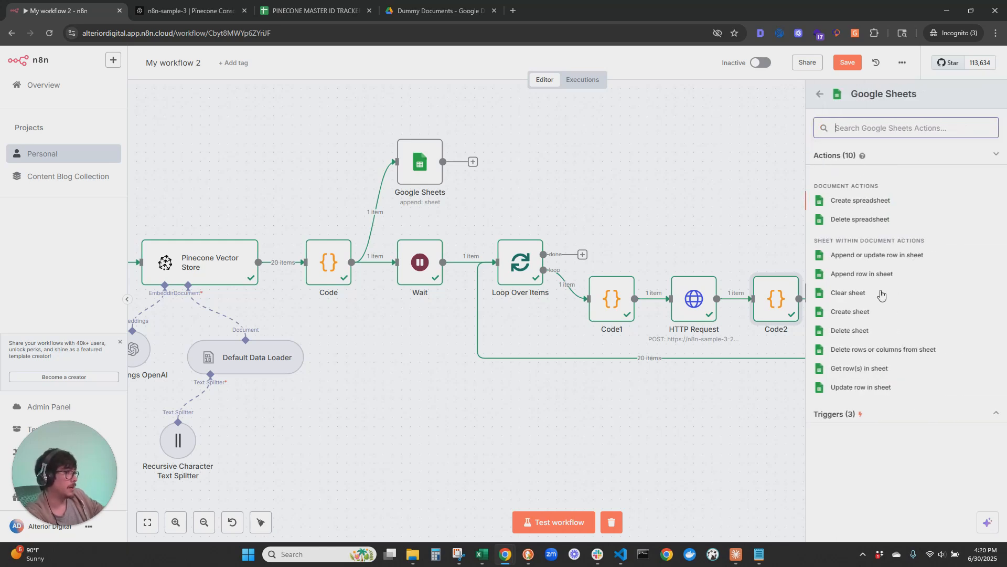
pyautogui.click(874, 276)
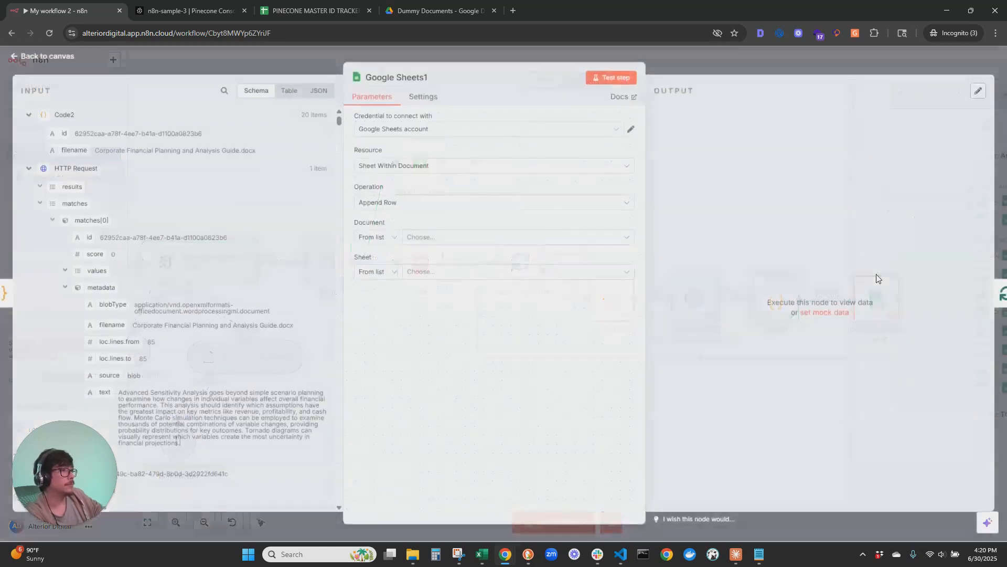
# Step: Set the document to PINECONE MASTER ID TRACKER and the sheet to Vectors ID, and remove the deleted column from the values to send
pyautogui.click(441, 237)
pyautogui.write('pinecon')
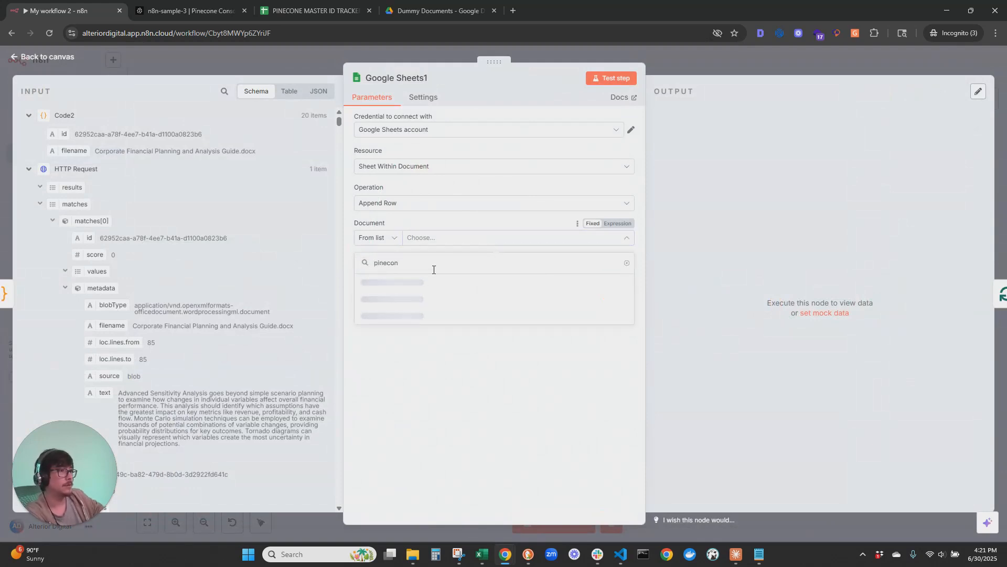
pyautogui.click(383, 285)
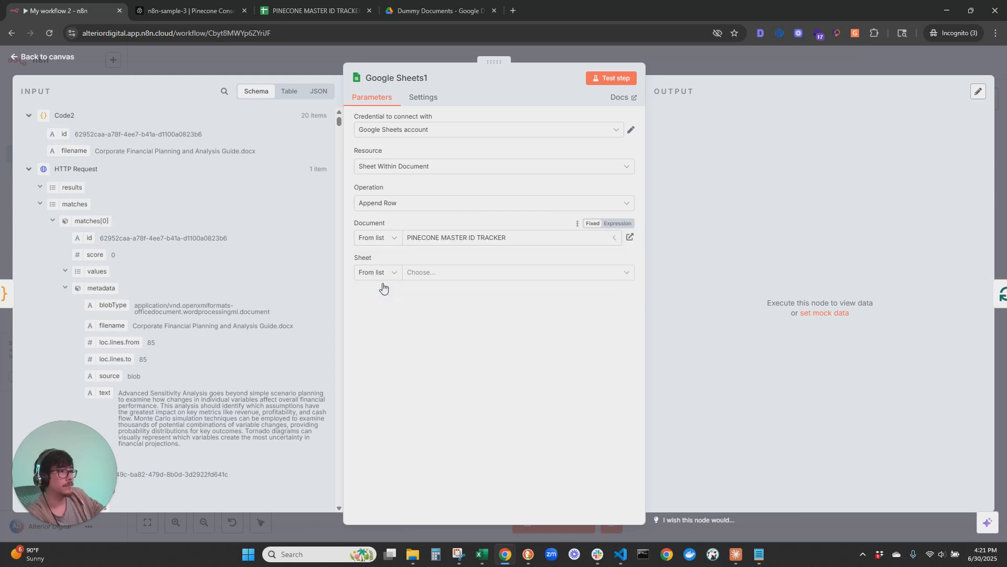
pyautogui.click(421, 275)
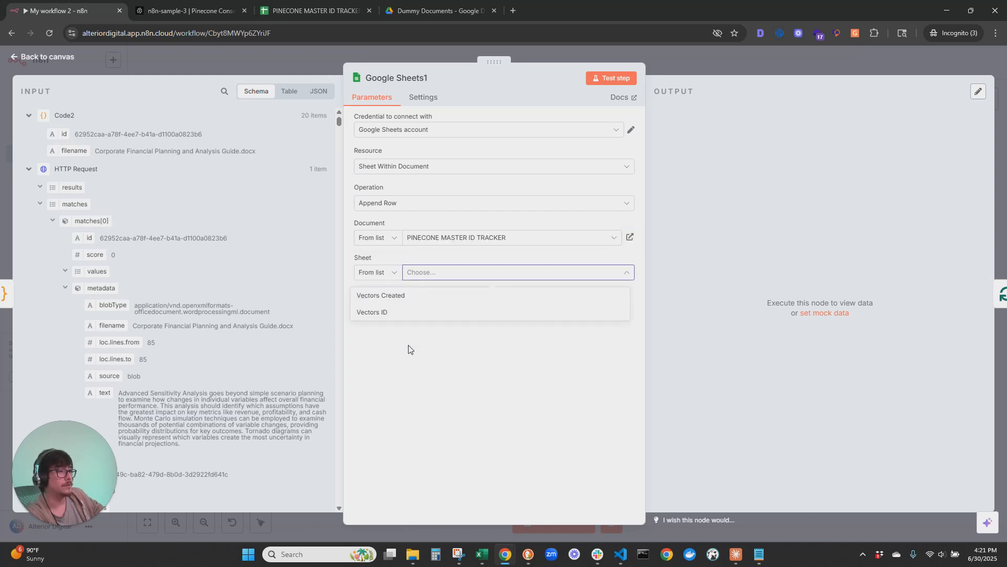
pyautogui.click(377, 313)
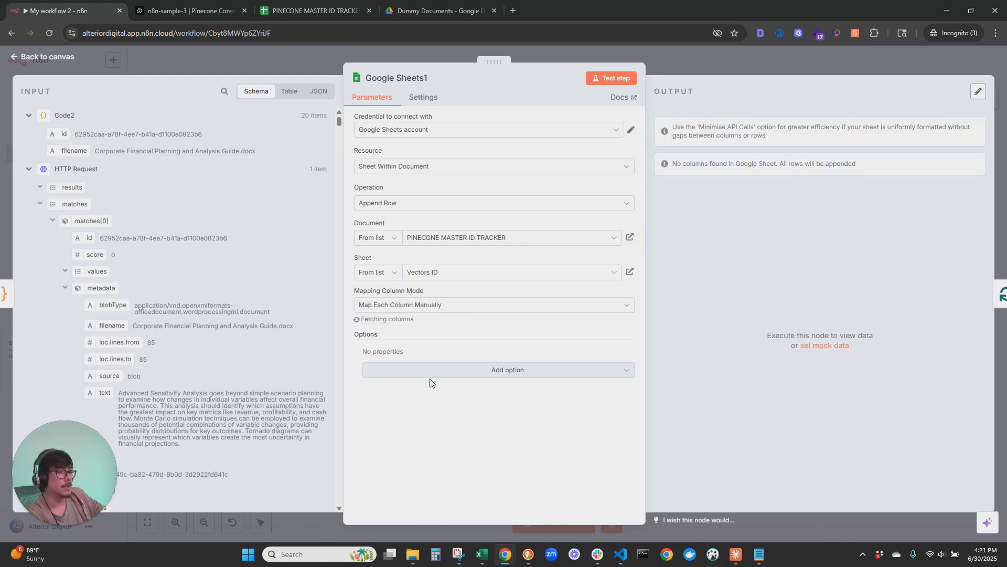
pyautogui.click(368, 417)
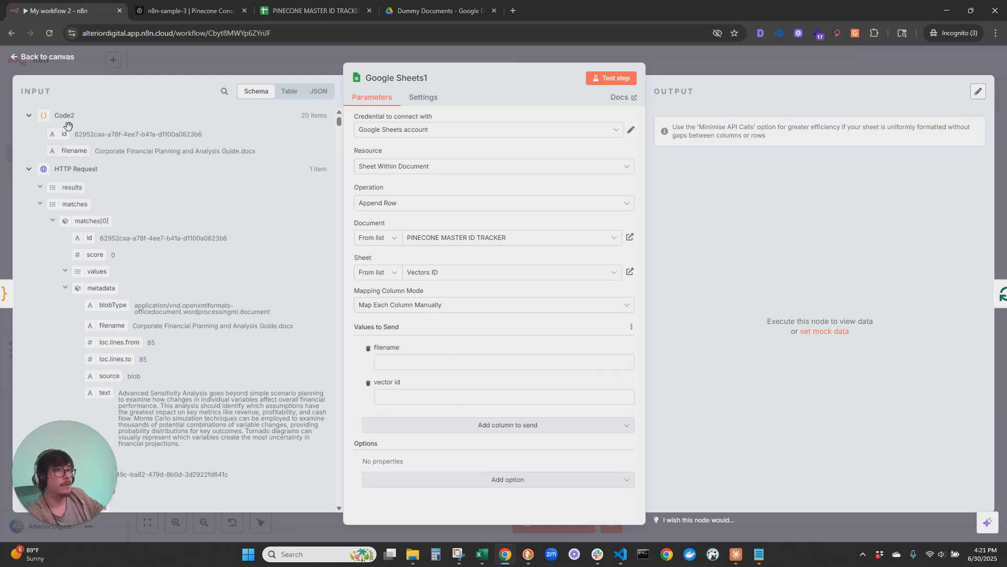
# Step: Examine Code2's items in the Google Sheets1 input, comparing the JSON and schema views
pyautogui.click(316, 92)
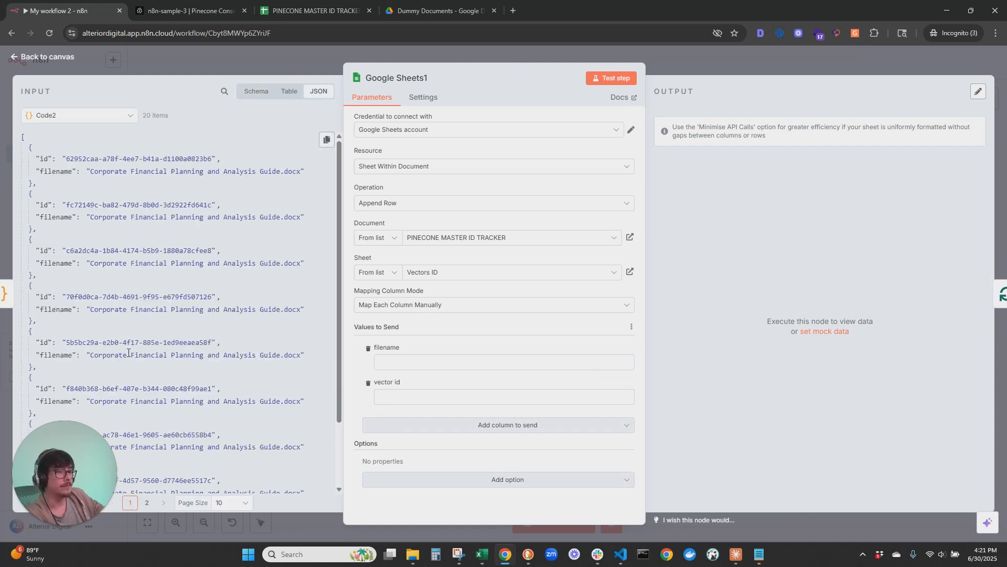
pyautogui.scroll(-2, 174, 330)
pyautogui.scroll(2, 183, 309)
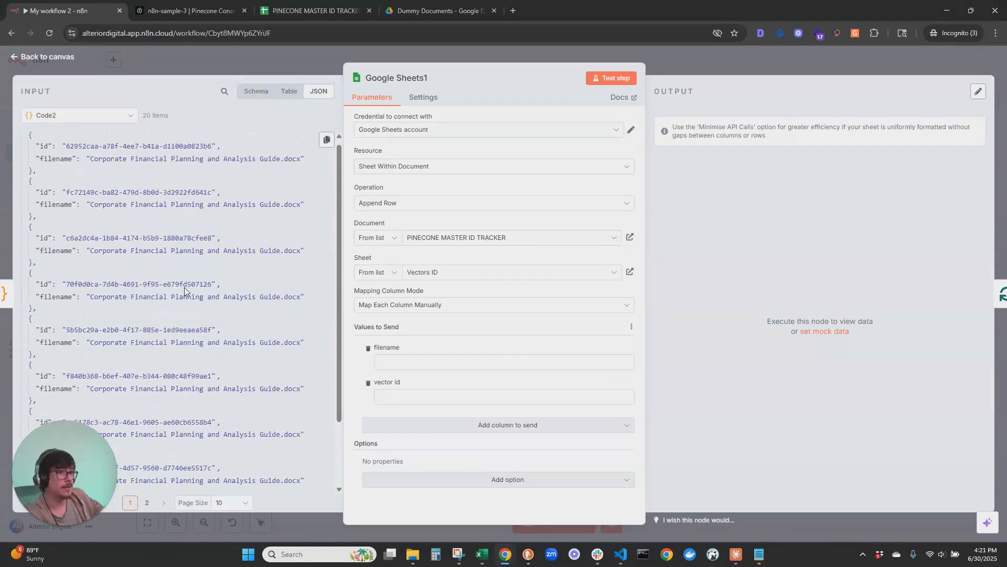
pyautogui.click(261, 93)
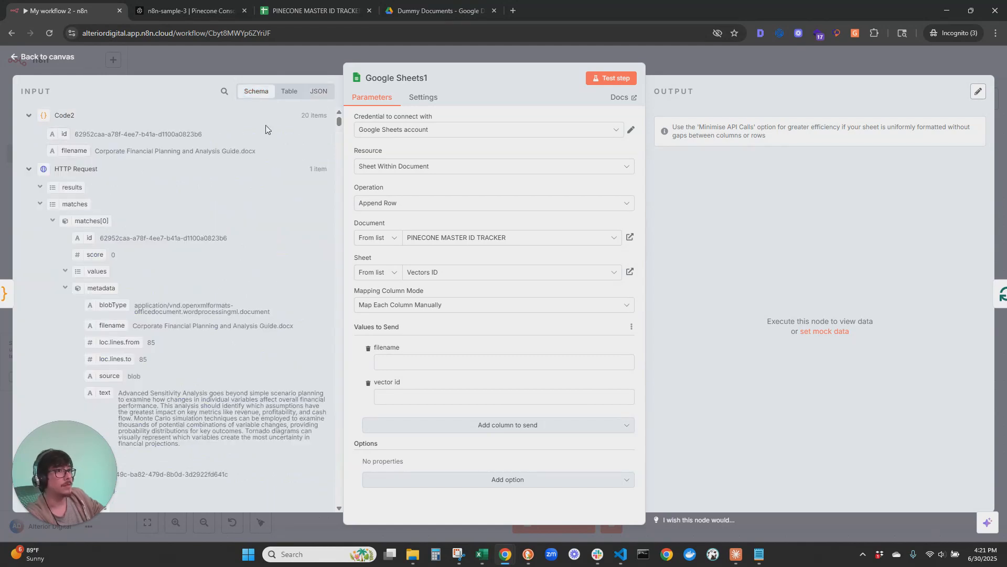
pyautogui.click(318, 92)
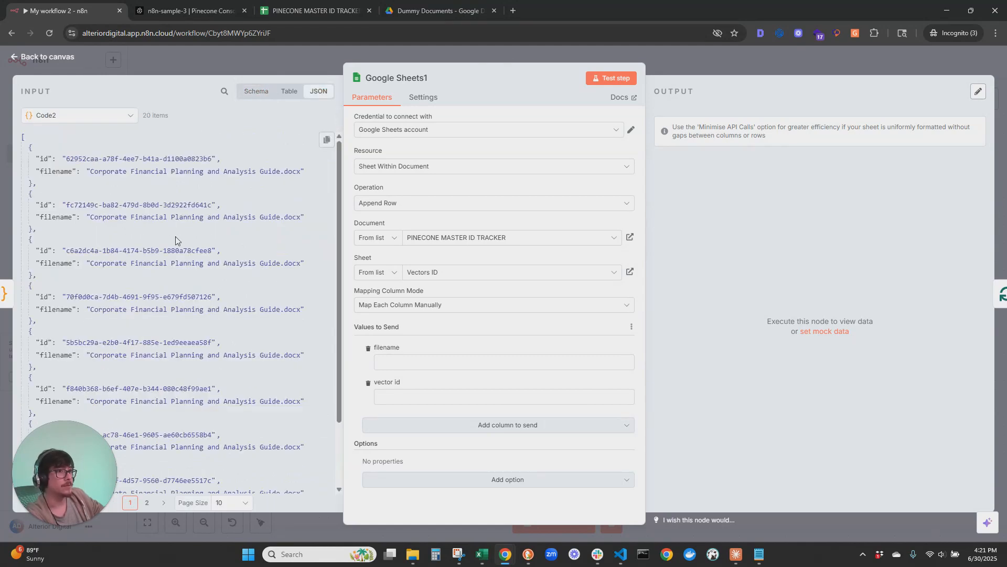
# Step: From Code2's input schema, map filename to {{ $json.filename }} and vector id to {{ $json.id }}
pyautogui.click(260, 92)
pyautogui.moveTo(73, 135); pyautogui.dragTo(437, 364)
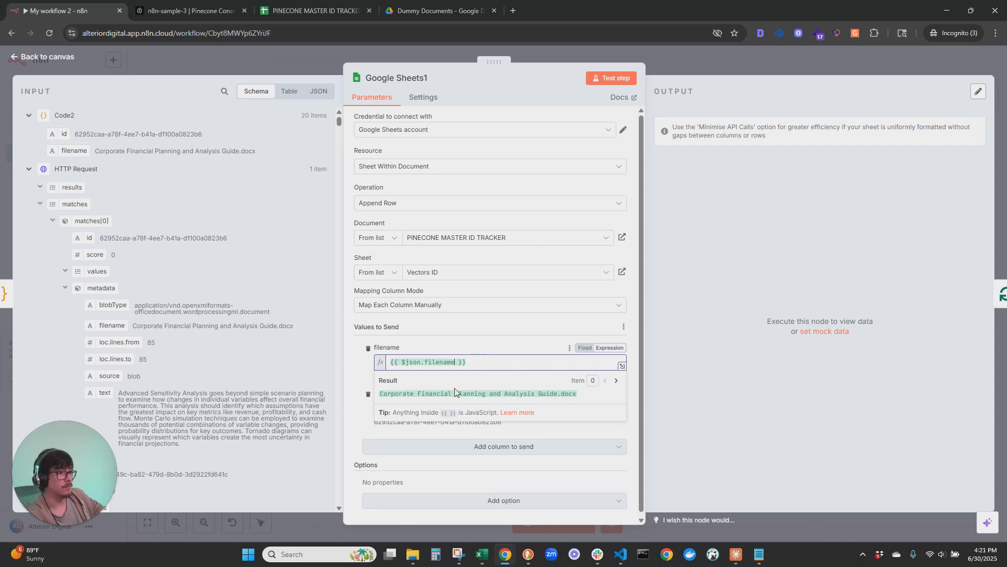
pyautogui.click(625, 427)
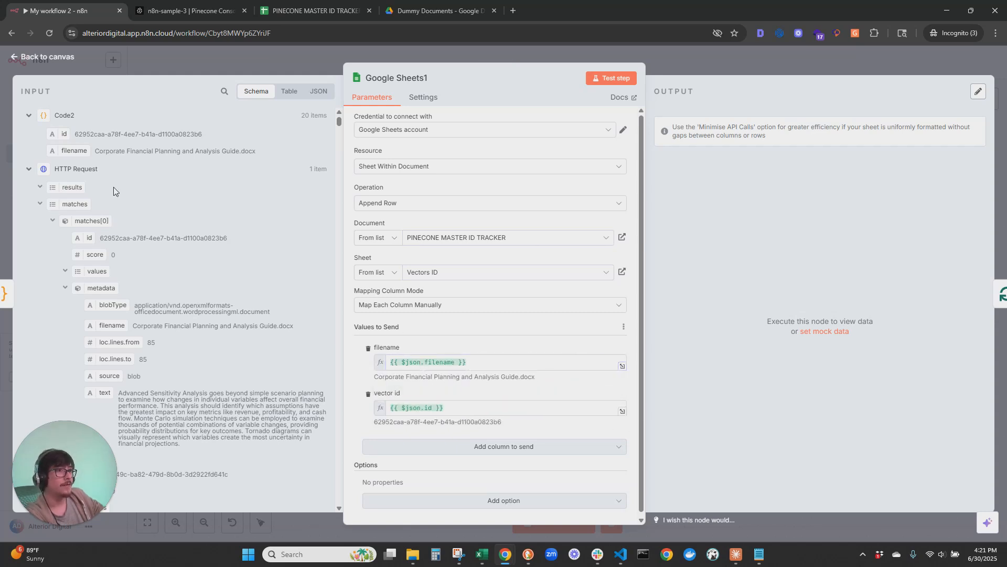
# Step: Try mapping filename to {{ $('HTTP Request').item.json.matches[0].metadata.filename }}, clear it, and restore {{ $json.filename }} from Code2
pyautogui.tripleClick(492, 362)
pyautogui.press('BackSpace')
pyautogui.moveTo(112, 326); pyautogui.dragTo(423, 365)
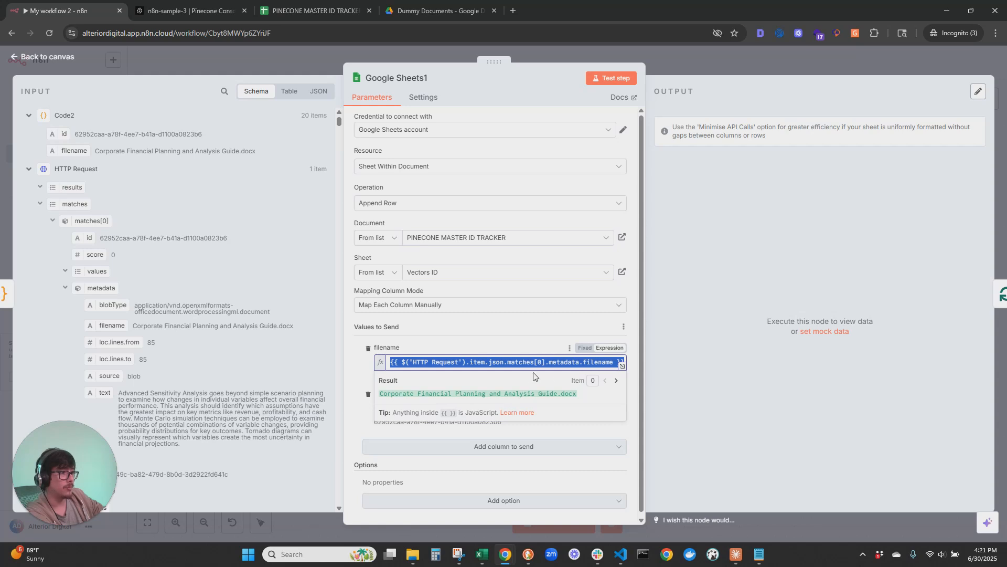
pyautogui.moveTo(541, 361); pyautogui.dragTo(545, 361)
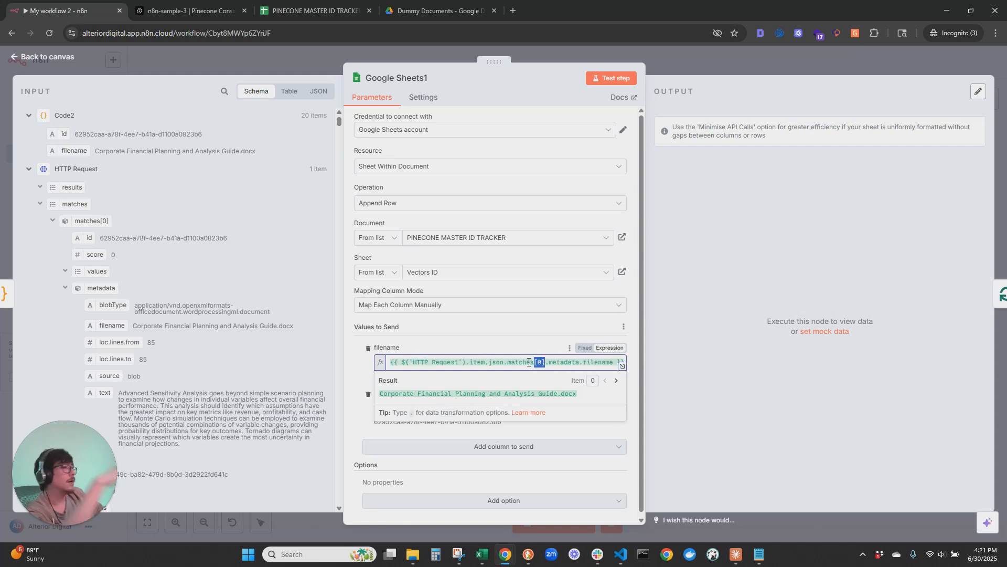
pyautogui.click(455, 360)
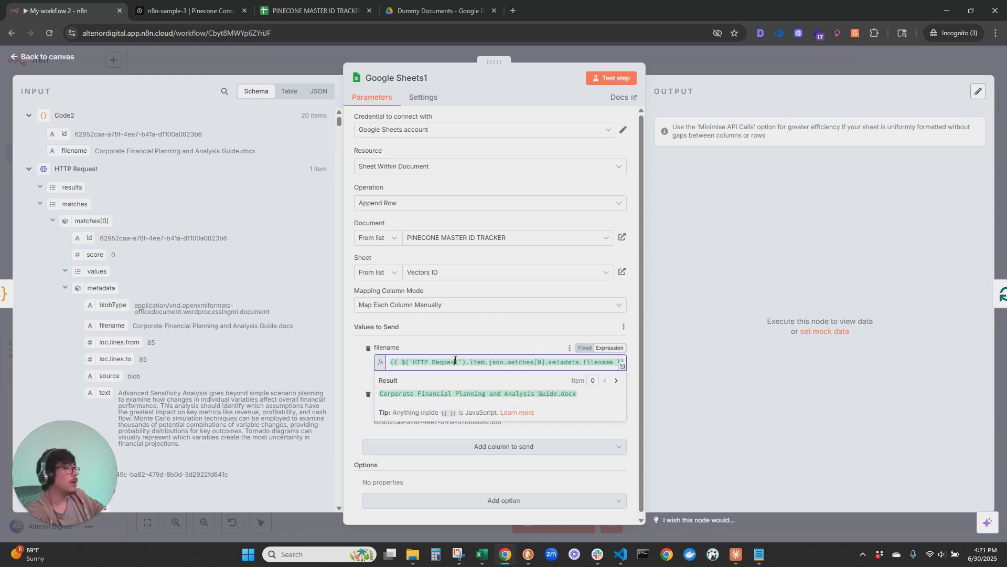
pyautogui.hotkey('ctrl', 'a')
pyautogui.press('BackSpace')
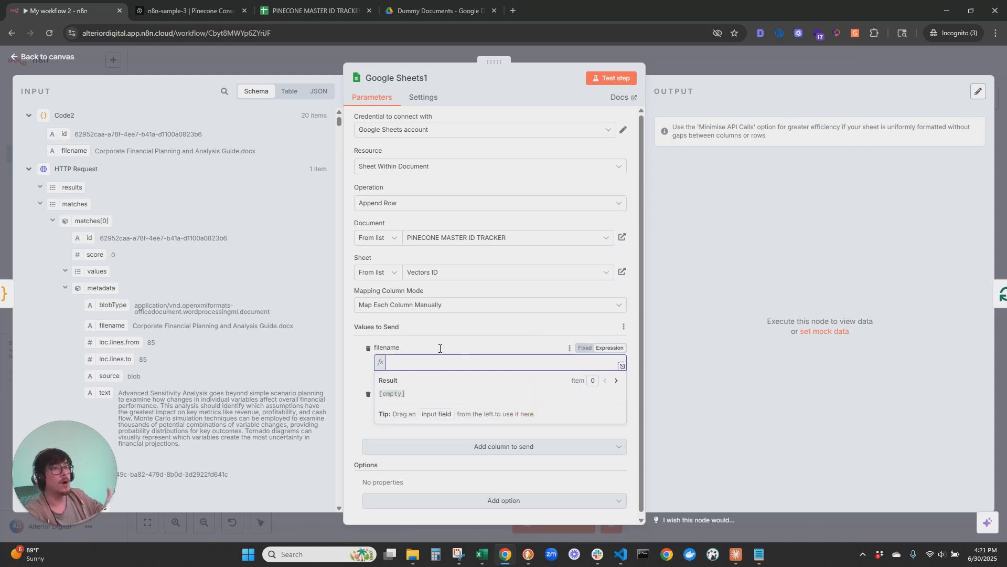
pyautogui.moveTo(66, 150); pyautogui.dragTo(472, 362)
pyautogui.click(630, 437)
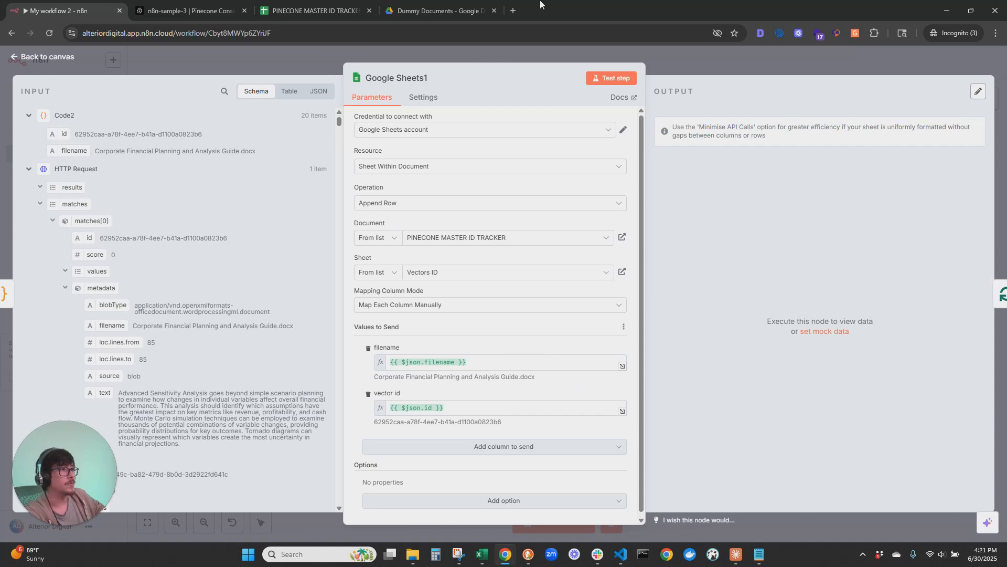
# Step: Test the Google Sheets1 node and switch to the Vectors ID sheet of the PINECONE MASTER ID TRACKER spreadsheet
pyautogui.click(610, 78)
pyautogui.click(331, 11)
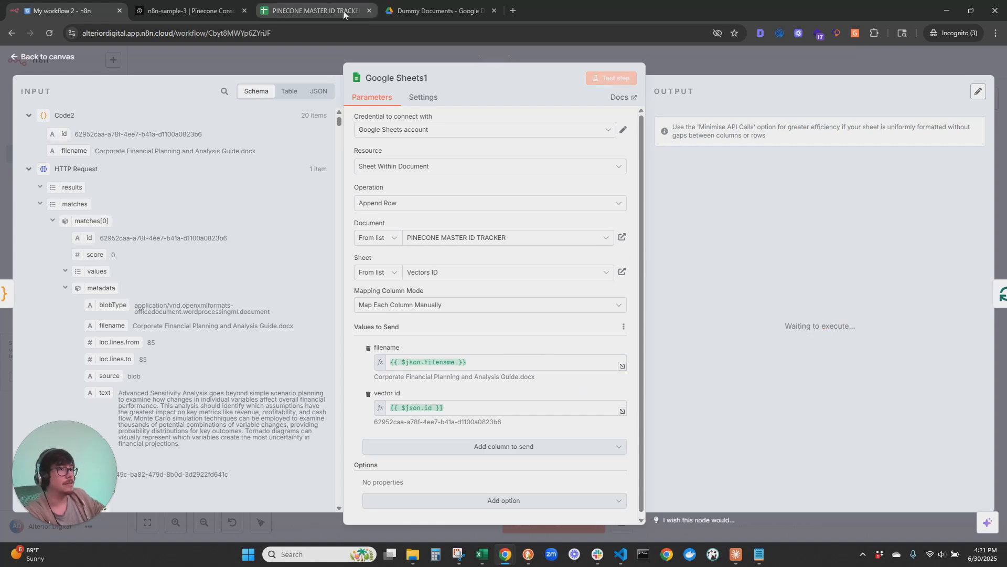
pyautogui.click(182, 532)
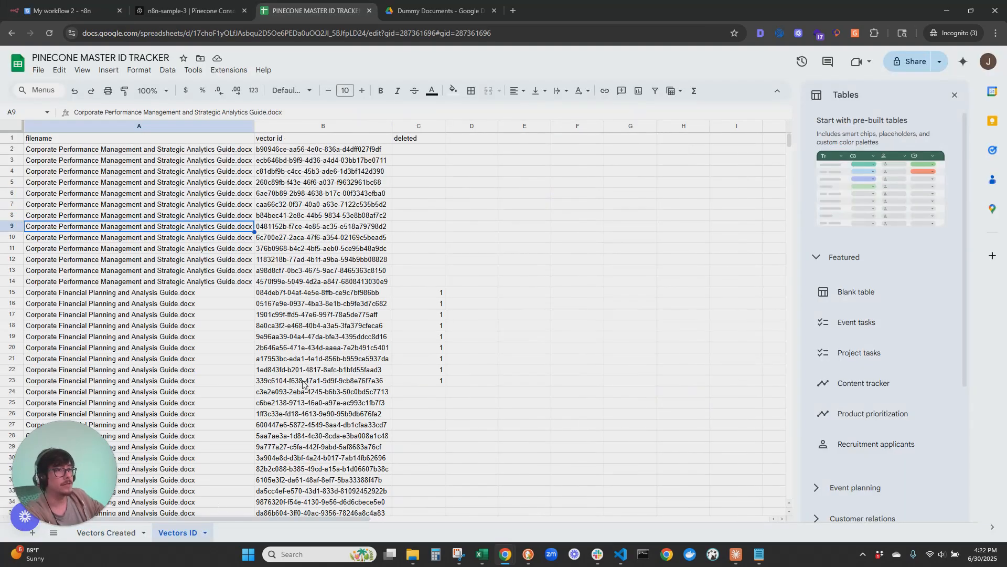
# Step: Clear all logged rows beneath the header in the Vectors ID sheet, covering the filename, vector id and deleted columns (A2:C63)
pyautogui.scroll(-5, 388, 319)
pyautogui.scroll(5, 536, 265)
pyautogui.scroll(-10, 530, 266)
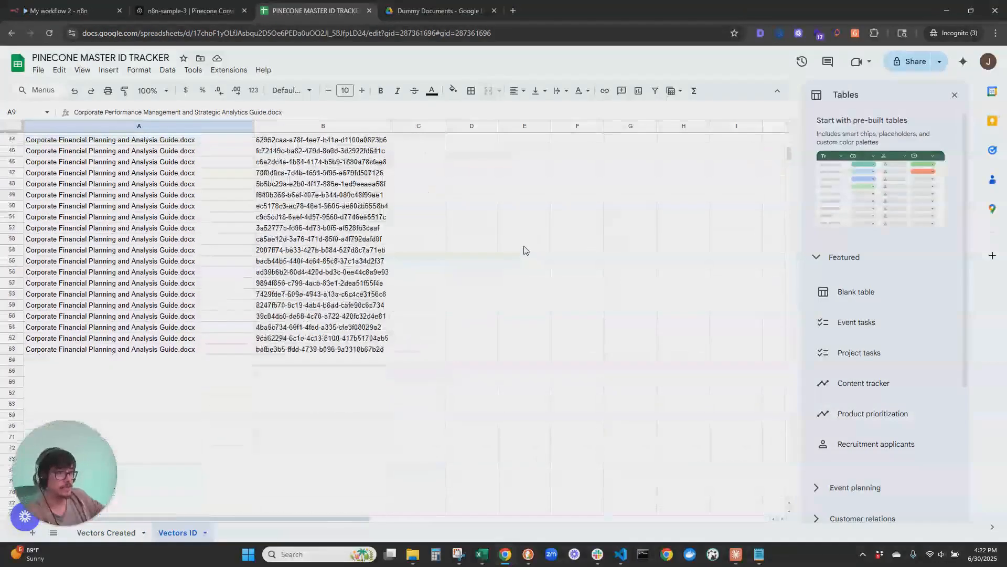
pyautogui.scroll(10, 507, 267)
pyautogui.click(221, 160)
pyautogui.press('Up')
pyautogui.press('Up')
pyautogui.press('Down')
pyautogui.hotkey('ctrl', 'shift', 'Down')
pyautogui.hotkey('shift', 'Right')
pyautogui.hotkey('shift', 'Right')
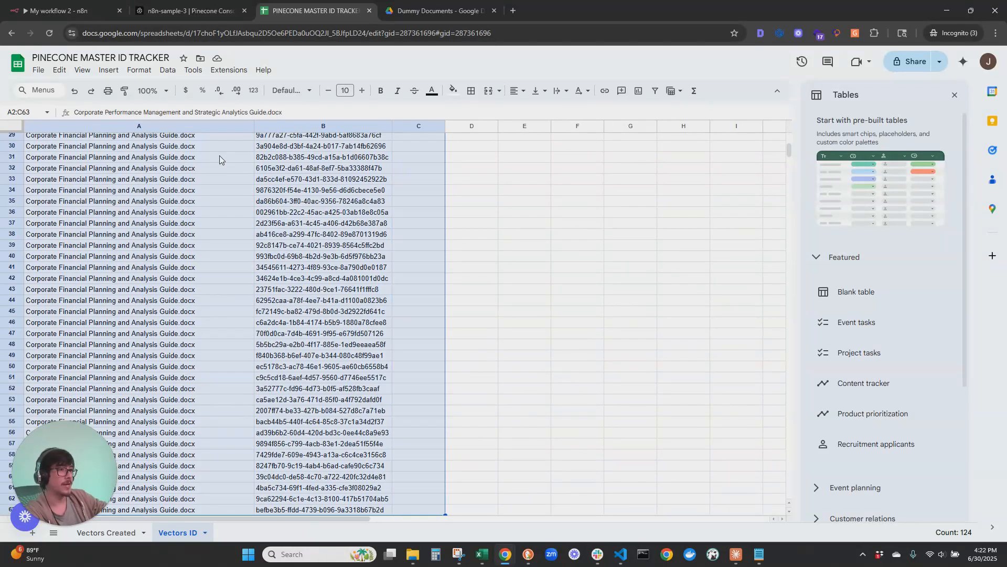
pyautogui.press('Delete')
pyautogui.hotkey('ctrl', 'Home')
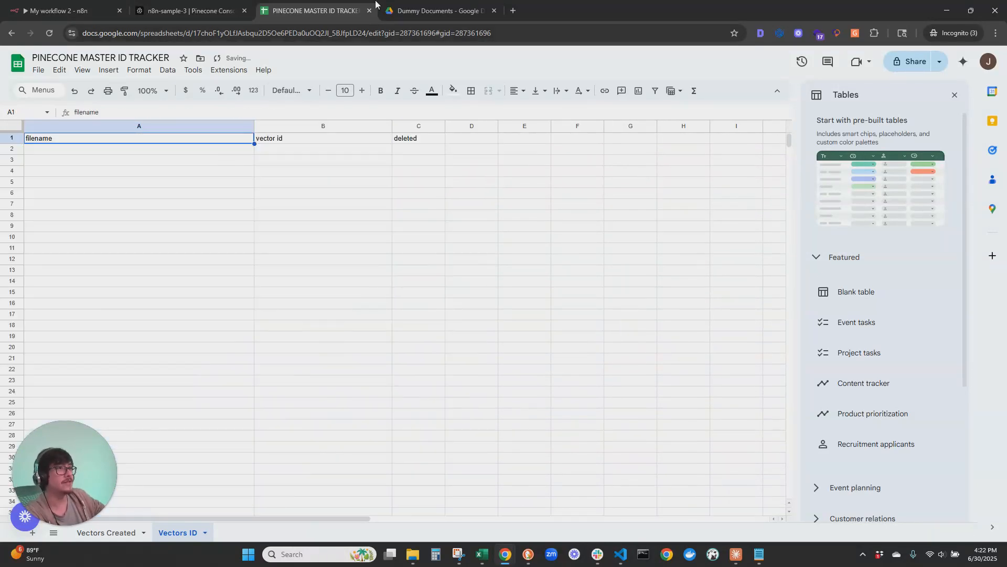
# Step: Rerun the Google Sheets1 node test in n8n and check the appended rows in the Vectors ID sheet
pyautogui.click(74, 11)
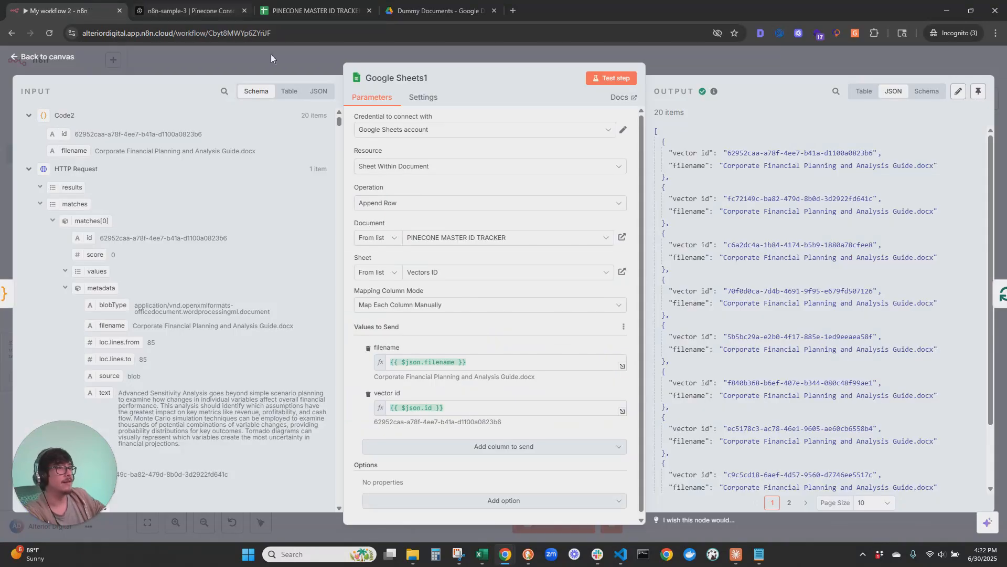
pyautogui.click(623, 81)
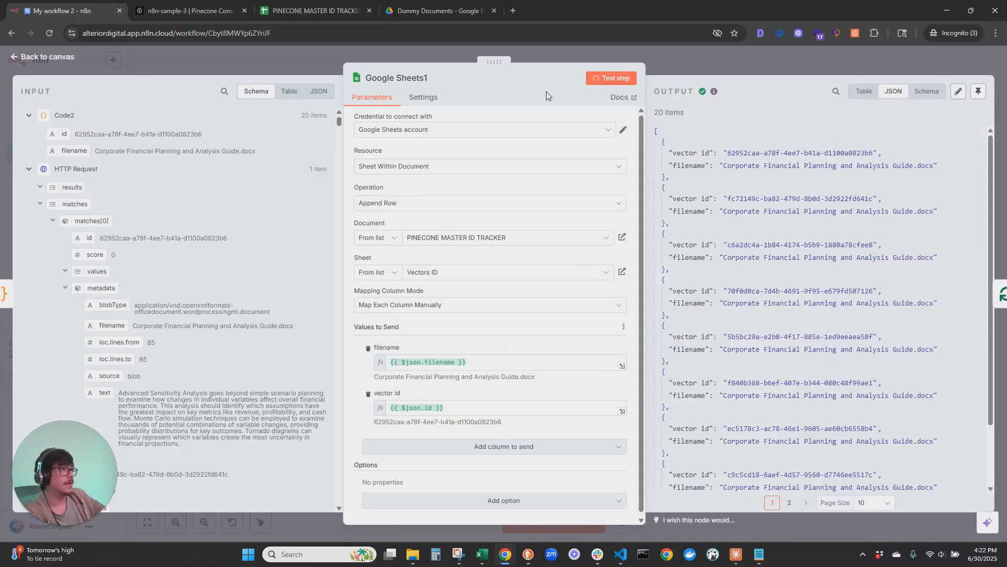
pyautogui.click(291, 11)
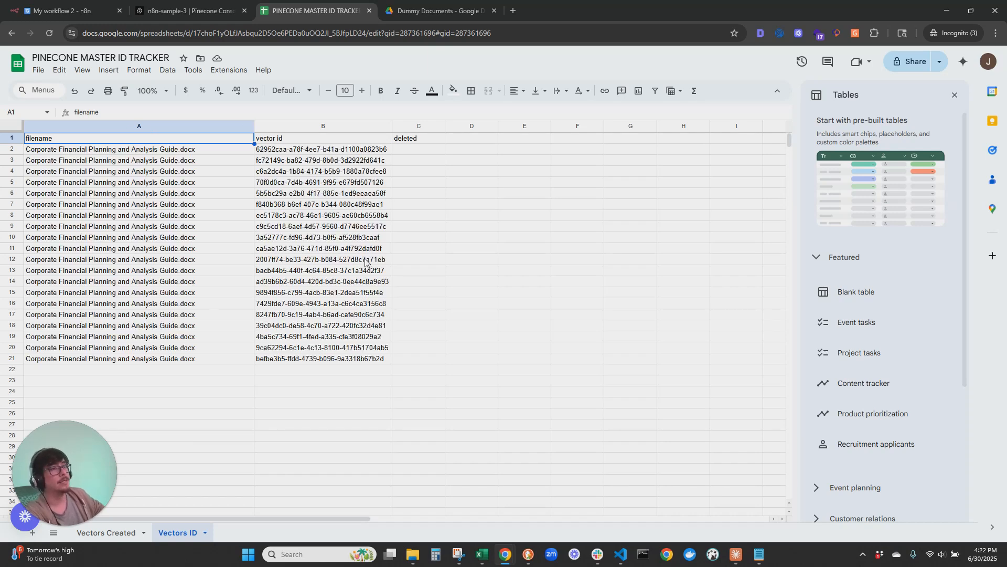
pyautogui.click(385, 215)
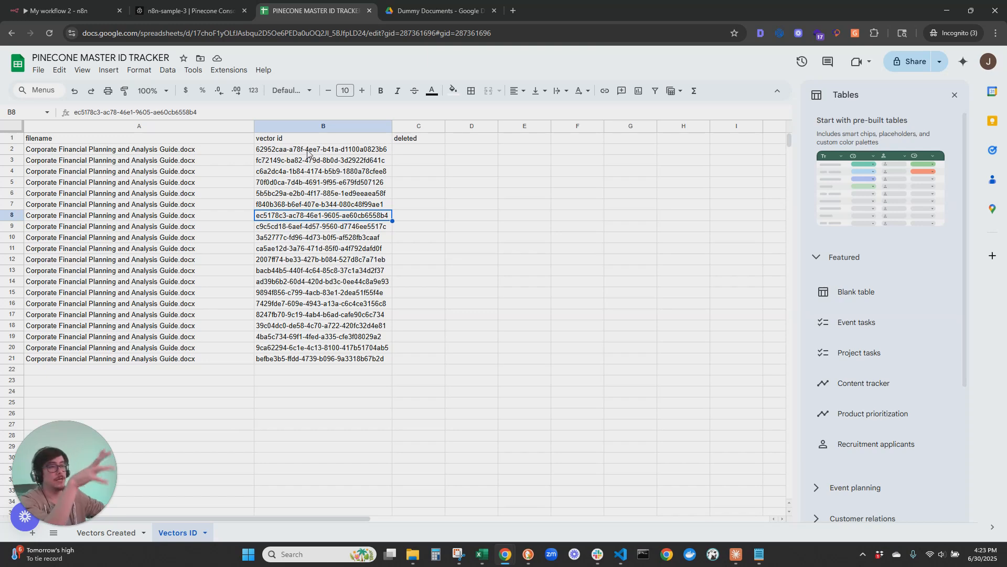
# Step: Return to the My workflow 2 canvas and compare its node layout with the Robust RAG System workflow
pyautogui.click(89, 11)
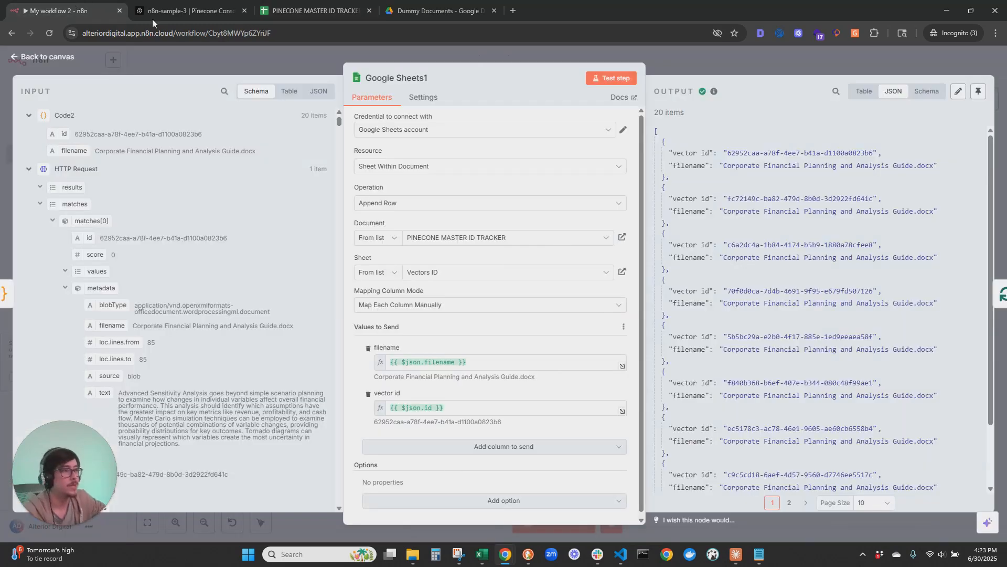
pyautogui.click(56, 56)
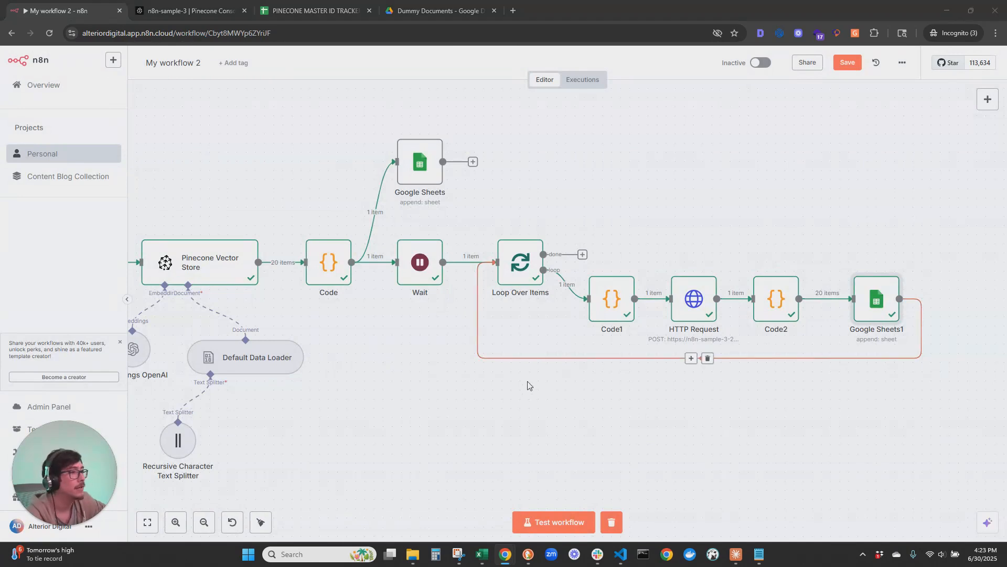
pyautogui.scroll(-2, 557, 401)
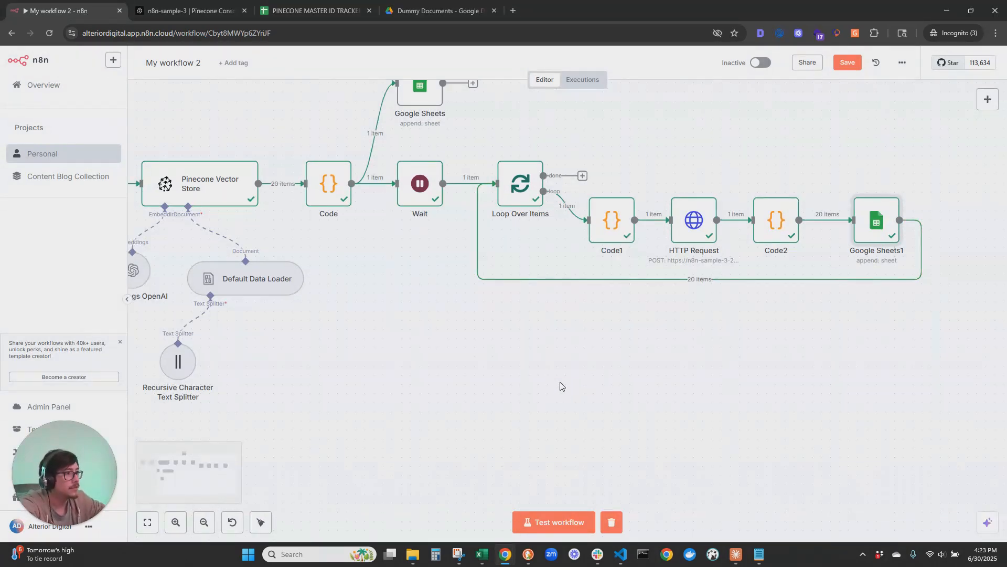
pyautogui.scroll(-5, 495, 355)
pyautogui.moveTo(521, 367); pyautogui.dragTo(568, 338)
pyautogui.moveTo(1006, 58); pyautogui.dragTo(742, 4)
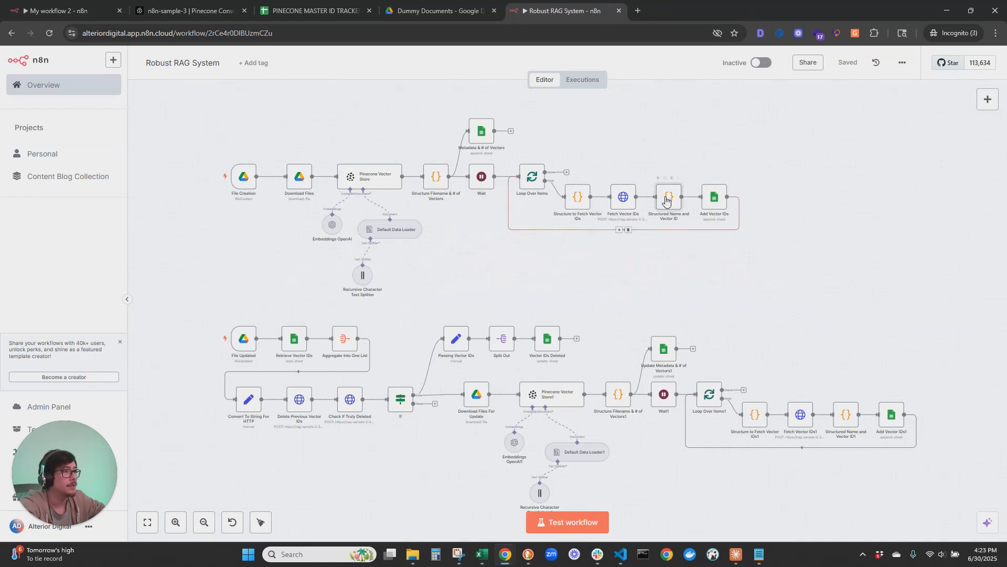
pyautogui.moveTo(548, 12); pyautogui.dragTo(1006, 79)
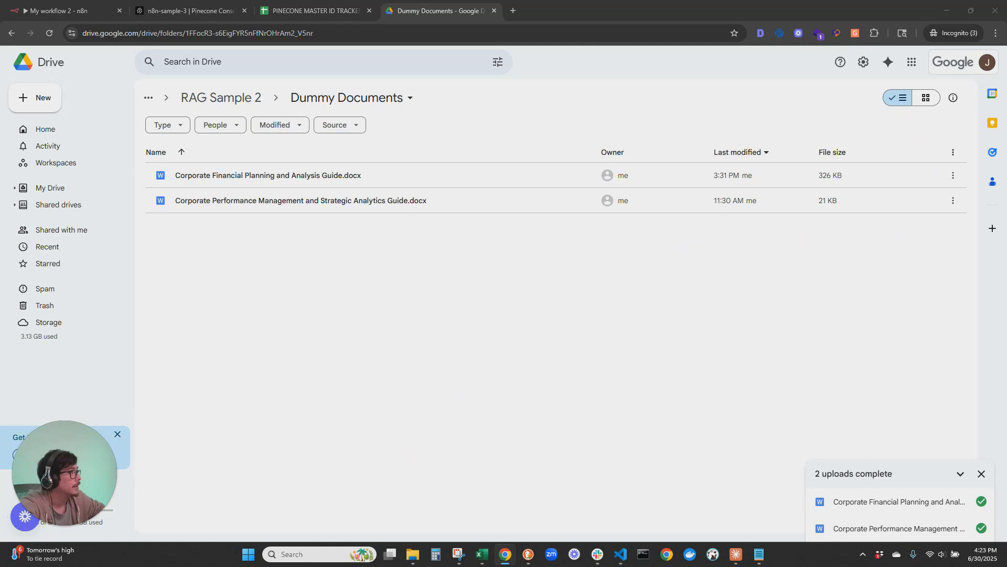
pyautogui.click(68, 10)
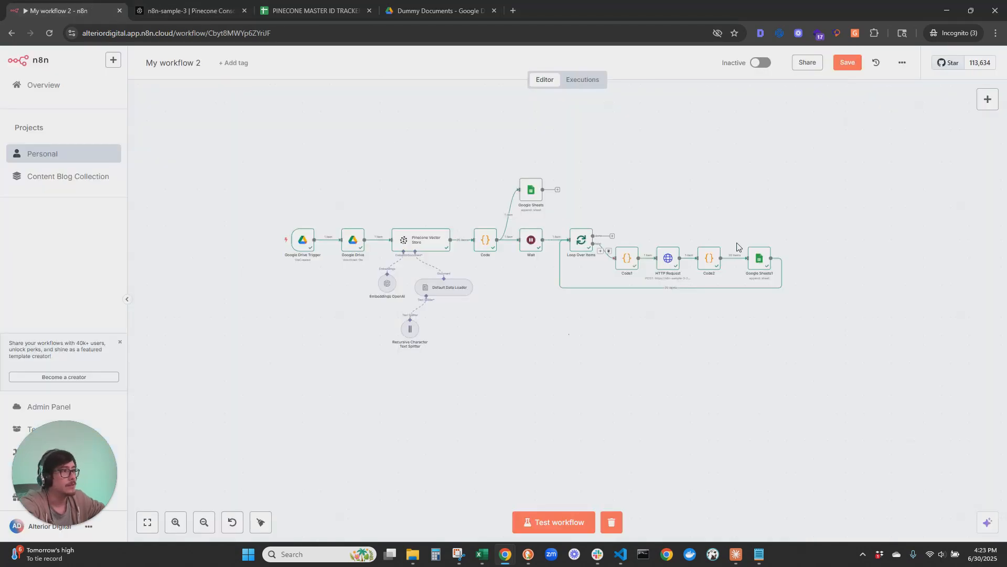
pyautogui.scroll(2, 656, 245)
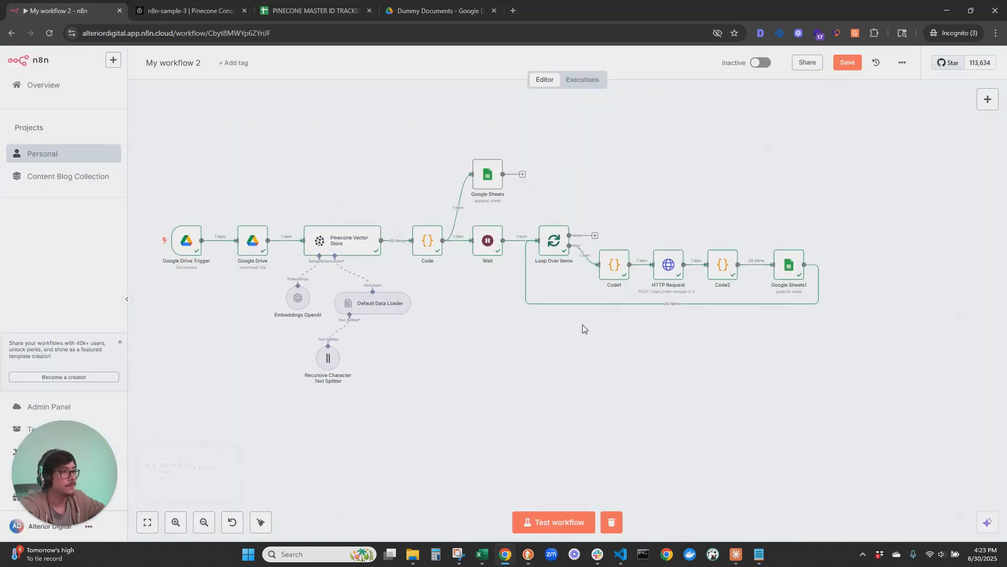
pyautogui.moveTo(331, 433); pyautogui.dragTo(346, 412)
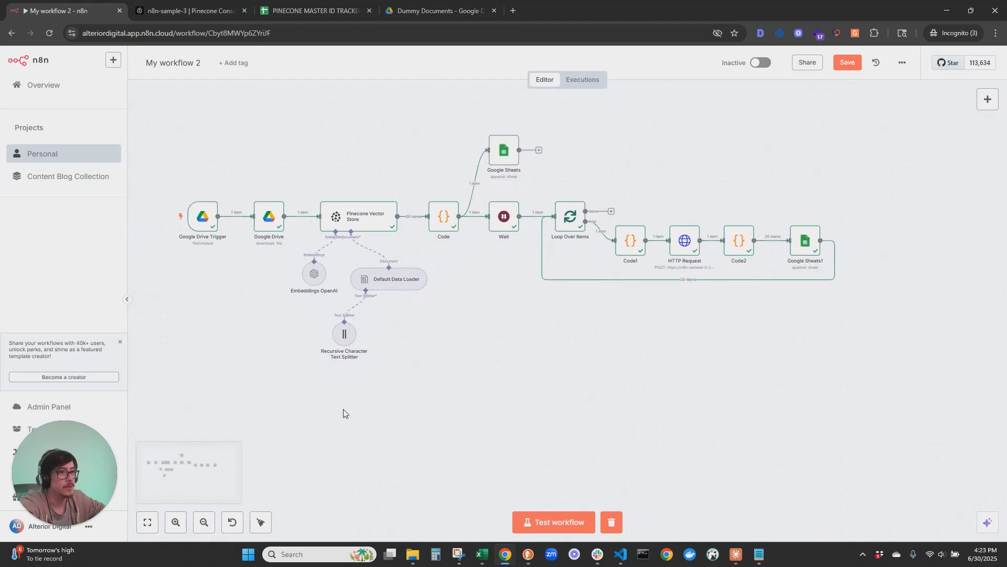
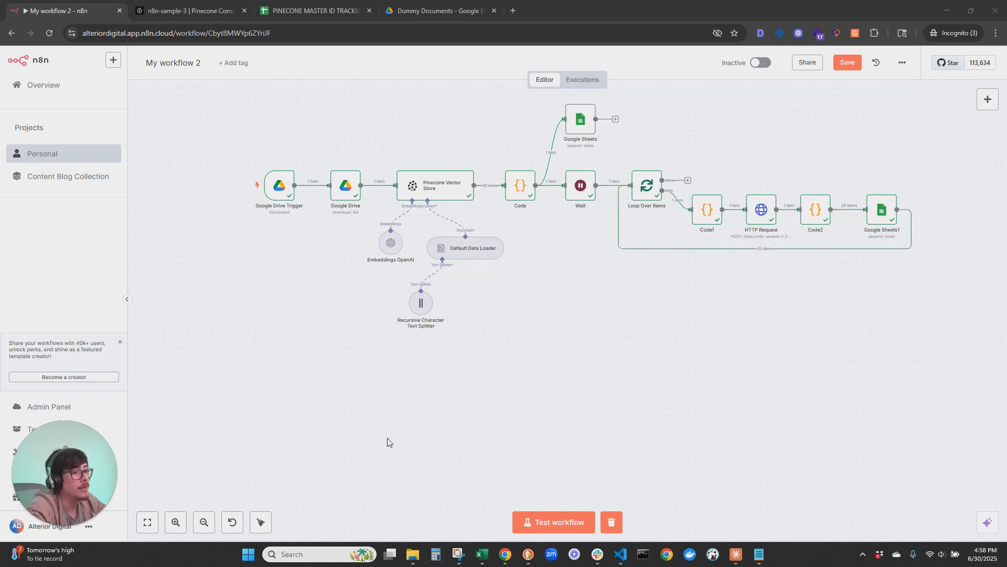
# Step: Add a second Google Drive trigger to the workflow, using the trigger for changes to a specific file
pyautogui.click(988, 100)
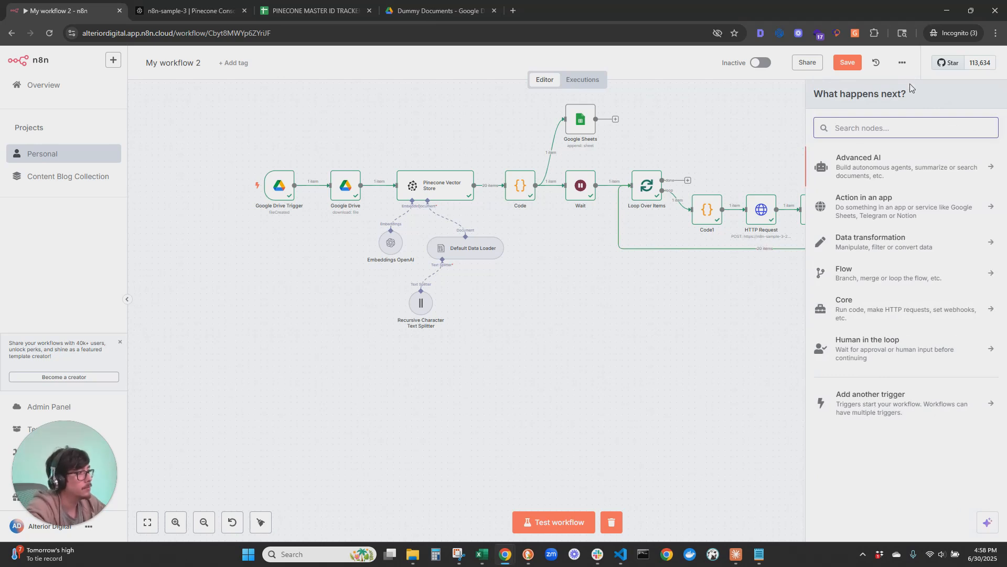
pyautogui.write('google dri')
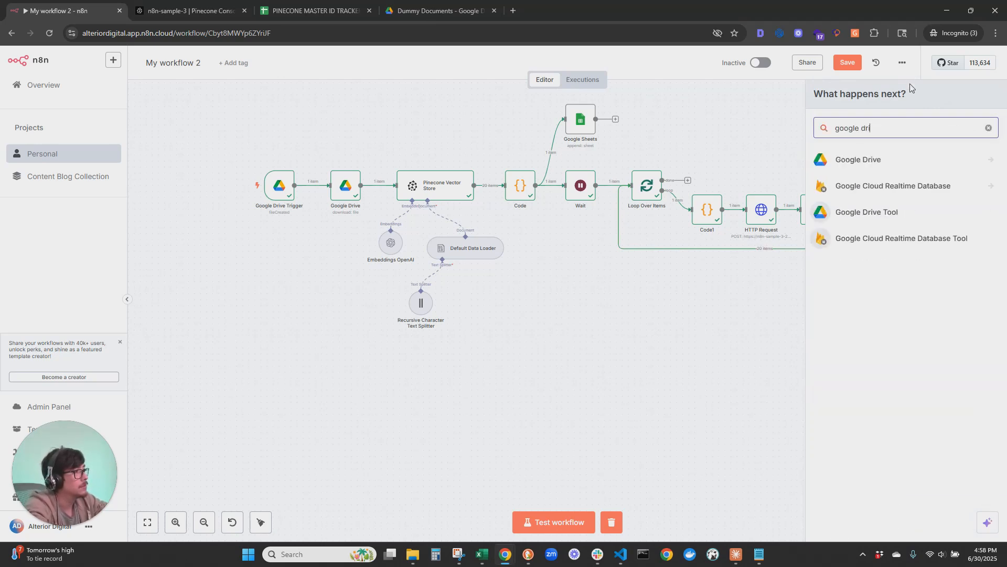
pyautogui.click(873, 160)
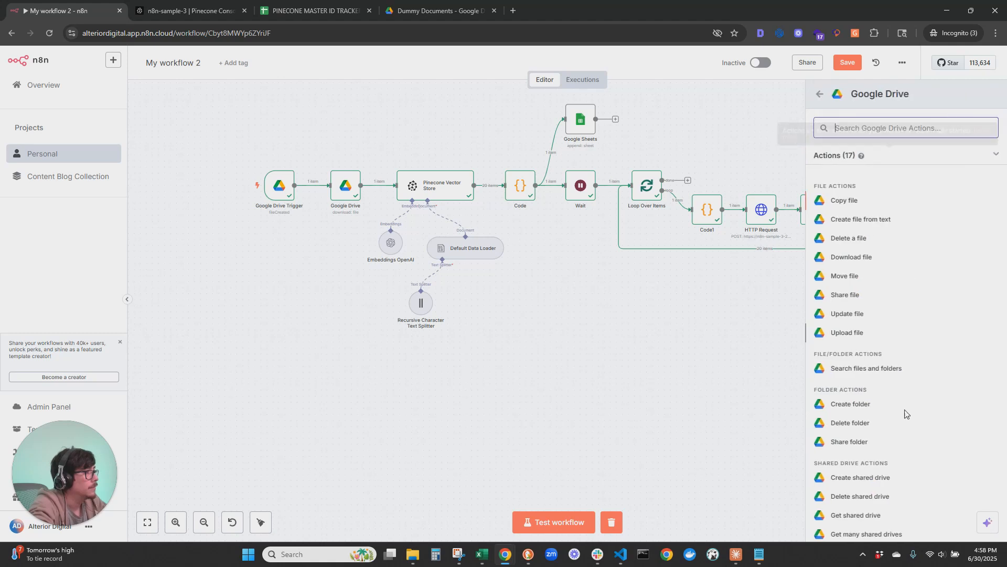
pyautogui.click(845, 477)
pyautogui.scroll(-1, 925, 394)
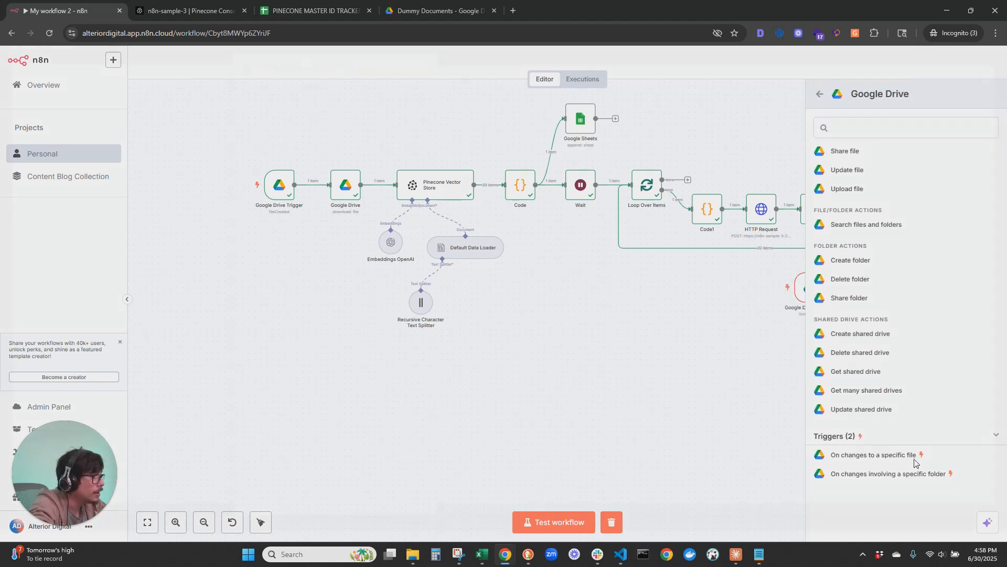
pyautogui.click(893, 457)
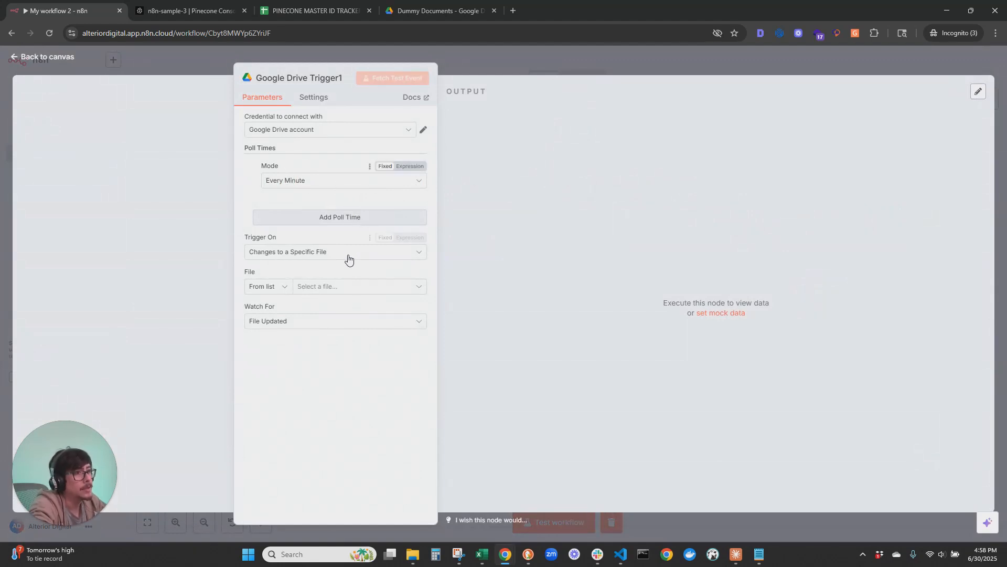
# Step: Set the new trigger to Changes Involving a Specific Folder, with folder Dummy Documents and watching for File Updated
pyautogui.click(285, 252)
pyautogui.click(308, 293)
pyautogui.click(310, 288)
pyautogui.write('dumm')
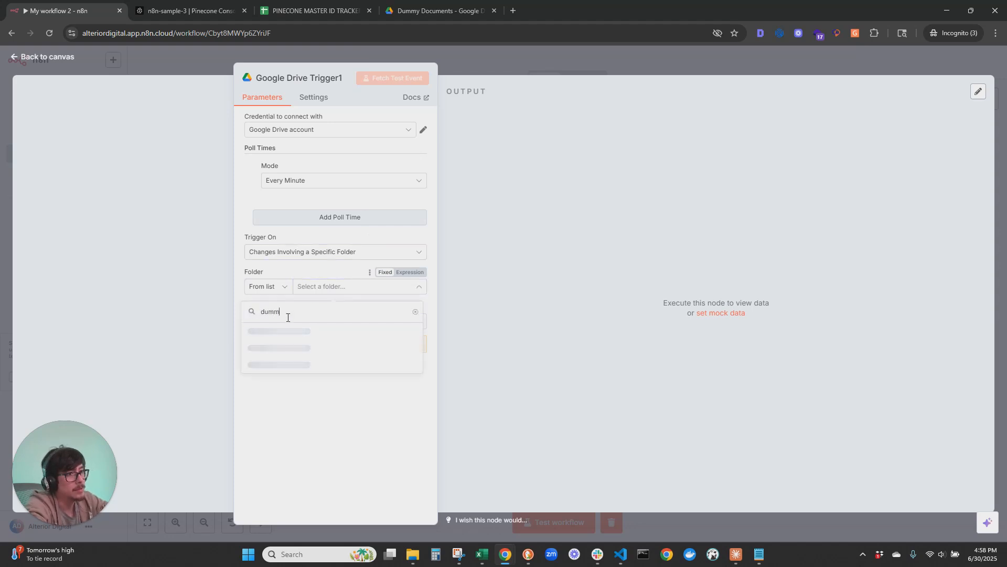
pyautogui.write('y')
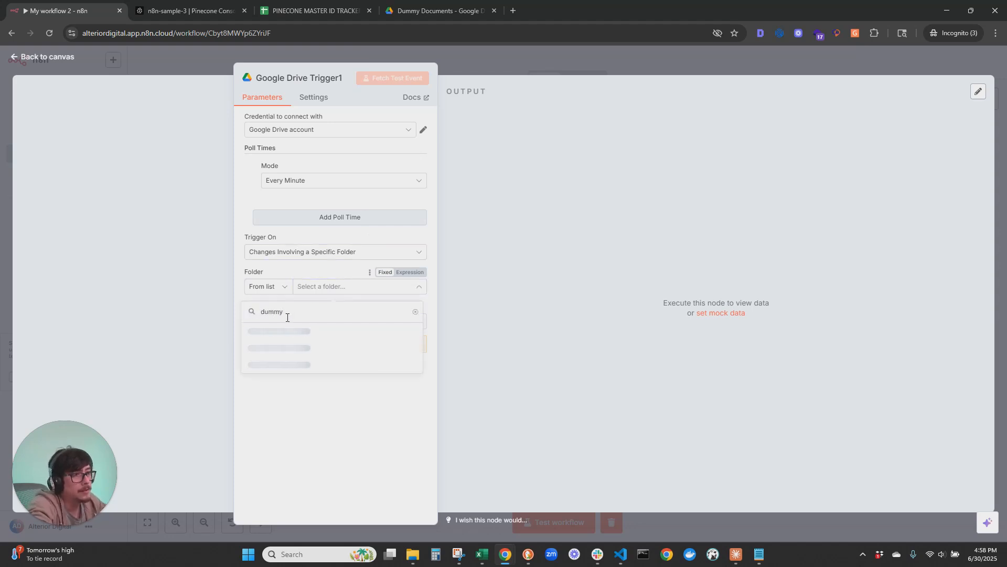
pyautogui.click(275, 334)
pyautogui.click(273, 327)
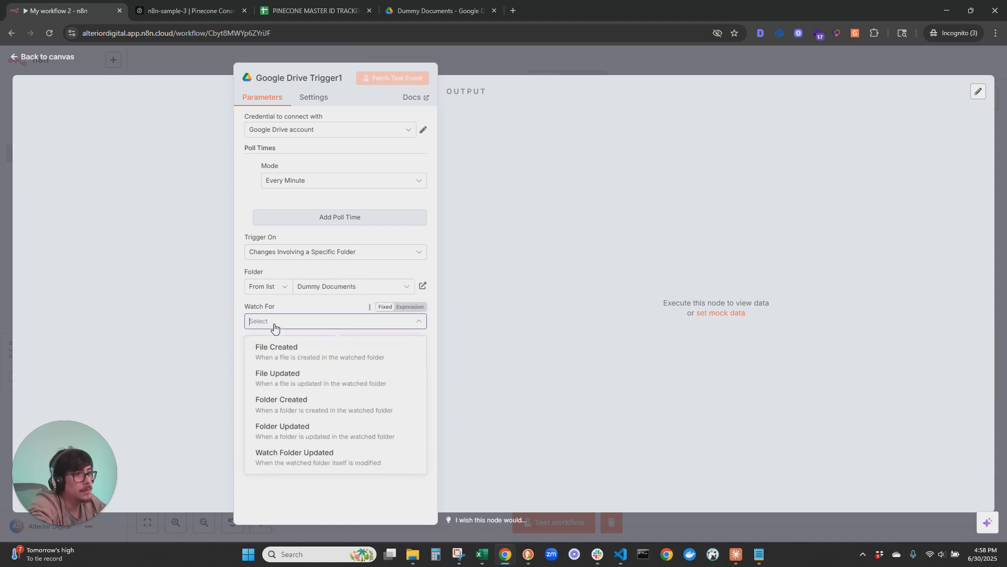
pyautogui.click(281, 380)
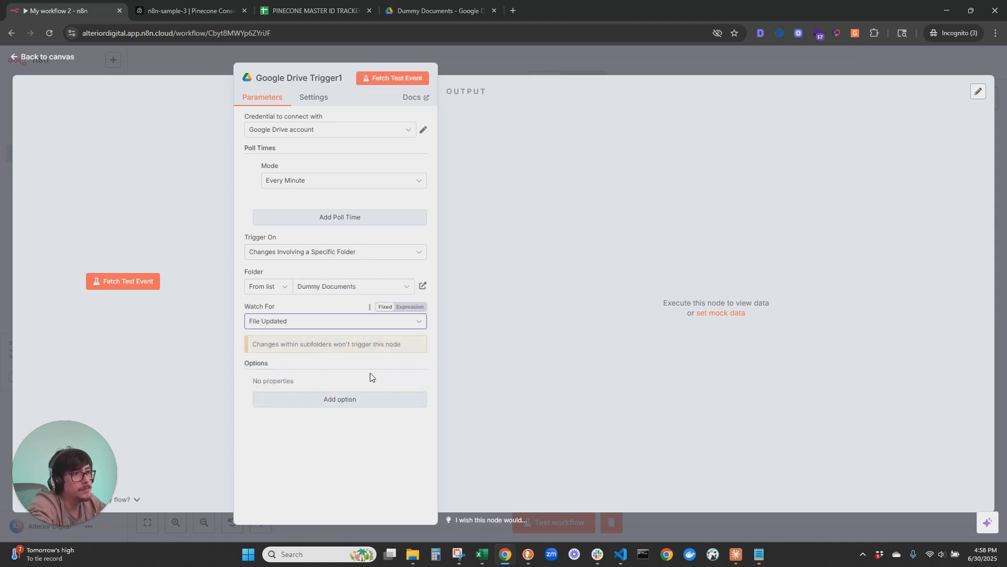
pyautogui.click(45, 58)
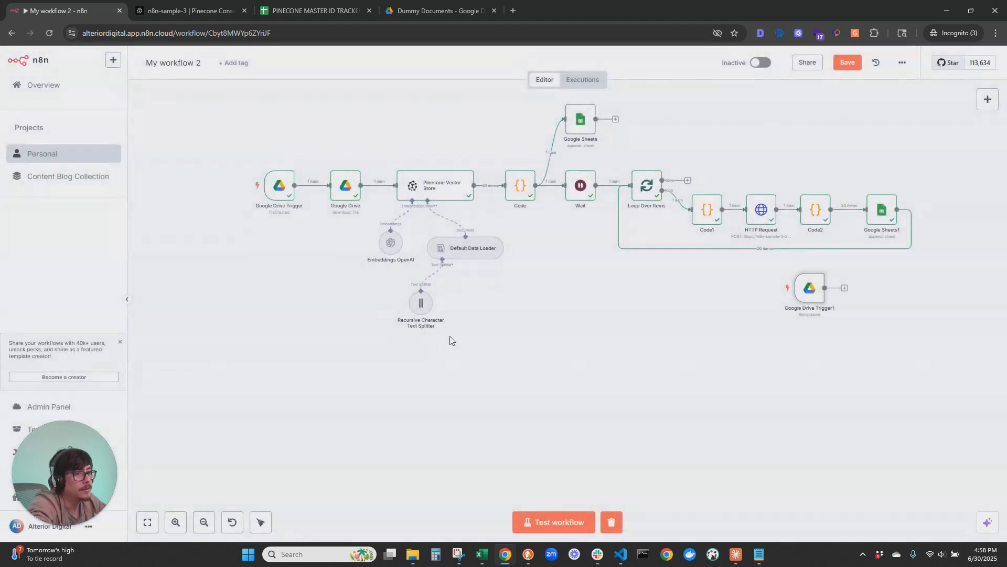
# Step: Place the file-updated trigger below the first flow, aligned under the original trigger, run its test, and open the node
pyautogui.moveTo(809, 273); pyautogui.dragTo(278, 377)
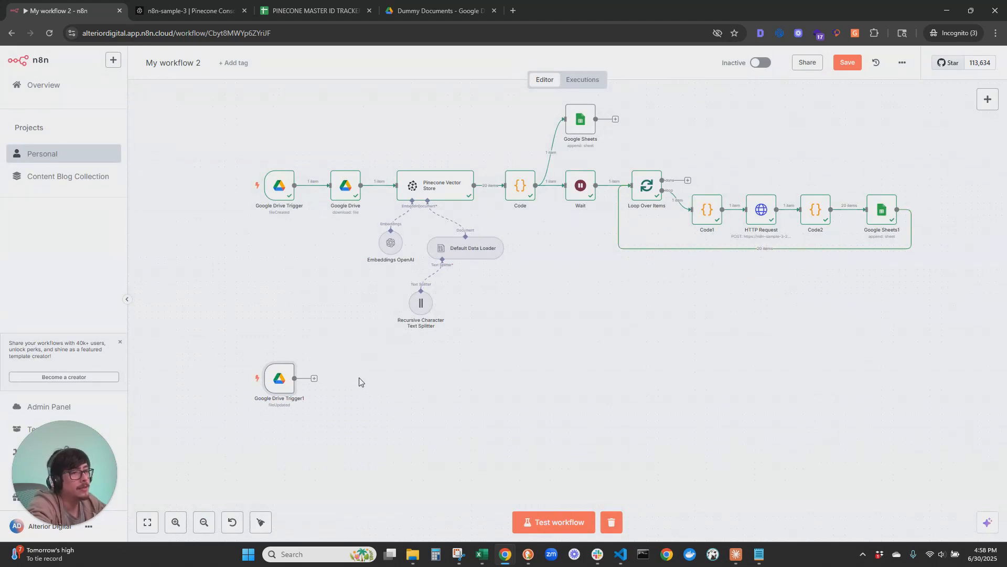
pyautogui.click(233, 379)
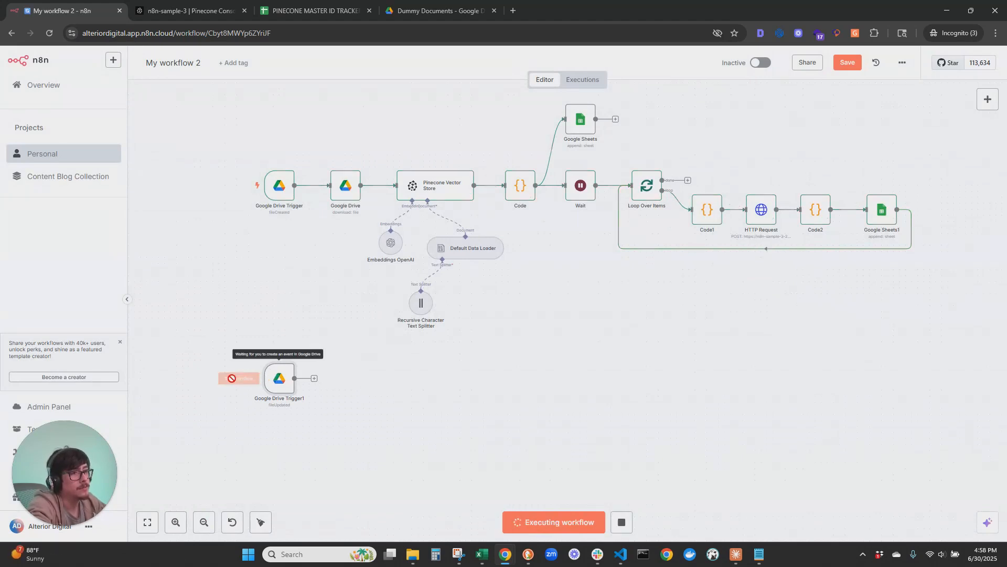
pyautogui.doubleClick(284, 380)
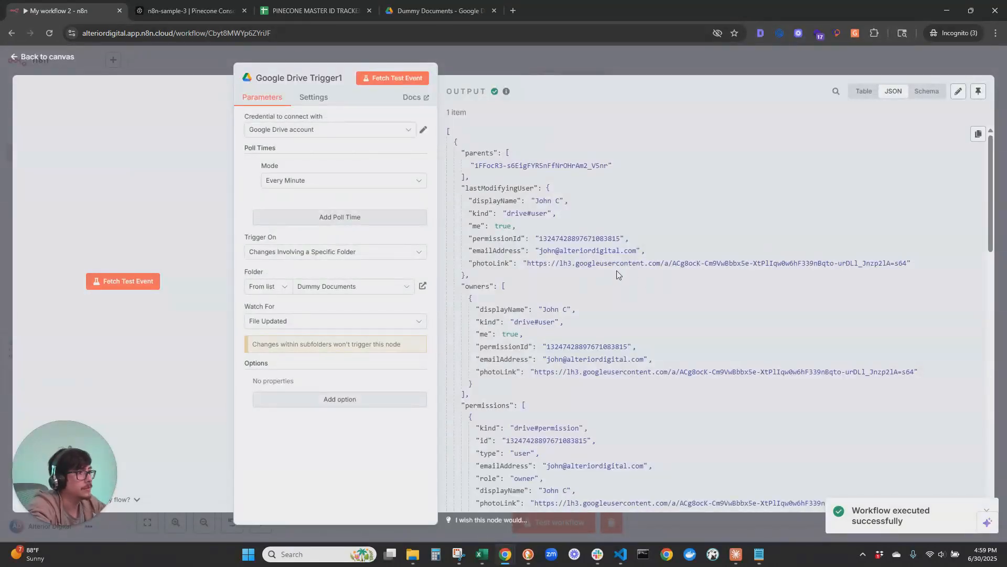
# Step: Examine the updated file's metadata in the Google Drive Trigger1 JSON output, including its id and name, and return to the canvas
pyautogui.click(50, 58)
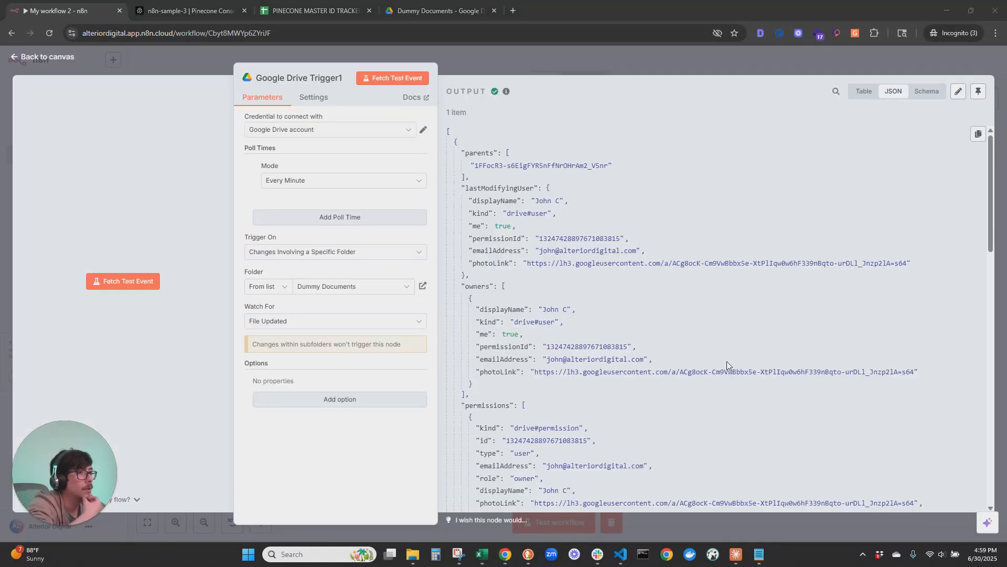
pyautogui.scroll(-3, 706, 351)
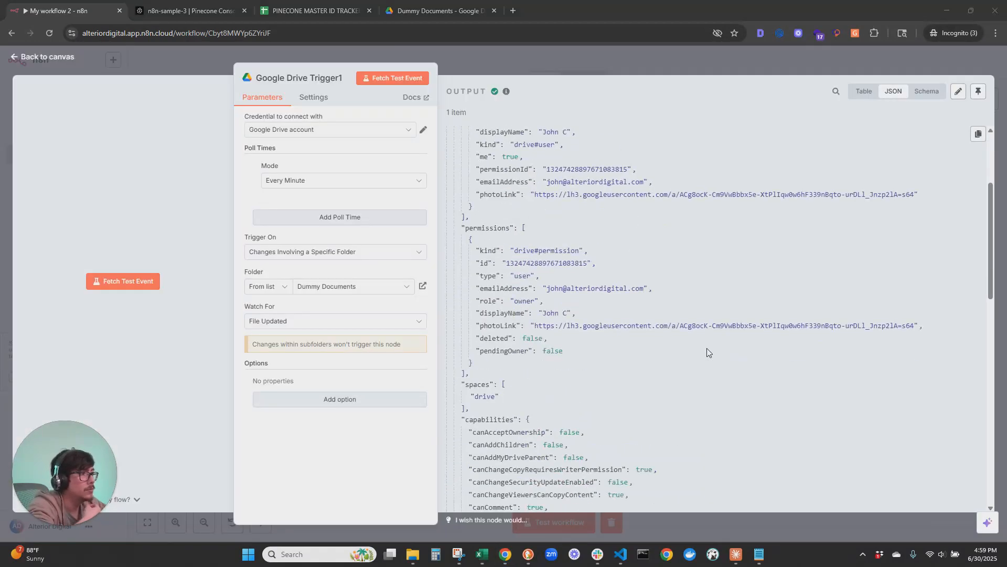
pyautogui.scroll(-10, 707, 348)
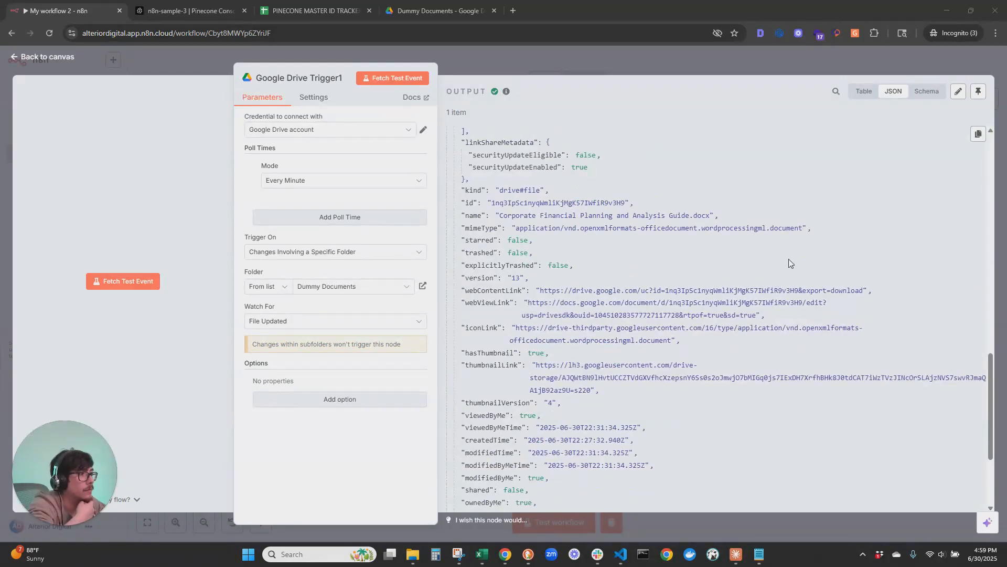
pyautogui.scroll(-3, 737, 239)
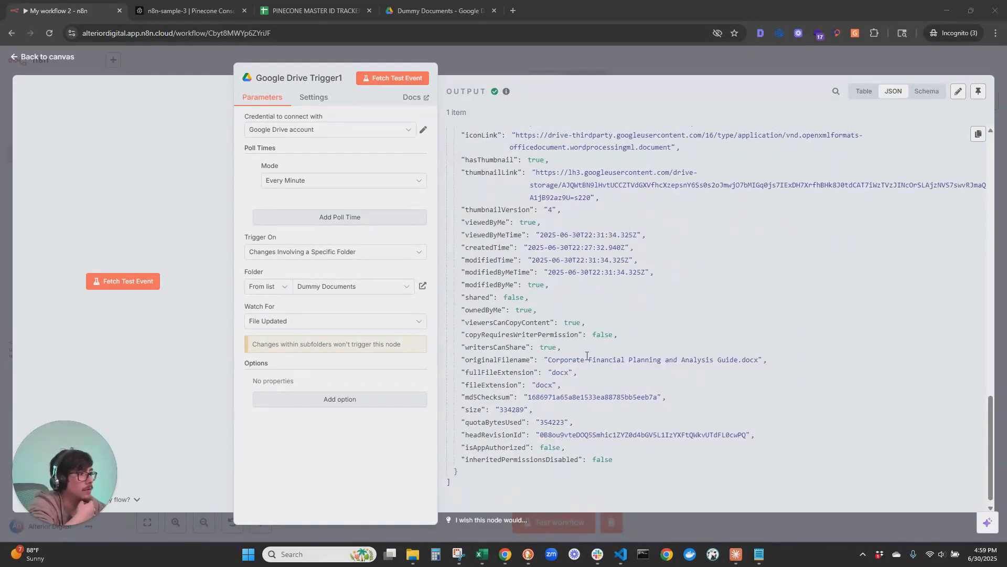
pyautogui.scroll(3, 720, 350)
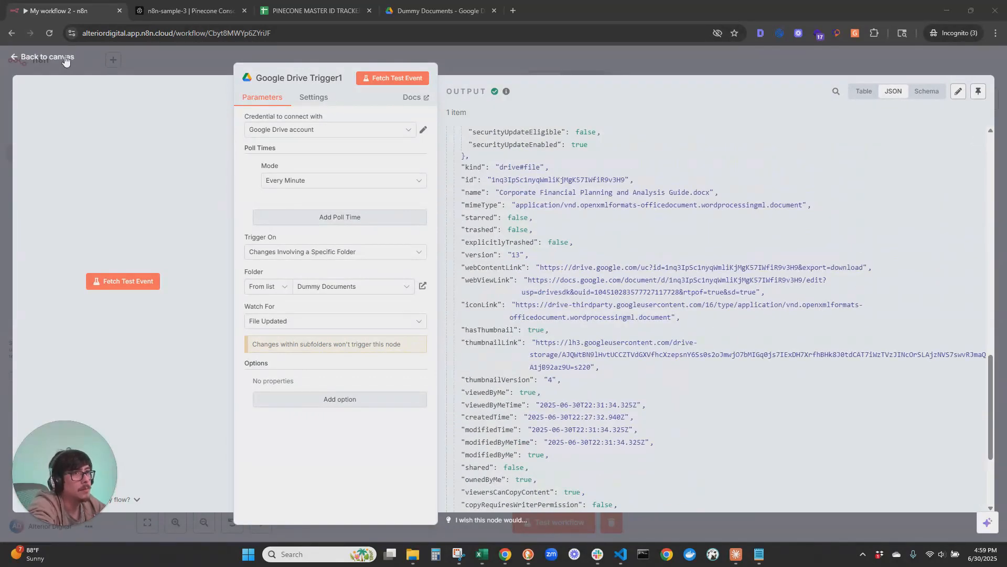
pyautogui.click(47, 56)
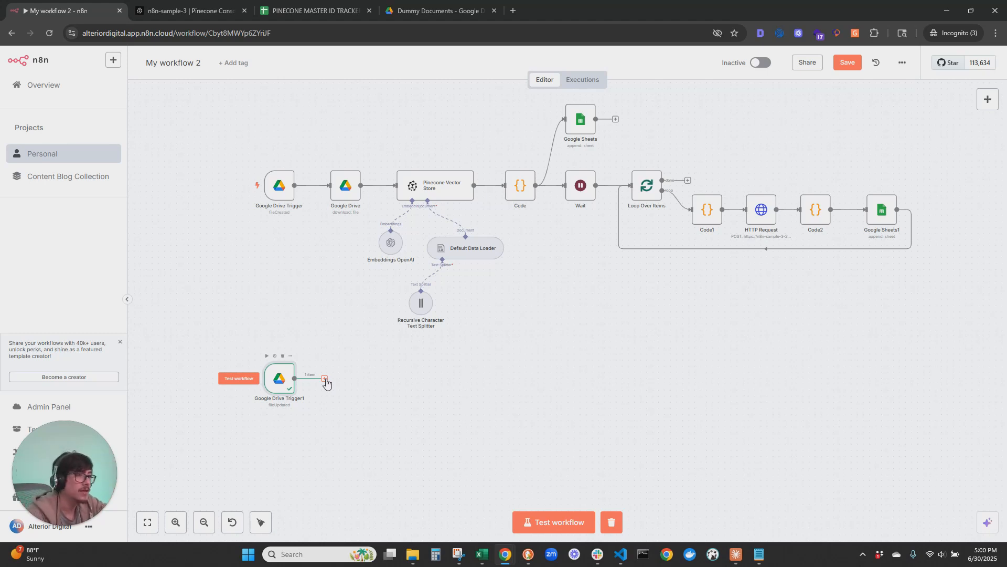
# Step: Review the filename and vector id entries in the Pinecone master ID tracker sheet, and return to the workflow
pyautogui.click(312, 10)
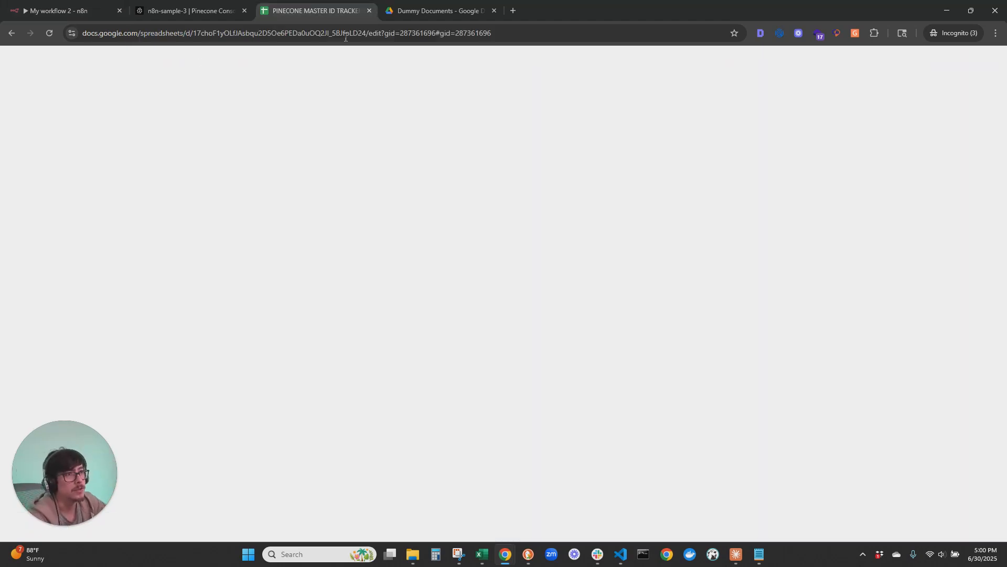
pyautogui.moveTo(199, 151); pyautogui.dragTo(315, 283)
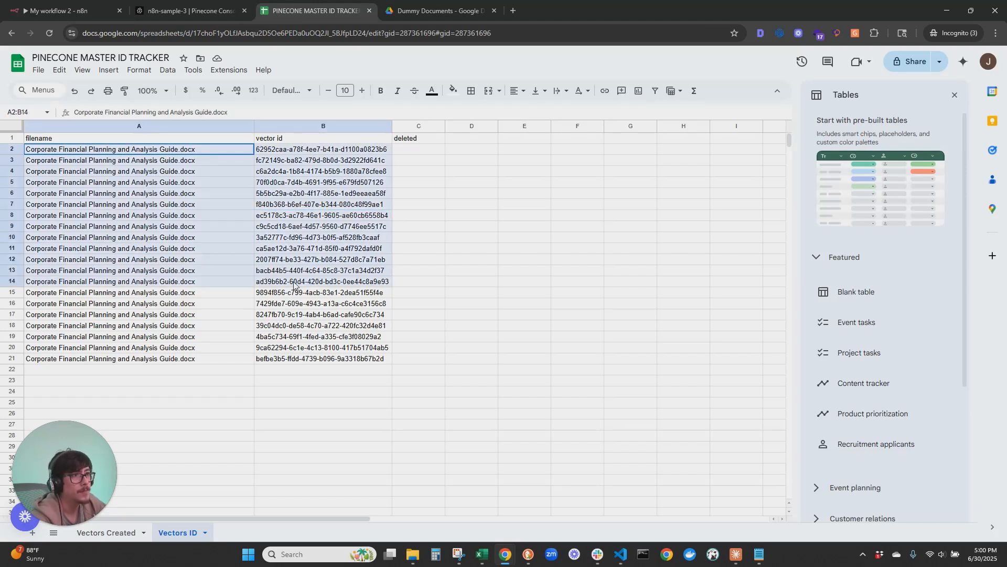
pyautogui.moveTo(293, 154); pyautogui.dragTo(321, 370)
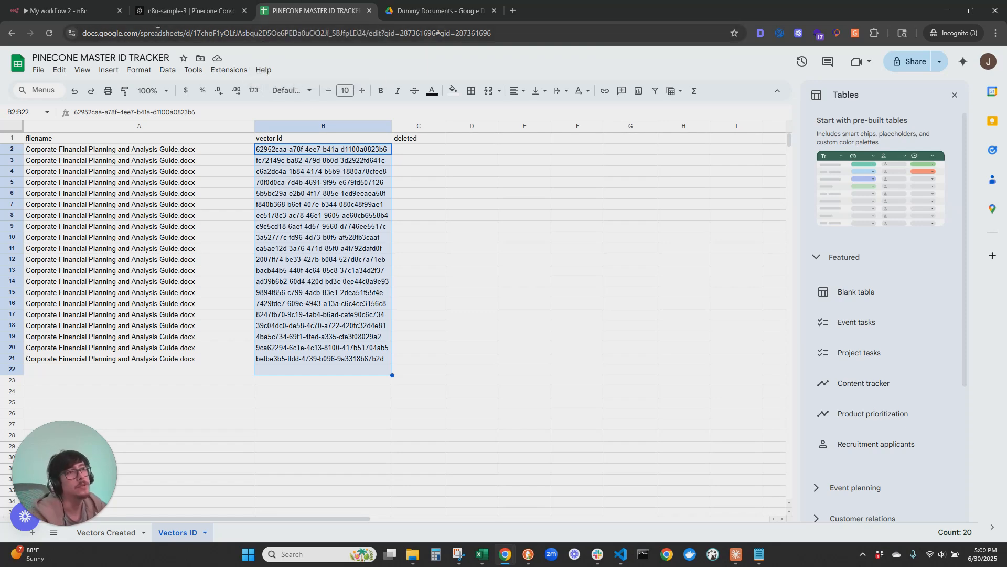
pyautogui.click(87, 5)
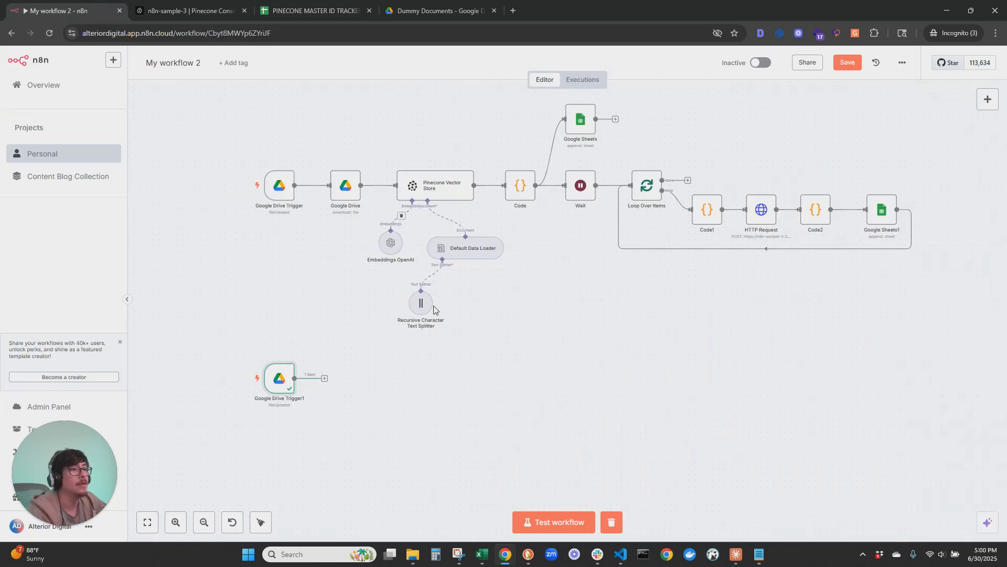
# Step: Add a Google Sheets node with the Get row(s) in sheet action after the file-updated trigger
pyautogui.click(325, 378)
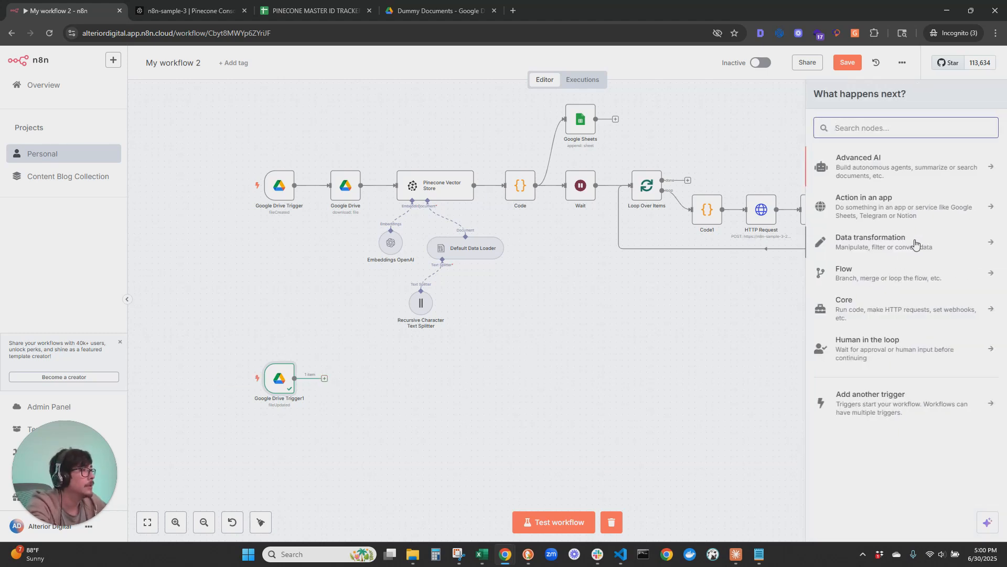
pyautogui.write('google she')
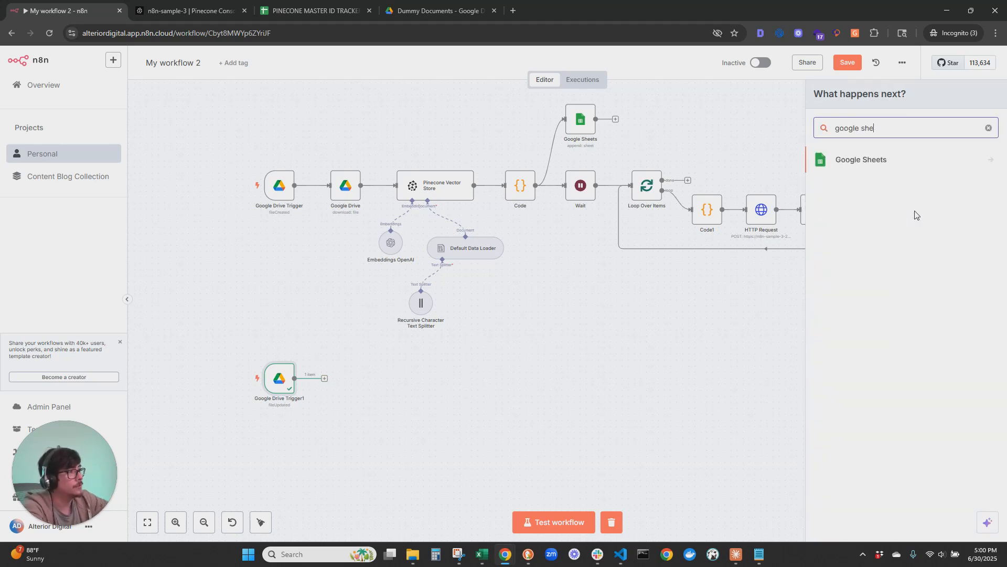
pyautogui.click(871, 159)
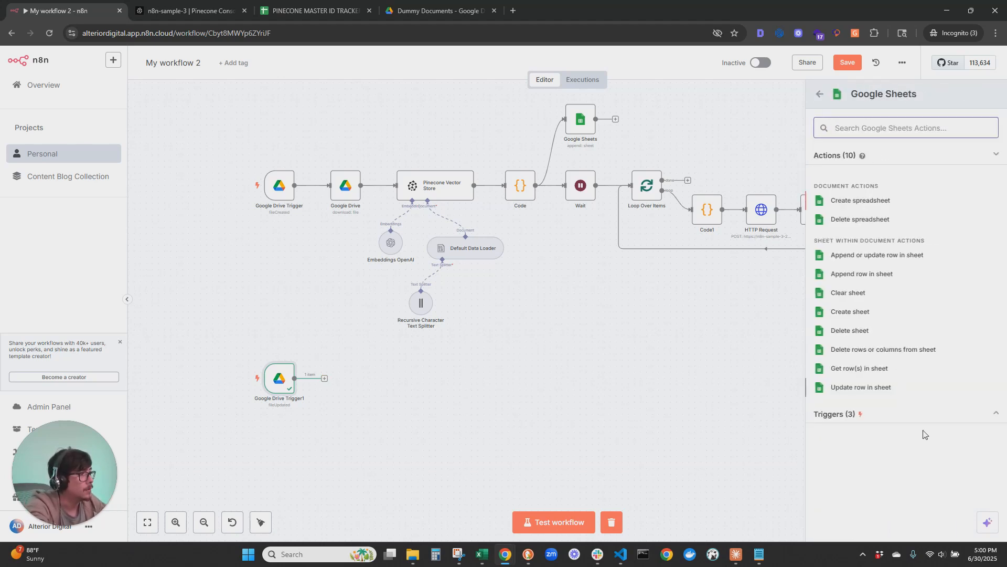
pyautogui.click(869, 368)
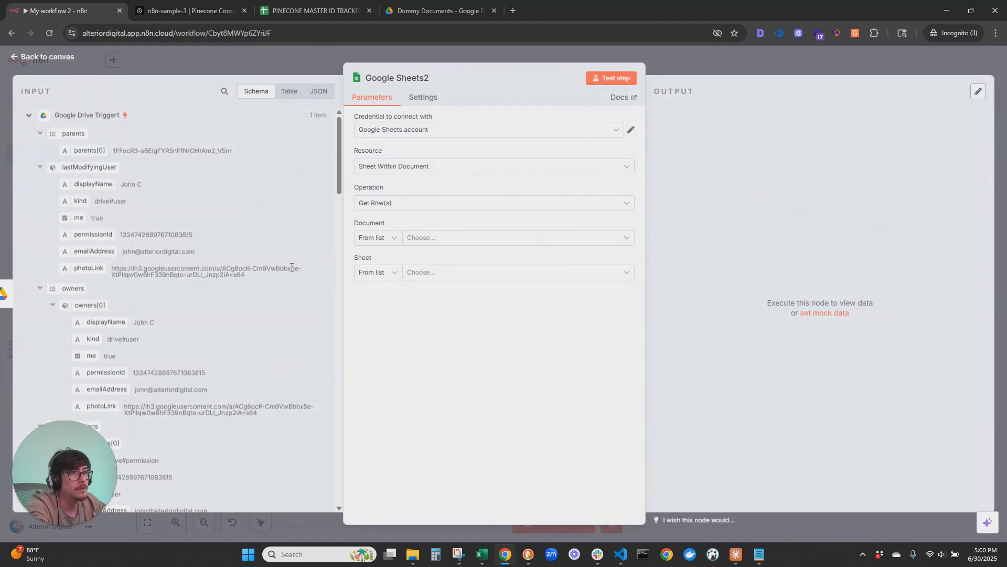
# Step: Try to identify the lookup document by ID with the expression {{ $json.id }} and load its list of sheets
pyautogui.scroll(-3, 292, 267)
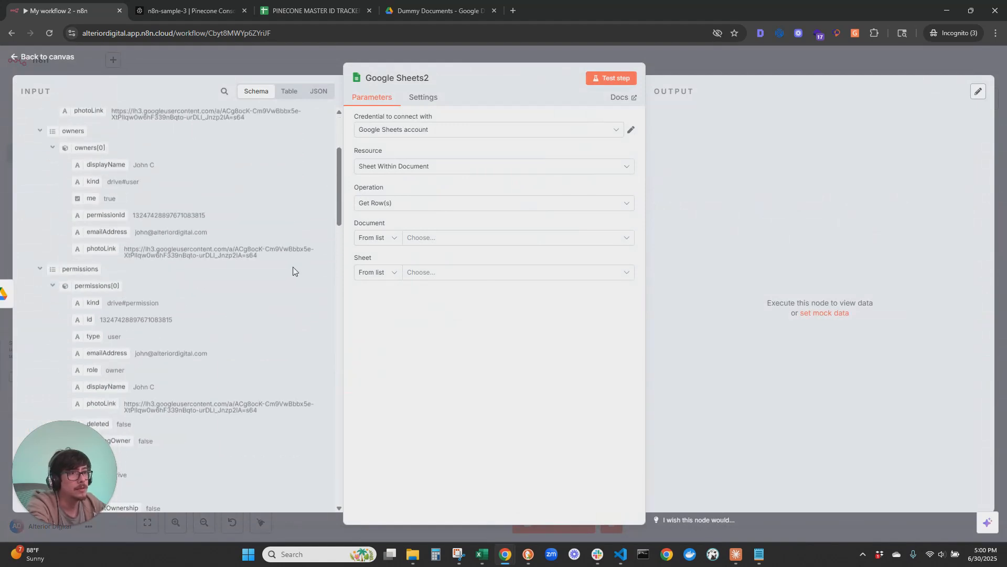
pyautogui.scroll(-6, 292, 271)
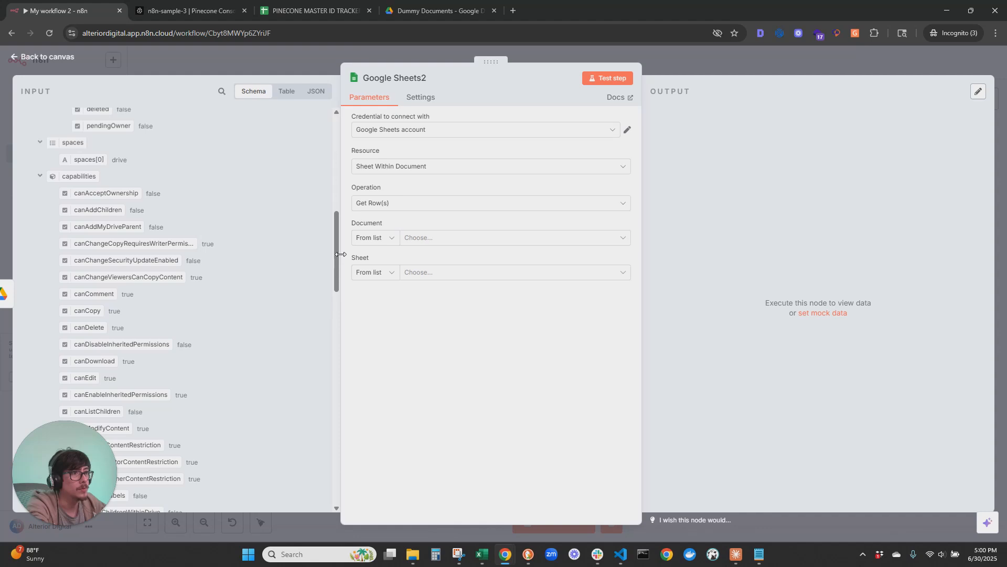
pyautogui.scroll(-15, 307, 455)
pyautogui.scroll(6, 231, 383)
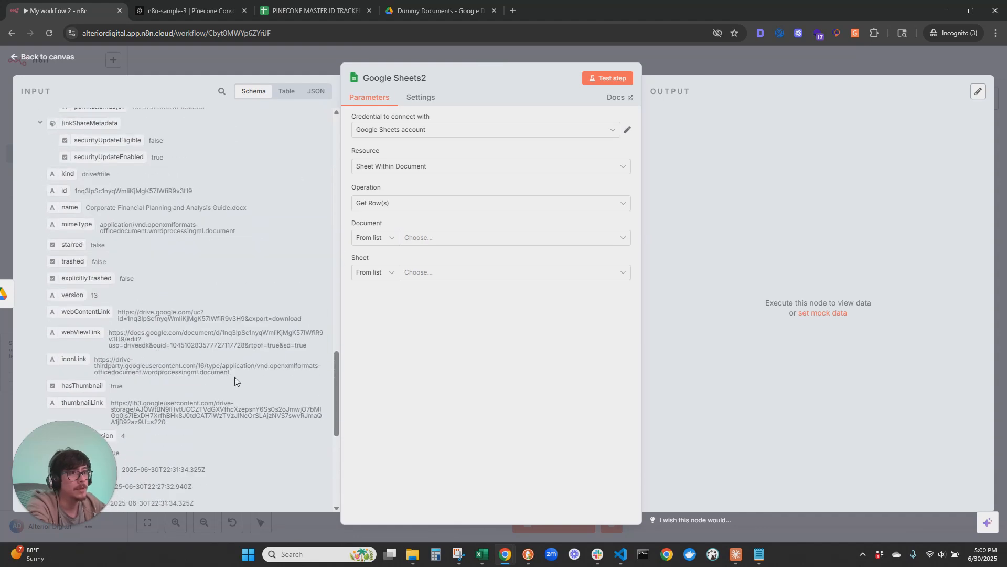
pyautogui.click(366, 239)
pyautogui.click(370, 300)
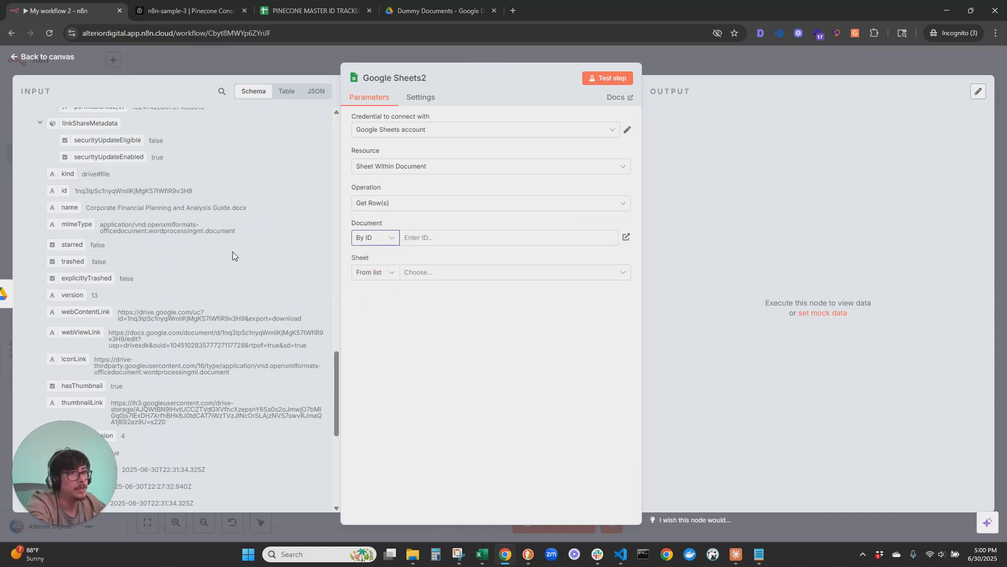
pyautogui.moveTo(65, 191); pyautogui.dragTo(441, 233)
pyautogui.click(448, 284)
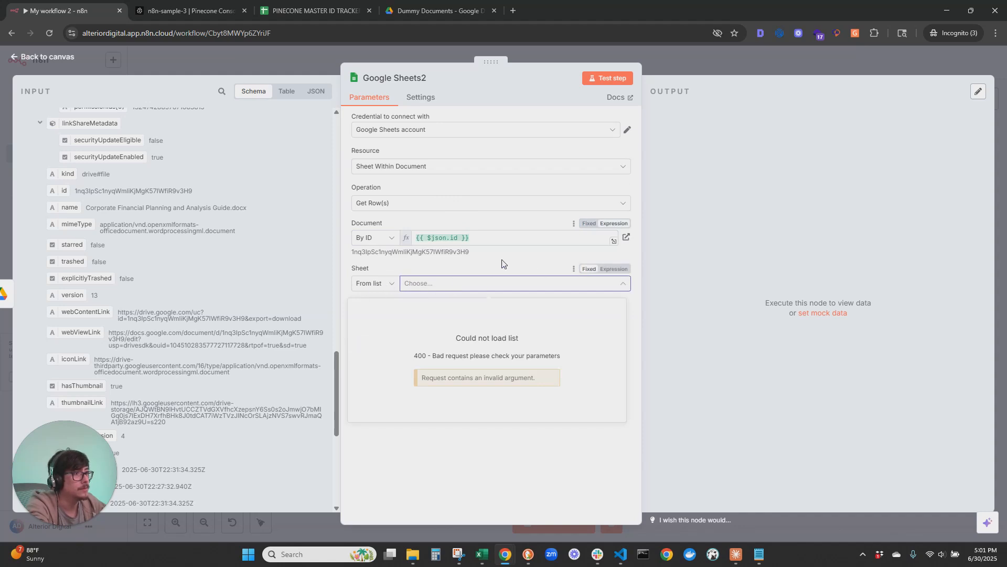
pyautogui.click(591, 452)
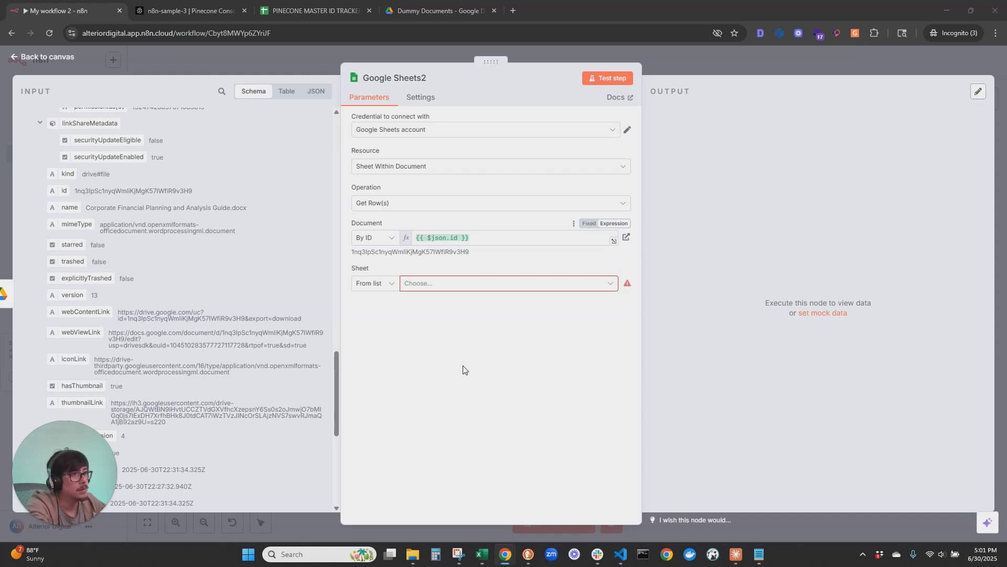
pyautogui.scroll(3, 259, 318)
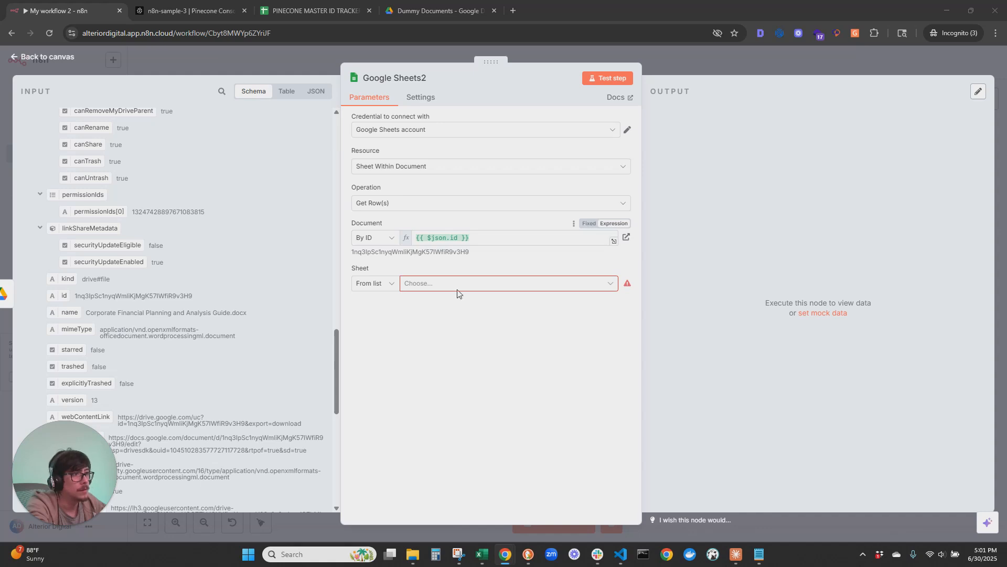
pyautogui.scroll(15, 276, 332)
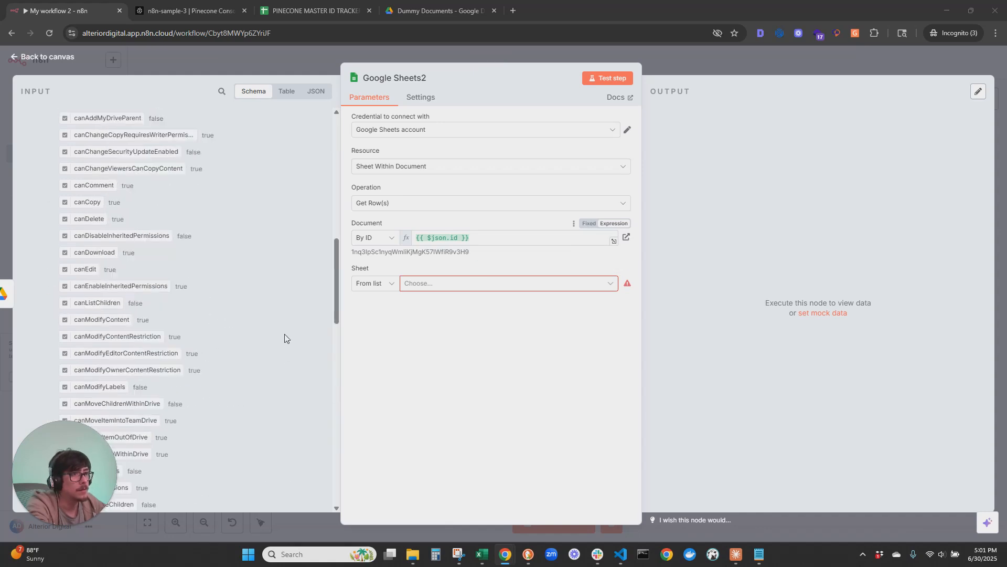
pyautogui.scroll(-15, 286, 340)
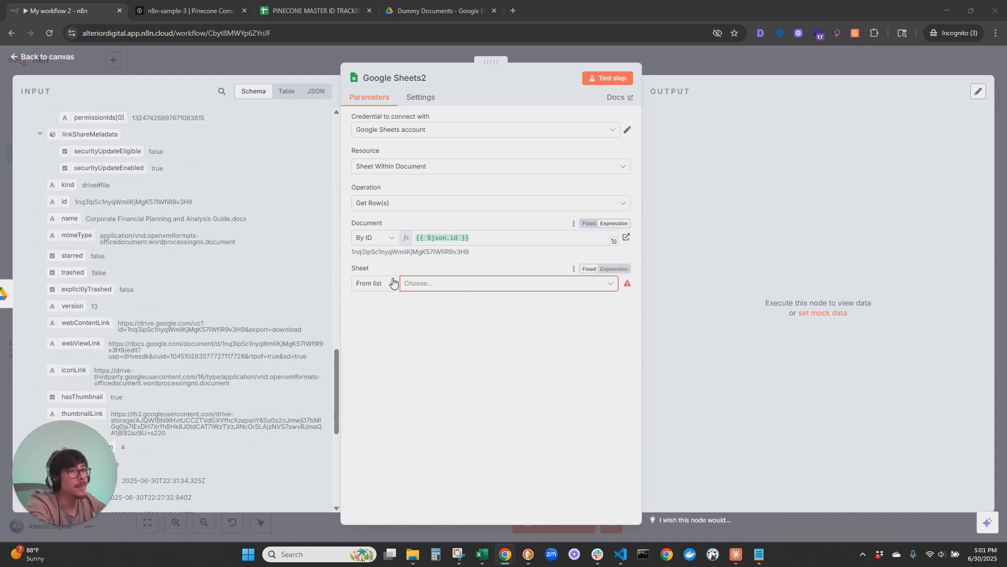
# Step: Choose PINECONE MASTER ID TRACKER from the list as the document and Vectors ID as the sheet
pyautogui.scroll(6, 227, 311)
pyautogui.scroll(10, 228, 310)
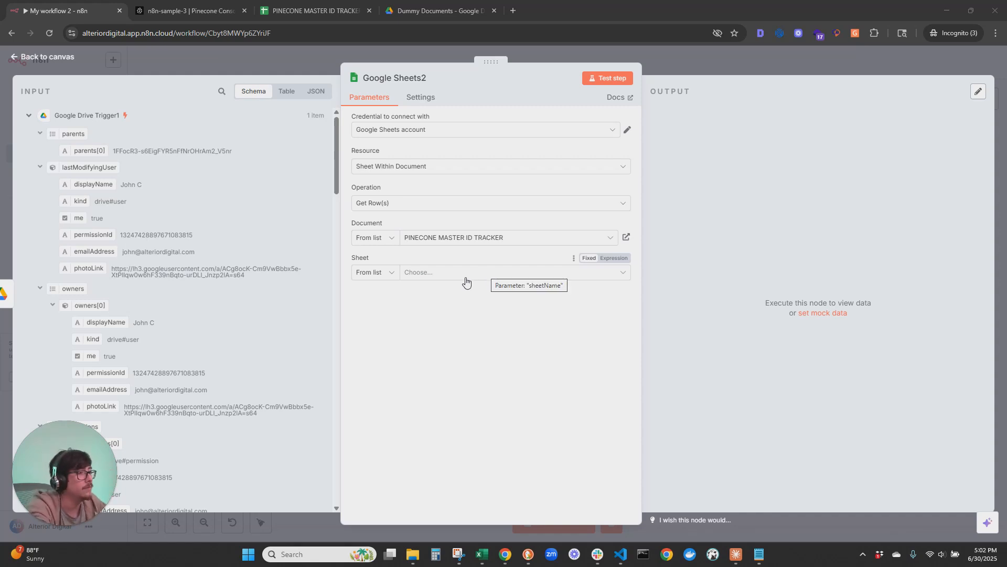
pyautogui.click(415, 272)
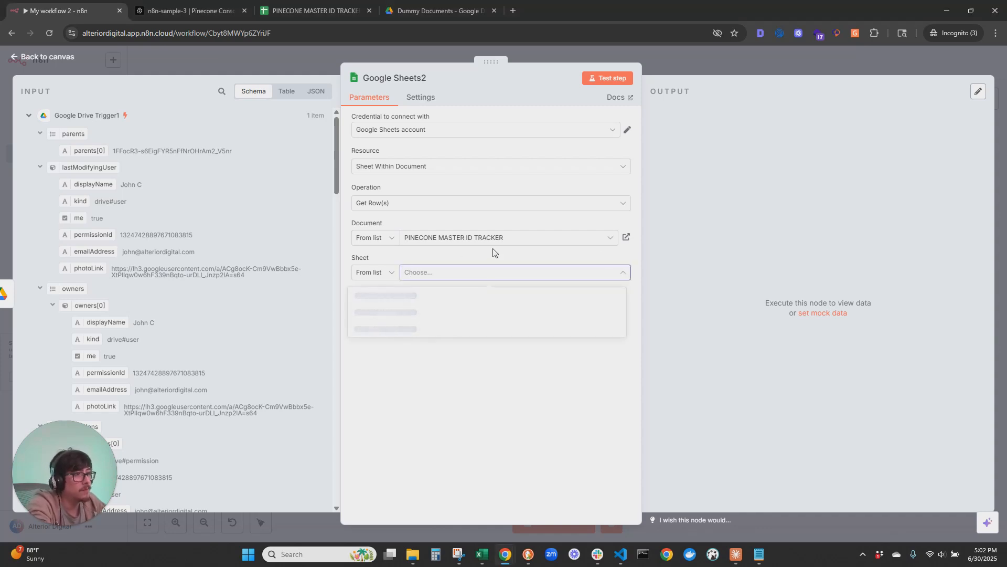
pyautogui.click(364, 313)
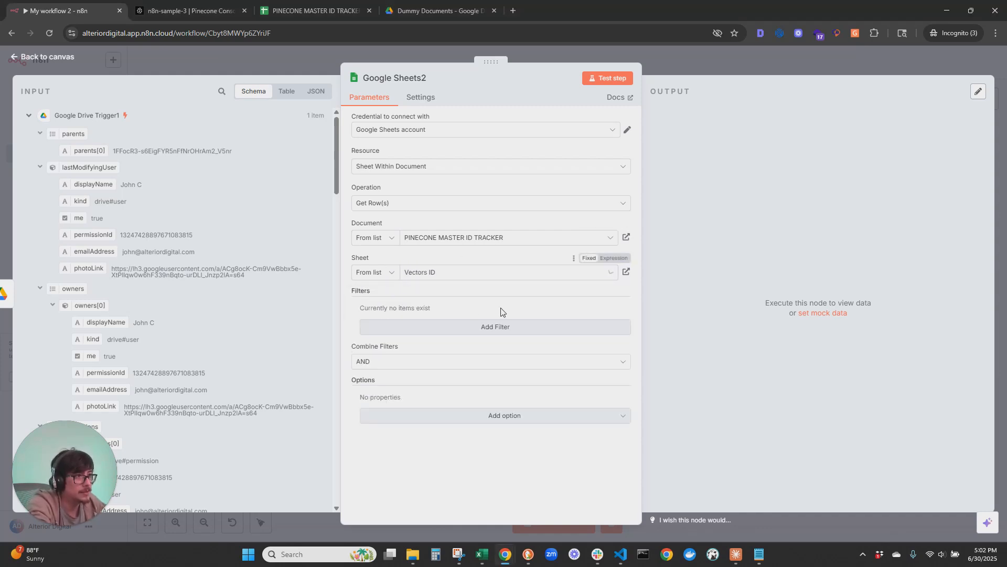
# Step: Add a filter that matches the filename column to the updated file's name with {{ $json.name }}
pyautogui.click(424, 328)
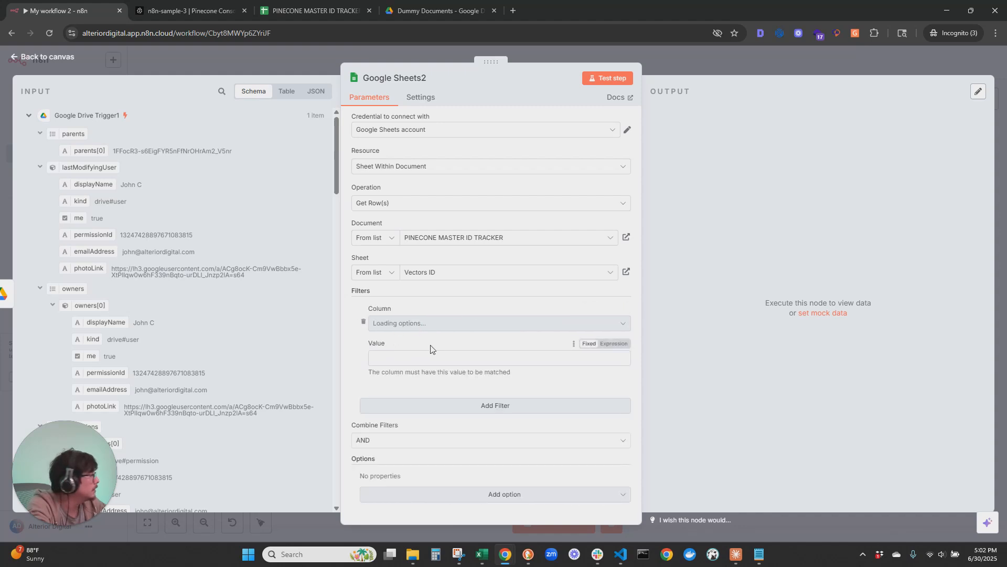
pyautogui.click(412, 325)
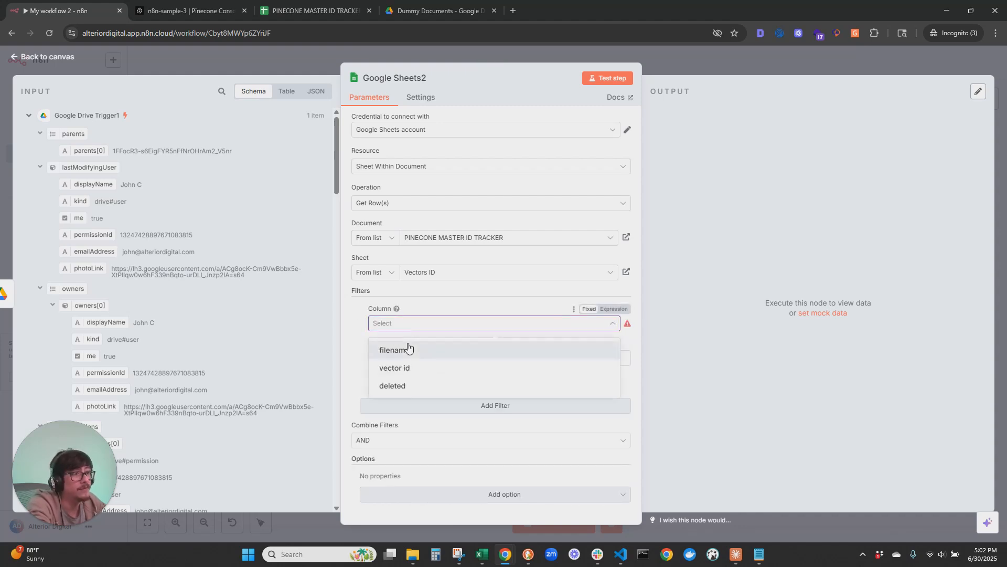
pyautogui.click(420, 349)
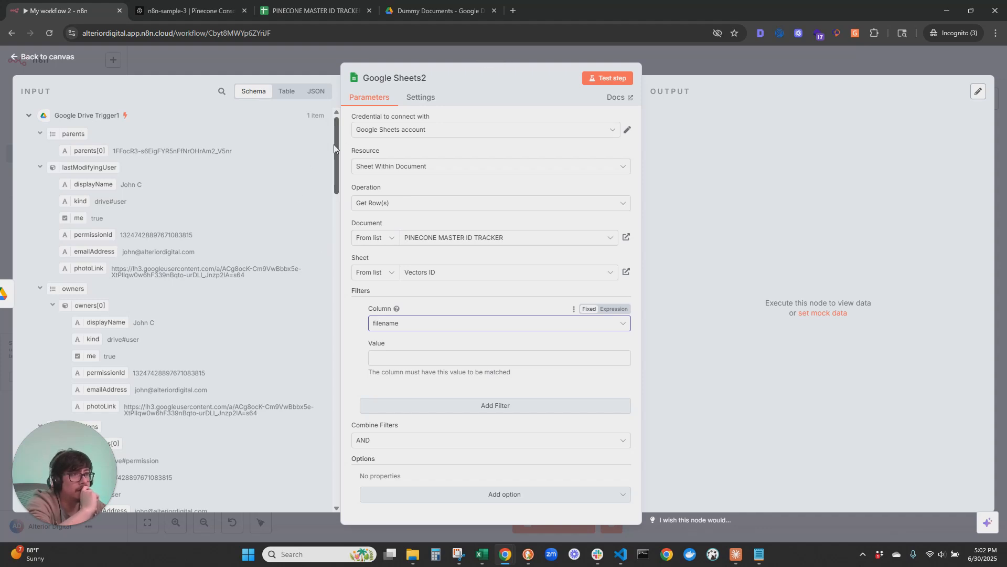
pyautogui.moveTo(335, 143); pyautogui.dragTo(316, 371)
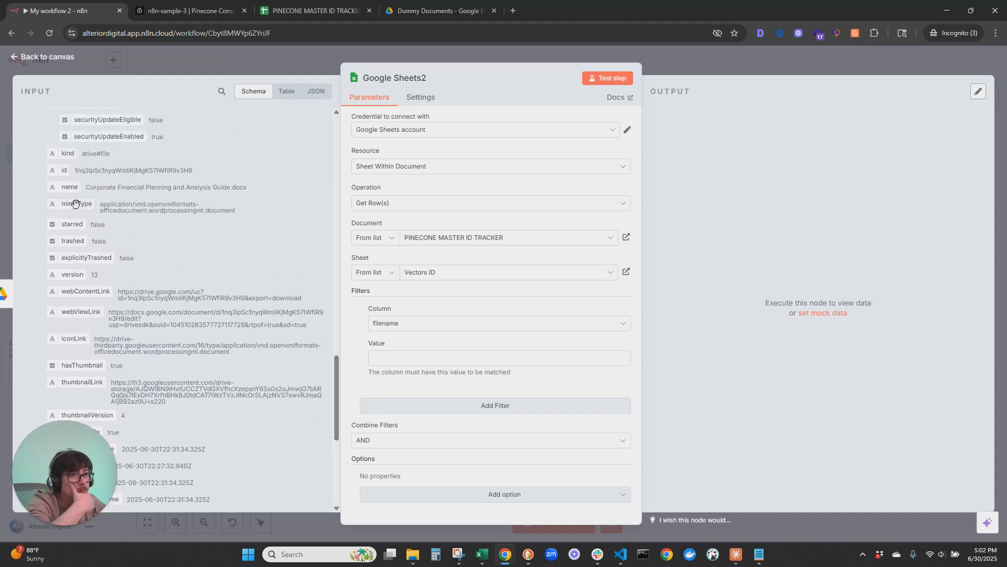
pyautogui.moveTo(70, 187); pyautogui.dragTo(442, 357)
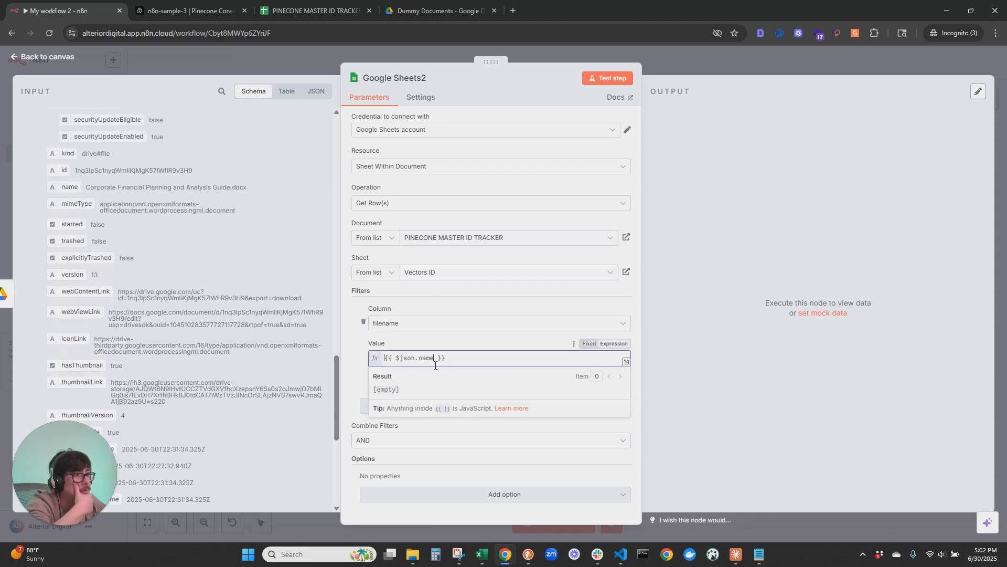
# Step: Test the filtered row lookup, review the returned vector ID rows, and return to the canvas
pyautogui.click(611, 78)
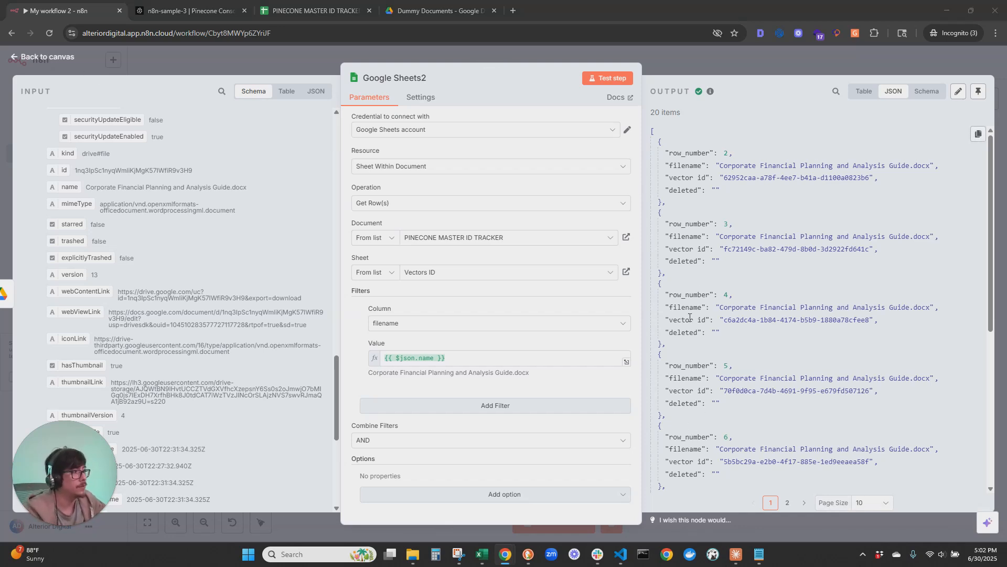
pyautogui.scroll(-3, 690, 318)
pyautogui.scroll(3, 701, 294)
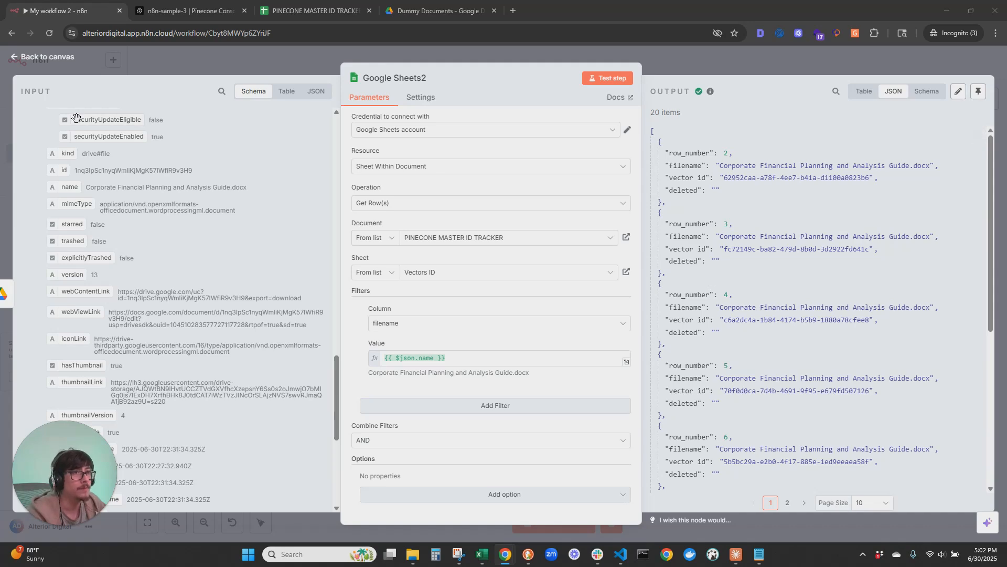
pyautogui.click(52, 57)
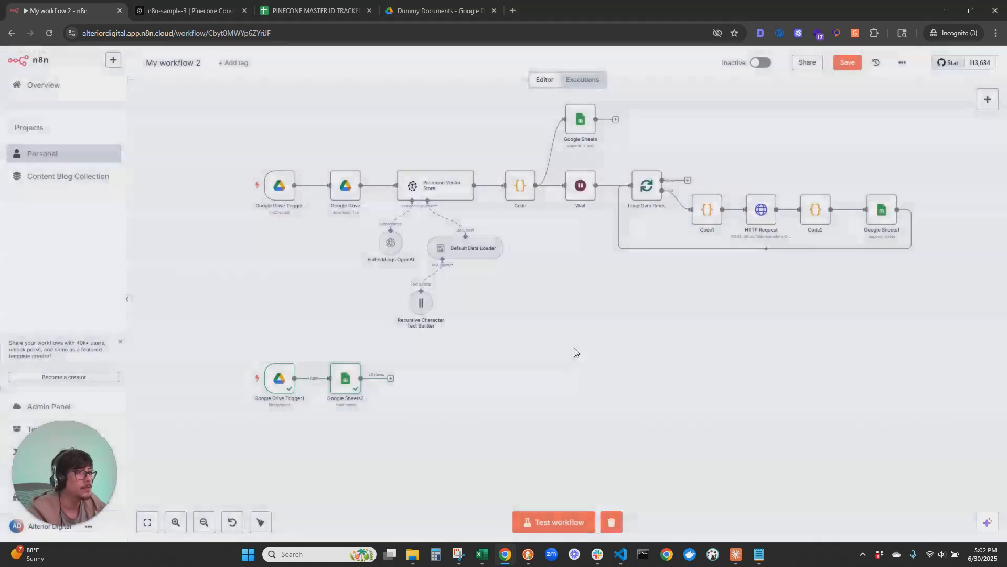
# Step: Add an Aggregate node after the Google Sheets row lookup in the file-updated flow
pyautogui.click(390, 379)
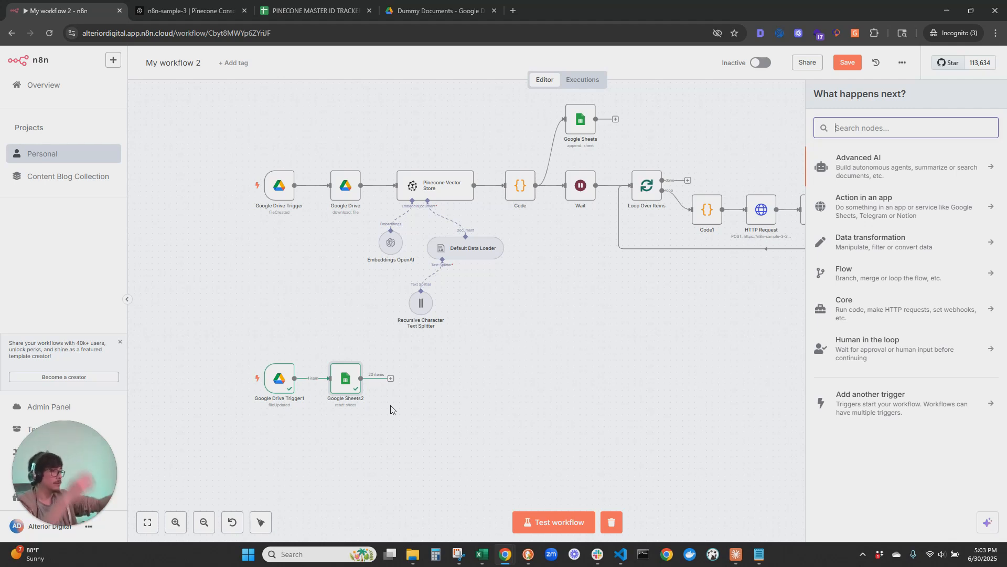
pyautogui.click(392, 382)
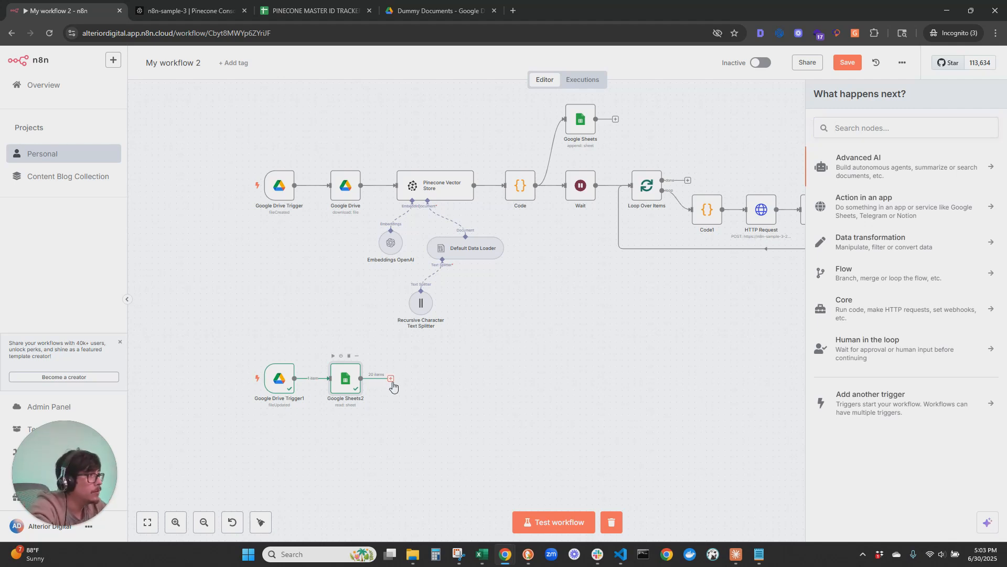
pyautogui.click(908, 122)
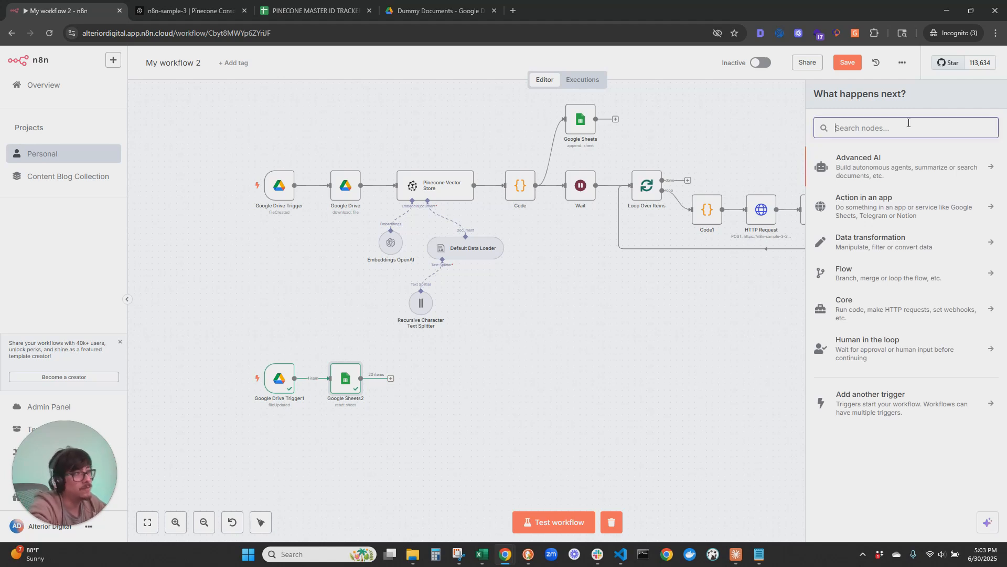
pyautogui.write('agg')
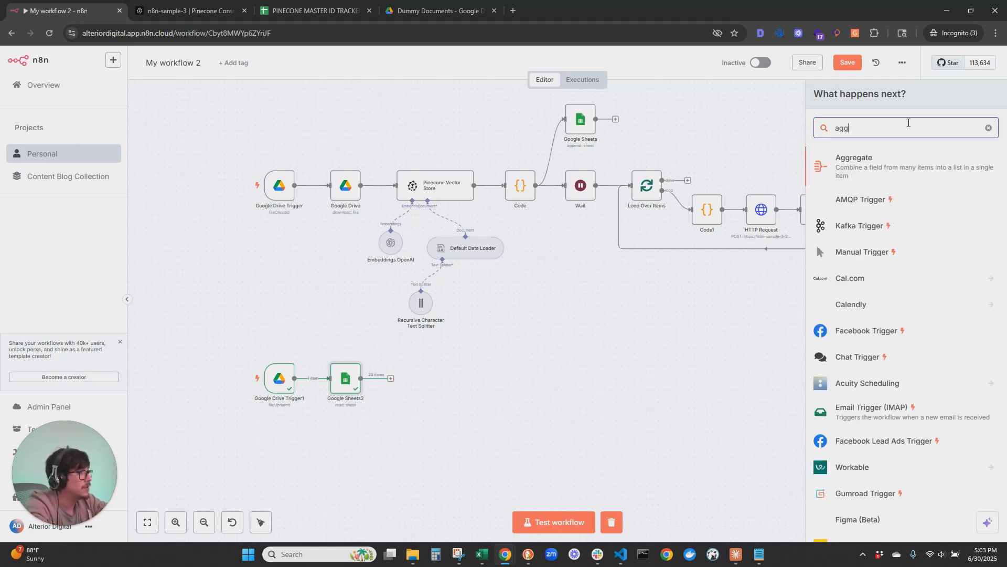
pyautogui.click(892, 159)
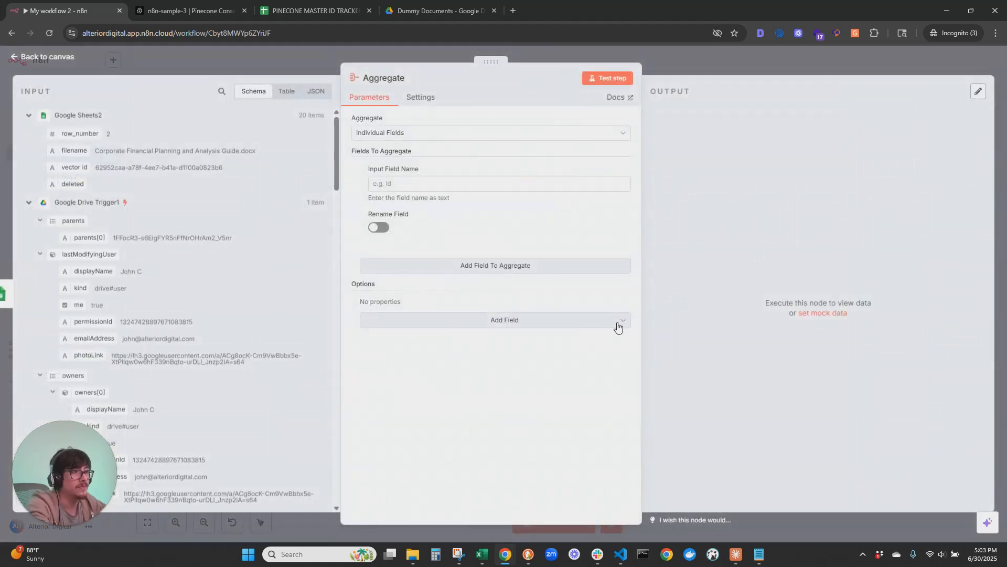
# Step: Set the Aggregate node's input field to vector id from the sheet rows, aggregating individual fields
pyautogui.click(313, 93)
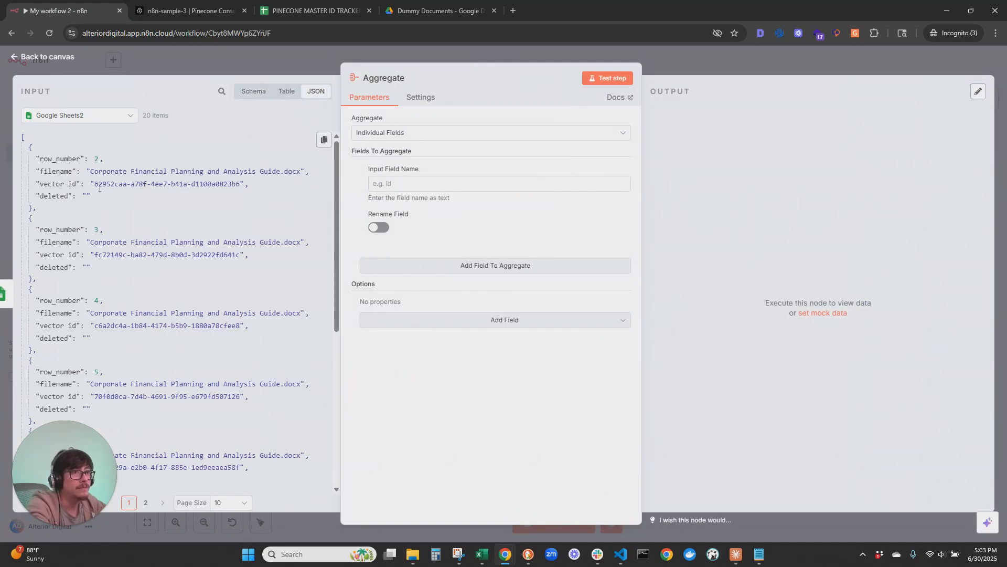
pyautogui.click(254, 92)
pyautogui.moveTo(73, 168); pyautogui.dragTo(436, 184)
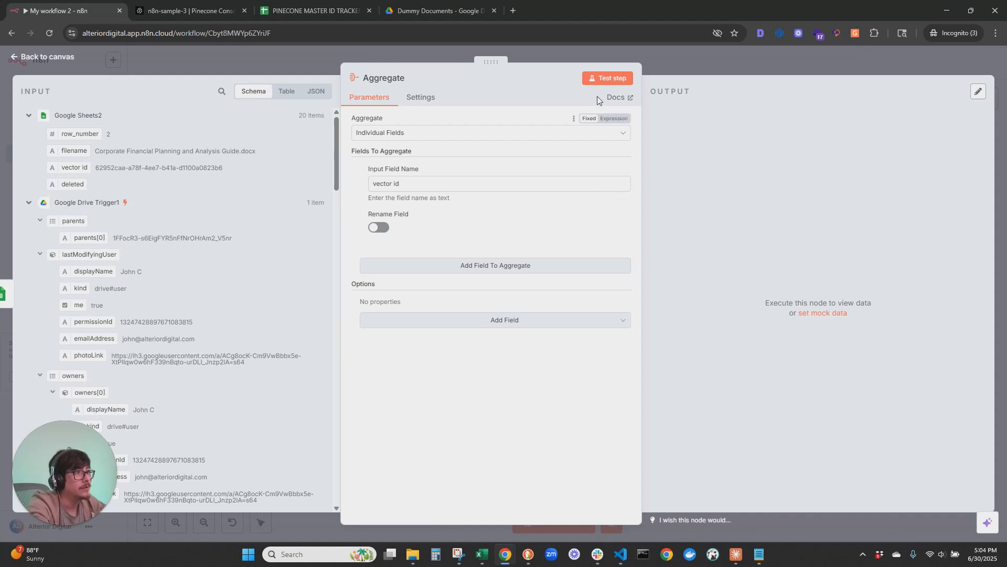
# Step: Test the Aggregate node, review the combined vector id list, and return to the canvas
pyautogui.click(603, 80)
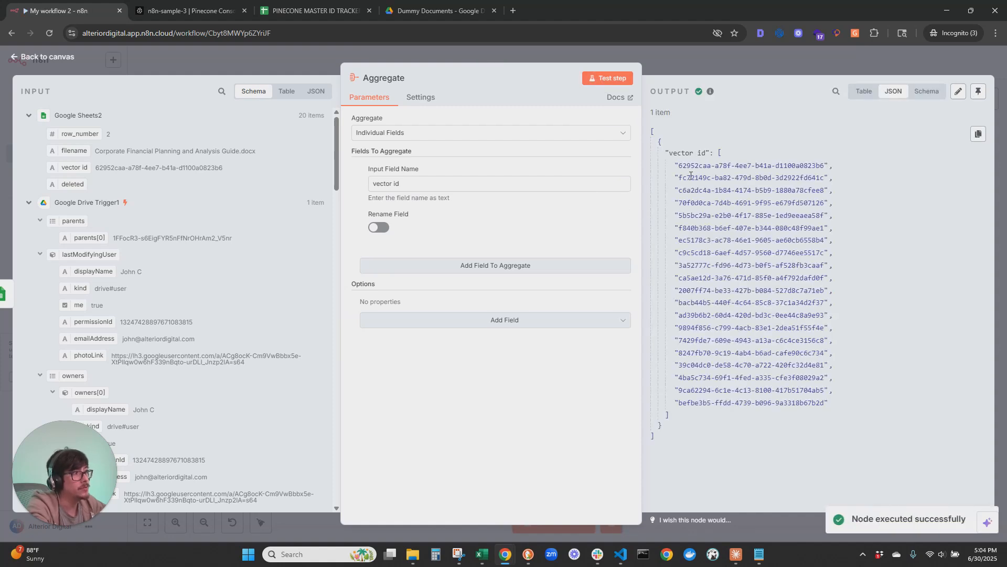
pyautogui.moveTo(679, 165); pyautogui.dragTo(851, 403)
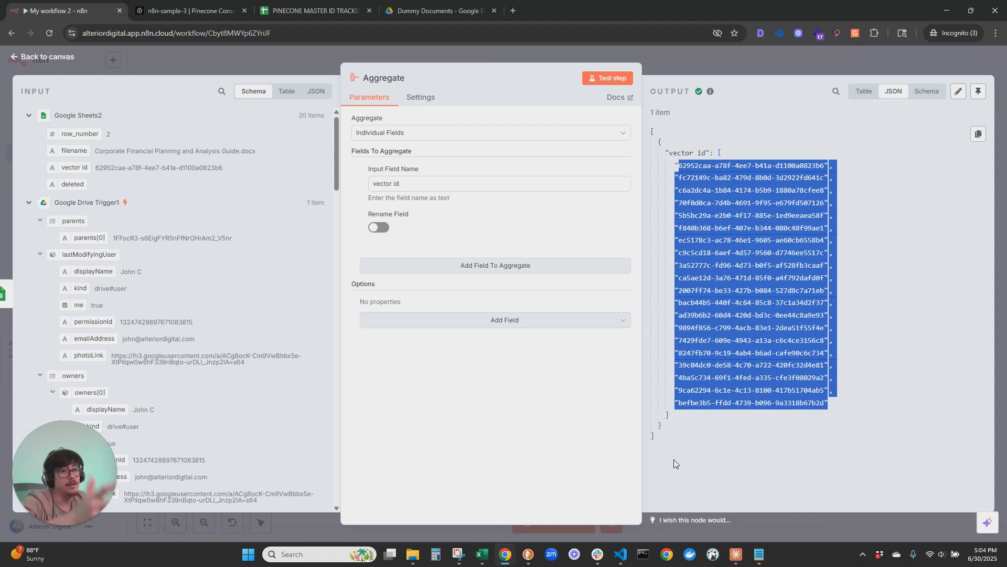
pyautogui.click(44, 57)
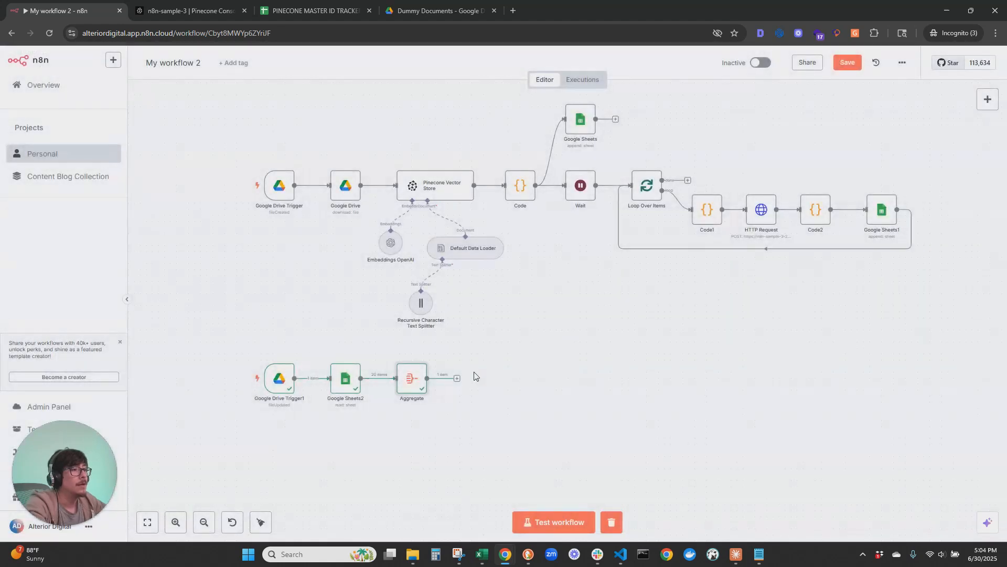
# Step: Add an Edit Fields (Set) node after the Aggregate node in the file-updated flow
pyautogui.scroll(-5, 584, 315)
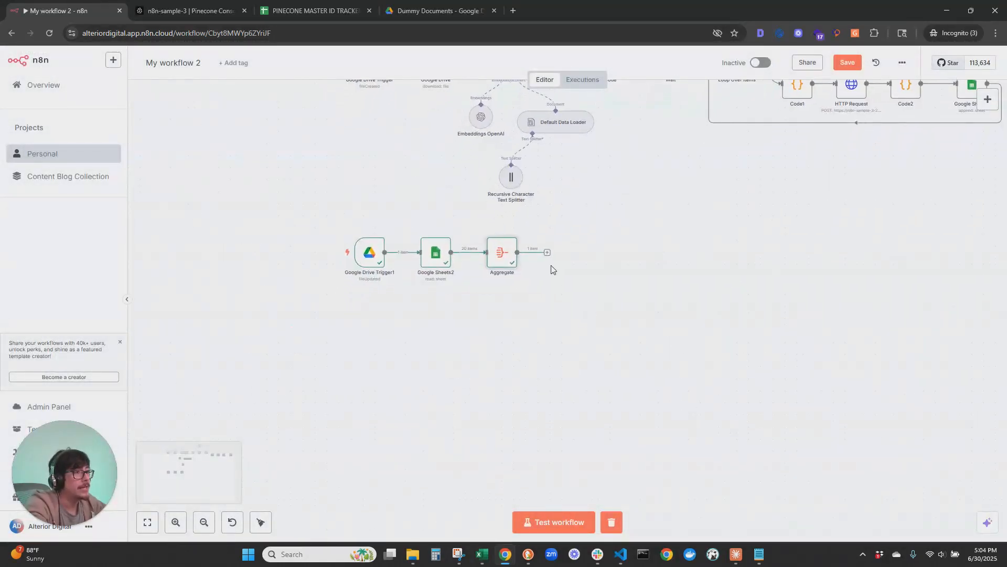
pyautogui.click(547, 253)
pyautogui.write('set')
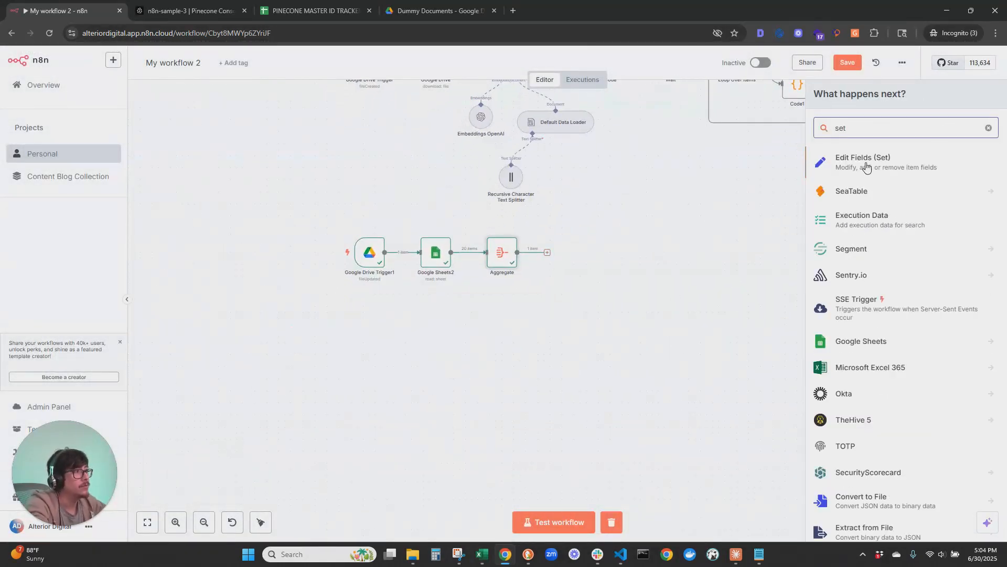
pyautogui.click(867, 163)
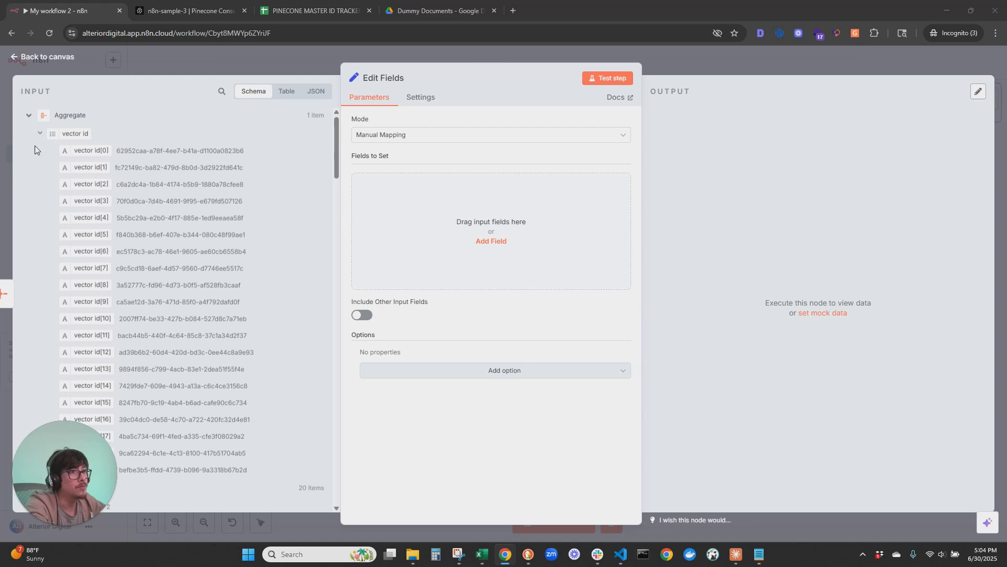
# Step: Map the aggregated vector id input as a field to set and change its type to String
pyautogui.moveTo(60, 131); pyautogui.dragTo(445, 247)
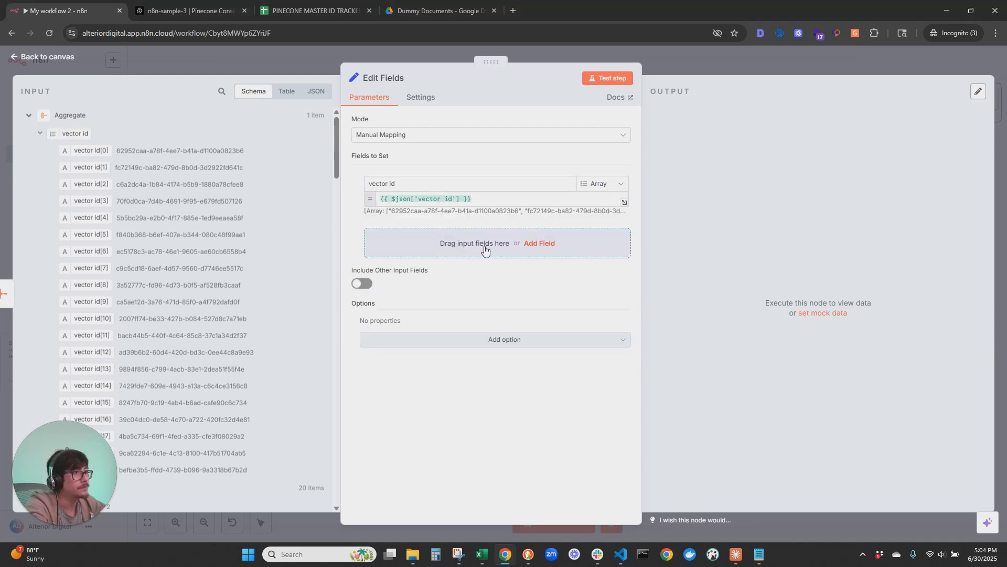
pyautogui.click(597, 183)
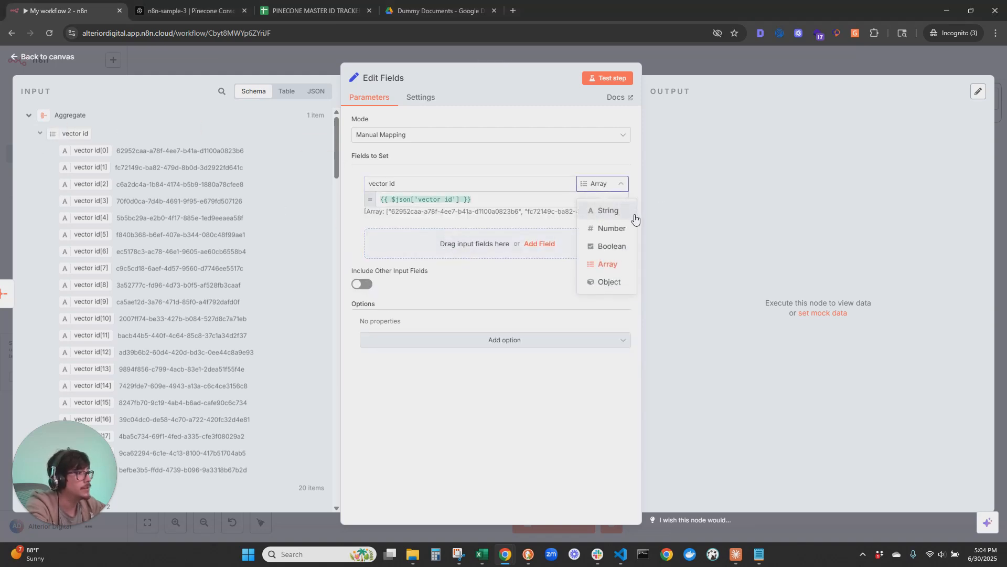
pyautogui.click(604, 209)
# Step: Test the Edit Fields node, compare its string output with the input array in JSON view, and return to the canvas
pyautogui.click(610, 78)
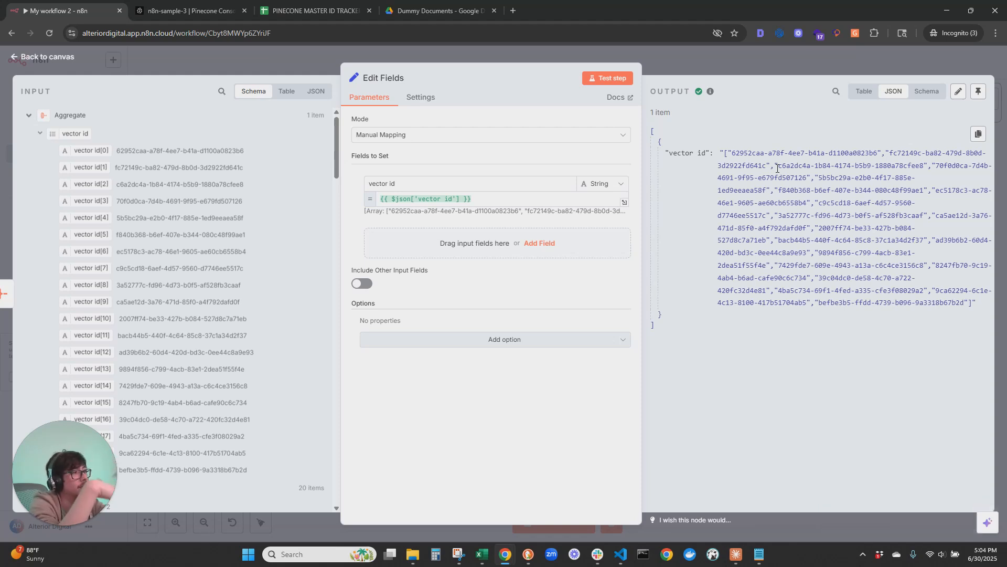
pyautogui.moveTo(731, 151); pyautogui.dragTo(725, 152)
pyautogui.moveTo(994, 308); pyautogui.dragTo(974, 303)
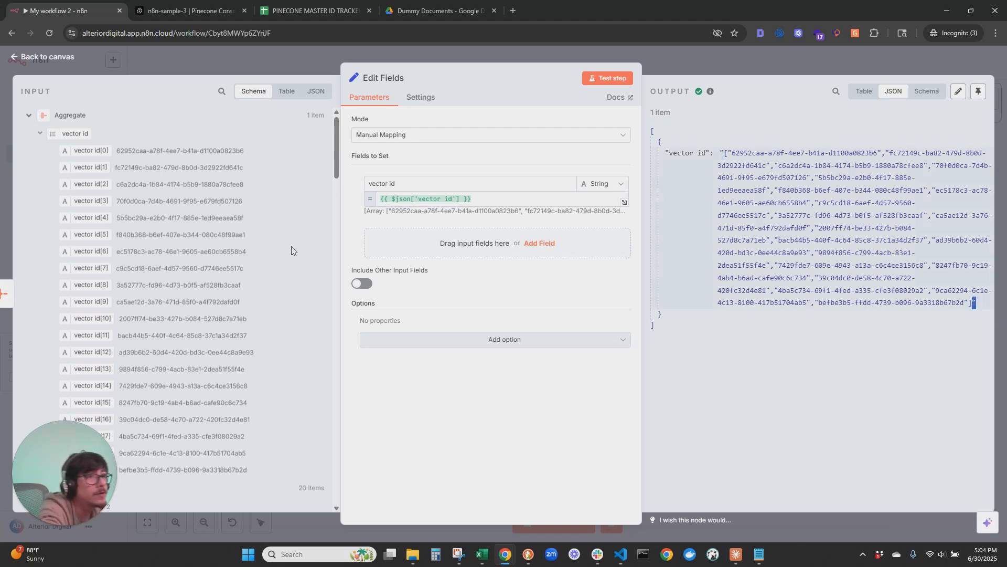
pyautogui.click(316, 93)
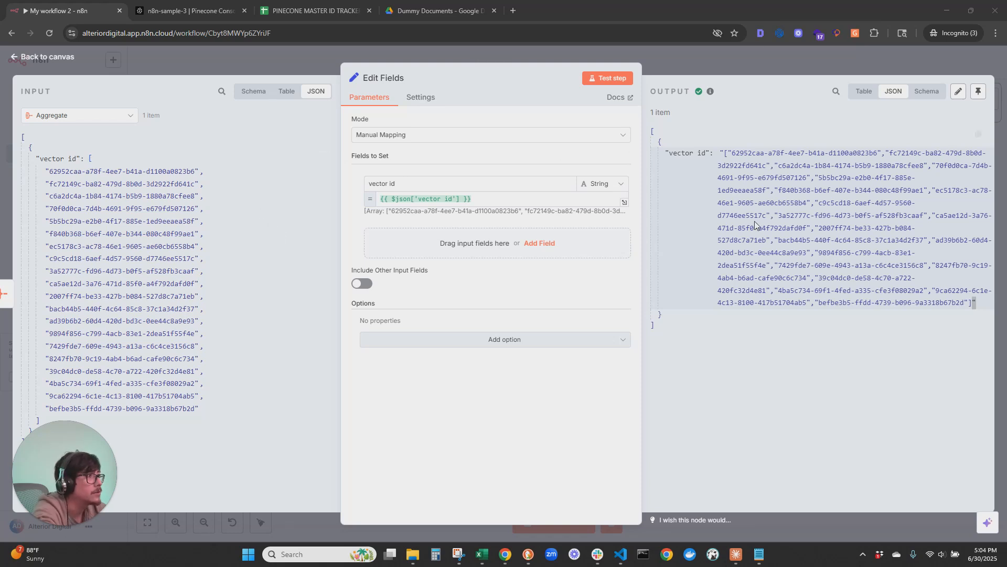
pyautogui.click(47, 56)
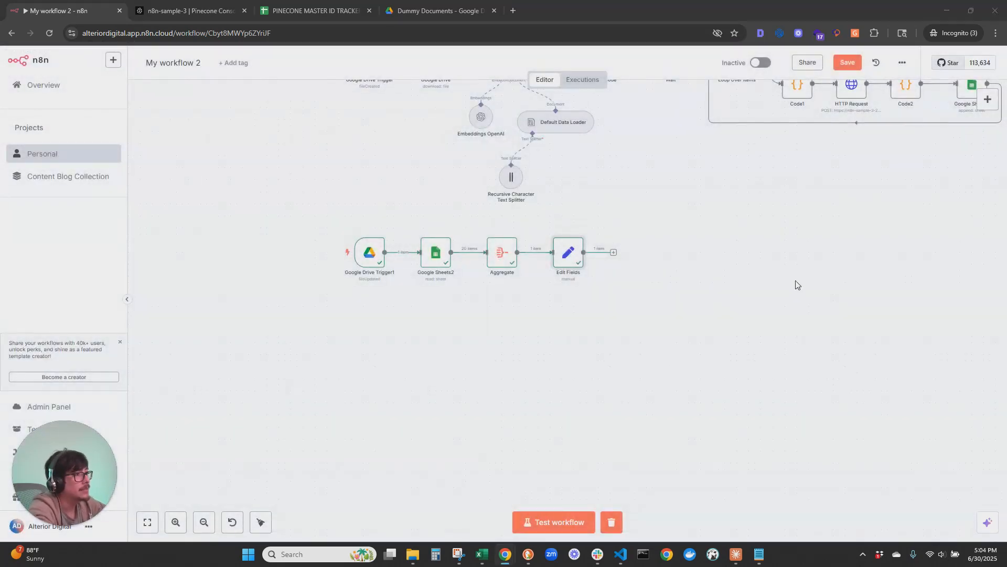
# Step: Move the Edit Fields node below the file-updated trigger and add an HTTP Request node after it
pyautogui.moveTo(566, 253); pyautogui.dragTo(368, 331)
pyautogui.click(414, 331)
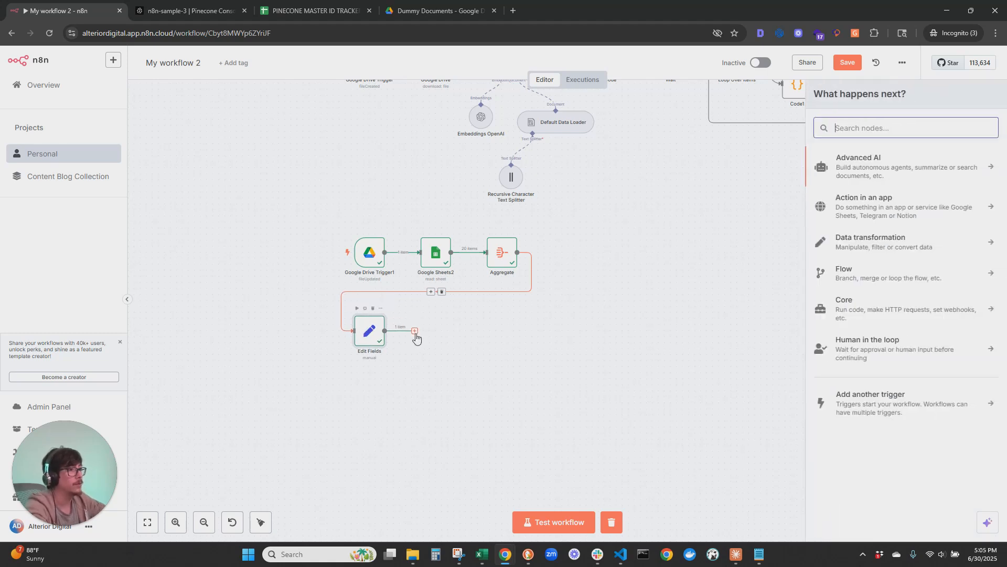
pyautogui.write('http')
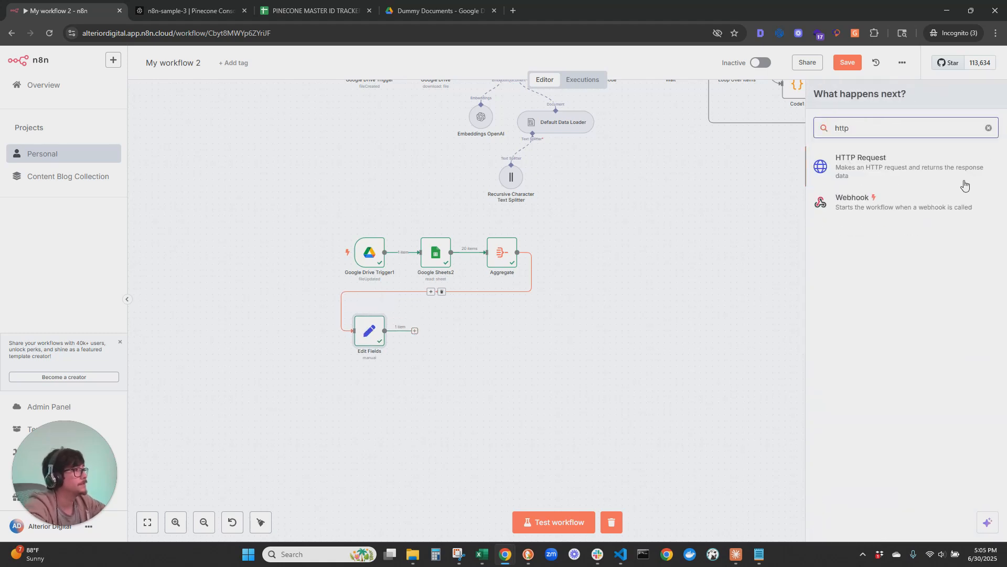
pyautogui.click(916, 171)
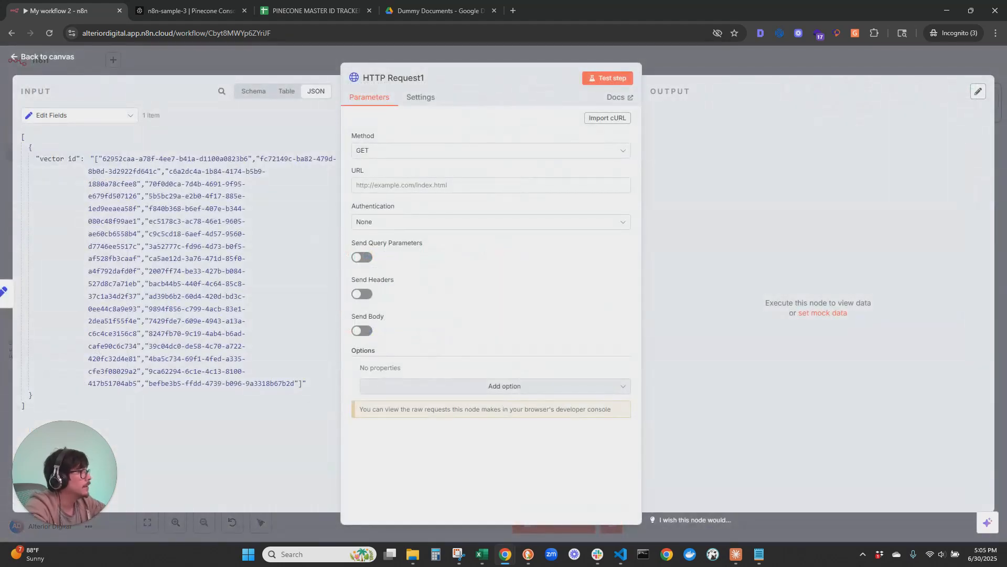
# Step: Set the request method to POST and the URL to the n8n-sample-3 host copied from Pinecone, followed by /vectors/delete
pyautogui.click(430, 151)
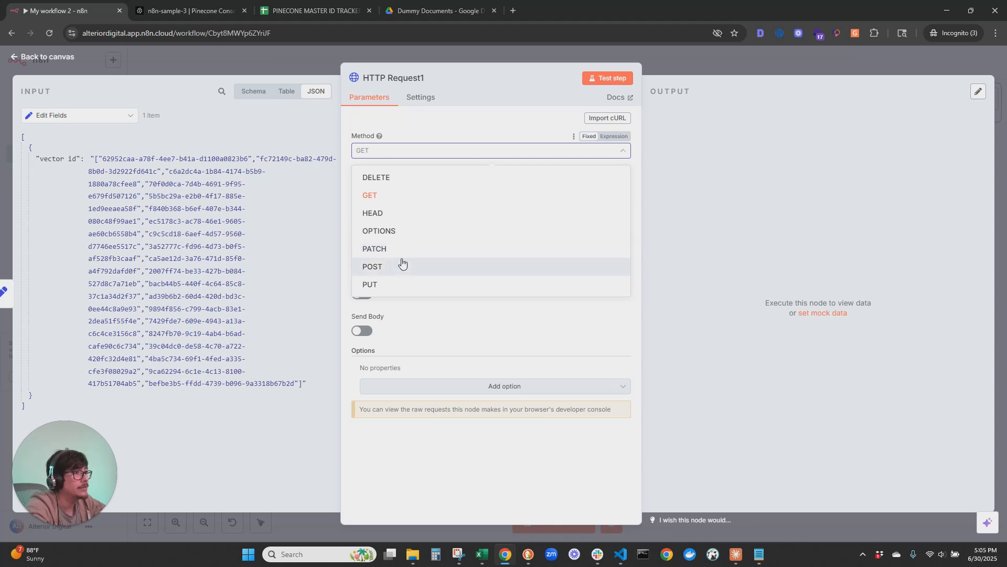
pyautogui.click(400, 265)
pyautogui.click(231, 8)
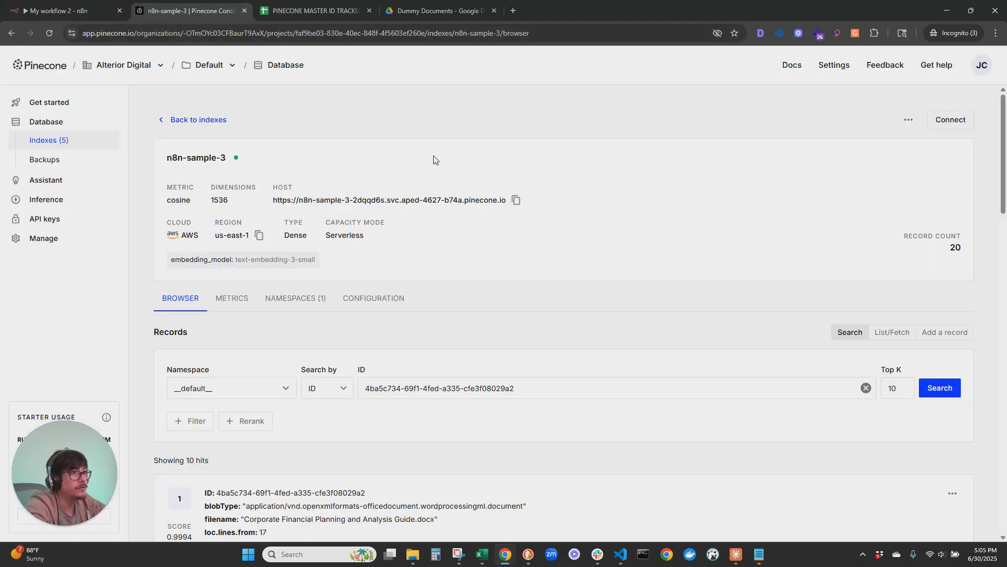
pyautogui.click(521, 204)
pyautogui.click(99, 10)
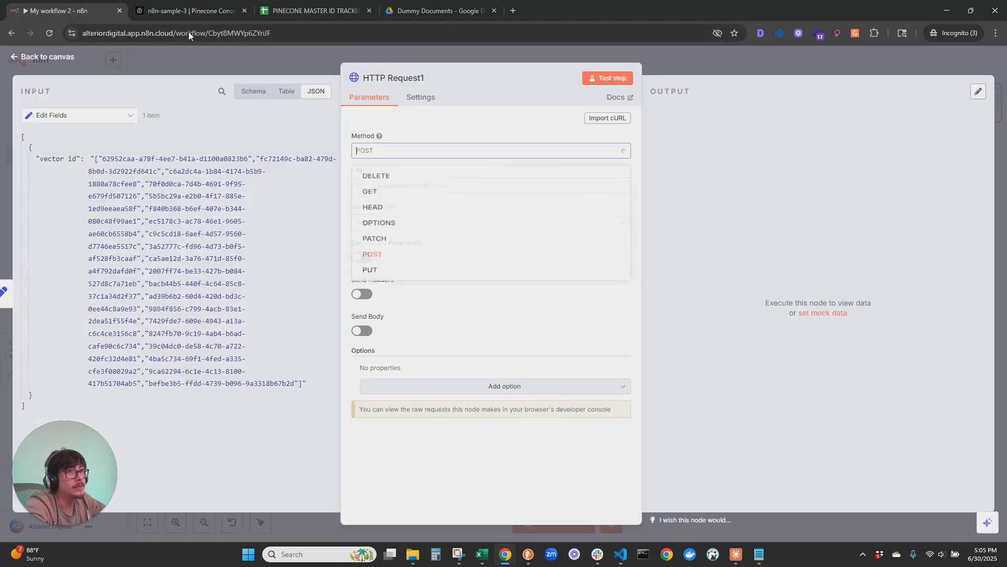
pyautogui.click(580, 363)
pyautogui.click(446, 187)
pyautogui.hotkey('ctrl', 'v')
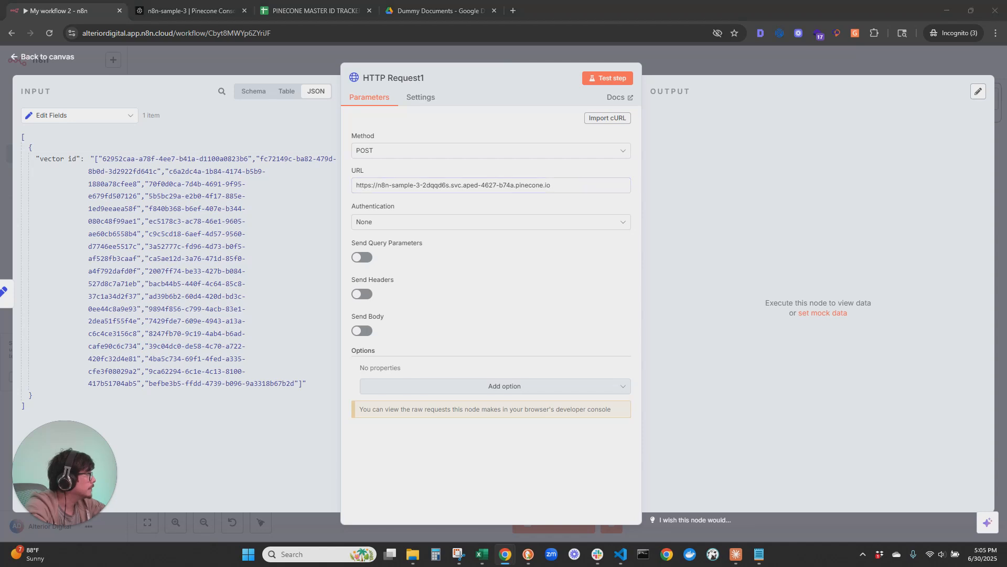
pyautogui.click(577, 185)
pyautogui.write('/vectors/delete')
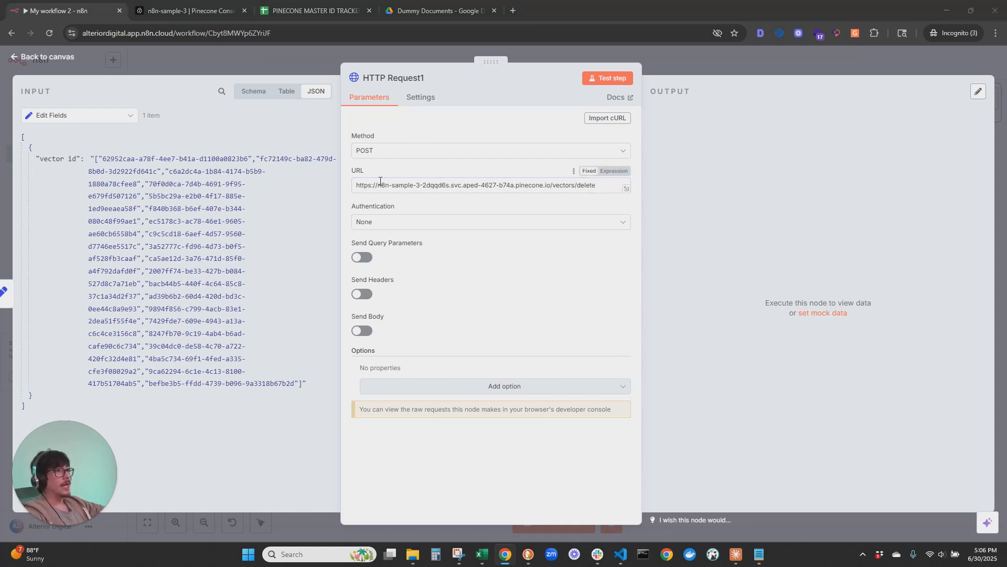
# Step: Enable sending headers on the HTTP request and specify them using JSON
pyautogui.click(362, 293)
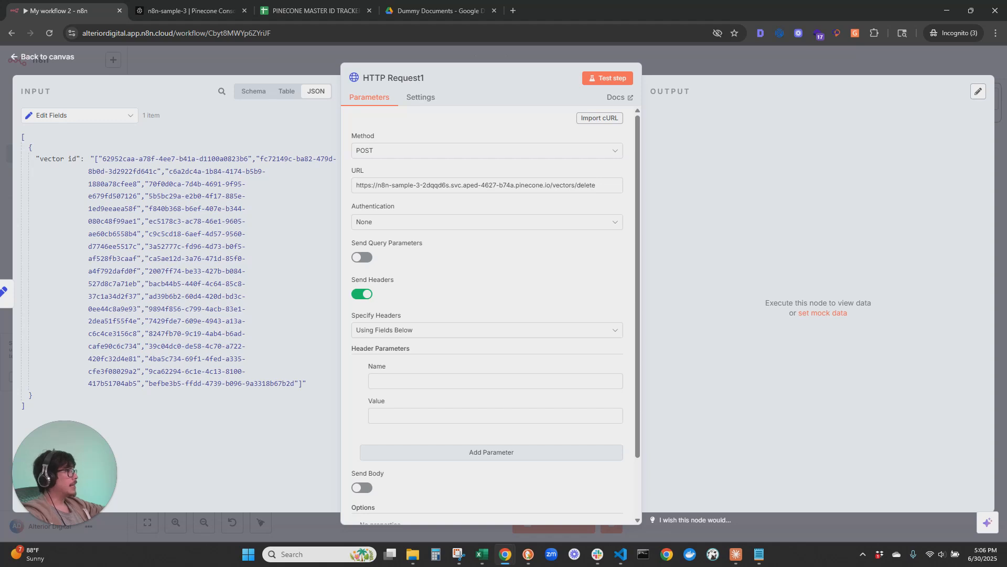
pyautogui.scroll(-1, 525, 349)
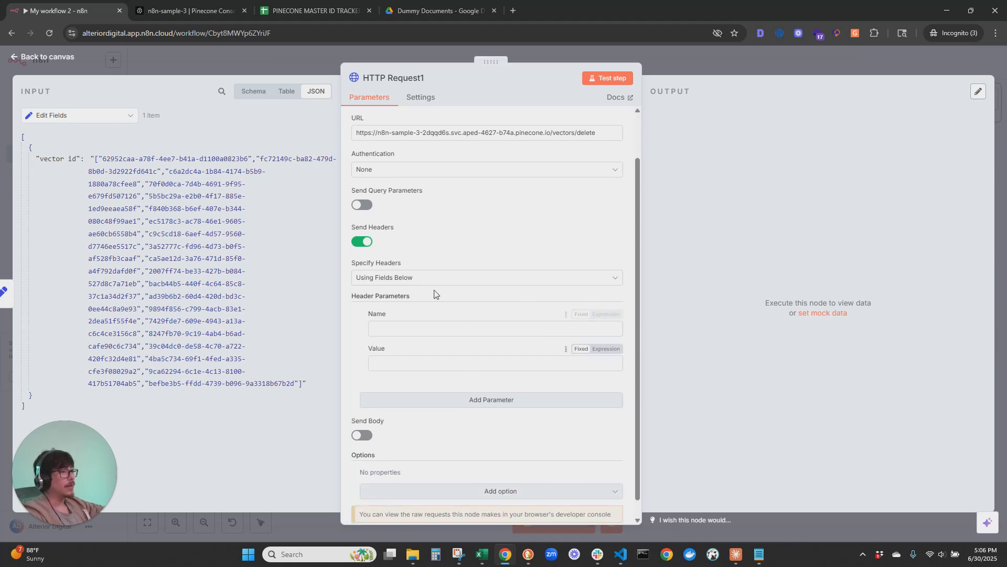
pyautogui.click(407, 278)
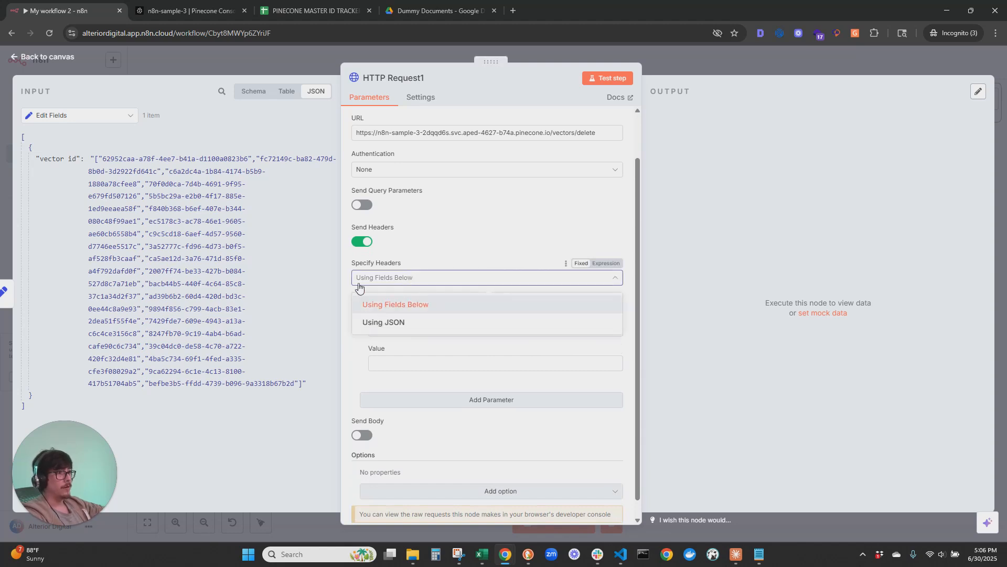
pyautogui.click(446, 324)
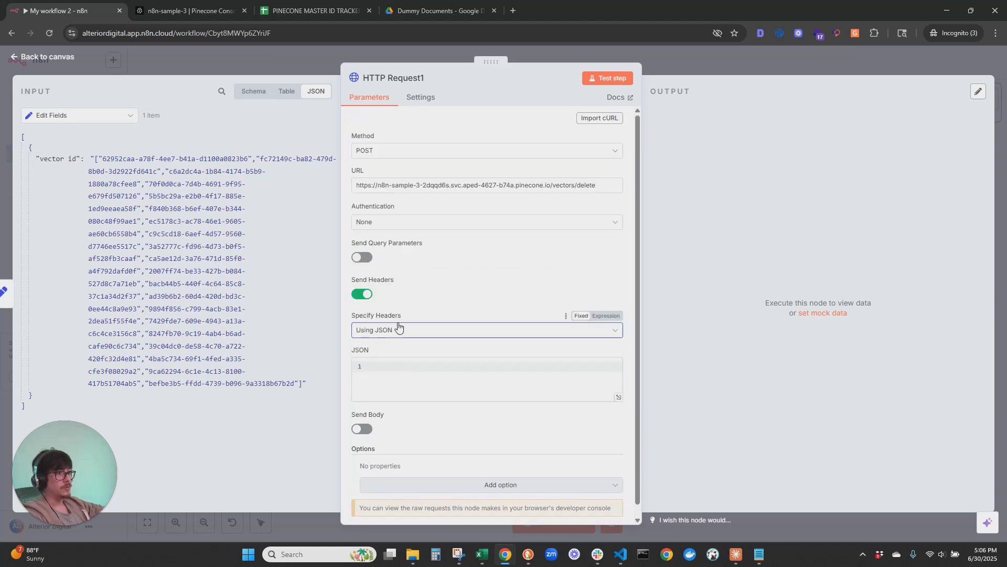
# Step: Enable a JSON request body, specified using JSON, with the expression { "ids": {{ $json["vector id"] }} }
pyautogui.scroll(-1, 632, 446)
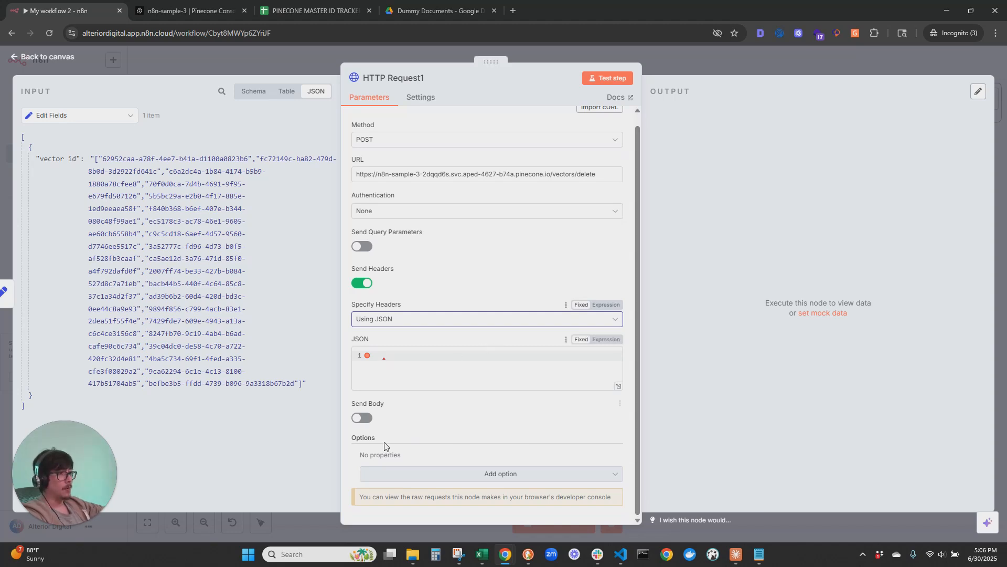
pyautogui.click(359, 419)
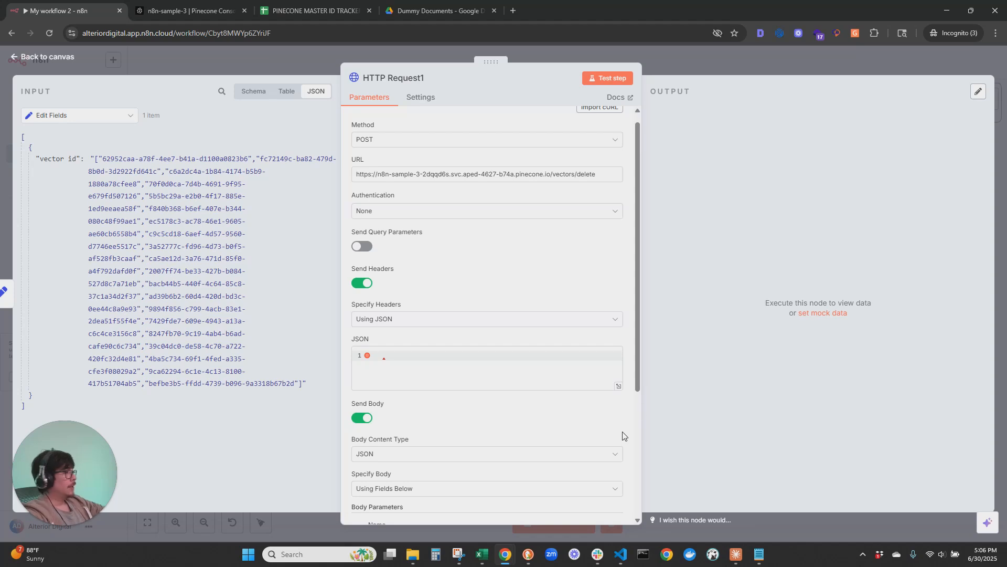
pyautogui.scroll(-3, 614, 435)
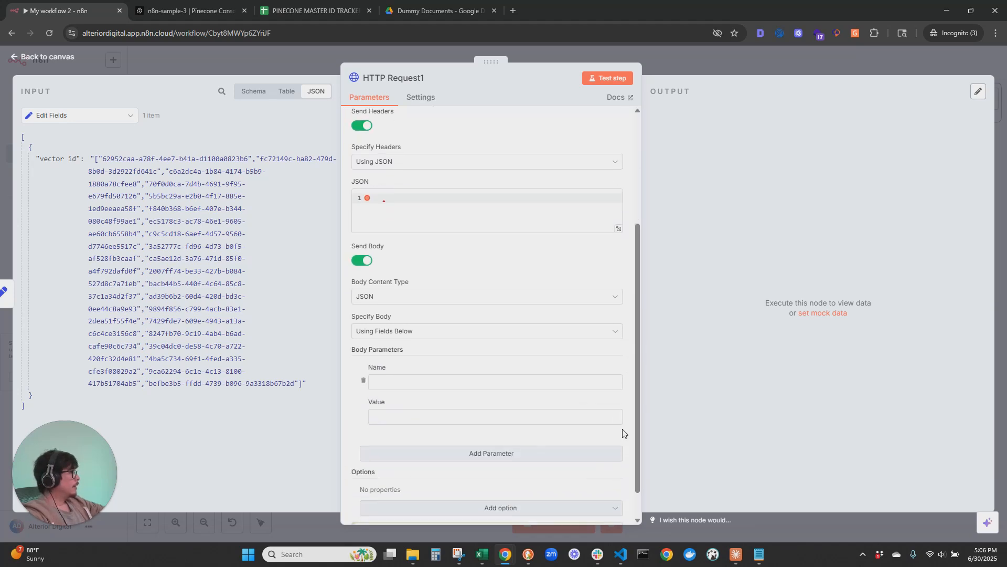
pyautogui.click(402, 332)
pyautogui.click(370, 377)
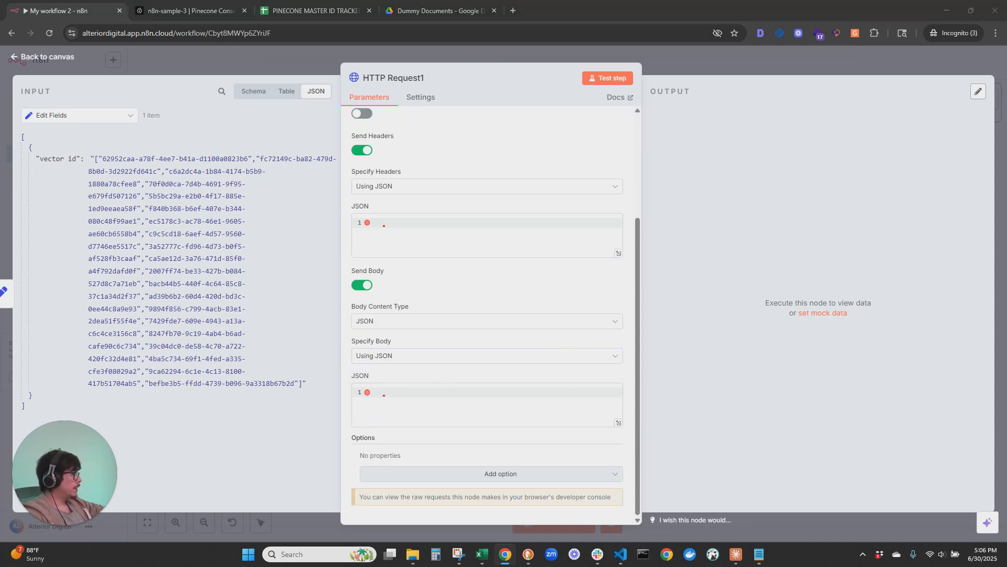
pyautogui.click(606, 376)
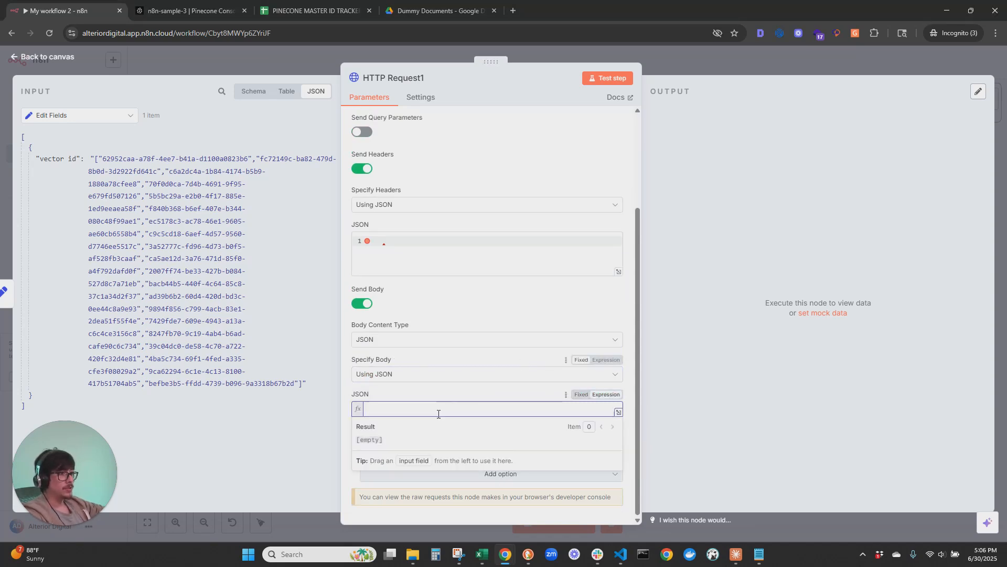
pyautogui.hotkey('ctrl', 'v')
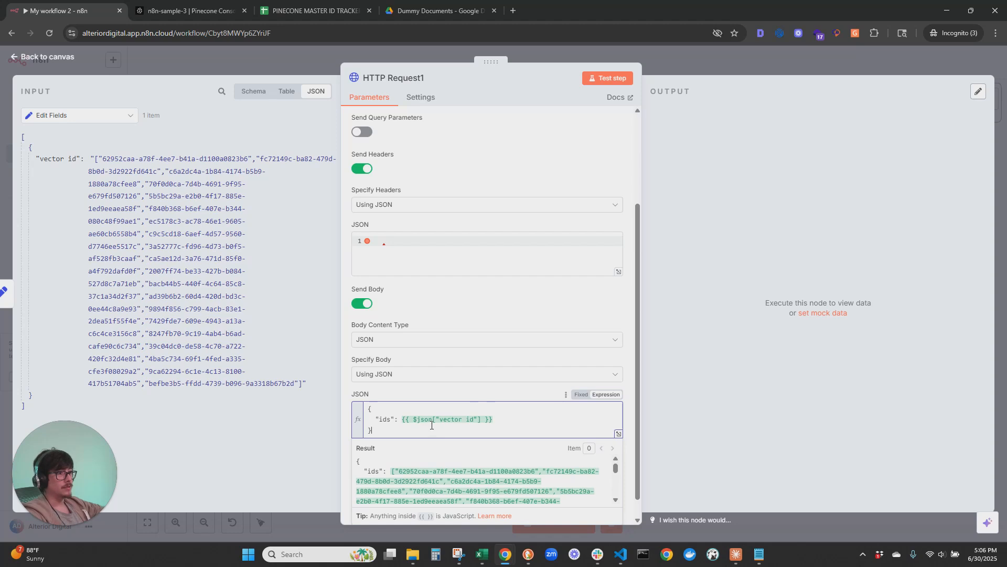
pyautogui.scroll(-1, 577, 451)
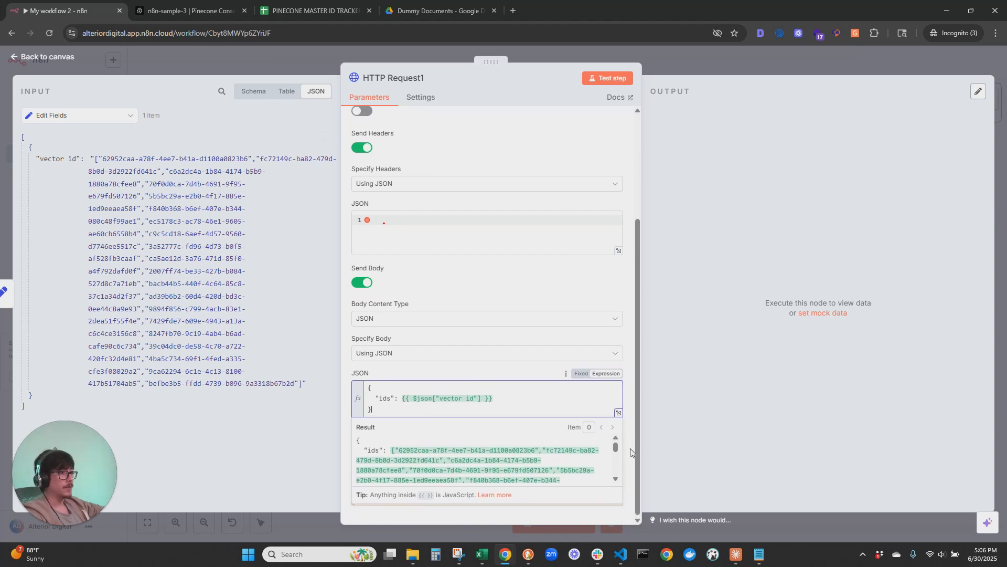
# Step: Fill the header JSON with Content-Type "application/json" and an Api-Key entry holding the placeholder "your api key goes in here"
pyautogui.scroll(5, 375, 378)
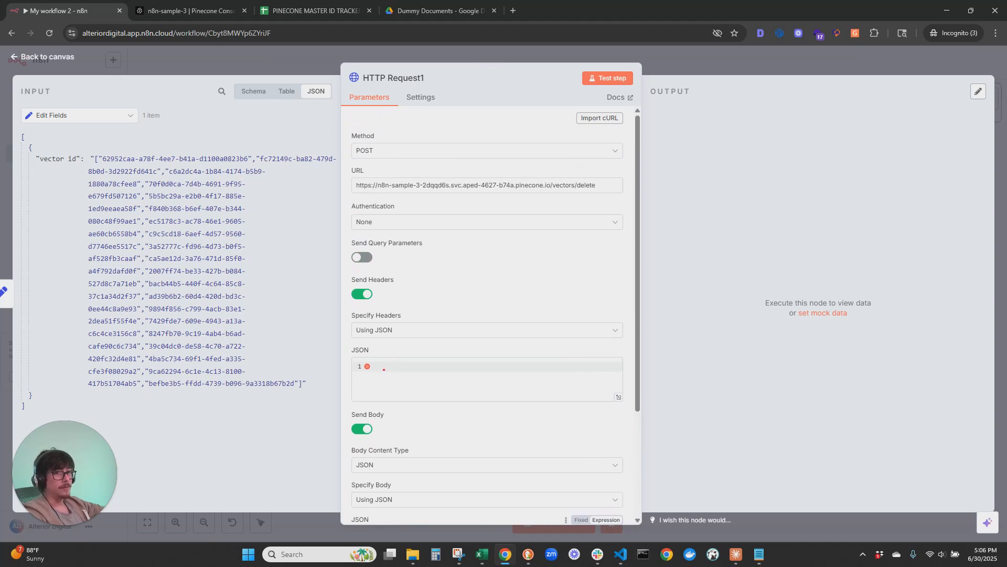
pyautogui.hotkey('ctrl', 'v')
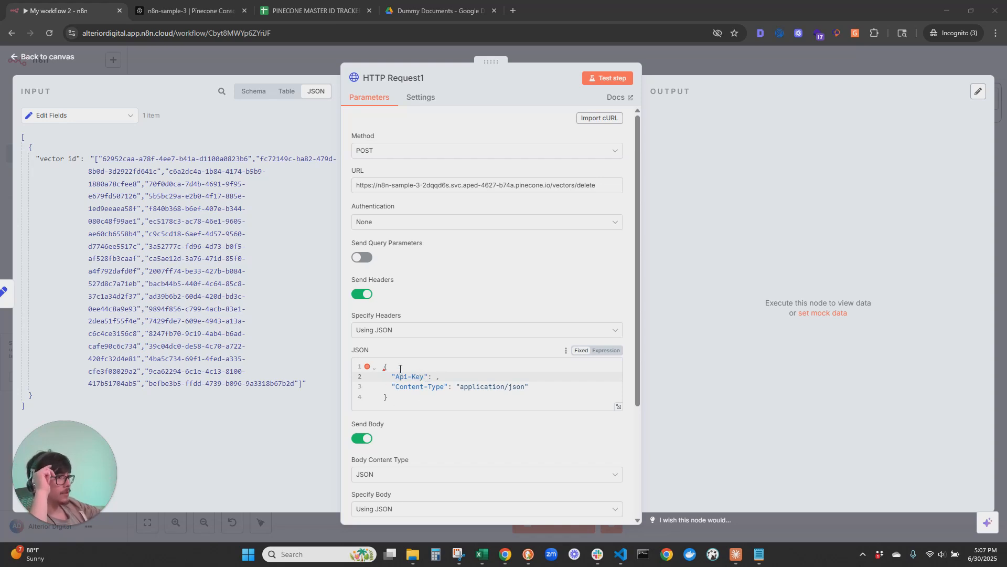
pyautogui.click(438, 377)
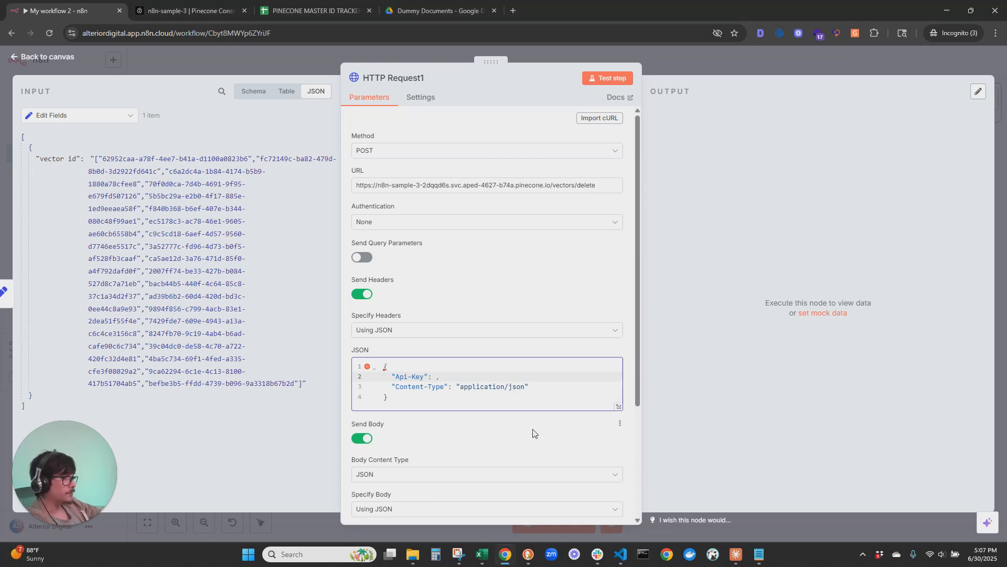
pyautogui.write('"')
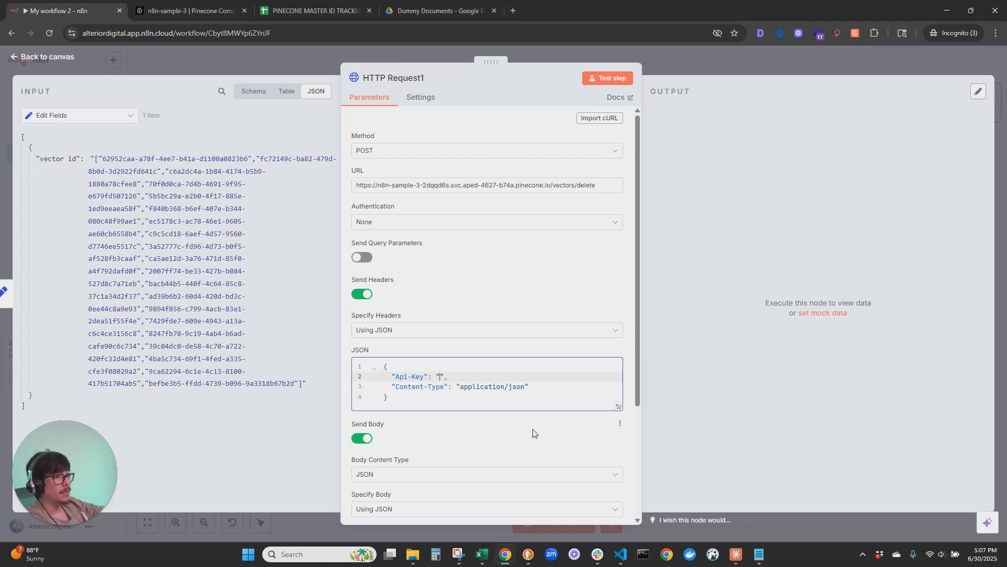
pyautogui.write('your api key')
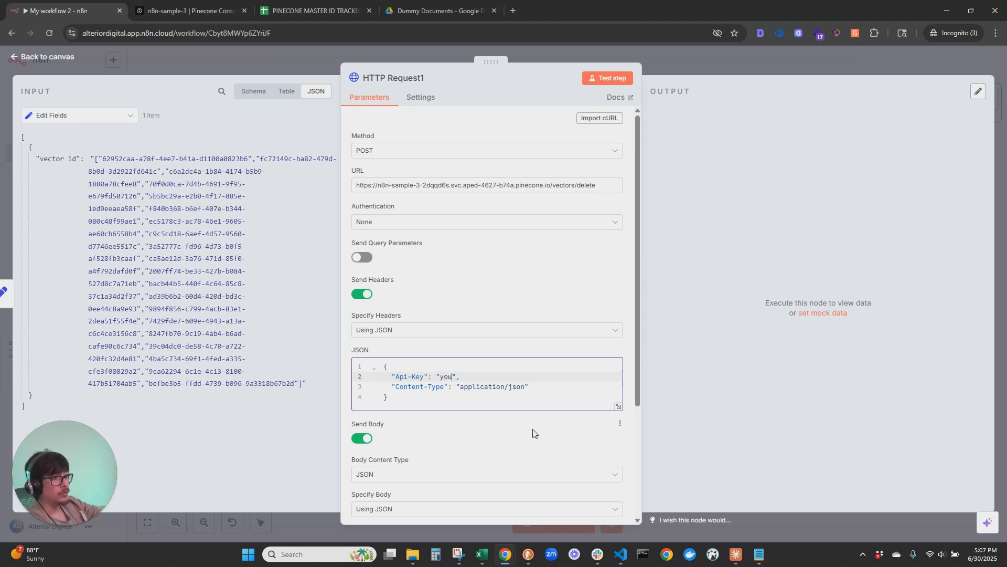
pyautogui.press('BackSpace')
pyautogui.press('BackSpace')
pyautogui.press('BackSpace')
pyautogui.write('key goes in he')
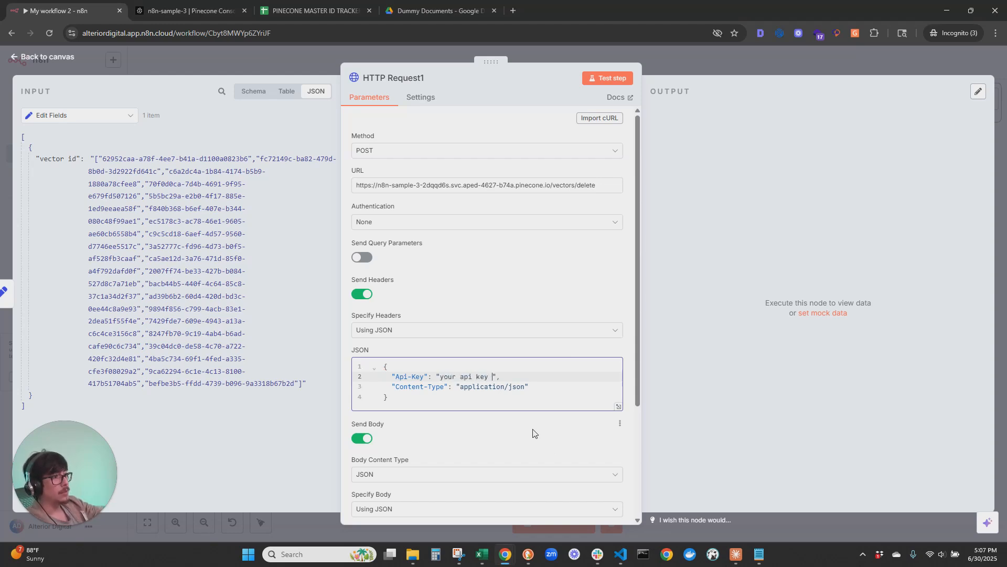
pyautogui.write('re')
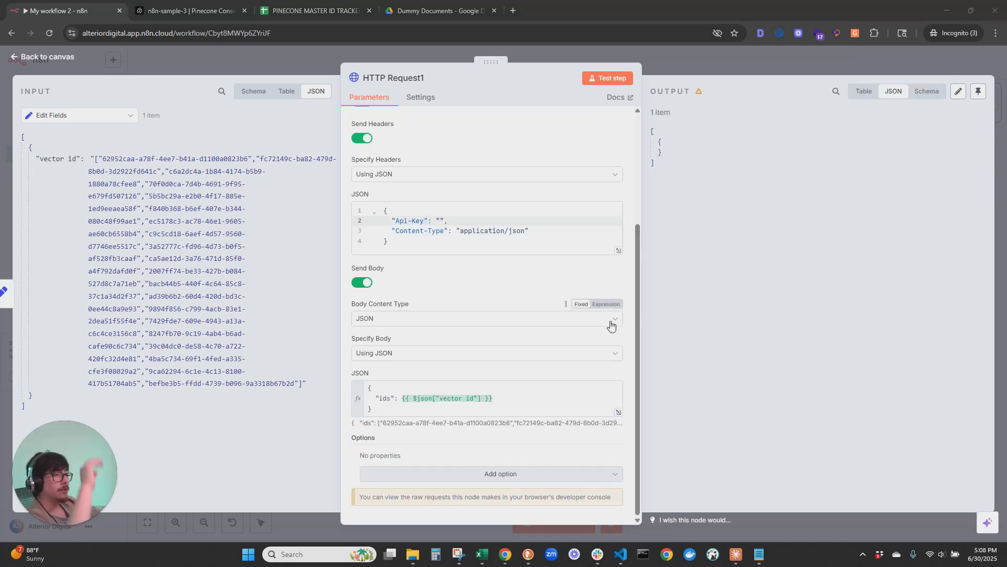
# Step: Reload the n8n-sample-3 index in Pinecone to check which records remain, and return to the n8n workflow
pyautogui.scroll(3, 609, 336)
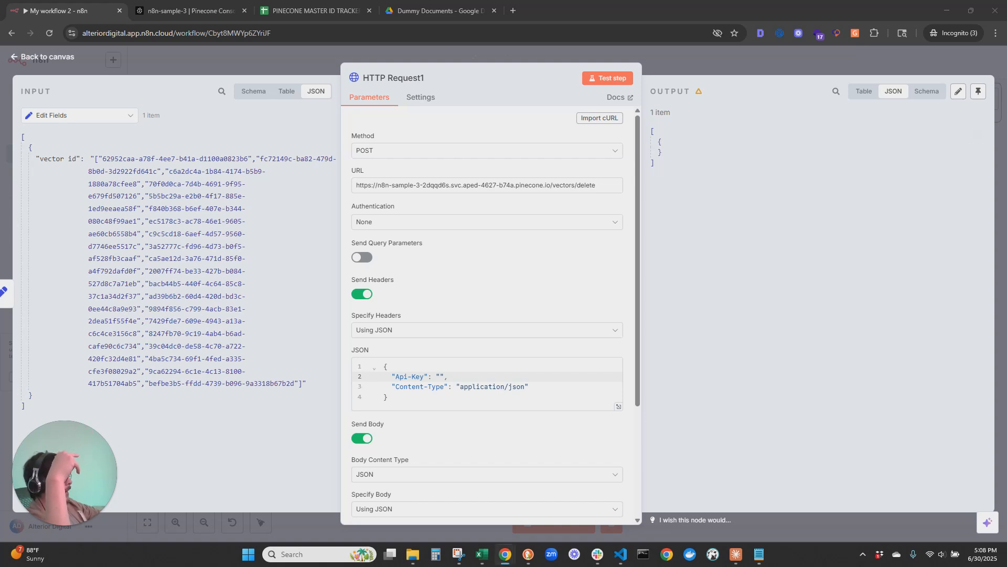
pyautogui.click(189, 10)
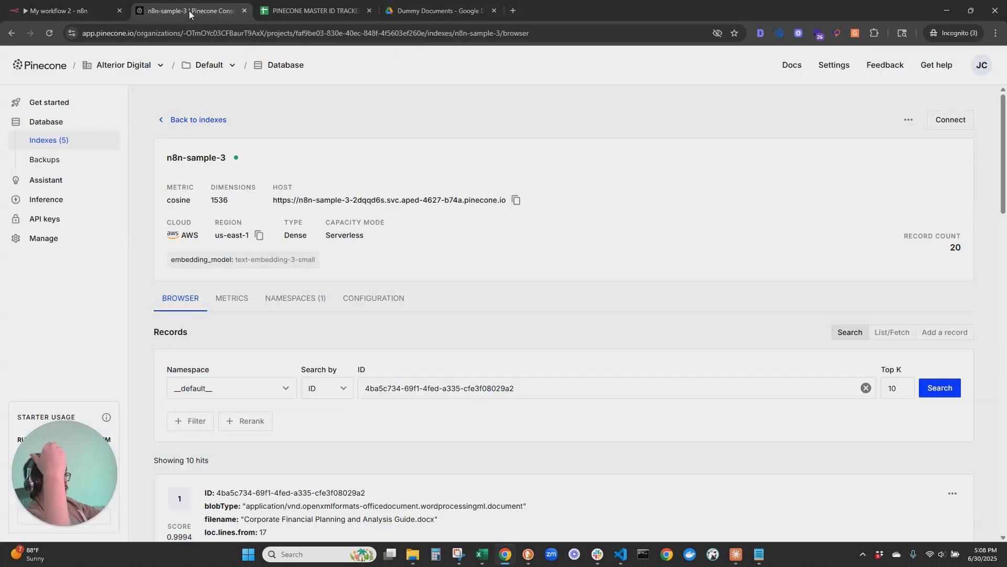
pyautogui.click(49, 33)
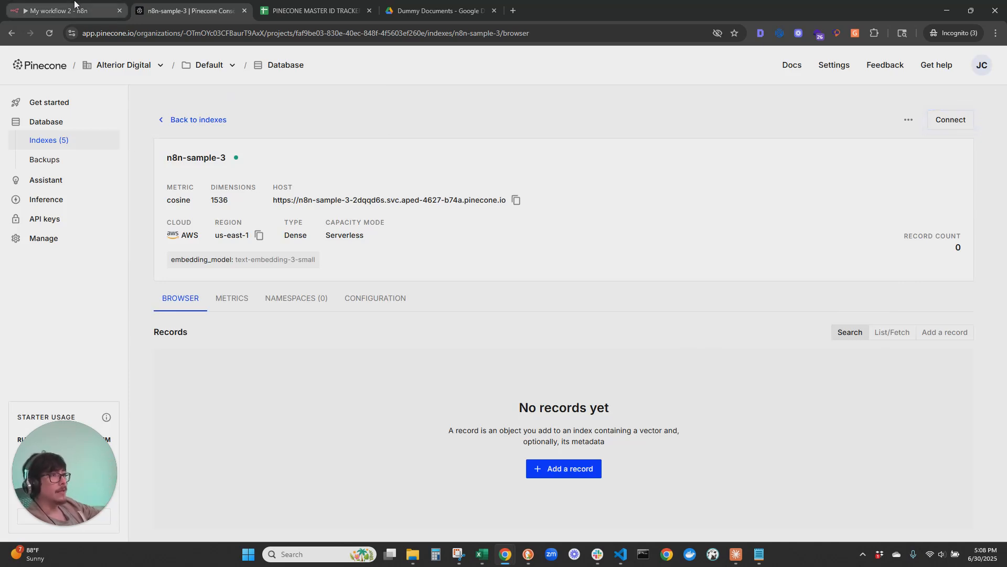
pyautogui.moveTo(74, 5)
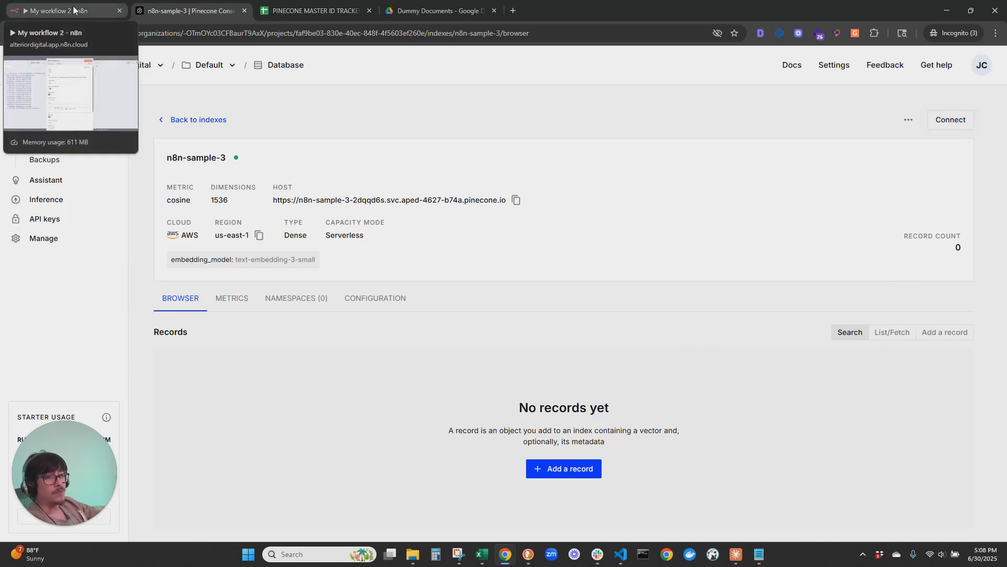
pyautogui.click(74, 10)
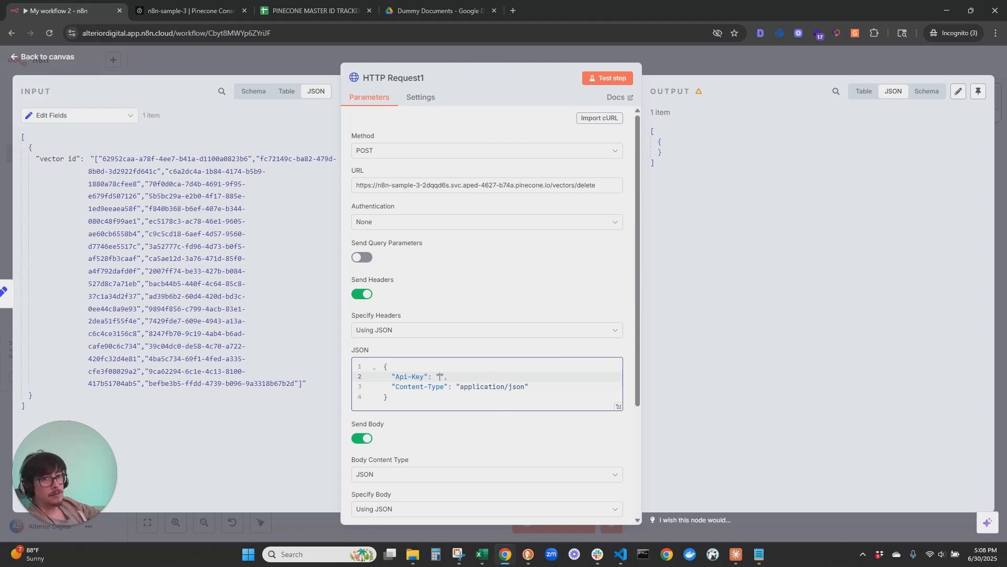
# Step: Close the delete request's settings and add another HTTP Request node after it
pyautogui.press('Escape')
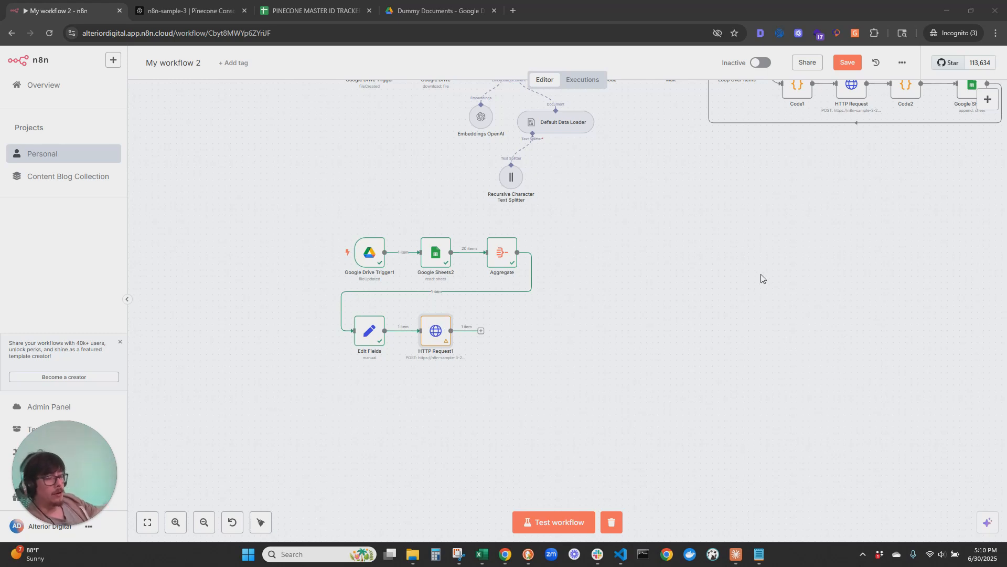
pyautogui.click(480, 330)
pyautogui.write('http')
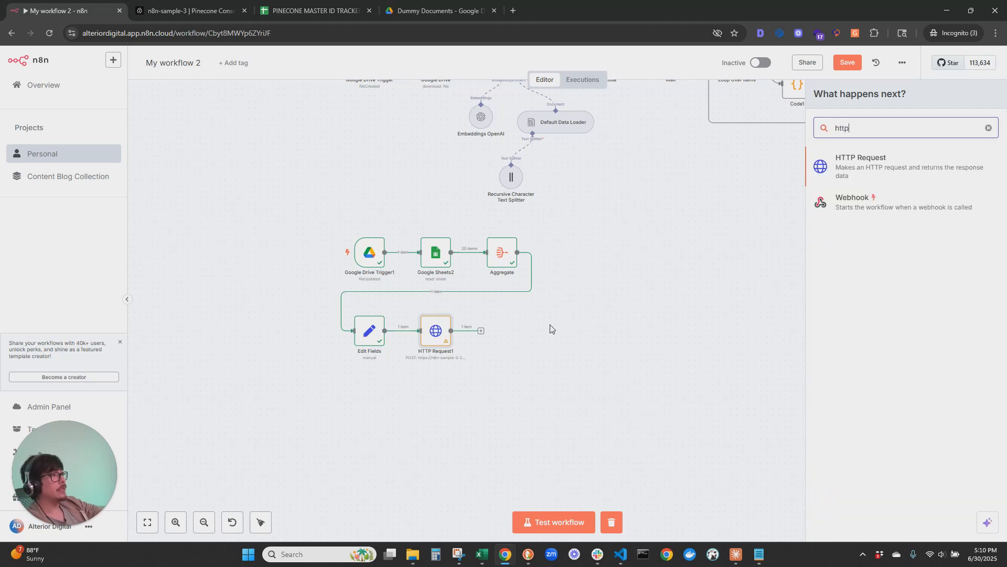
pyautogui.click(859, 164)
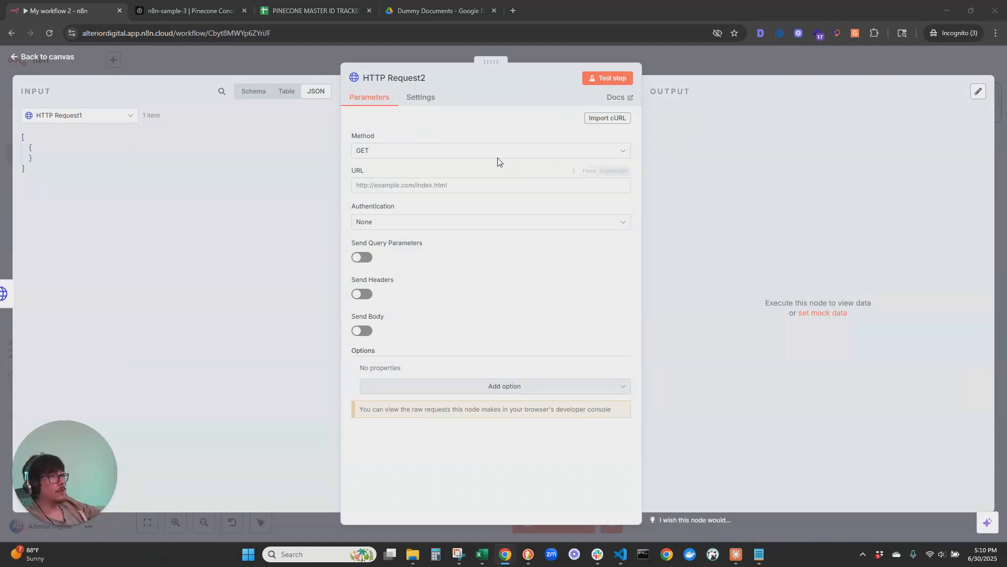
# Step: Set the new request's method to POST and its URL to the n8n-sample-3 host copied from Pinecone, followed by /vectors/fetch
pyautogui.click(468, 152)
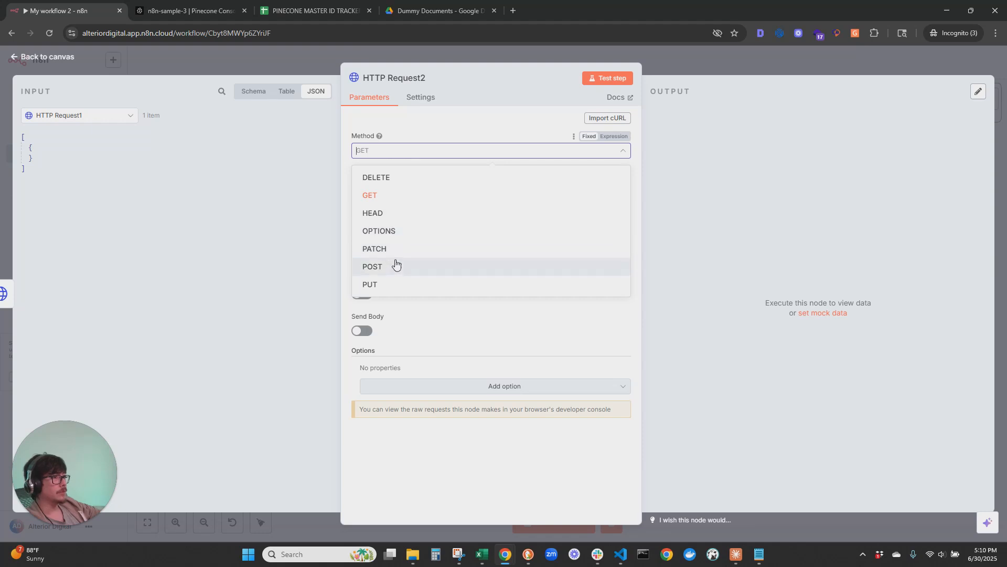
pyautogui.click(403, 254)
pyautogui.click(170, 5)
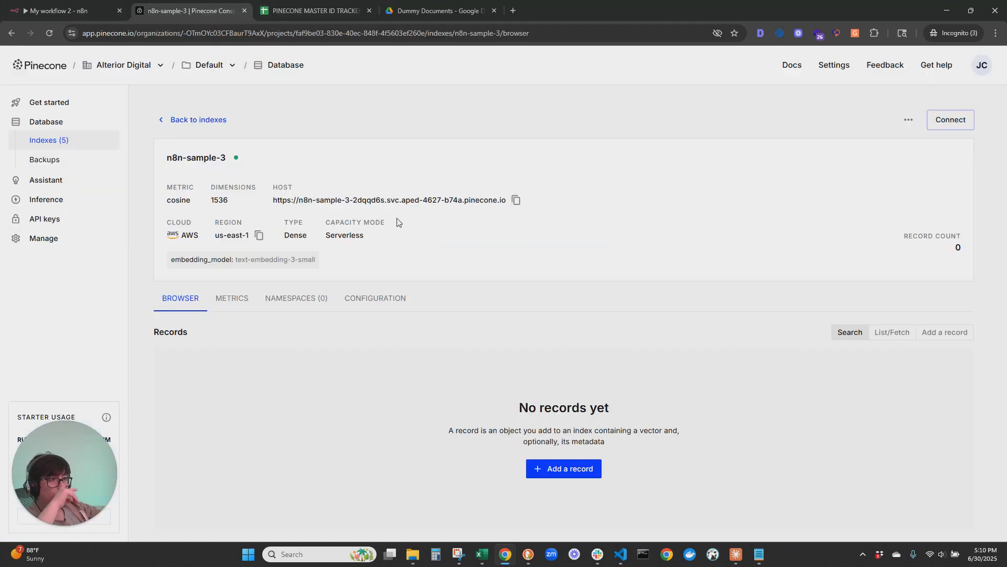
pyautogui.click(516, 199)
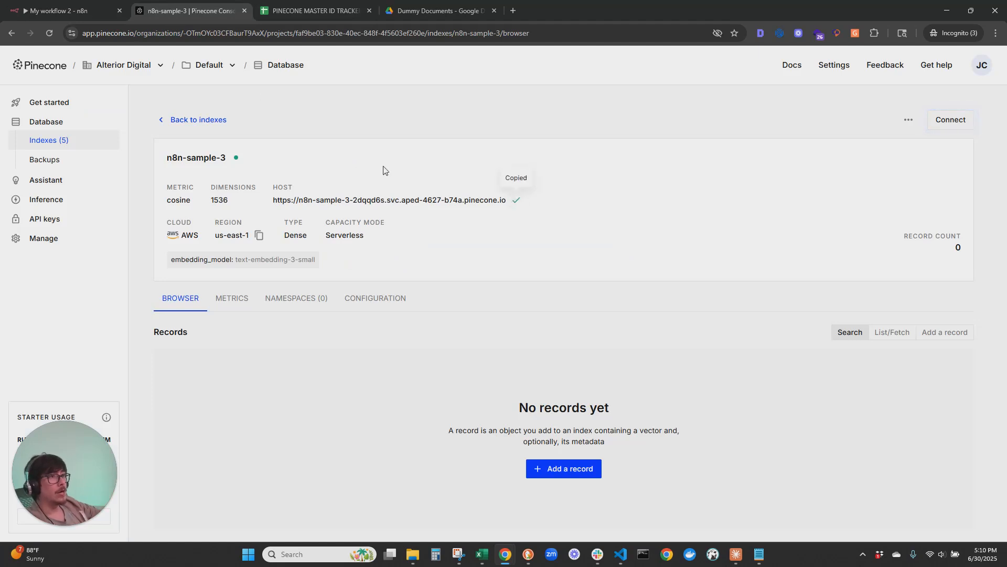
pyautogui.click(72, 3)
pyautogui.click(634, 171)
pyautogui.click(416, 184)
pyautogui.hotkey('ctrl', 'v')
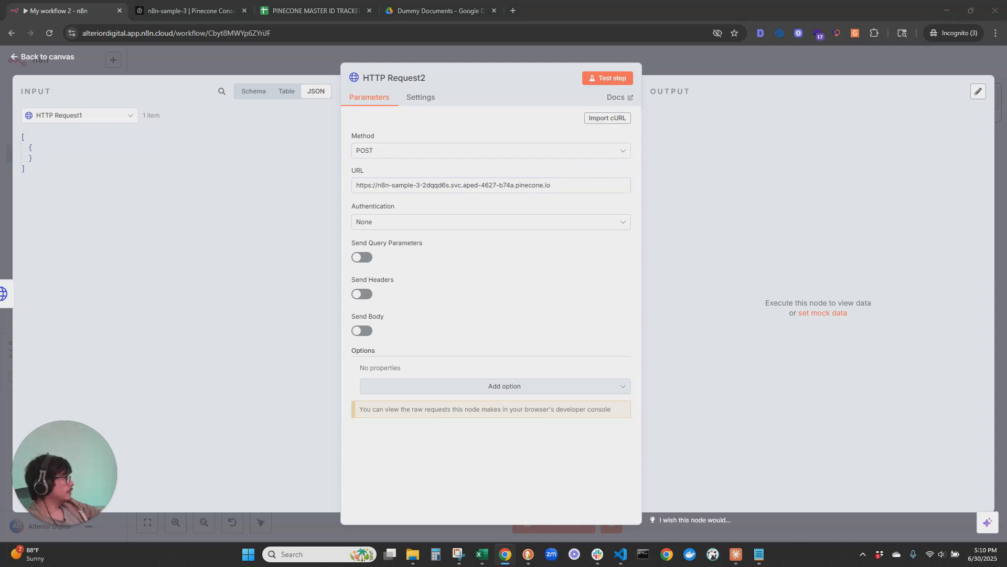
pyautogui.click(569, 185)
pyautogui.hotkey('ctrl', 'v')
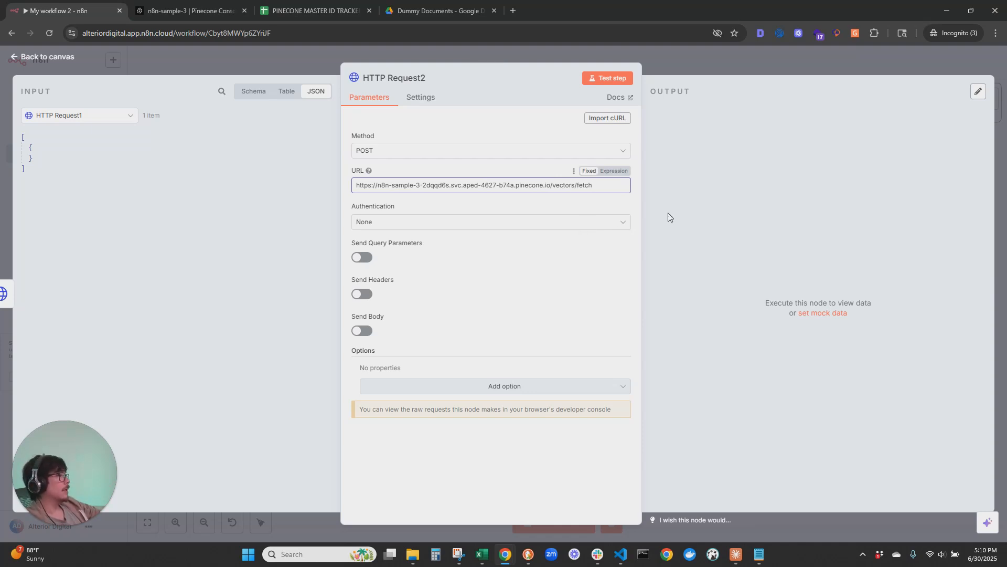
# Step: Turn on sending headers for the fetch request and specify them using JSON
pyautogui.click(361, 294)
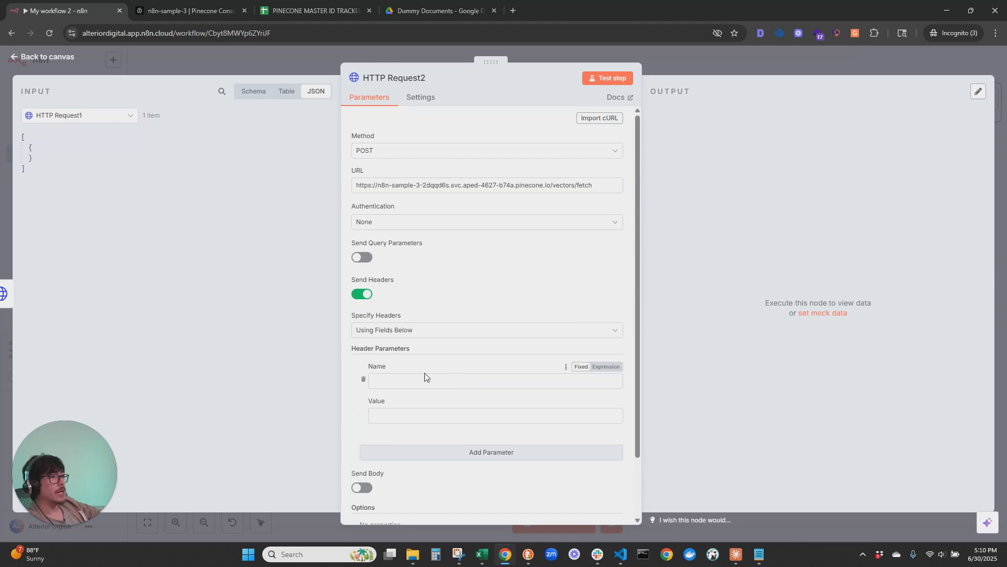
pyautogui.click(428, 331)
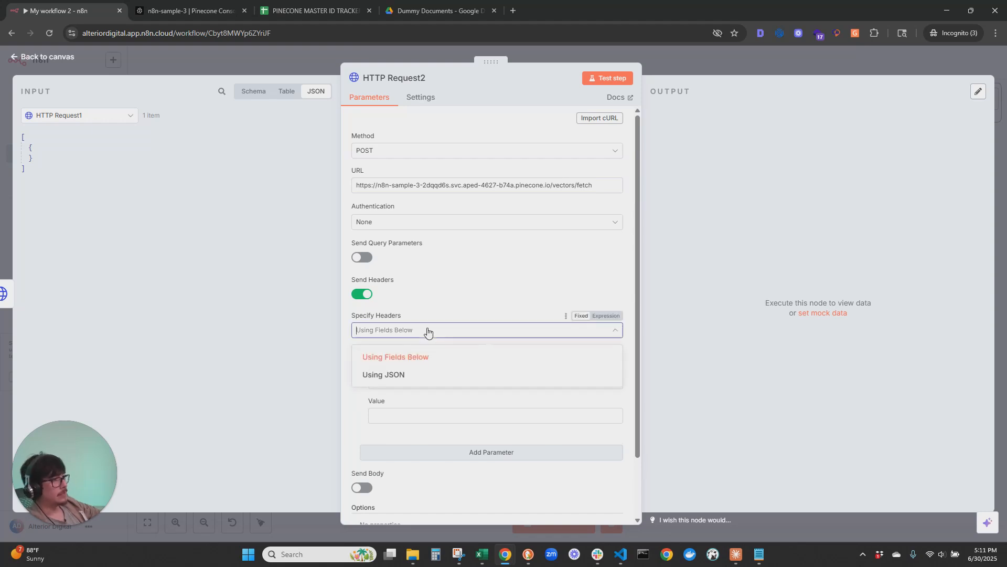
pyautogui.click(412, 381)
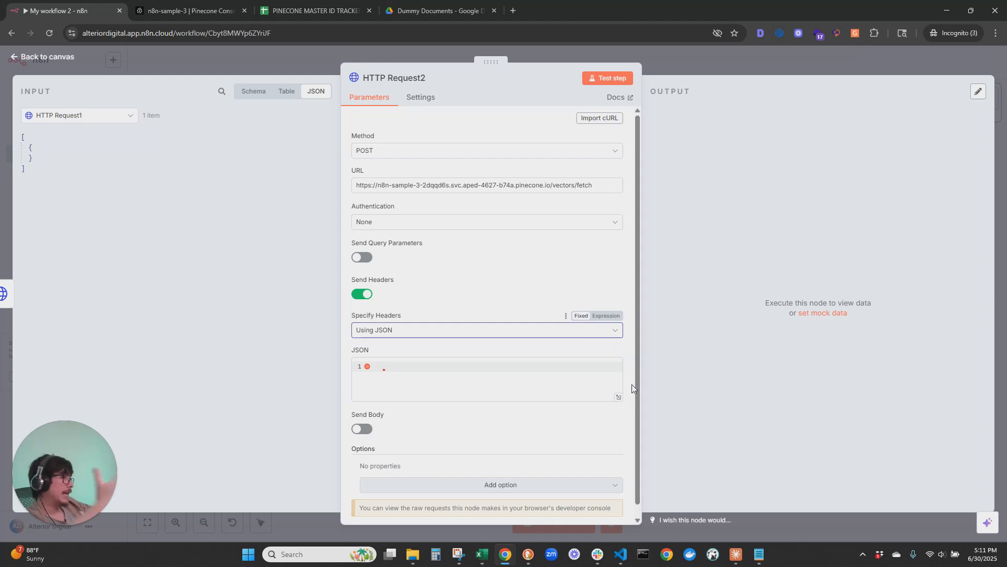
pyautogui.scroll(-1, 632, 391)
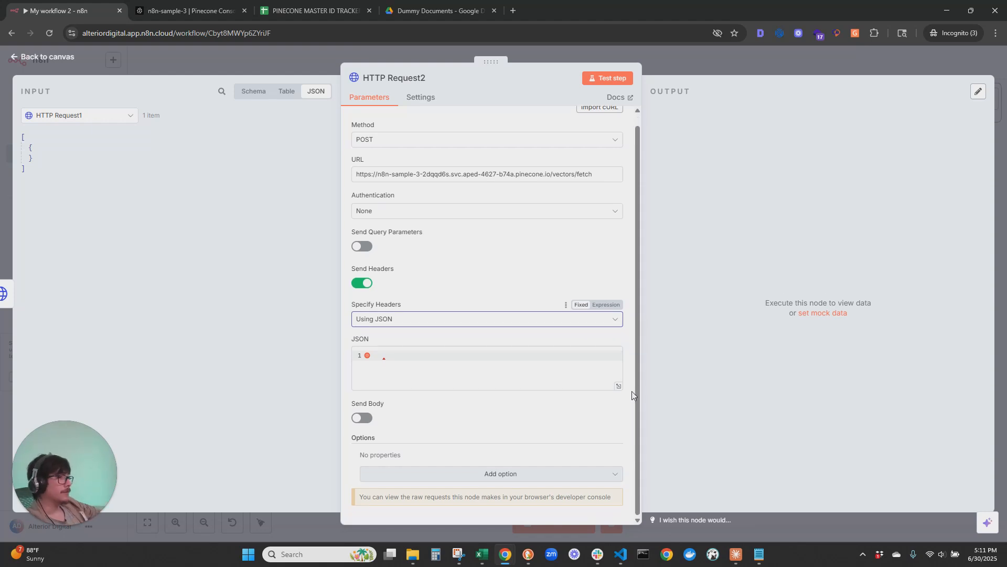
# Step: Enable the request body in HTTP Request2 as JSON and paste the ids body with includeValues false and includeMetadata true
pyautogui.click(363, 418)
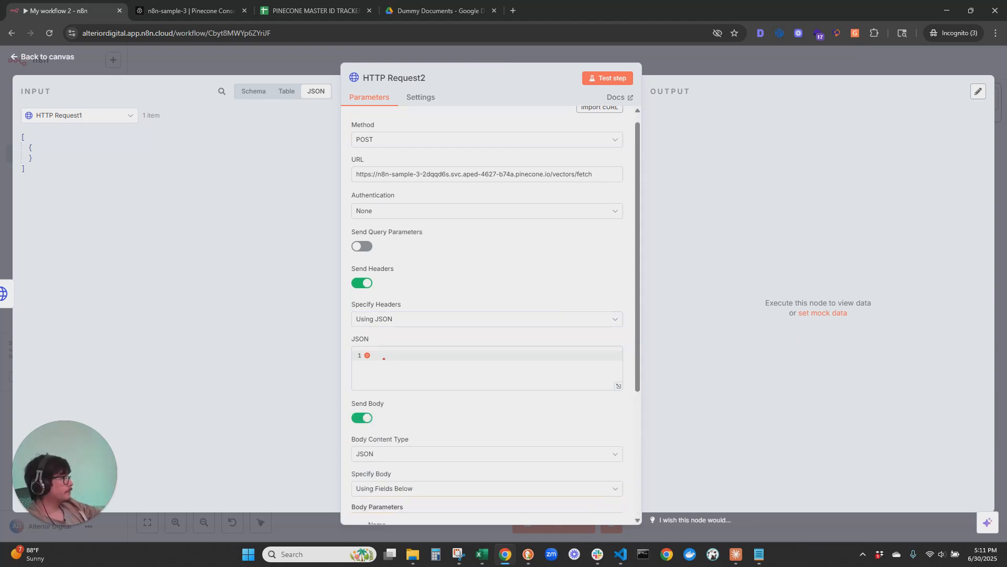
pyautogui.scroll(-4, 605, 434)
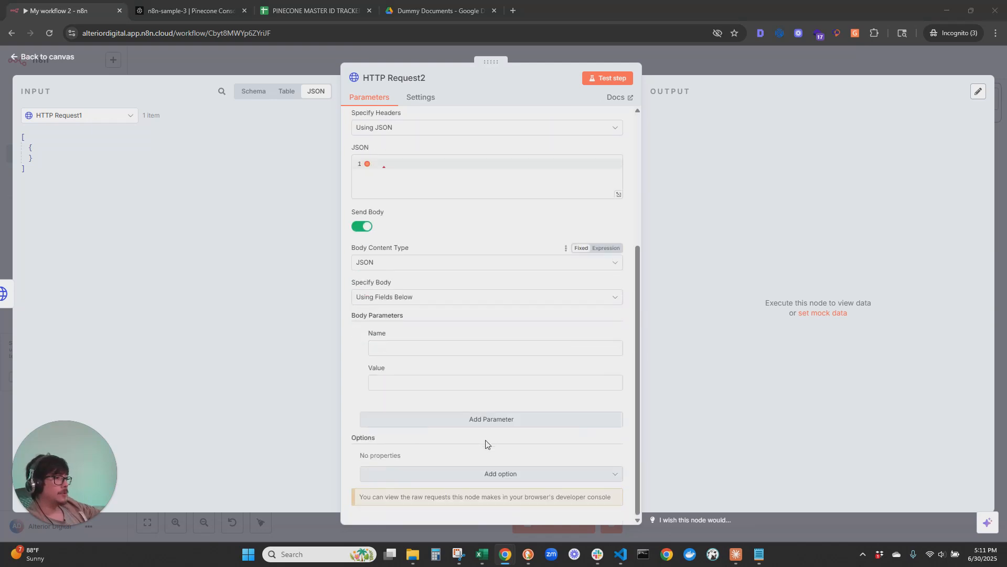
pyautogui.click(394, 302)
pyautogui.click(397, 349)
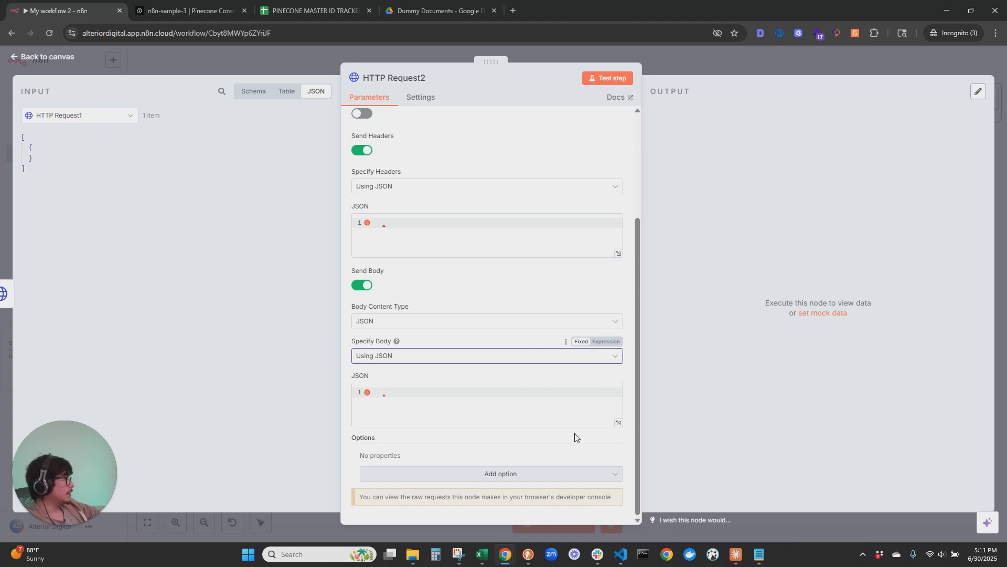
pyautogui.click(438, 409)
pyautogui.hotkey('ctrl', 'v')
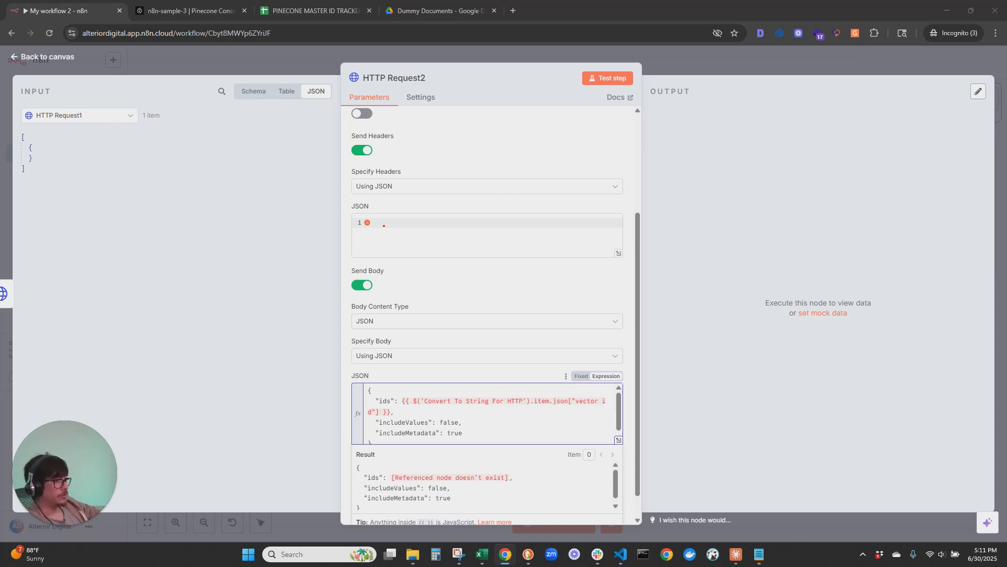
pyautogui.click(61, 58)
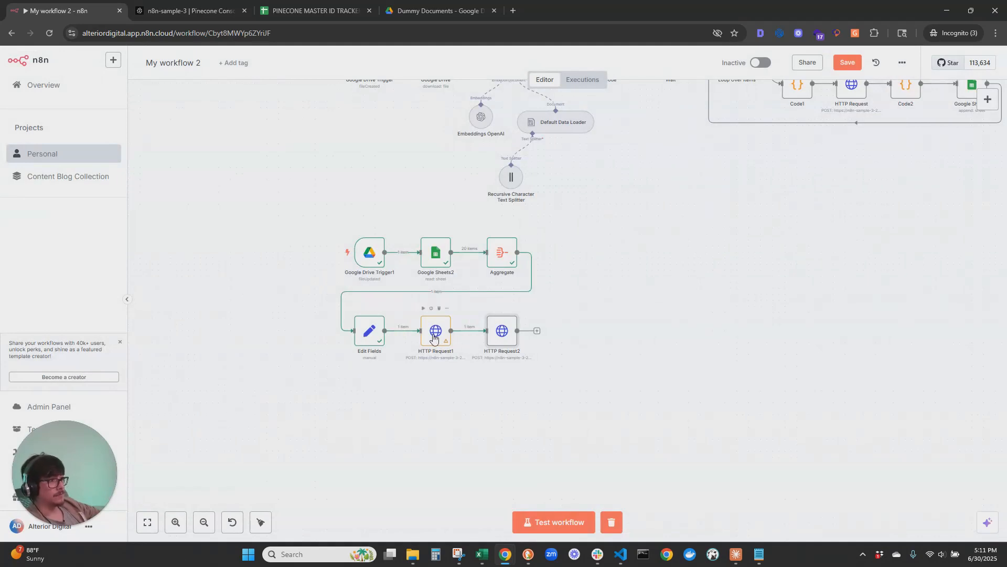
pyautogui.doubleClick(496, 333)
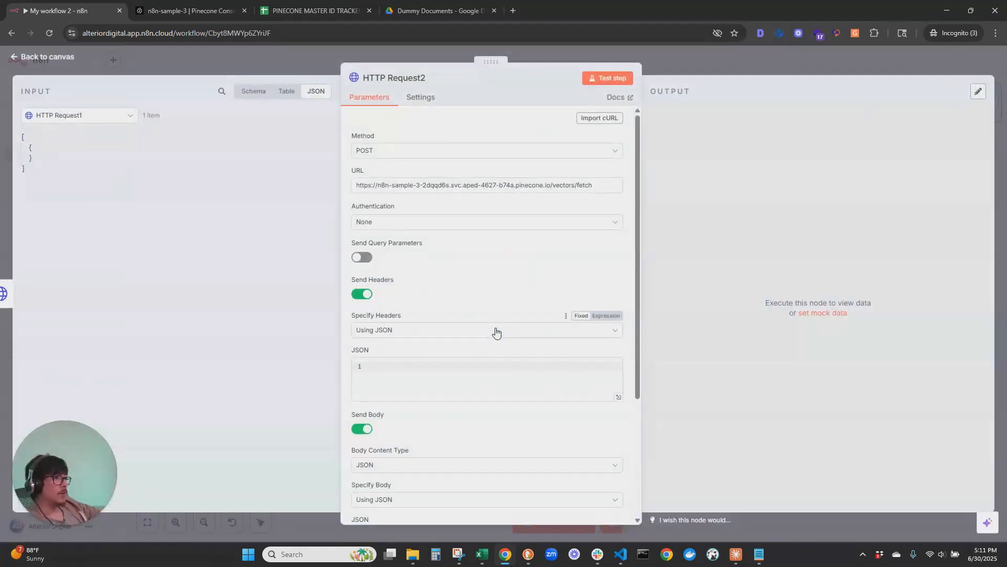
pyautogui.scroll(-3, 461, 420)
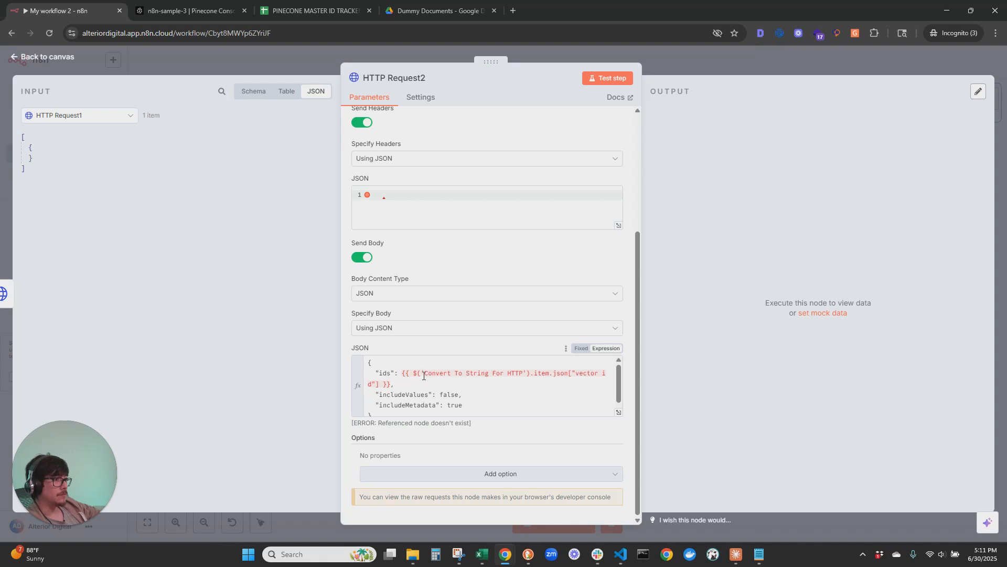
pyautogui.moveTo(424, 375); pyautogui.dragTo(523, 375)
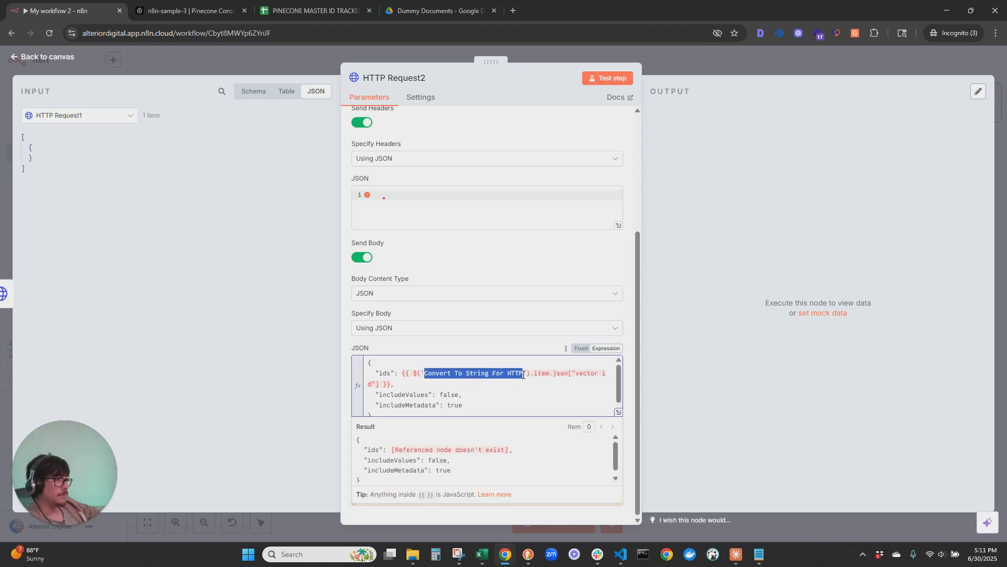
pyautogui.click(47, 58)
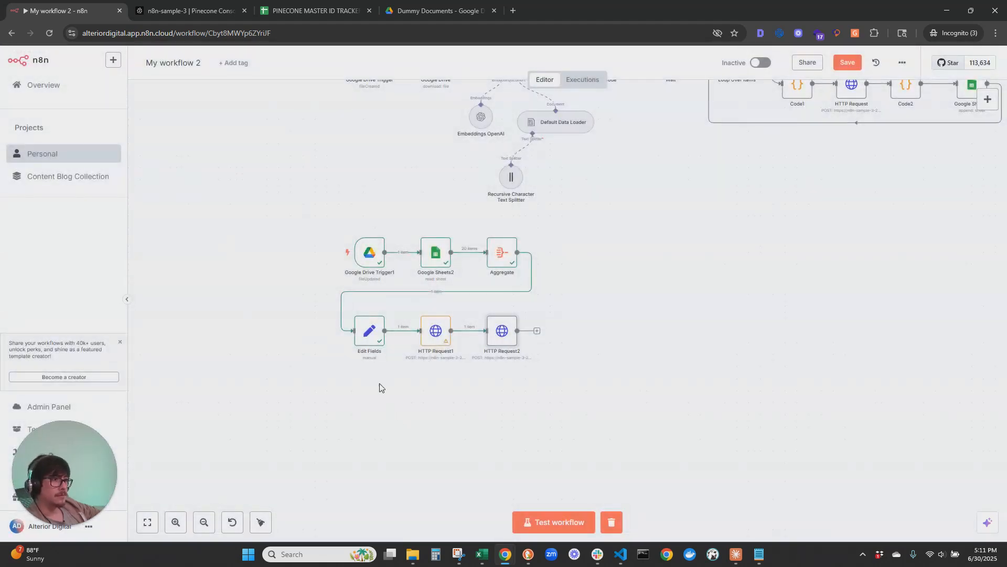
# Step: Point the ids expression in HTTP Request2's JSON body to the Edit Fields node and check the resolved vector ids
pyautogui.doubleClick(502, 333)
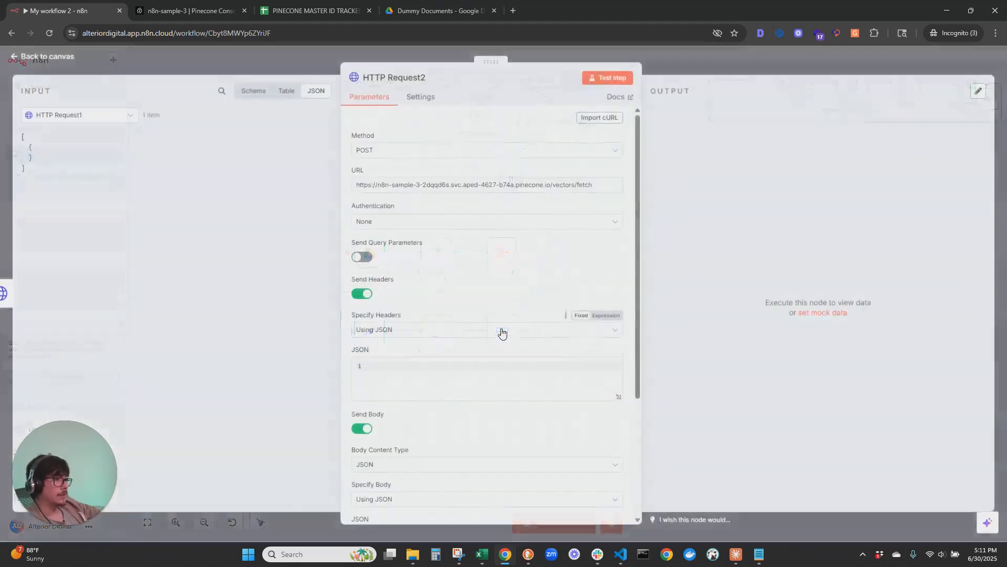
pyautogui.scroll(-3, 418, 449)
pyautogui.moveTo(424, 371); pyautogui.dragTo(523, 371)
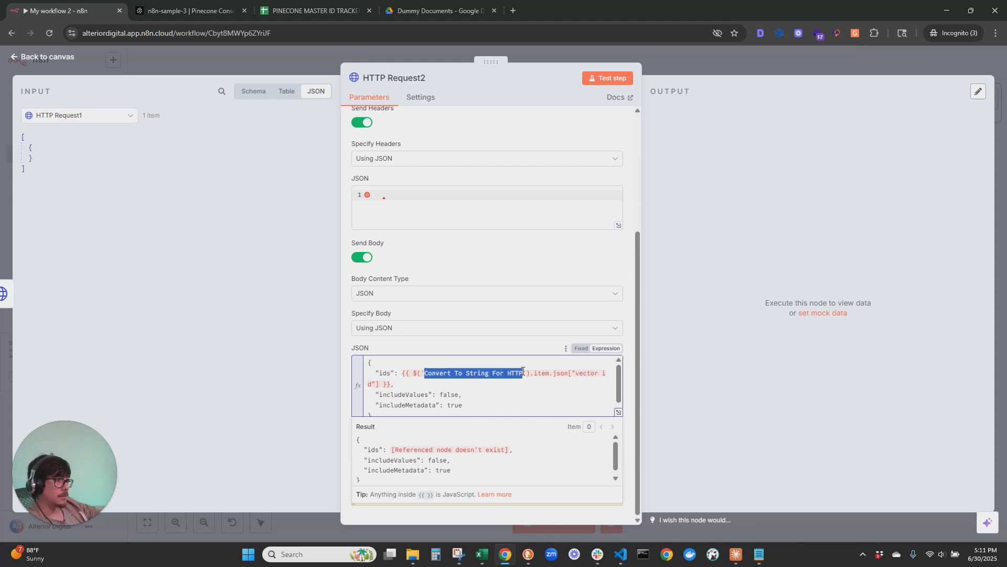
pyautogui.write('Edi')
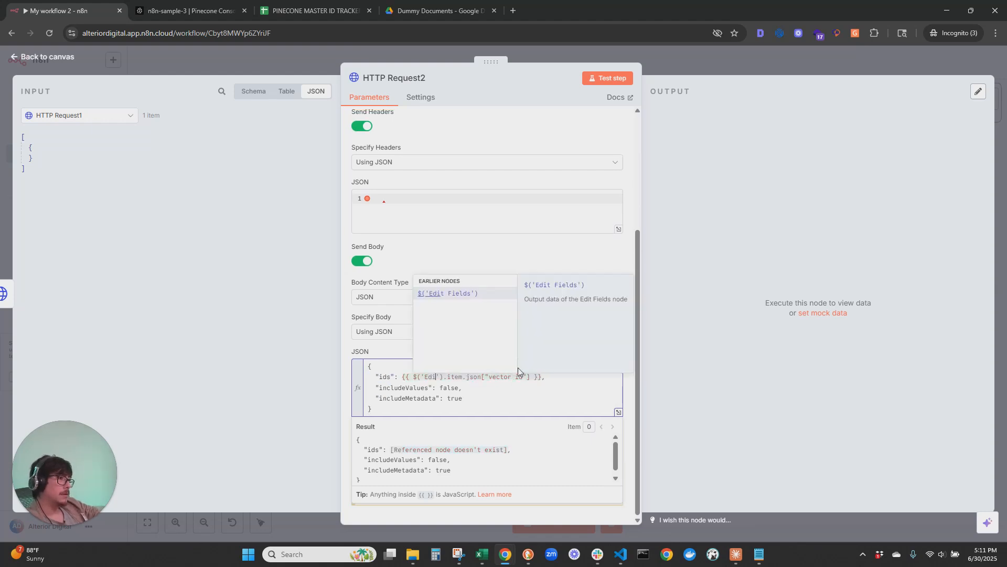
pyautogui.click(455, 294)
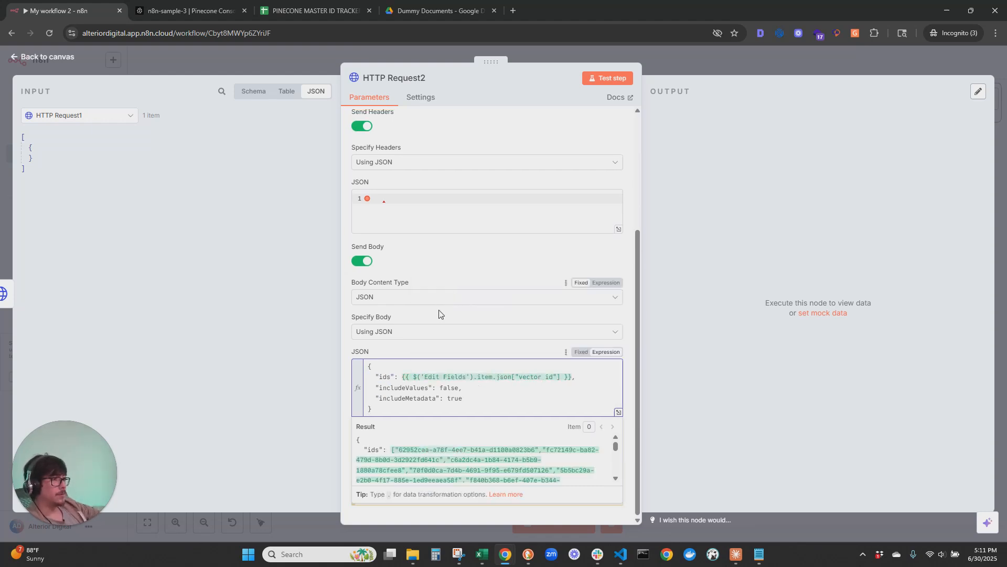
pyautogui.scroll(-5, 444, 456)
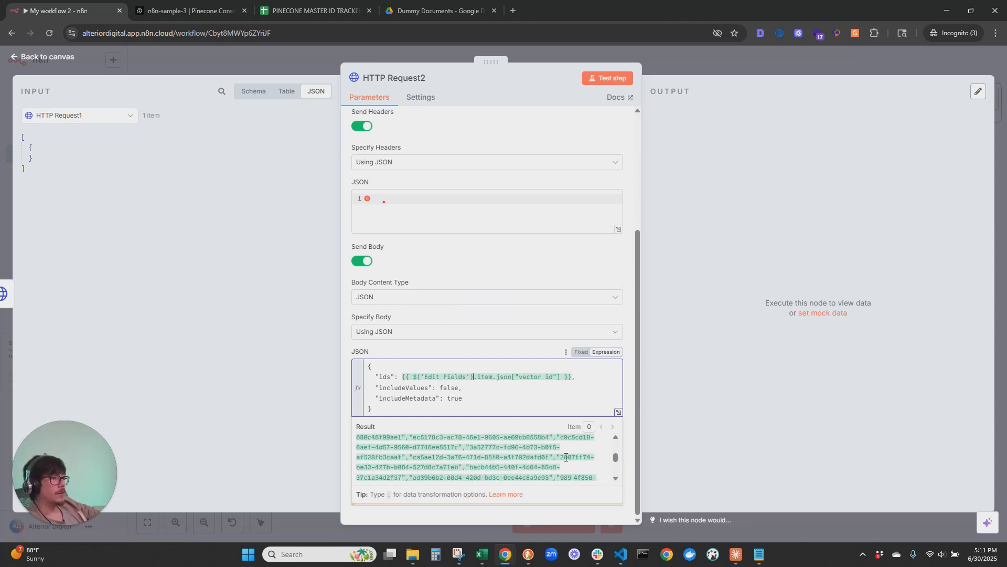
pyautogui.scroll(5, 472, 456)
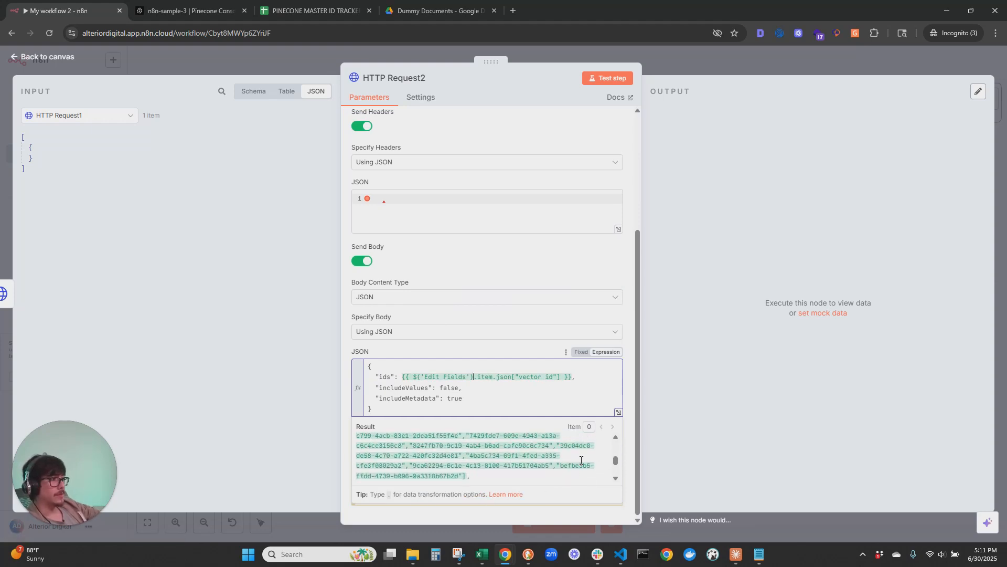
pyautogui.scroll(1, 446, 234)
pyautogui.scroll(2, 446, 234)
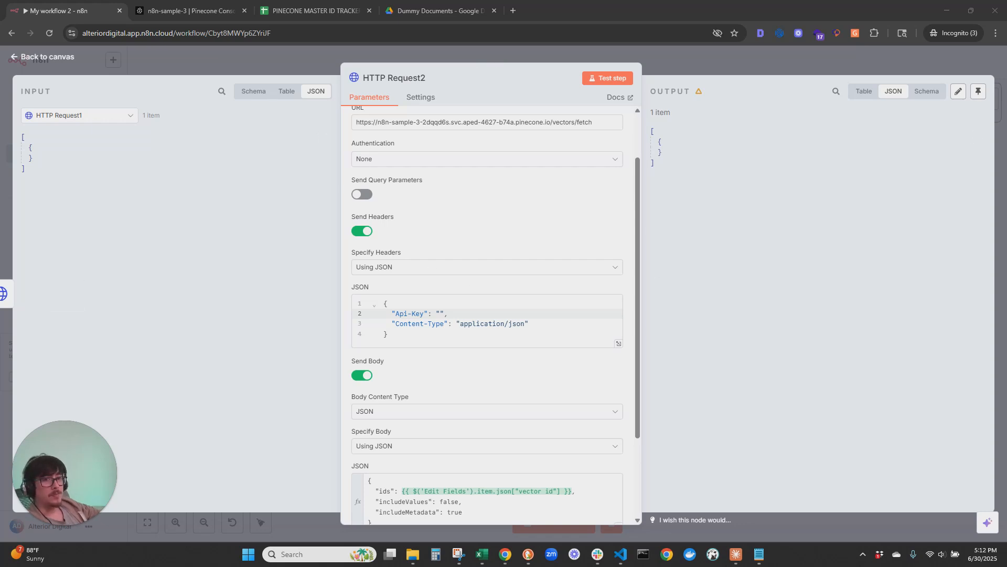
pyautogui.press('Escape')
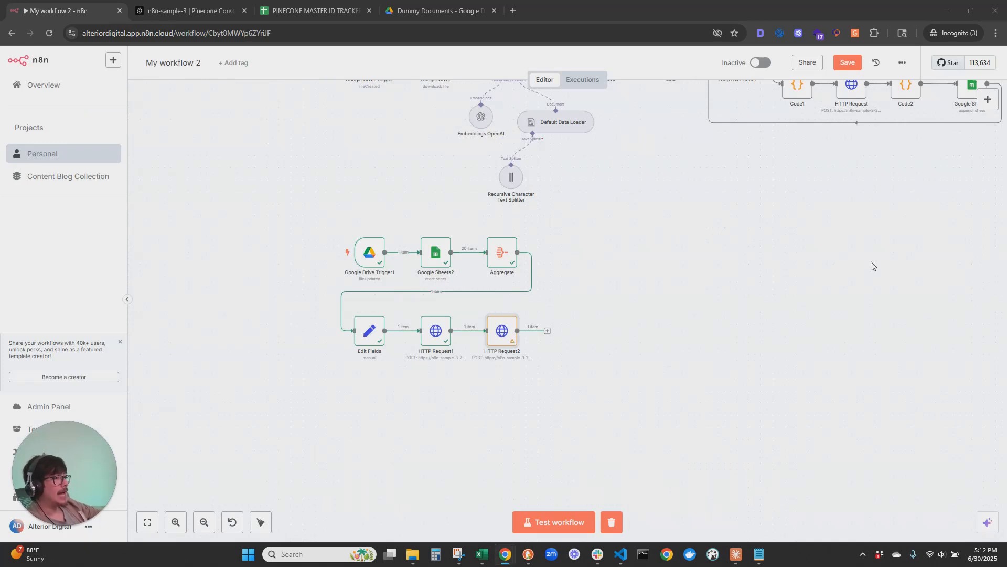
# Step: Add an If node after HTTP Request2 and check the vector ids in the PINECONE MASTER ID TRACKER spreadsheet
pyautogui.click(547, 331)
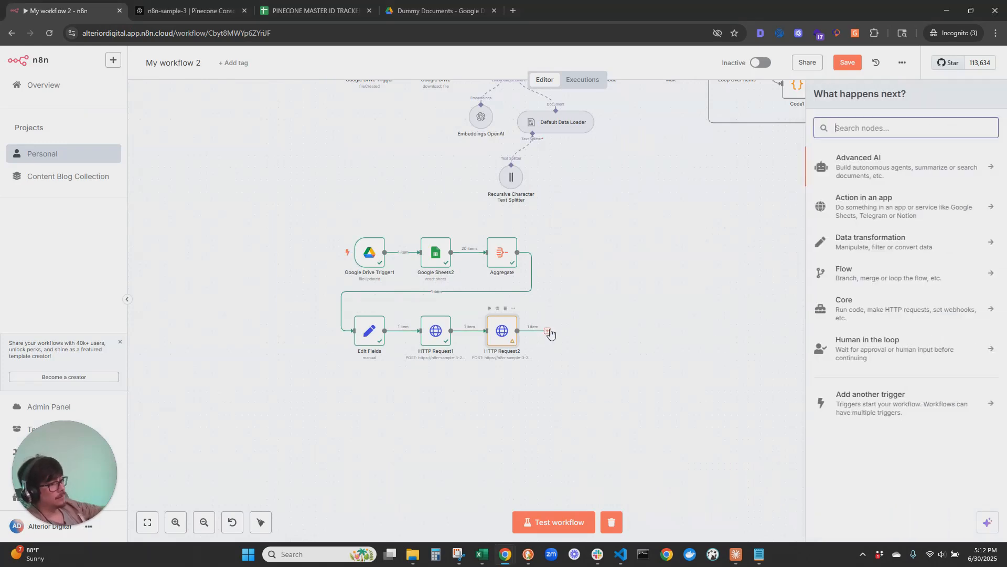
pyautogui.write('if')
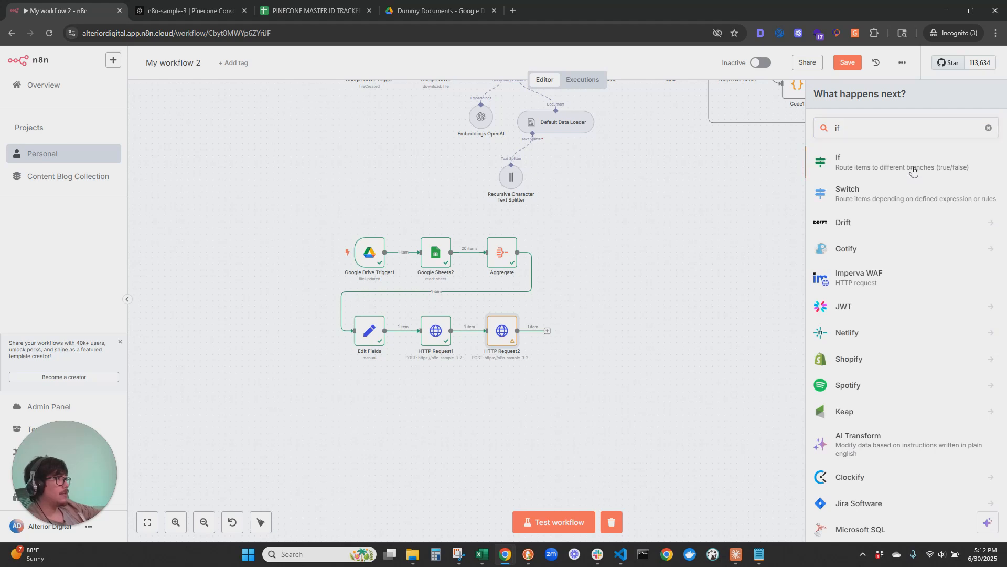
pyautogui.click(850, 168)
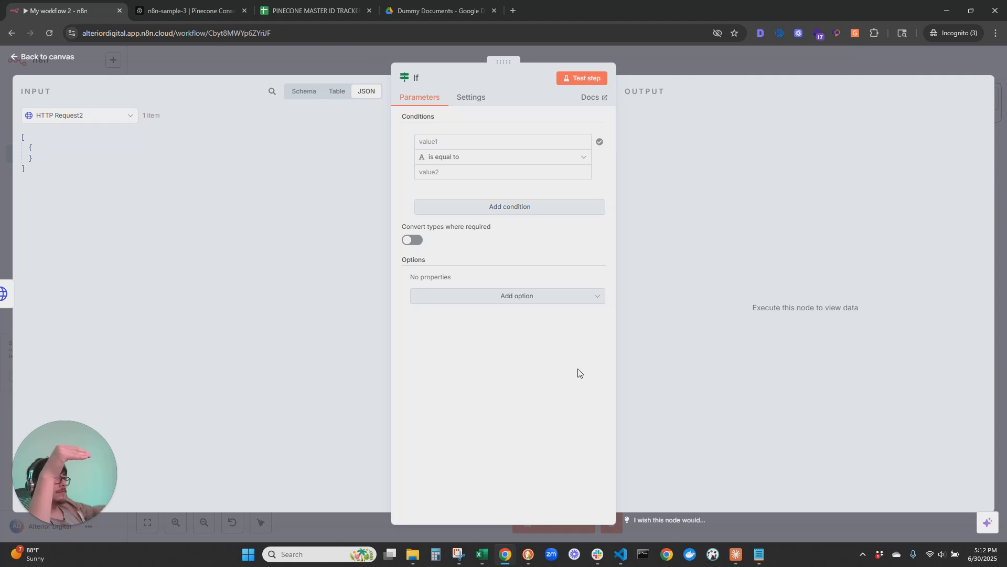
pyautogui.click(314, 10)
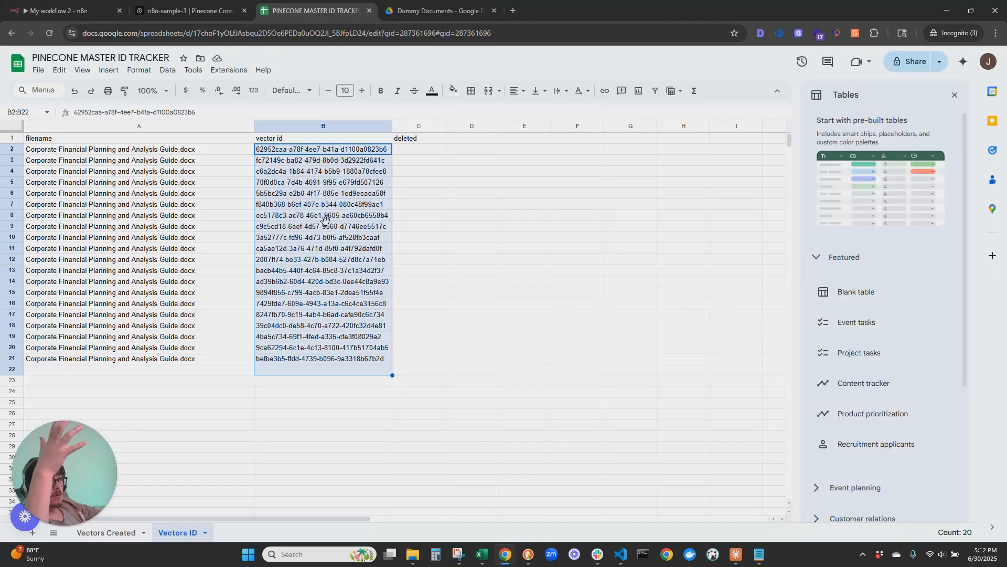
pyautogui.click(325, 220)
pyautogui.click(63, 10)
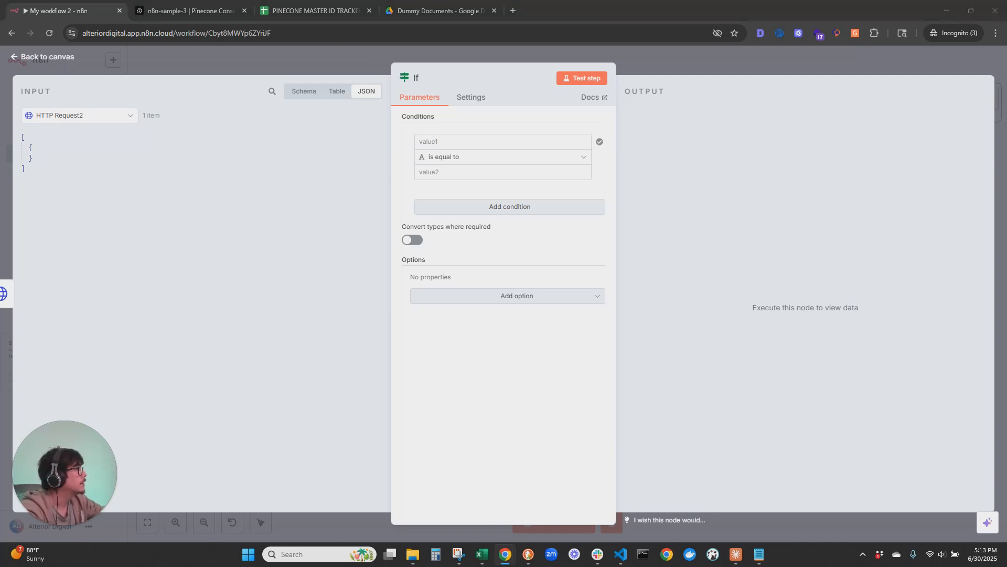
# Step: Set the If condition to {{ JSON.stringify($json) }} is equal to {}, and test the node
pyautogui.click(522, 142)
pyautogui.write('{{ JSON.stringify($json) }}')
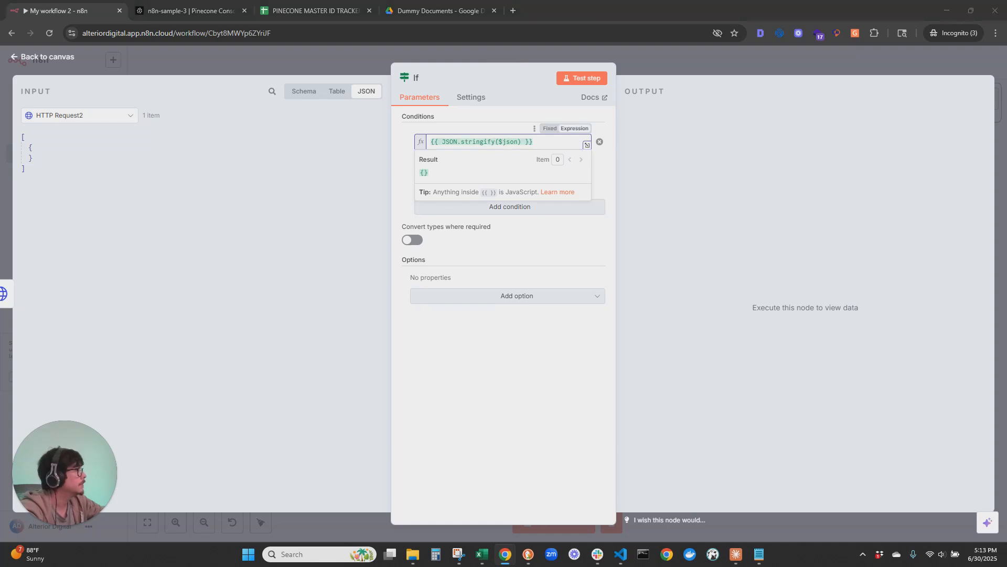
pyautogui.click(446, 172)
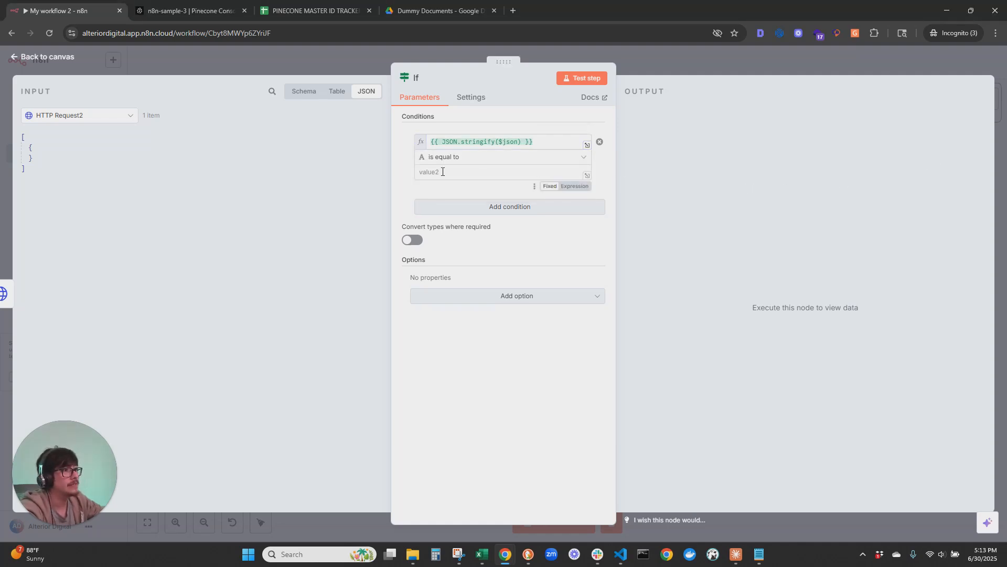
pyautogui.write('{}')
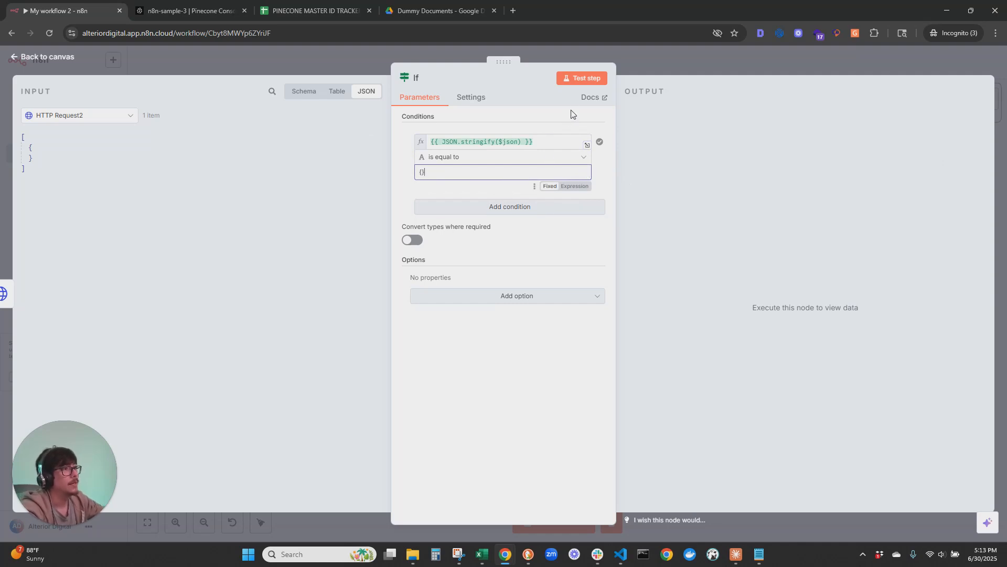
pyautogui.click(586, 79)
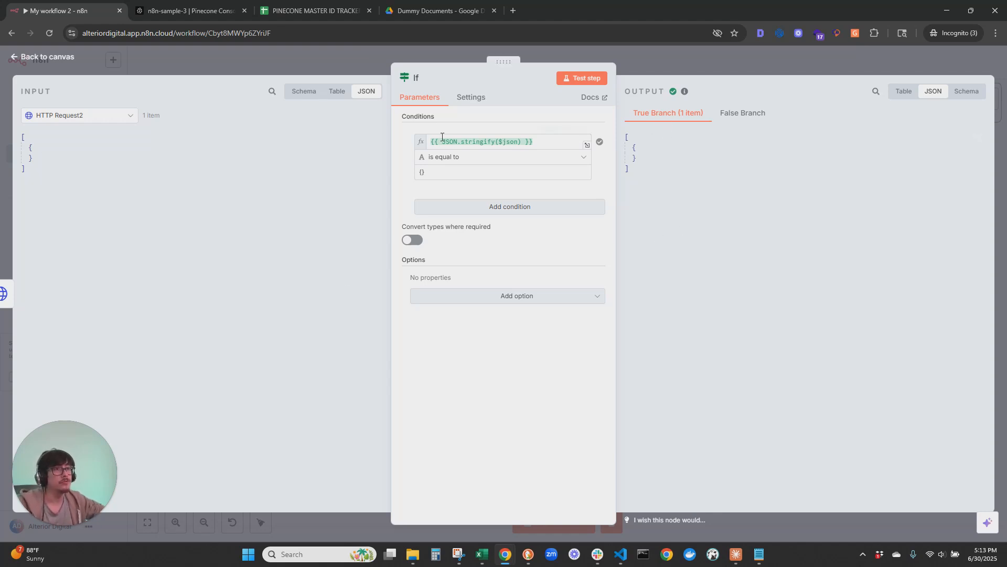
pyautogui.click(47, 56)
pyautogui.moveTo(570, 333); pyautogui.dragTo(564, 327)
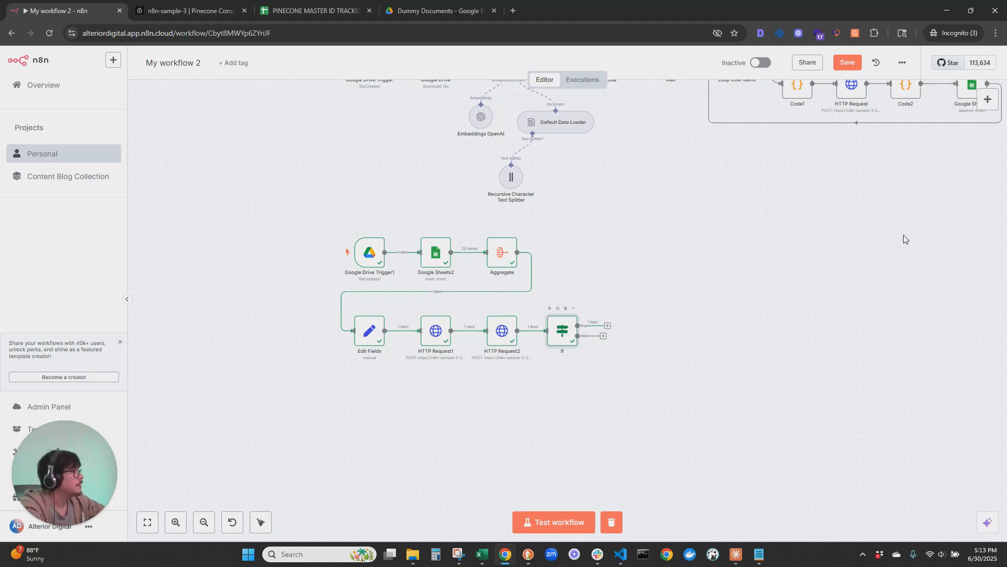
# Step: Add an Edit Fields (Set) node to the If node's true branch
pyautogui.click(608, 326)
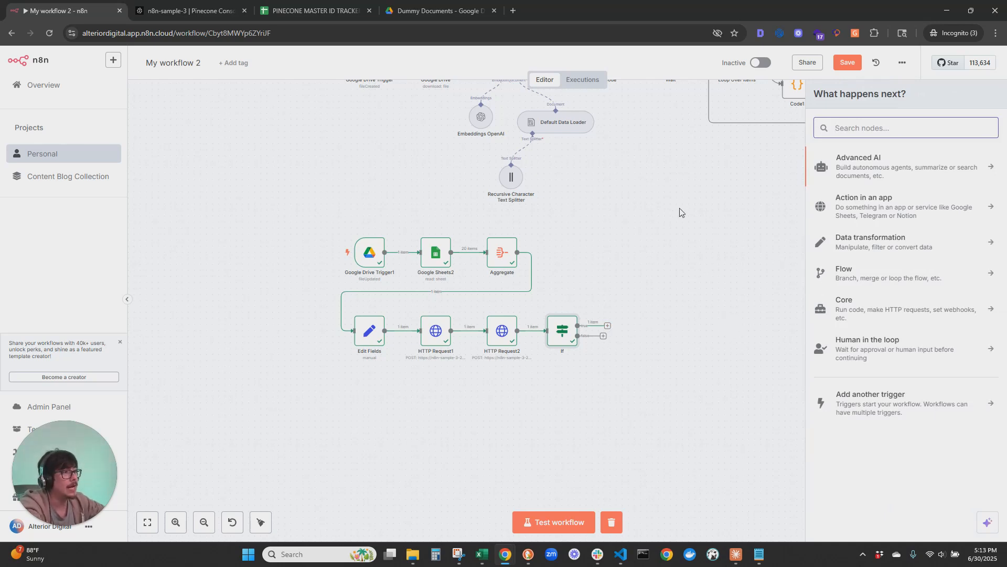
pyautogui.write('set')
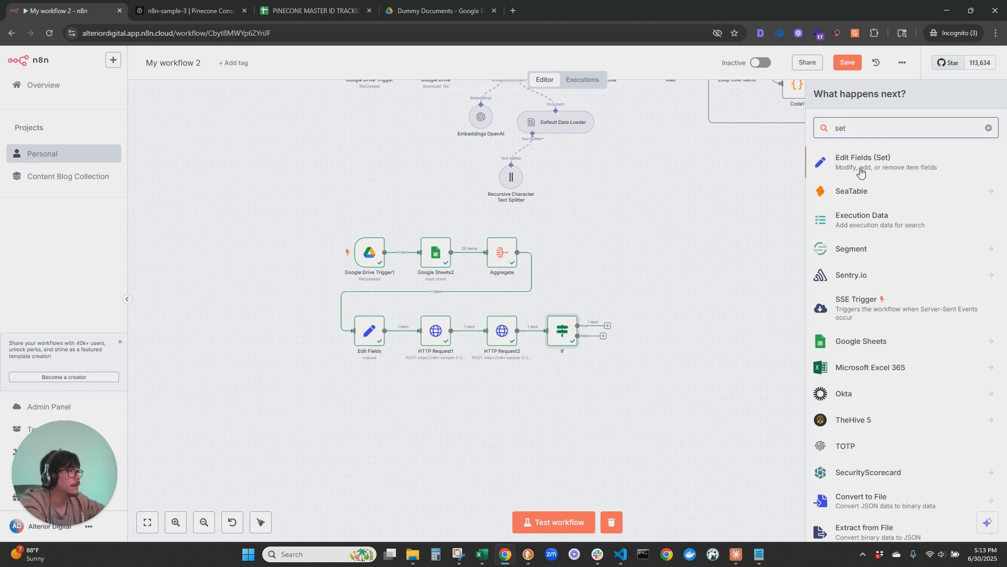
pyautogui.click(861, 163)
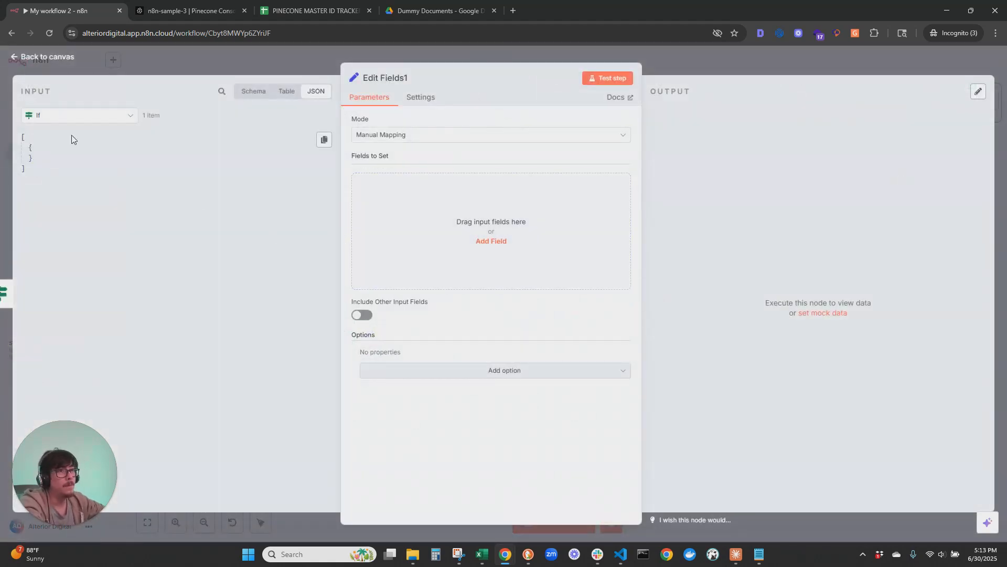
# Step: Map and test the Aggregate node's vector id array in Edit Fields1, and place the node above and beyond the If node
pyautogui.click(90, 120)
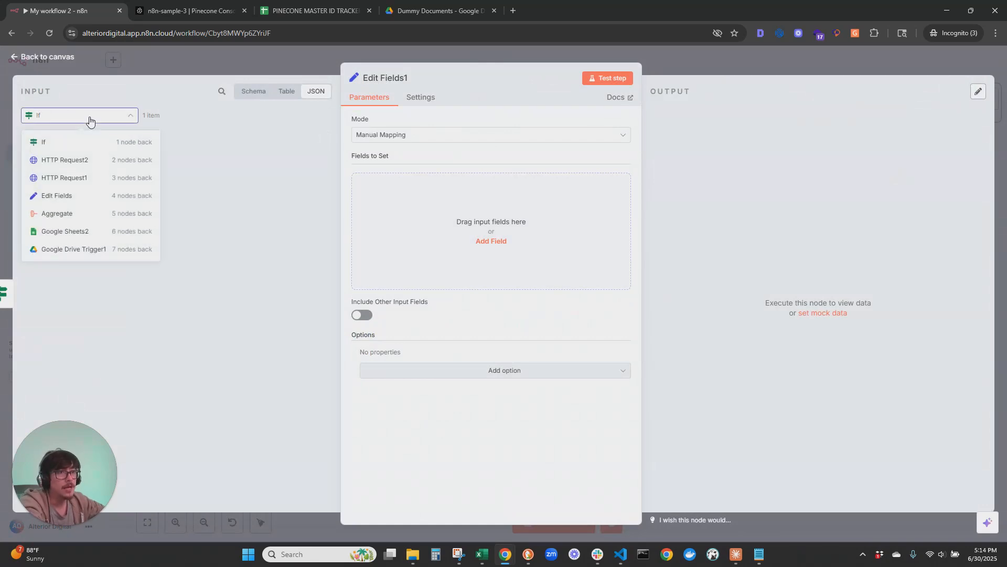
pyautogui.click(57, 213)
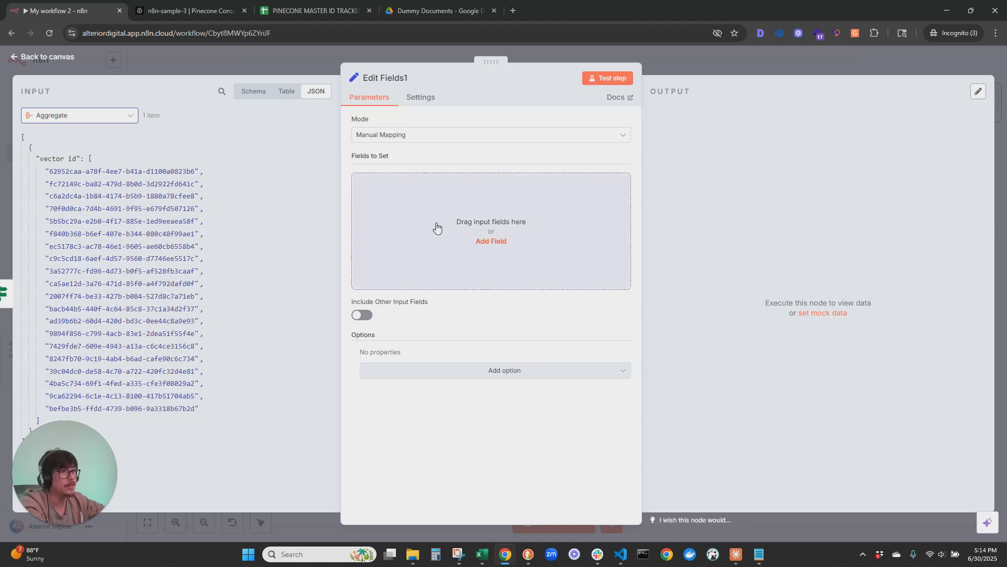
pyautogui.moveTo(57, 158); pyautogui.dragTo(484, 231)
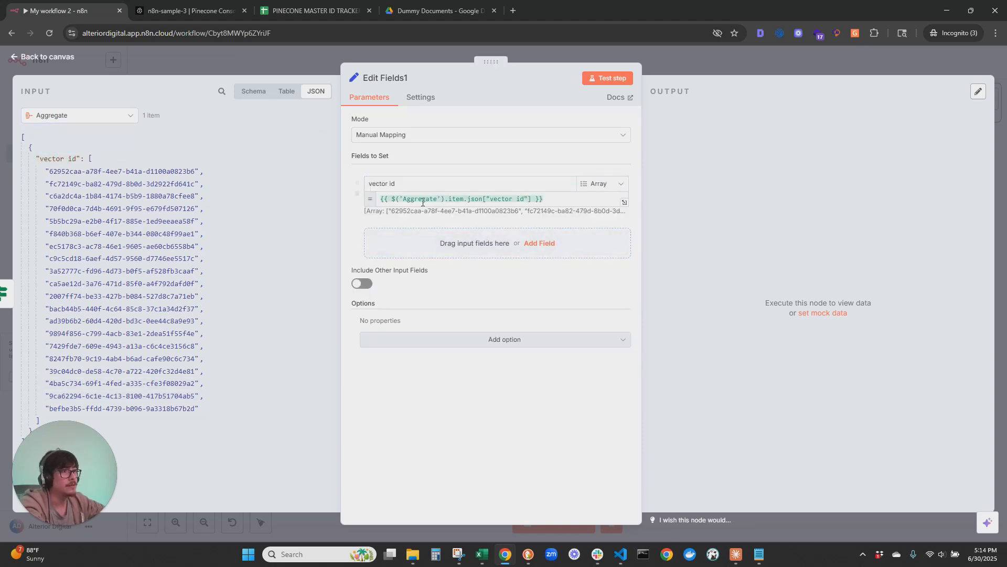
pyautogui.click(603, 80)
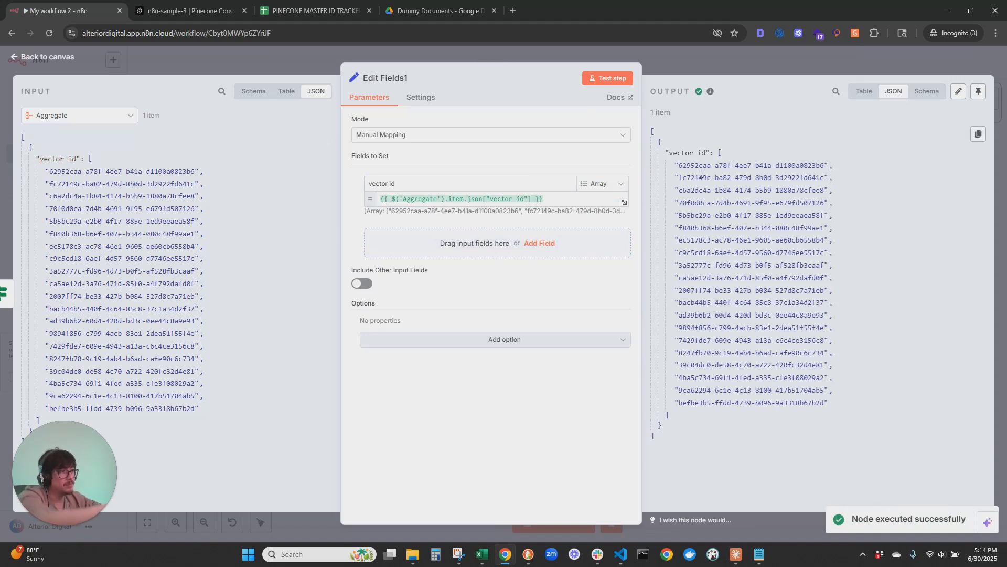
pyautogui.click(66, 62)
pyautogui.moveTo(626, 302)
pyautogui.mouseDown()
pyautogui.moveTo(604, 296)
pyautogui.moveTo(620, 289)
pyautogui.mouseUp()
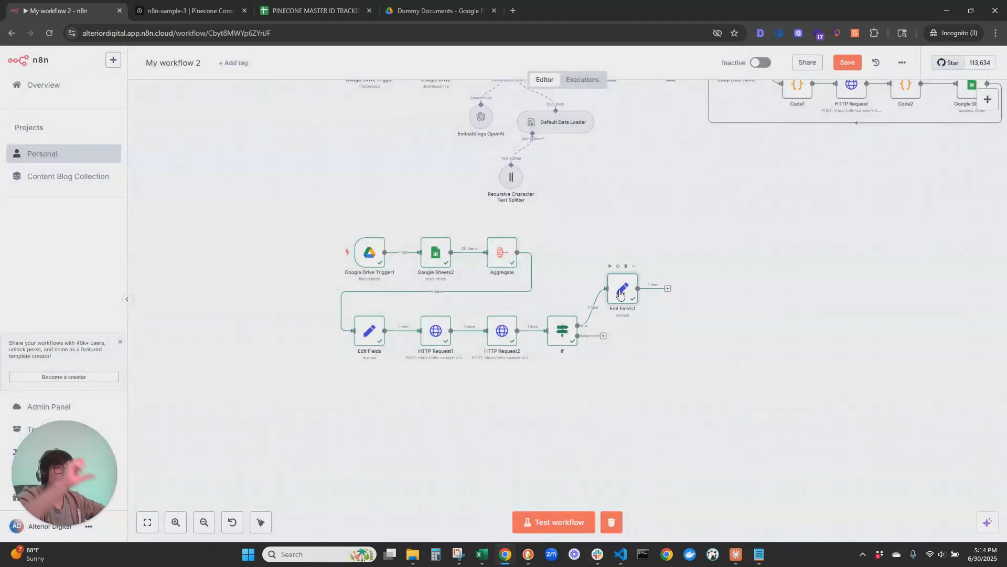
# Step: Add a Split Out node after Edit Fields1 that splits out the vector id field, and test it
pyautogui.click(667, 289)
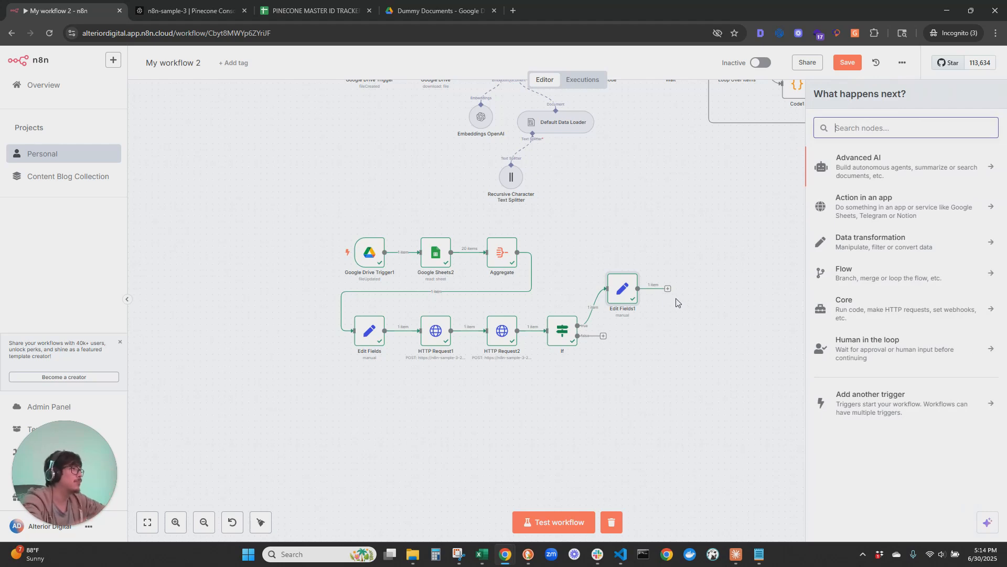
pyautogui.write('split')
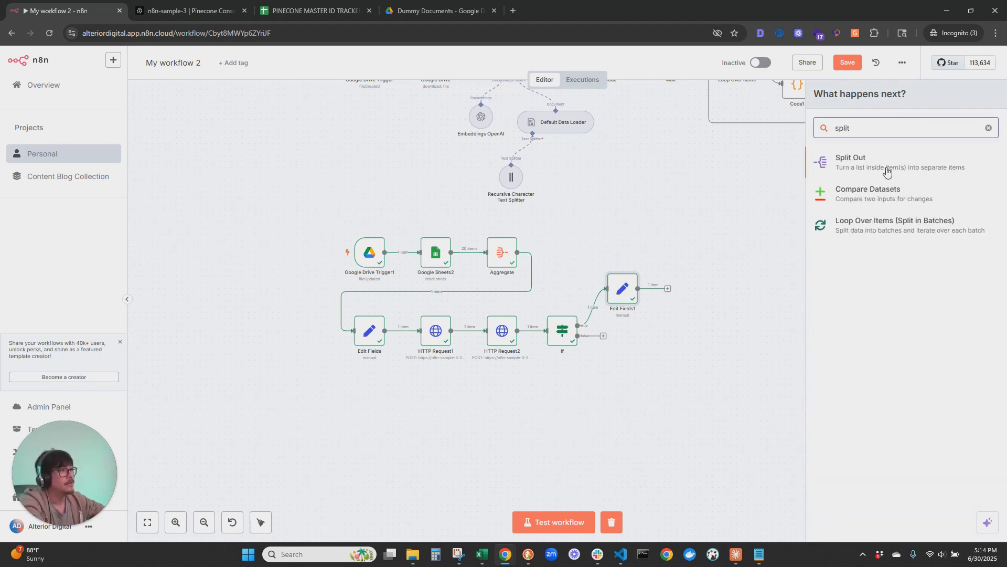
pyautogui.click(823, 166)
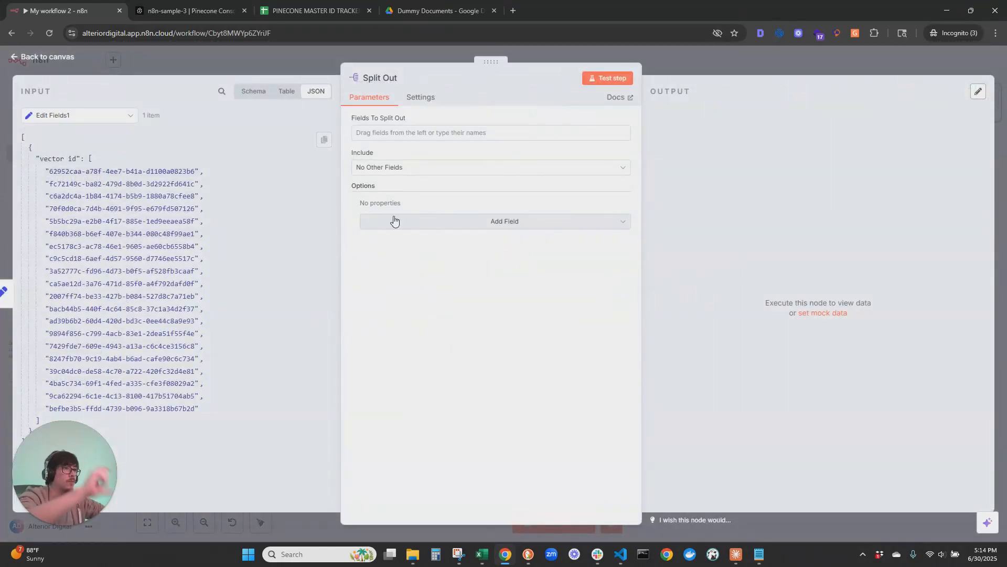
pyautogui.click(390, 134)
pyautogui.write('vic')
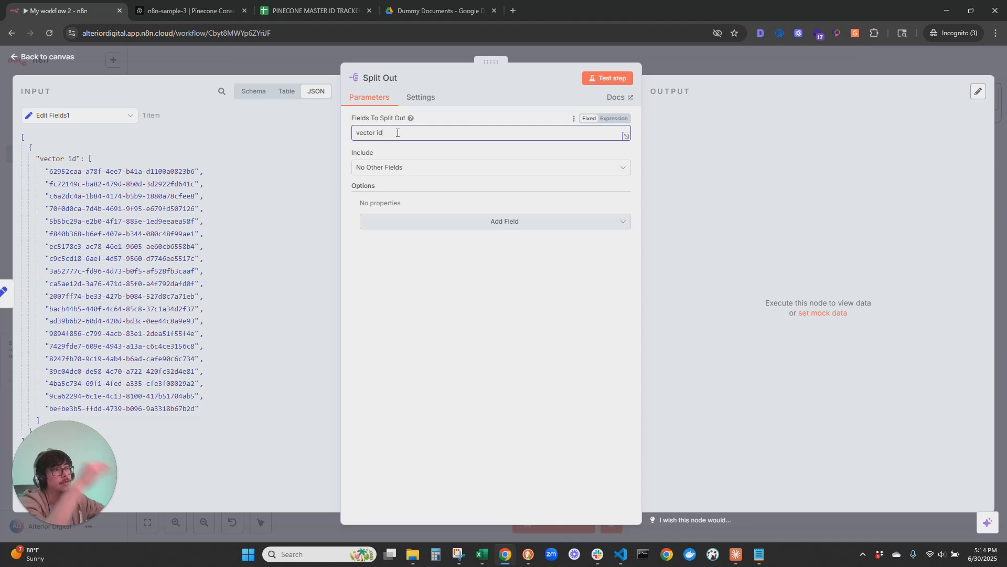
pyautogui.click(610, 77)
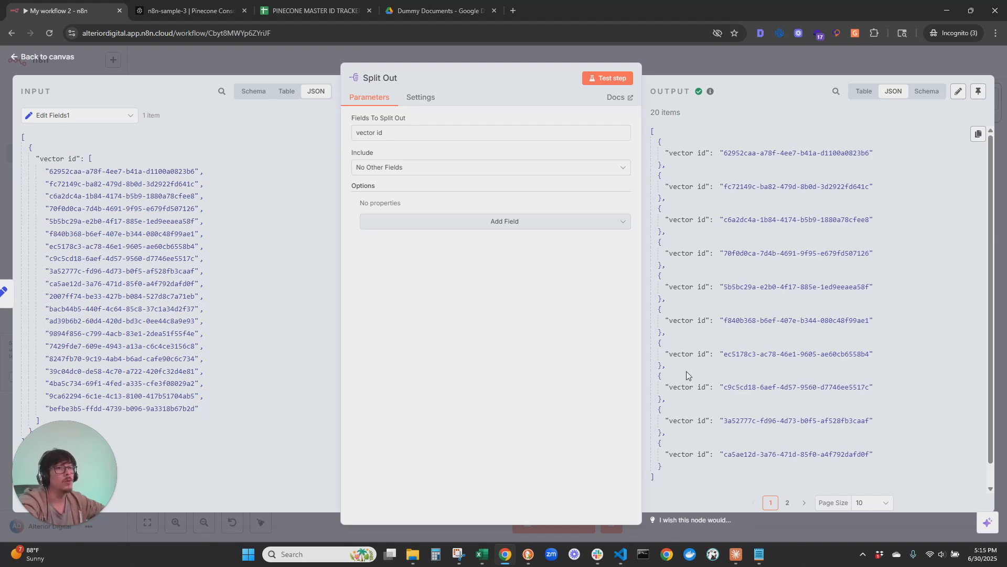
pyautogui.click(62, 58)
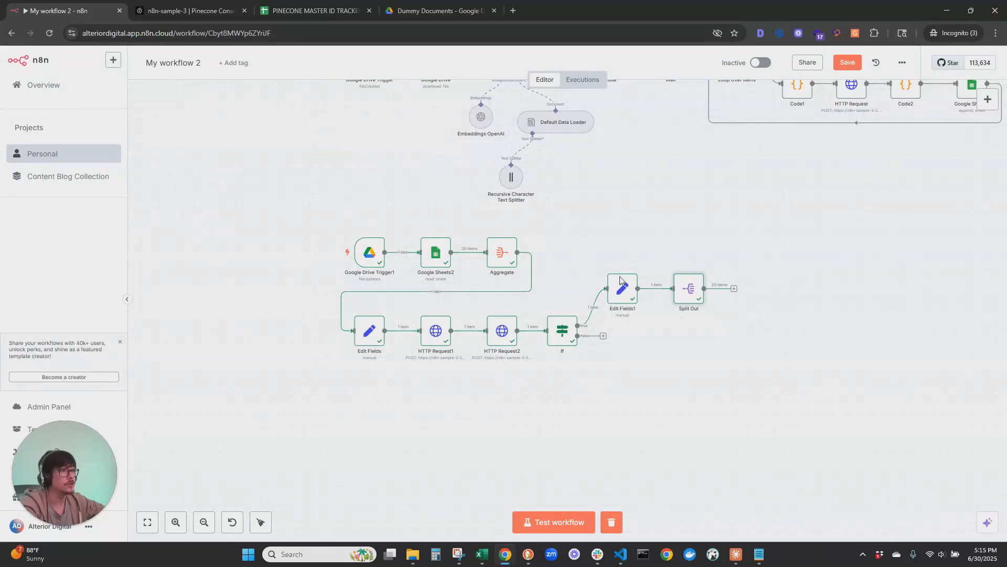
# Step: Add a Google Sheets node with the Update row in sheet action after Split Out
pyautogui.moveTo(788, 335); pyautogui.dragTo(627, 308)
pyautogui.click(555, 265)
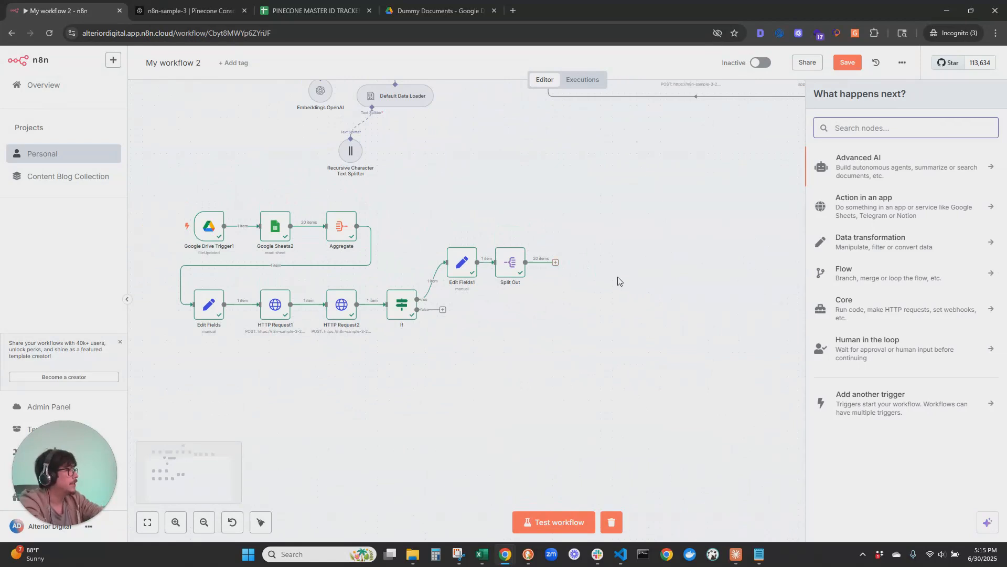
pyautogui.write('google sh')
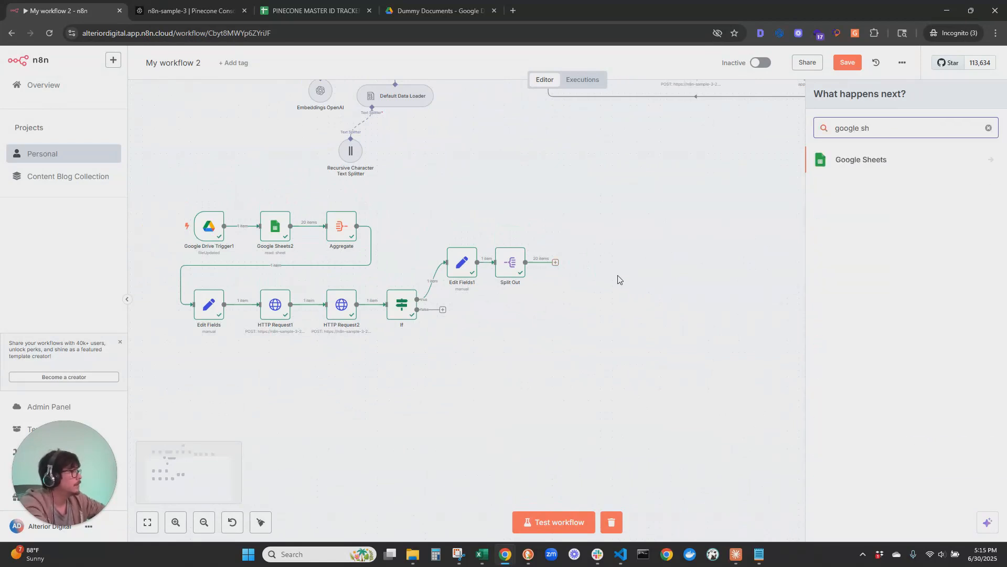
pyautogui.click(855, 161)
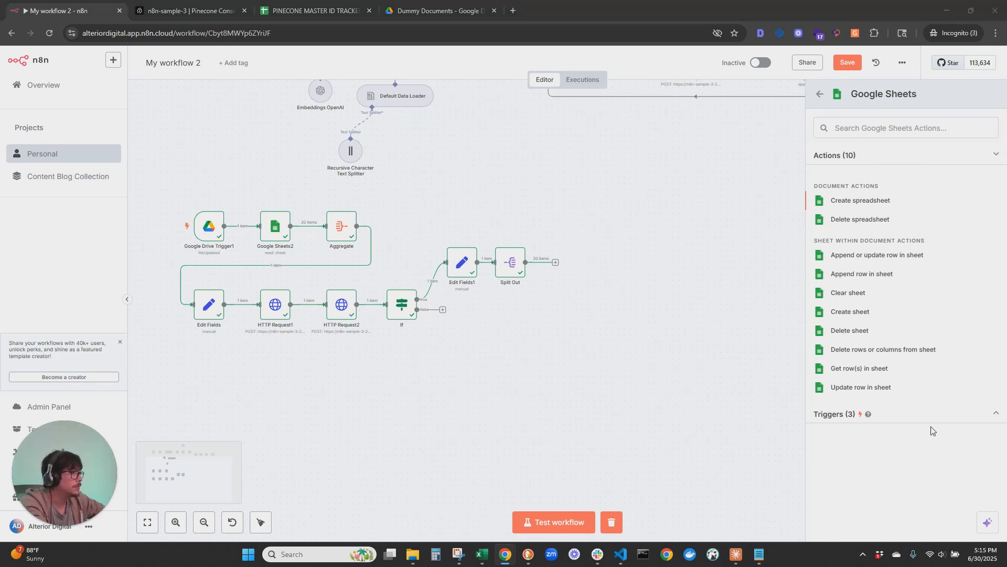
pyautogui.click(856, 388)
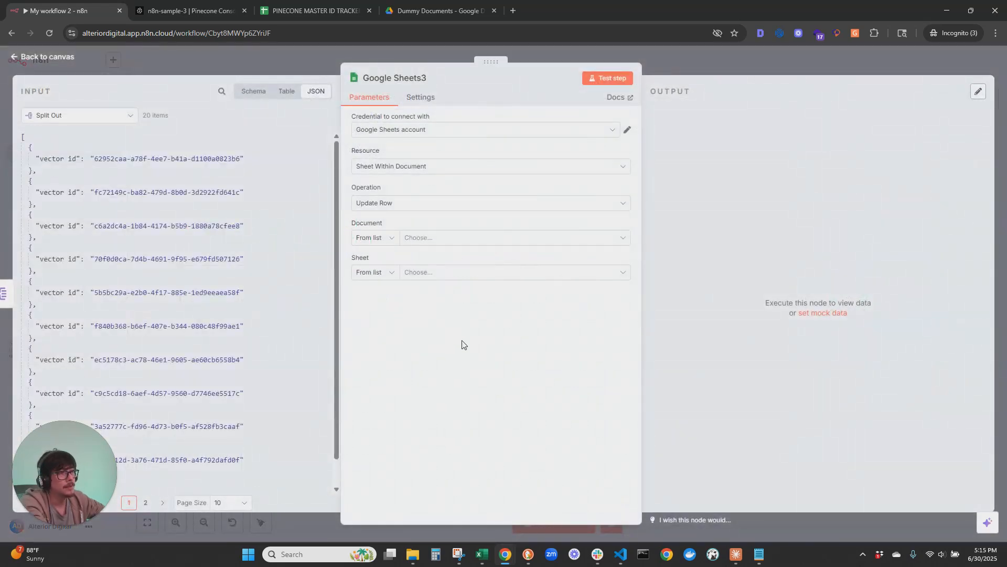
# Step: Point the Google Sheets update node at the PINECONE MASTER ID TRACKER document and its Vectors ID sheet
pyautogui.click(411, 237)
pyautogui.write('p')
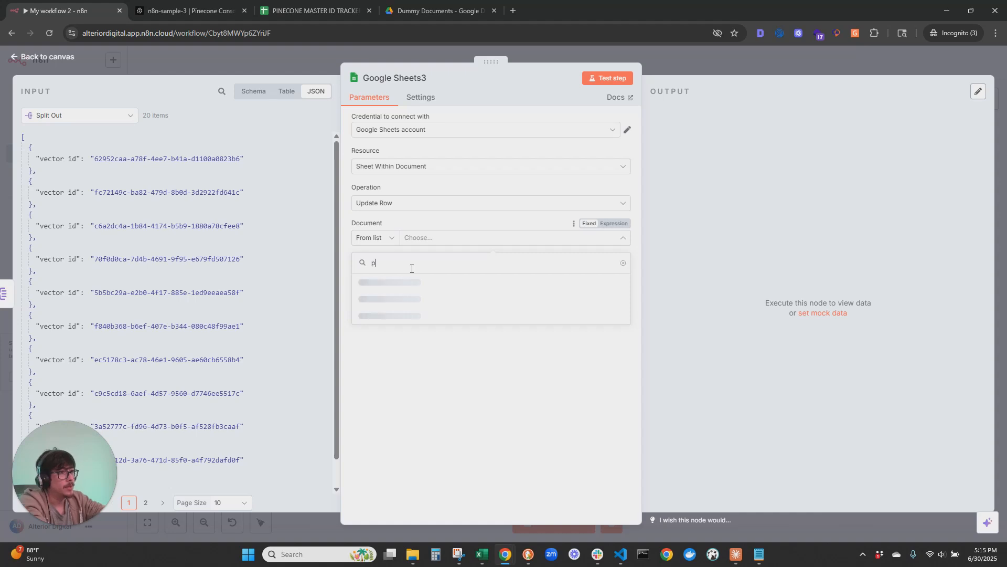
pyautogui.write('ineco')
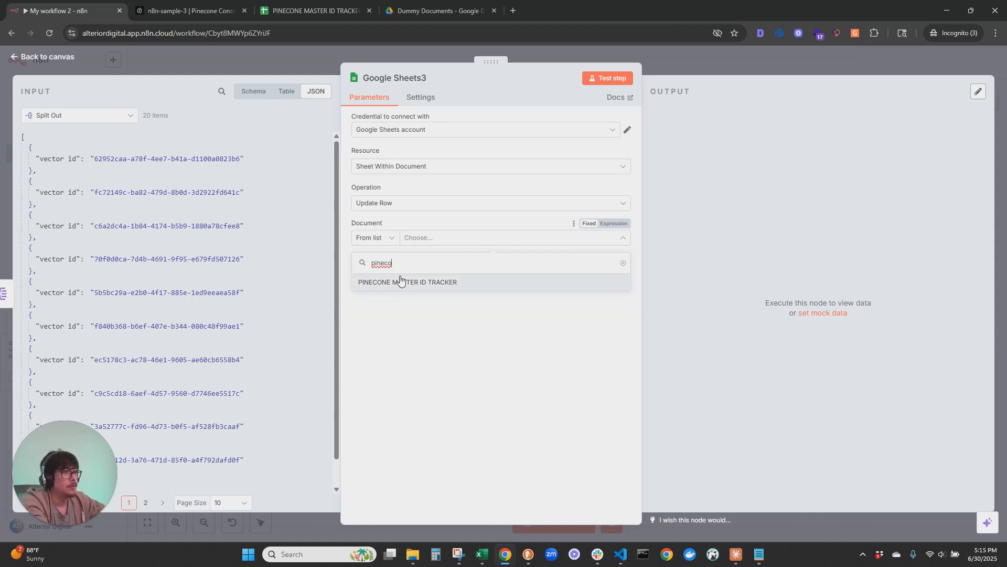
pyautogui.click(400, 281)
pyautogui.click(298, 9)
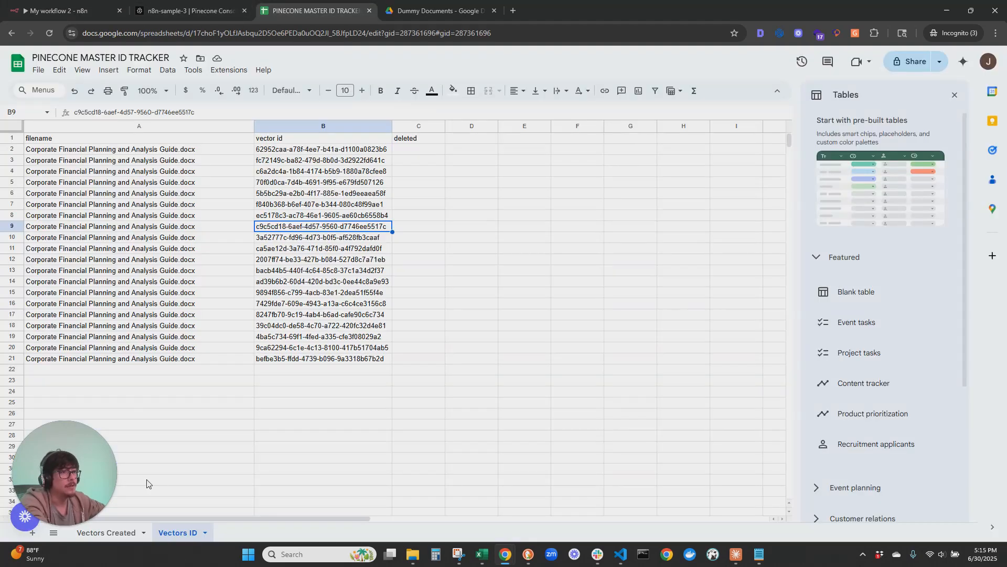
pyautogui.click(57, 9)
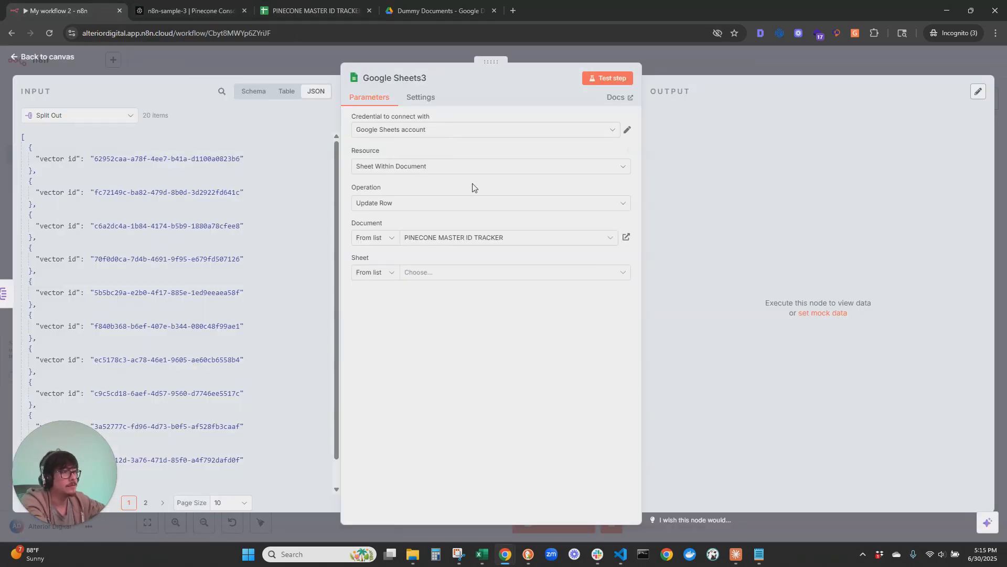
pyautogui.click(441, 272)
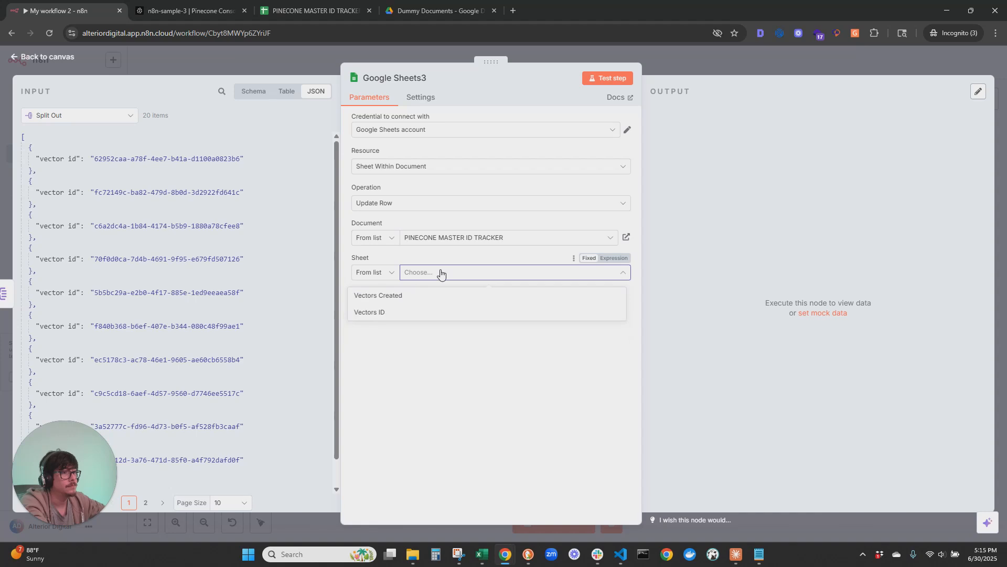
pyautogui.click(380, 311)
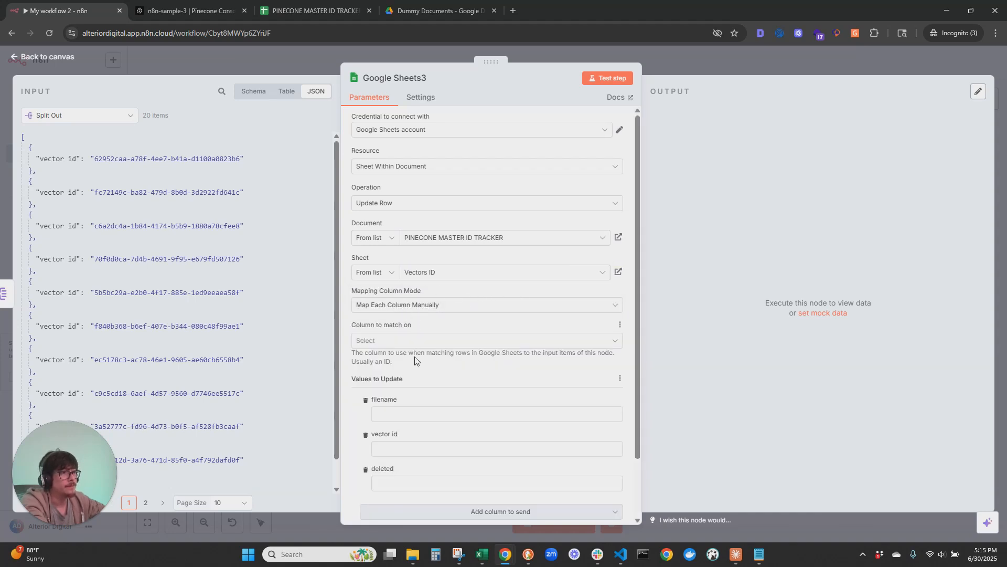
# Step: Match rows on the vector id column, remove filename from the values to update, and set deleted to 1
pyautogui.click(426, 341)
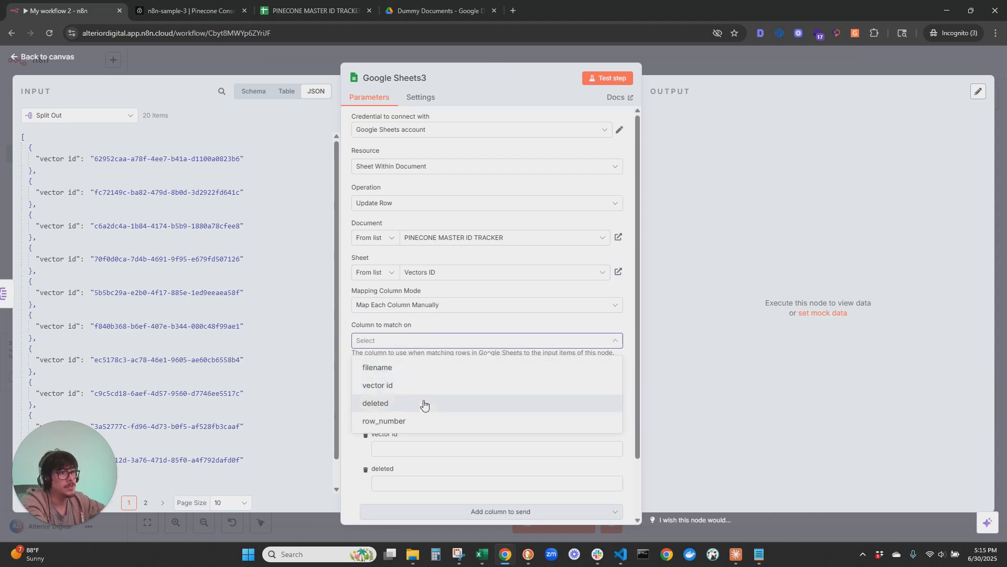
pyautogui.click(382, 387)
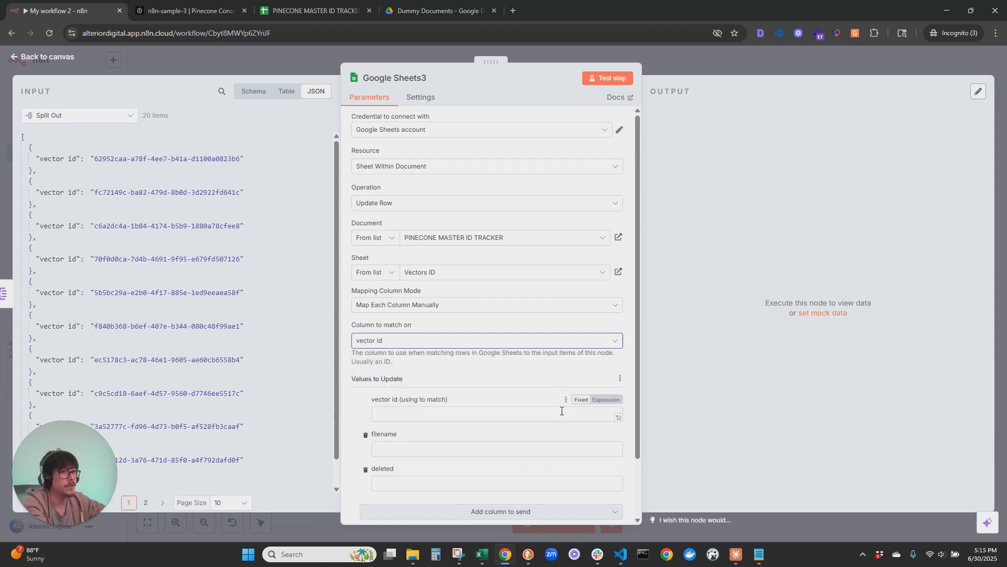
pyautogui.scroll(-1, 618, 414)
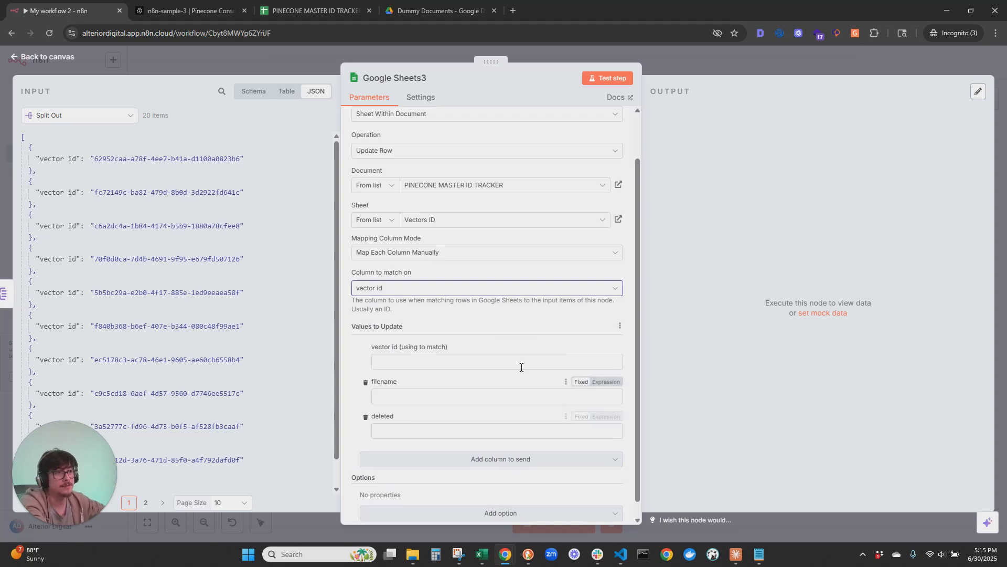
pyautogui.click(295, 10)
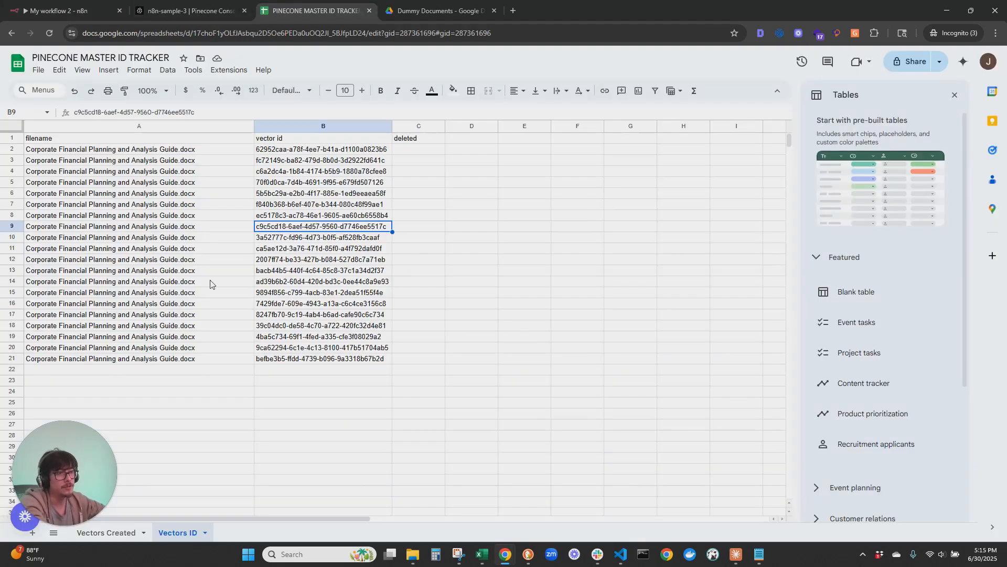
pyautogui.click(90, 11)
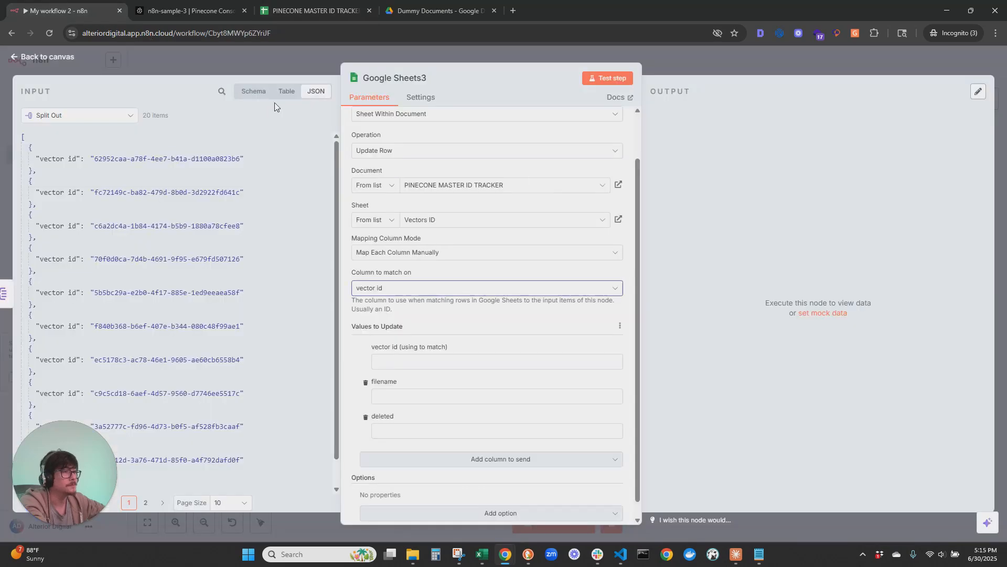
pyautogui.click(402, 367)
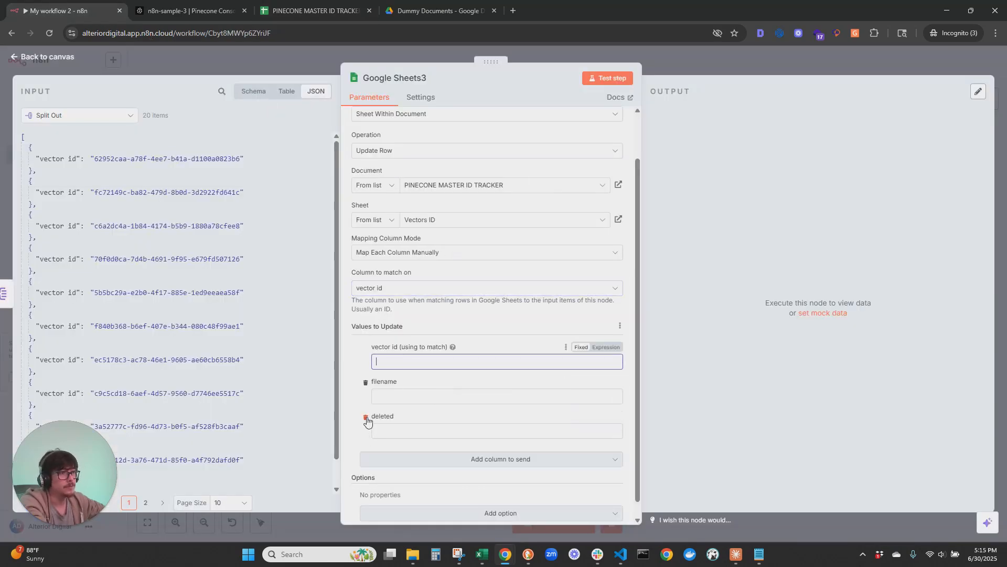
pyautogui.click(366, 382)
pyautogui.click(418, 413)
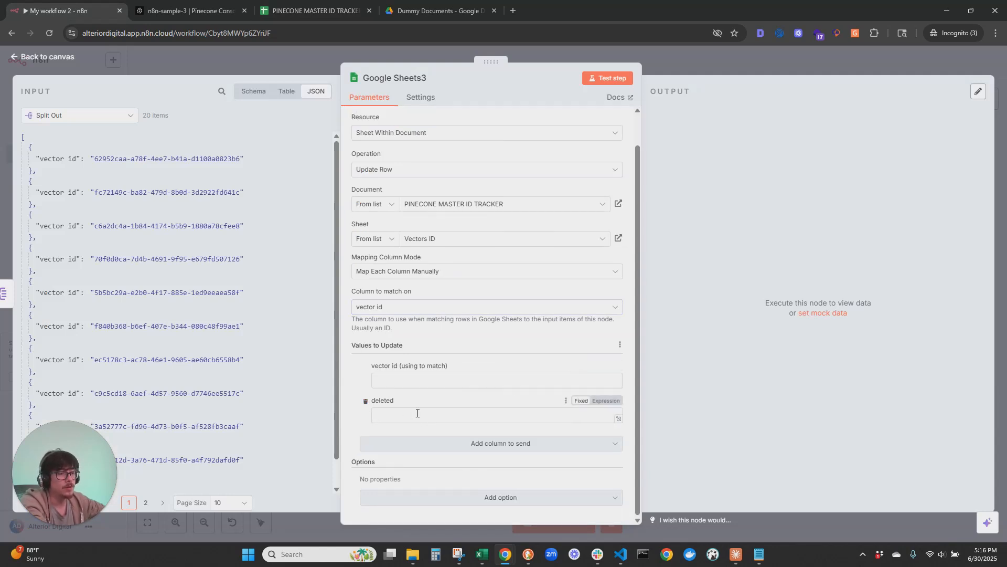
pyautogui.click(427, 413)
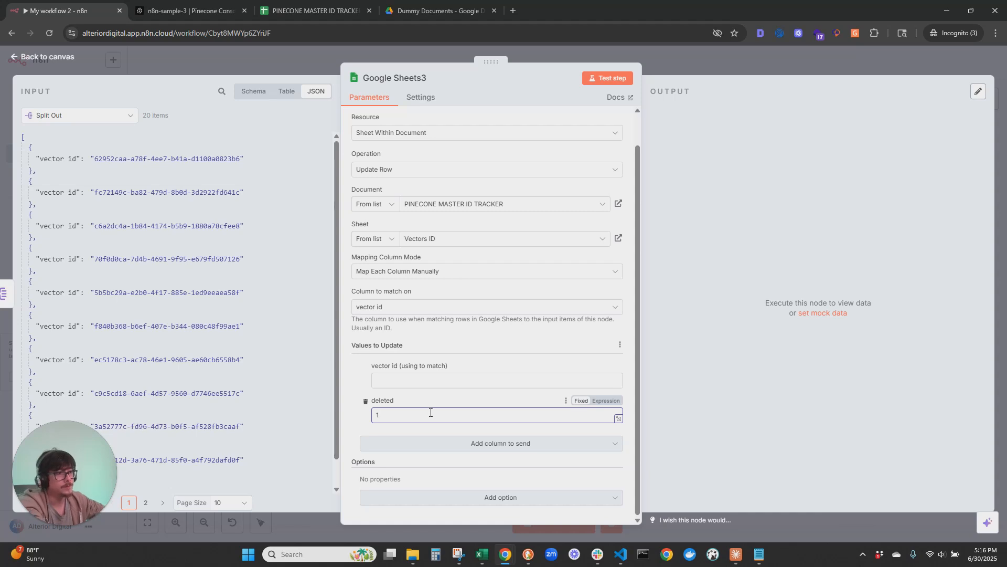
pyautogui.click(403, 381)
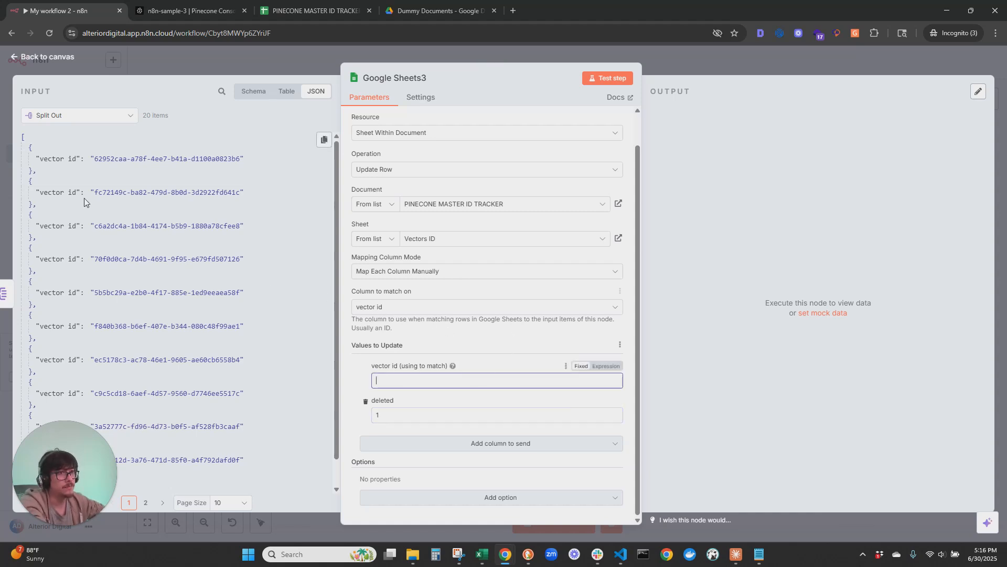
pyautogui.click(254, 90)
pyautogui.moveTo(74, 134); pyautogui.dragTo(462, 368)
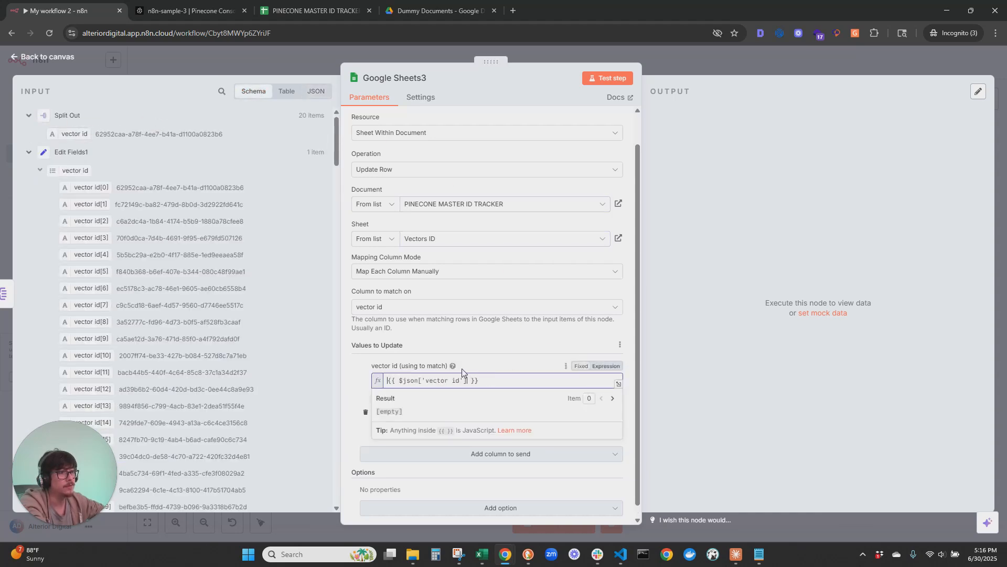
pyautogui.click(618, 386)
pyautogui.press('BackSpace')
# Step: Map the vector id match value to Split Out's {{ $json["vector id"] }} and test the update node
pyautogui.click(316, 90)
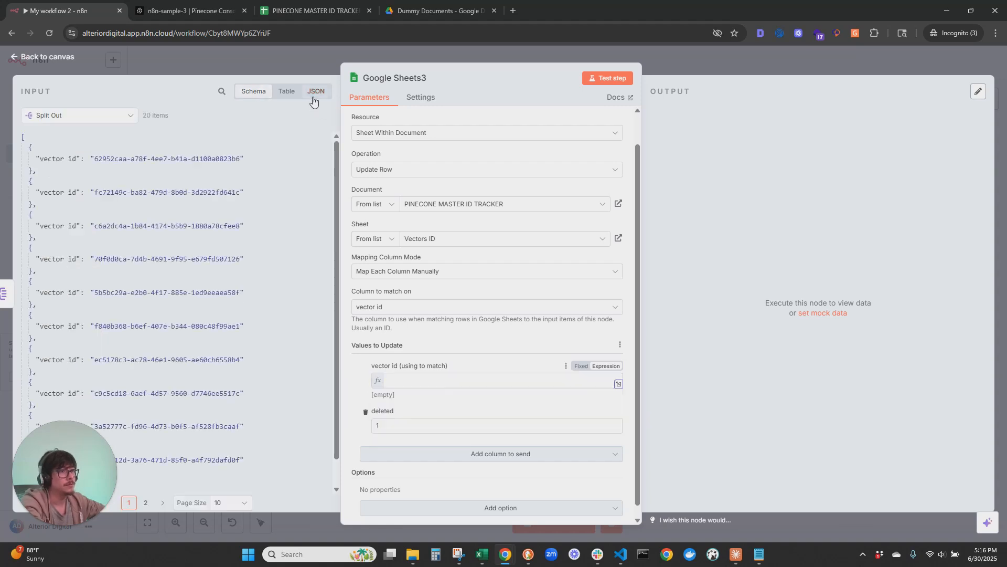
pyautogui.moveTo(55, 158); pyautogui.dragTo(461, 383)
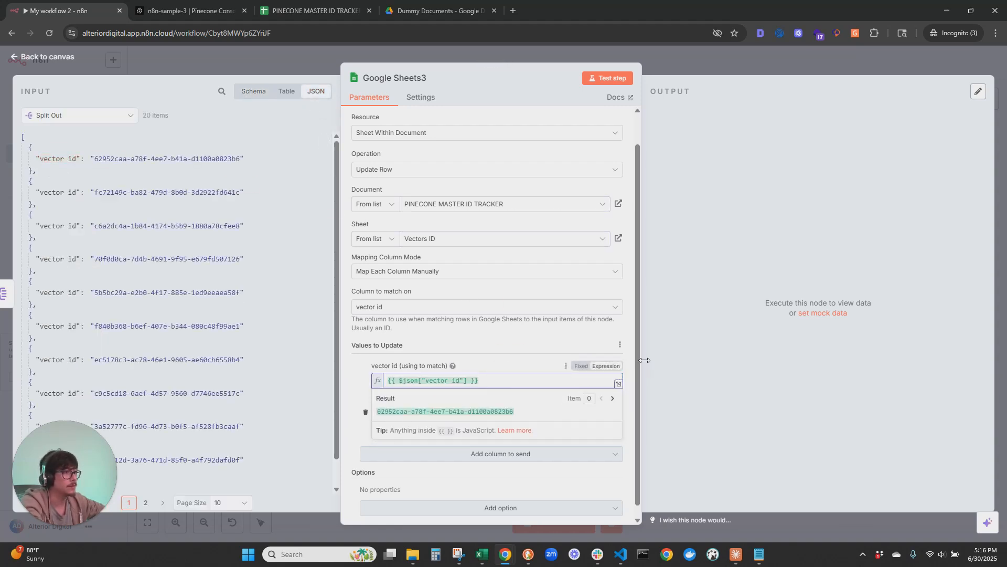
pyautogui.click(629, 356)
pyautogui.scroll(-1, 632, 348)
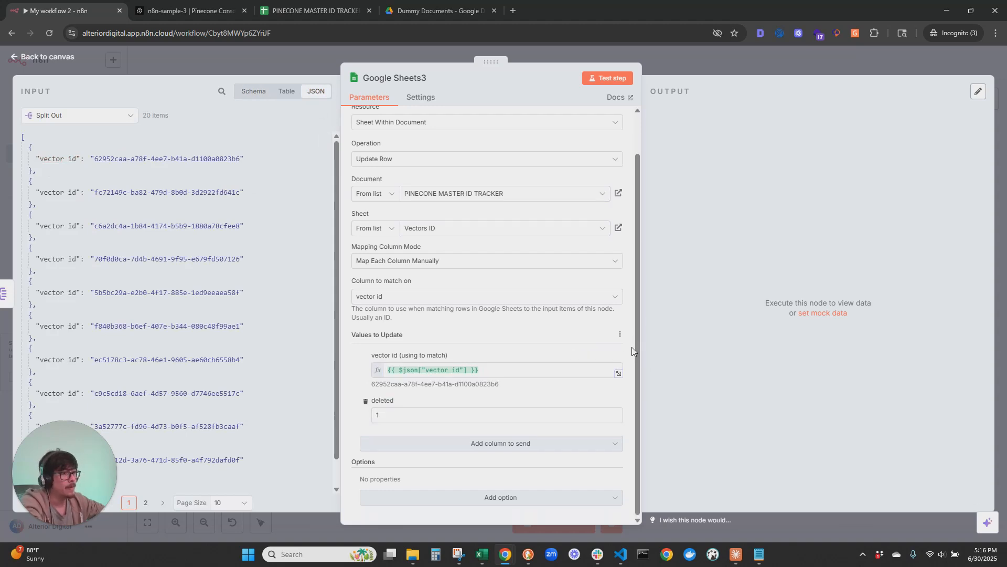
pyautogui.click(607, 78)
# Step: Check the deleted column in the PINECONE MASTER ID TRACKER spreadsheet and the records of the n8n-sample-3 index in Pinecone
pyautogui.click(315, 10)
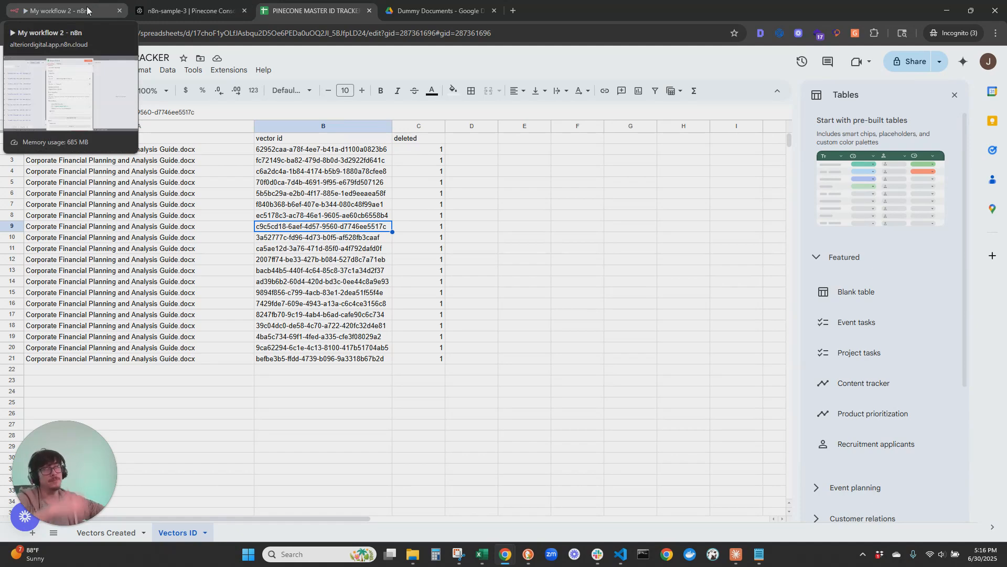
pyautogui.click(189, 10)
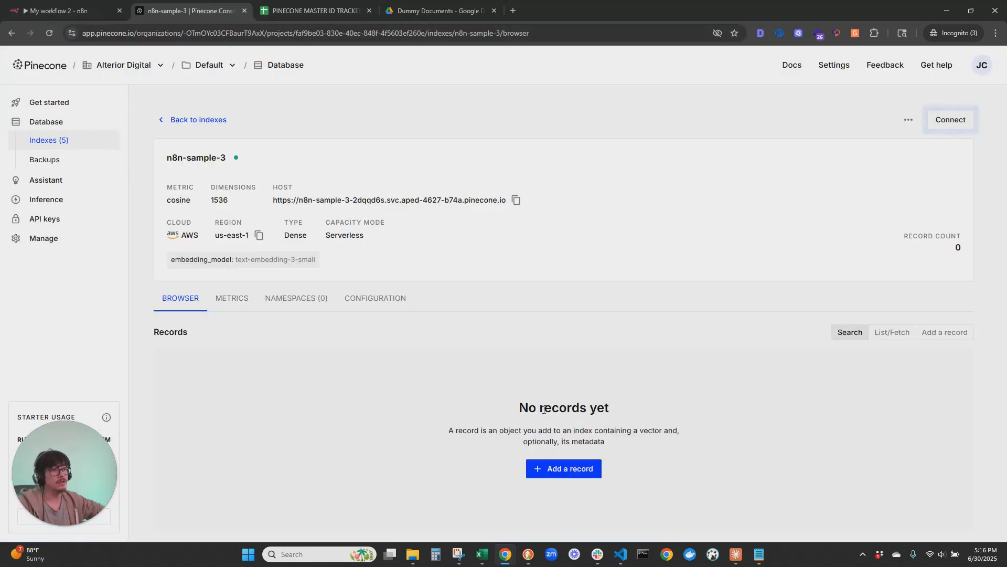
pyautogui.click(76, 10)
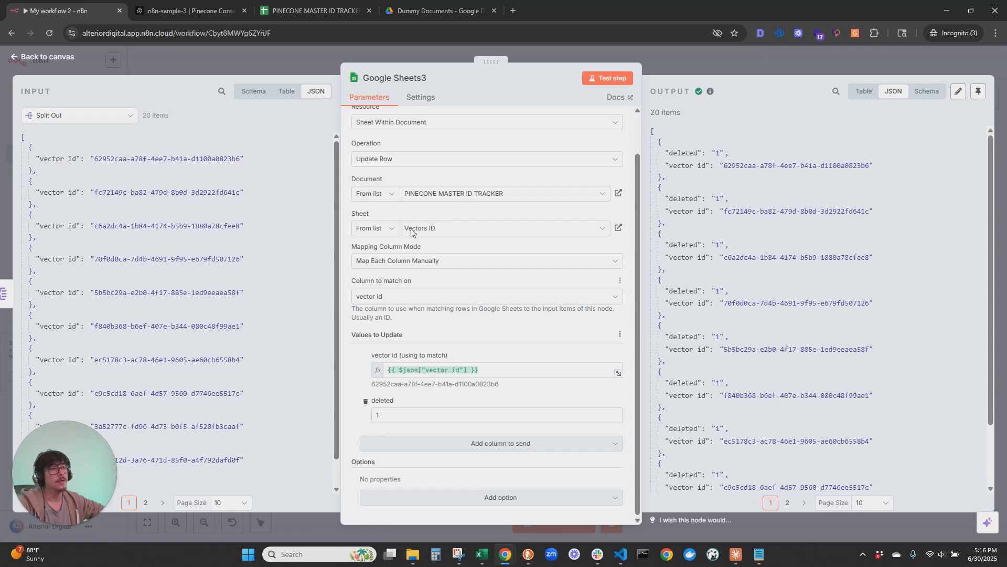
# Step: Close the update node's settings and place the node slightly closer to Split Out on the workflow canvas
pyautogui.click(65, 55)
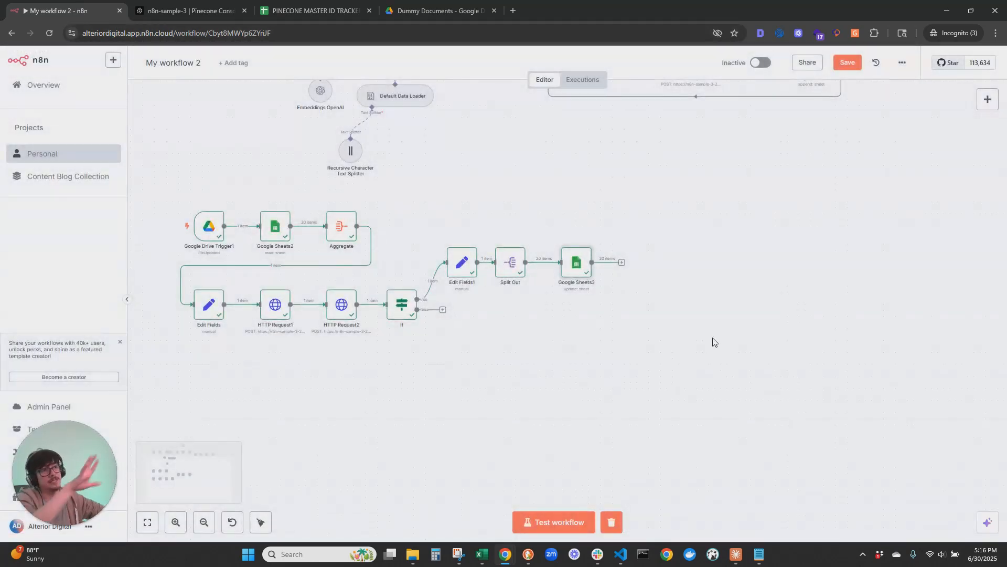
pyautogui.moveTo(575, 271); pyautogui.dragTo(564, 267)
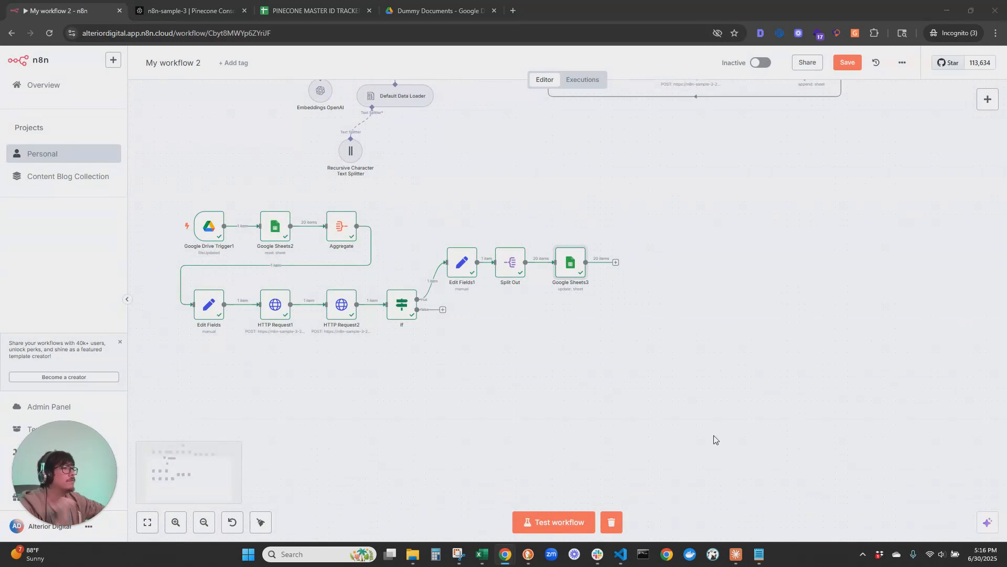
pyautogui.moveTo(715, 312); pyautogui.dragTo(688, 475)
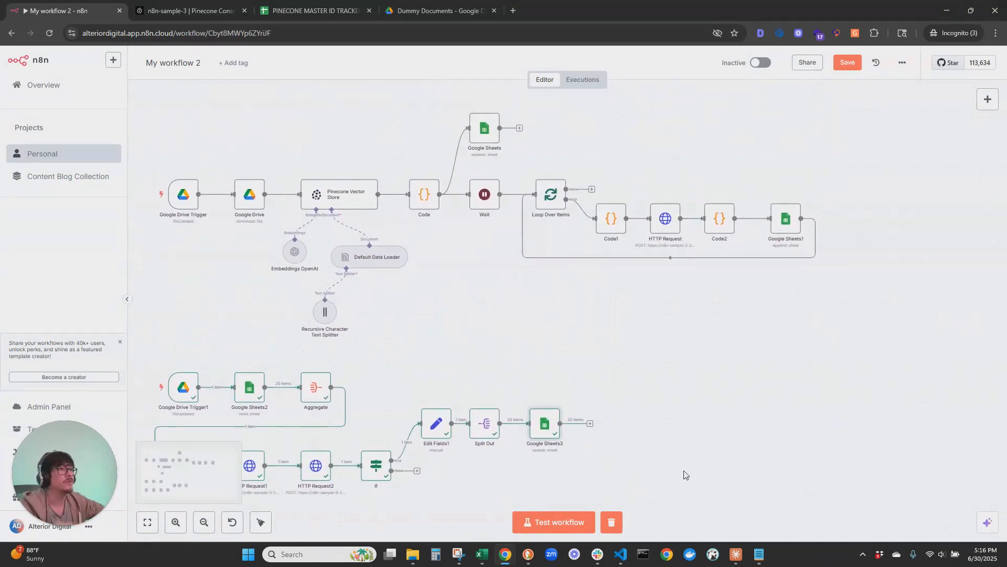
pyautogui.moveTo(206, 82); pyautogui.dragTo(927, 355)
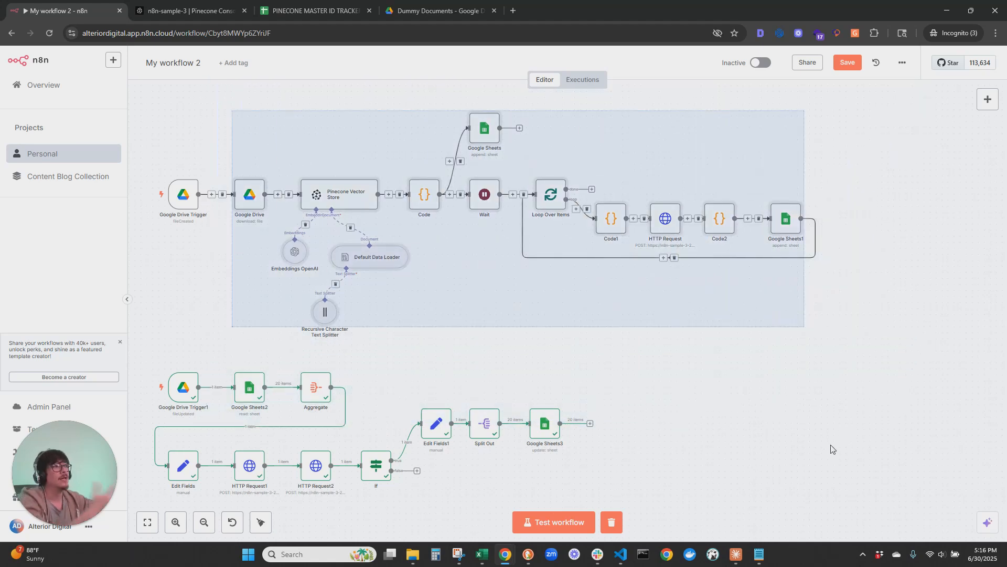
pyautogui.click(743, 426)
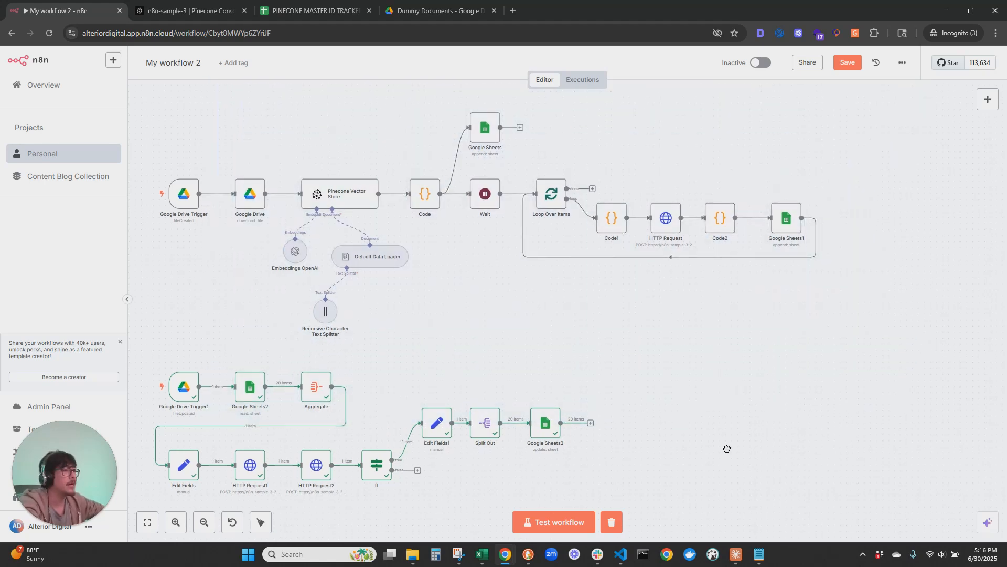
pyautogui.moveTo(725, 448); pyautogui.dragTo(770, 354)
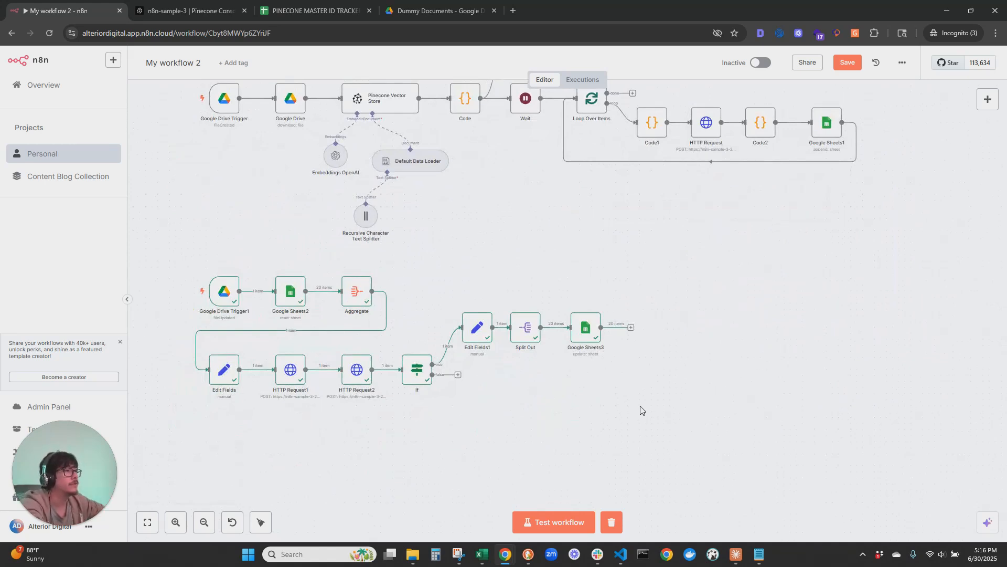
pyautogui.moveTo(653, 430); pyautogui.dragTo(569, 382)
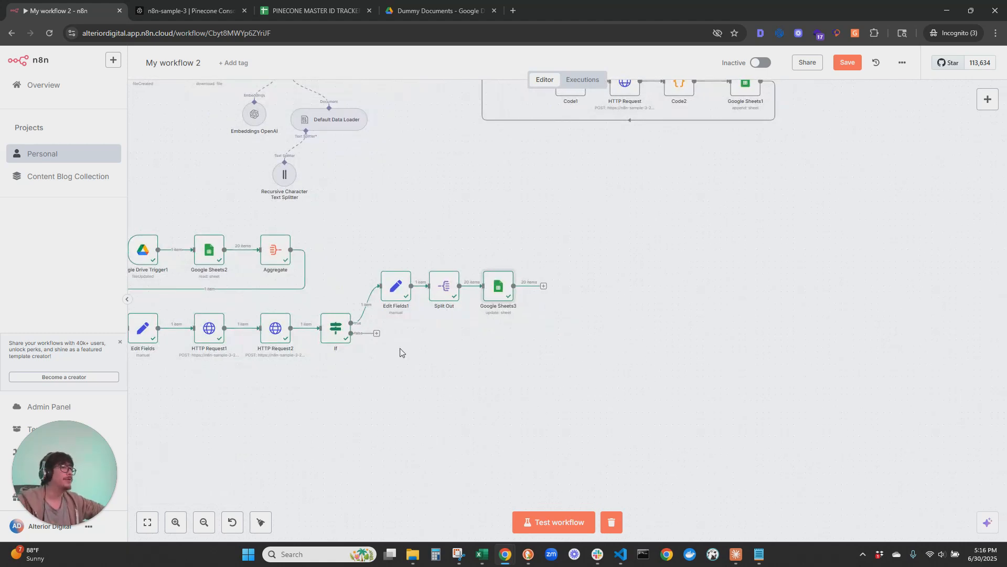
pyautogui.moveTo(629, 239); pyautogui.dragTo(724, 402)
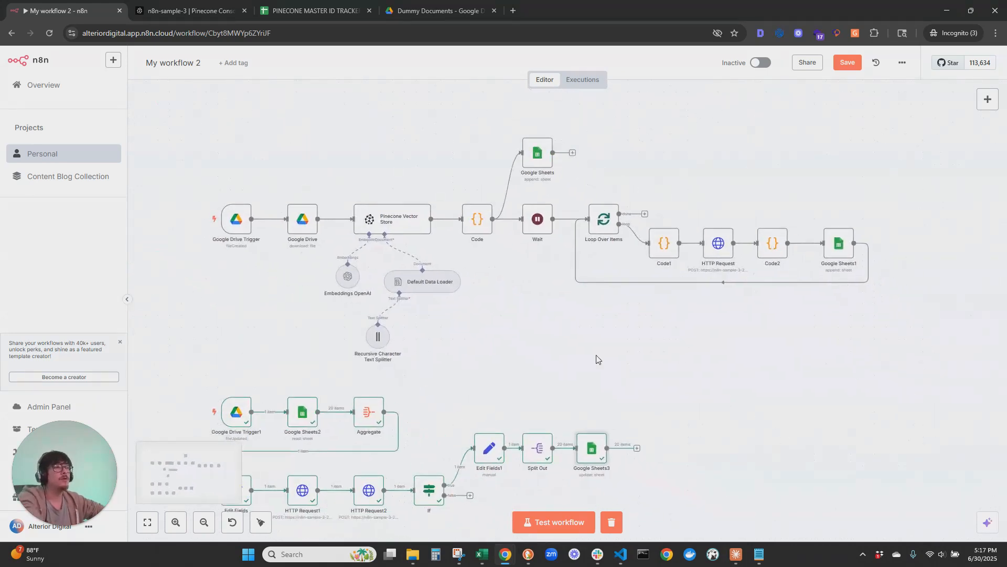
# Step: Duplicate the upload chain from Google Drive through Google Sheets1, without its trigger, and place the copy below the Edit Fields1 branch
pyautogui.moveTo(265, 106); pyautogui.dragTo(934, 382)
pyautogui.hotkey('ctrl', 'c')
pyautogui.moveTo(754, 483); pyautogui.dragTo(665, 230)
pyautogui.click(558, 304)
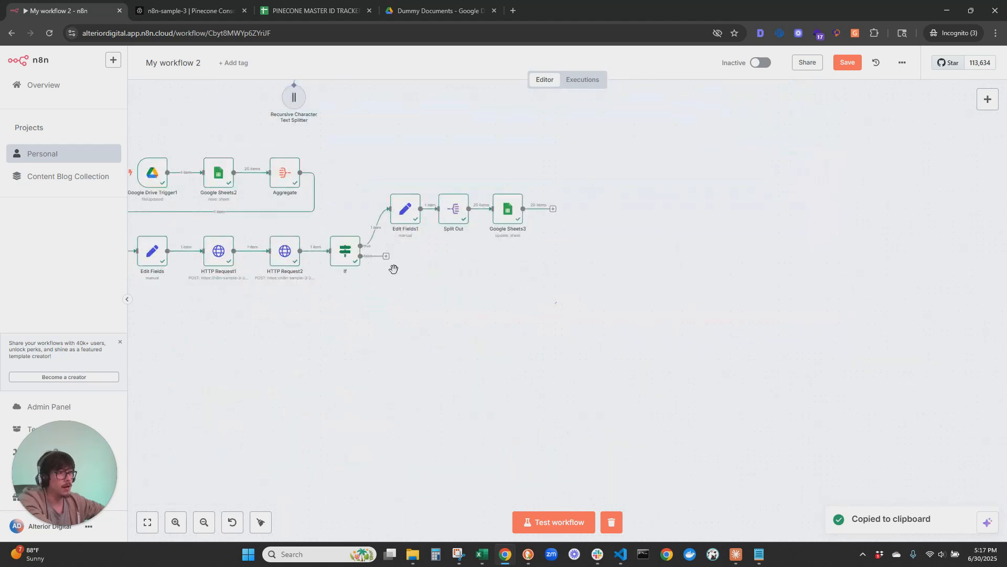
pyautogui.hotkey('ctrl', 'v')
pyautogui.moveTo(368, 277); pyautogui.dragTo(410, 283)
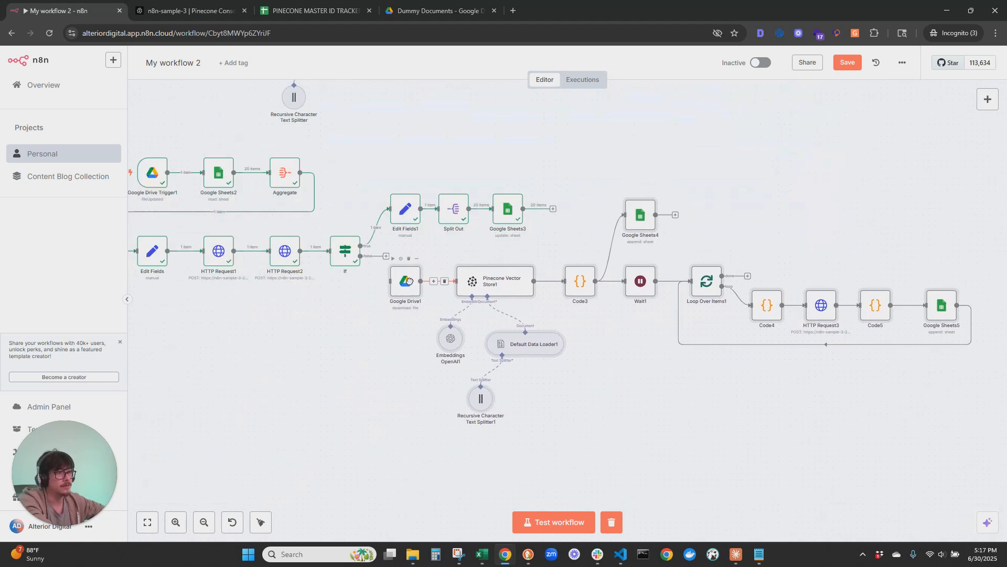
# Step: Connect the If node's true output to Google Drive1 and shift both downstream branches slightly up and away from the If node
pyautogui.click(377, 277)
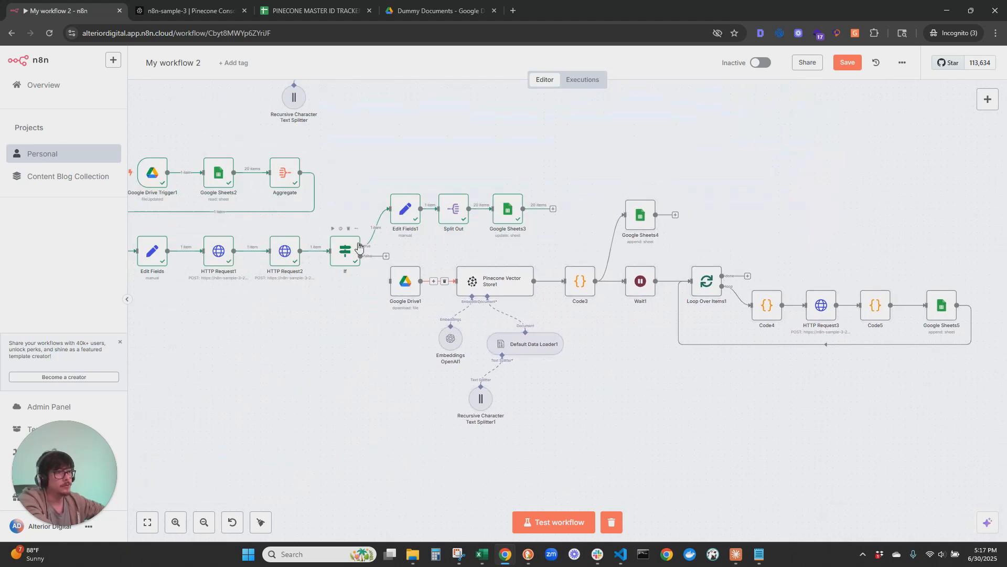
pyautogui.moveTo(361, 256); pyautogui.dragTo(392, 281)
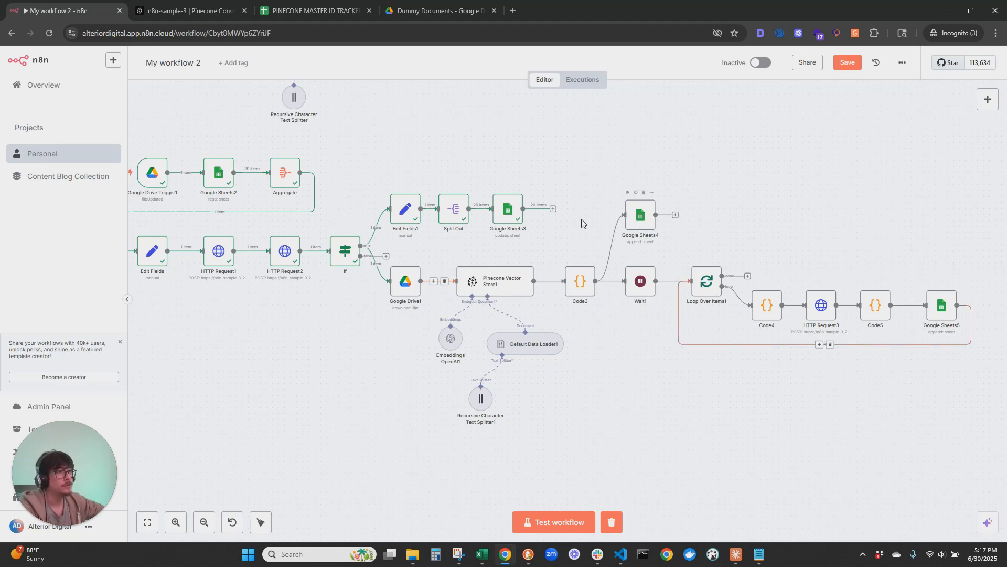
pyautogui.moveTo(370, 149); pyautogui.dragTo(992, 459)
pyautogui.moveTo(412, 221); pyautogui.dragTo(430, 184)
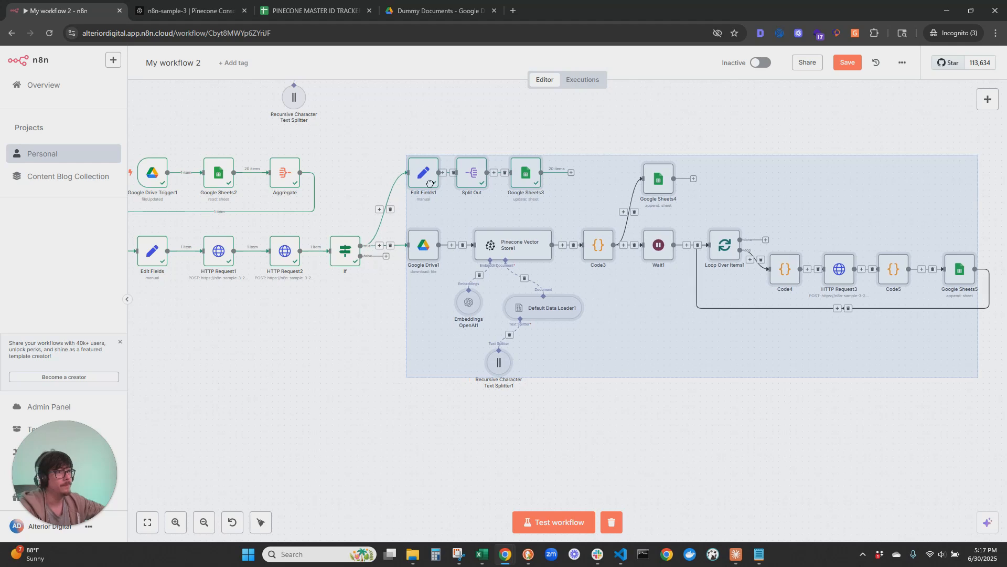
pyautogui.click(650, 444)
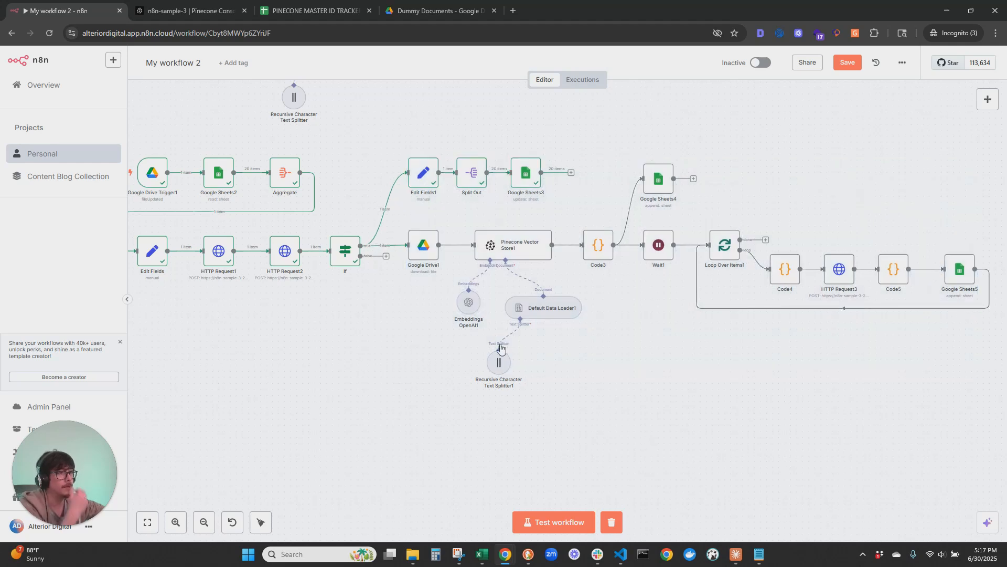
pyautogui.doubleClick(420, 247)
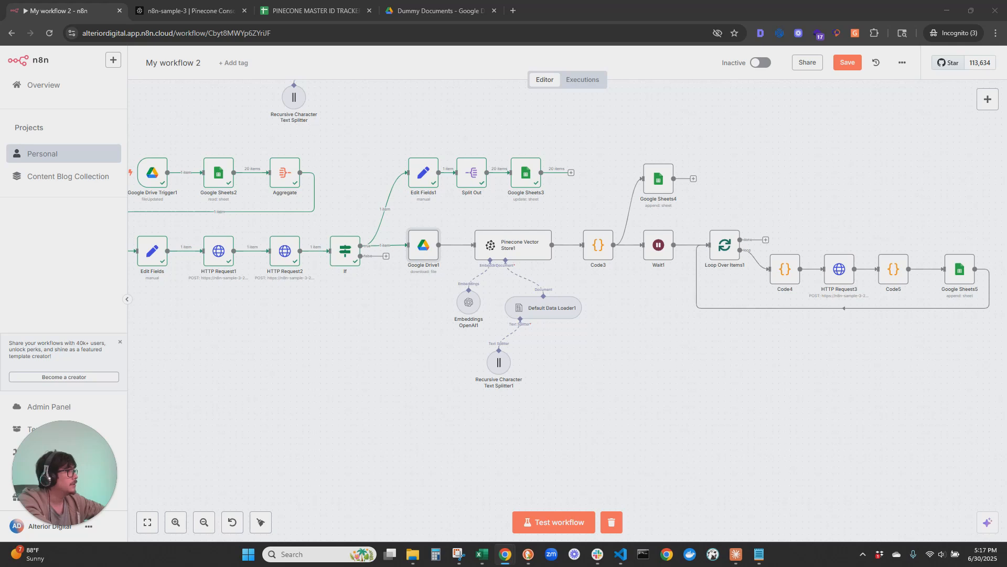
pyautogui.moveTo(396, 354); pyautogui.dragTo(644, 422)
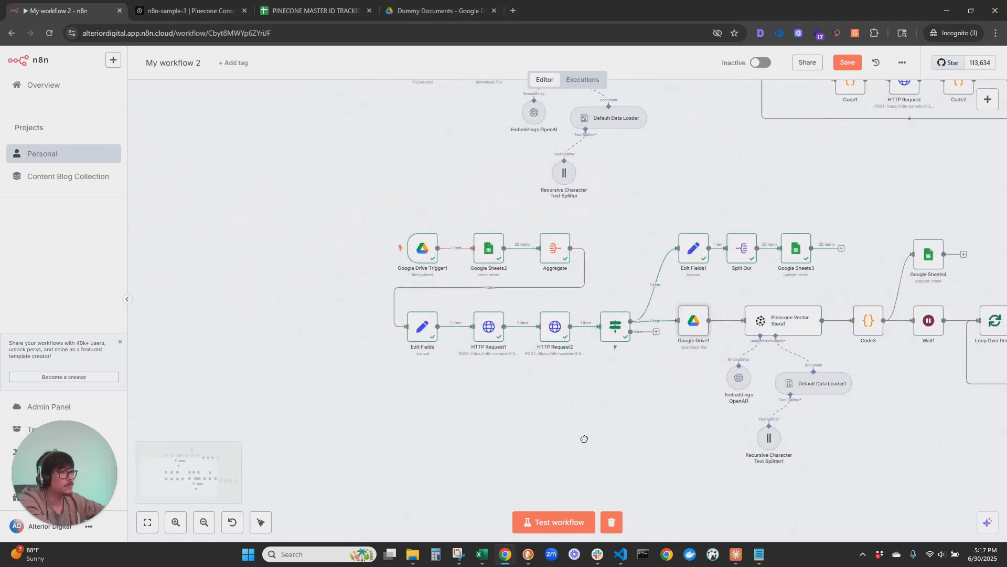
pyautogui.moveTo(596, 443); pyautogui.dragTo(489, 420)
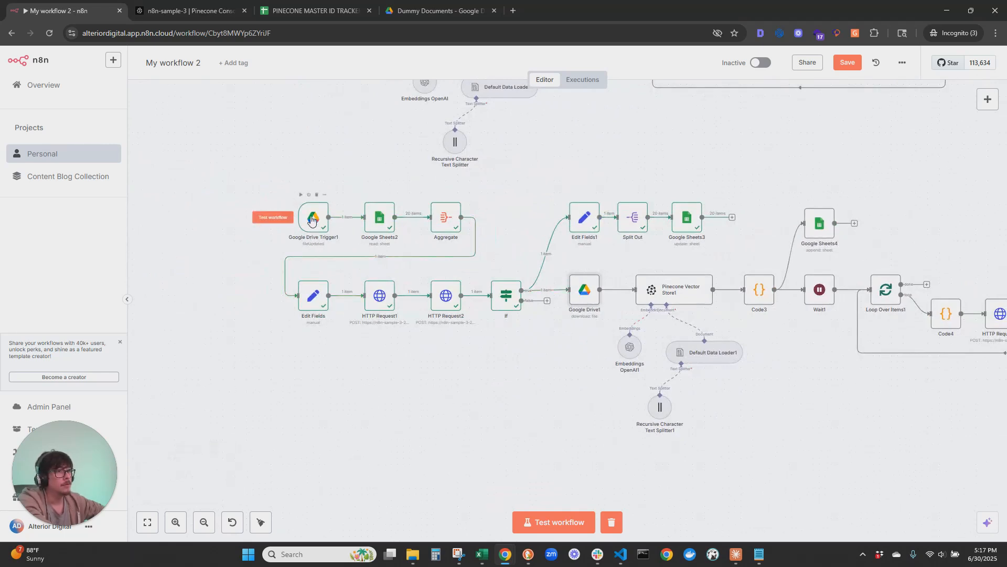
pyautogui.click(324, 196)
pyautogui.click(344, 238)
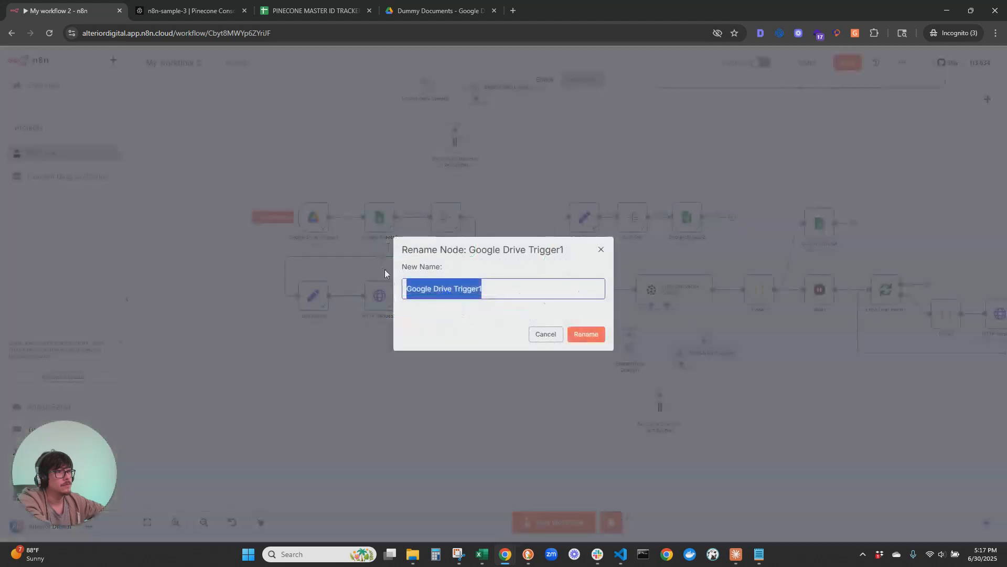
pyautogui.press('Escape')
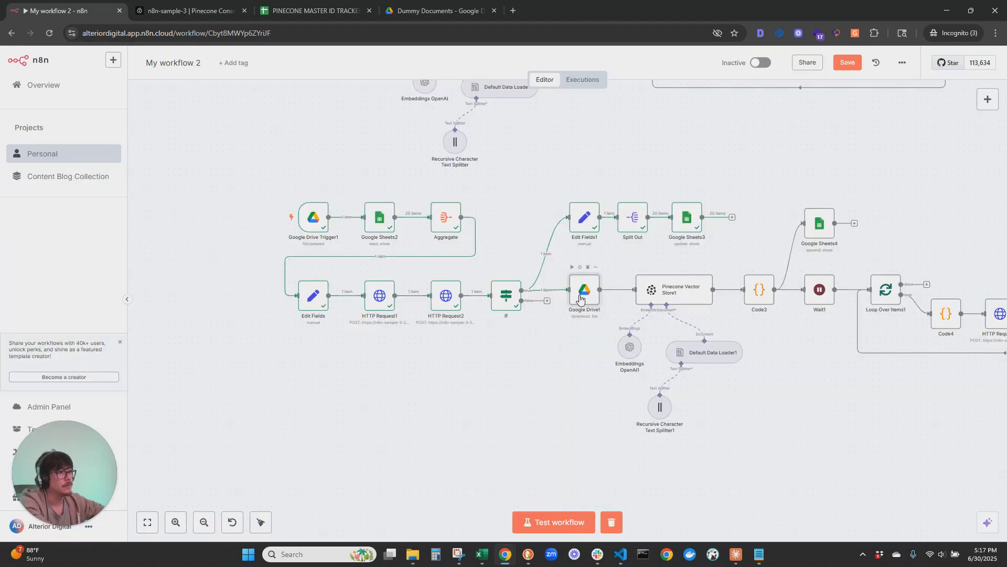
# Step: Open Google Drive1's settings, show Google Drive Trigger1's output as its input data, and find the file's id field
pyautogui.doubleClick(580, 299)
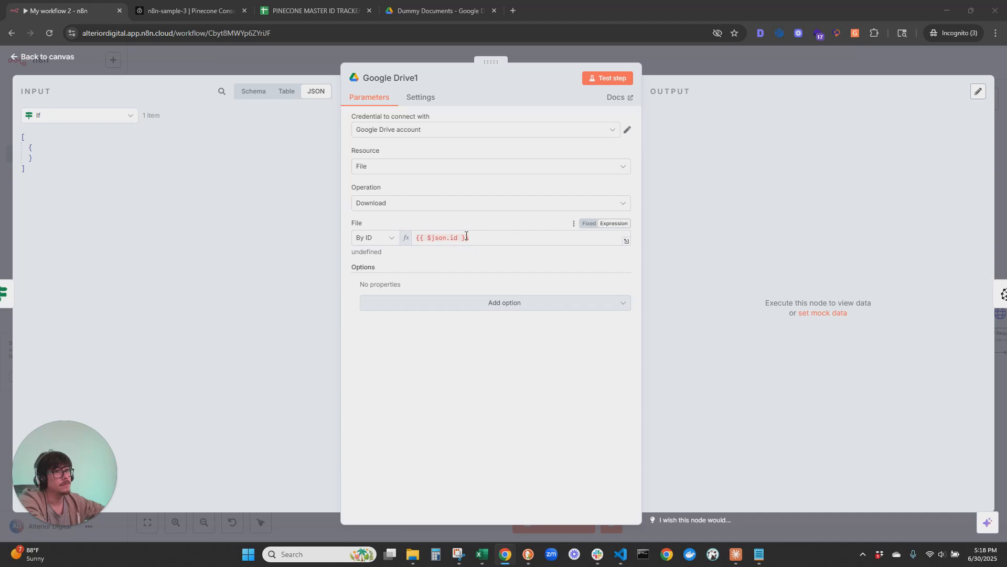
pyautogui.click(93, 115)
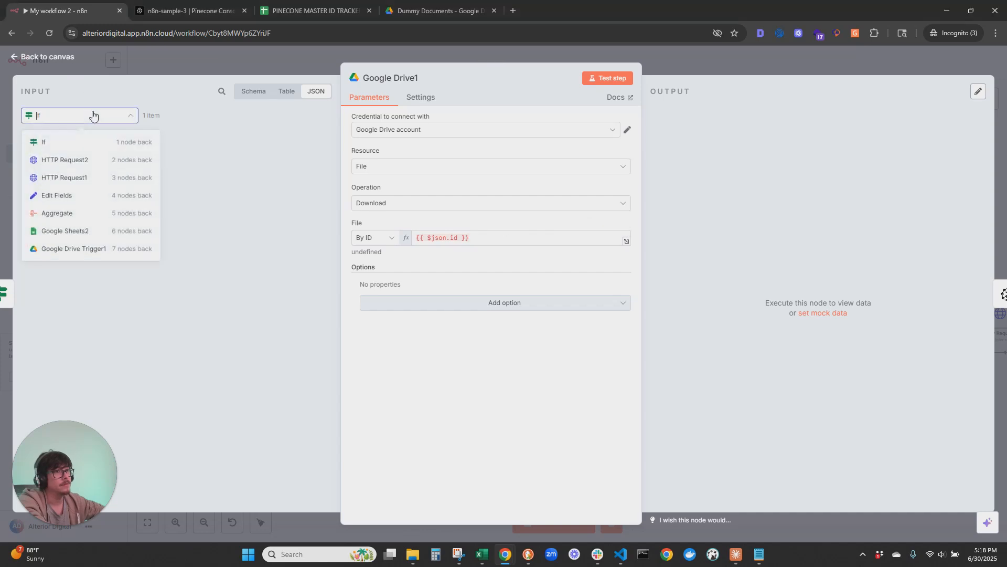
pyautogui.click(73, 248)
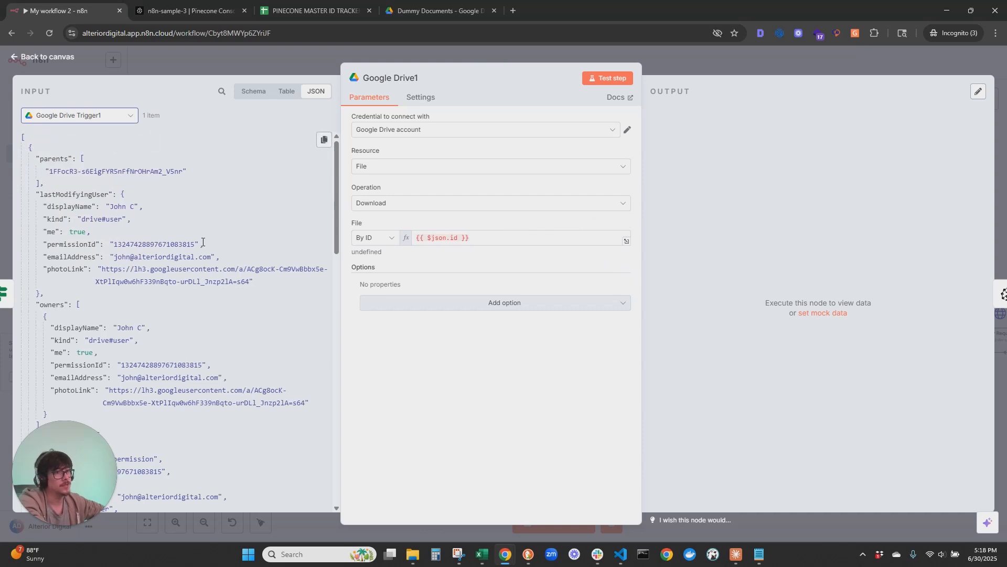
pyautogui.scroll(-5, 254, 210)
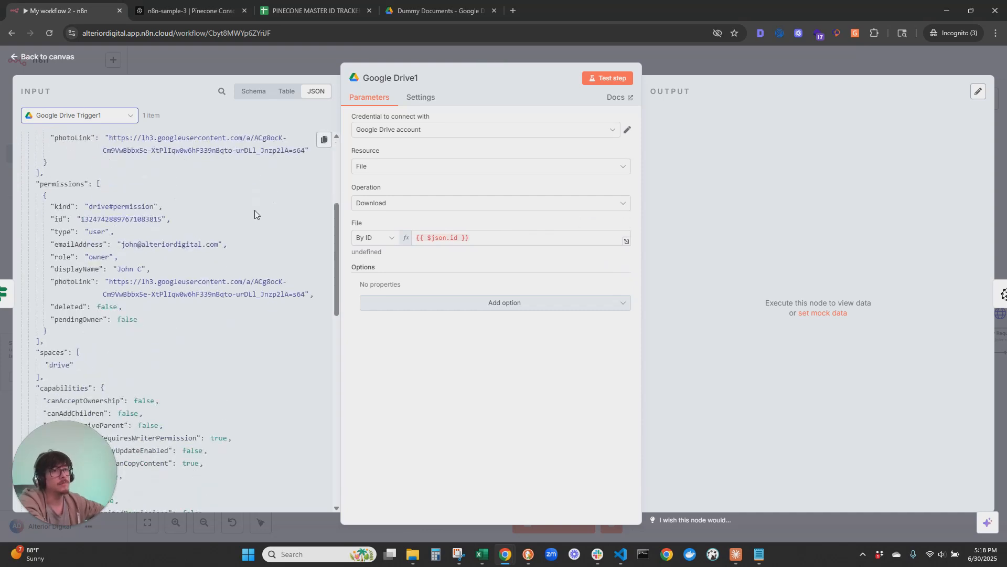
pyautogui.scroll(-13, 254, 210)
pyautogui.scroll(6, 245, 258)
pyautogui.scroll(5, 246, 261)
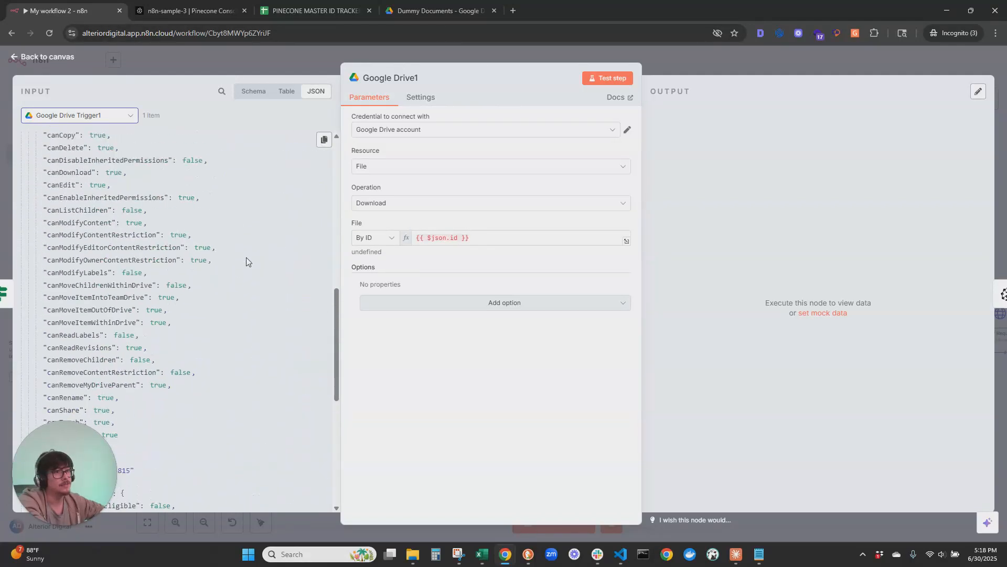
pyautogui.scroll(-10, 243, 265)
pyautogui.scroll(-3, 239, 269)
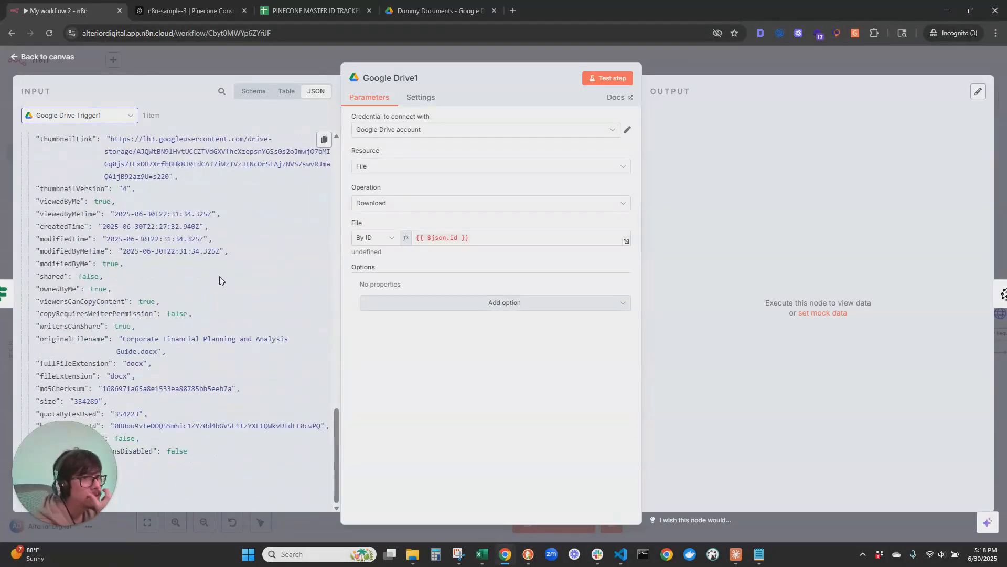
pyautogui.moveTo(69, 470)
pyautogui.mouseDown()
pyautogui.moveTo(277, 465)
pyautogui.moveTo(55, 468)
pyautogui.mouseUp()
pyautogui.scroll(2, 193, 392)
pyautogui.scroll(4, 196, 393)
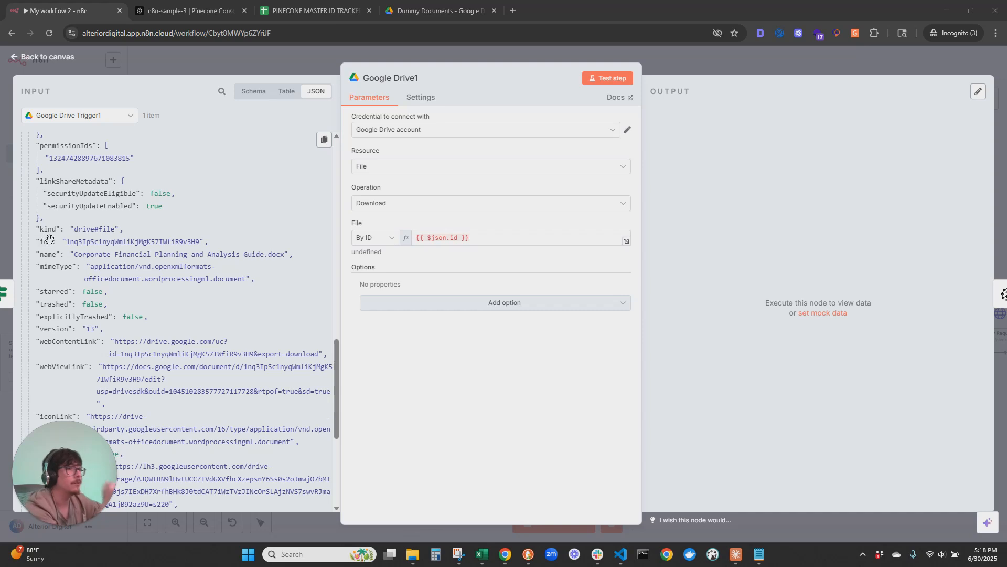
# Step: Set Google Drive1's File ID to {{ $('Google Drive Trigger1').item.json.id }} and return to the canvas
pyautogui.click(468, 237)
pyautogui.hotkey('ctrl', 'a')
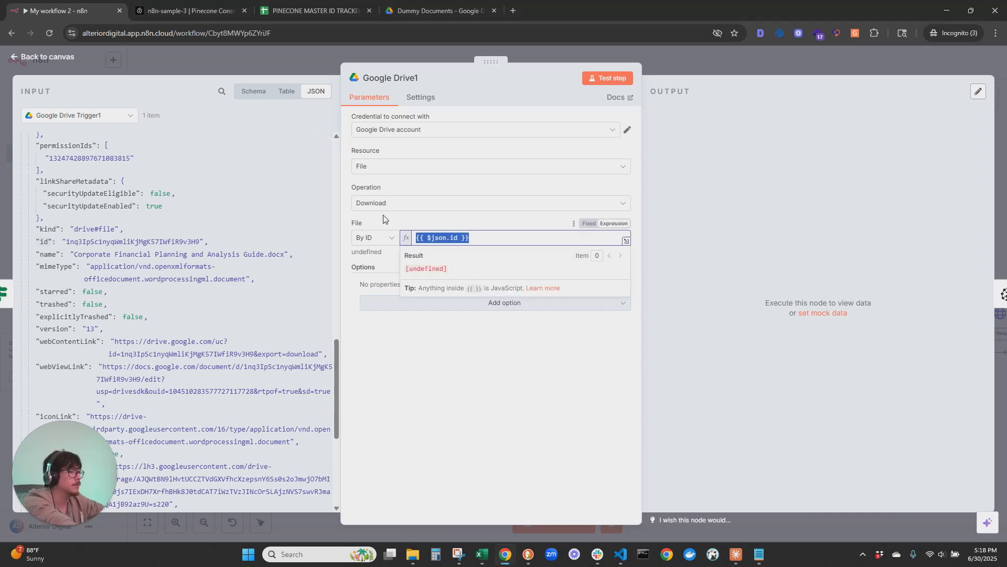
pyautogui.press('BackSpace')
pyautogui.moveTo(45, 241); pyautogui.dragTo(475, 239)
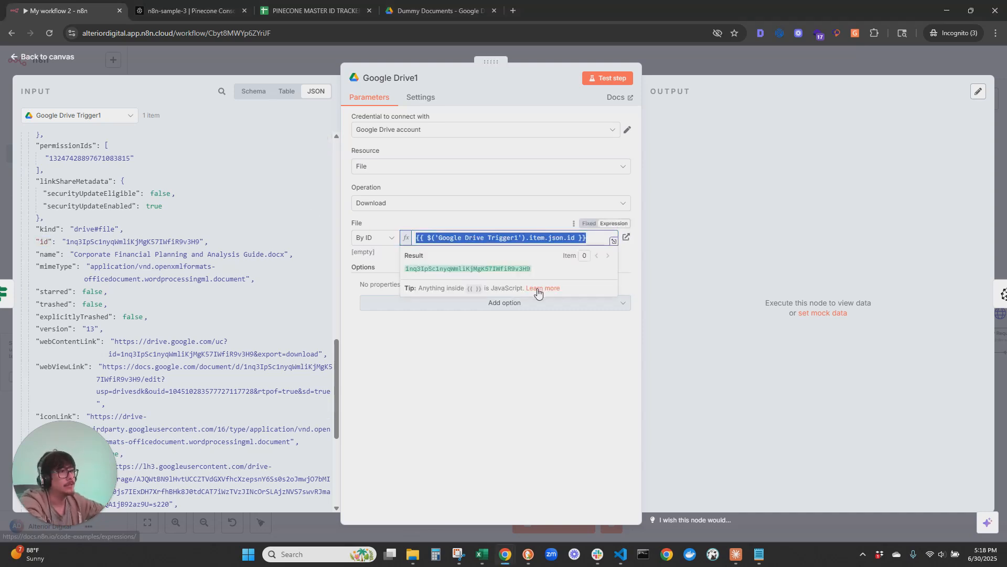
pyautogui.click(626, 277)
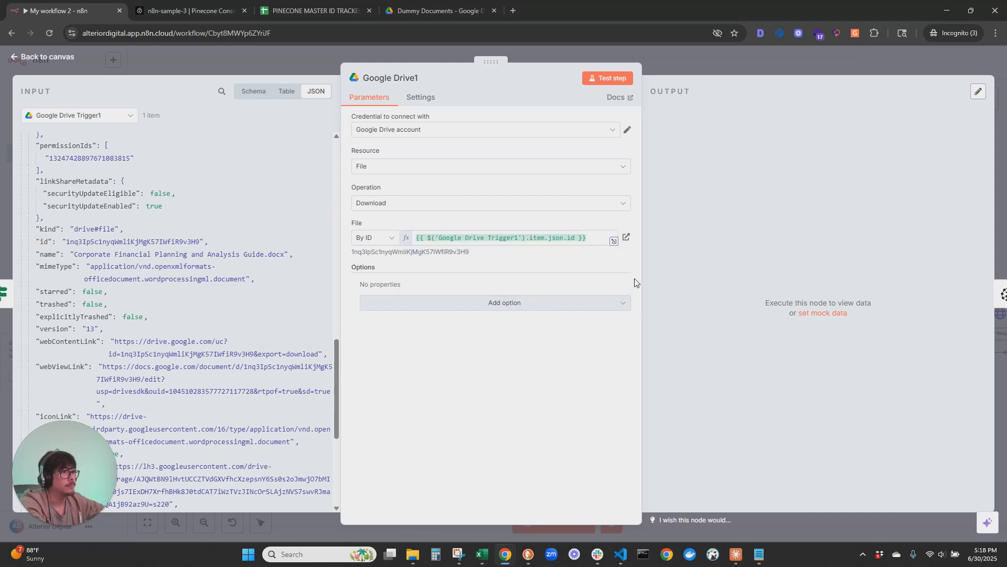
pyautogui.click(56, 60)
# Step: Review the Pinecone Vector Store1 node's settings and return to the canvas
pyautogui.moveTo(682, 397); pyautogui.dragTo(573, 401)
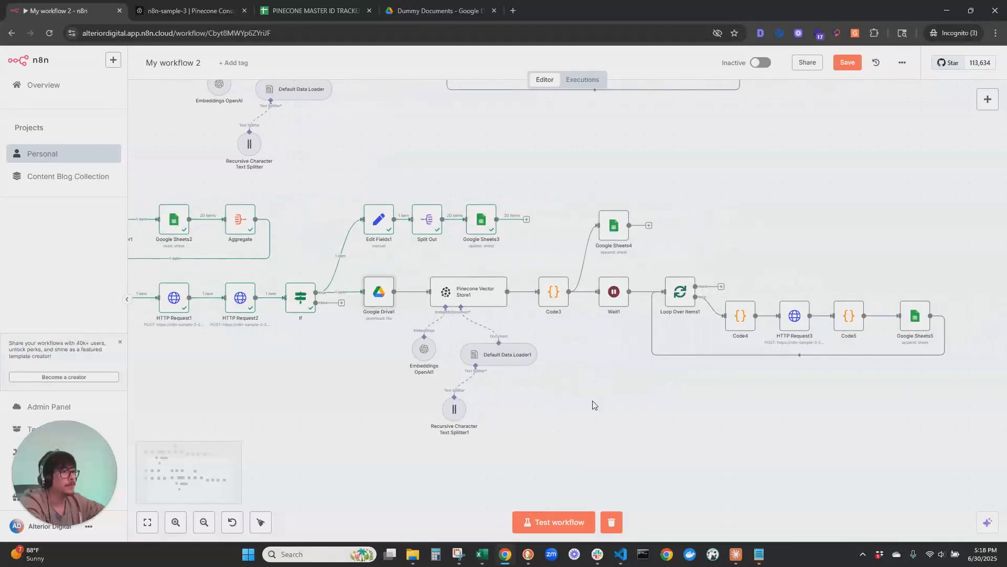
pyautogui.doubleClick(461, 286)
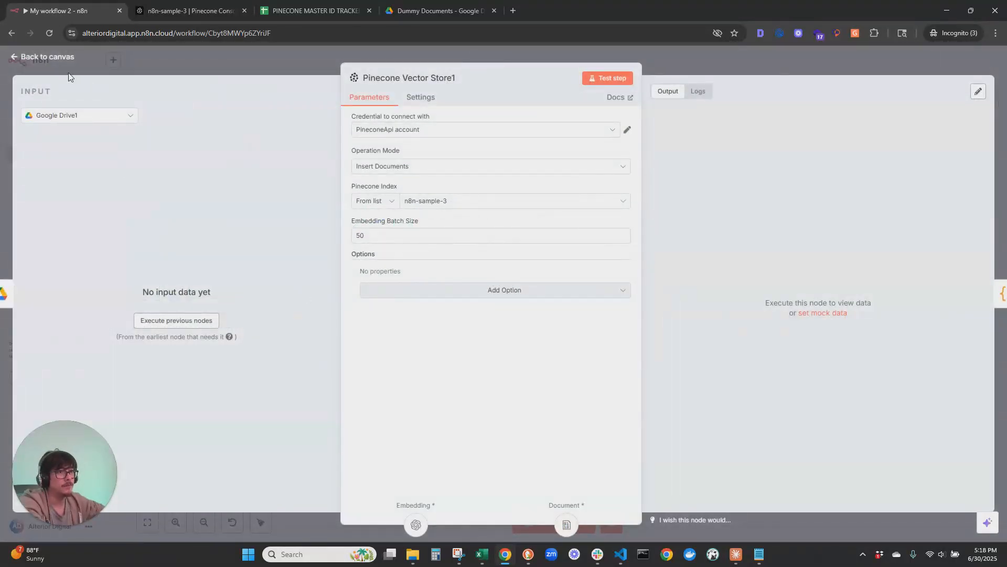
pyautogui.click(55, 61)
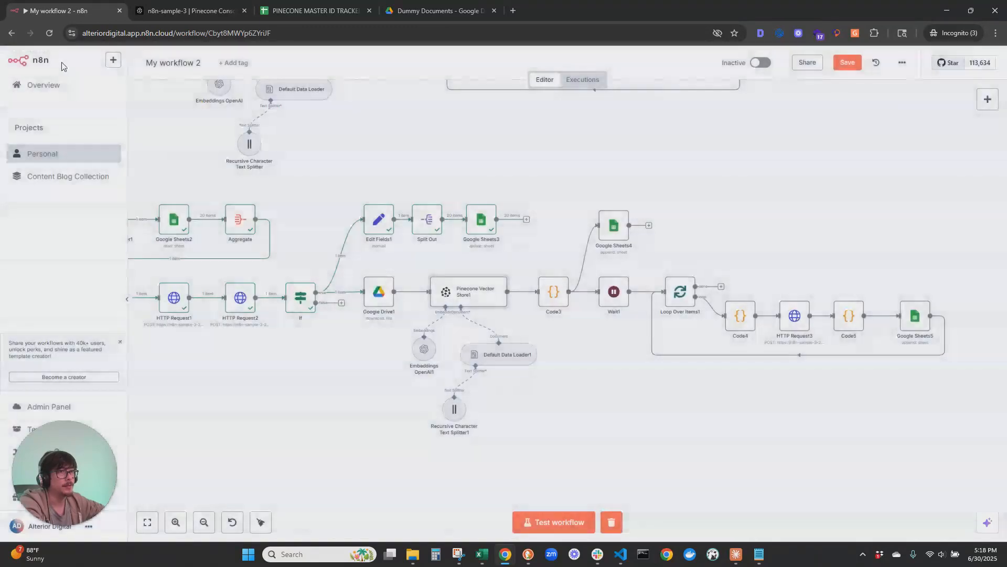
# Step: Open Default Data Loader1's filename metadata value, select Google Drive1 as the input source, and execute the previous nodes
pyautogui.doubleClick(497, 350)
pyautogui.click(460, 328)
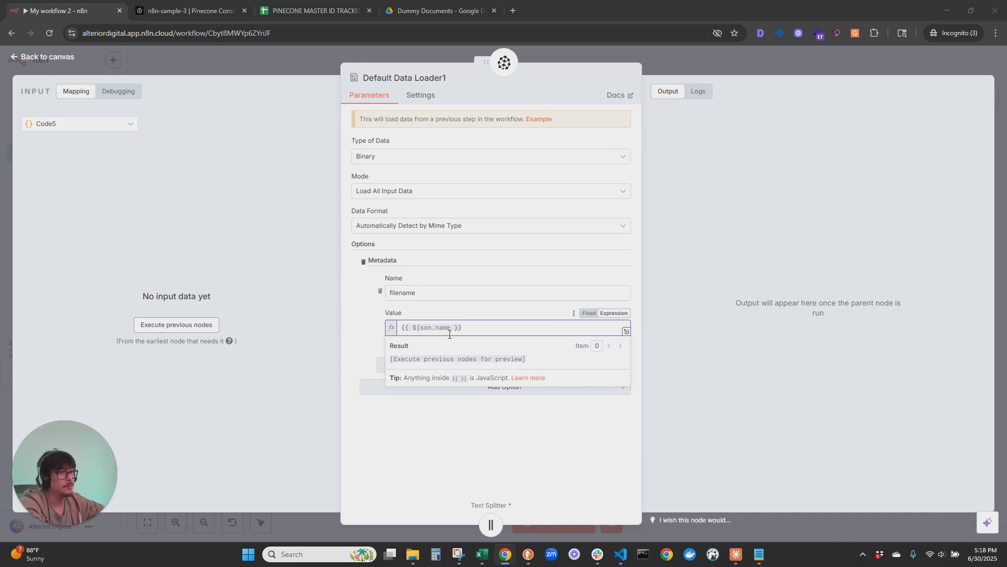
pyautogui.click(90, 125)
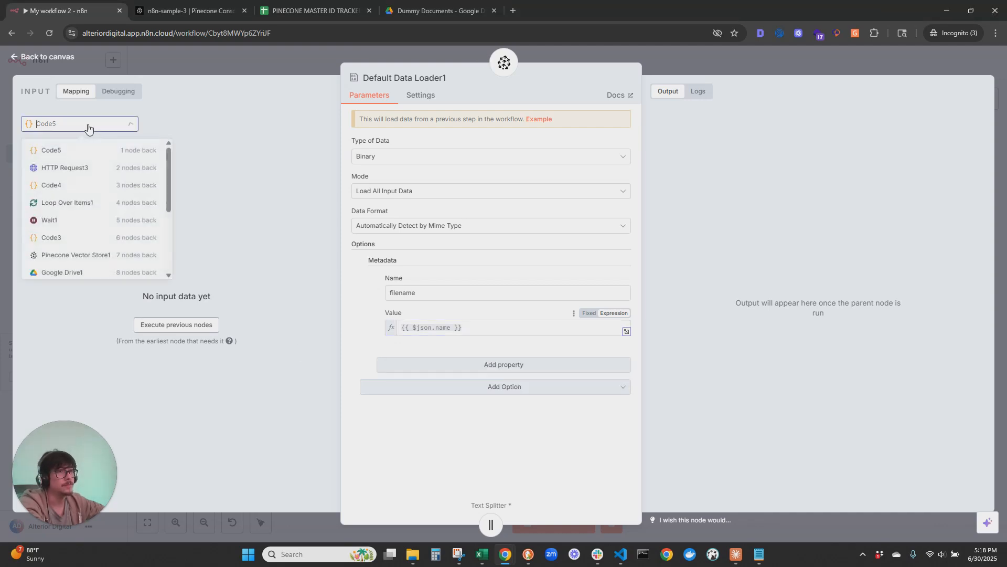
pyautogui.click(81, 273)
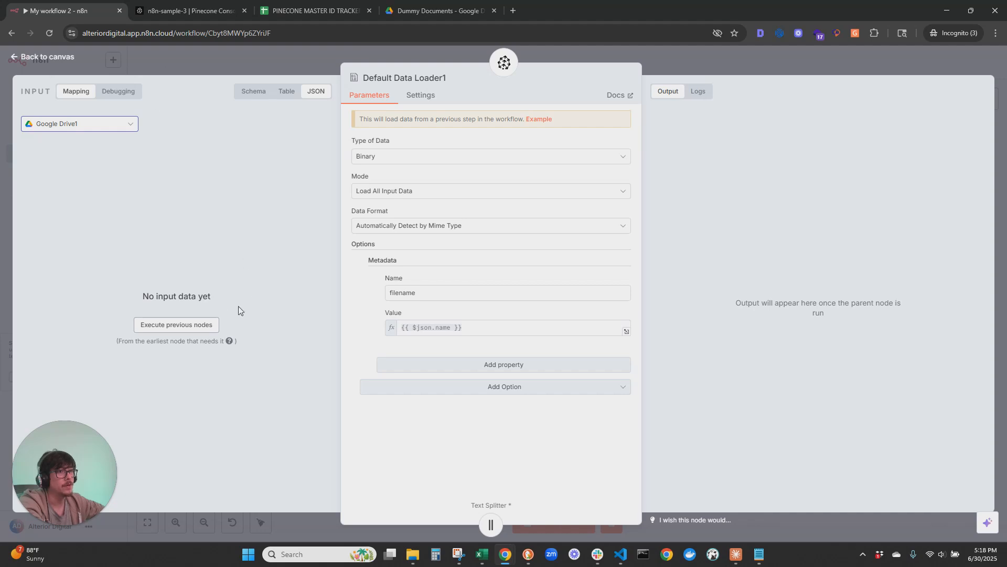
pyautogui.click(191, 325)
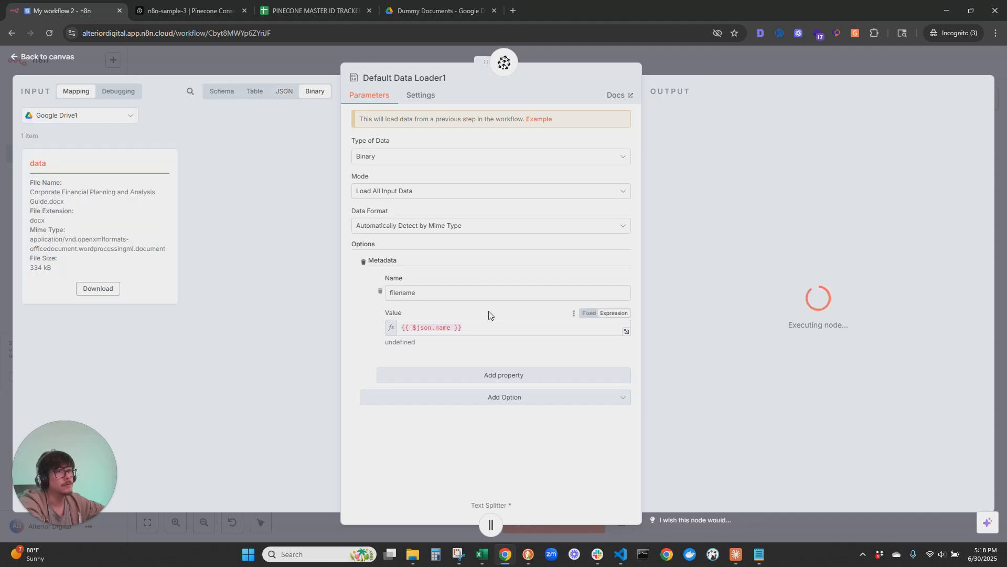
# Step: Set Default Data Loader1's filename metadata value to {{ $('Google Drive Trigger1').item.json.name }} from the trigger's schema and return to the canvas
pyautogui.click(207, 92)
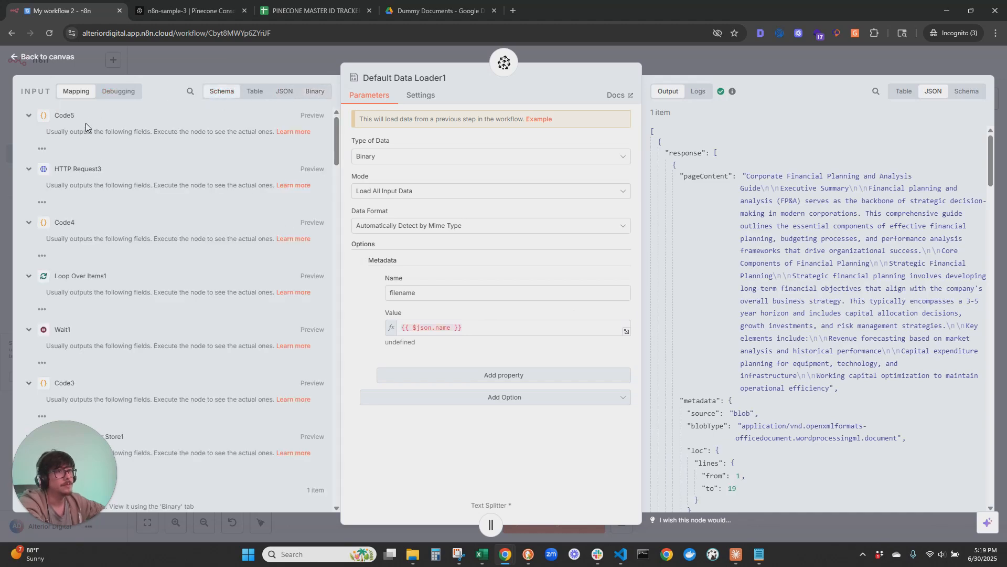
pyautogui.scroll(-10, 270, 346)
pyautogui.scroll(4, 270, 346)
pyautogui.moveTo(334, 216); pyautogui.dragTo(336, 488)
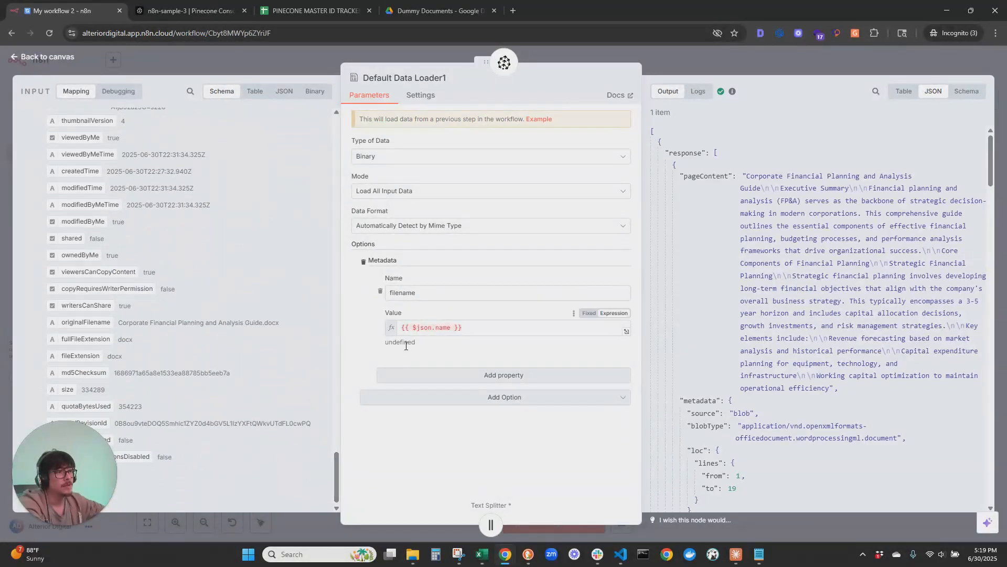
pyautogui.scroll(4, 301, 347)
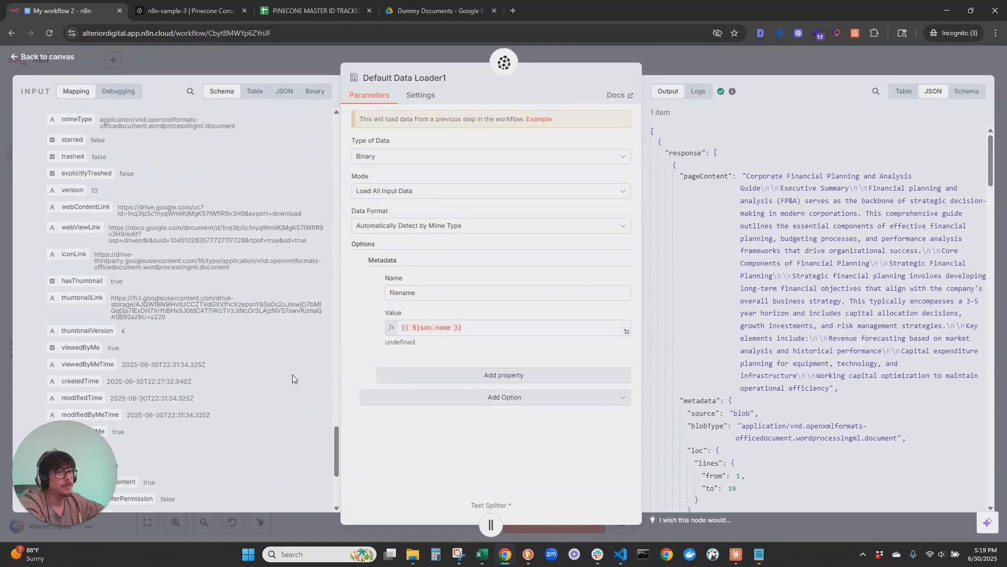
pyautogui.scroll(2, 292, 379)
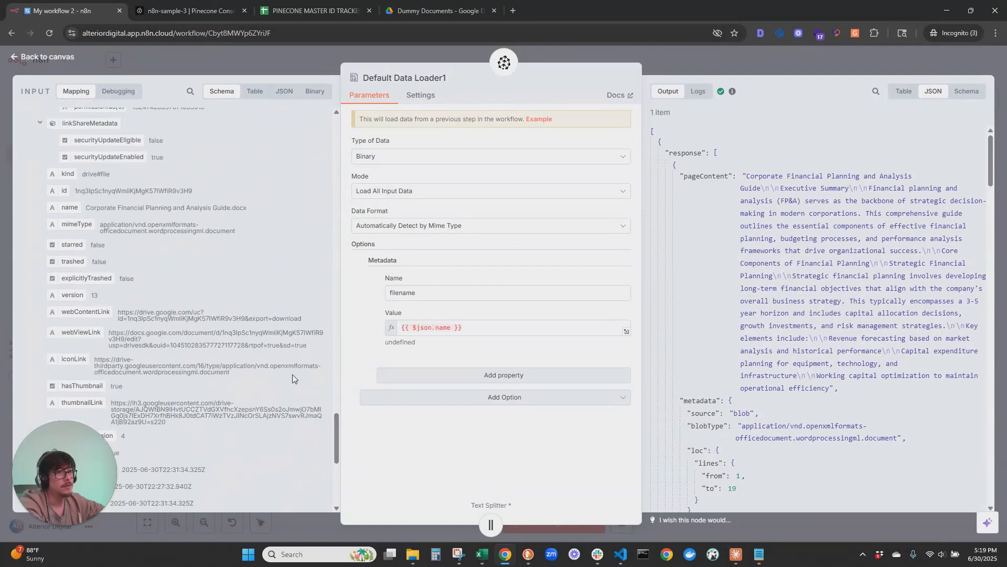
pyautogui.click(506, 327)
pyautogui.hotkey('ctrl', 'a')
pyautogui.press('BackSpace')
pyautogui.moveTo(69, 208); pyautogui.dragTo(522, 331)
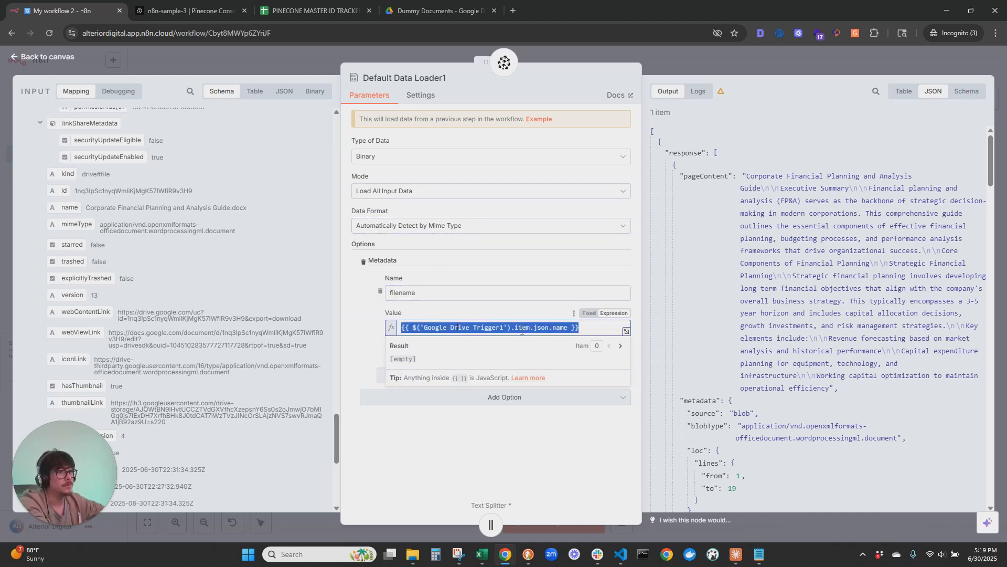
pyautogui.click(608, 327)
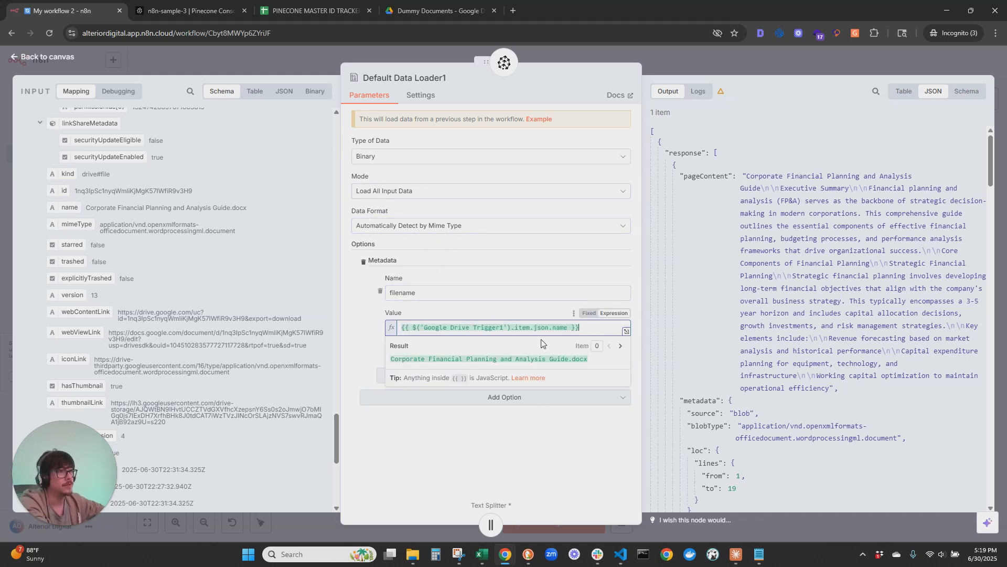
pyautogui.click(45, 57)
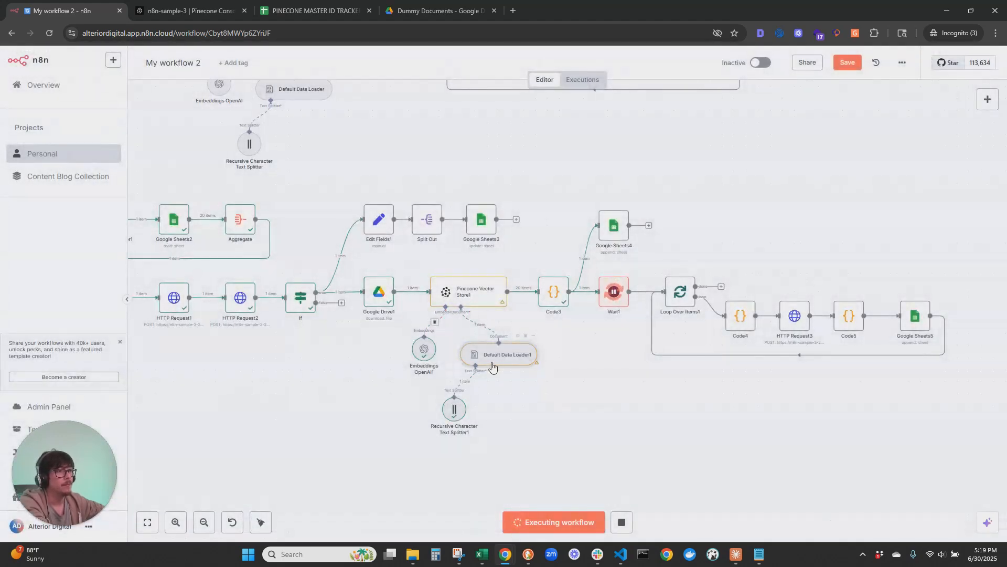
# Step: Stop the running execution and clear the workflow's execution data
pyautogui.click(621, 522)
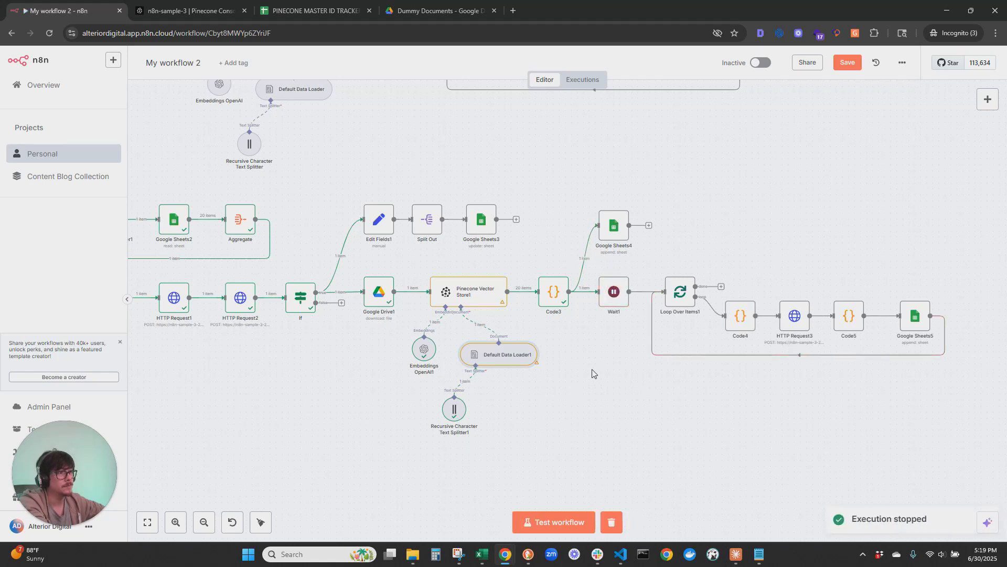
pyautogui.moveTo(593, 372); pyautogui.dragTo(688, 448)
pyautogui.moveTo(440, 199); pyautogui.dragTo(558, 263)
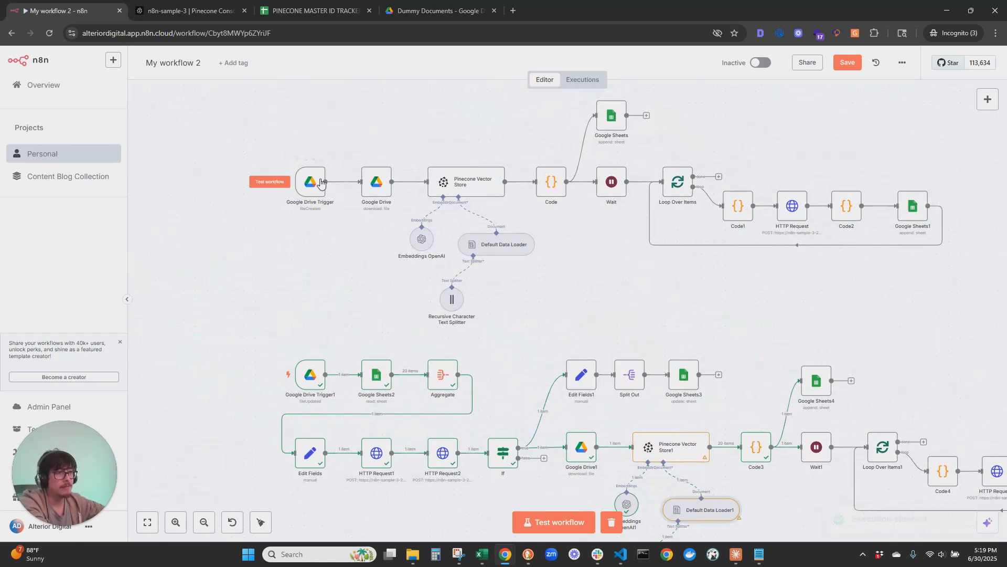
pyautogui.hscroll(5, 615, 307)
pyautogui.scroll(-3, 615, 307)
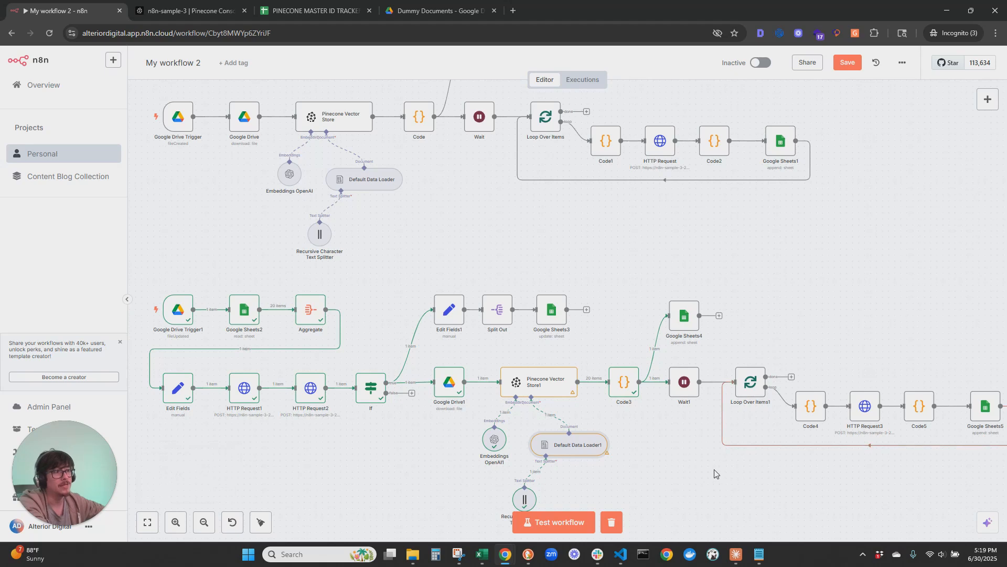
pyautogui.moveTo(723, 478); pyautogui.dragTo(624, 428)
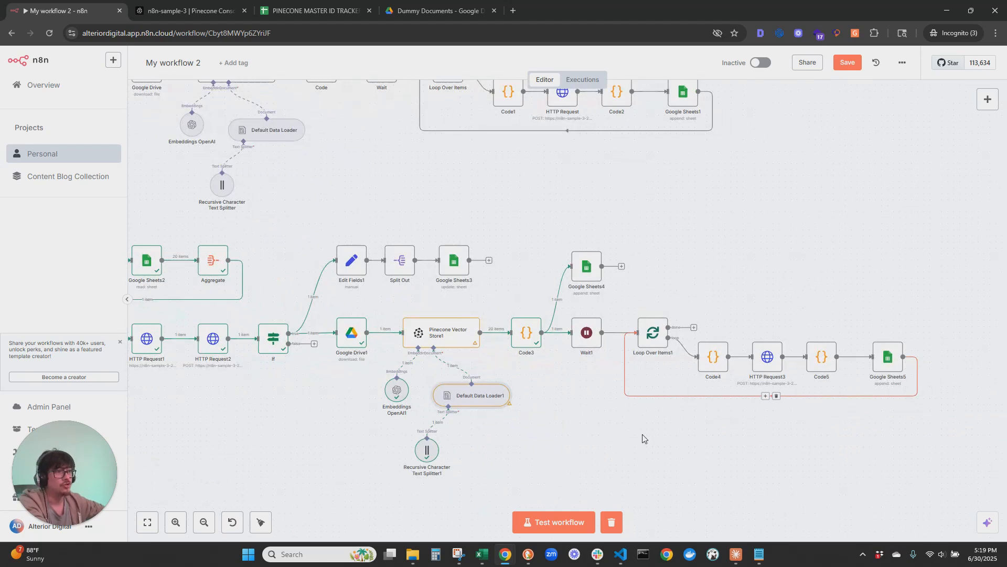
pyautogui.click(612, 522)
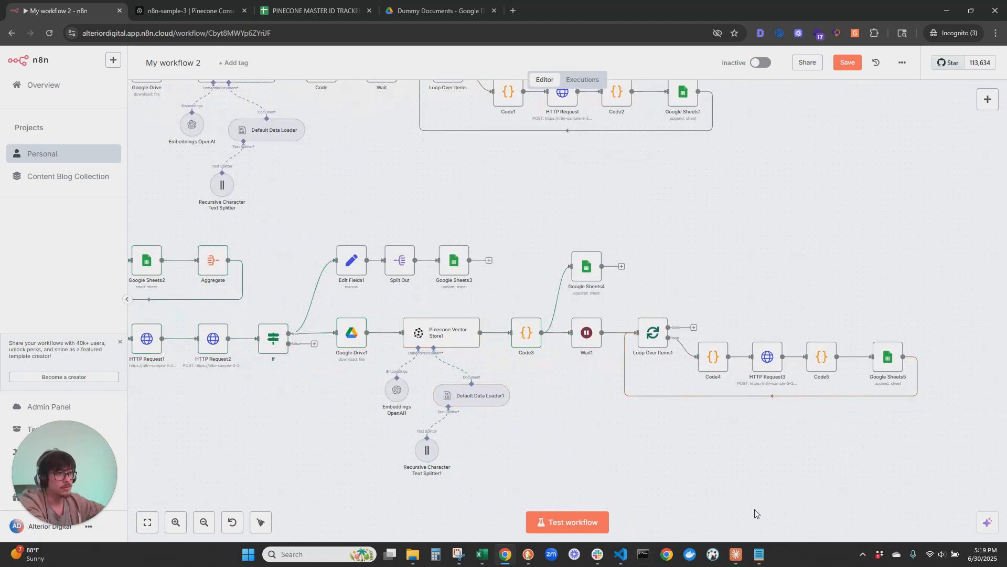
# Step: Test the update workflow starting from Google Drive Trigger1
pyautogui.moveTo(709, 456); pyautogui.dragTo(823, 439)
pyautogui.moveTo(705, 479); pyautogui.dragTo(743, 414)
pyautogui.scroll(-1, 729, 408)
pyautogui.click(164, 225)
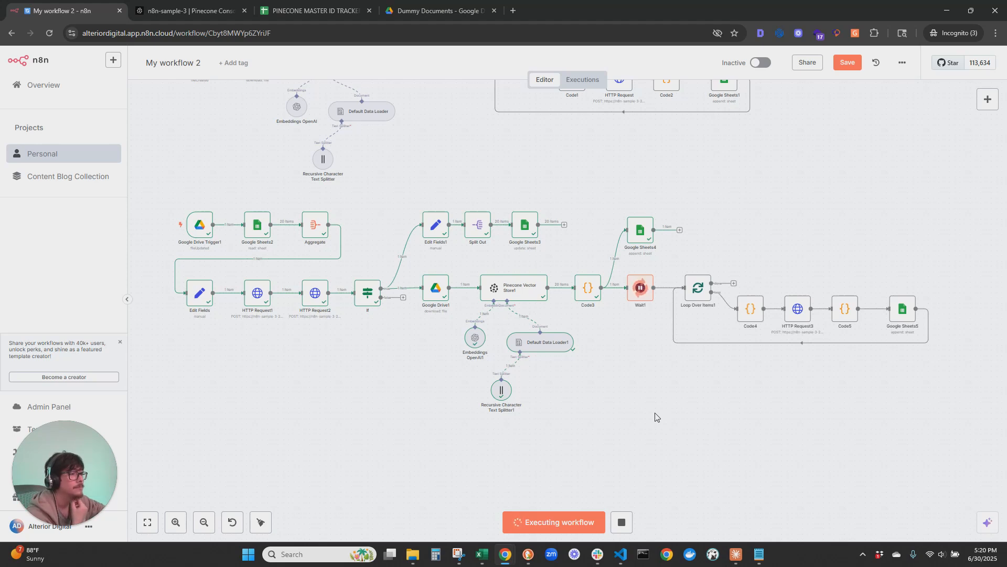
# Step: Reload the n8n-sample-3 index in Pinecone to check its record count, and check the workflow's execution progress
pyautogui.click(190, 10)
pyautogui.click(48, 33)
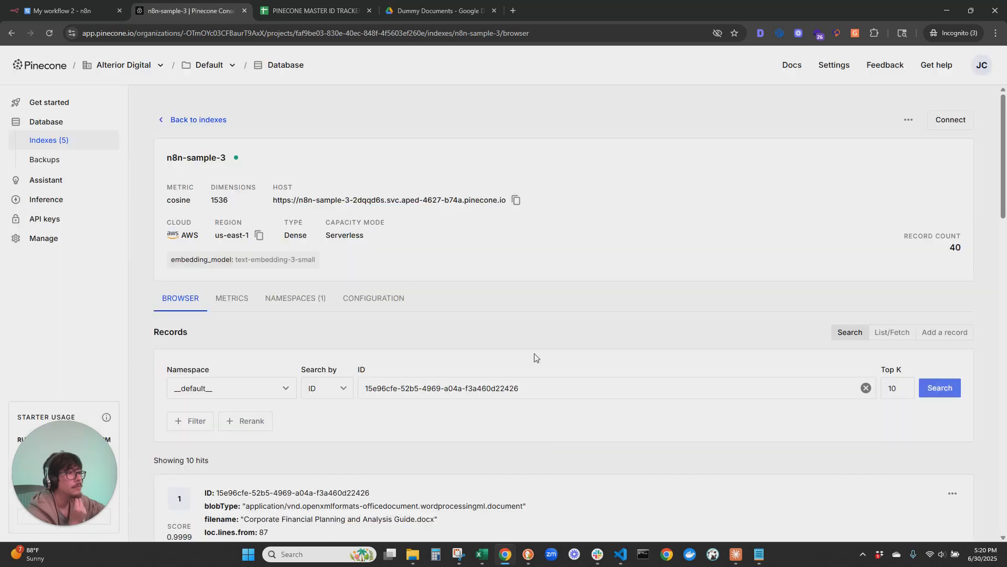
pyautogui.click(79, 6)
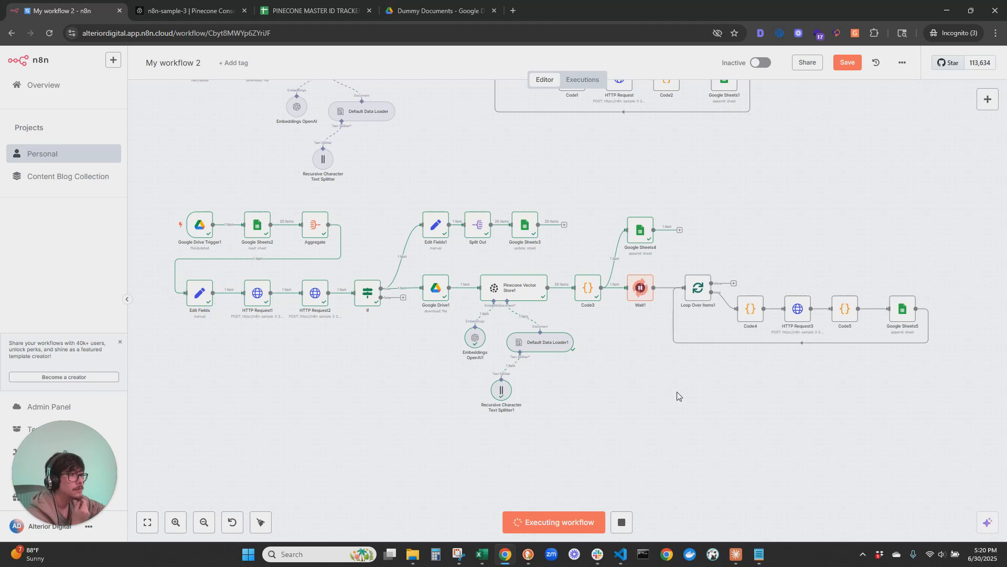
pyautogui.click(142, 12)
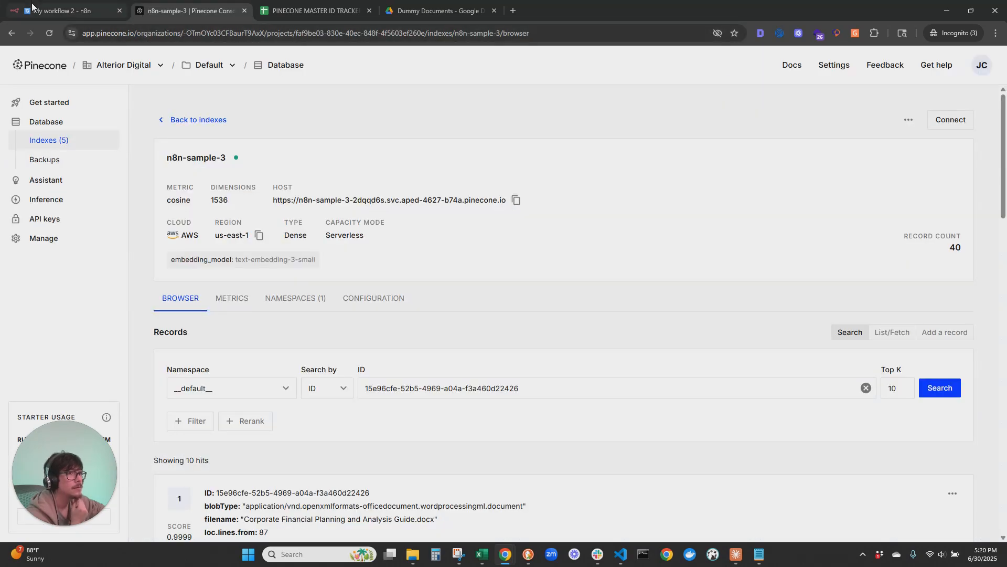
pyautogui.click(68, 11)
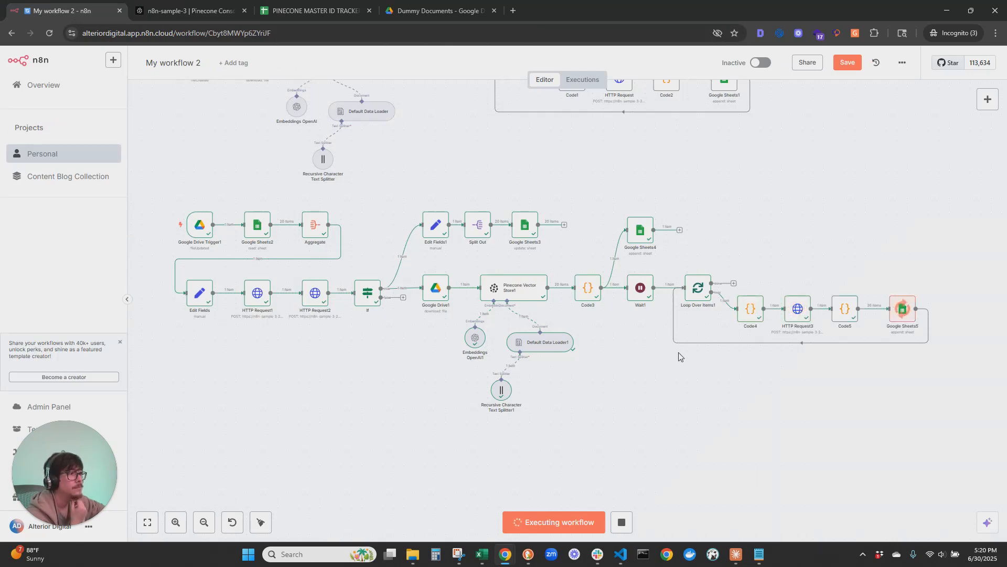
# Step: Examine the Vectors ID and Vectors Created sheets of PINECONE MASTER ID TRACKER for the rows the test run wrote
pyautogui.click(326, 11)
pyautogui.scroll(-5, 435, 391)
pyautogui.scroll(4, 335, 359)
pyautogui.scroll(1, 417, 368)
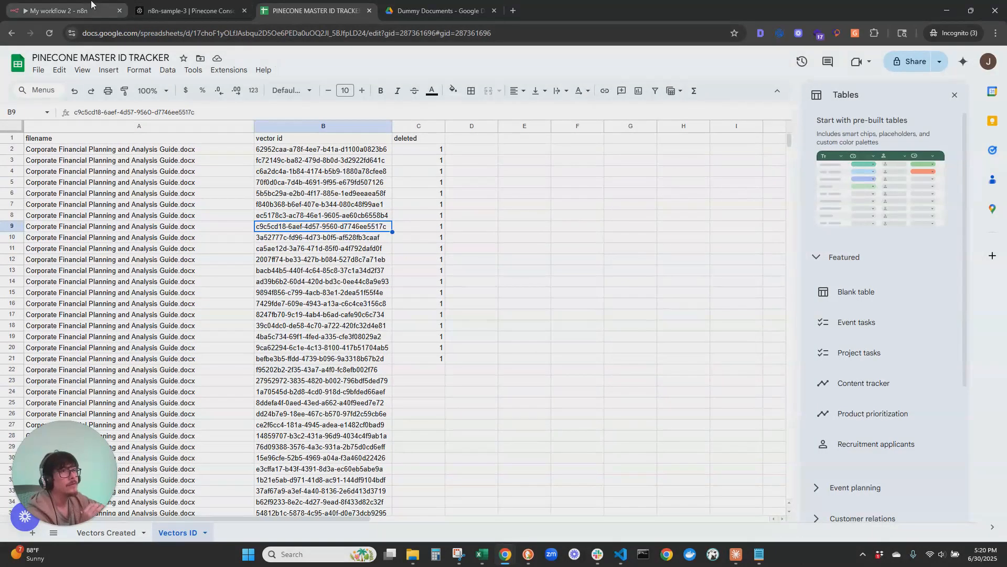
pyautogui.scroll(-5, 305, 401)
pyautogui.click(106, 532)
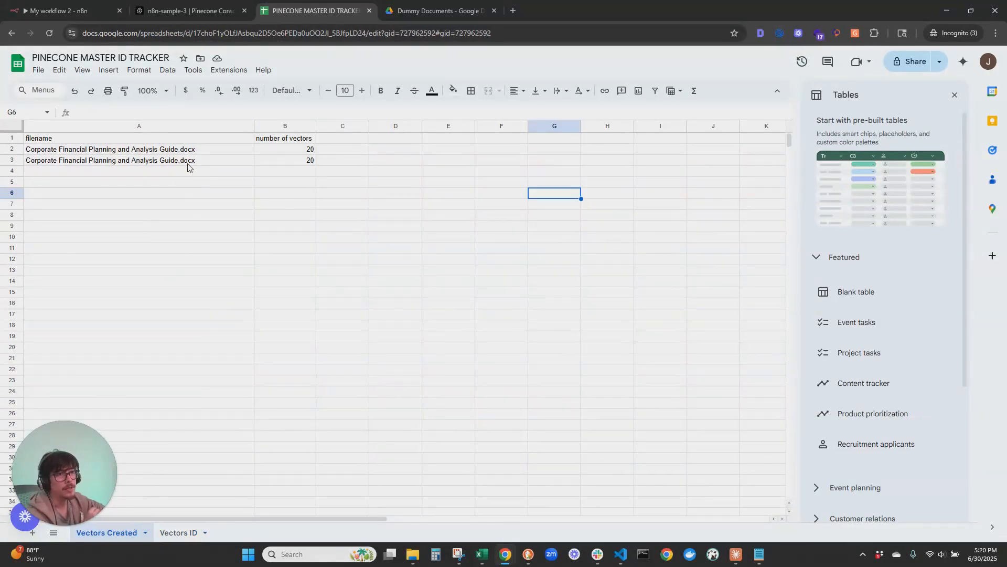
pyautogui.moveTo(189, 162); pyautogui.dragTo(383, 158)
# Step: In n8n, change Google Sheets4's operation to Update Row and clear the workflow's execution data
pyautogui.click(35, 6)
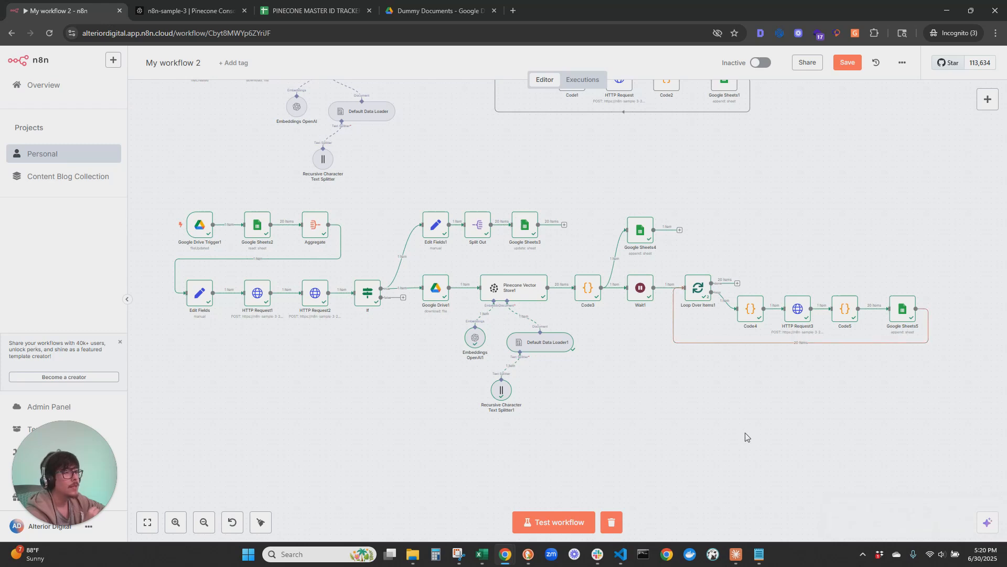
pyautogui.doubleClick(646, 236)
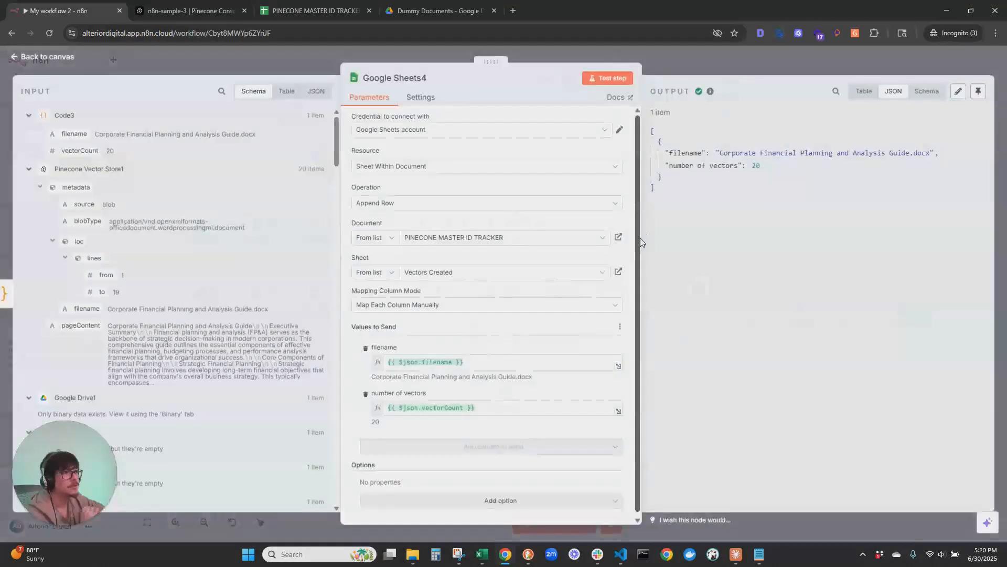
pyautogui.click(403, 206)
pyautogui.scroll(-2, 450, 287)
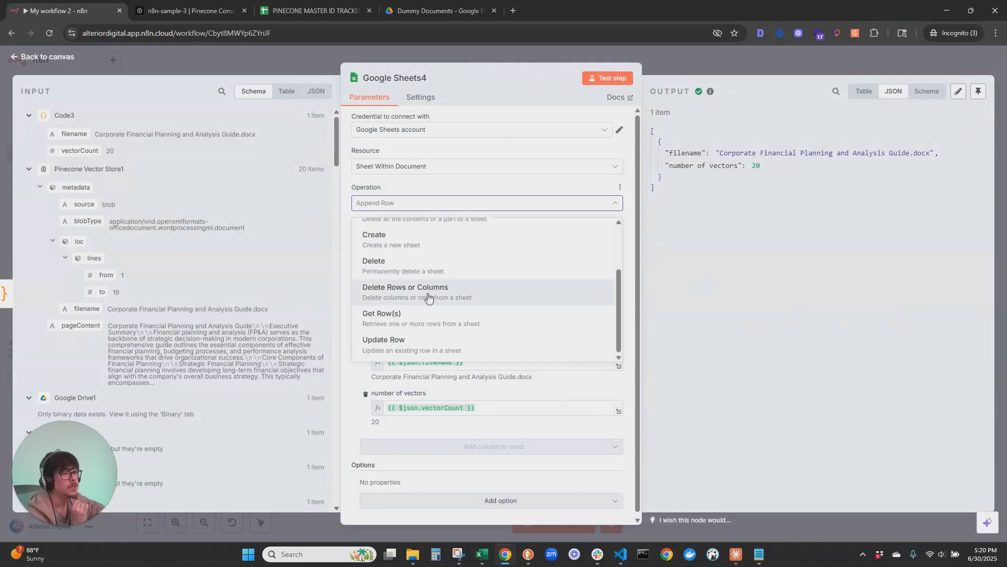
pyautogui.click(388, 343)
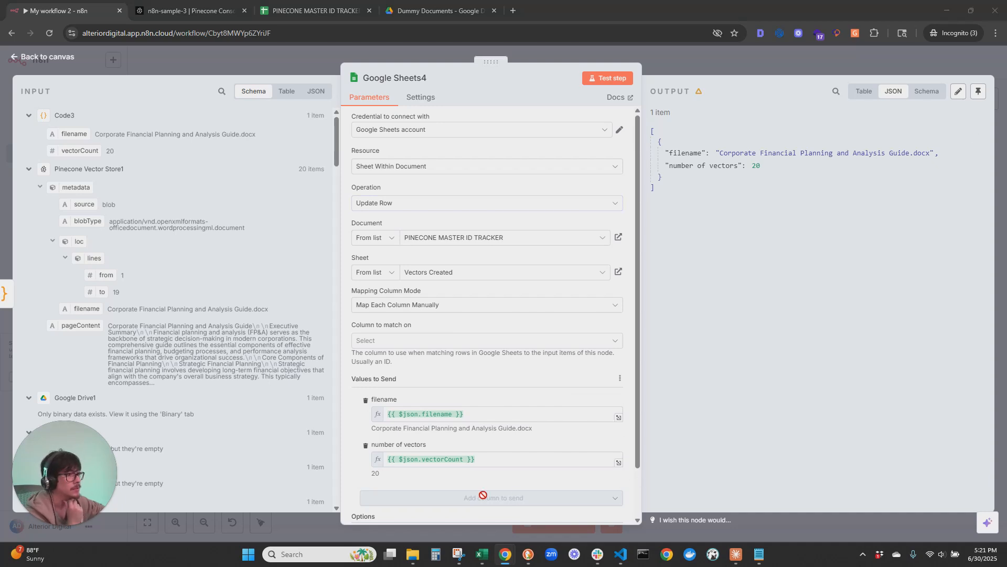
pyautogui.scroll(-2, 589, 475)
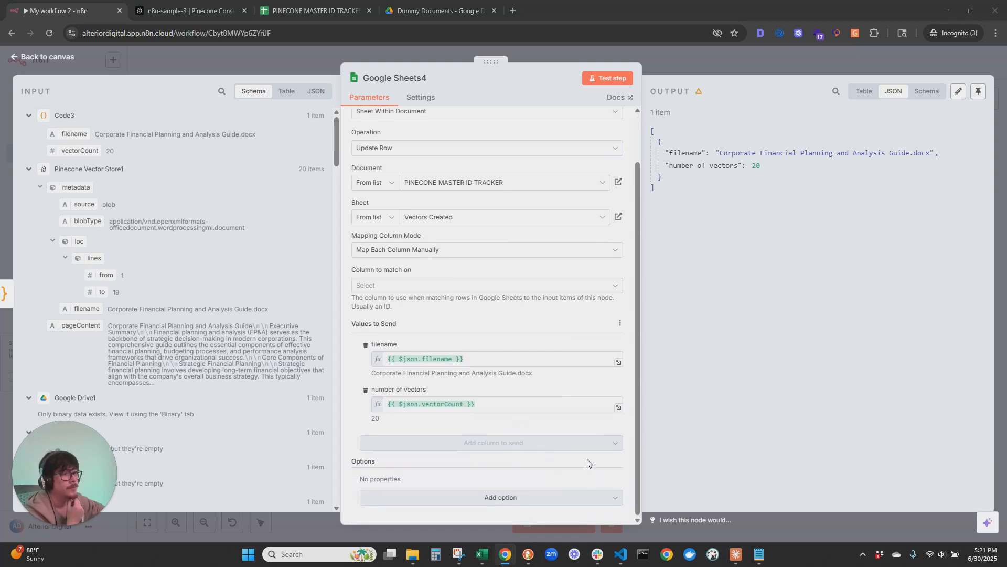
pyautogui.click(48, 57)
pyautogui.moveTo(810, 423); pyautogui.dragTo(797, 439)
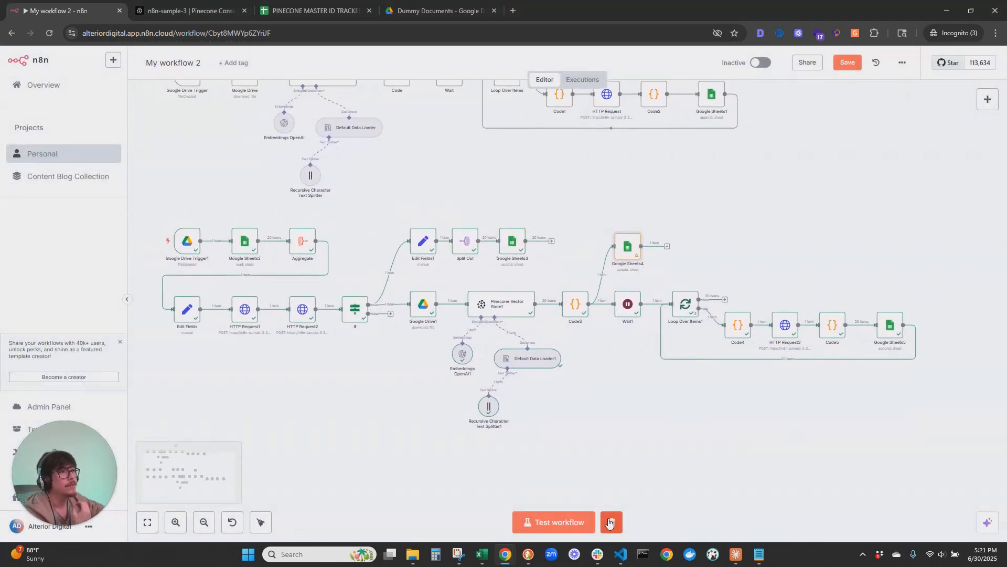
pyautogui.click(610, 522)
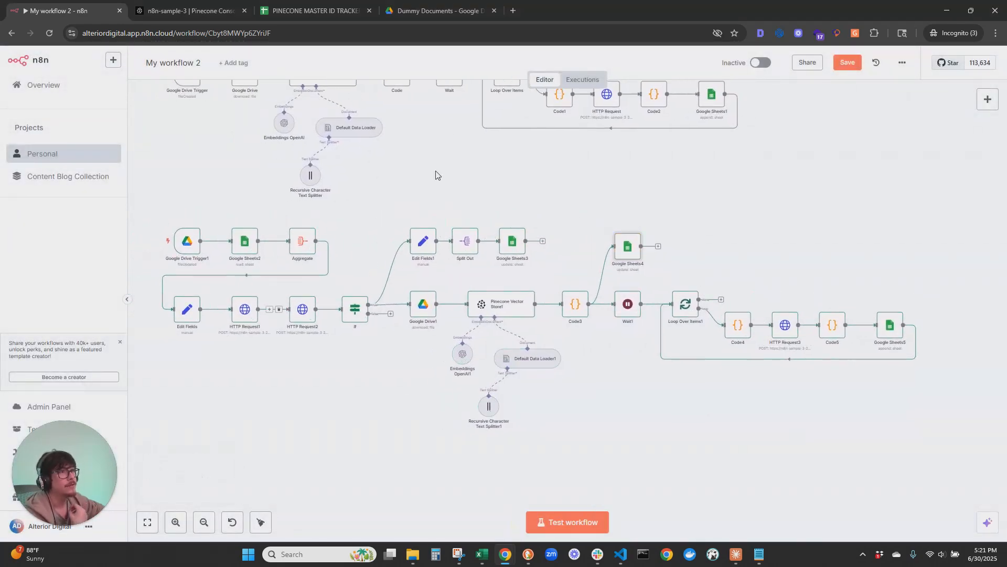
# Step: Clear the data rows A2:B3 in the tracker's Vectors Created sheet
pyautogui.click(344, 7)
pyautogui.moveTo(248, 150); pyautogui.dragTo(308, 158)
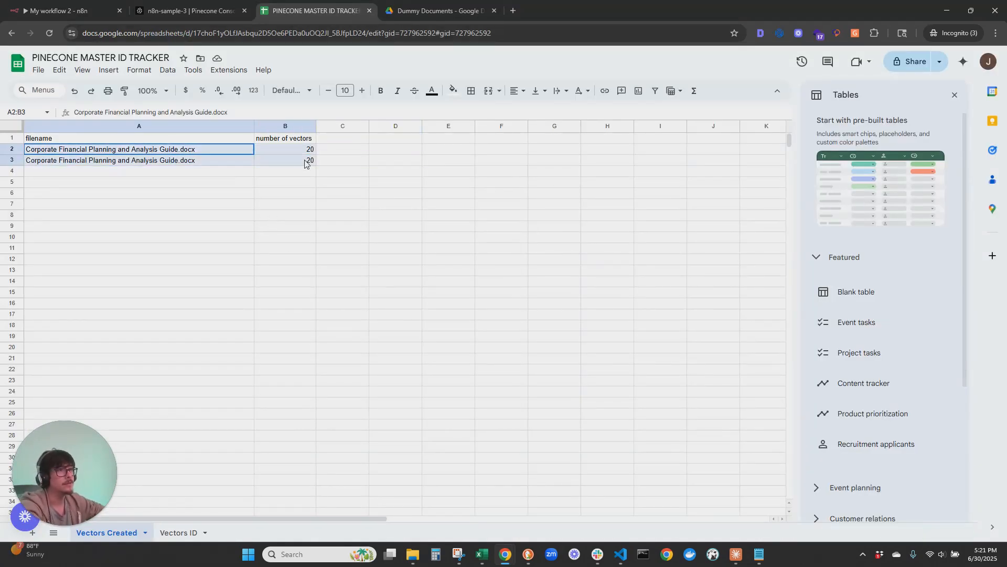
pyautogui.press('Delete')
# Step: Clear all vector rows A2:C41 below the header in the tracker's Vectors ID sheet
pyautogui.click(178, 532)
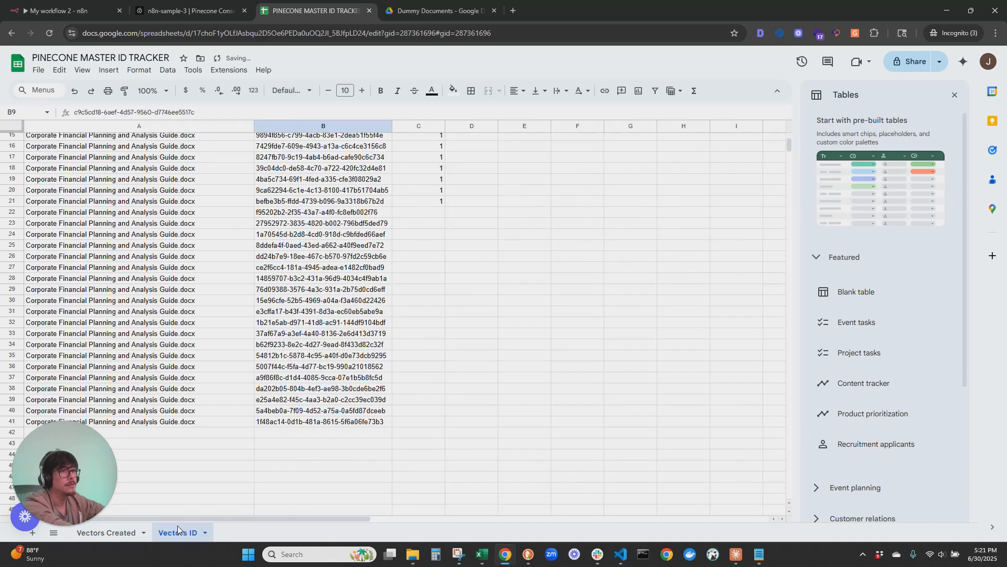
pyautogui.scroll(5, 267, 294)
pyautogui.moveTo(190, 149); pyautogui.dragTo(412, 314)
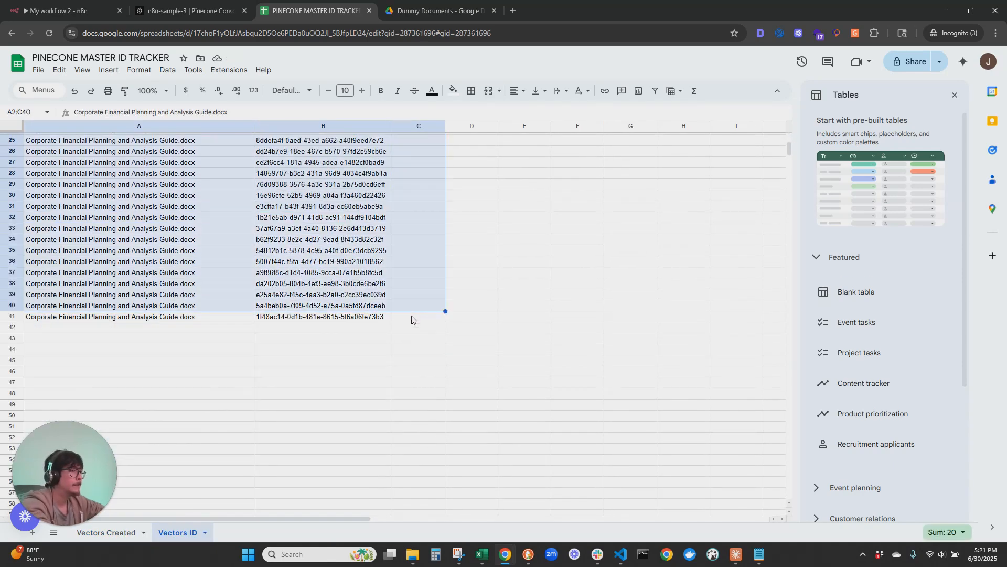
pyautogui.keyDown('shift'); pyautogui.click(412, 320); pyautogui.keyUp('shift')
pyautogui.press('Delete')
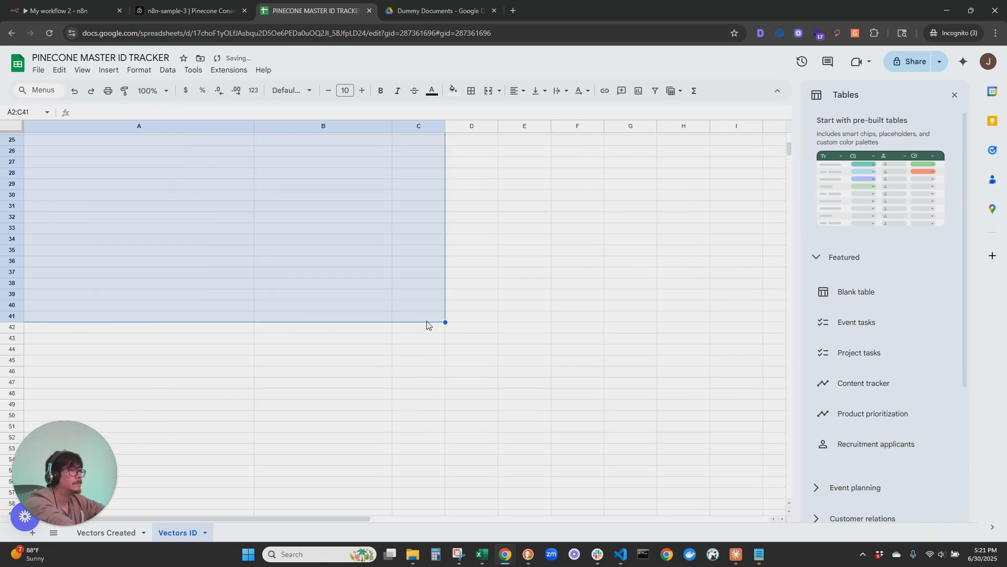
pyautogui.click(295, 276)
pyautogui.scroll(5, 344, 296)
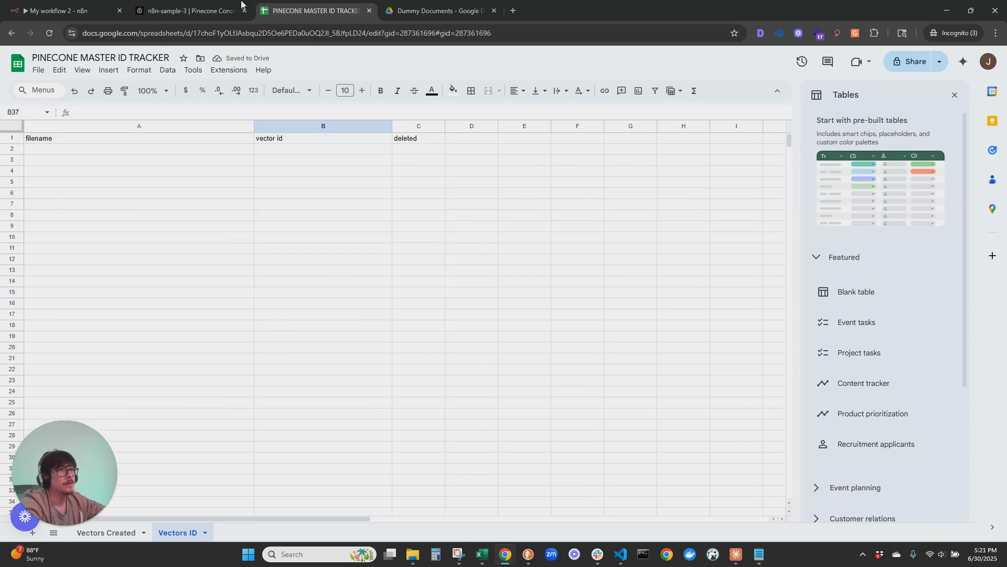
# Step: Switch to Google Drive, dismiss the upload notice and move both files in the Dummy Documents folder to the trash
pyautogui.hotkey('ctrl', 'Tab')
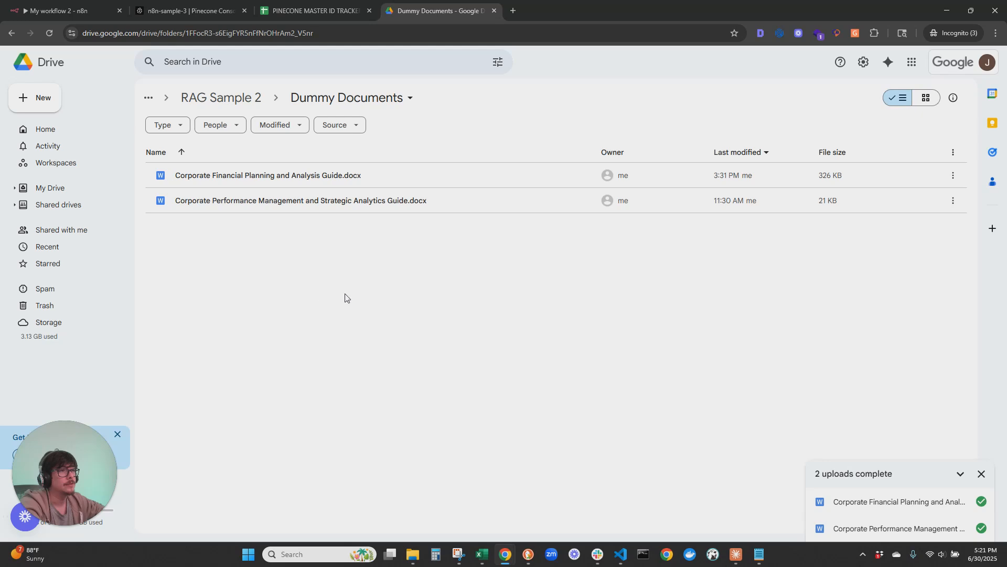
pyautogui.click(981, 474)
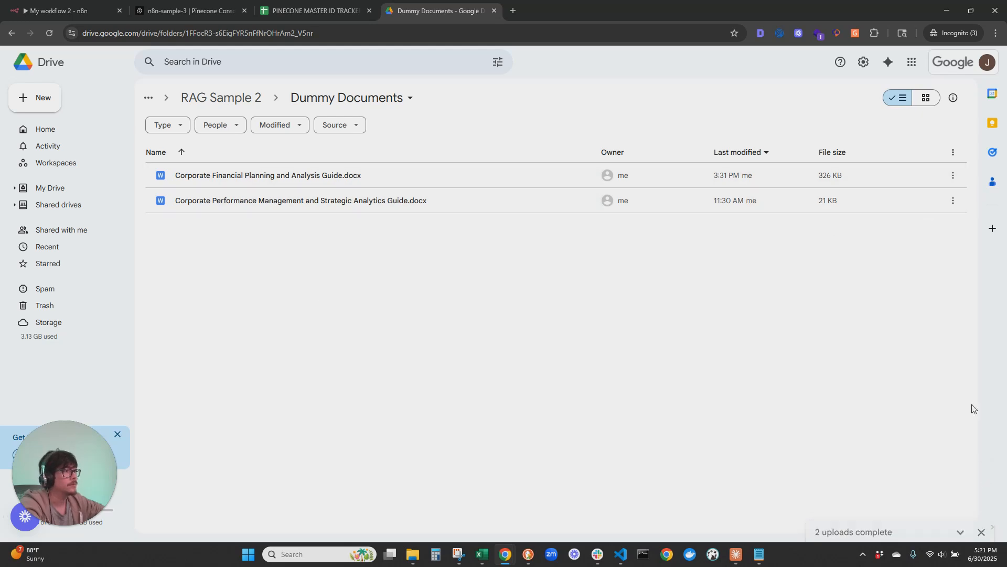
pyautogui.hotkey('ctrl', 'a')
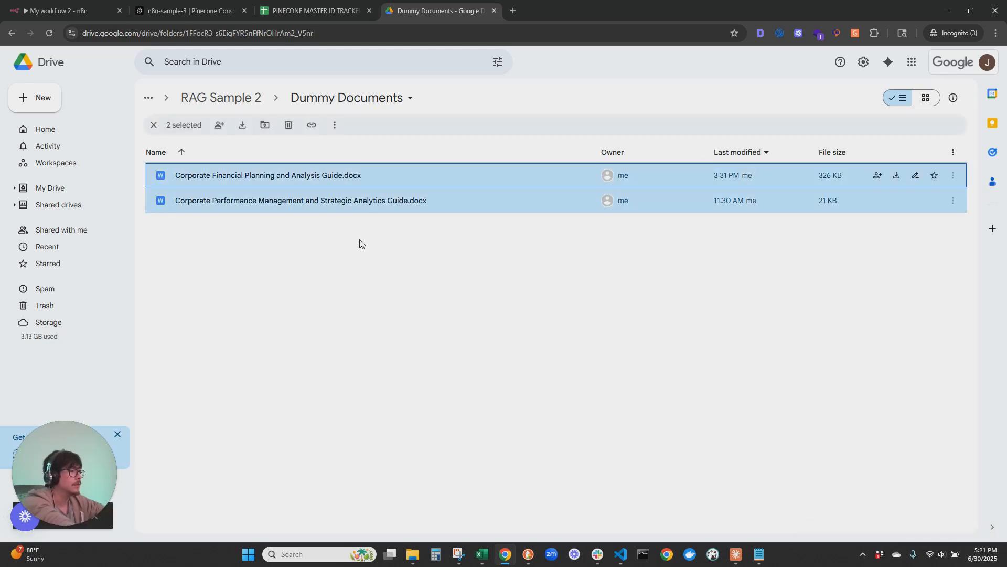
pyautogui.press('Delete')
pyautogui.click(541, 323)
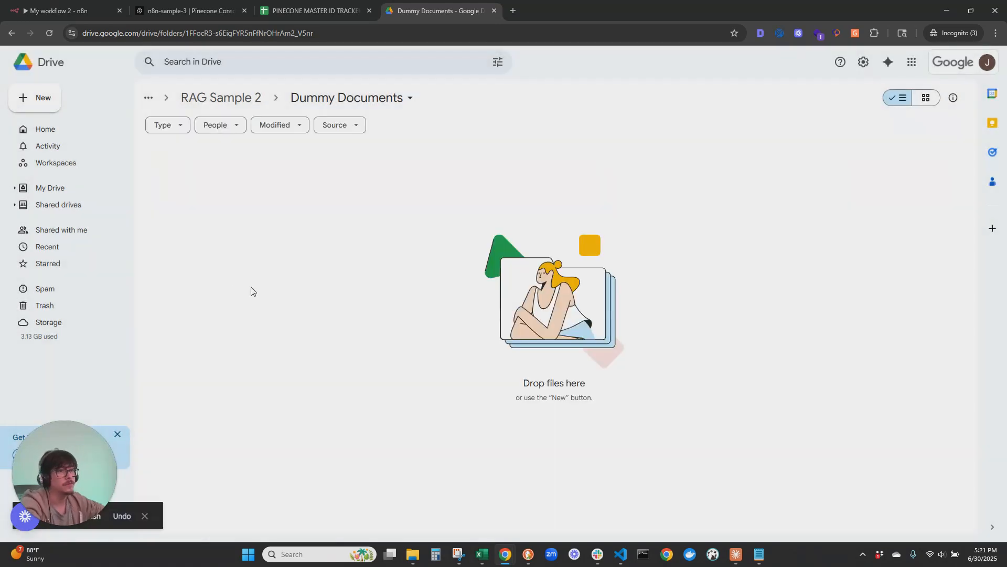
# Step: Empty the Google Drive trash to permanently delete both discarded documents
pyautogui.click(101, 314)
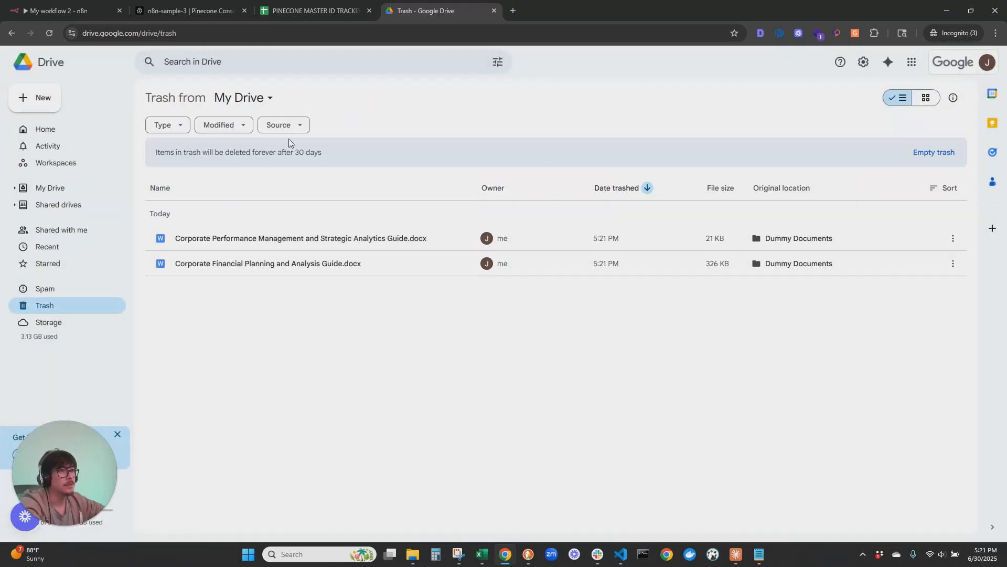
pyautogui.click(934, 152)
pyautogui.click(595, 318)
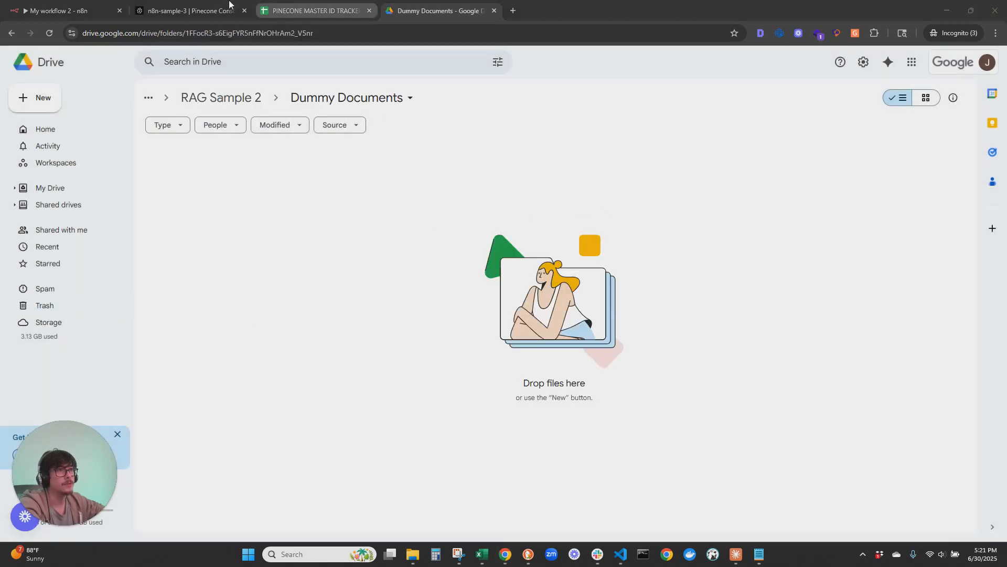
# Step: Switch to n8n, activate My workflow 2 and dismiss the activation notice
pyautogui.click(67, 8)
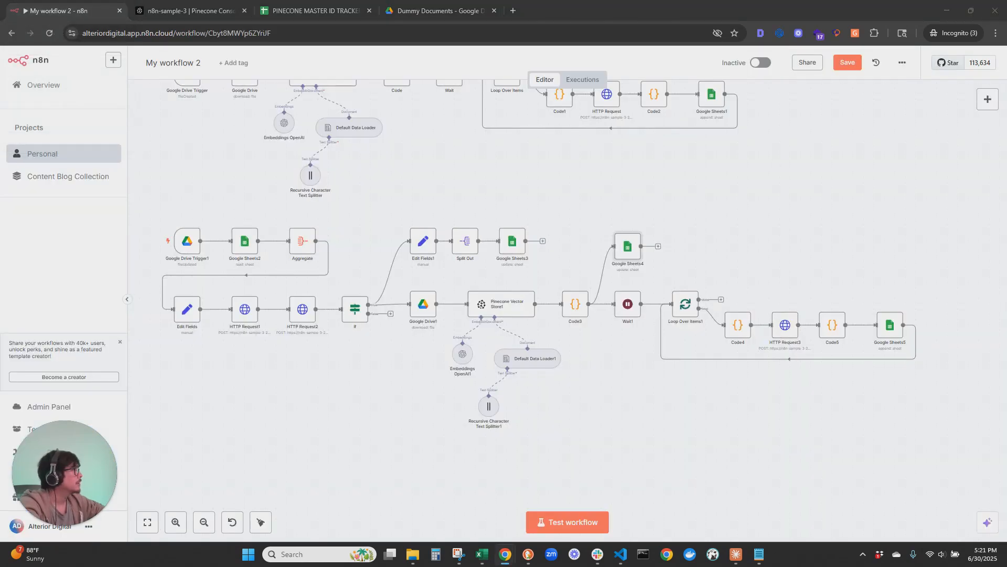
pyautogui.moveTo(796, 182); pyautogui.dragTo(755, 268)
pyautogui.scroll(-1, 800, 235)
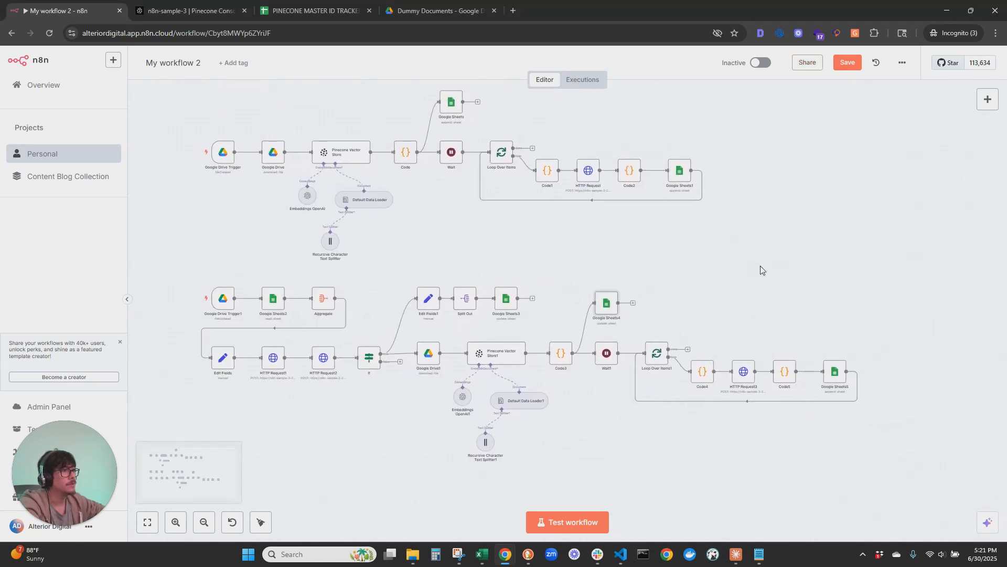
pyautogui.click(767, 64)
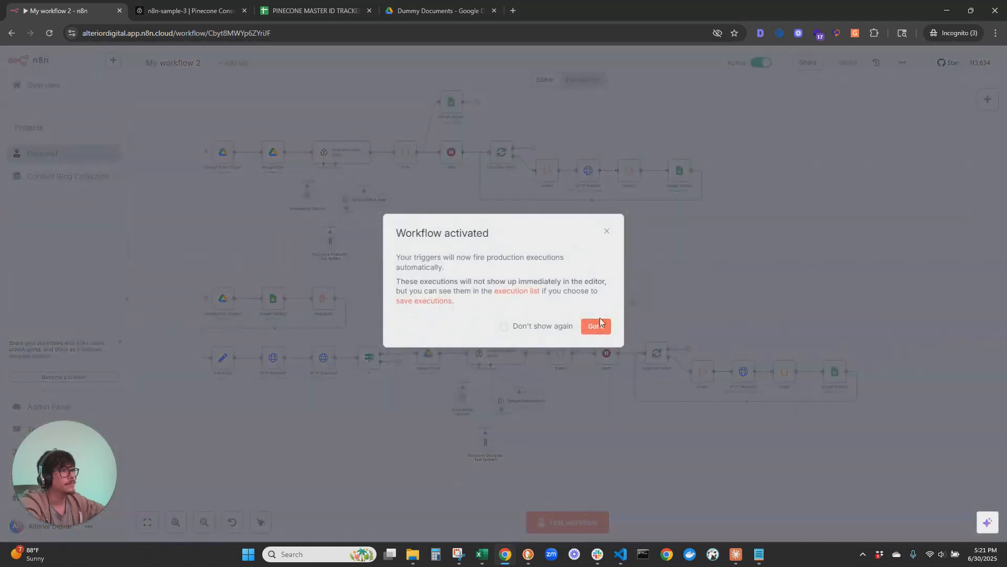
pyautogui.click(599, 322)
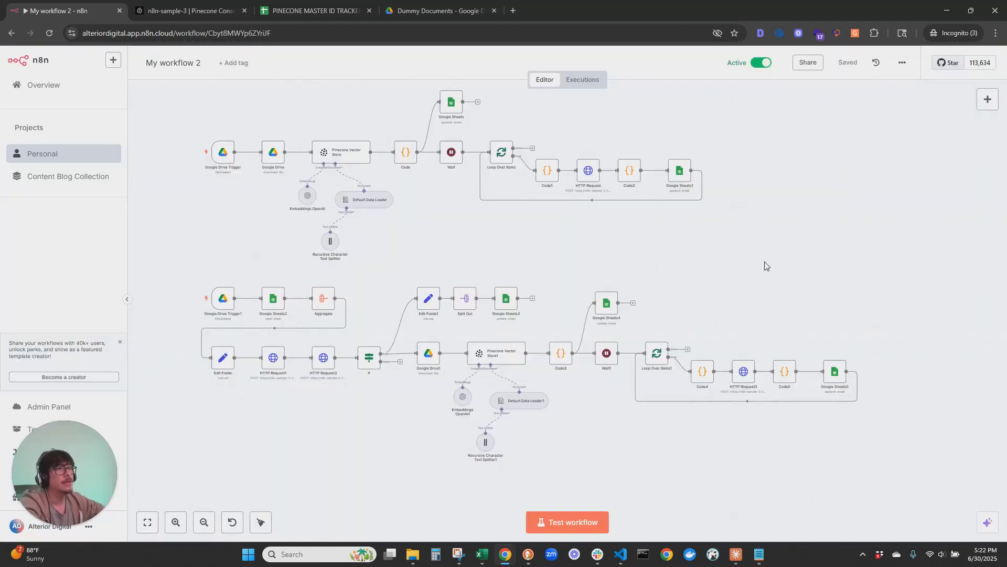
# Step: Upload Corporate Financial Planning and Analysis Guide.docx and Corporate Performance Management and Strategic Analytics Guide.docx to Google Drive's Dummy Documents folder
pyautogui.click(431, 10)
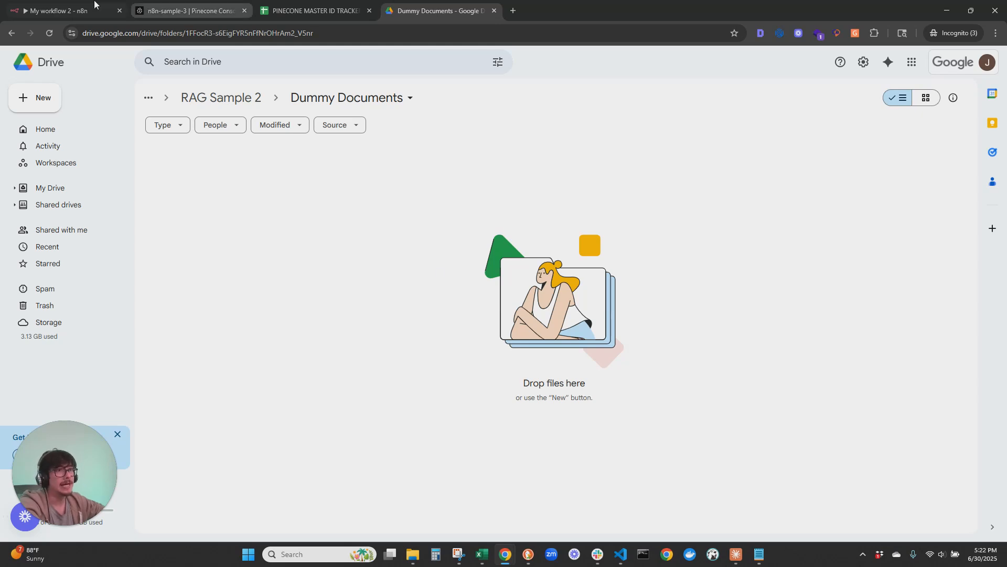
pyautogui.click(63, 11)
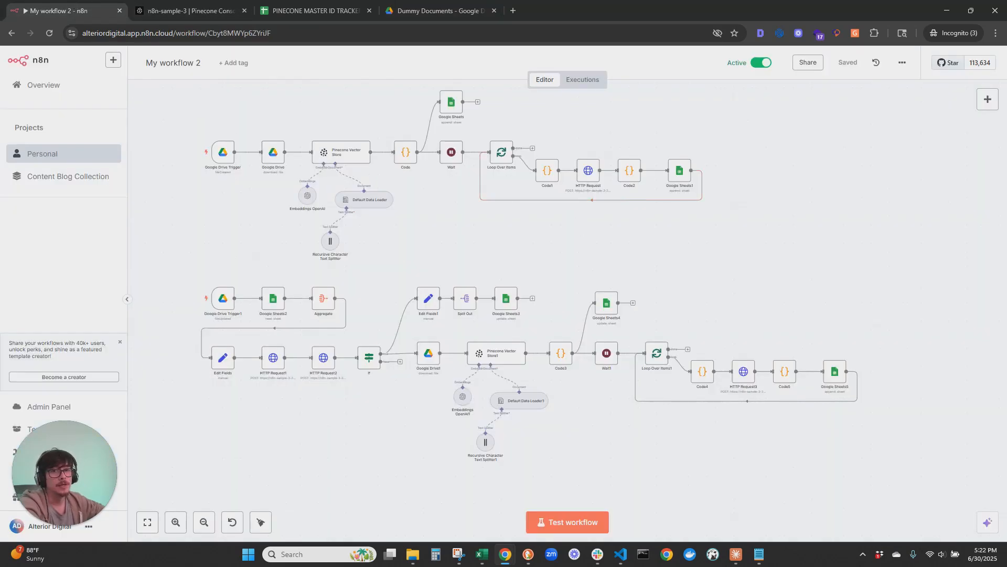
pyautogui.click(427, 10)
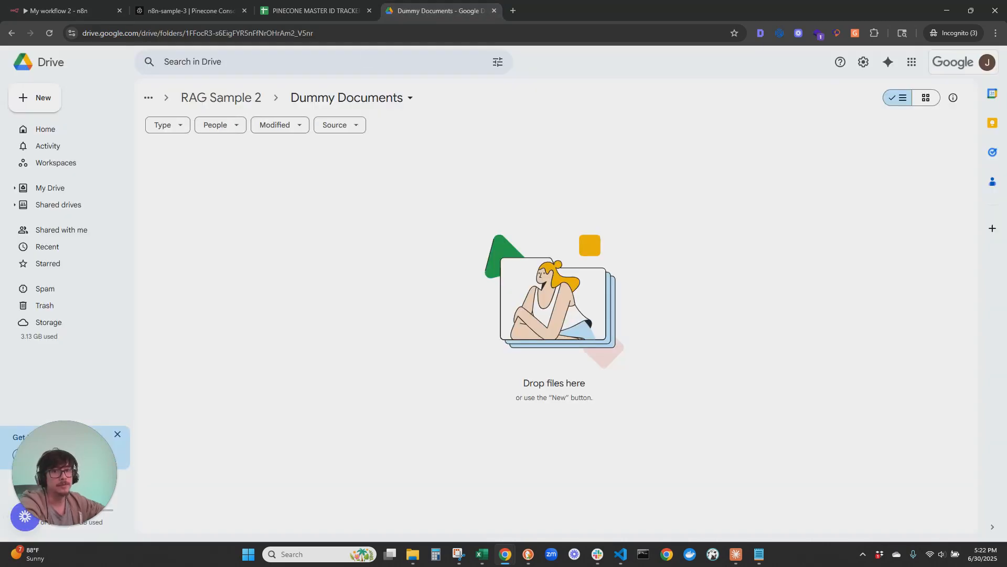
pyautogui.click(315, 10)
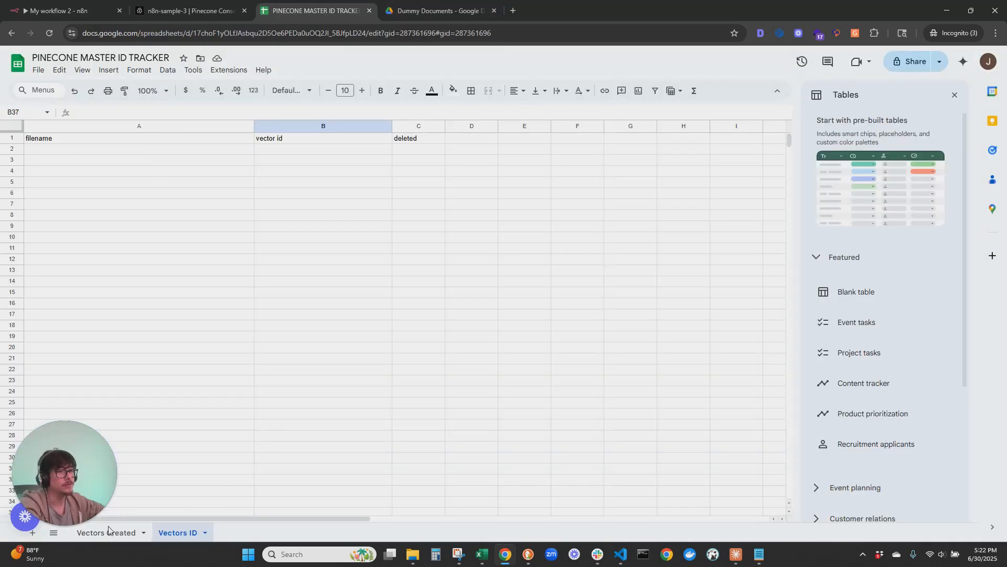
pyautogui.click(135, 531)
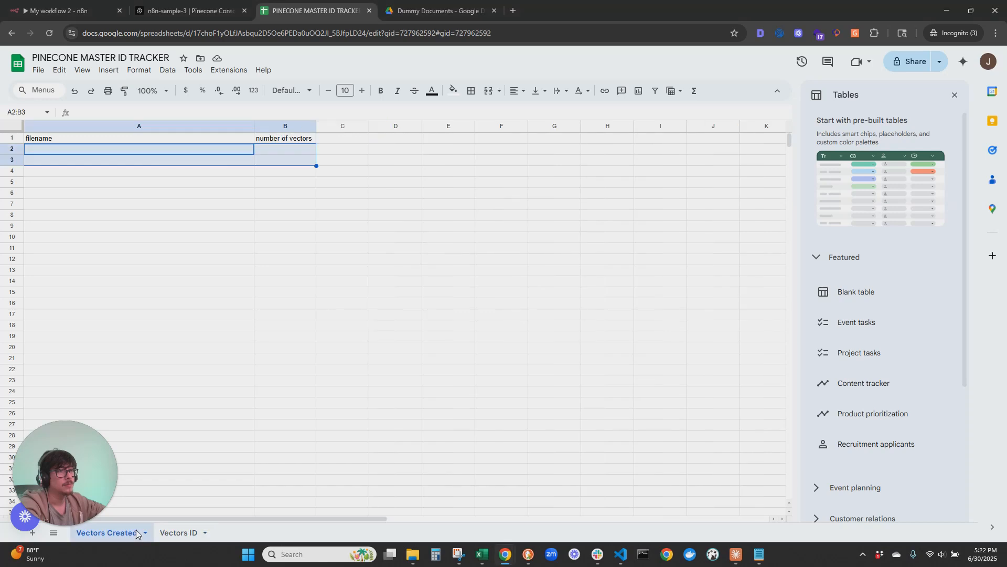
pyautogui.click(446, 13)
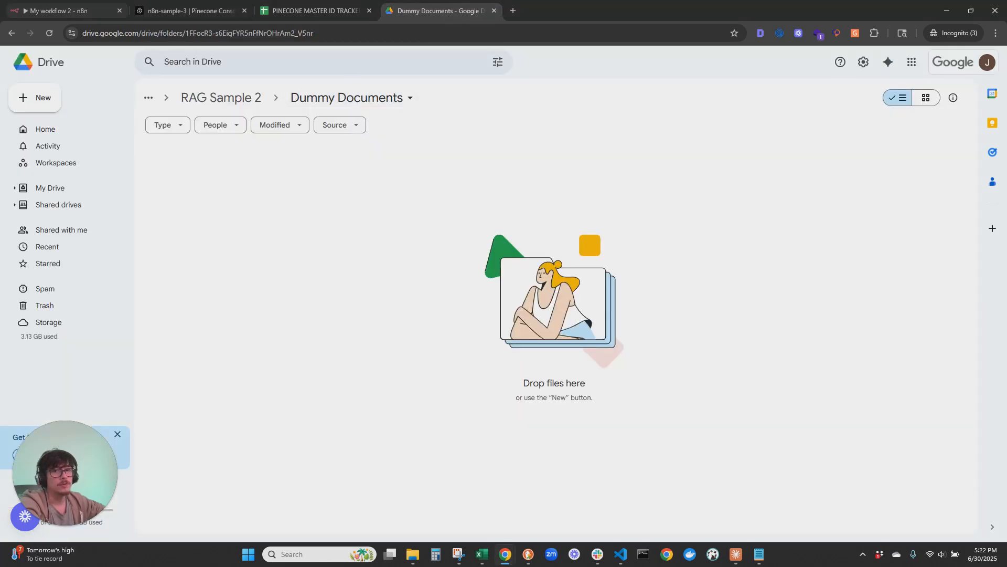
pyautogui.moveTo(382, 203); pyautogui.dragTo(410, 358)
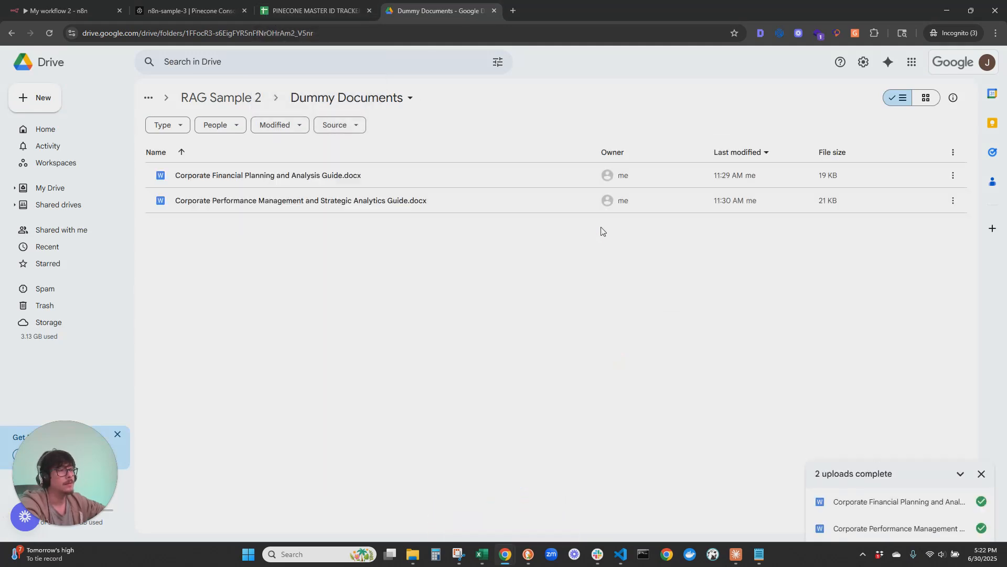
# Step: Check n8n's executions list and the tracker's Vectors Created and Vectors ID sheets for activity from the uploads
pyautogui.click(65, 11)
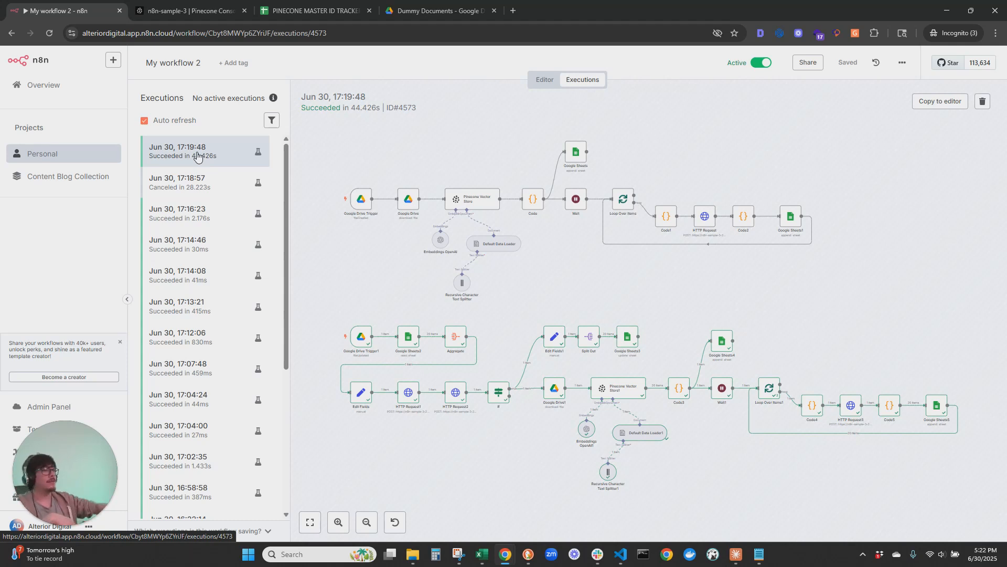
pyautogui.click(308, 12)
pyautogui.click(87, 151)
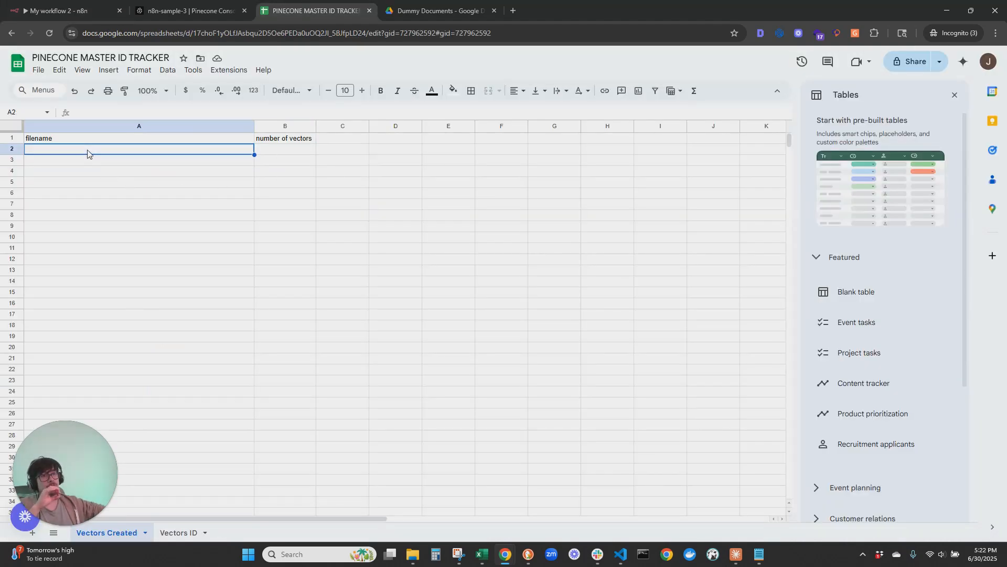
pyautogui.keyDown('shift'); pyautogui.click(285, 156); pyautogui.keyUp('shift')
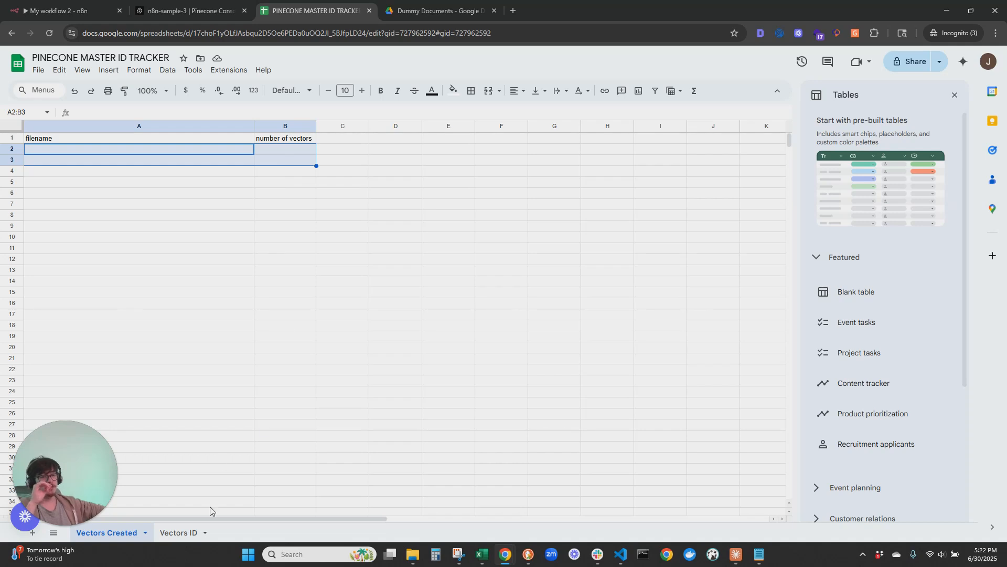
pyautogui.click(174, 534)
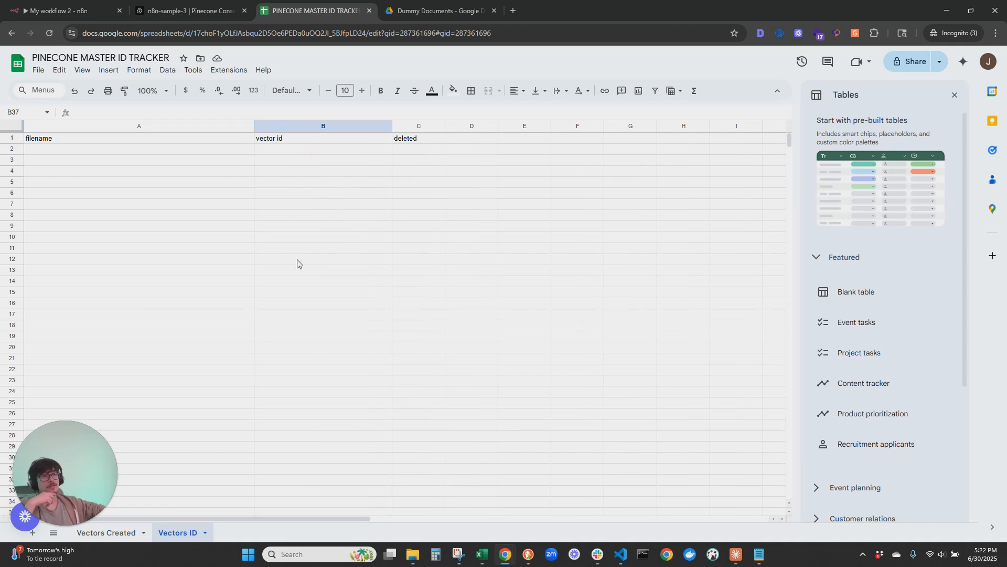
pyautogui.moveTo(89, 4)
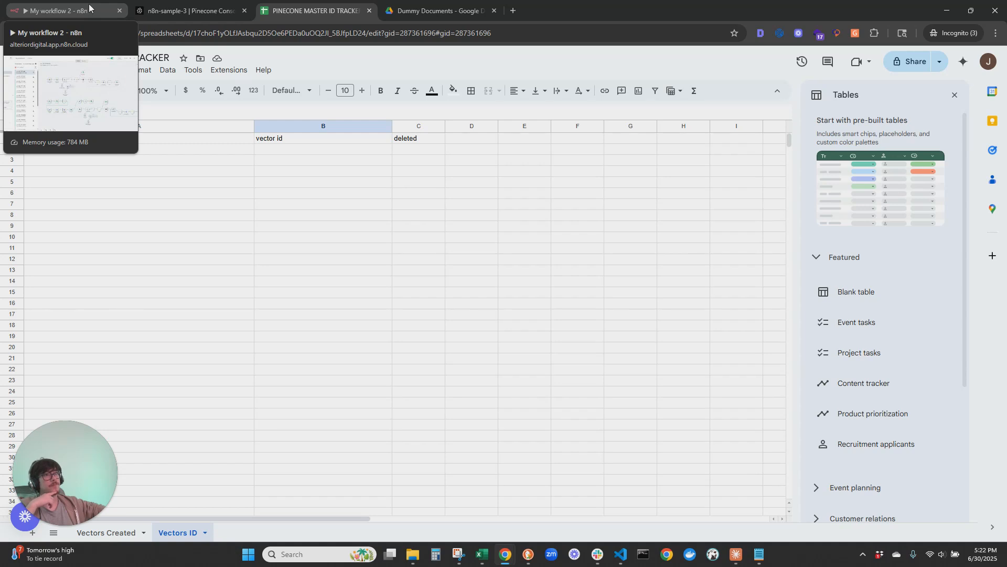
pyautogui.click(90, 5)
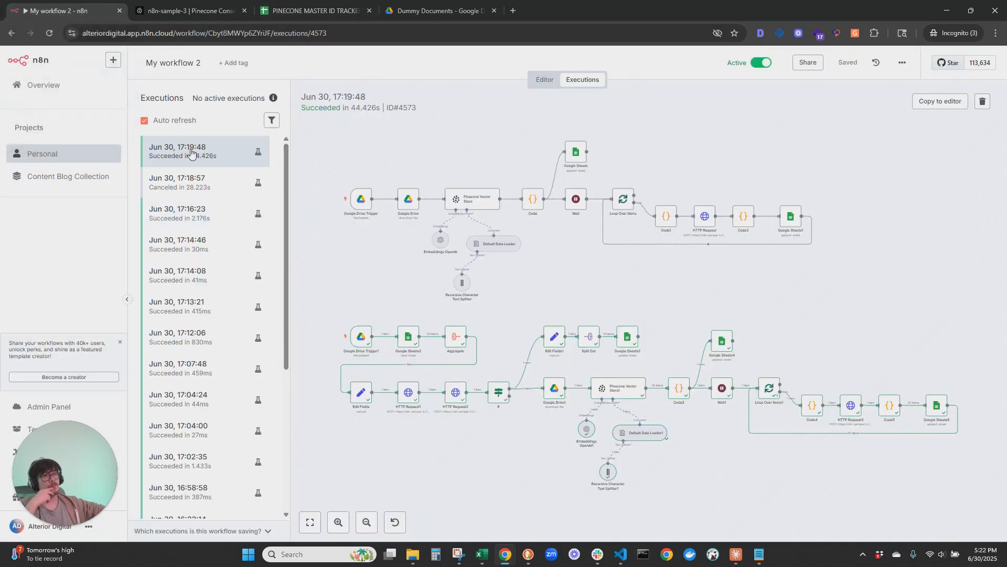
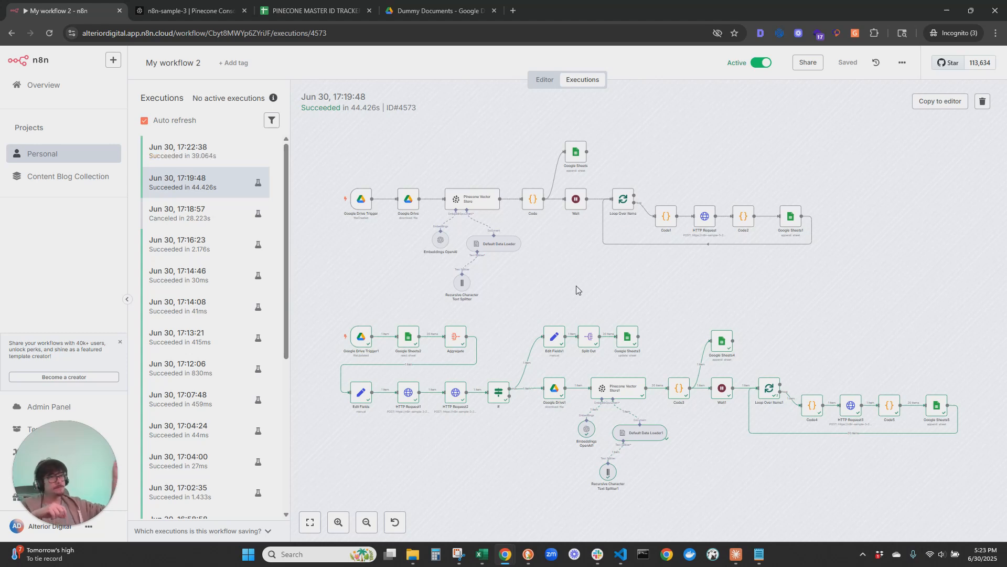
# Step: Review the vector counts in the tracker's Vectors Created sheet and the entries in its Vectors ID sheet
pyautogui.click(304, 21)
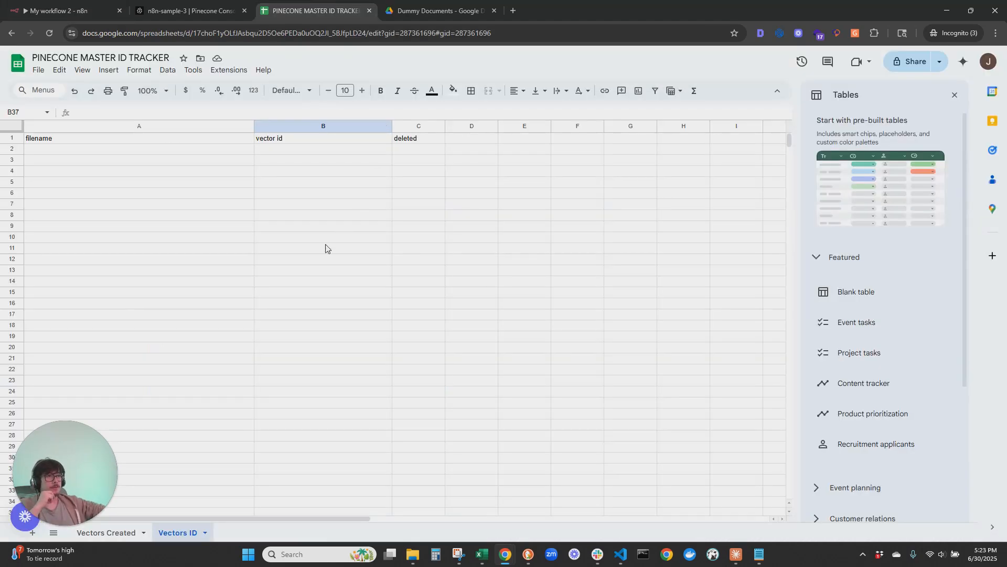
pyautogui.click(132, 529)
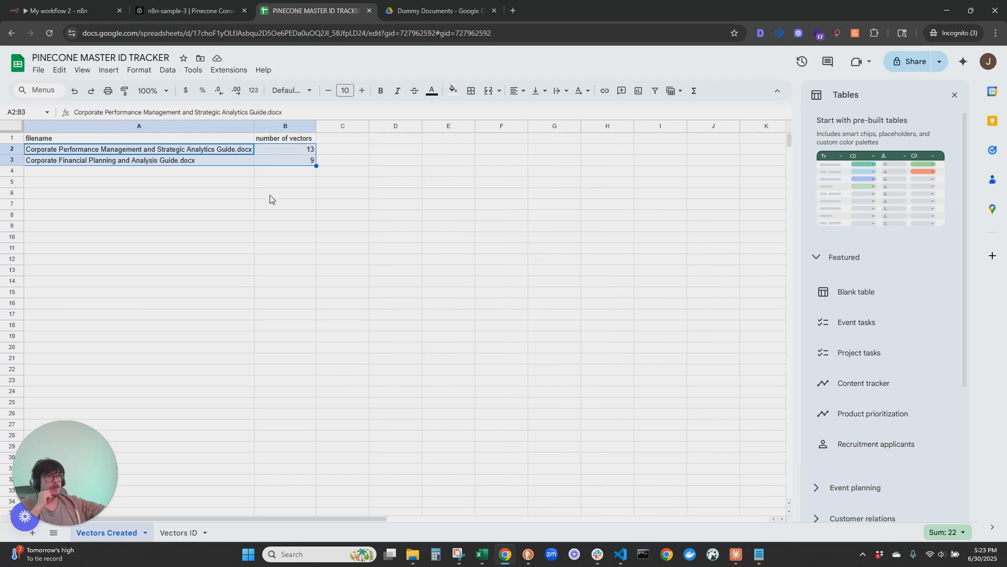
pyautogui.click(268, 162)
pyautogui.press('Up')
pyautogui.click(178, 532)
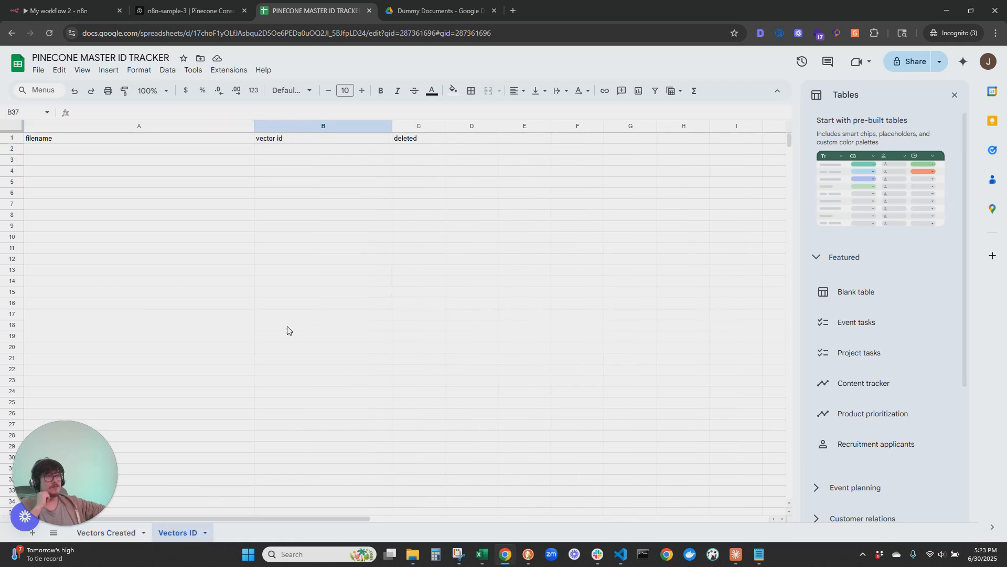
# Step: Open the newest n8n execution, Jun 30, 17:22:38, and examine the Code2 node's input and output
pyautogui.click(68, 10)
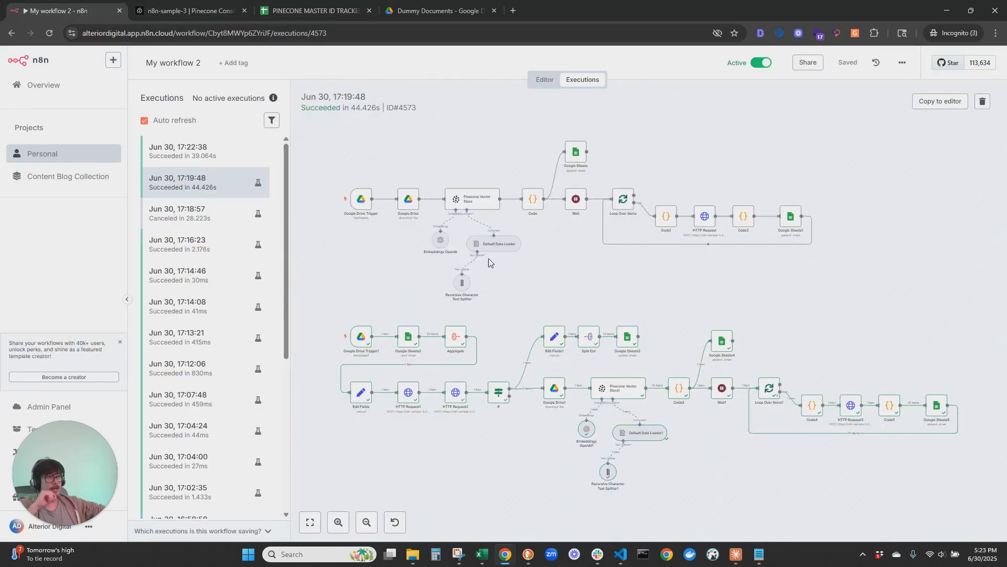
pyautogui.click(210, 152)
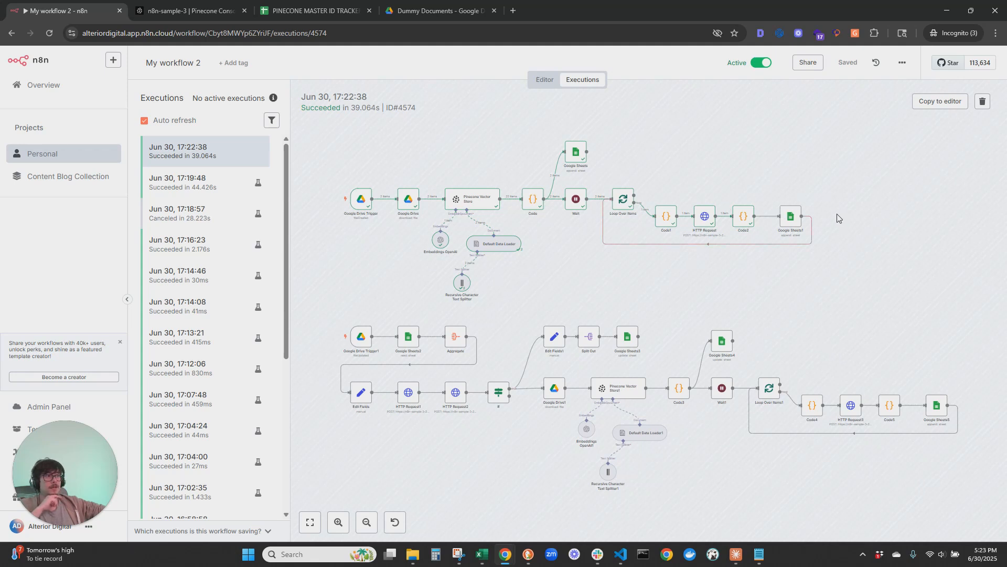
pyautogui.moveTo(265, 95)
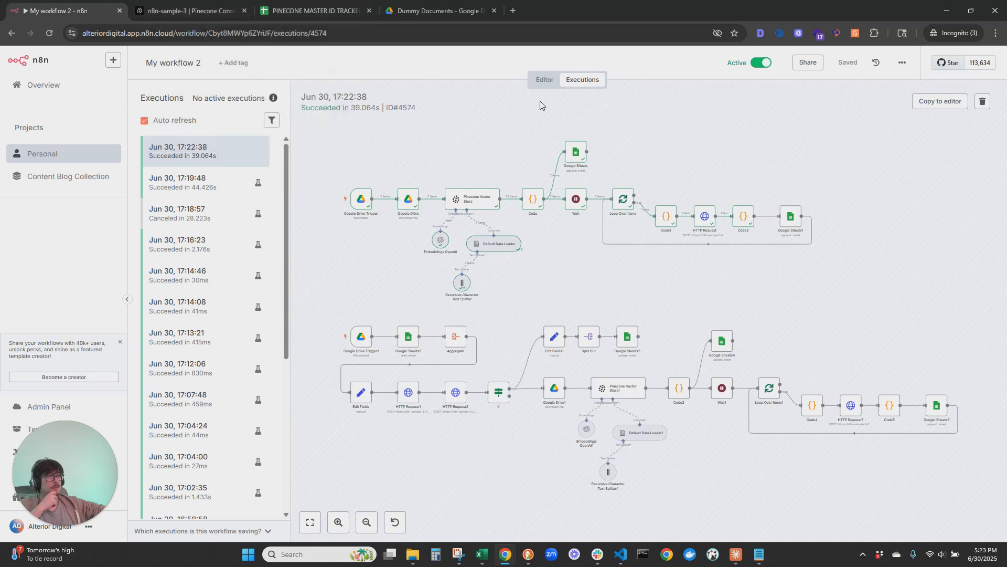
pyautogui.click(545, 80)
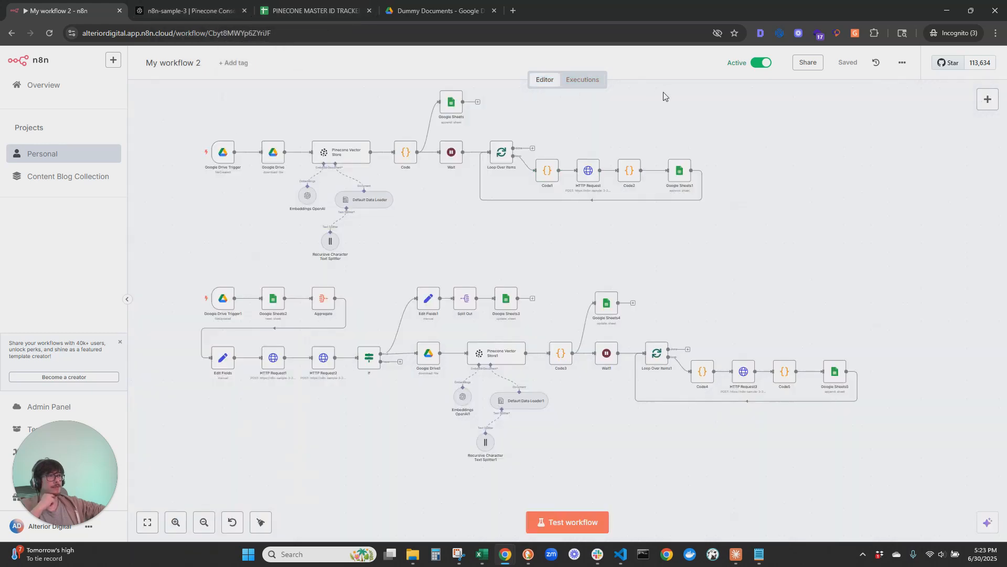
pyautogui.click(583, 80)
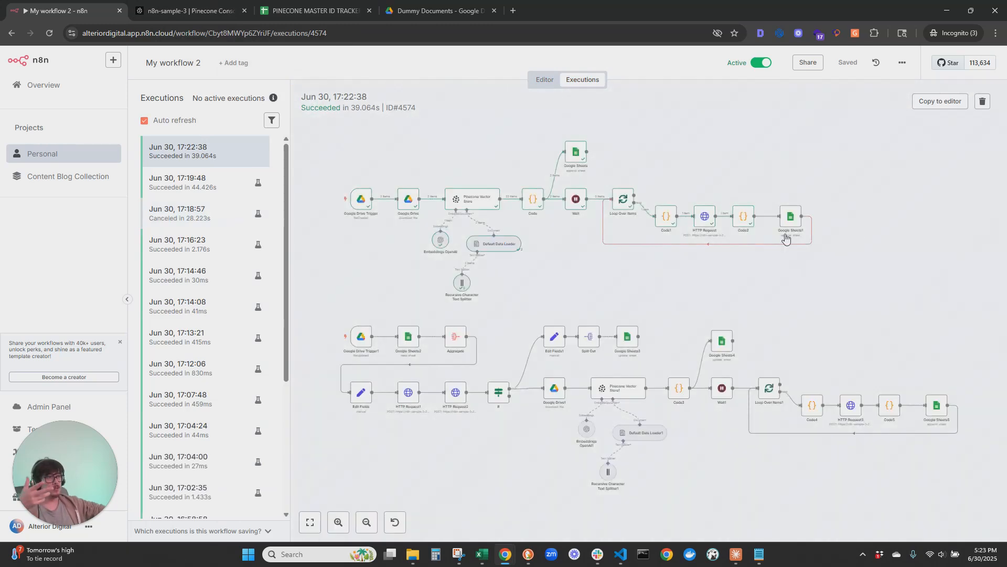
pyautogui.doubleClick(742, 214)
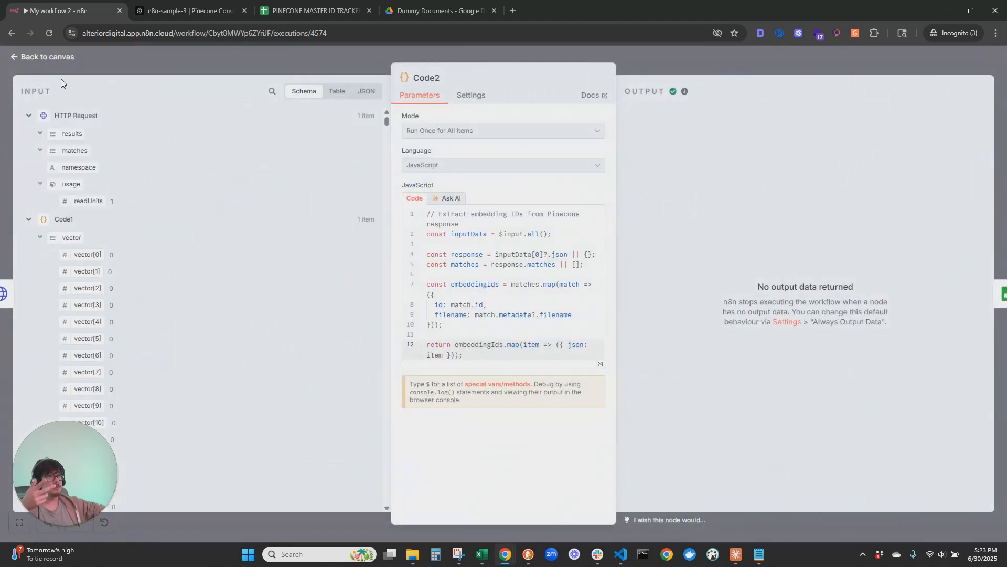
pyautogui.click(49, 57)
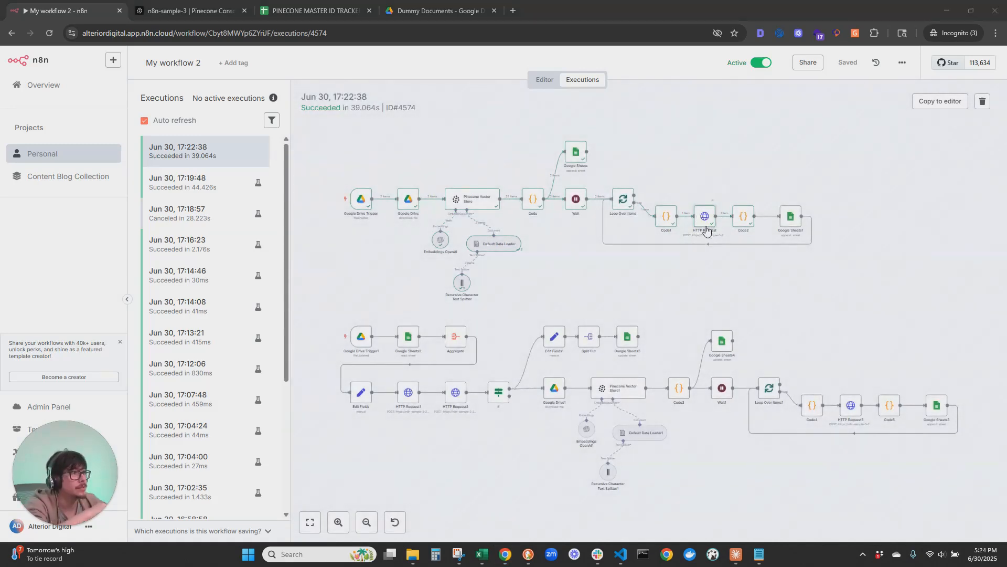
# Step: Examine the Code1 node's generated query and the HTTP Request node's body parameters and response in this execution
pyautogui.click(665, 221)
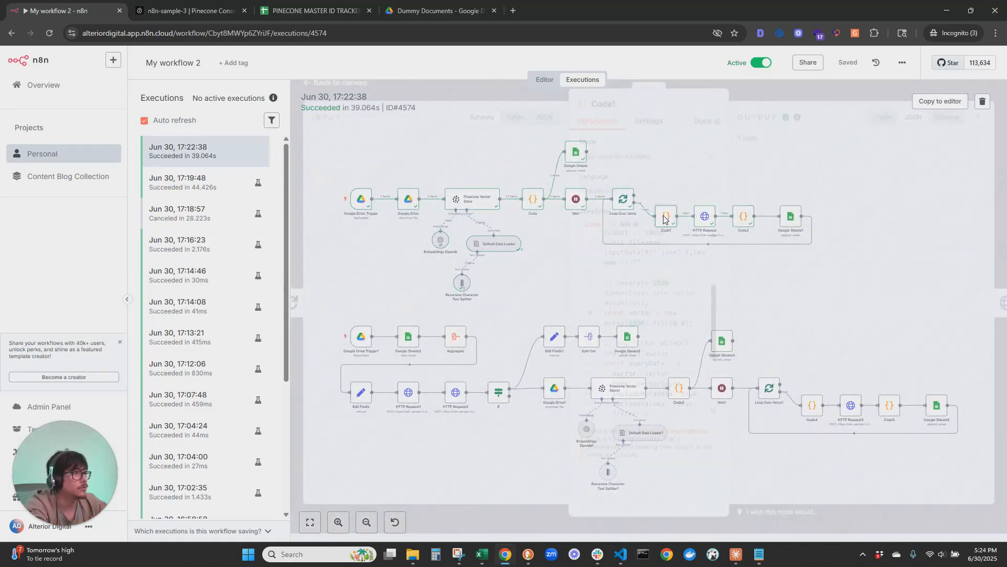
pyautogui.doubleClick(665, 220)
pyautogui.scroll(-10, 824, 309)
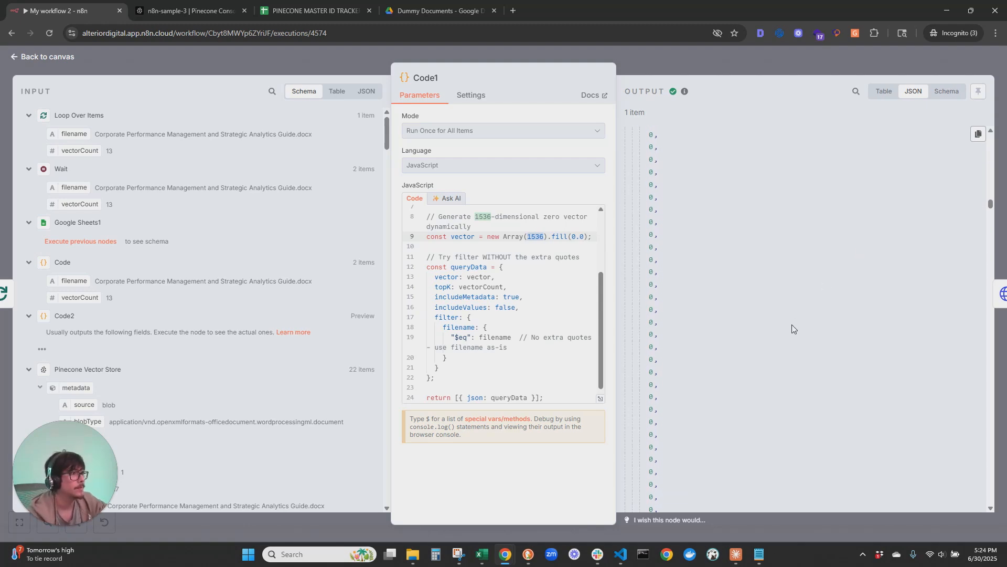
pyautogui.click(50, 56)
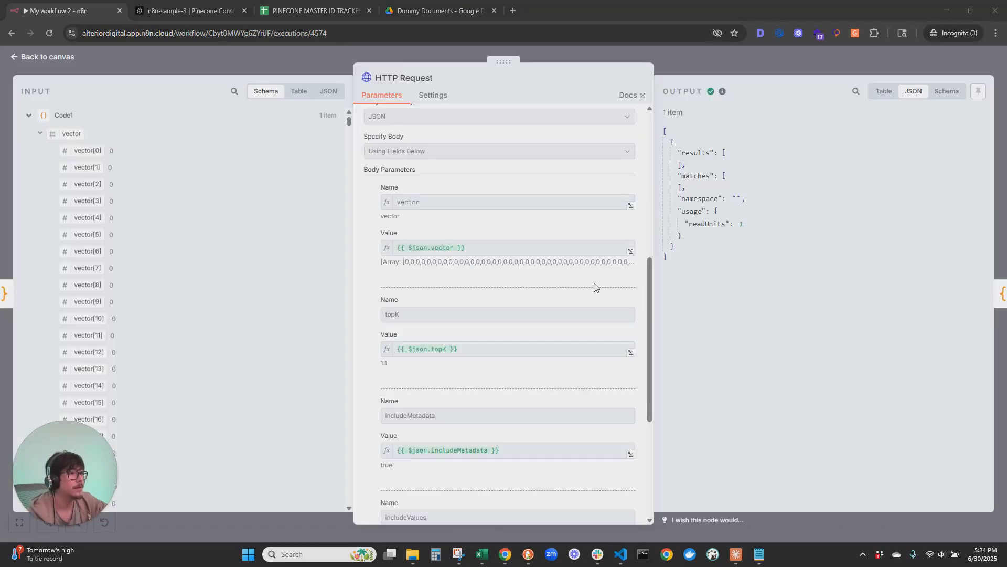
pyautogui.scroll(-2, 594, 287)
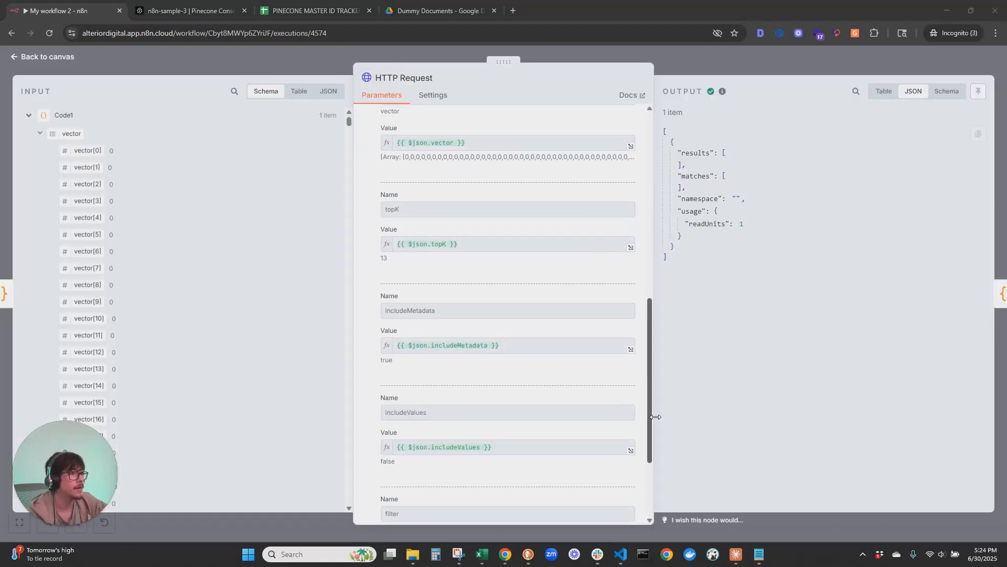
pyautogui.scroll(-3, 576, 395)
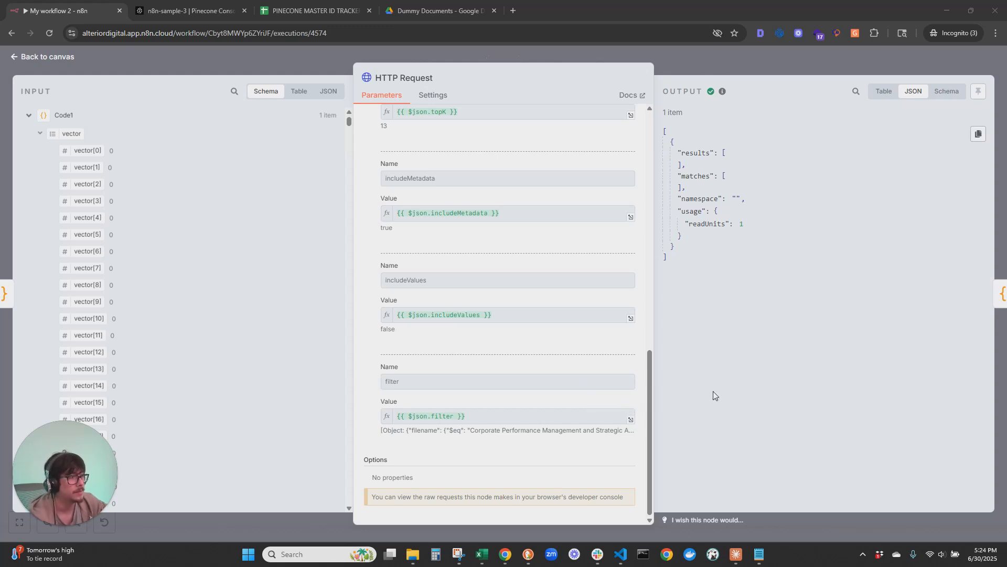
# Step: Refresh Pinecone's n8n-sample-3 index page and review the Wait node's delay settings in the n8n workflow editor
pyautogui.click(176, 8)
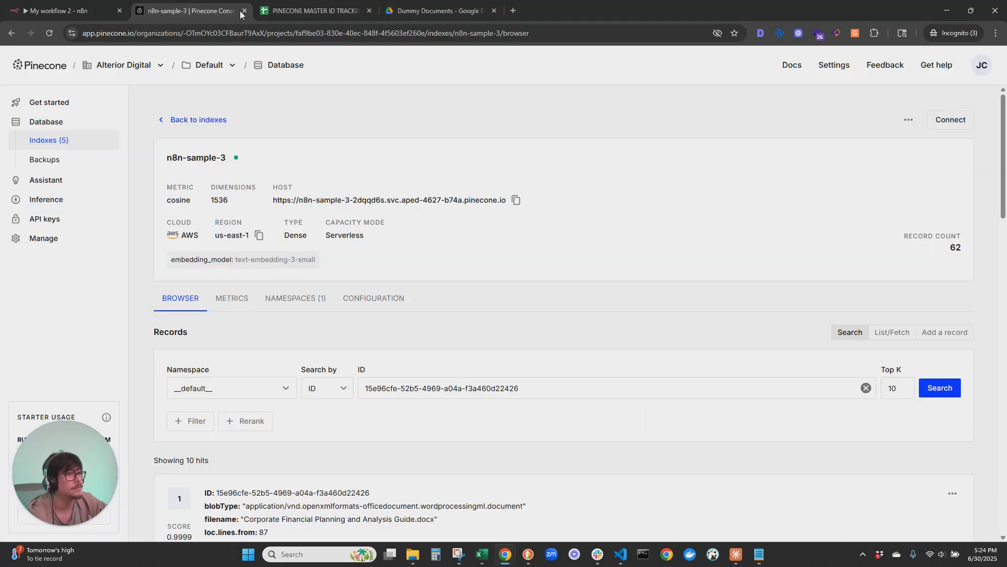
pyautogui.click(52, 34)
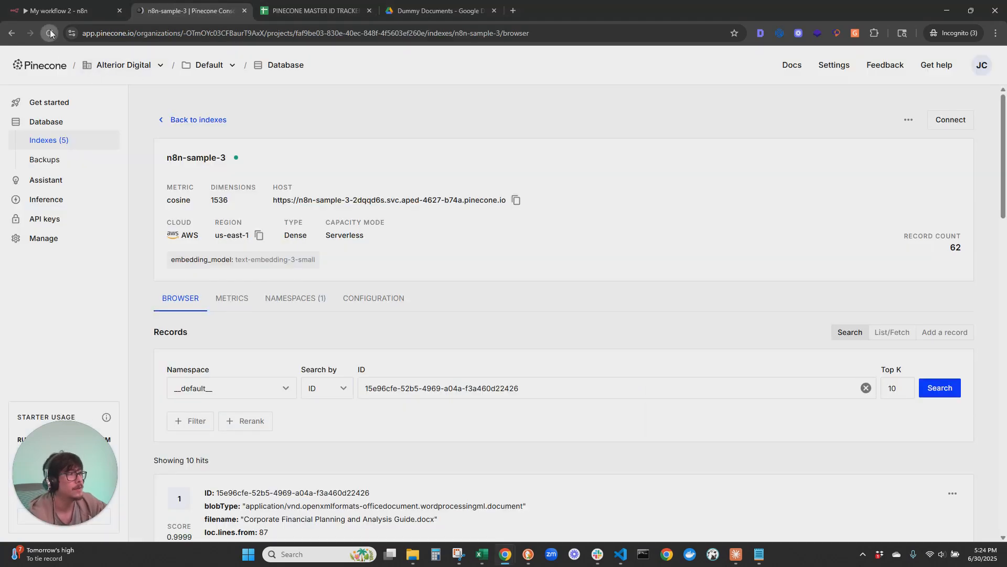
pyautogui.click(110, 8)
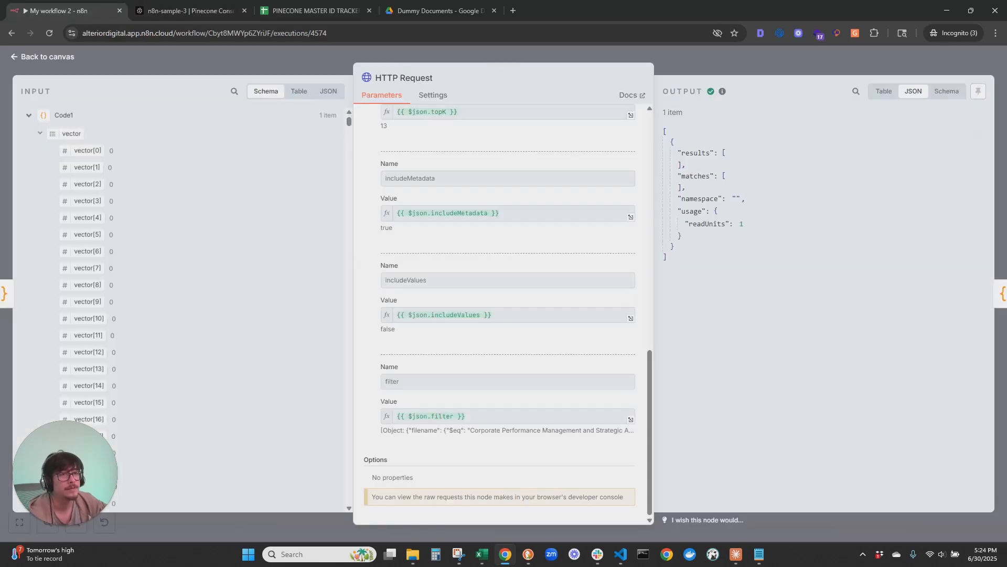
pyautogui.click(62, 57)
pyautogui.click(545, 79)
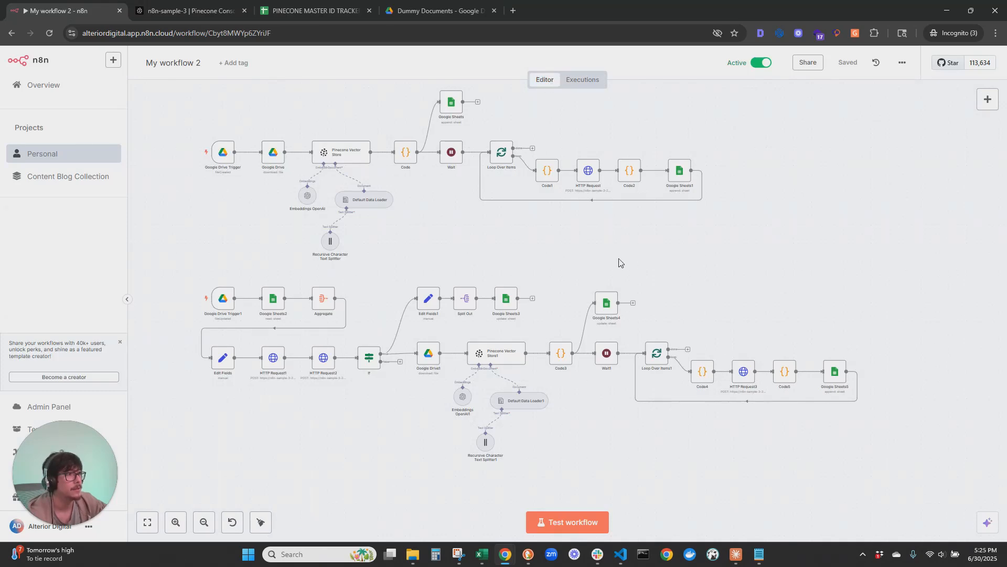
pyautogui.doubleClick(445, 152)
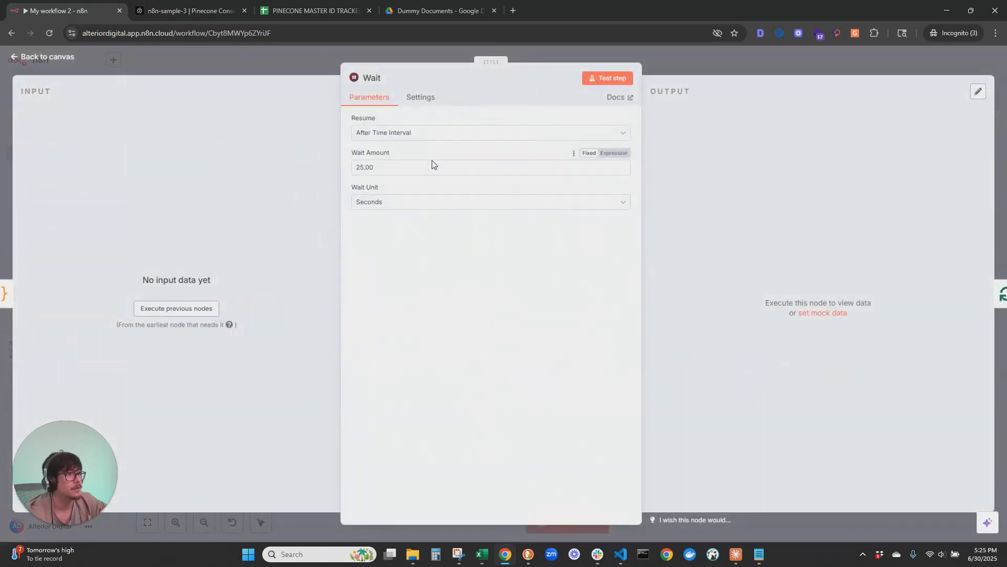
pyautogui.press('Escape')
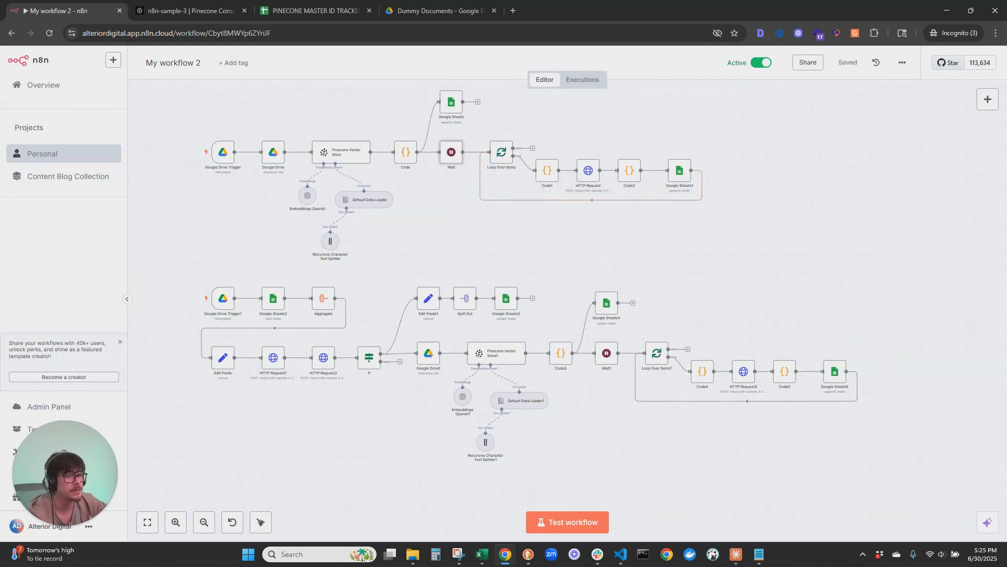
pyautogui.scroll(3, 913, 236)
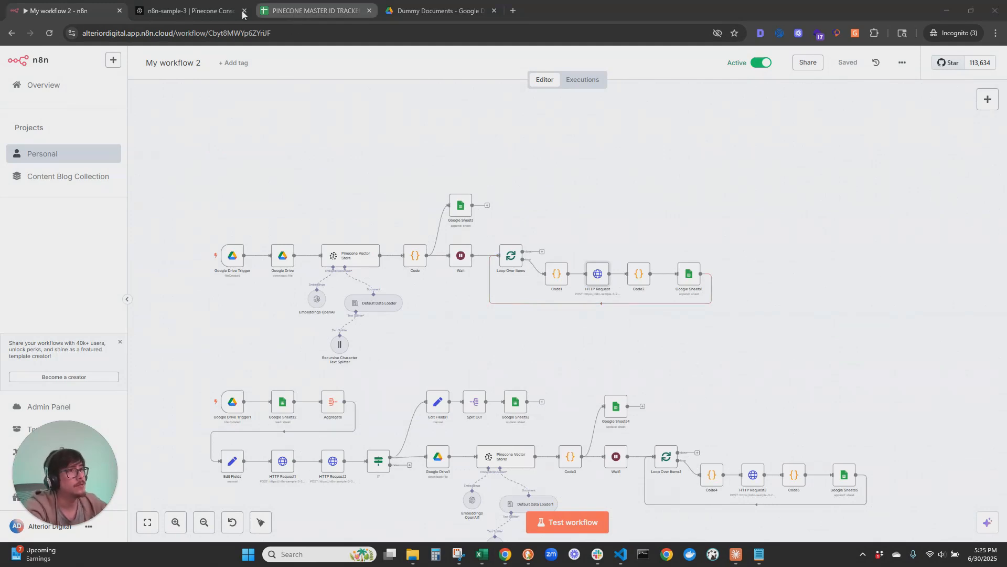
# Step: Move both documents in Google Drive's Dummy Documents folder to the trash and empty the trash
pyautogui.click(397, 7)
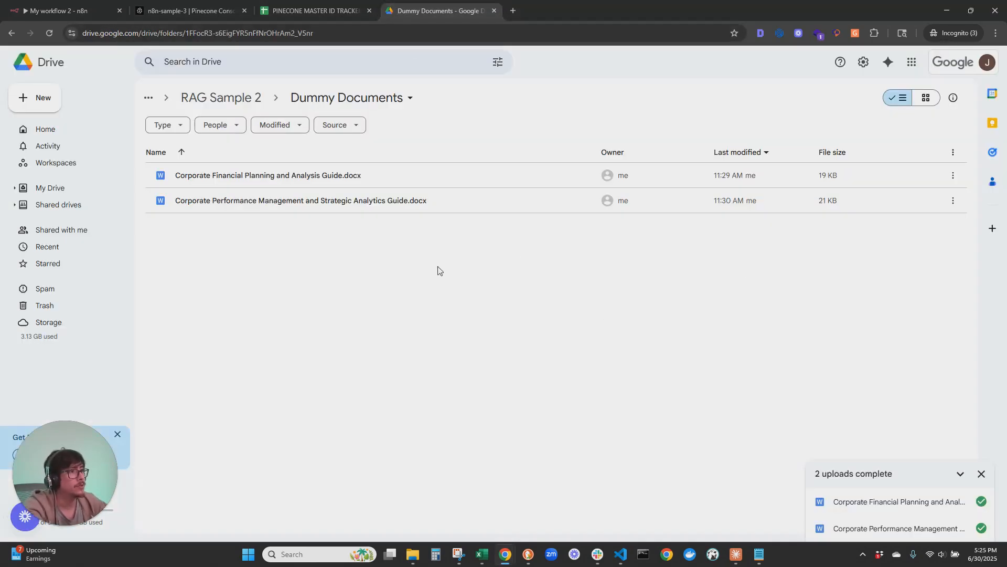
pyautogui.hotkey('ctrl', 'a')
pyautogui.press('Delete')
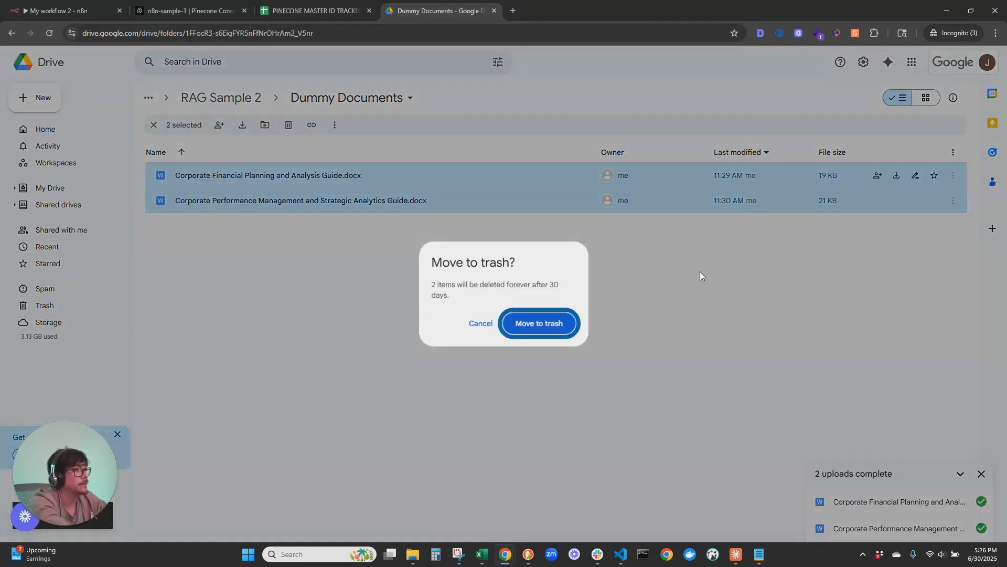
pyautogui.click(550, 322)
pyautogui.click(100, 304)
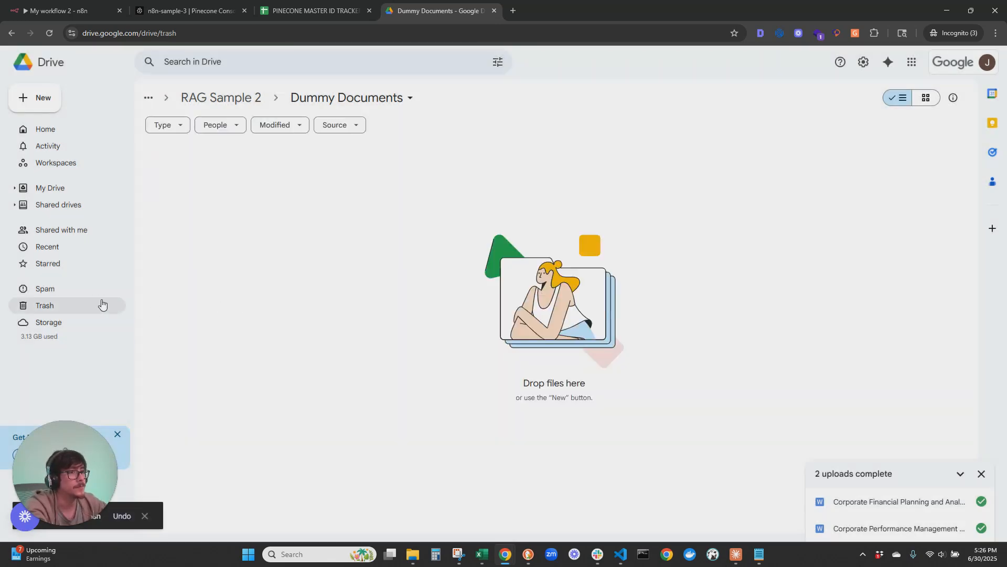
pyautogui.click(948, 152)
pyautogui.click(593, 318)
pyautogui.click(982, 474)
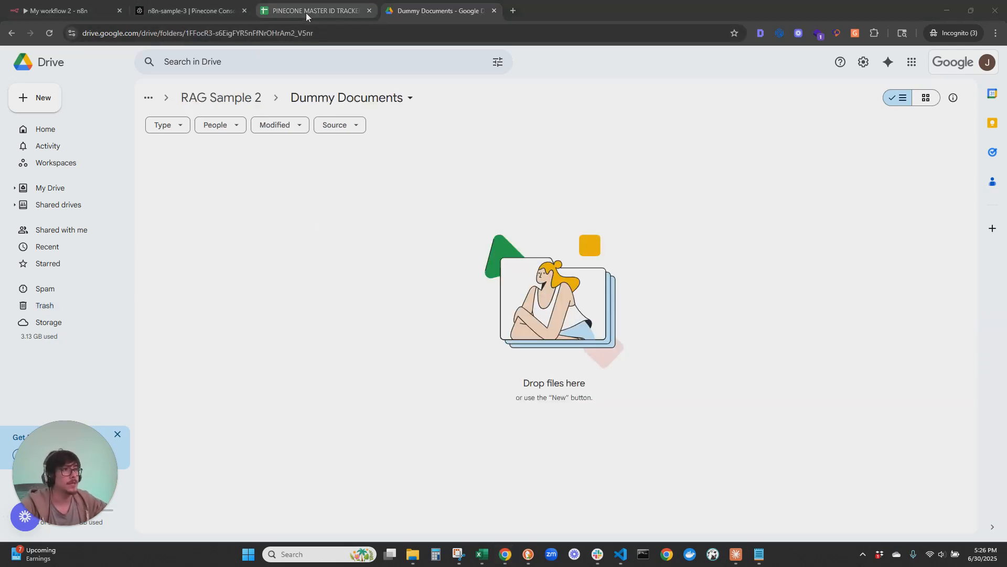
# Step: List the record IDs of Pinecone's n8n-sample-3 index with the limit set to 100
pyautogui.click(196, 9)
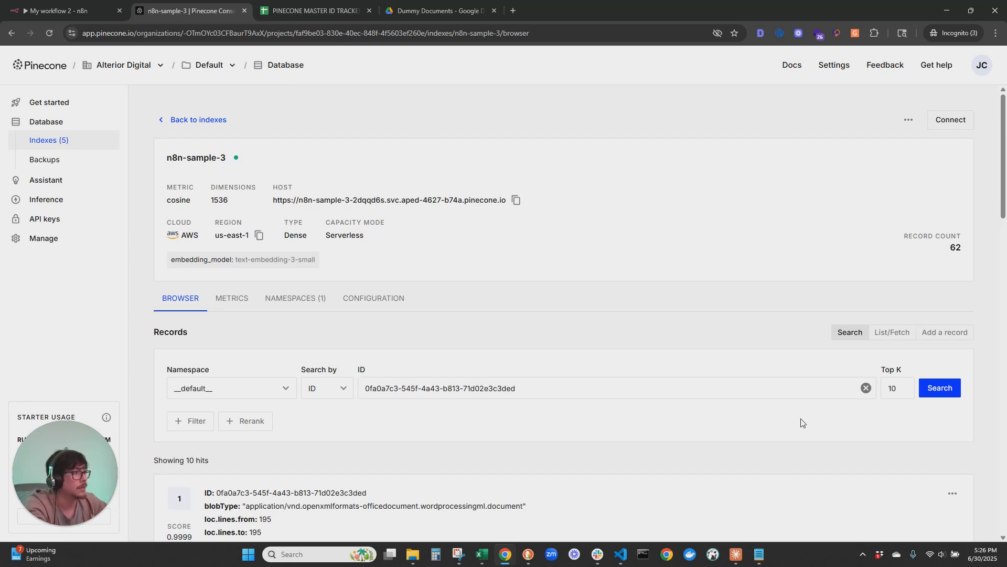
pyautogui.click(903, 333)
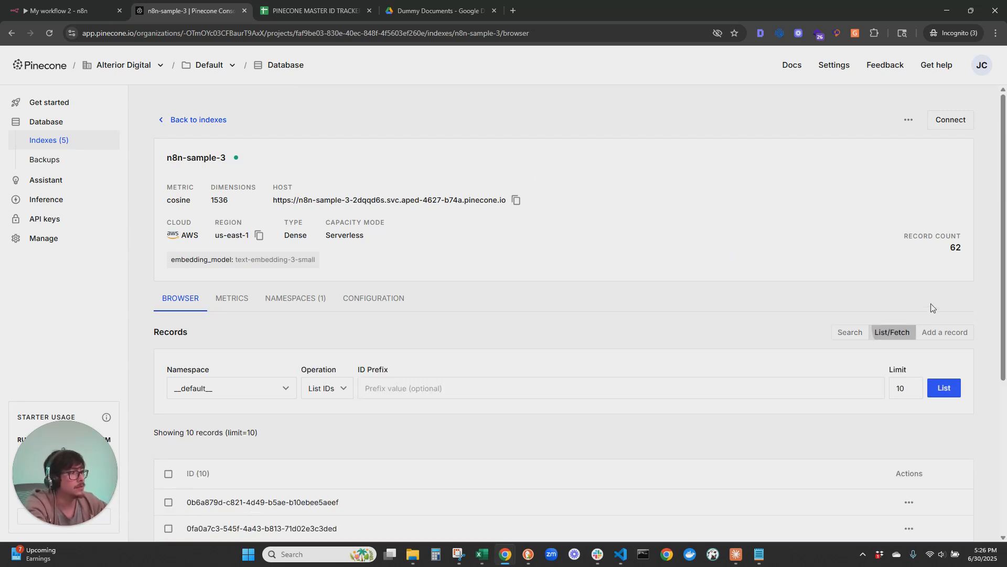
pyautogui.scroll(-4, 924, 294)
pyautogui.click(912, 155)
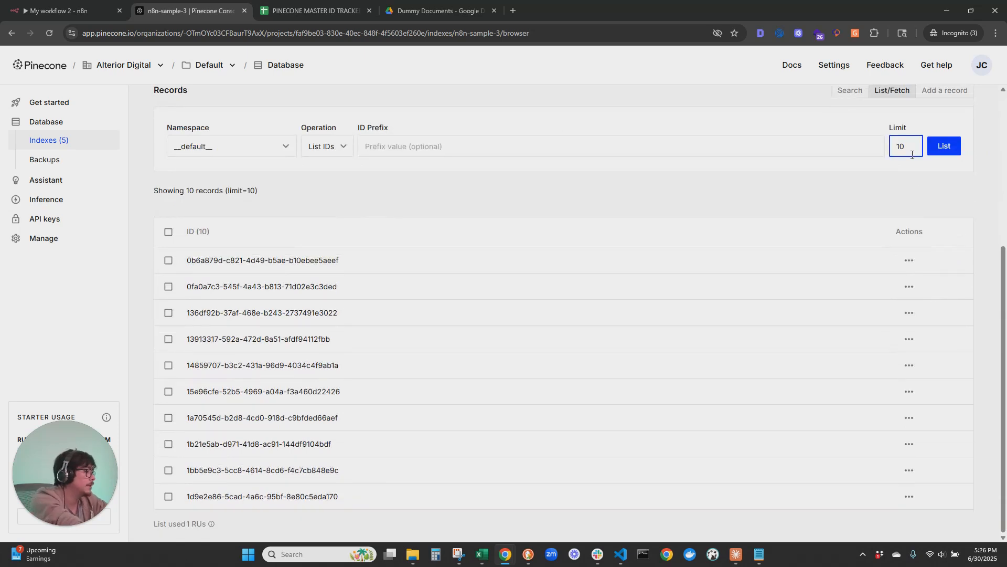
pyautogui.write('0')
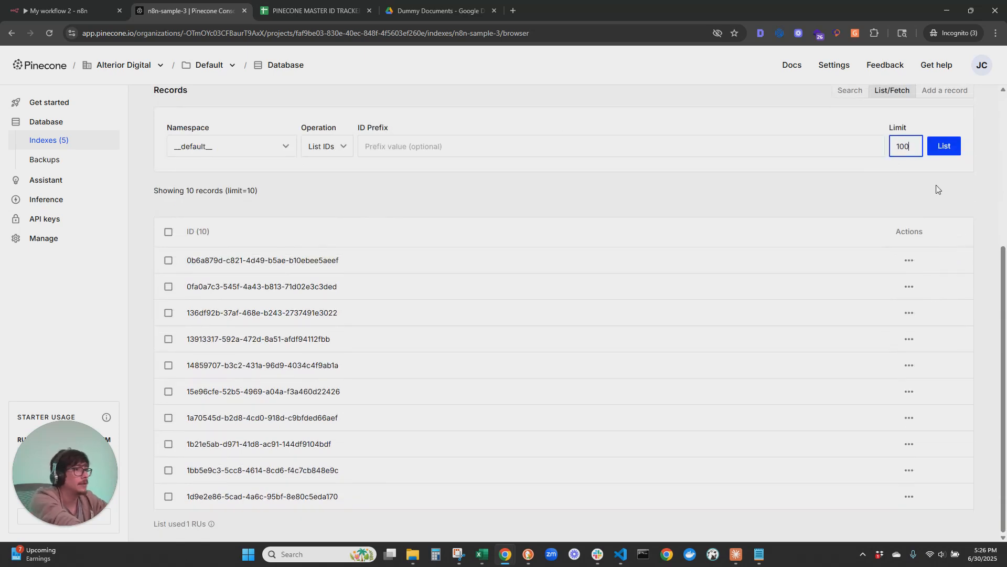
pyautogui.press('Return')
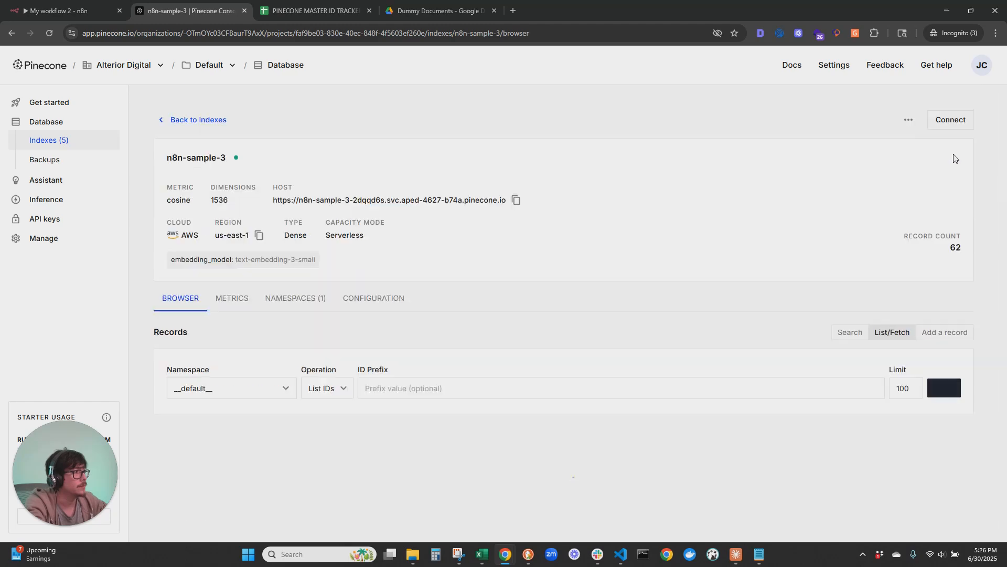
pyautogui.scroll(-5, 979, 163)
pyautogui.click(789, 521)
pyautogui.click(782, 520)
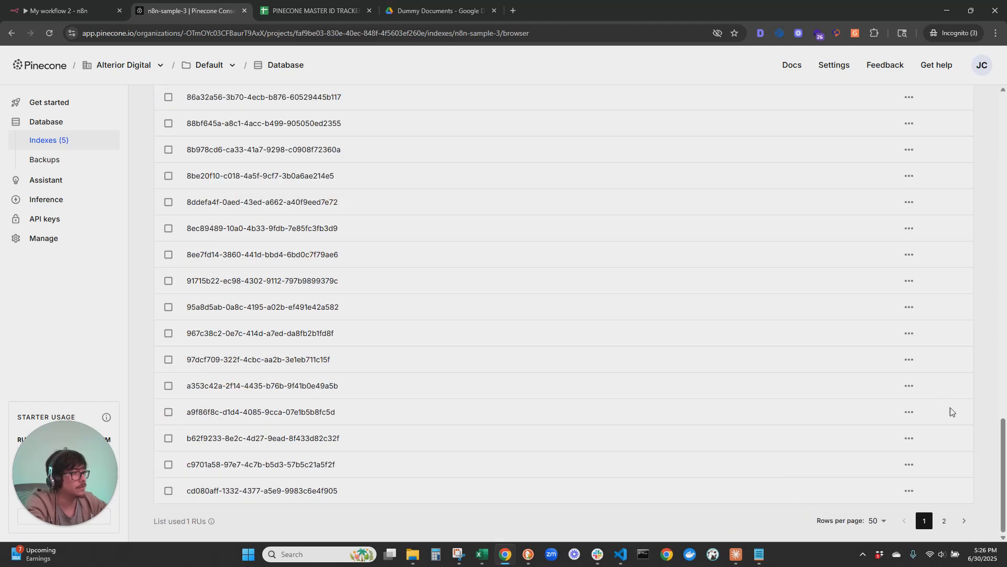
# Step: Delete all listed records from the n8n-sample-3 index, the first page of 50 and the remaining 12
pyautogui.middleClick(975, 438)
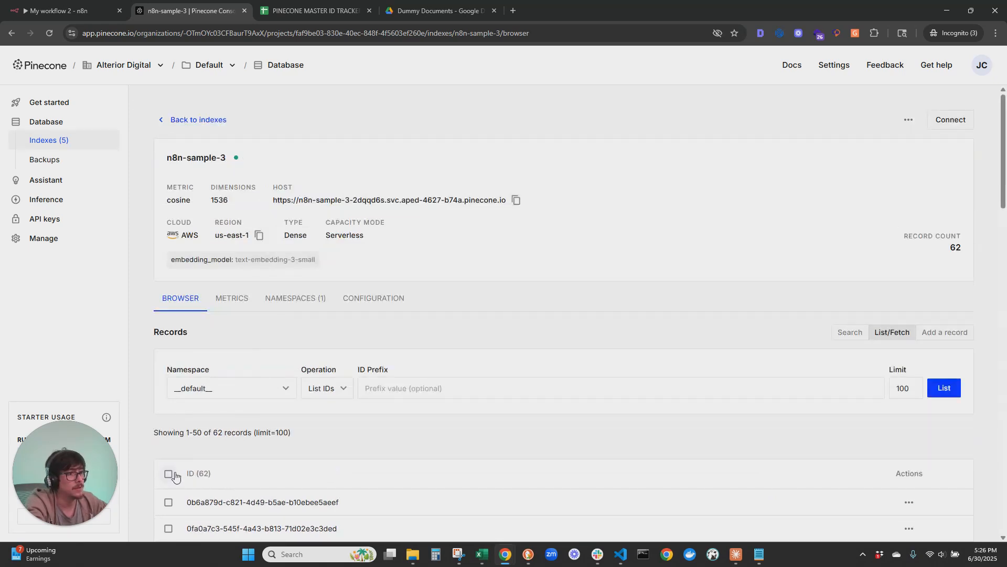
pyautogui.click(168, 474)
pyautogui.scroll(-2, 290, 378)
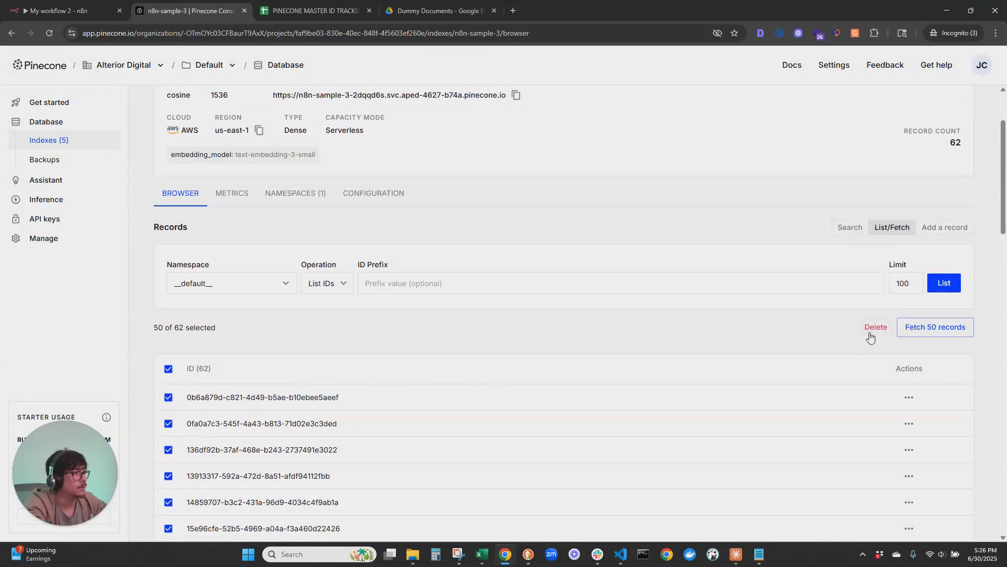
pyautogui.click(870, 334)
pyautogui.scroll(-3, 635, 415)
pyautogui.click(598, 469)
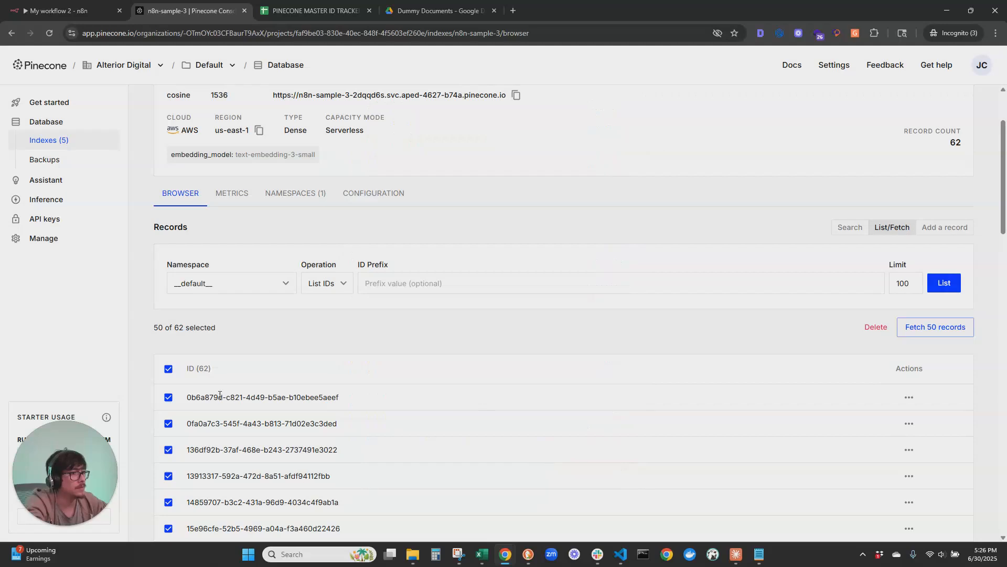
pyautogui.click(168, 369)
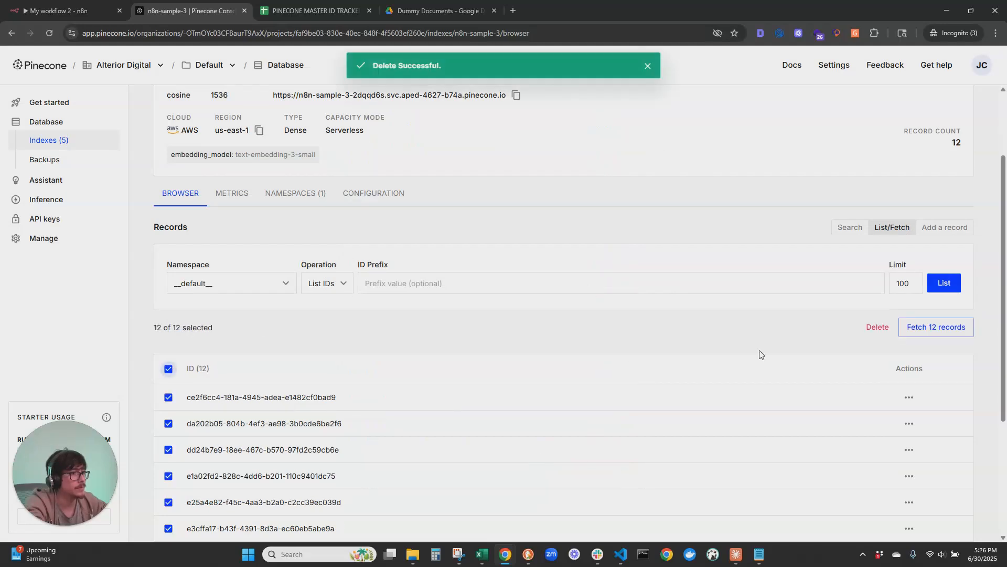
pyautogui.click(881, 335)
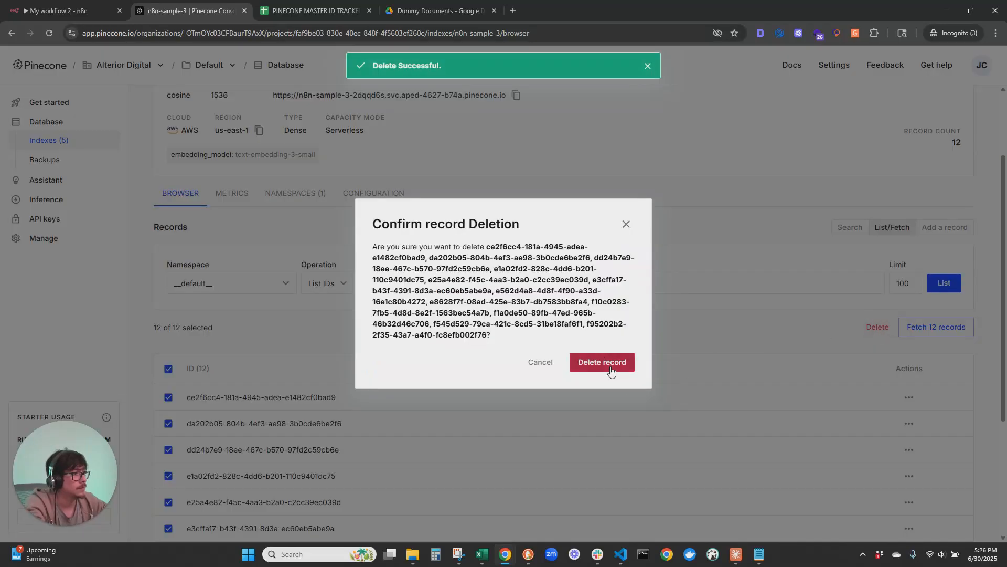
pyautogui.click(603, 362)
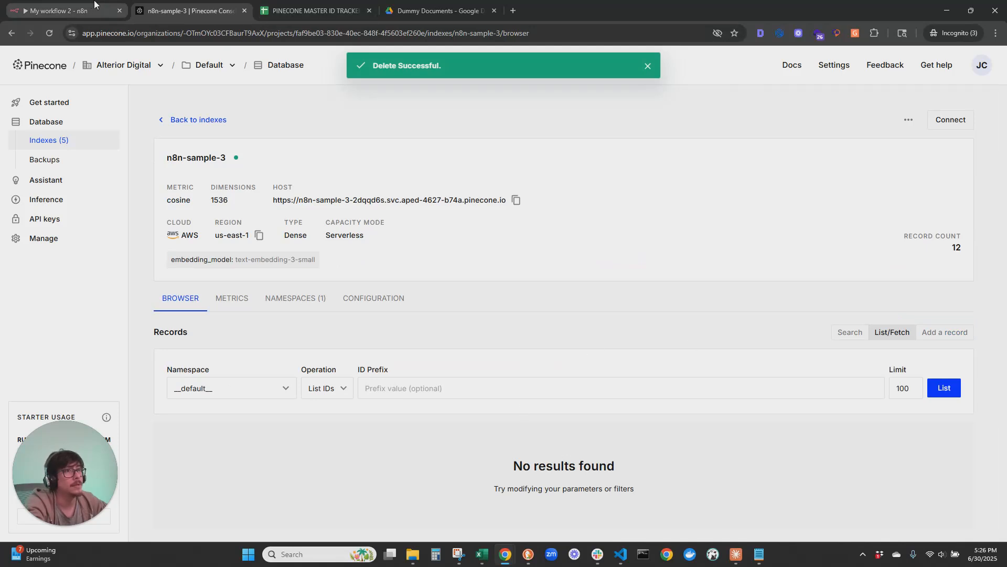
# Step: Set the upper n8n flow's Wait node to 40 seconds and save the workflow
pyautogui.click(63, 10)
pyautogui.moveTo(337, 202); pyautogui.dragTo(367, 163)
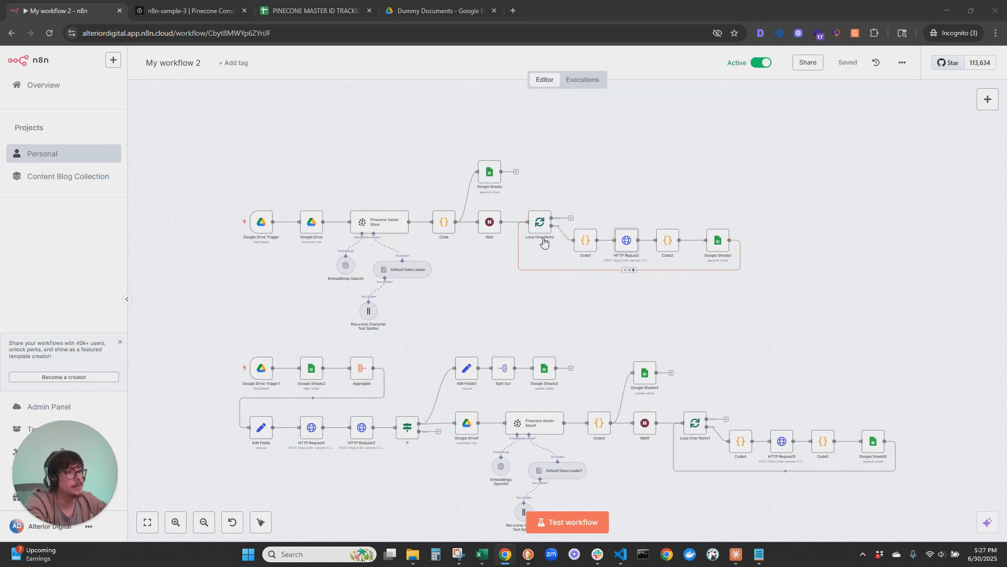
pyautogui.doubleClick(490, 227)
pyautogui.doubleClick(364, 167)
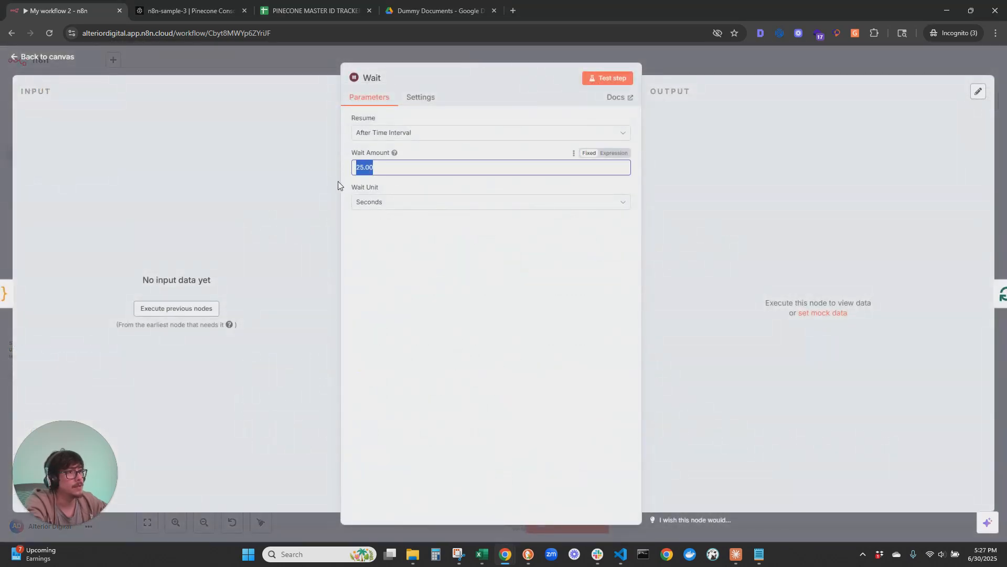
pyautogui.write('40')
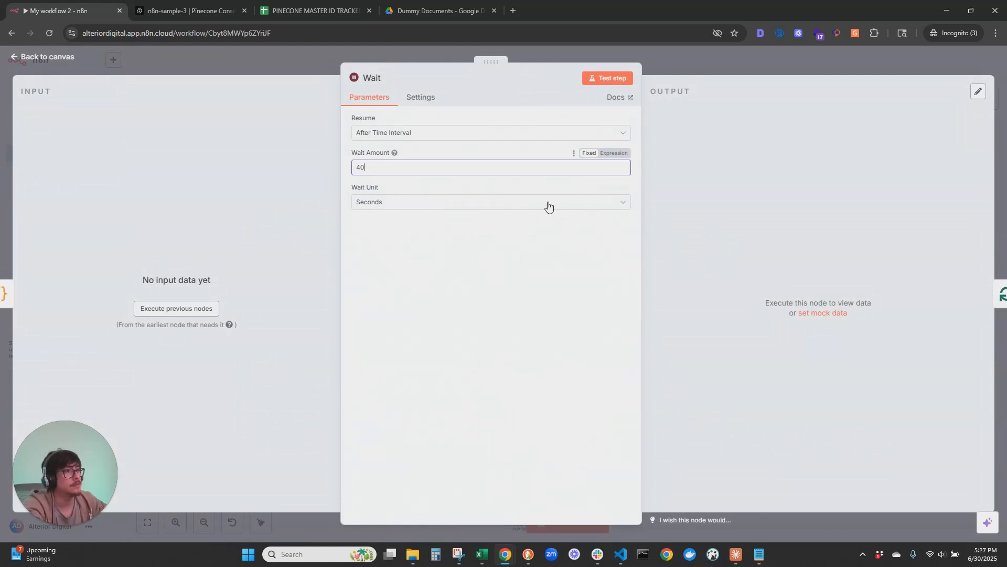
pyautogui.click(501, 191)
pyautogui.click(47, 71)
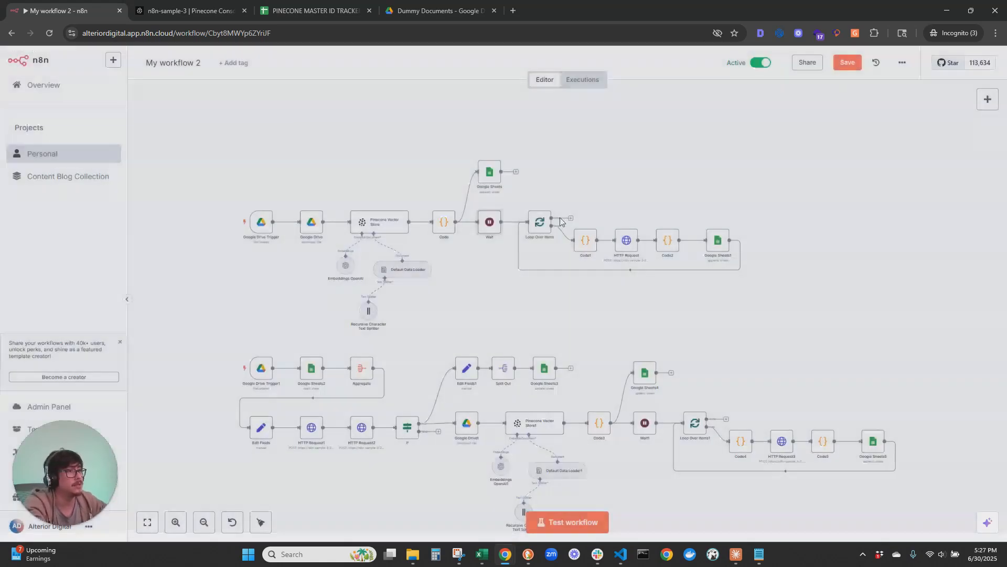
pyautogui.moveTo(612, 290); pyautogui.dragTo(566, 289)
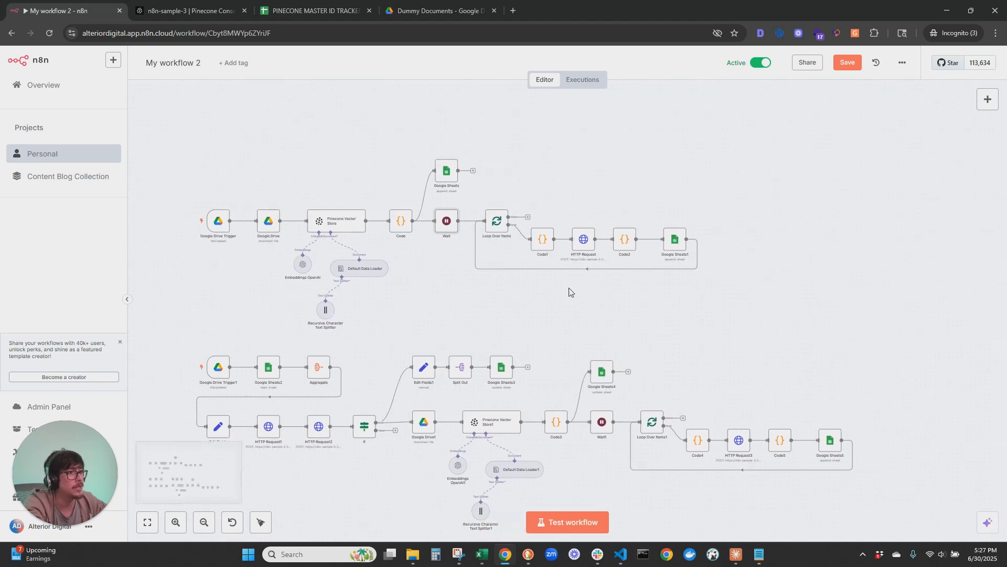
pyautogui.moveTo(449, 325); pyautogui.dragTo(493, 310)
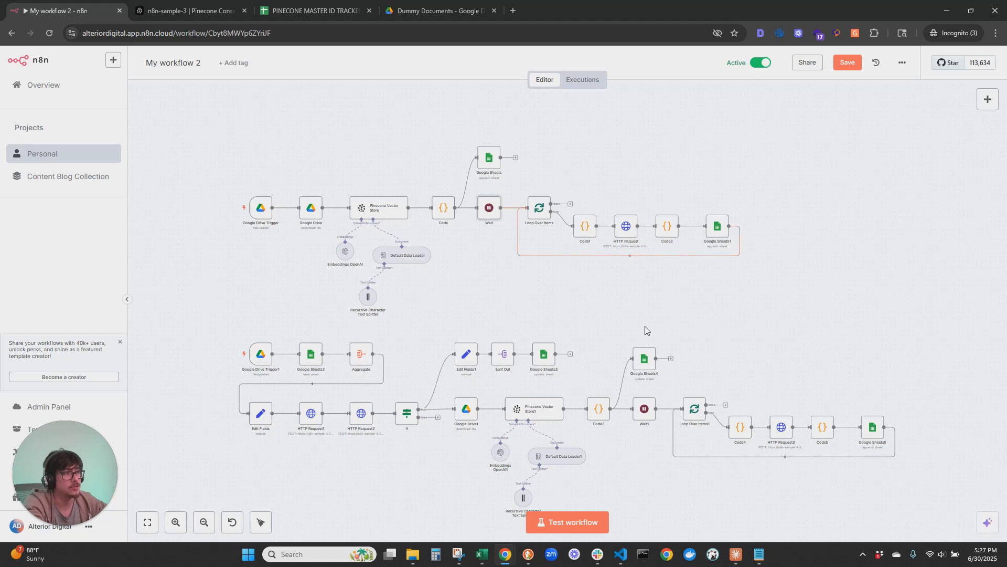
pyautogui.click(854, 66)
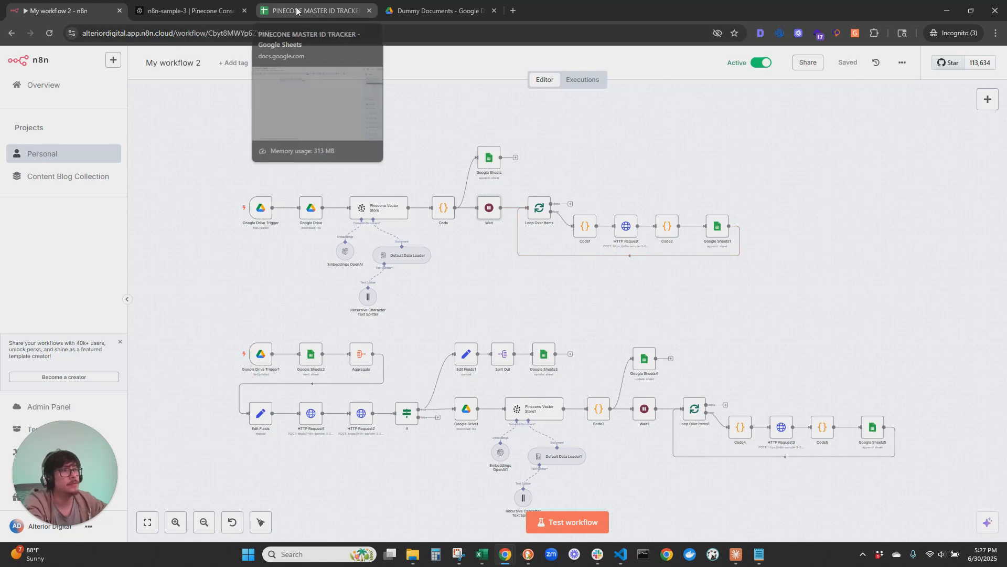
# Step: Upload the Corporate Financial Planning and Corporate Performance Management guides to the Dummy Documents folder in Google Drive
pyautogui.click(475, 6)
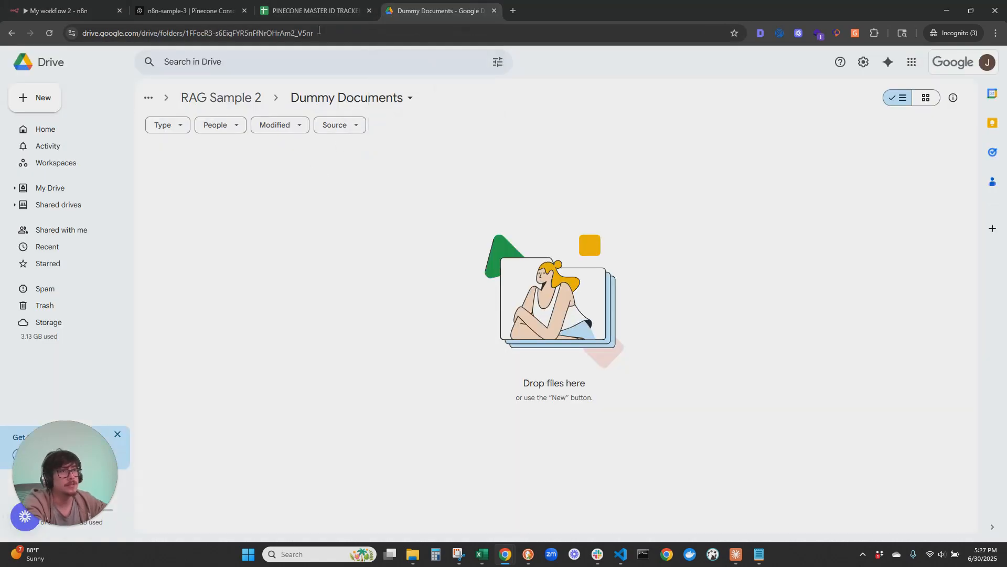
pyautogui.click(100, 5)
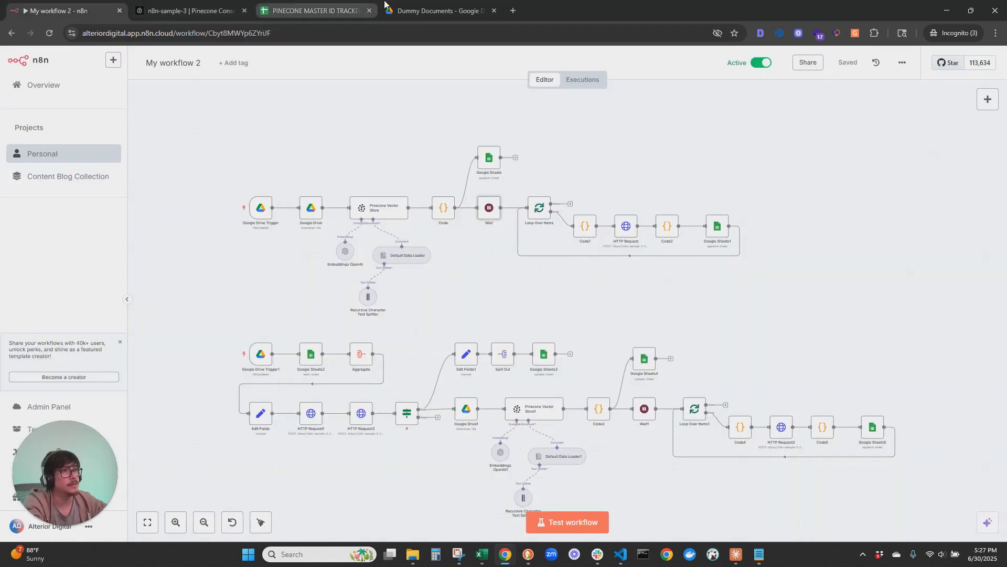
pyautogui.click(456, 6)
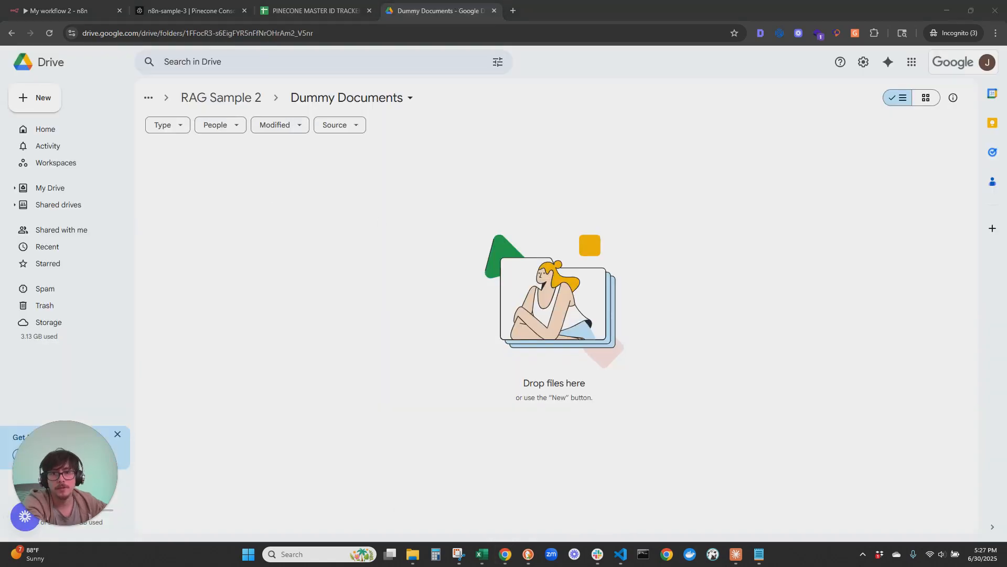
pyautogui.moveTo(469, 255); pyautogui.dragTo(592, 251)
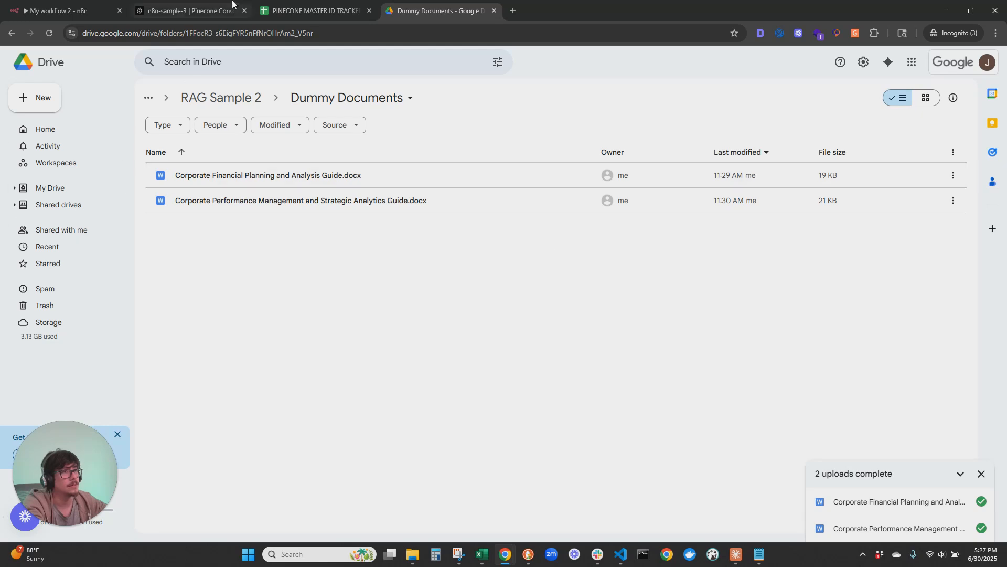
# Step: Switch to n8n and check the workflow's execution list for a new run triggered by the uploaded files
pyautogui.click(78, 5)
pyautogui.click(581, 83)
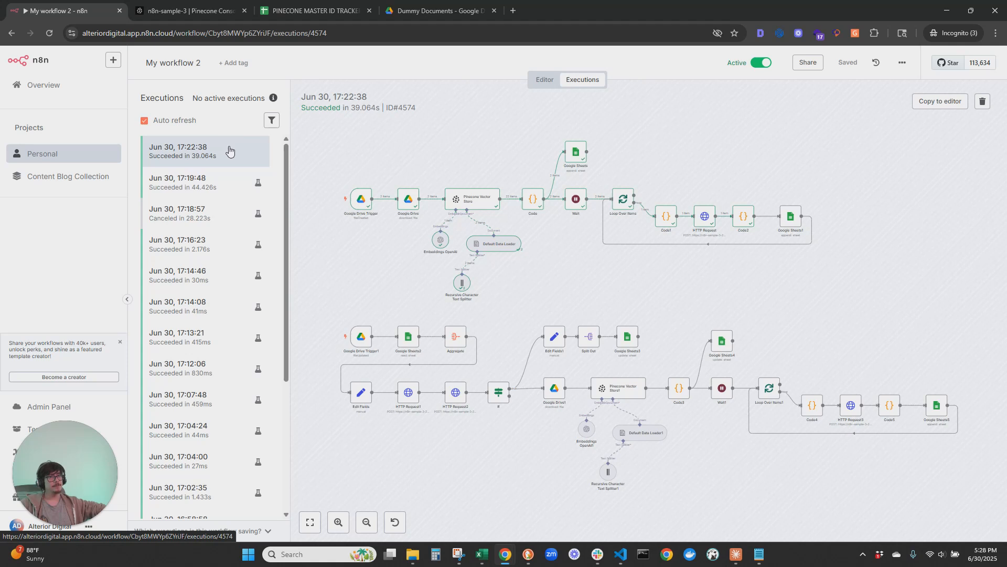
pyautogui.click(209, 180)
pyautogui.click(201, 156)
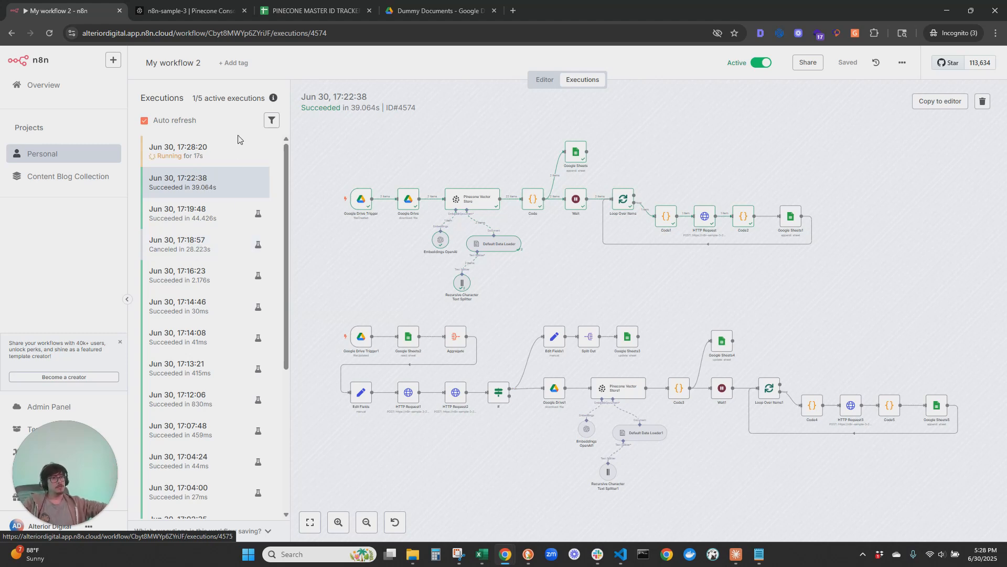
# Step: Check the PINECONE MASTER ID TRACKER's Vectors Created sheet for the new vector counts, and its Vectors ID sheet for new rows
pyautogui.click(310, 11)
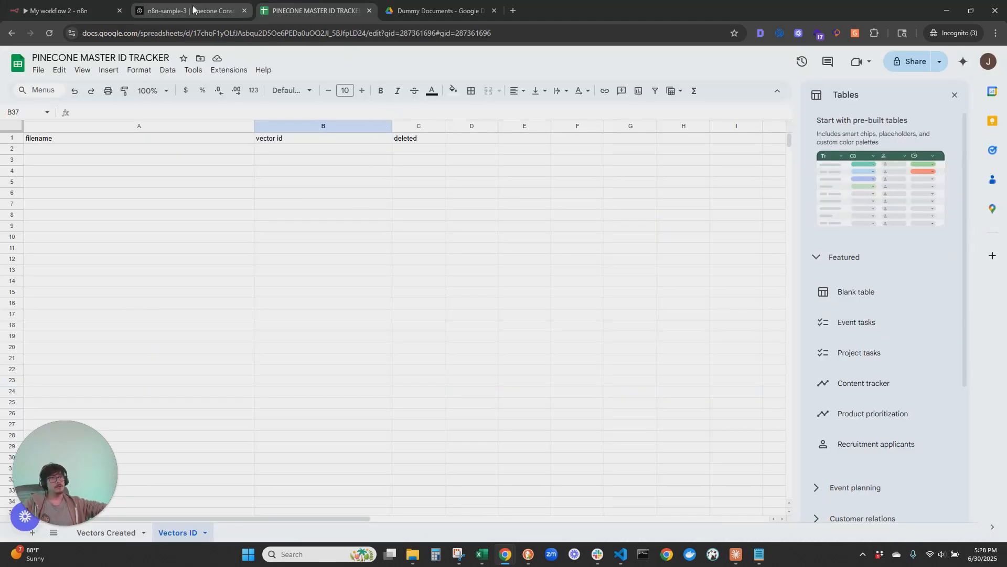
pyautogui.click(134, 532)
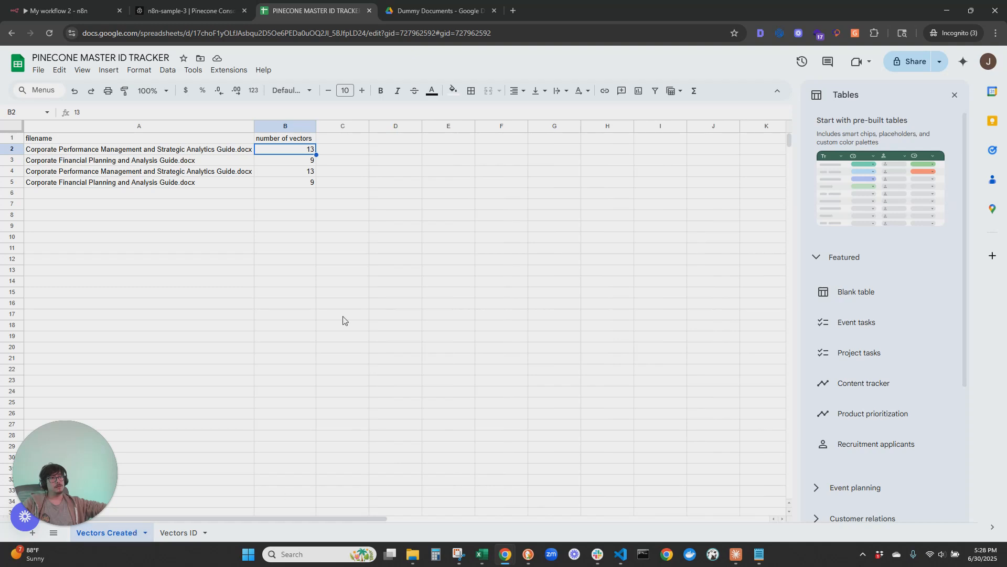
pyautogui.moveTo(304, 173); pyautogui.dragTo(306, 182)
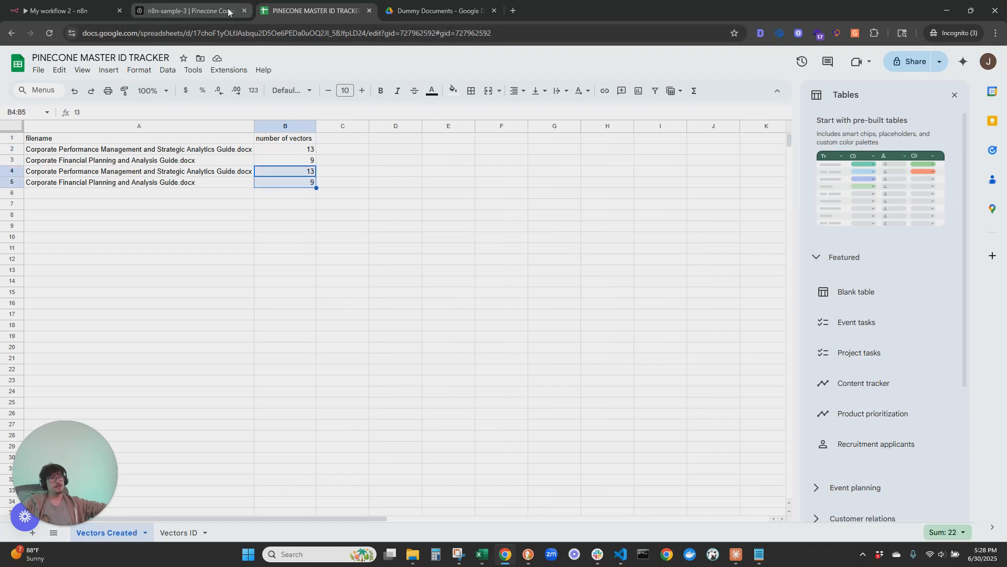
pyautogui.click(178, 532)
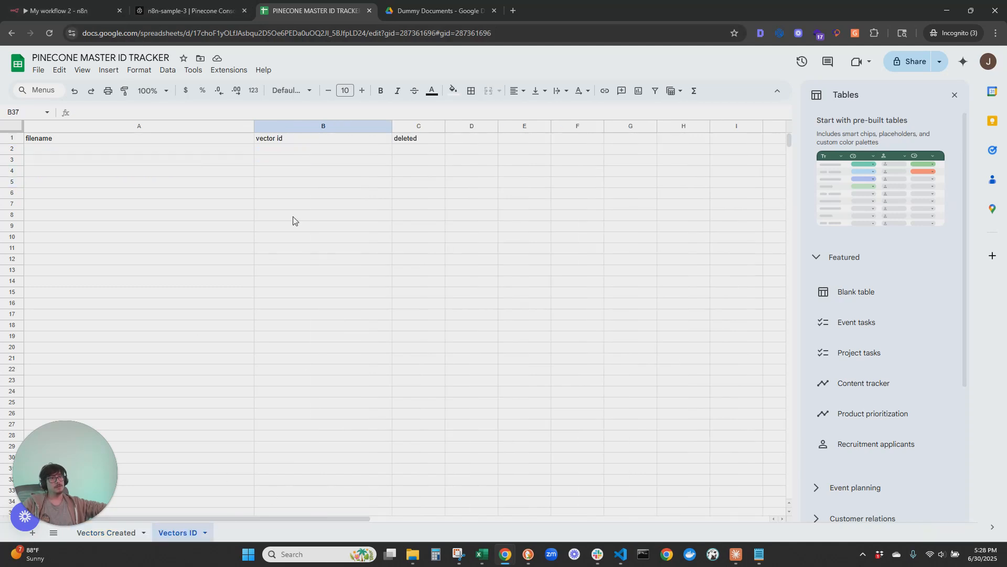
# Step: Check the run's progress in n8n and the record count of Pinecone's n8n-sample-3 index, reloading the index page
pyautogui.click(79, 8)
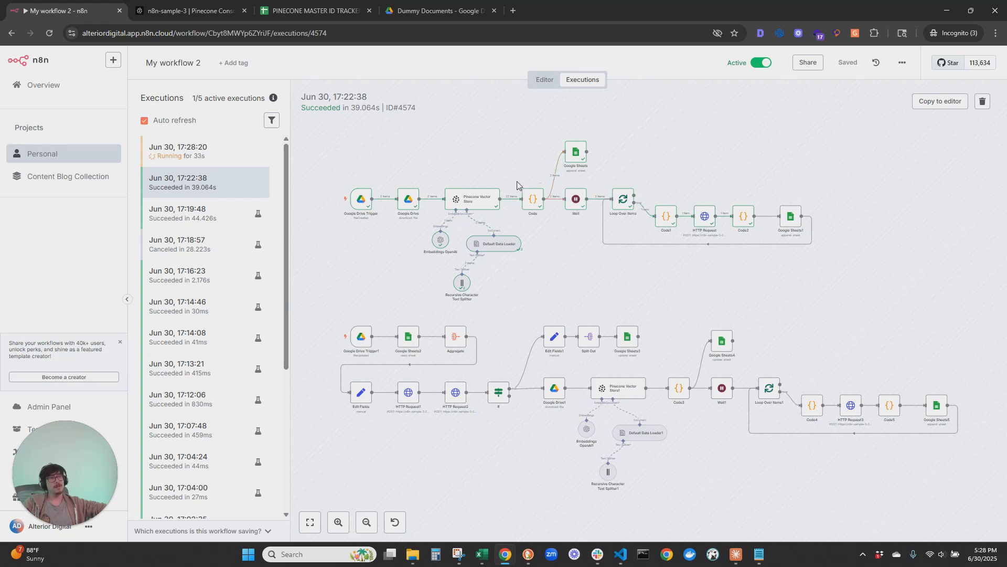
pyautogui.click(210, 11)
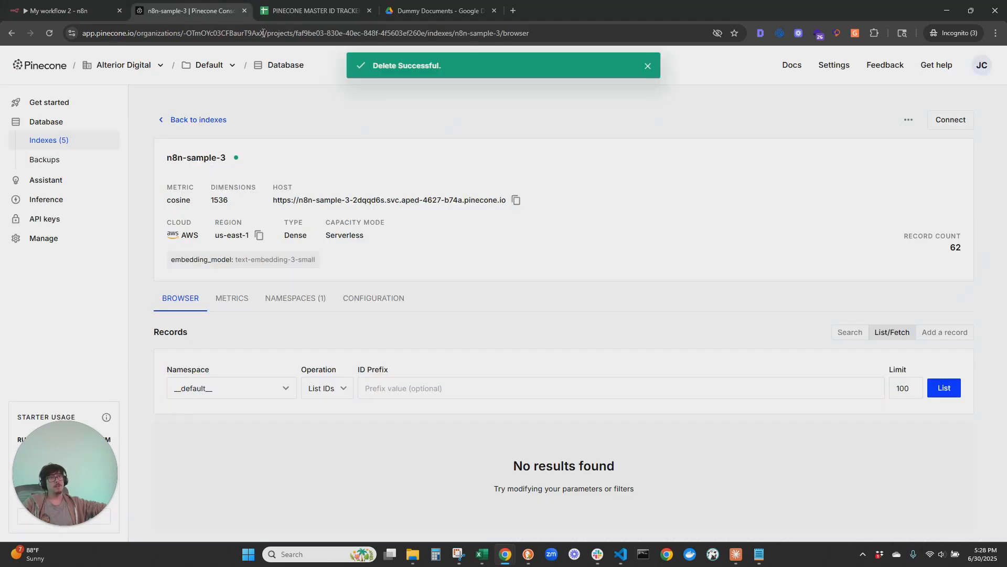
pyautogui.moveTo(940, 236); pyautogui.dragTo(953, 252)
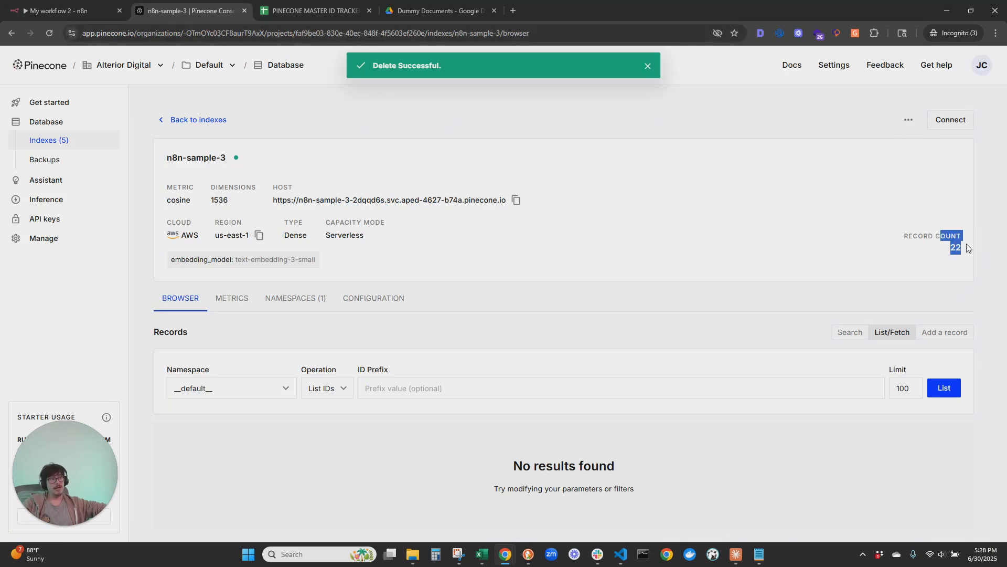
pyautogui.click(954, 253)
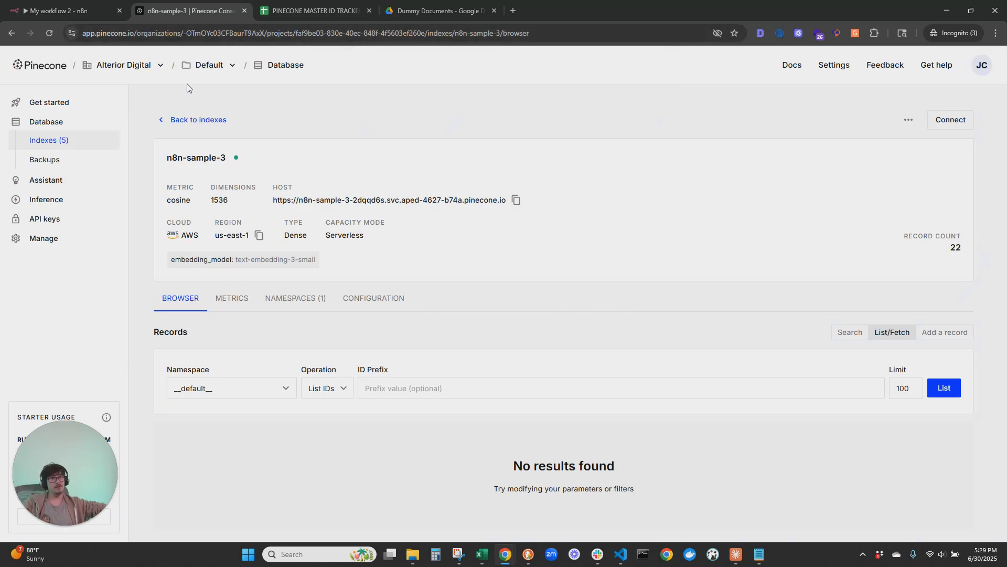
pyautogui.click(50, 34)
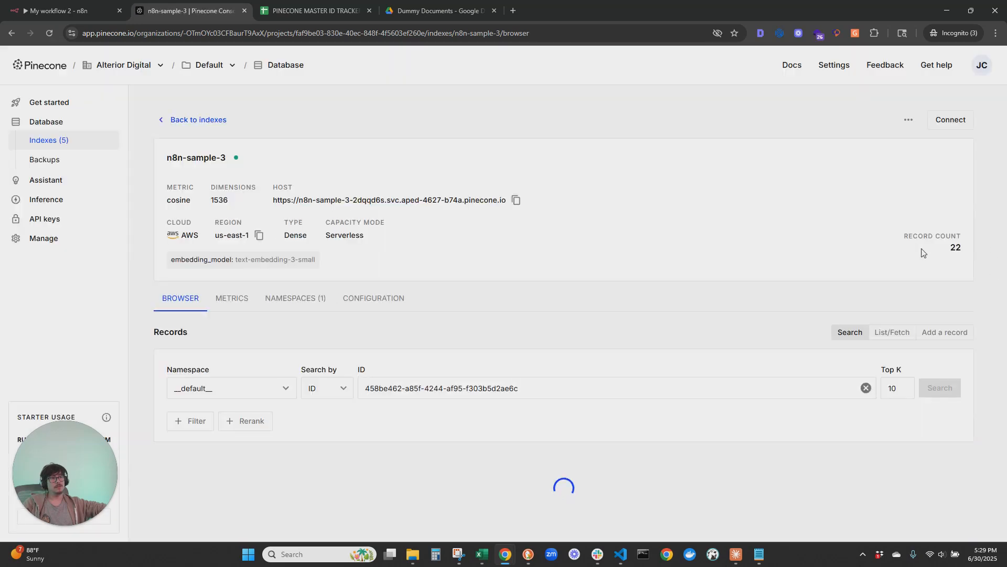
# Step: Compare the tracker's Vectors ID sheet with the status of the latest run in n8n's executions
pyautogui.click(290, 4)
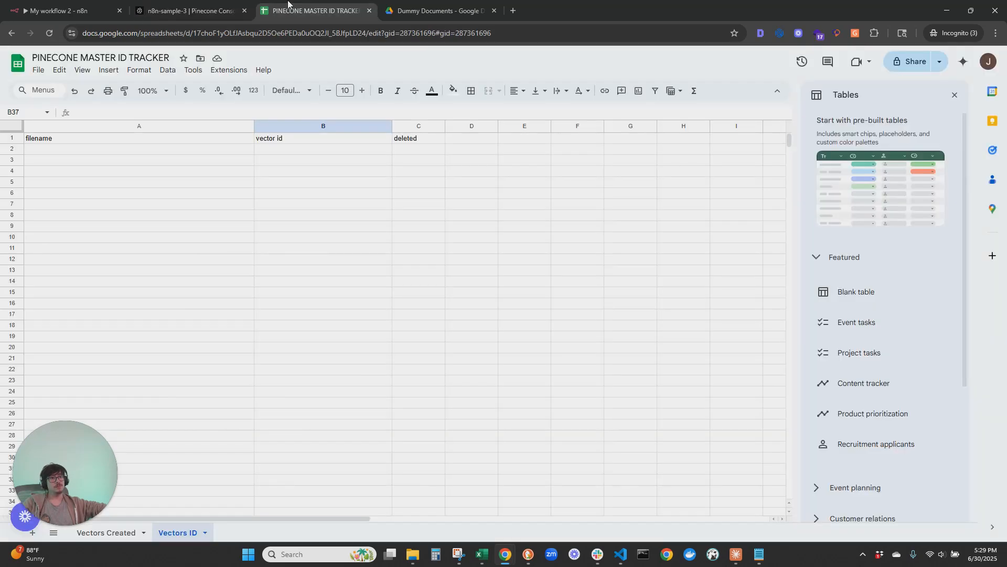
pyautogui.click(94, 5)
pyautogui.click(317, 172)
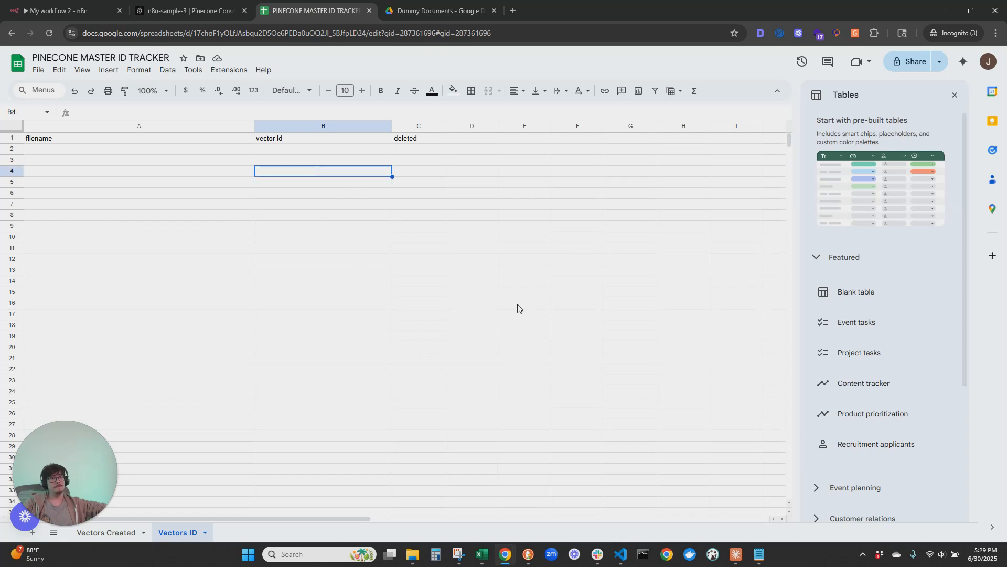
pyautogui.click(83, 4)
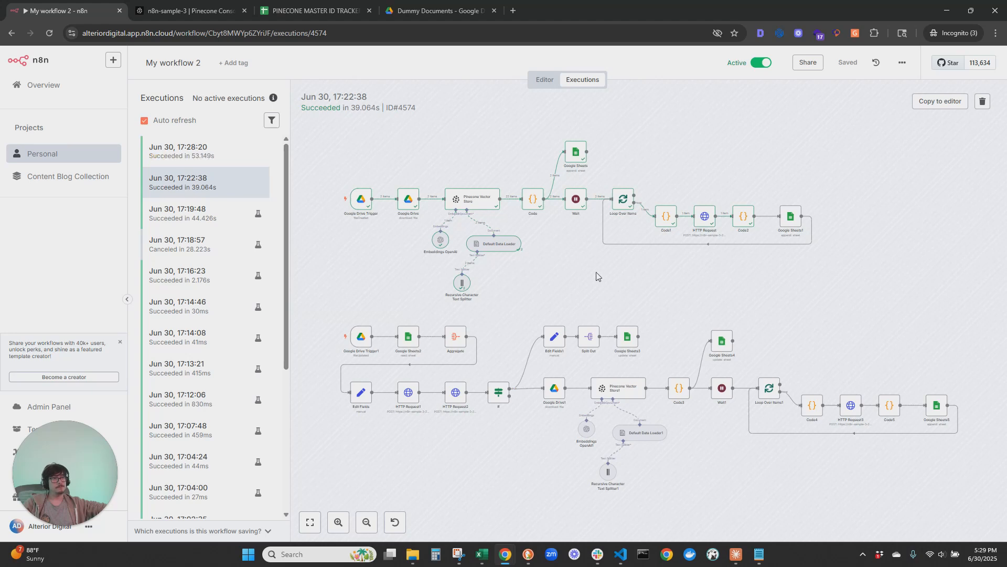
pyautogui.click(299, 11)
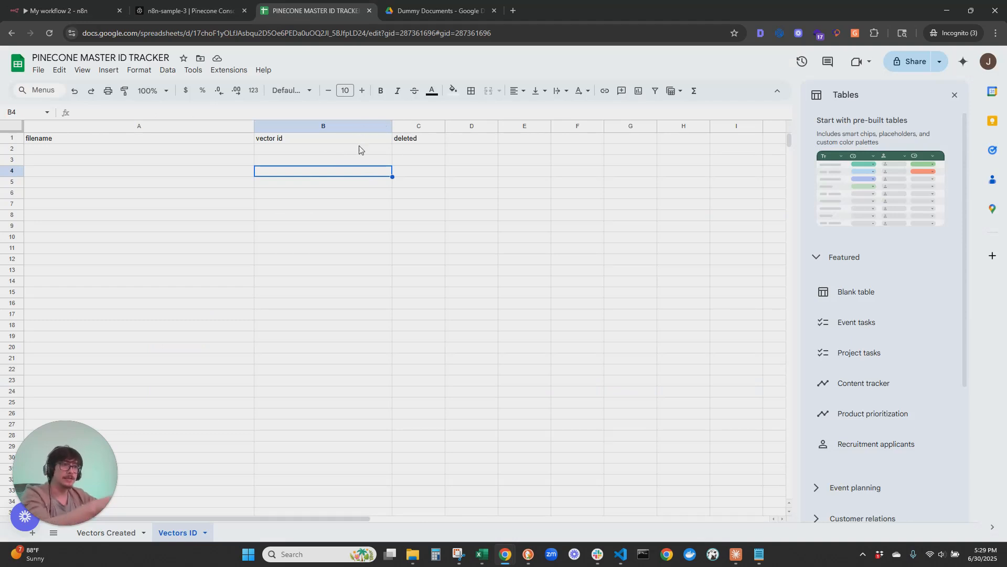
pyautogui.click(79, 4)
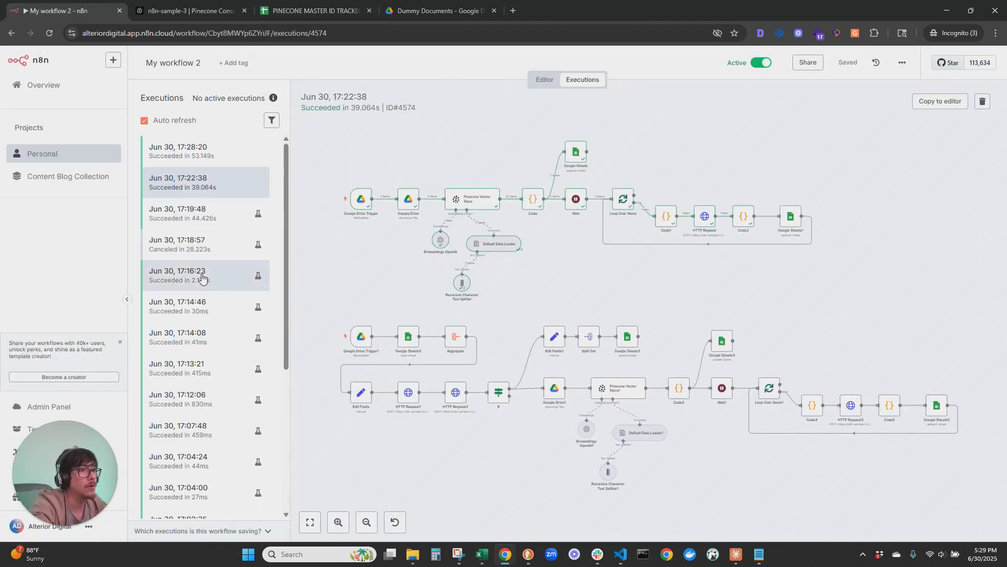
# Step: Review the Google Sheets1 node's document, sheet and column mapping against the Vectors ID sheet of the tracker
pyautogui.click(544, 79)
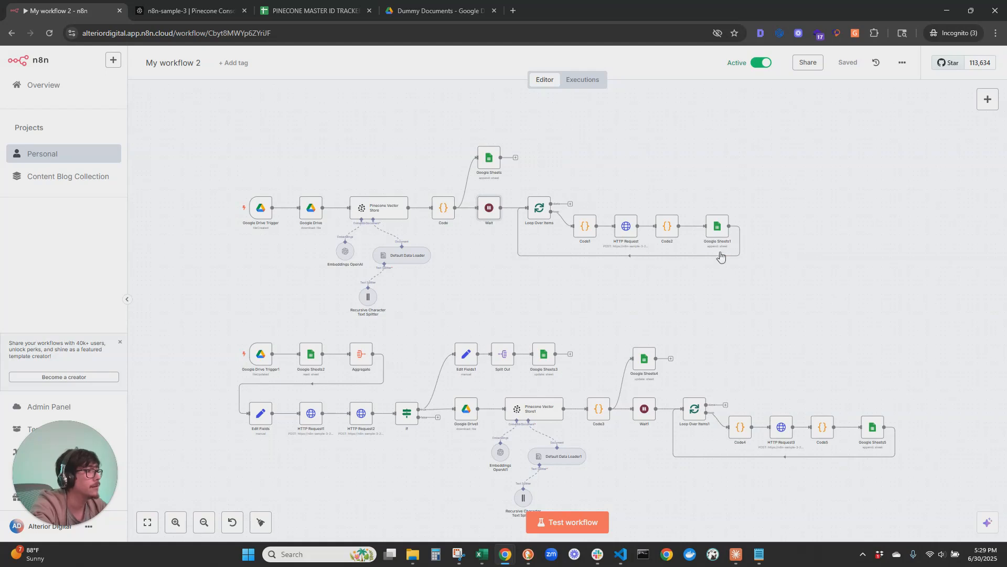
pyautogui.moveTo(722, 234); pyautogui.dragTo(716, 234)
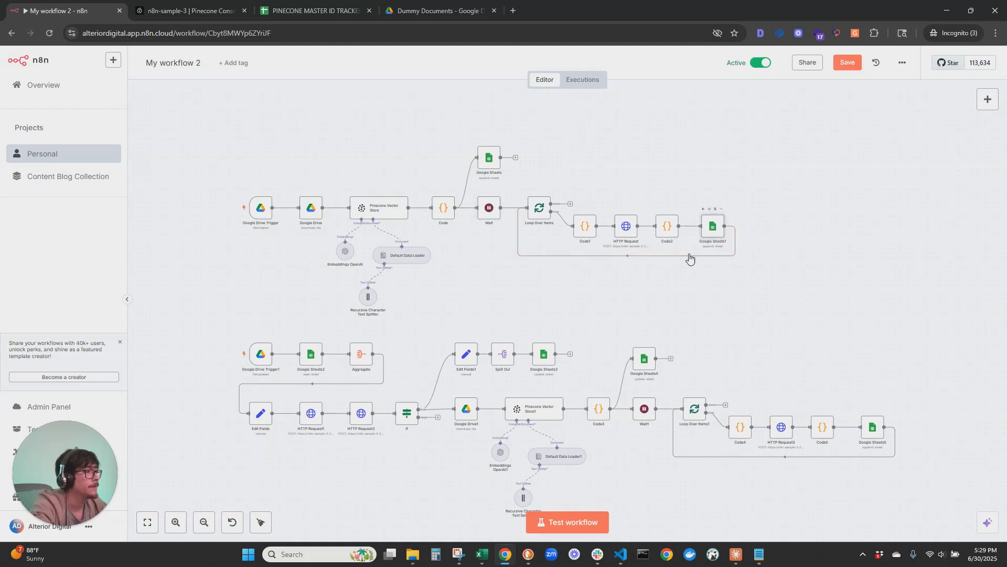
pyautogui.doubleClick(709, 226)
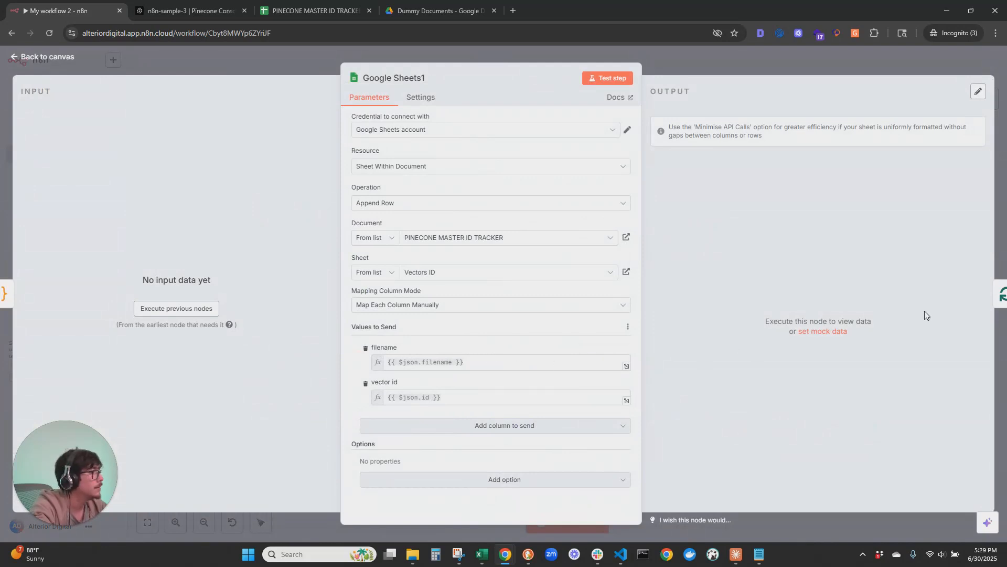
pyautogui.click(309, 9)
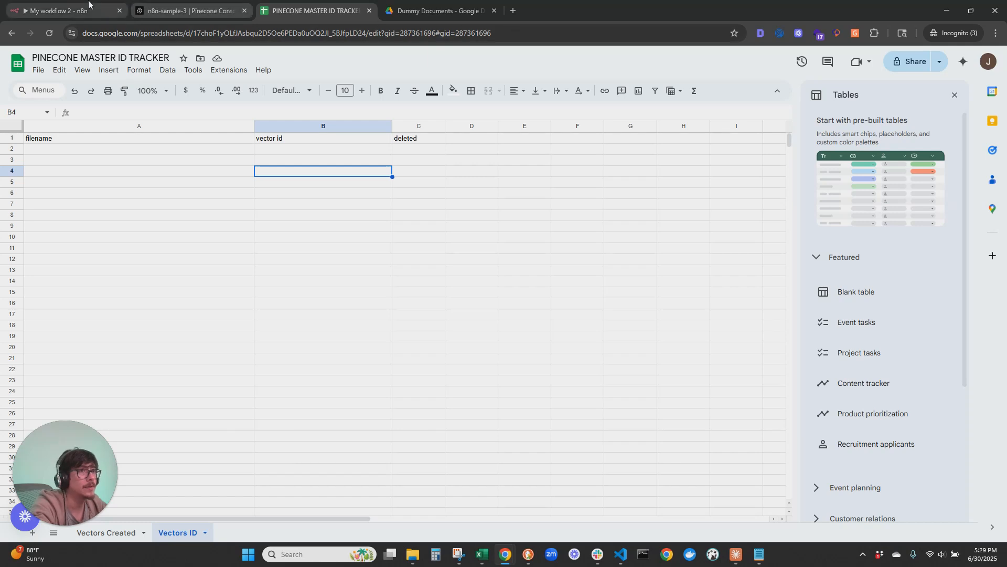
pyautogui.click(68, 11)
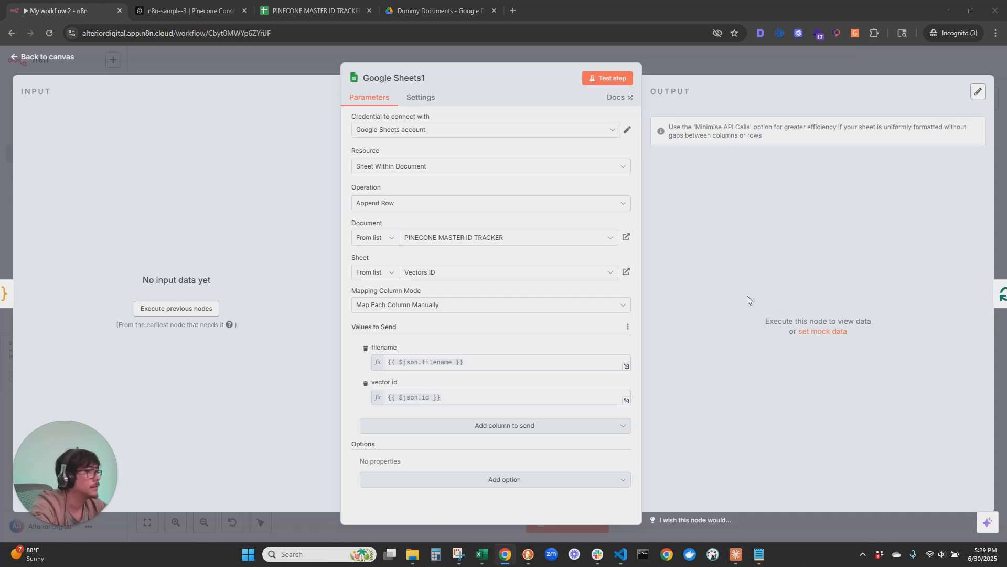
pyautogui.click(66, 56)
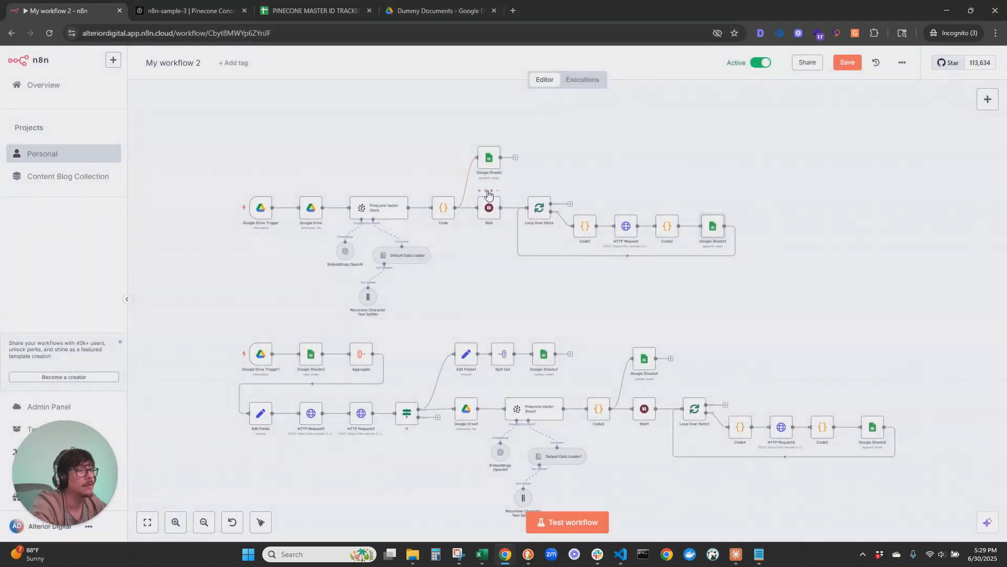
# Step: Open the 17:28:20 execution and examine the Wait node's settings and output data
pyautogui.click(582, 79)
pyautogui.click(182, 156)
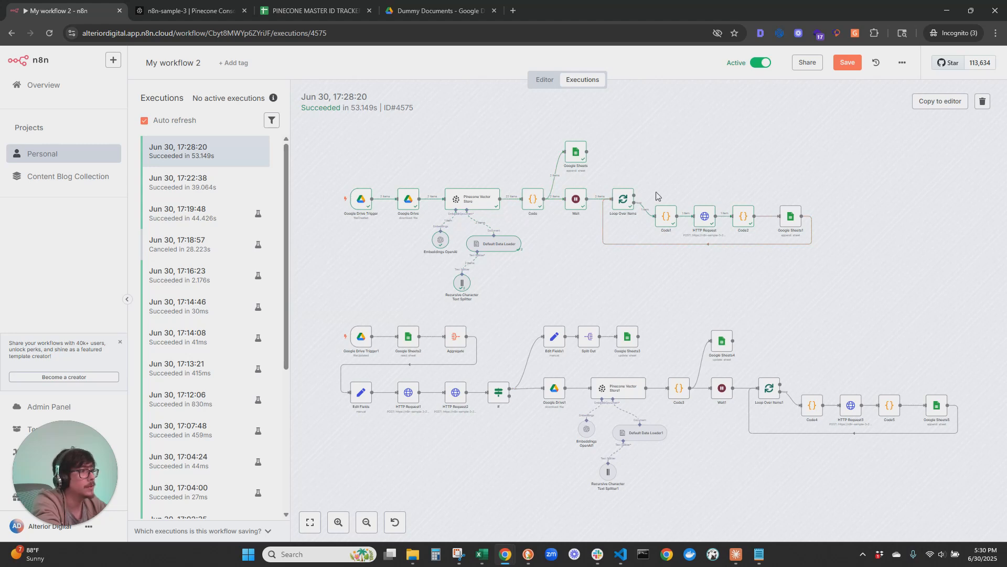
pyautogui.doubleClick(576, 199)
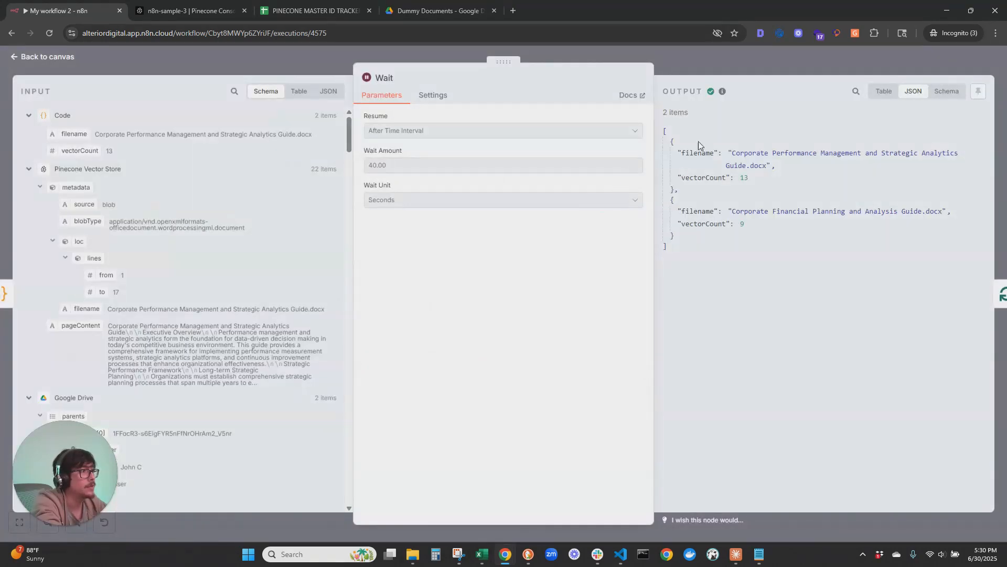
pyautogui.click(53, 62)
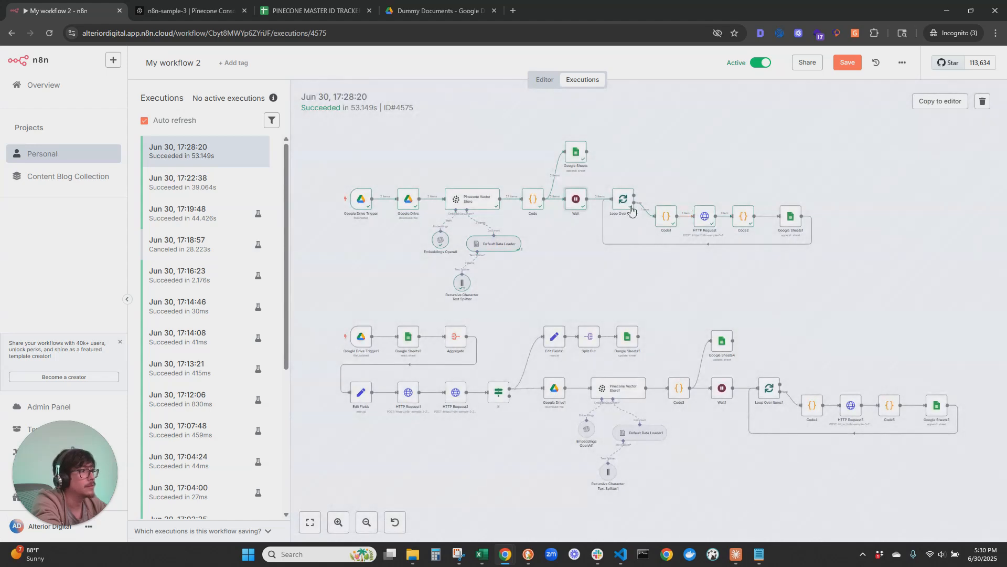
# Step: Examine the Code1 node's query output in the 17:28:20 execution, down to the topK value and filename filter
pyautogui.doubleClick(675, 219)
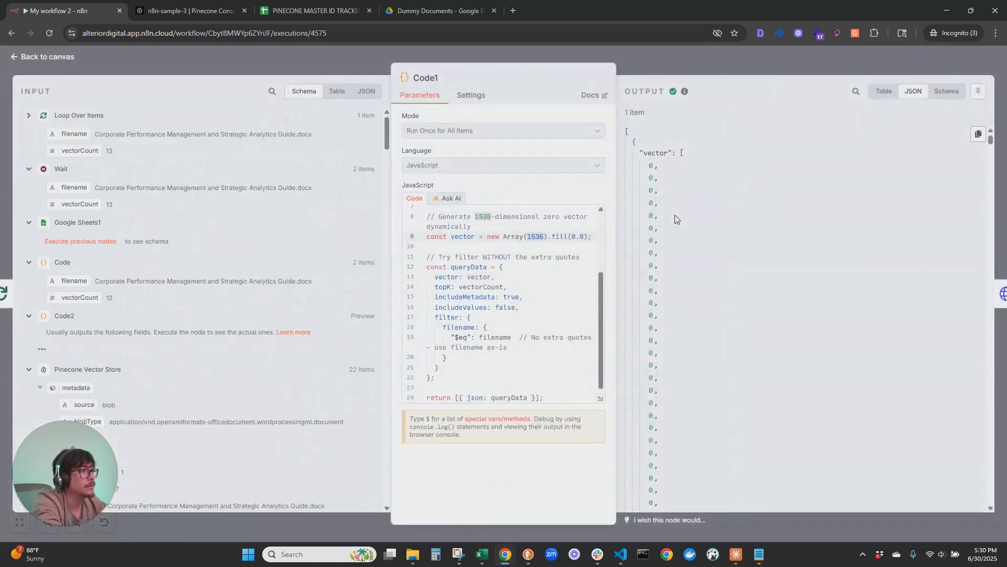
pyautogui.moveTo(992, 139); pyautogui.dragTo(977, 517)
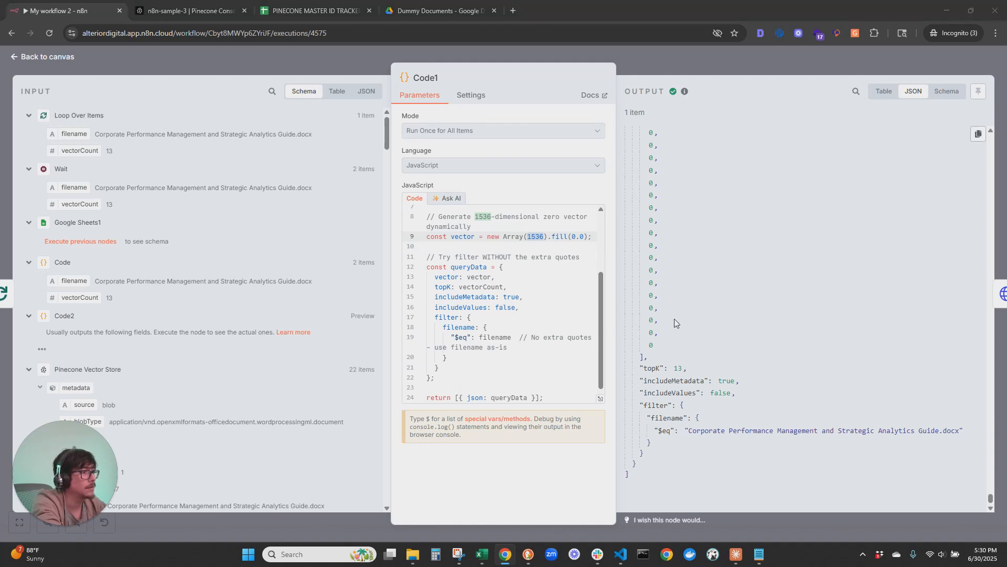
pyautogui.scroll(-1, 575, 327)
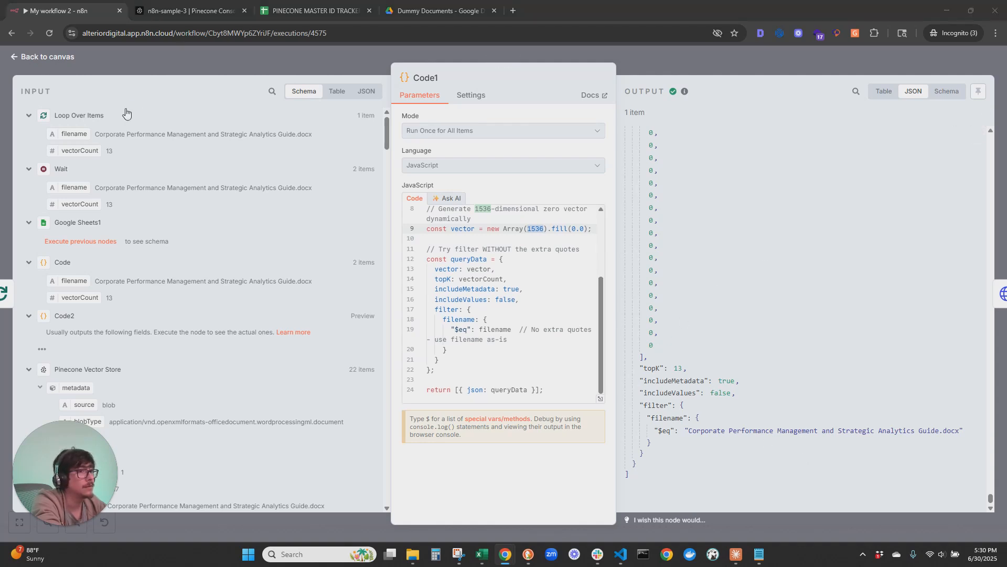
pyautogui.click(58, 58)
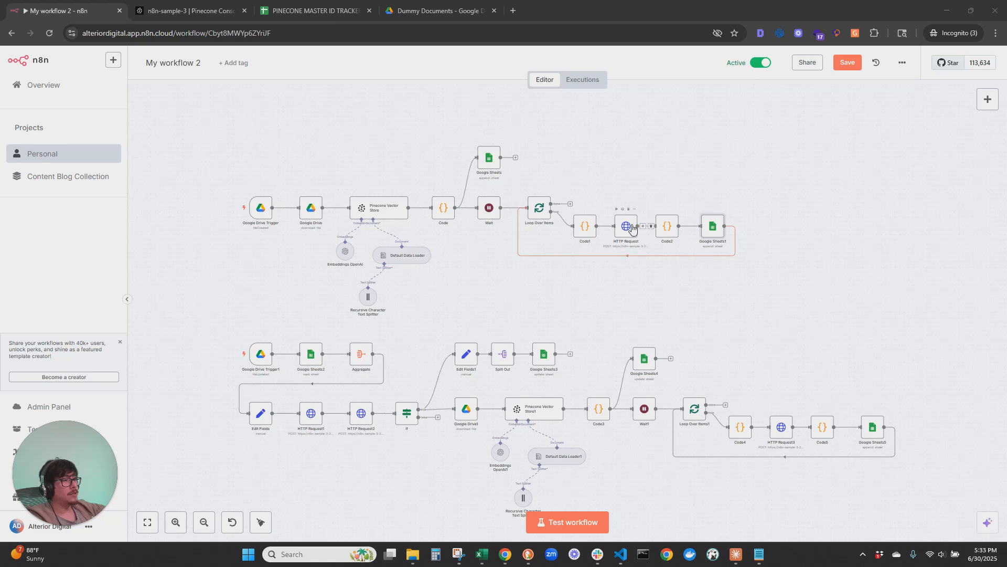
# Step: Duplicate the upper flow's HTTP Request node in the editor and place the copy in the free space below that flow
pyautogui.click(633, 227)
pyautogui.hotkey('ctrl', 'c')
pyautogui.hotkey('ctrl', 'v')
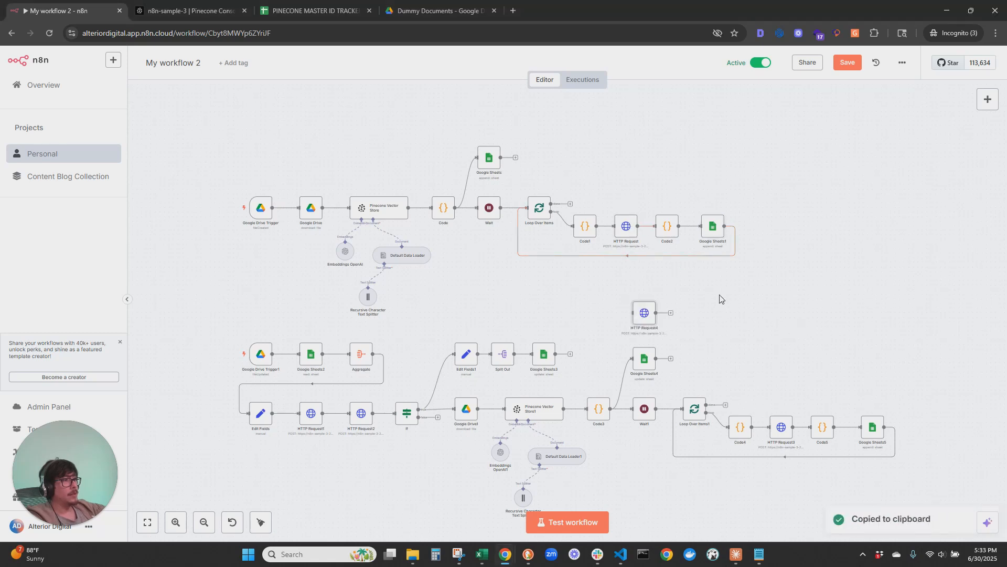
pyautogui.moveTo(644, 316); pyautogui.dragTo(630, 308)
pyautogui.click(709, 289)
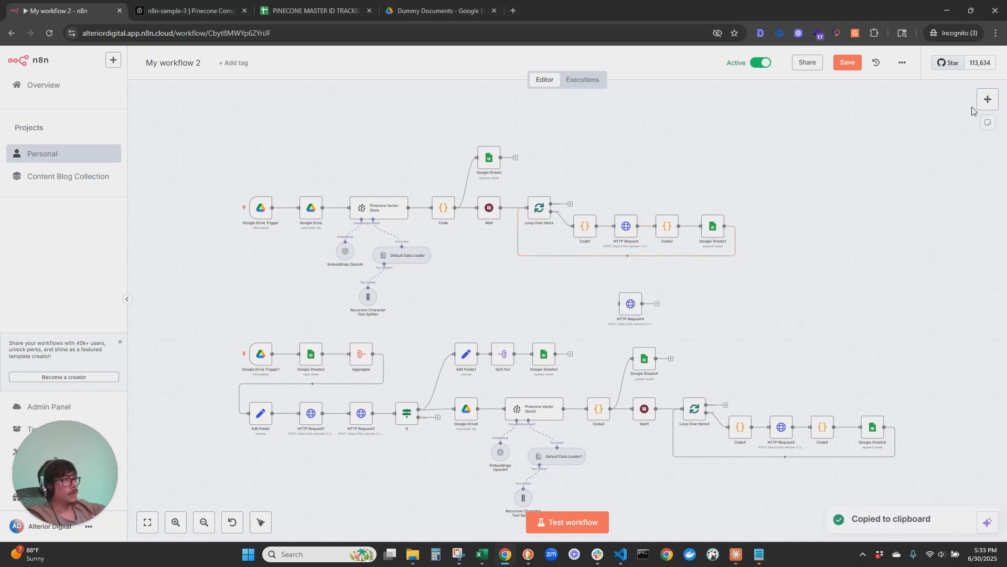
# Step: Add a Manual Trigger node and place it just before the copied HTTP Request node
pyautogui.click(988, 99)
pyautogui.write('se')
pyautogui.press('BackSpace')
pyautogui.press('BackSpace')
pyautogui.write('man')
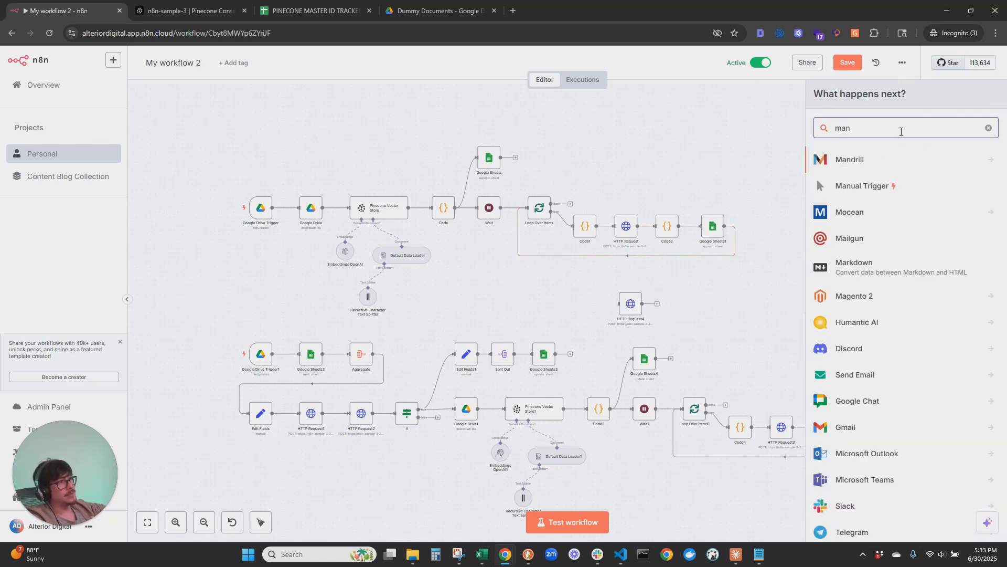
pyautogui.click(881, 188)
pyautogui.moveTo(738, 303); pyautogui.dragTo(579, 301)
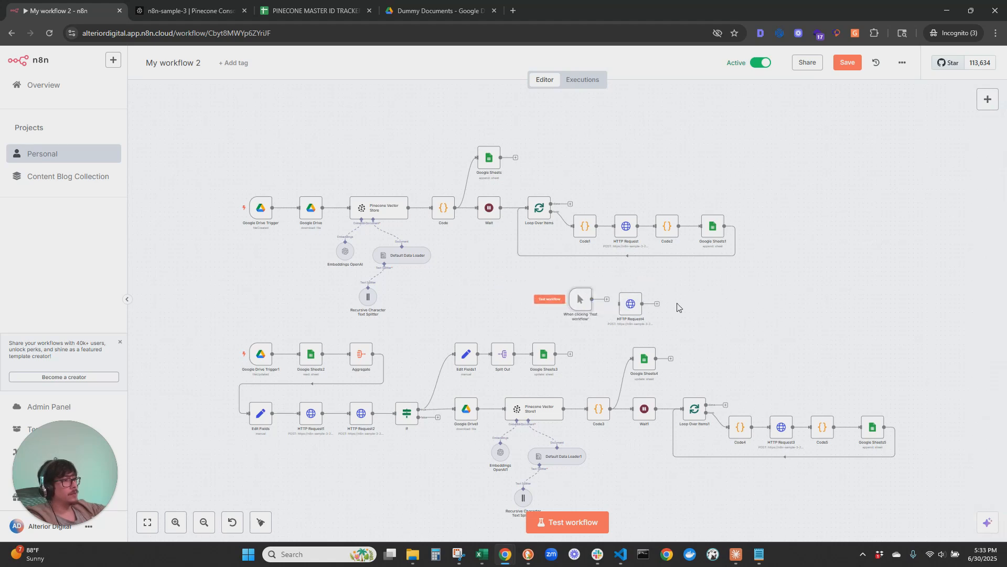
# Step: Connect the Manual Trigger's output to the copied HTTP Request node and align the two nodes
pyautogui.scroll(4, 676, 307)
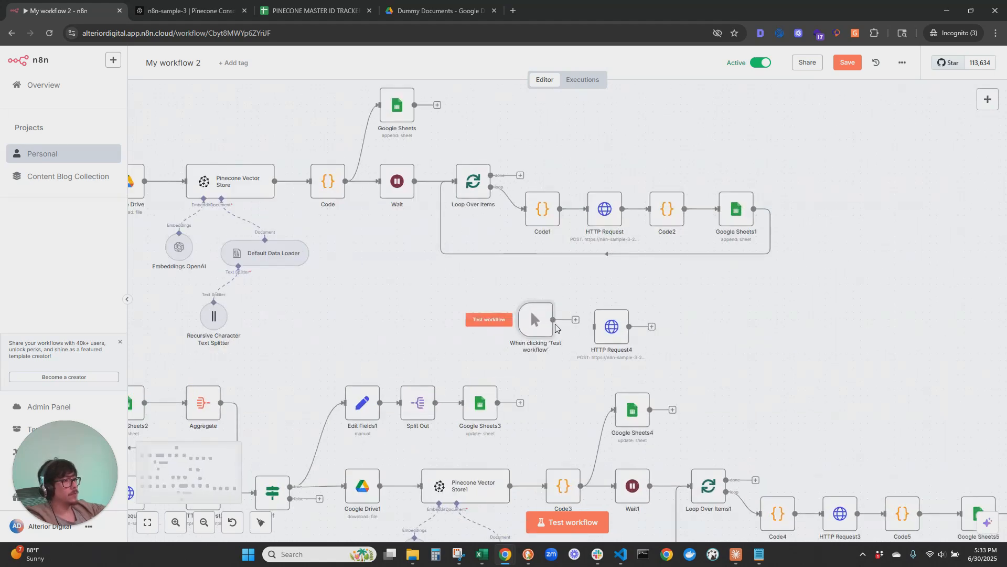
pyautogui.click(552, 319)
pyautogui.moveTo(553, 320); pyautogui.dragTo(615, 318)
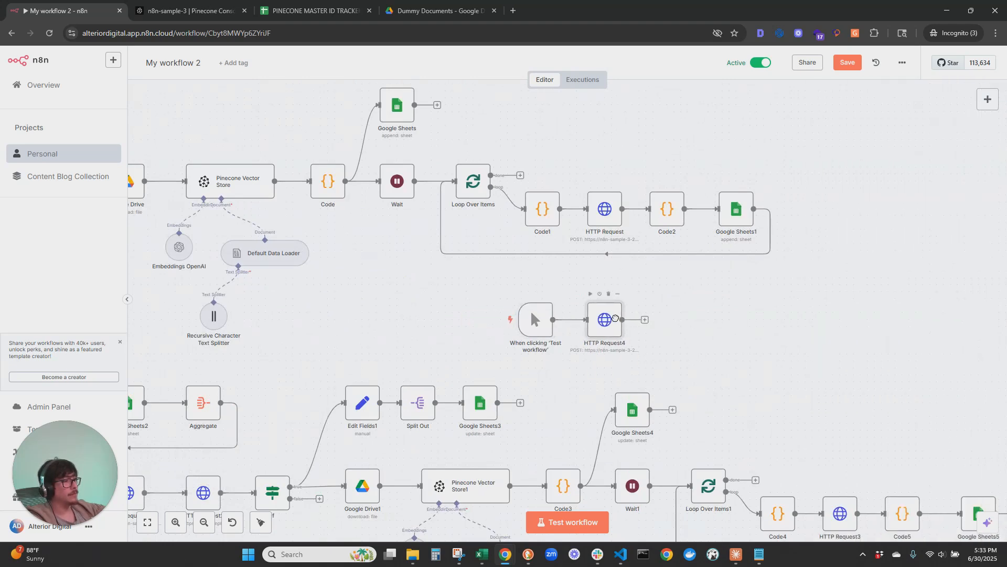
# Step: Run the manual test flow, then copy the Code1 node's JSON output from the 17:28:20 execution
pyautogui.click(503, 319)
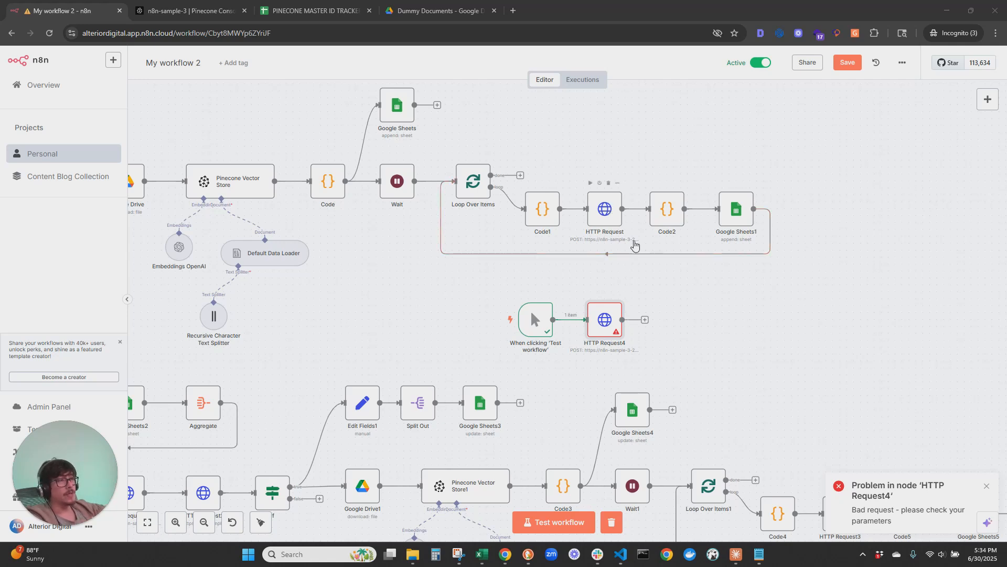
pyautogui.click(579, 84)
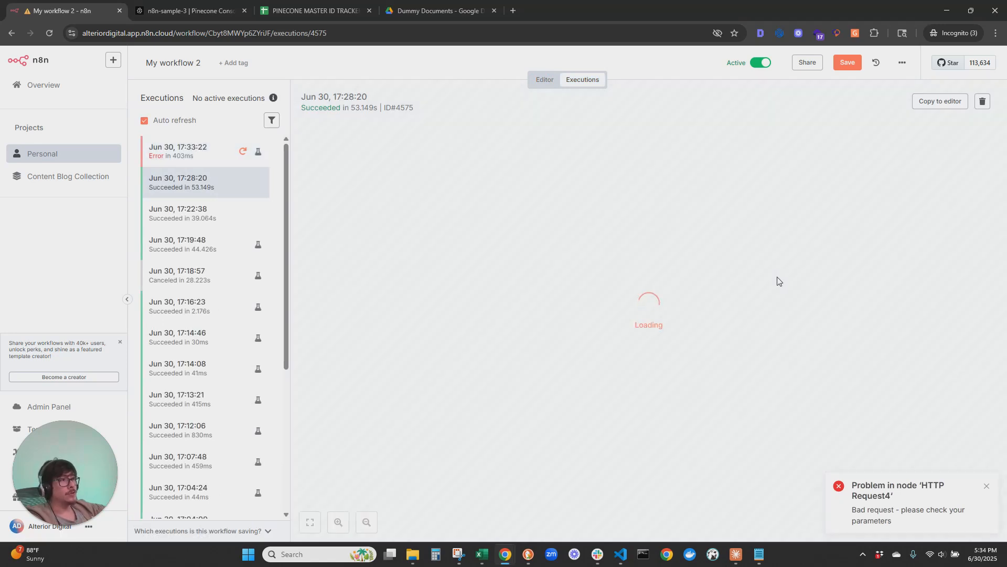
pyautogui.click(987, 483)
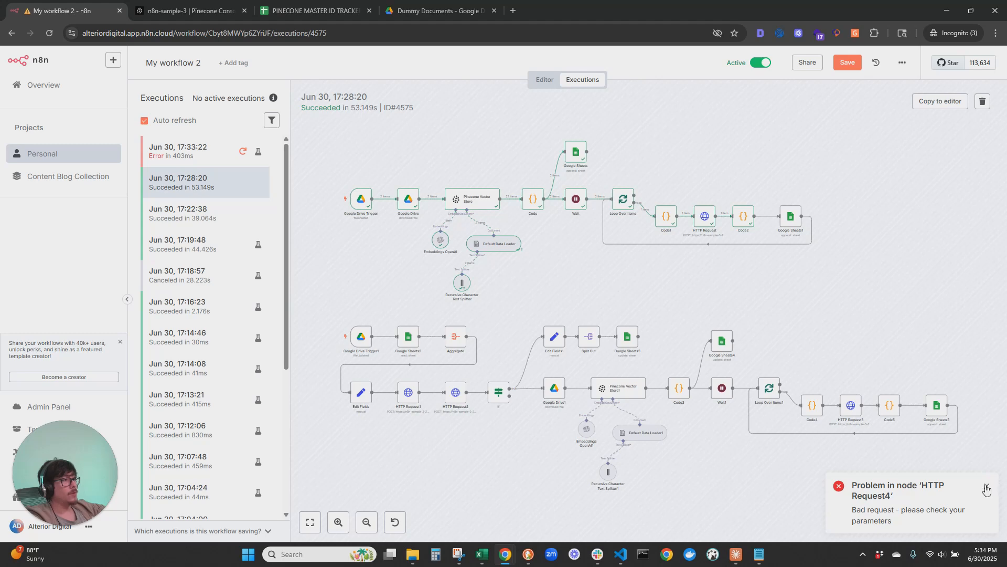
pyautogui.doubleClick(666, 218)
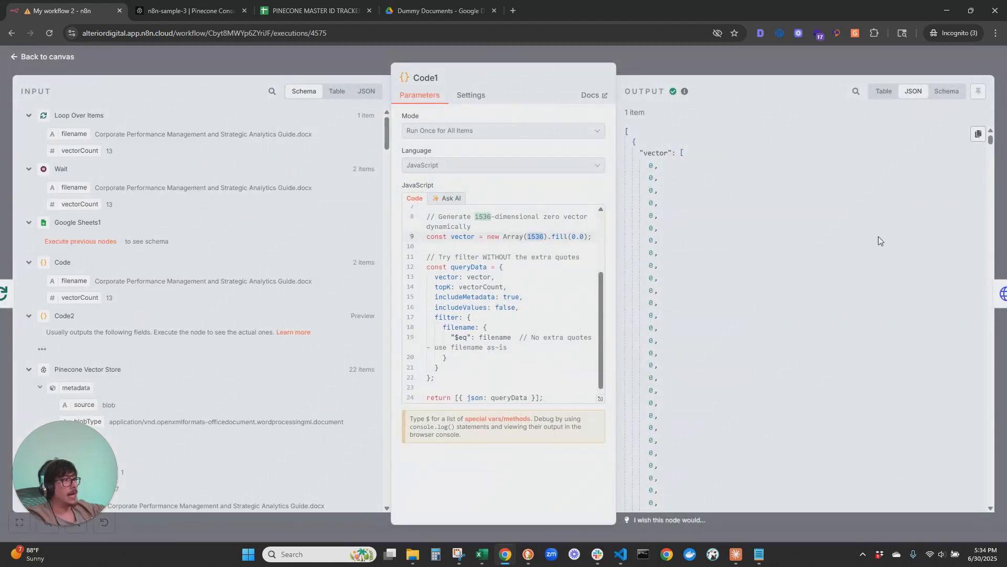
pyautogui.click(979, 135)
pyautogui.click(50, 57)
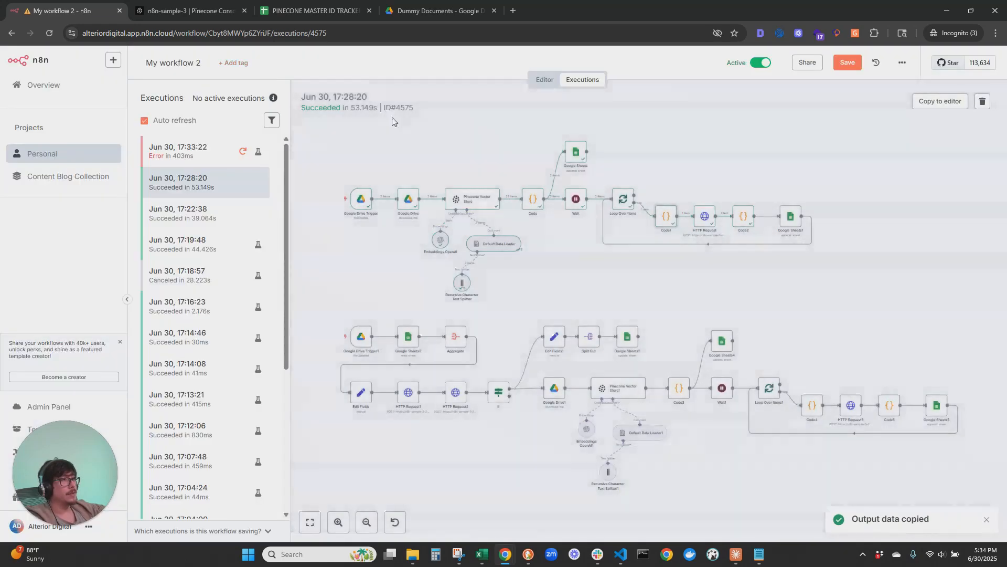
# Step: Replace the manual trigger's output in the editor with the copied Code1 JSON and save it as pinned data
pyautogui.click(544, 80)
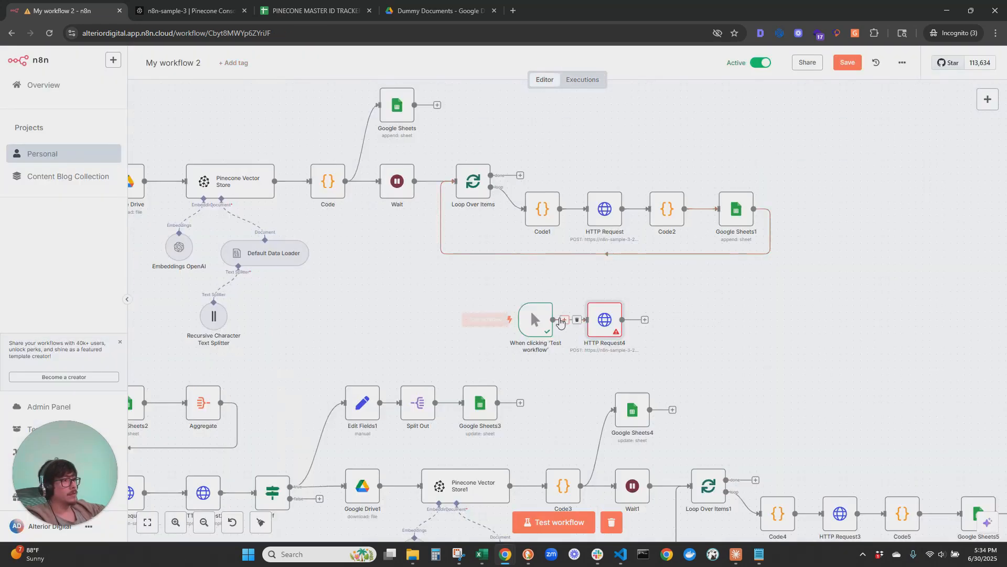
pyautogui.doubleClick(539, 314)
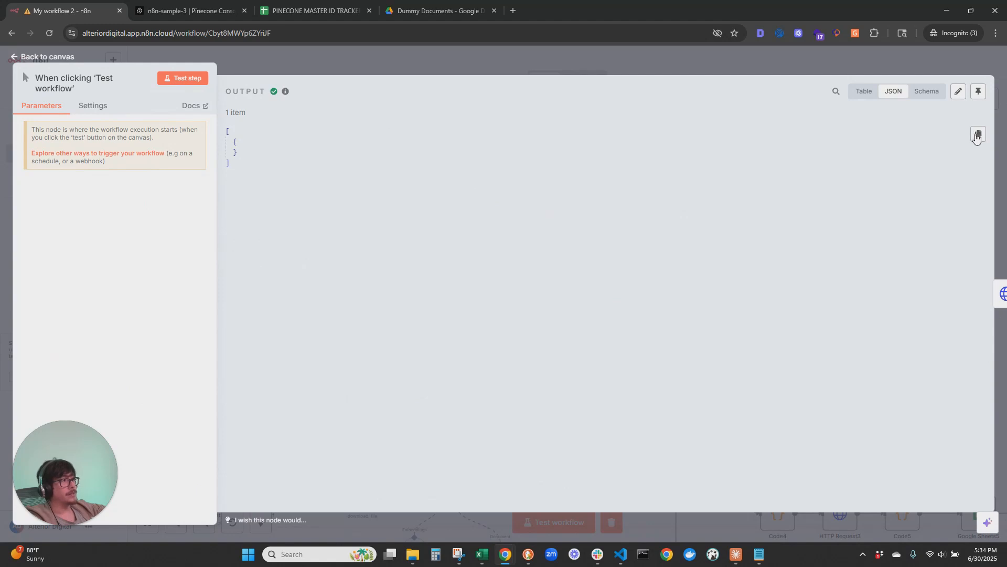
pyautogui.click(958, 91)
pyautogui.click(371, 127)
pyautogui.hotkey('ctrl', 'a')
pyautogui.hotkey('ctrl', 'v')
pyautogui.scroll(5, 460, 284)
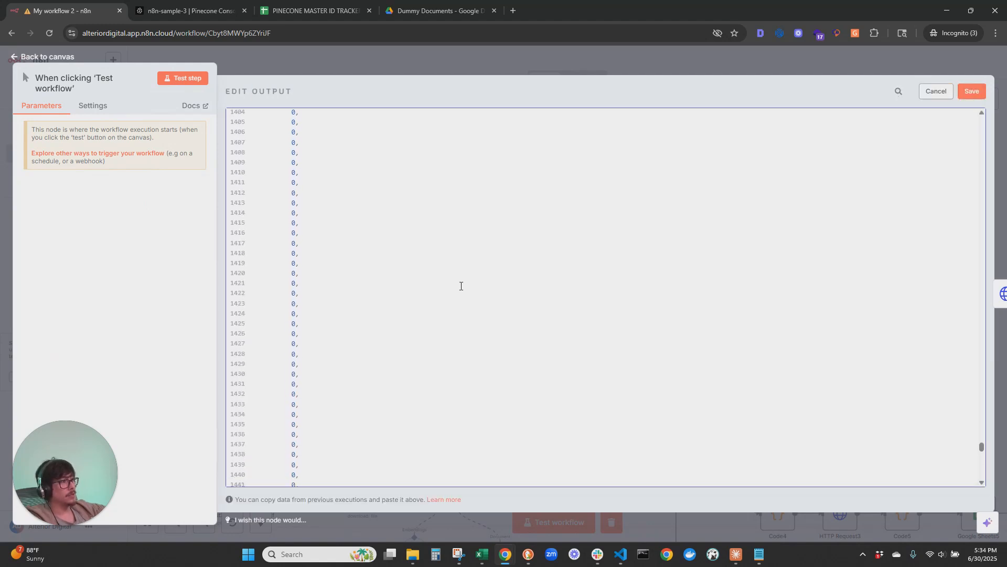
pyautogui.hotkey('ctrl', 'Home')
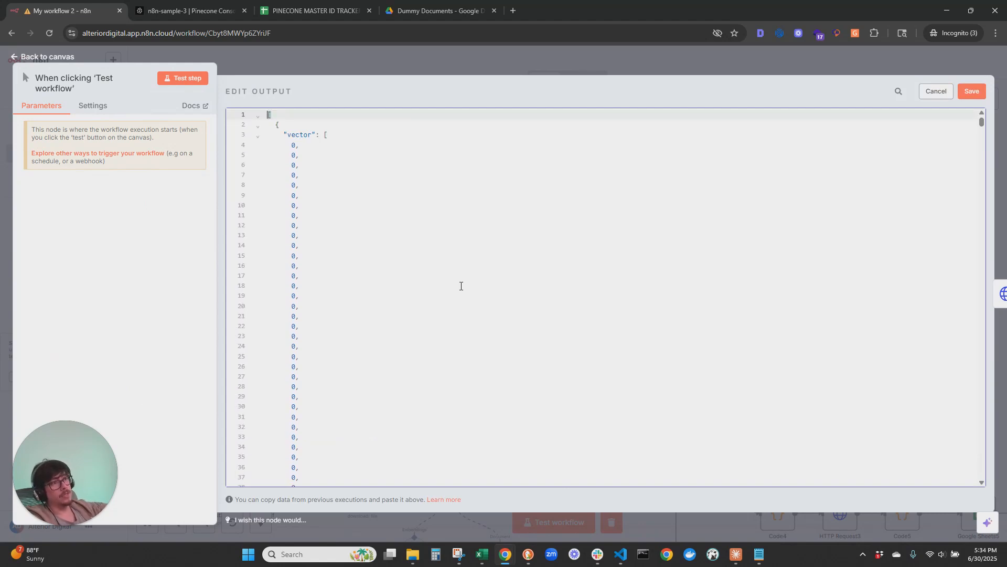
pyautogui.click(972, 92)
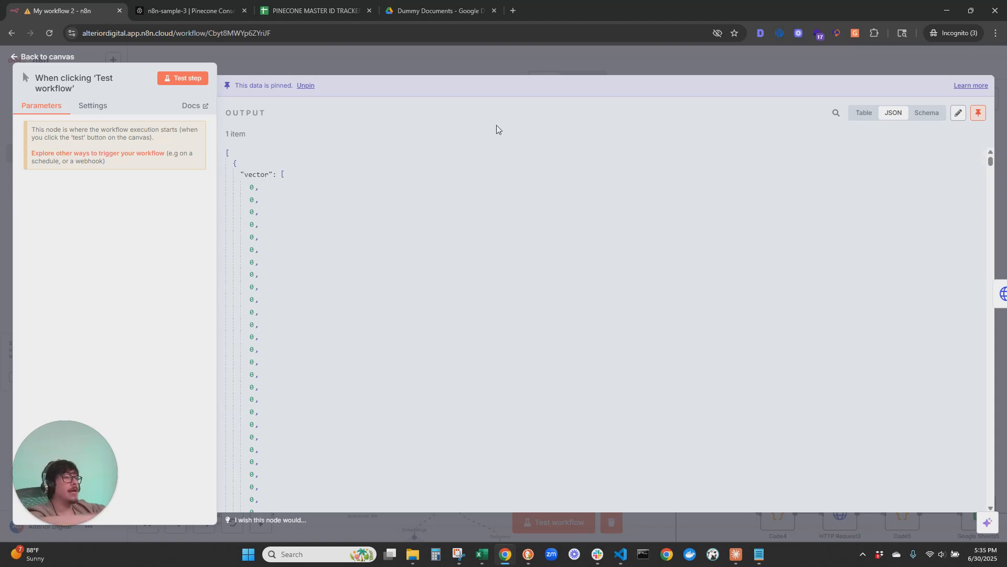
pyautogui.click(130, 66)
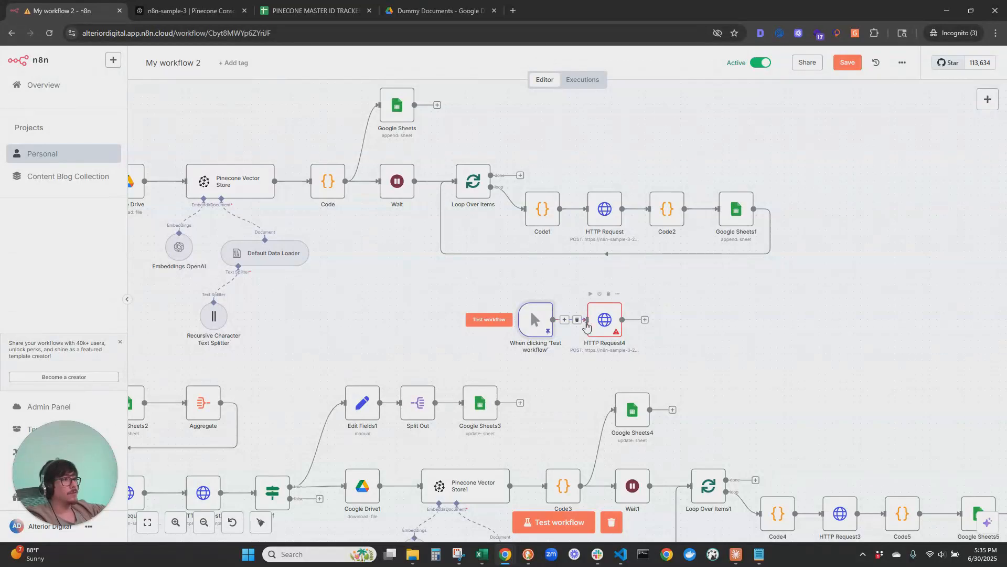
# Step: Check HTTP Request4's body parameters down to the filter, test the node and examine the matches it returns
pyautogui.doubleClick(611, 320)
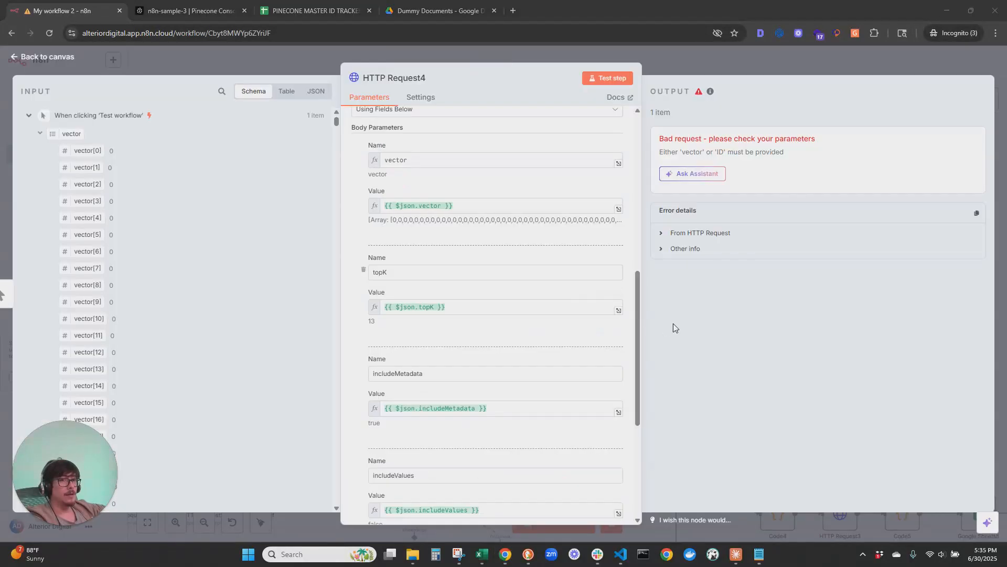
pyautogui.scroll(-2, 456, 241)
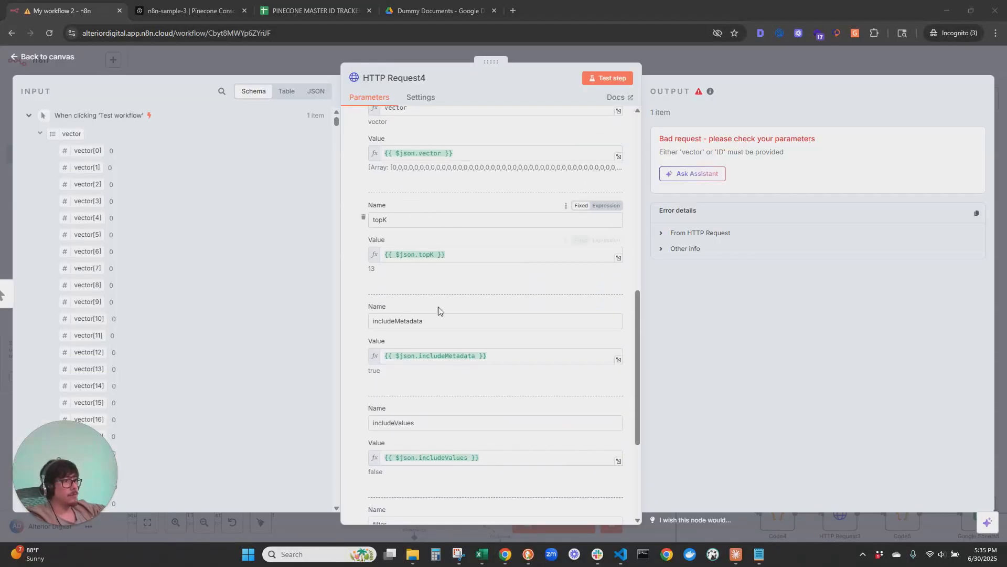
pyautogui.scroll(-1, 438, 308)
pyautogui.scroll(-2, 439, 305)
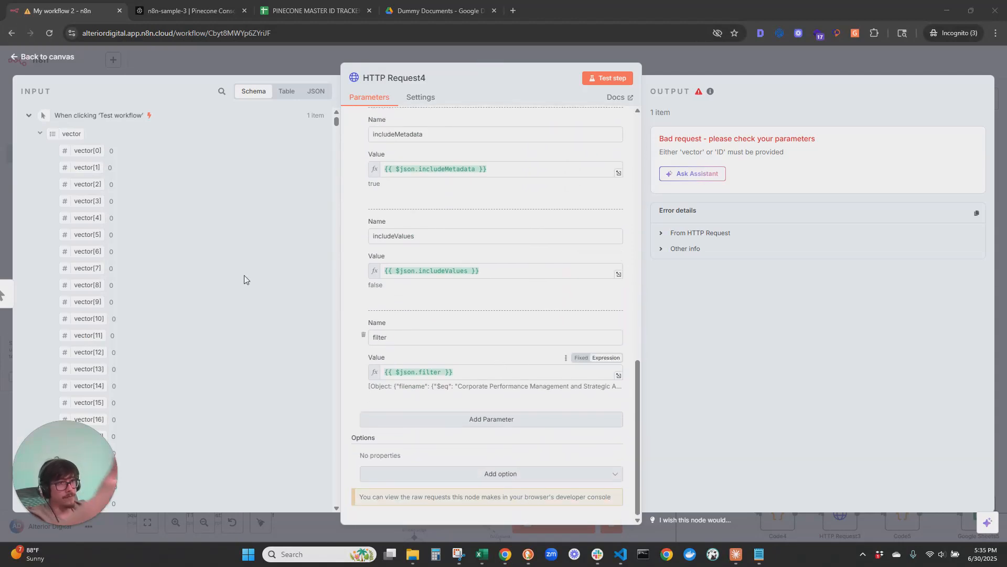
pyautogui.click(608, 78)
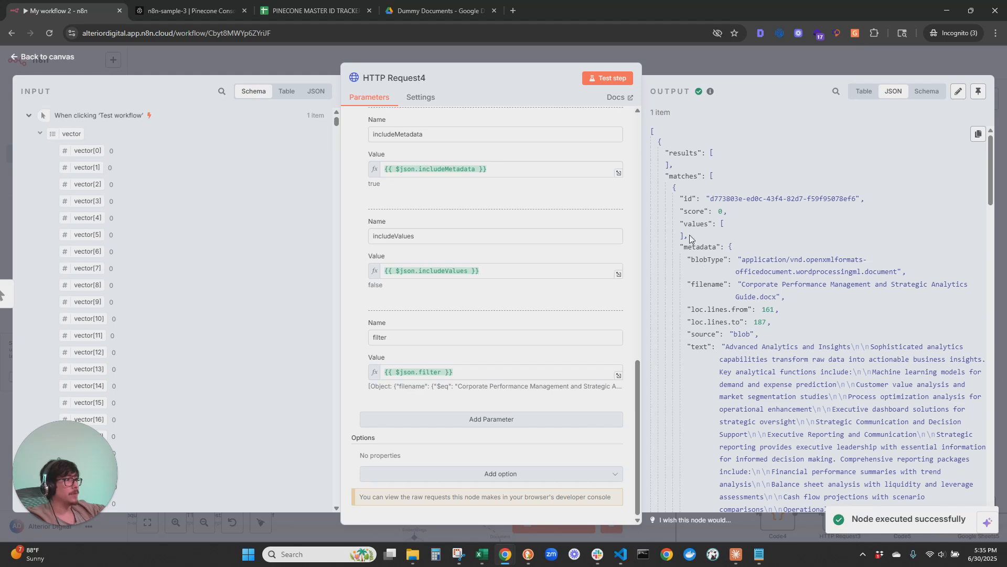
pyautogui.scroll(-4, 829, 431)
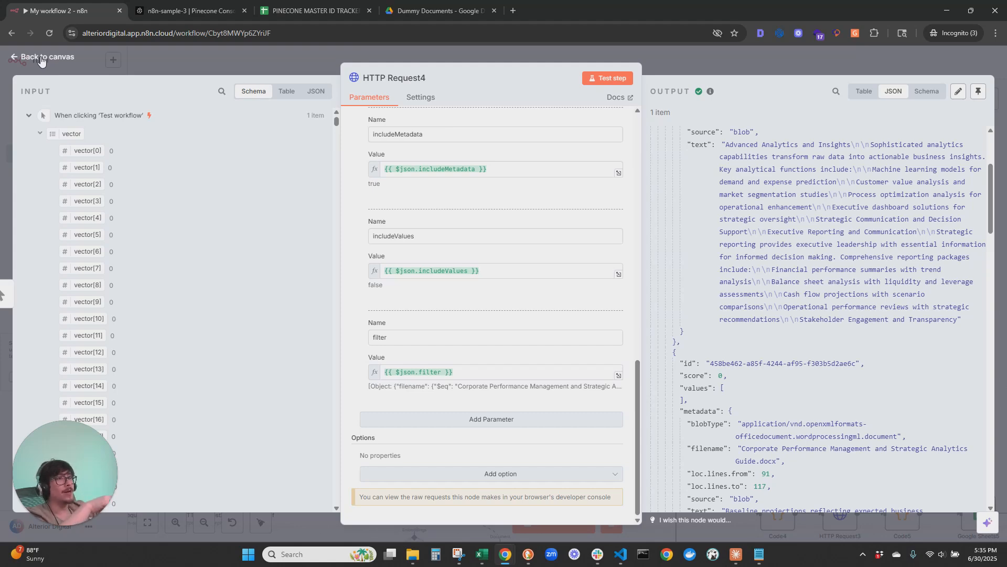
pyautogui.click(41, 61)
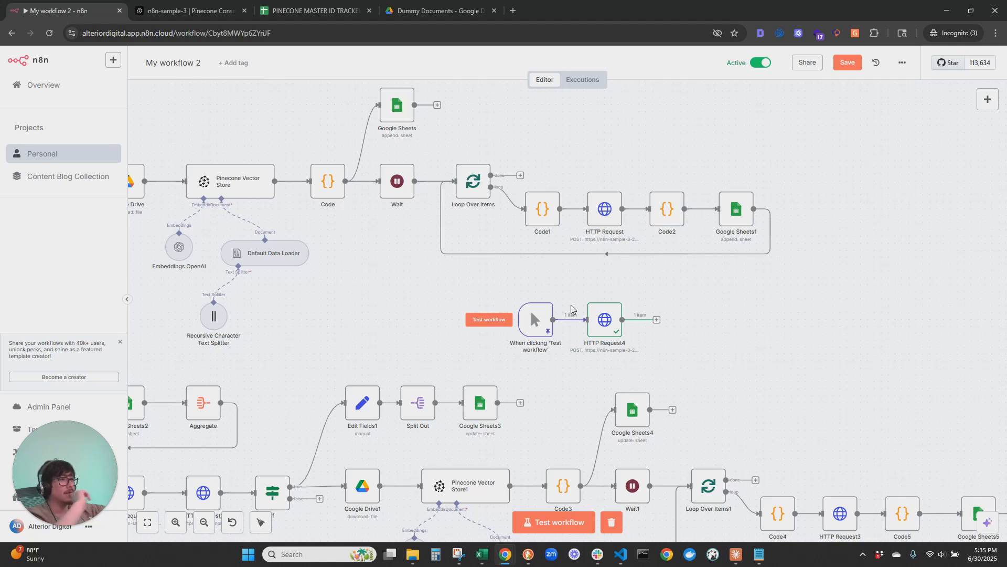
# Step: Delete the manual trigger and HTTP Request4 nodes, plus the Wait node between Code and Loop Over Items
pyautogui.moveTo(455, 287); pyautogui.dragTo(839, 375)
pyautogui.press('Delete')
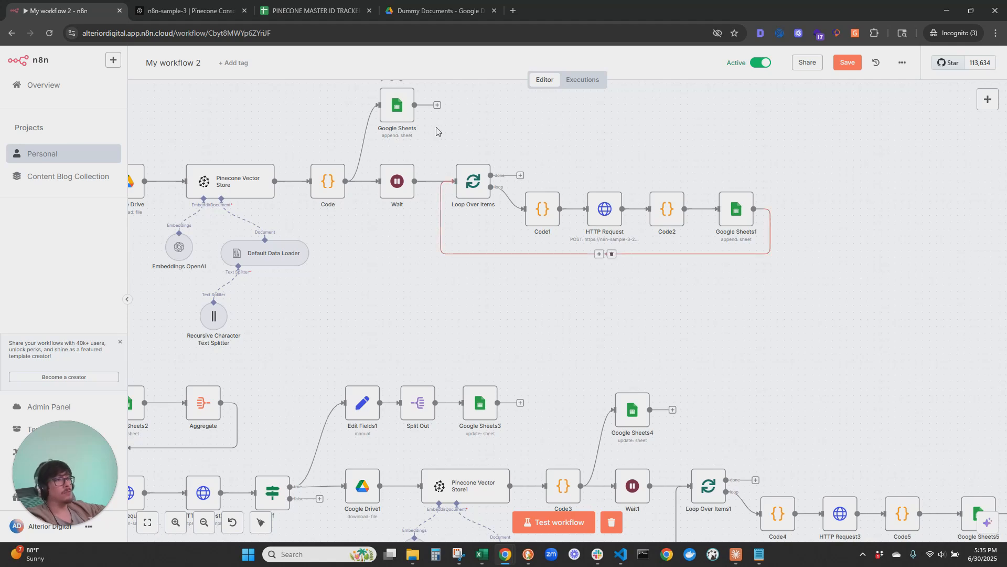
pyautogui.click(401, 156)
# Step: Move the upper flow's Loop Over Items node and its whole loop chain closer to the Code node
pyautogui.moveTo(427, 153); pyautogui.dragTo(779, 264)
pyautogui.moveTo(468, 183); pyautogui.dragTo(392, 183)
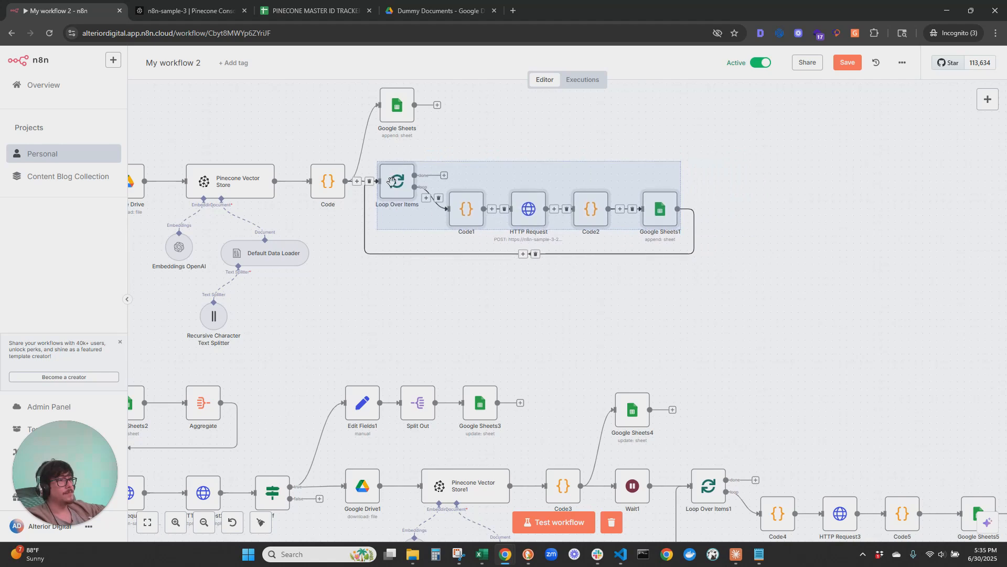
pyautogui.click(493, 319)
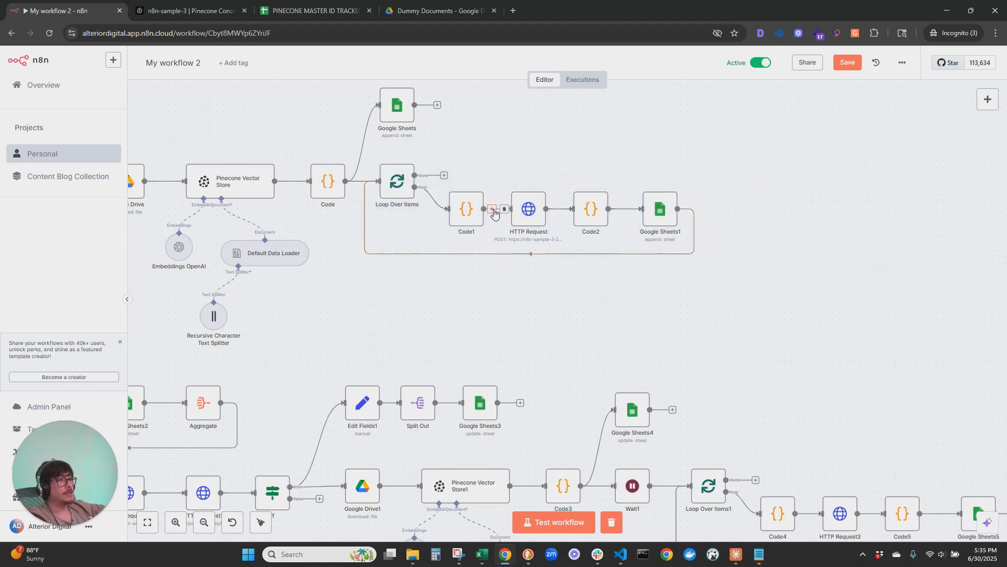
# Step: Insert a Wait node between Code1 and HTTP Request and set its wait amount to 25 seconds
pyautogui.click(492, 210)
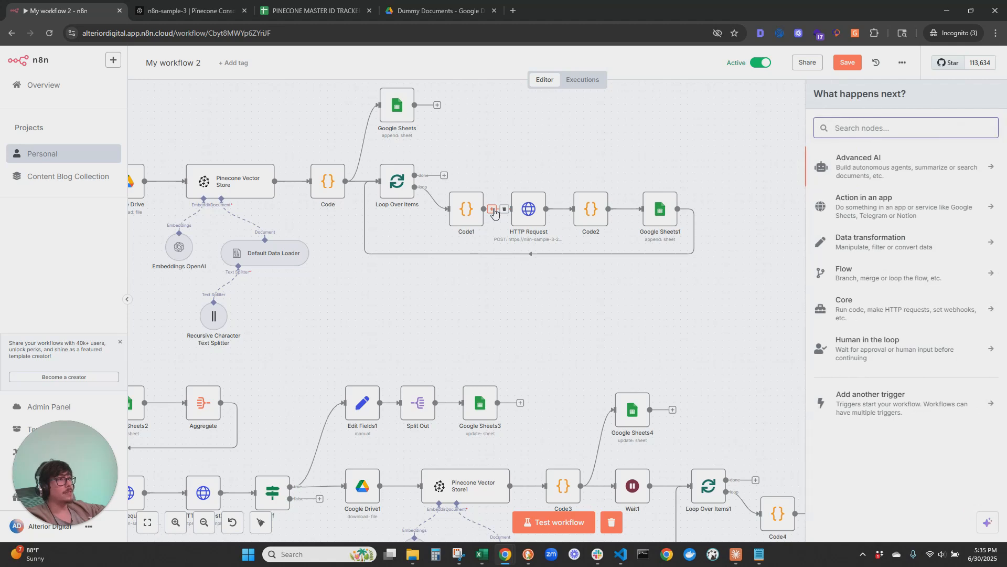
pyautogui.write('wai')
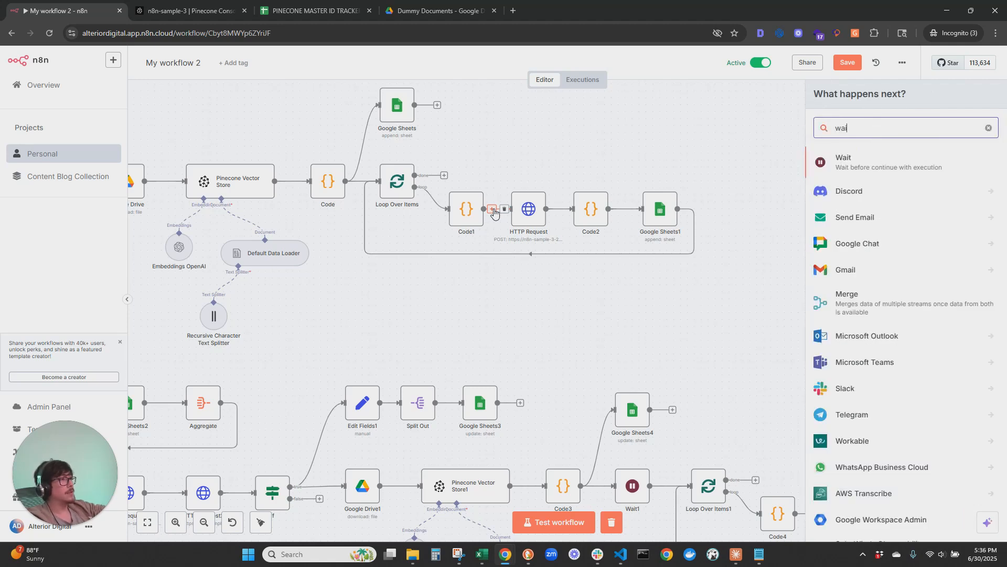
pyautogui.click(840, 159)
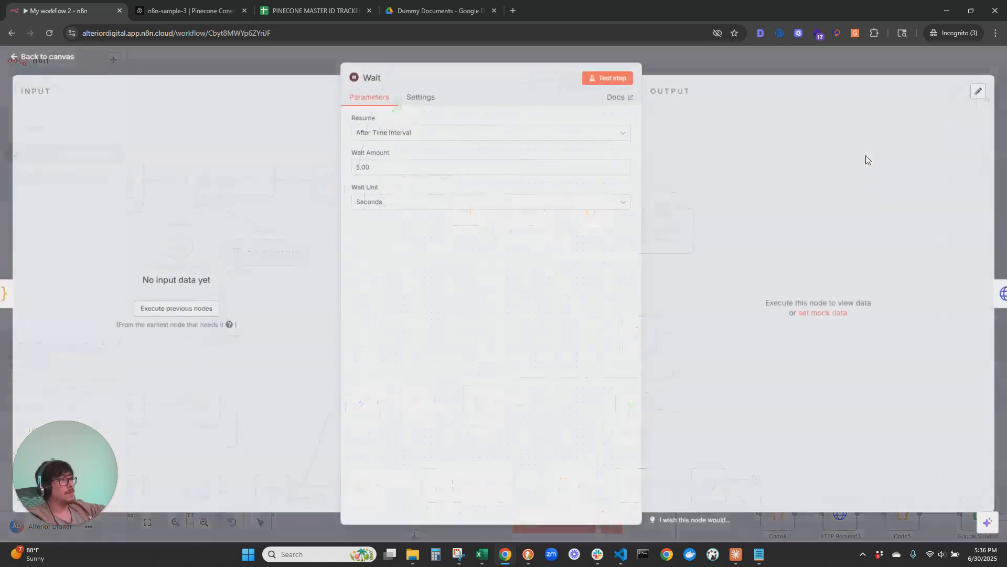
pyautogui.moveTo(496, 170); pyautogui.dragTo(348, 168)
pyautogui.write('25')
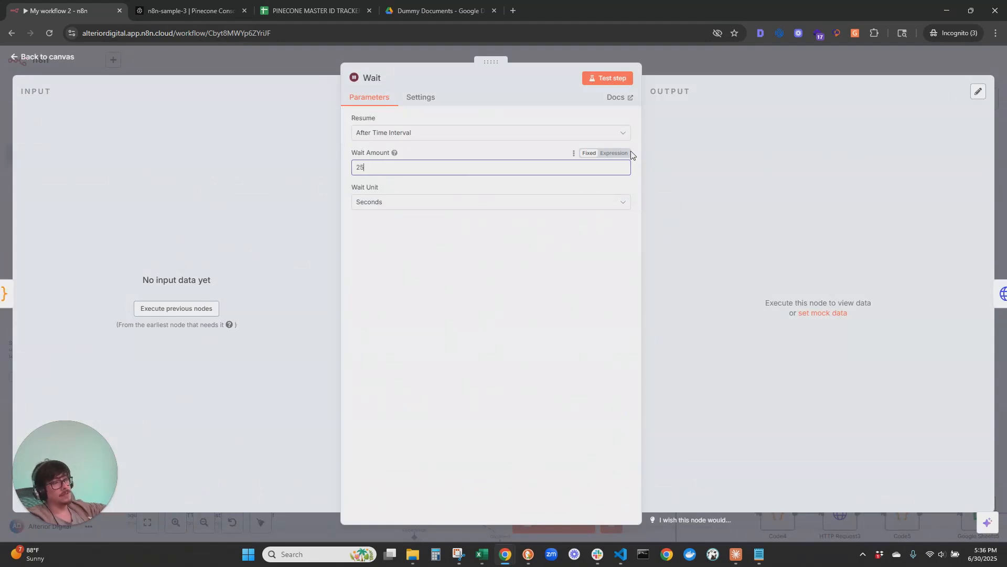
pyautogui.click(42, 57)
# Step: Arrange the Wait, HTTP Request, Code2 and Google Sheets1 nodes in one evenly spaced row after Code1
pyautogui.moveTo(636, 331); pyautogui.dragTo(492, 254)
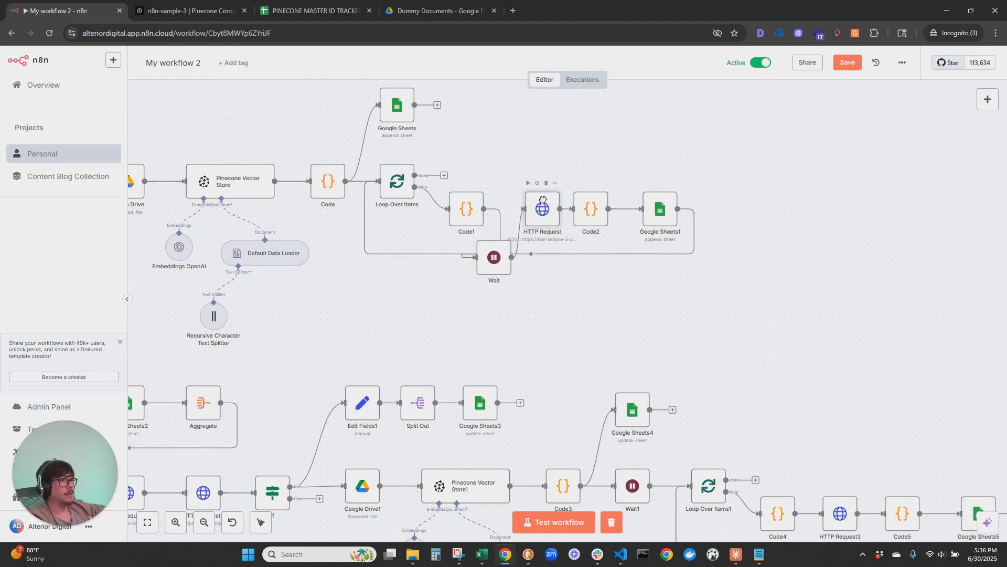
pyautogui.moveTo(525, 165); pyautogui.dragTo(706, 230)
pyautogui.click(528, 165)
pyautogui.moveTo(493, 181); pyautogui.dragTo(696, 257)
pyautogui.moveTo(528, 209); pyautogui.dragTo(618, 208)
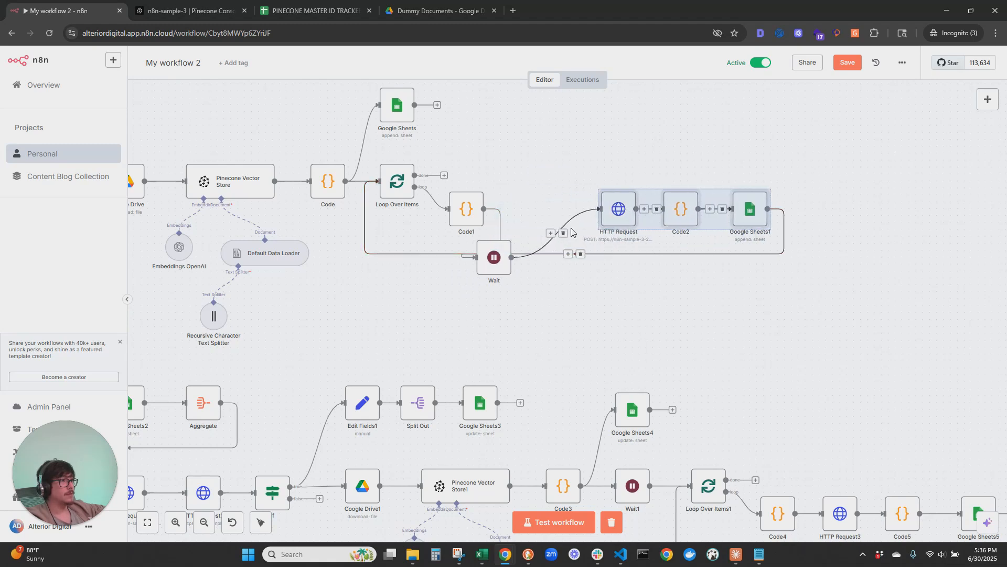
pyautogui.moveTo(502, 258); pyautogui.dragTo(533, 211)
pyautogui.moveTo(604, 206); pyautogui.dragTo(577, 206)
pyautogui.moveTo(679, 205); pyautogui.dragTo(651, 206)
pyautogui.moveTo(748, 205); pyautogui.dragTo(713, 204)
pyautogui.click(642, 214)
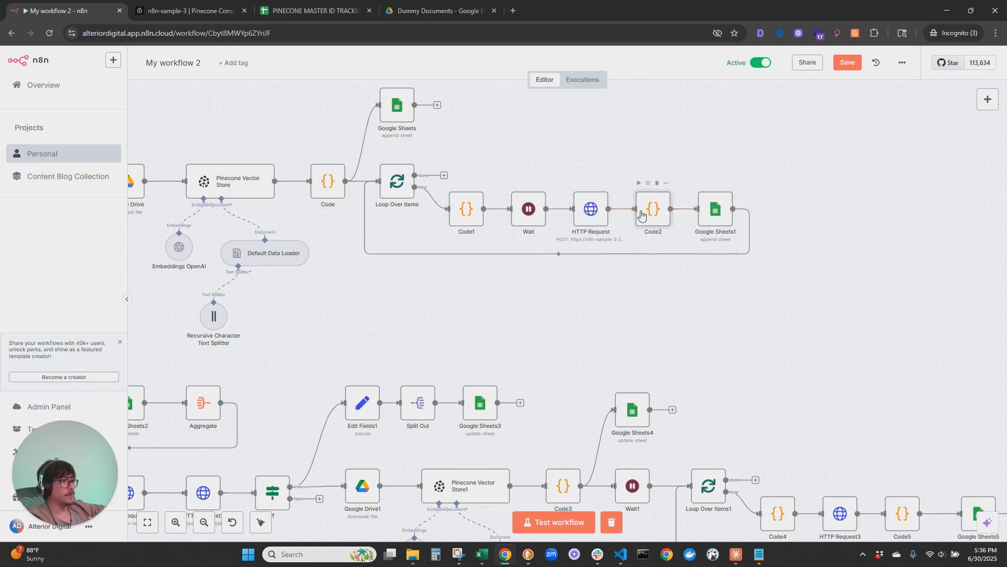
pyautogui.keyDown('ctrl'); pyautogui.scroll(-1, 542, 317); pyautogui.keyUp('ctrl')
pyautogui.moveTo(461, 326); pyautogui.dragTo(658, 316)
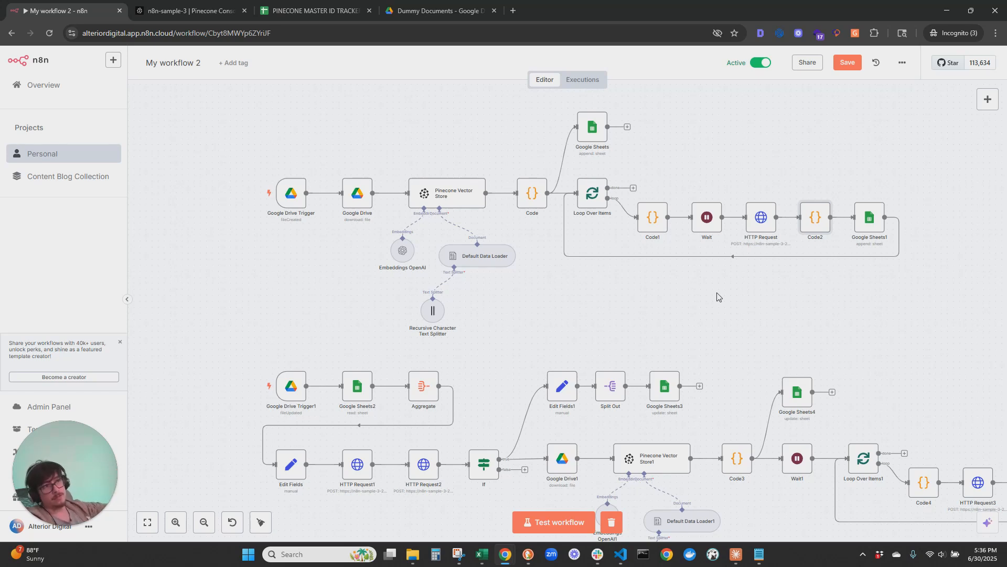
# Step: Switch to Google Drive and remove both Word documents from the Dummy Documents folder
pyautogui.click(439, 11)
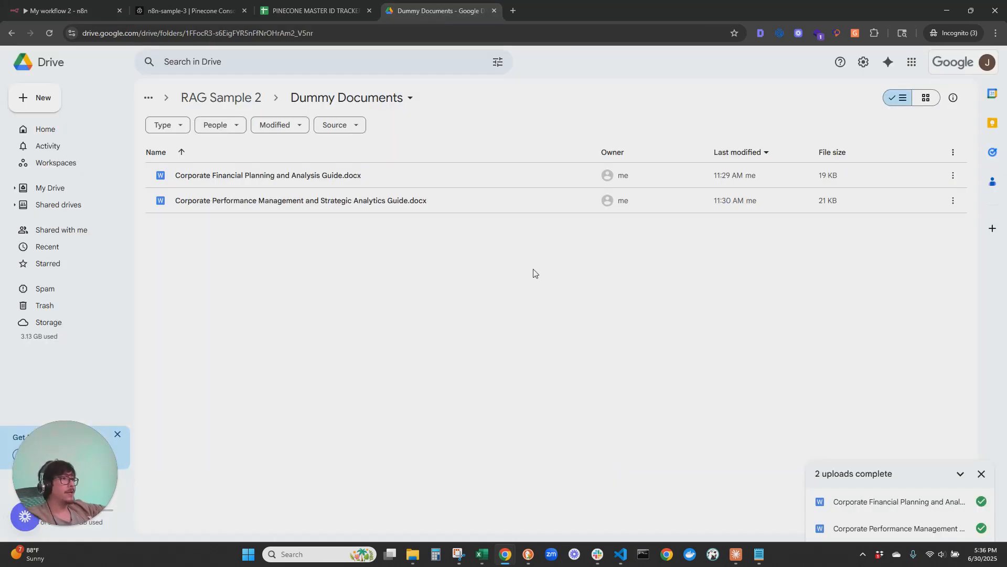
pyautogui.hotkey('ctrl', 'a')
pyautogui.press('Delete')
pyautogui.click(540, 322)
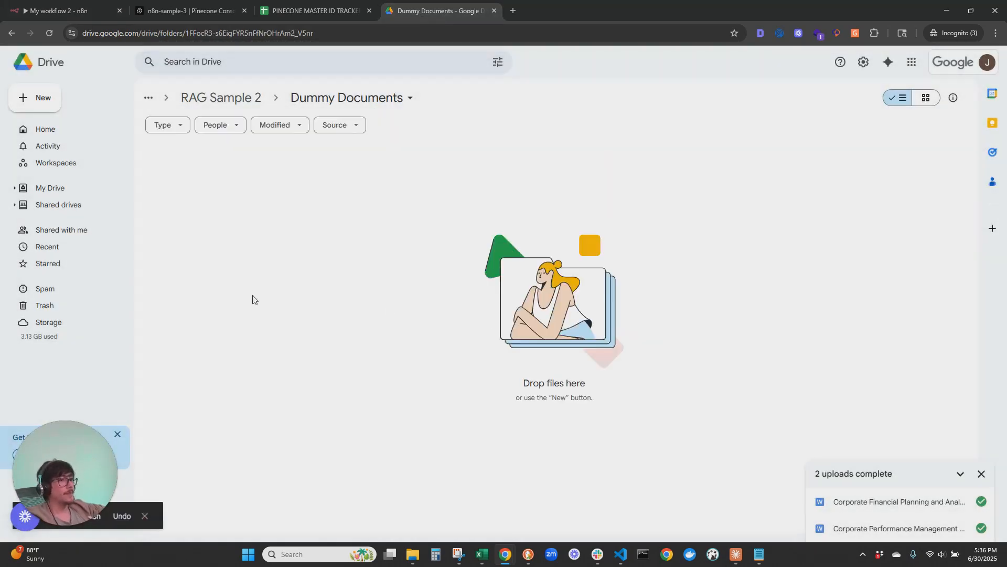
# Step: Empty the Drive trash permanently and dismiss the completed uploads notice
pyautogui.click(65, 306)
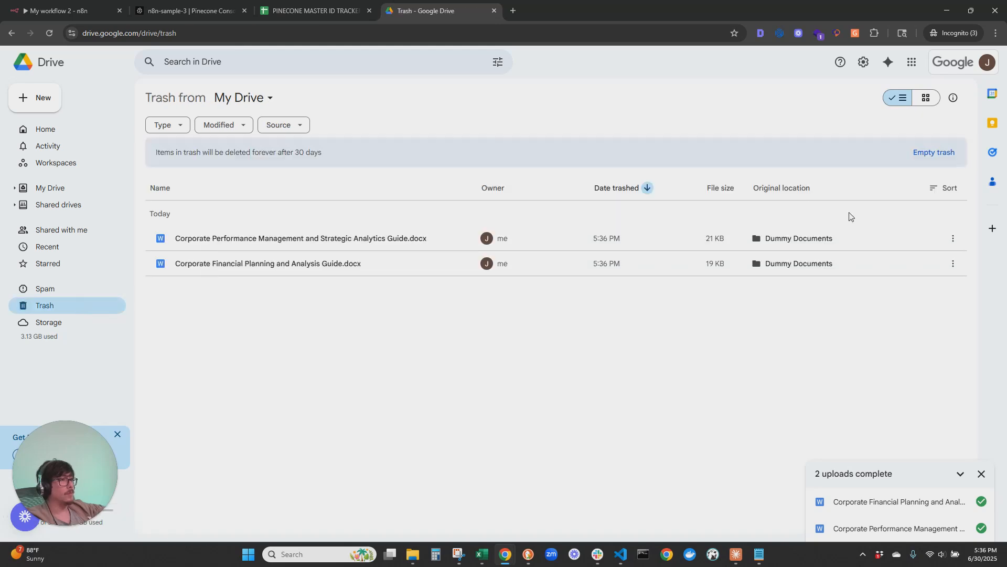
pyautogui.hotkey('ctrl', 'a')
pyautogui.click(927, 153)
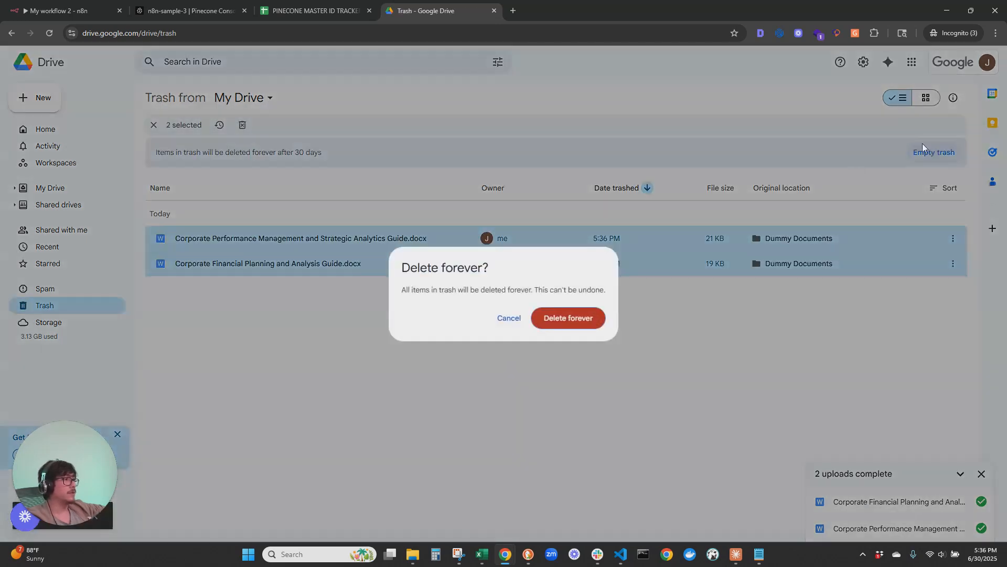
pyautogui.click(580, 320)
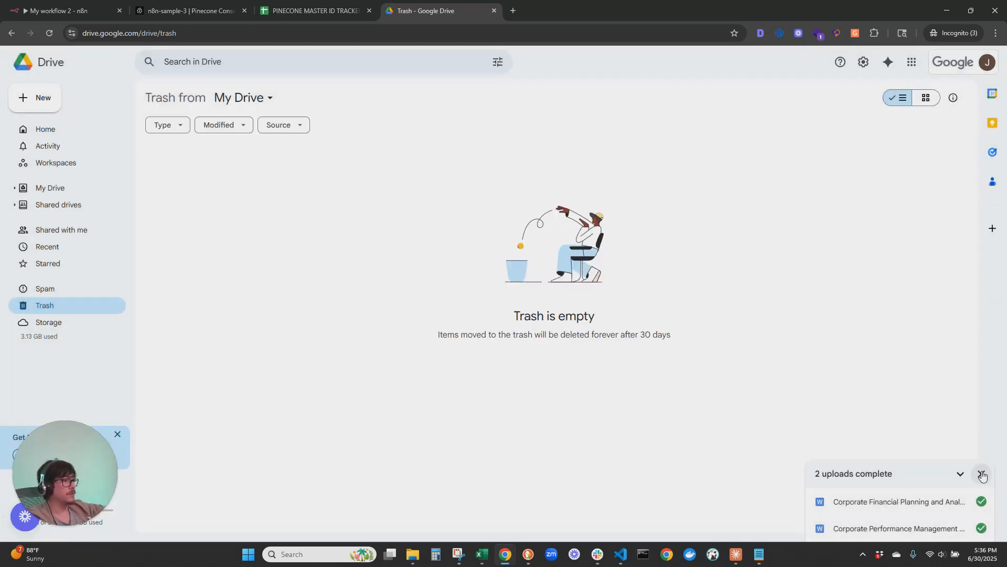
pyautogui.click(981, 474)
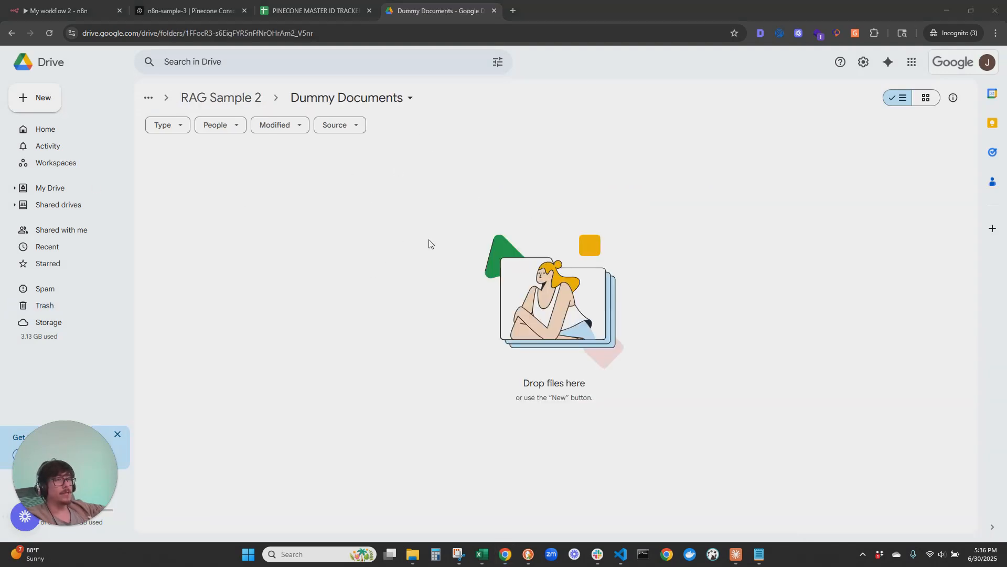
# Step: Switch back to the n8n workflow and save it
pyautogui.click(35, 8)
pyautogui.click(847, 63)
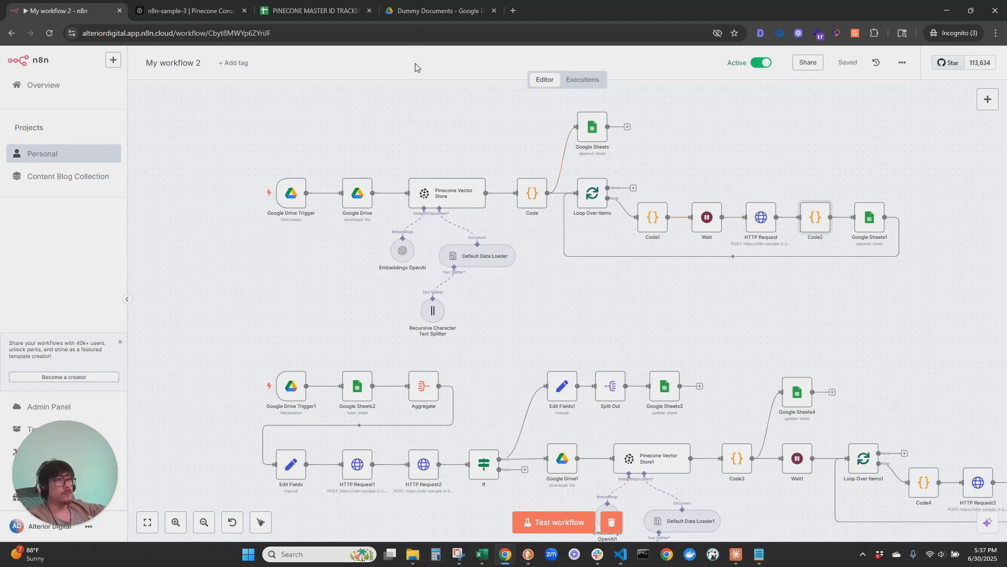
# Step: Switch to Google Drive and upload the two Corporate guide Word documents into the empty Dummy Documents folder
pyautogui.click(420, 8)
pyautogui.moveTo(400, 313); pyautogui.dragTo(442, 315)
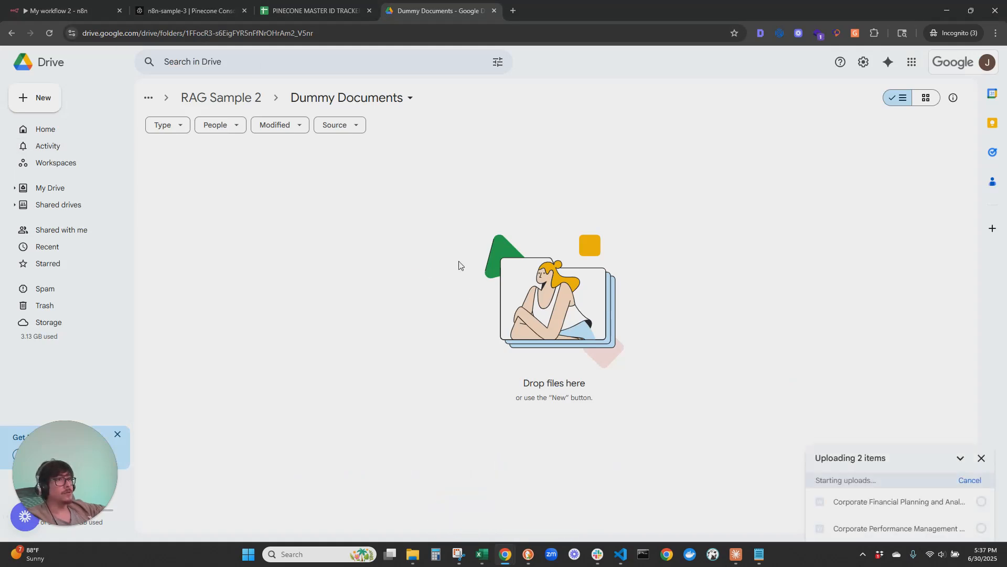
pyautogui.click(80, 9)
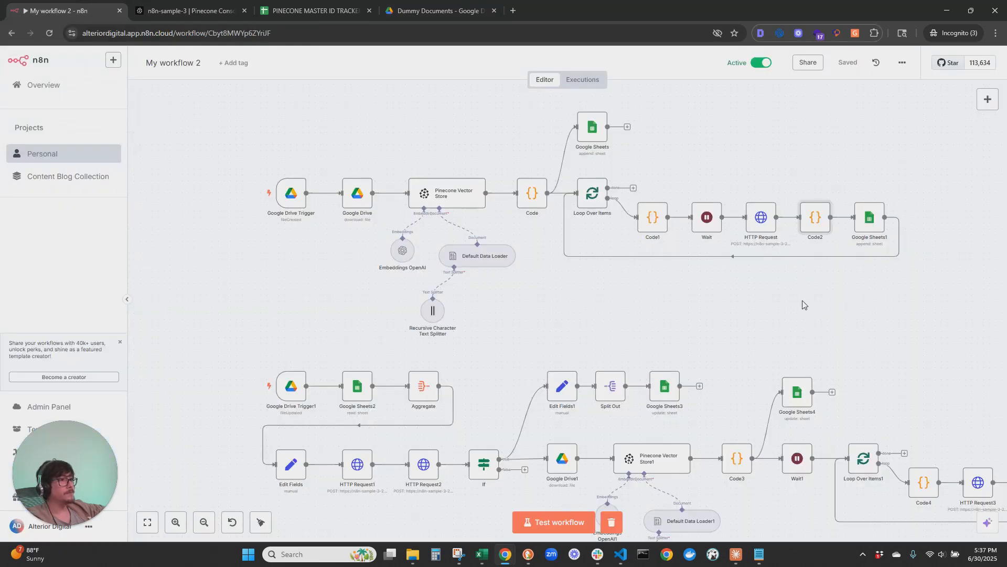
# Step: Switch to the PINECONE MASTER ID TRACKER spreadsheet and clear the old entries below the headers on the Vectors Created sheet
pyautogui.click(330, 11)
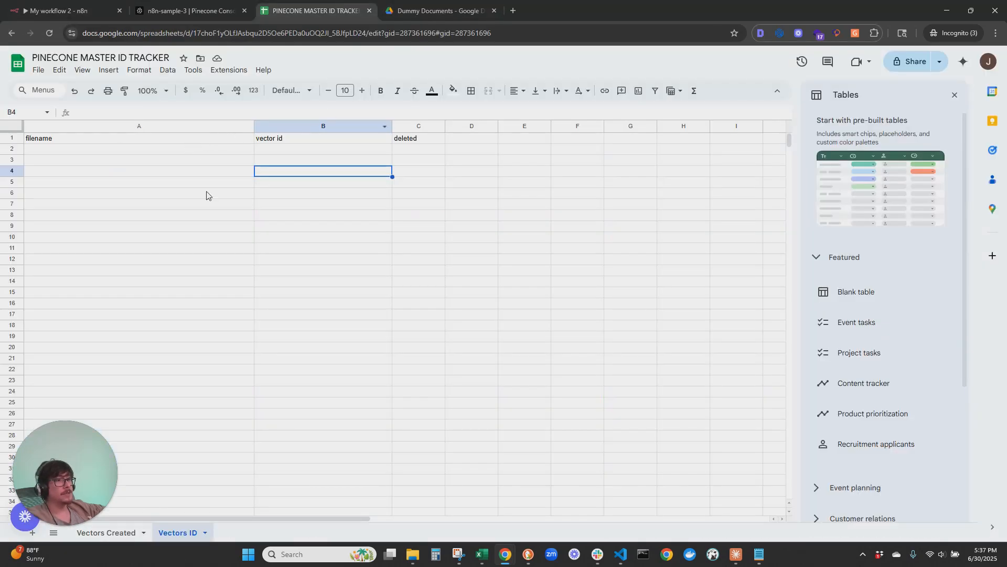
pyautogui.click(107, 532)
pyautogui.moveTo(156, 153); pyautogui.dragTo(323, 187)
pyautogui.press('Delete')
pyautogui.click(202, 149)
# Step: View the n8n workflow's executions, then check the tracker's Vectors Created and Vectors ID sheets for newly logged rows
pyautogui.click(68, 10)
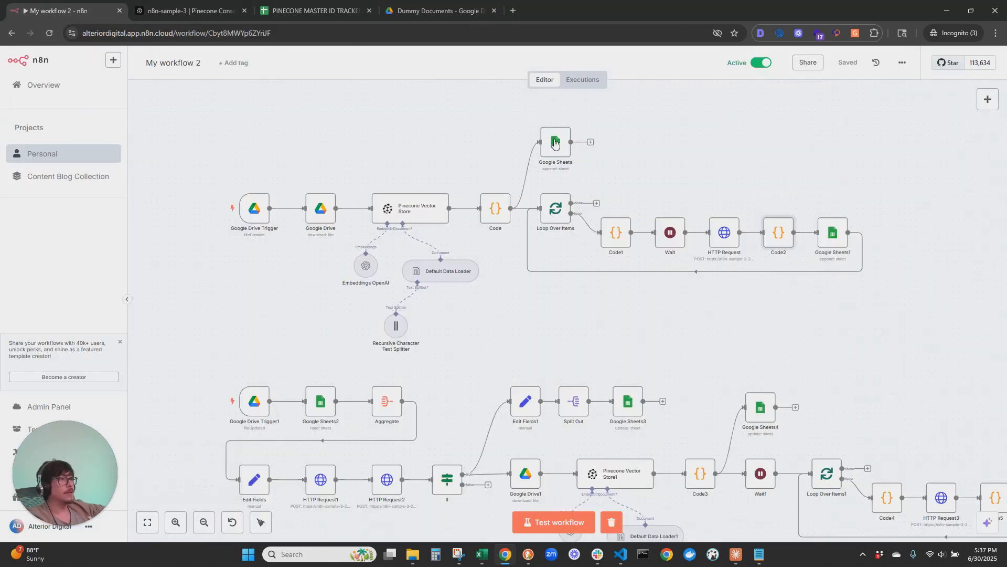
pyautogui.click(582, 79)
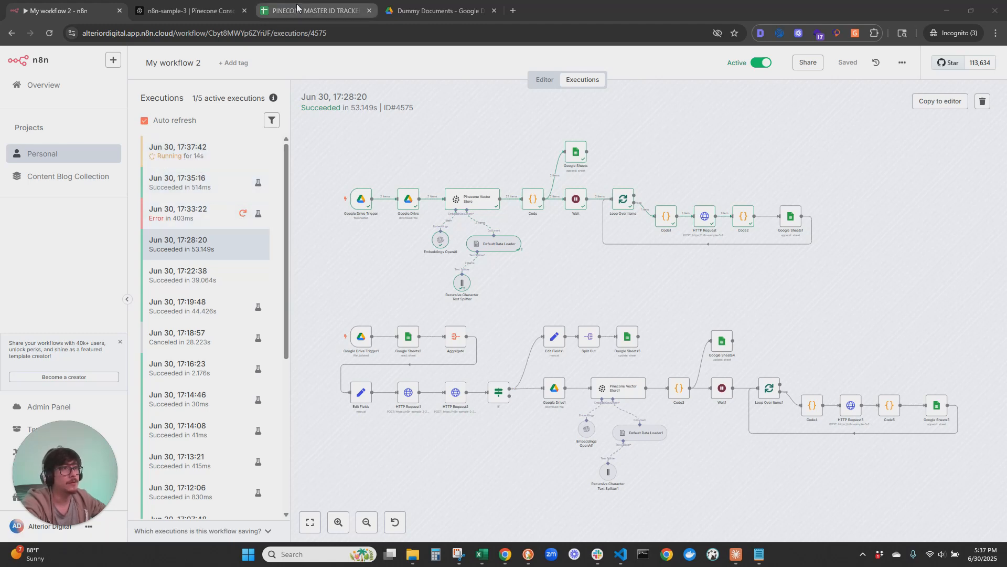
pyautogui.click(315, 10)
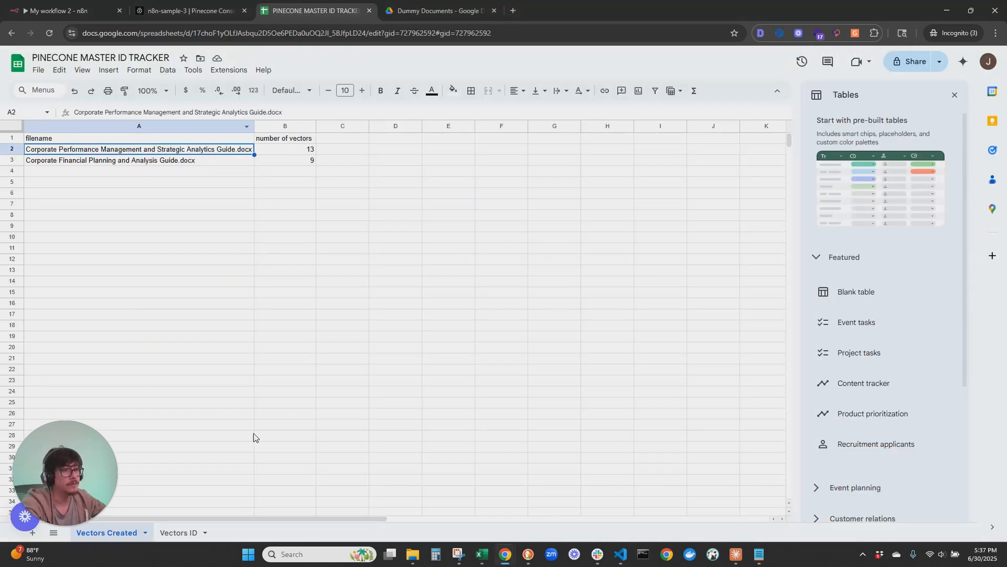
pyautogui.click(187, 532)
pyautogui.click(251, 148)
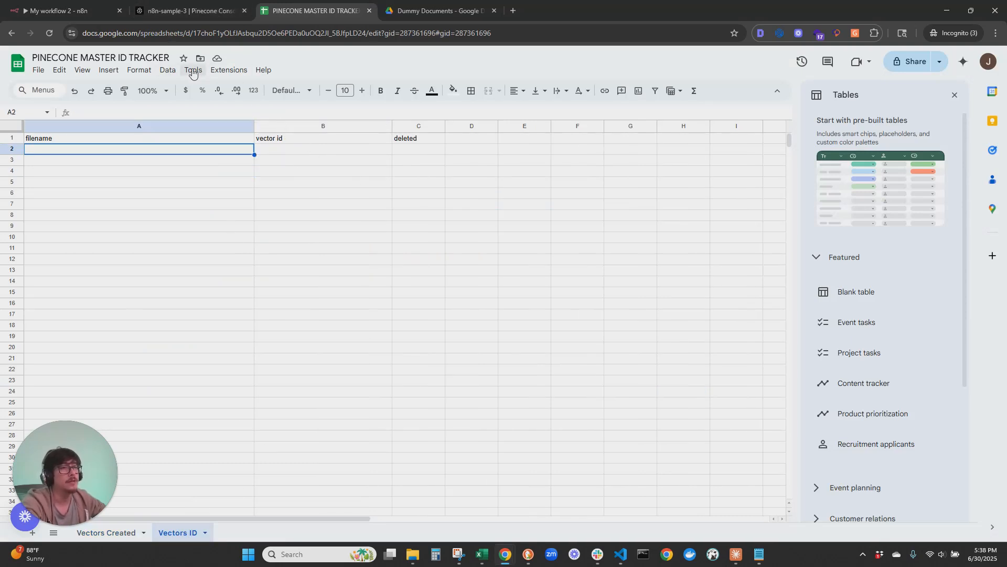
# Step: Check the n8n execution's progress and the n8n-sample-3 index in Pinecone, then recheck the Vectors ID sheet
pyautogui.click(107, 16)
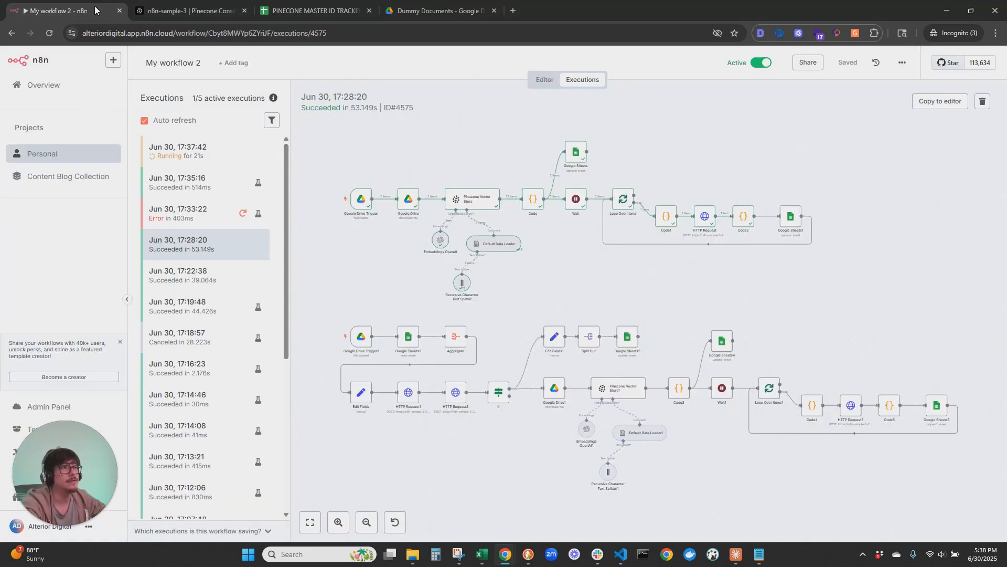
pyautogui.click(327, 13)
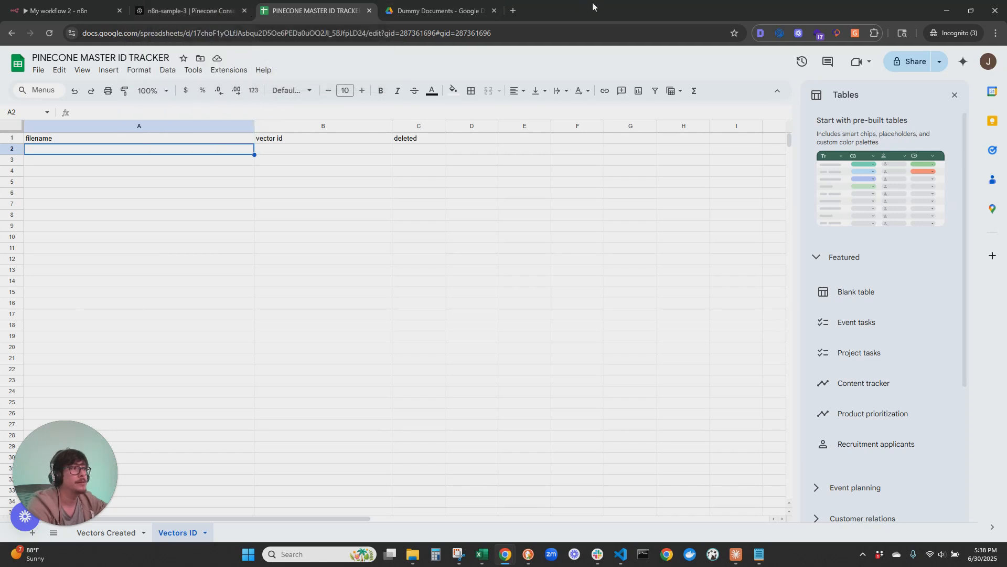
pyautogui.click(217, 3)
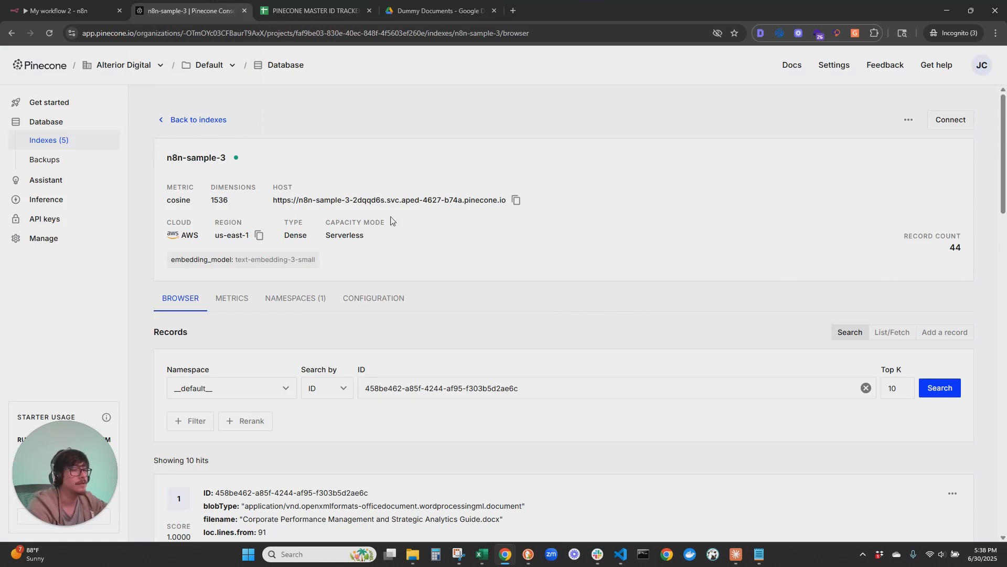
pyautogui.click(116, 6)
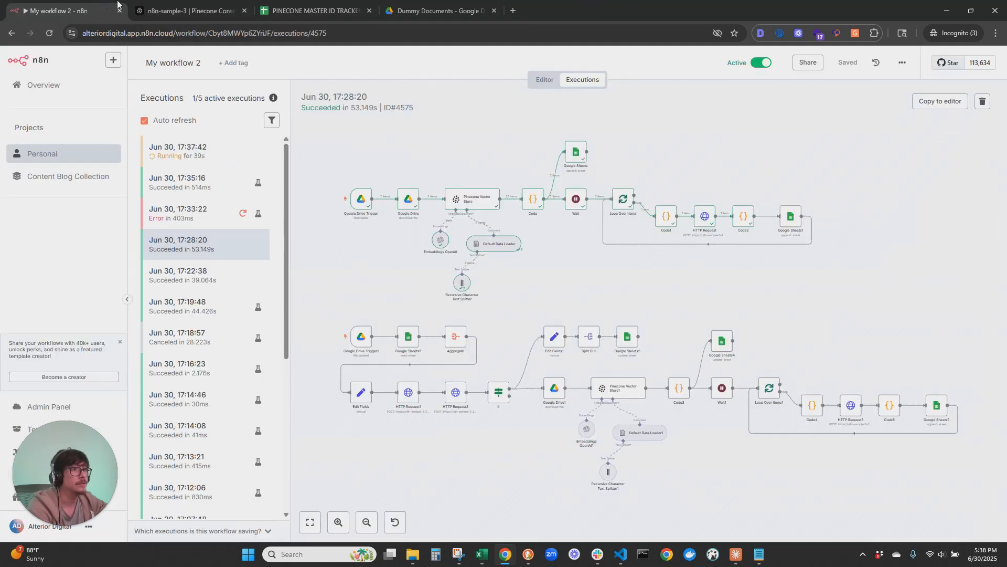
pyautogui.click(314, 5)
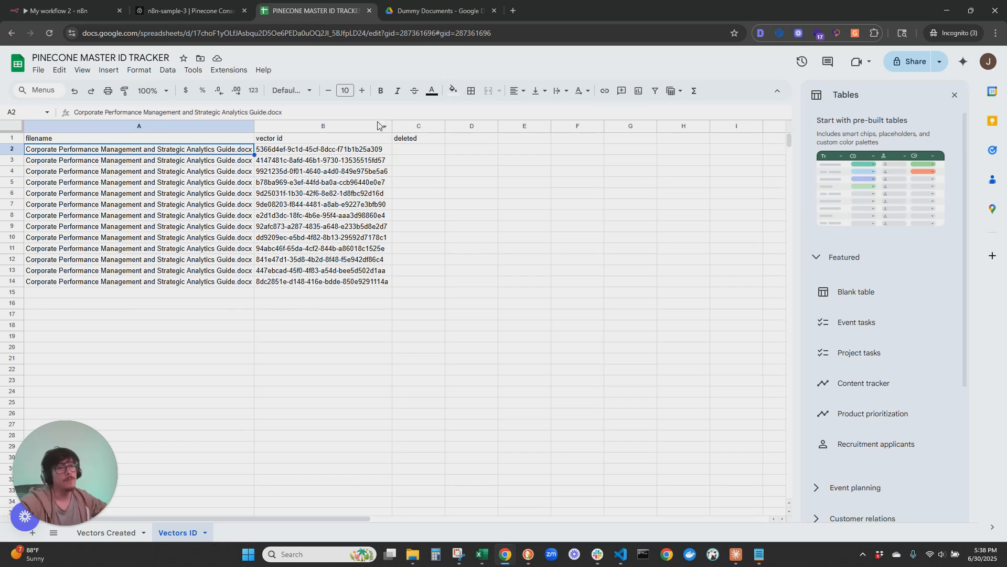
# Step: Check the execution's status in n8n and examine the vector ID rows for both documents in the Vectors ID sheet
pyautogui.click(63, 10)
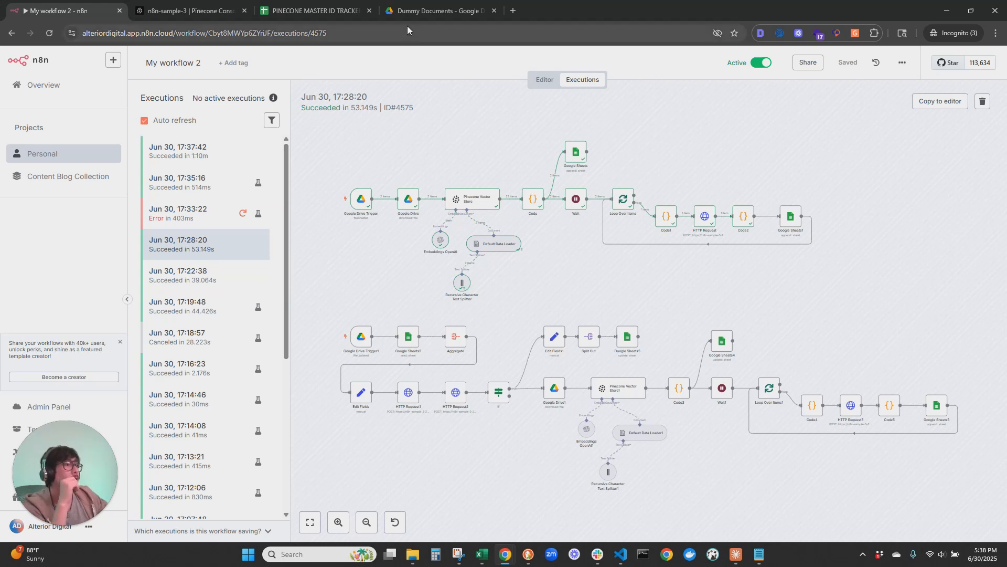
pyautogui.click(335, 10)
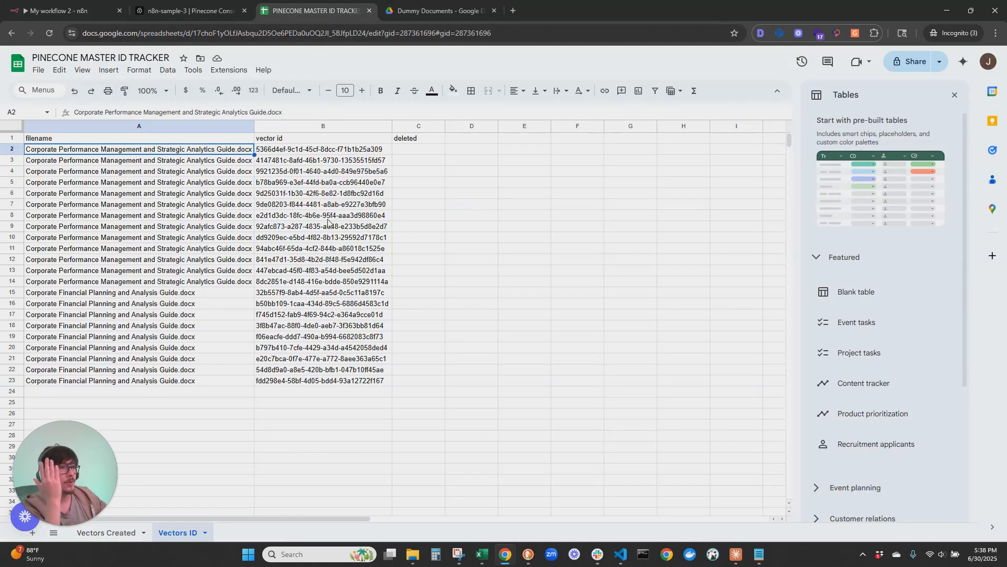
pyautogui.click(466, 224)
pyautogui.moveTo(132, 149); pyautogui.dragTo(315, 270)
pyautogui.moveTo(226, 294); pyautogui.dragTo(352, 379)
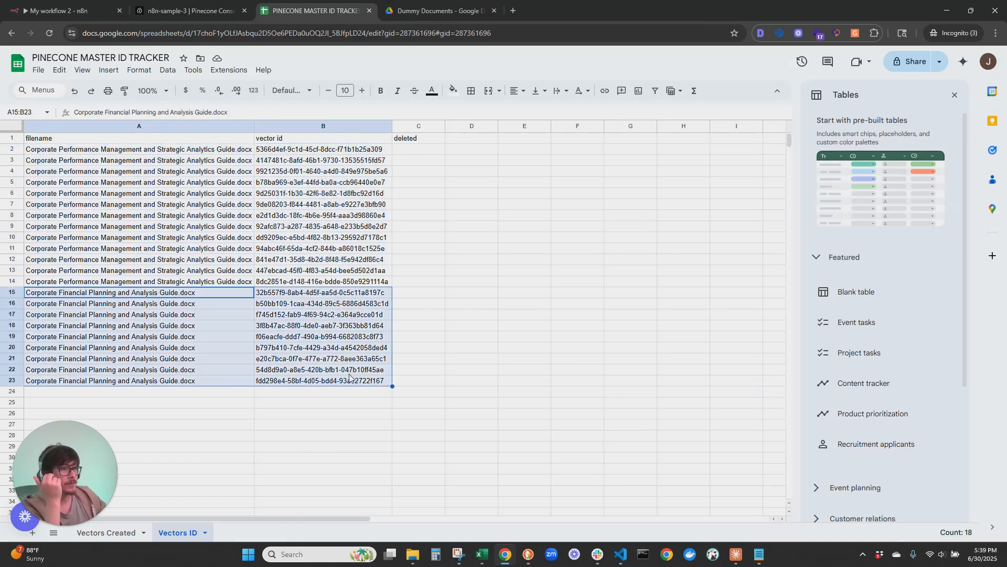
pyautogui.click(110, 533)
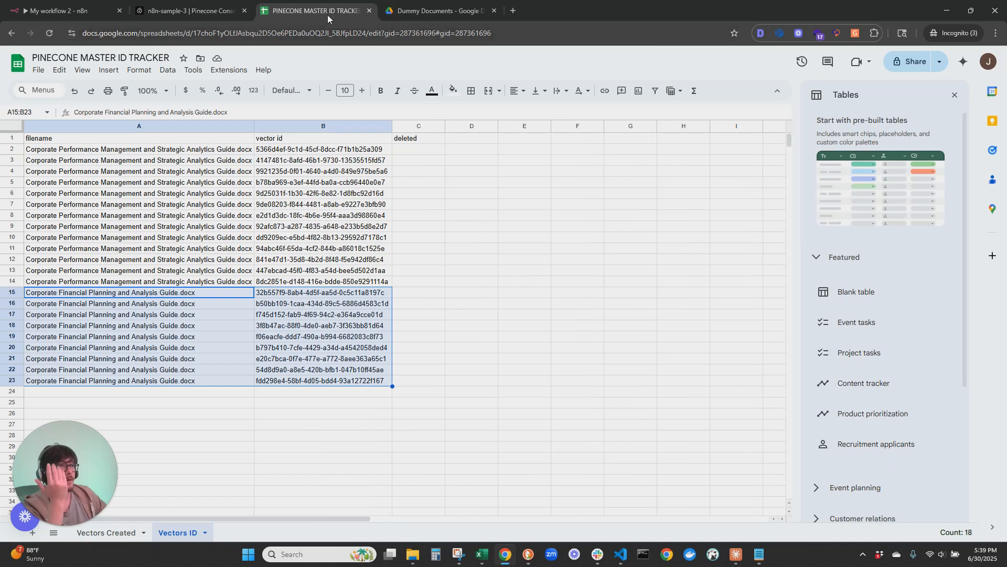
# Step: Return to the n8n workflow editor and delete the Wait1 node between Code3 and Loop Over Items1
pyautogui.click(58, 11)
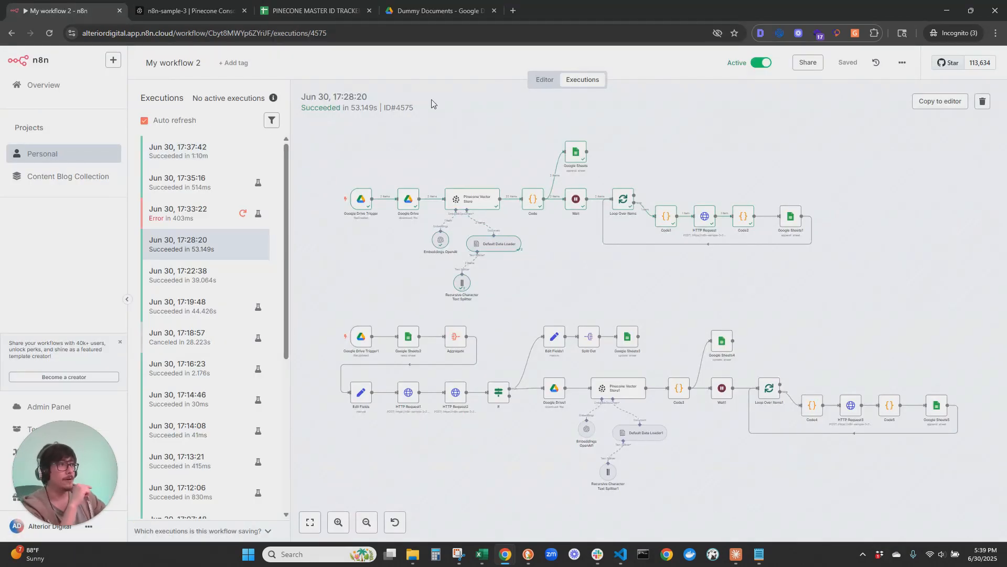
pyautogui.click(545, 82)
pyautogui.moveTo(595, 364); pyautogui.dragTo(503, 209)
pyautogui.moveTo(771, 424); pyautogui.dragTo(559, 395)
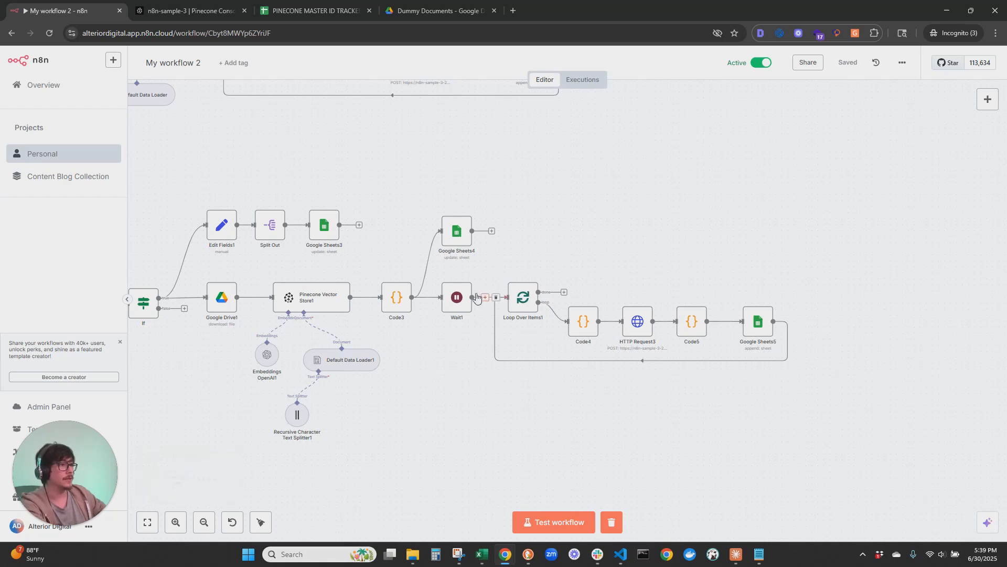
pyautogui.click(460, 274)
# Step: Move Loop Over Items1 and its Code4, HTTP Request3, Code5 and Google Sheets5 nodes closer to Code3
pyautogui.moveTo(490, 270); pyautogui.dragTo(825, 400)
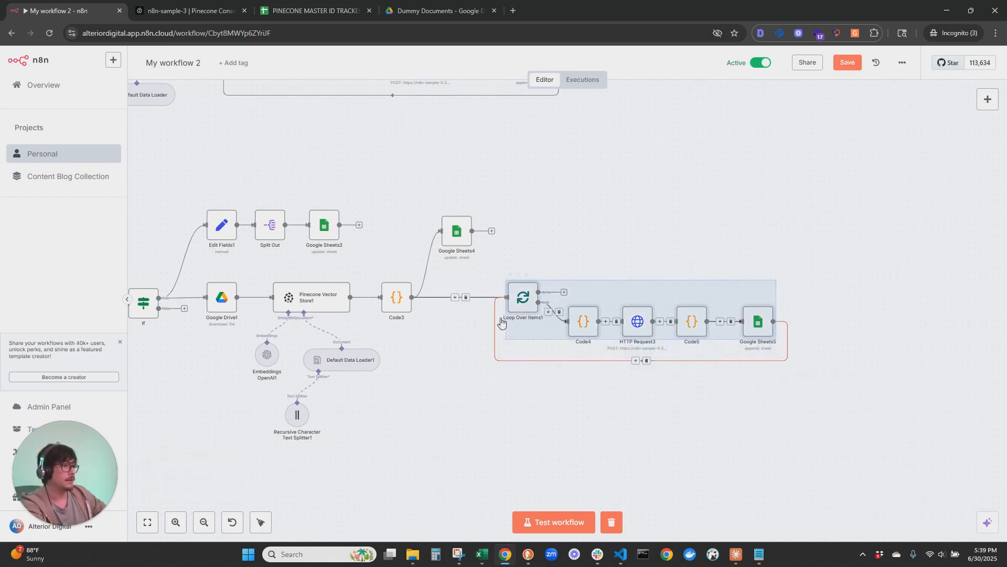
pyautogui.moveTo(525, 291); pyautogui.dragTo(460, 295)
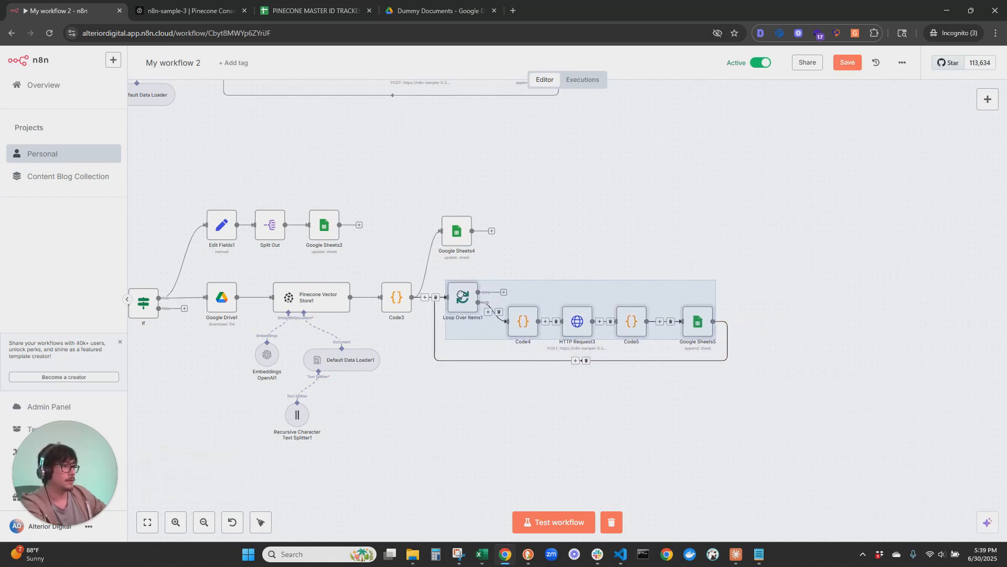
pyautogui.click(603, 437)
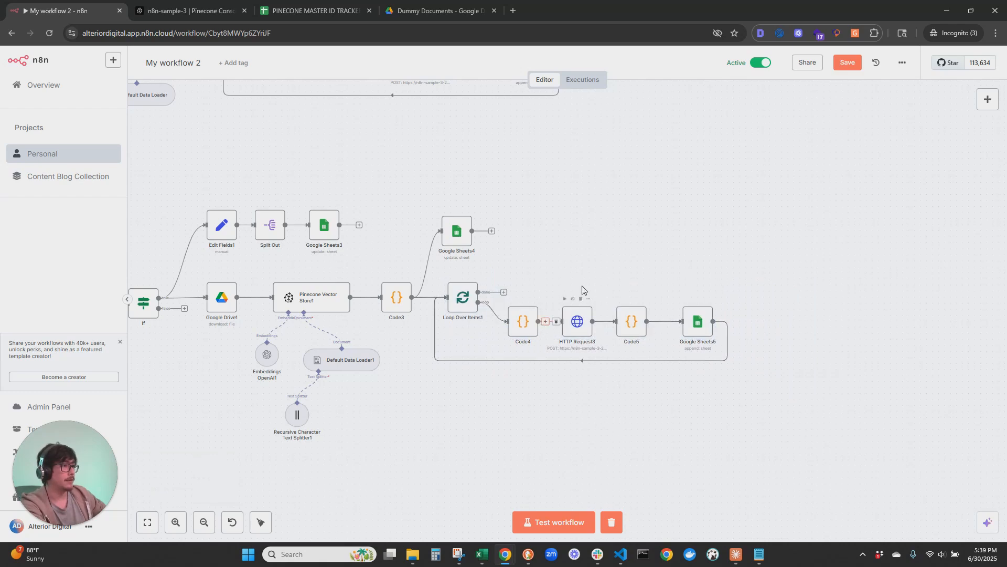
# Step: Move HTTP Request3, Code5 and Google Sheets5 together away from Code4 to make room for another node
pyautogui.moveTo(563, 284); pyautogui.dragTo(782, 352)
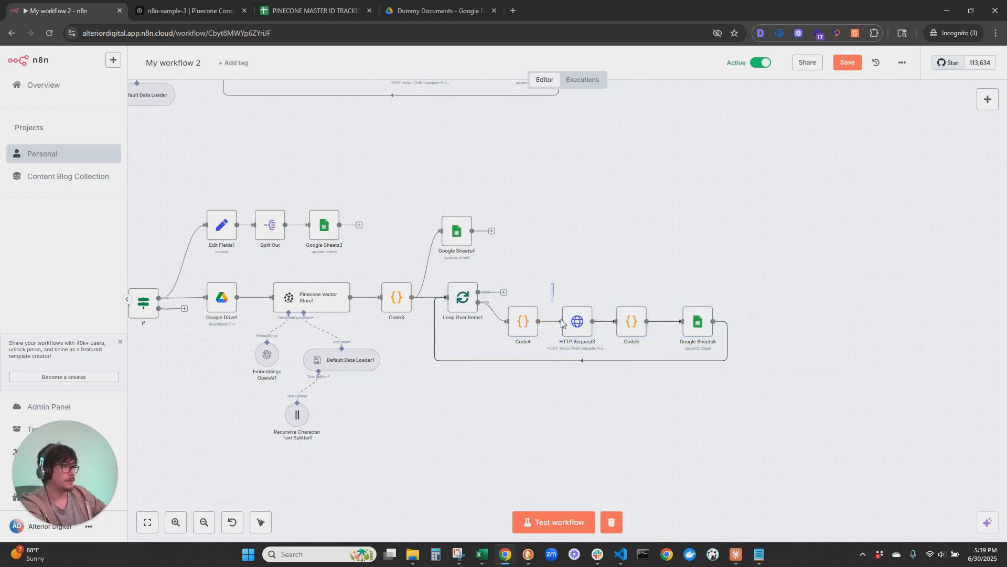
pyautogui.moveTo(551, 293); pyautogui.dragTo(781, 362)
pyautogui.moveTo(581, 322); pyautogui.dragTo(641, 316)
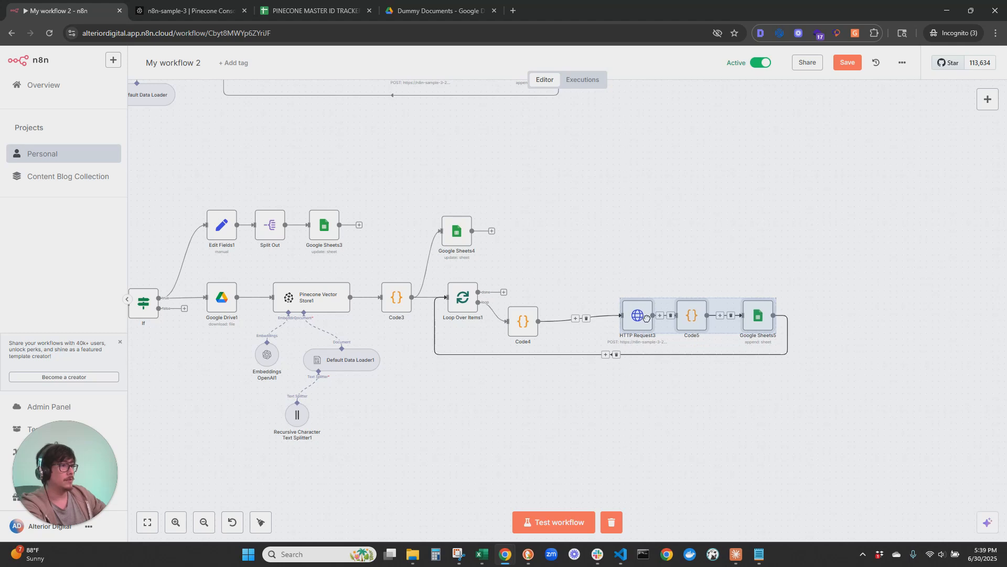
# Step: Insert a Wait node between Code4 and HTTP Request3 with a wait amount of 25 seconds
pyautogui.click(576, 320)
pyautogui.write('wait')
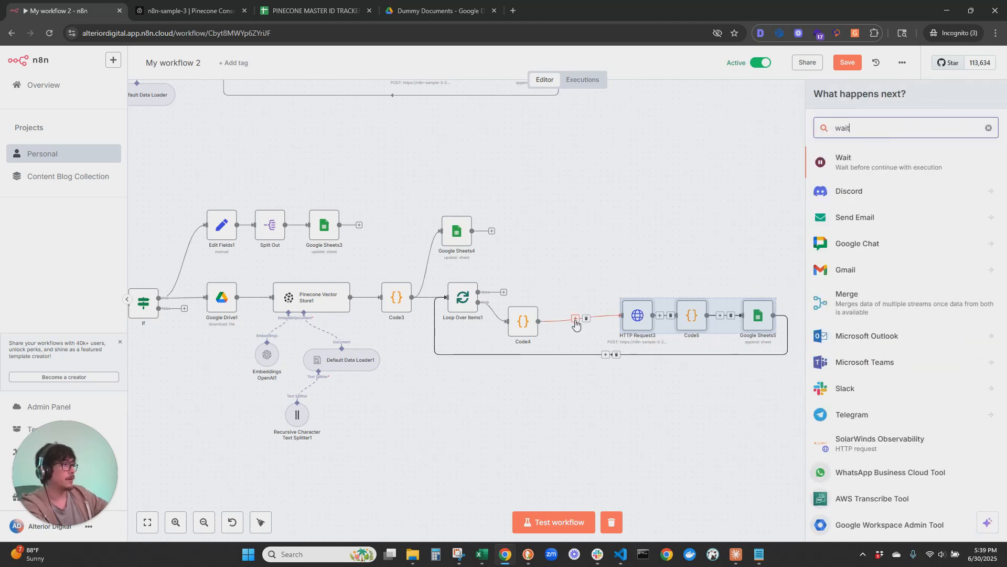
pyautogui.click(870, 173)
pyautogui.moveTo(388, 168); pyautogui.dragTo(330, 172)
pyautogui.write('25')
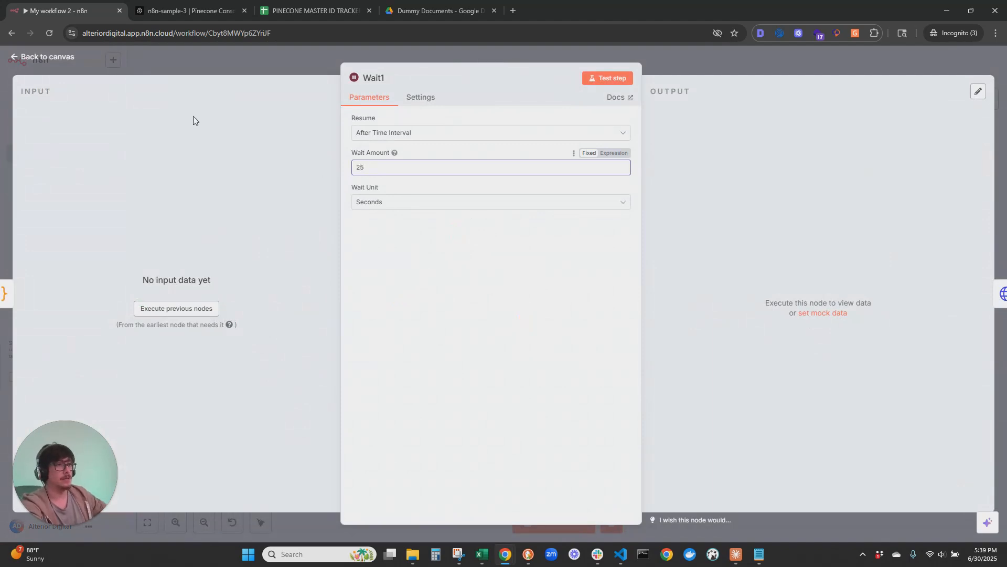
pyautogui.click(62, 58)
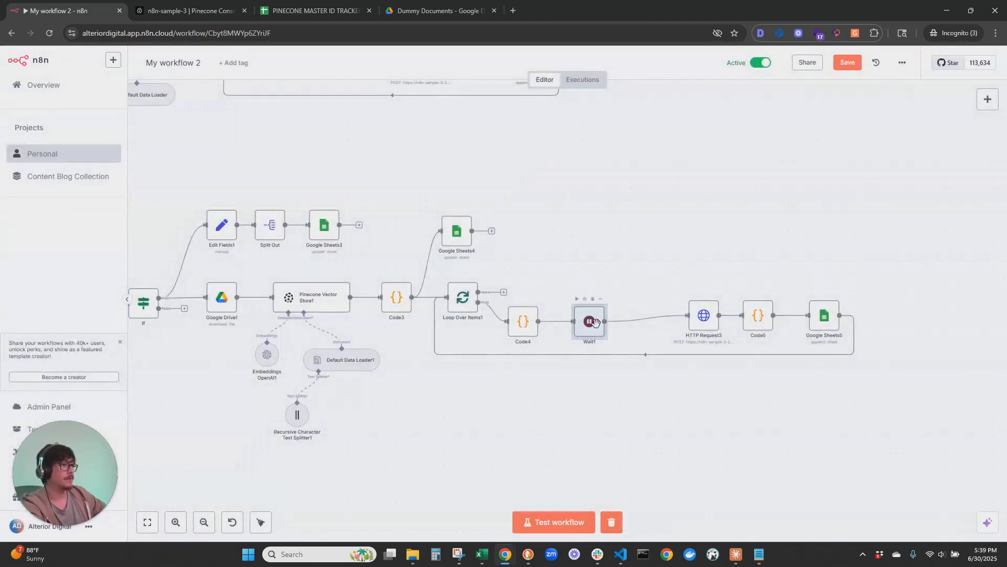
# Step: Arrange Wait1, HTTP Request3, Code5 and Google Sheets5 in one evenly spaced row after Code4
pyautogui.moveTo(559, 324); pyautogui.dragTo(571, 324)
pyautogui.moveTo(649, 290); pyautogui.dragTo(928, 367)
pyautogui.moveTo(694, 323); pyautogui.dragTo(640, 329)
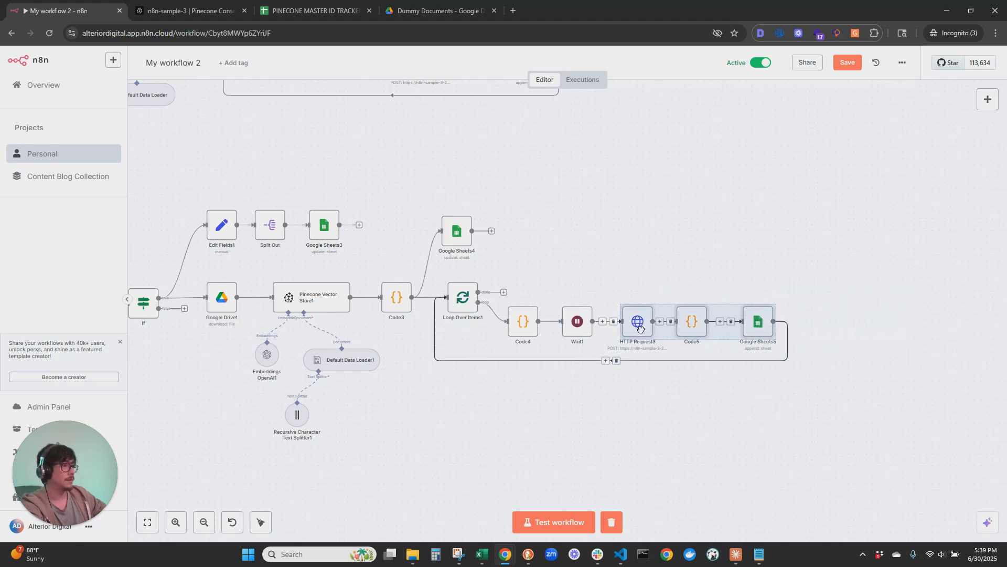
pyautogui.click(637, 370)
pyautogui.hscroll(-5, 623, 420)
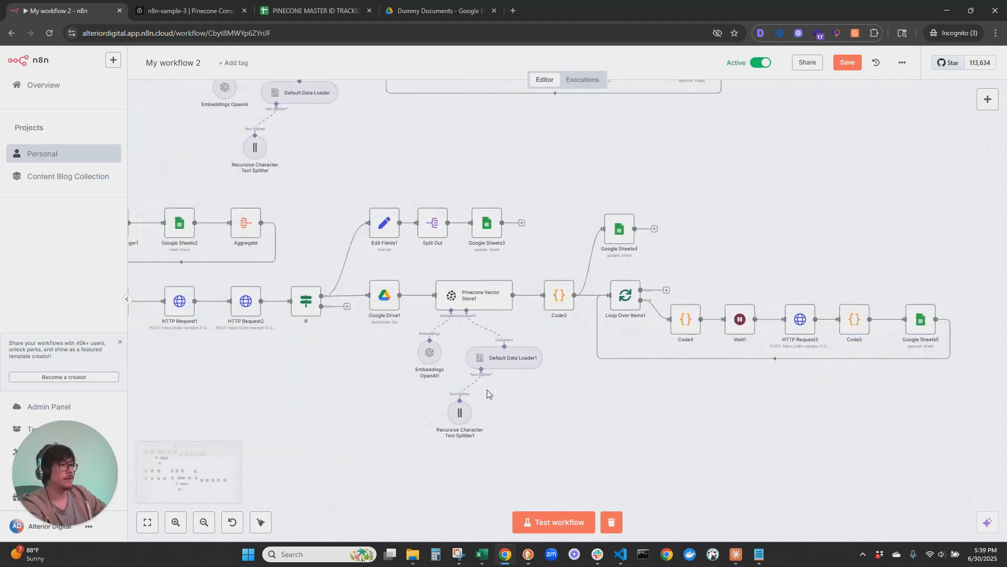
# Step: Open Corporate Financial Planning and Analysis Guide.docx from the Dummy Documents folder in Google Drive and skim through its pages
pyautogui.click(435, 11)
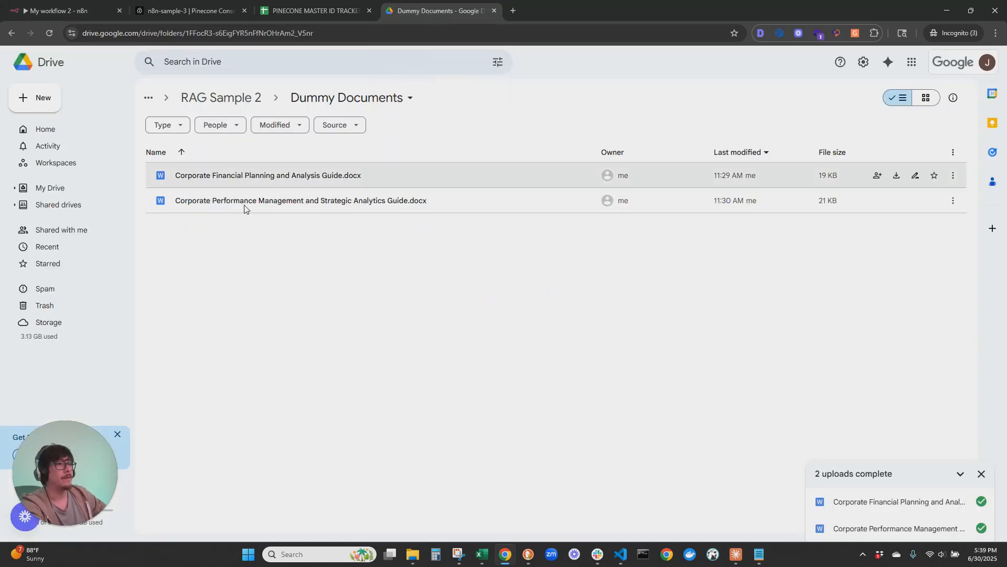
pyautogui.doubleClick(290, 177)
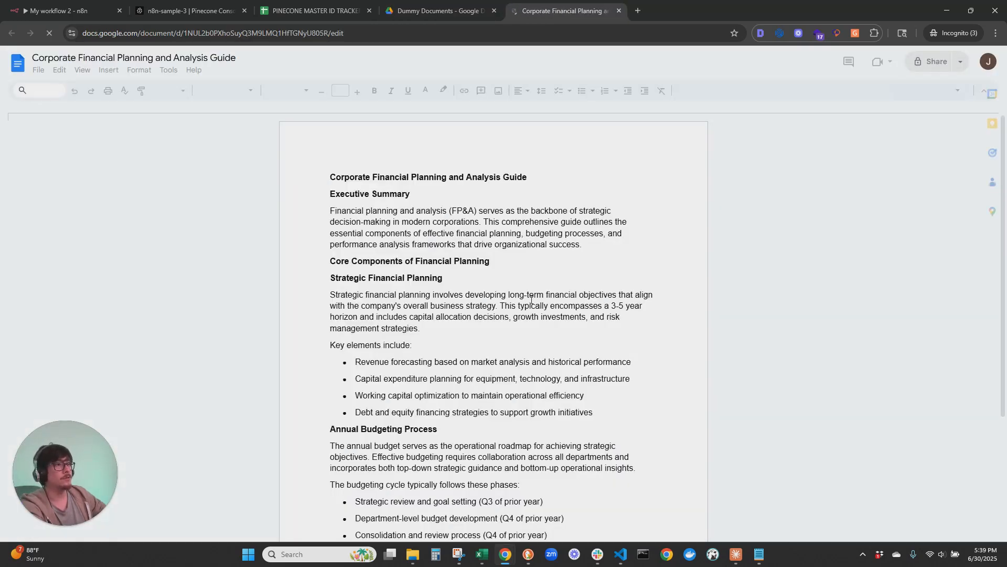
pyautogui.scroll(-1, 517, 299)
pyautogui.scroll(-20, 517, 299)
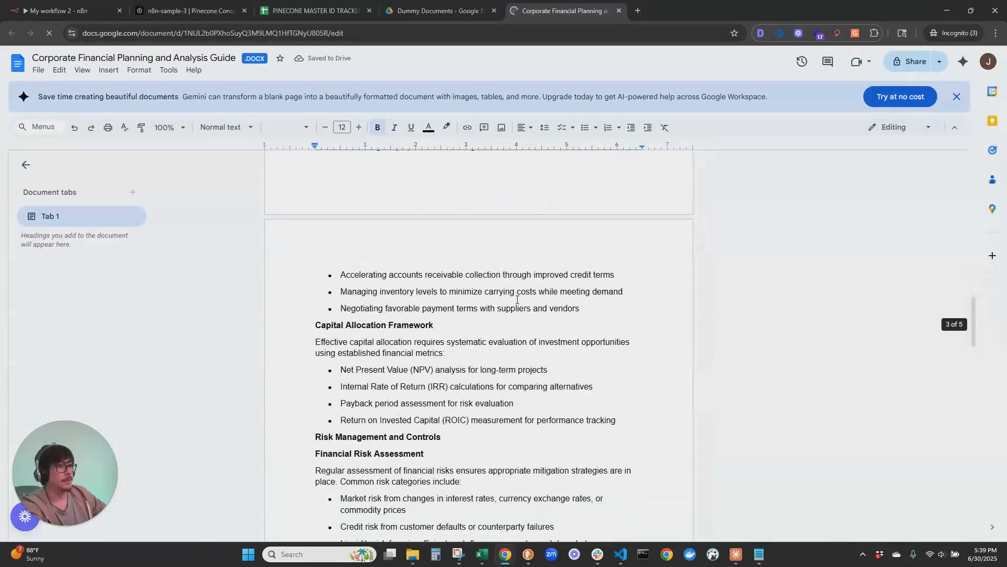
pyautogui.scroll(-10, 512, 302)
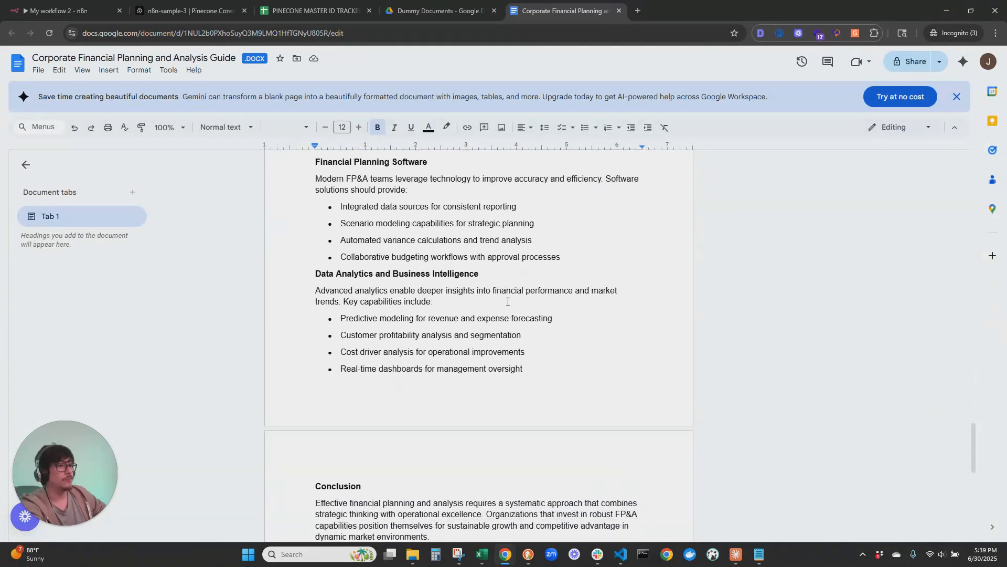
pyautogui.scroll(7, 515, 307)
pyautogui.scroll(20, 515, 307)
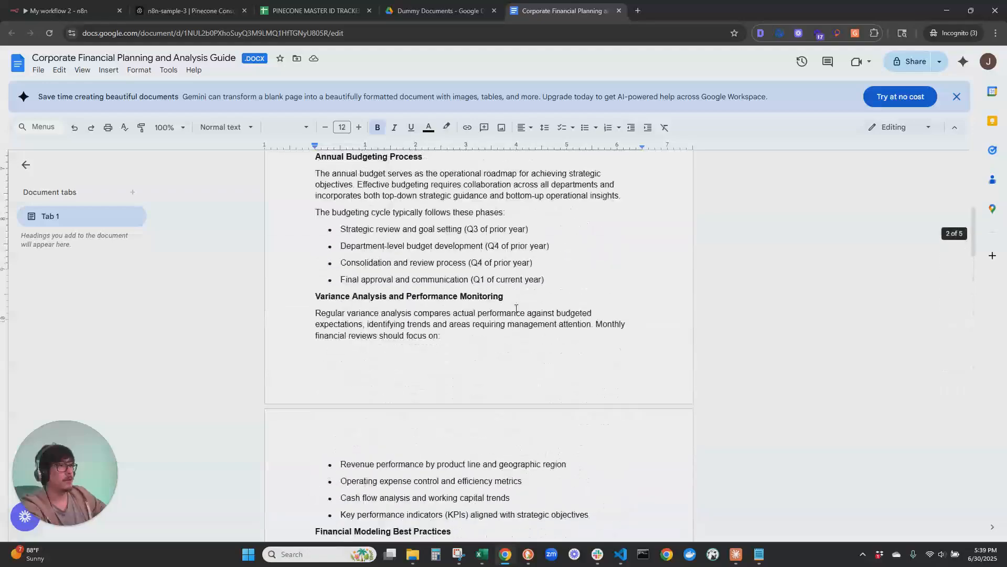
# Step: Append a copy of the guide's text after its Conclusion section, then close the document
pyautogui.click(408, 232)
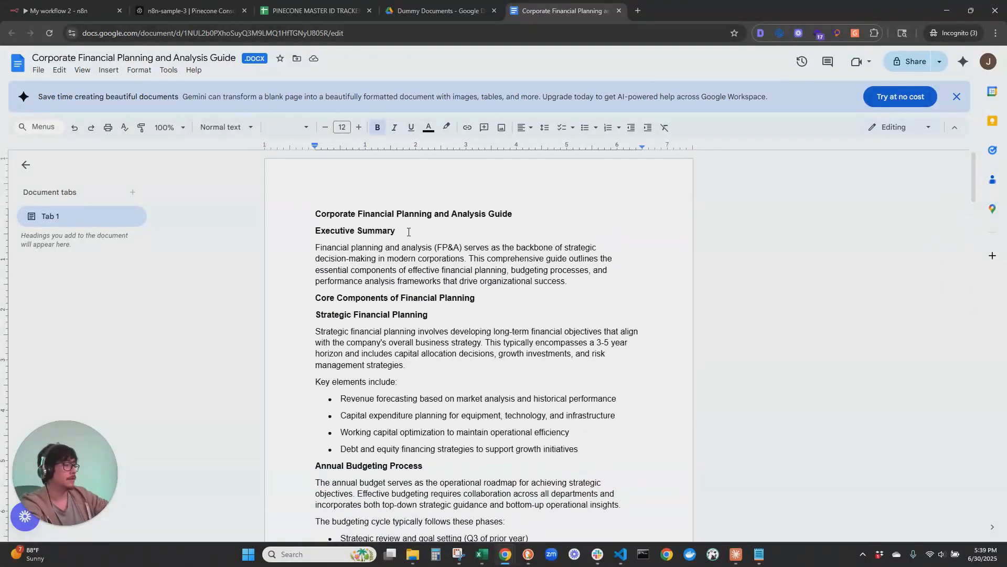
pyautogui.hotkey('ctrl', 'End')
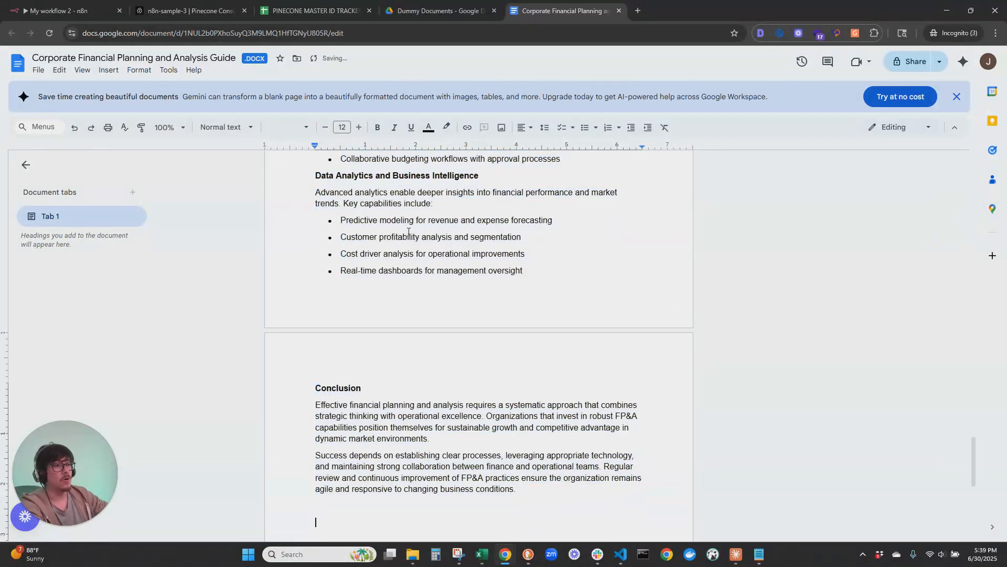
pyautogui.click(522, 323)
pyautogui.scroll(7, 458, 270)
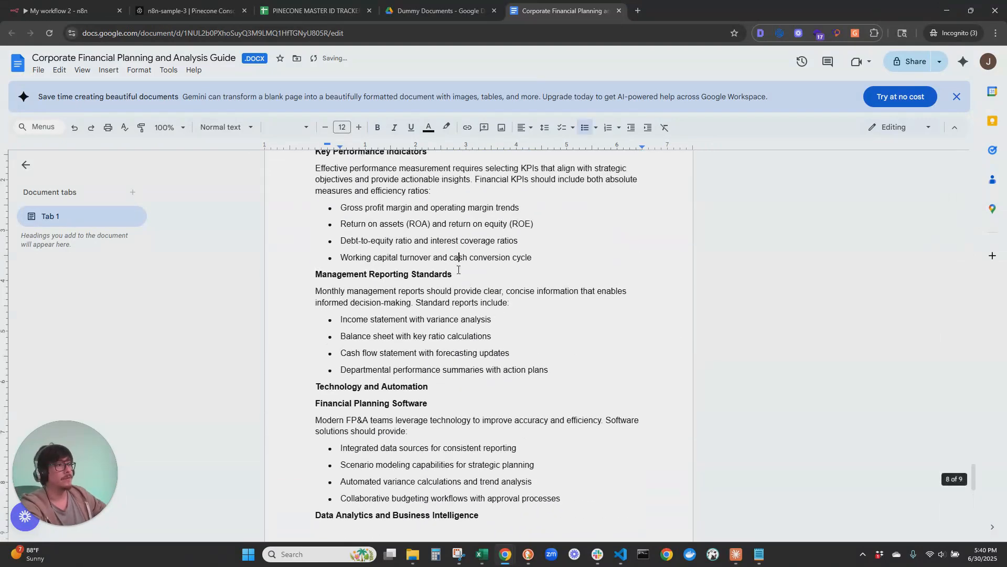
pyautogui.click(619, 11)
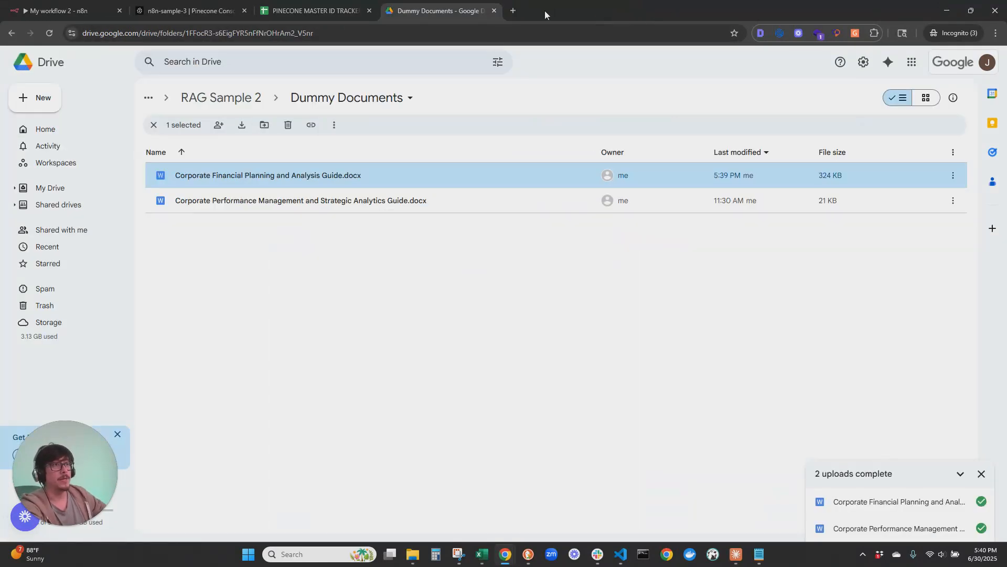
# Step: Return to the n8n workflow, check its execution list, and save the workflow
pyautogui.click(217, 5)
pyautogui.click(68, 10)
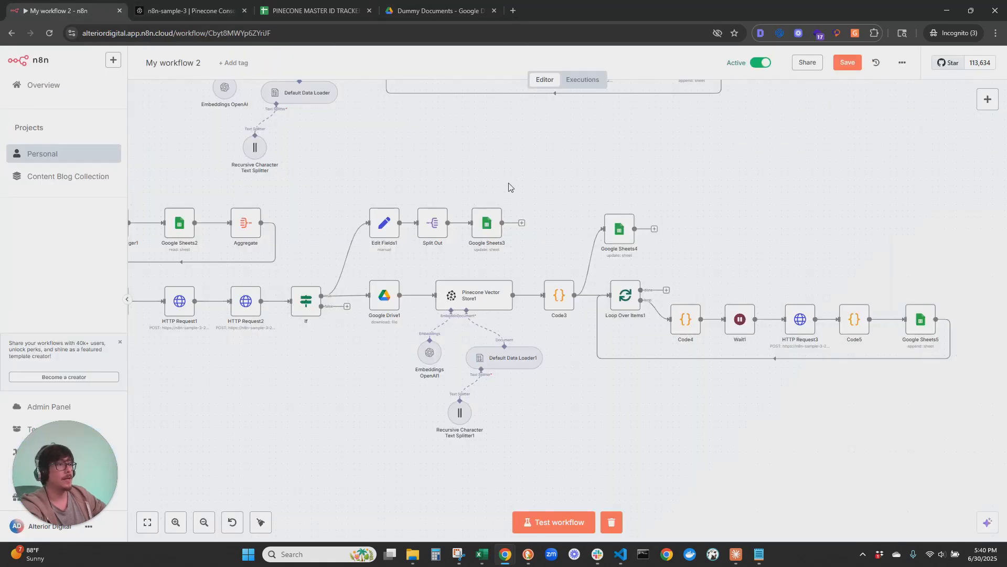
pyautogui.click(577, 79)
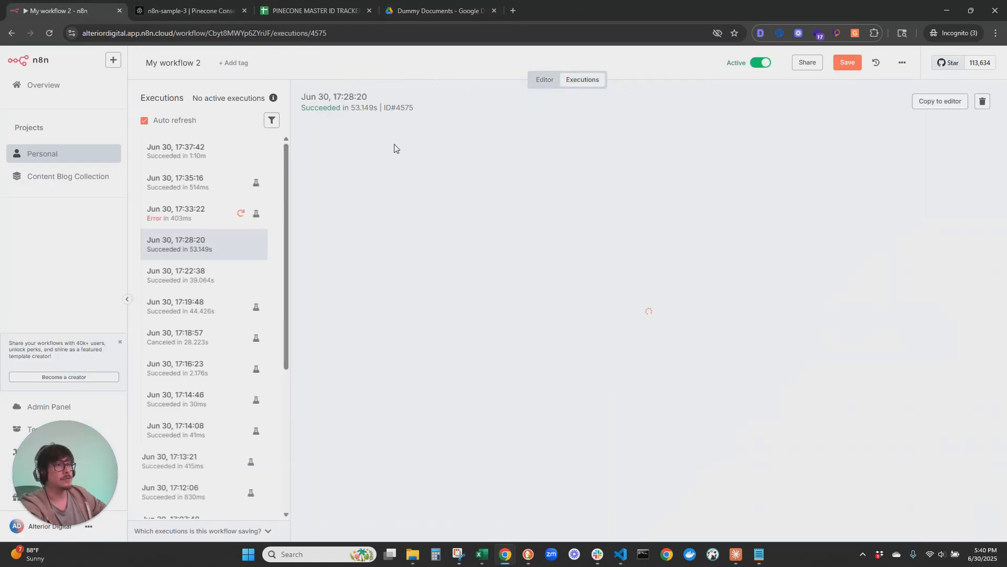
pyautogui.click(539, 77)
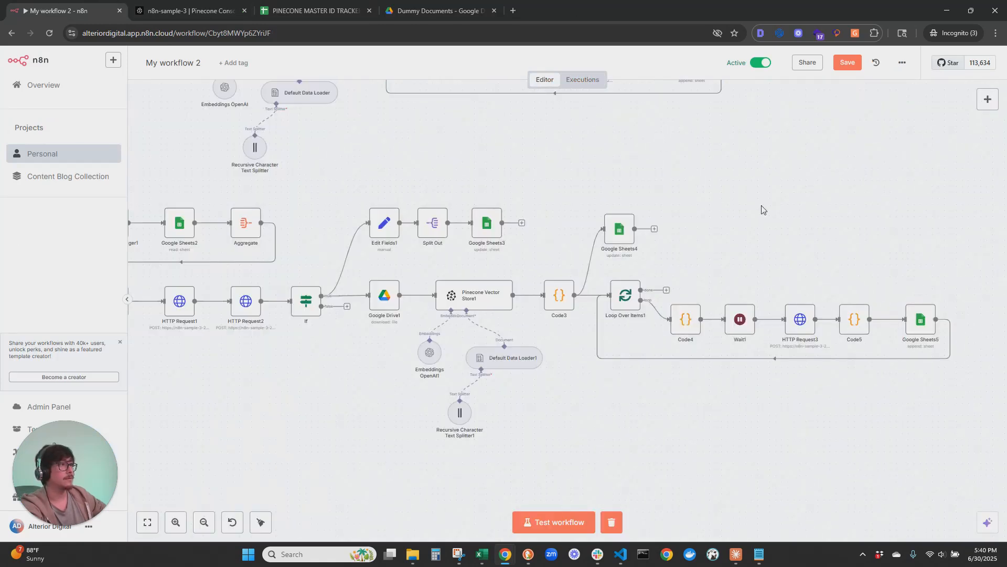
pyautogui.click(845, 63)
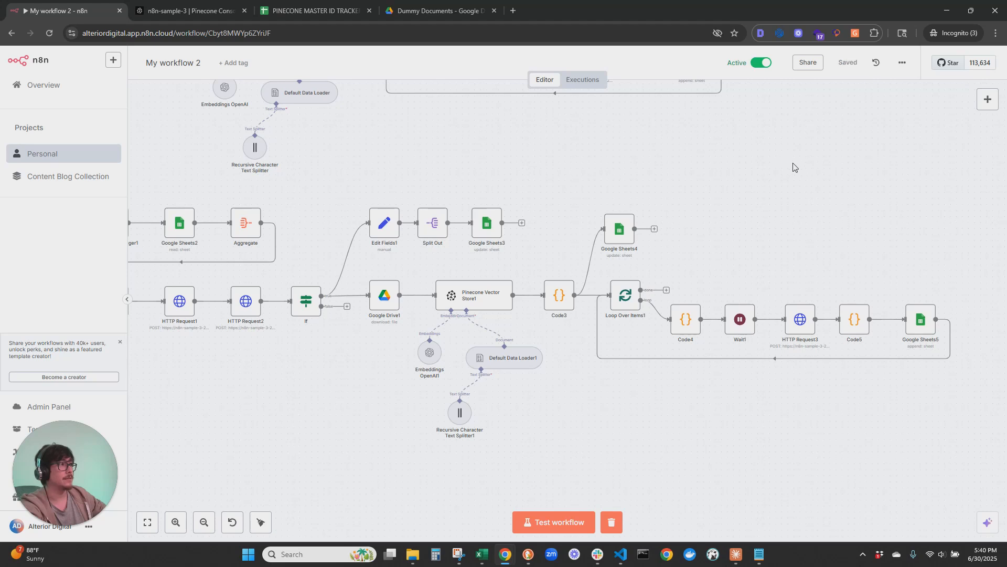
# Step: Open the Jun 30, 17:40:13 run in the workflow's execution list to check on it
pyautogui.moveTo(487, 95)
pyautogui.click(582, 79)
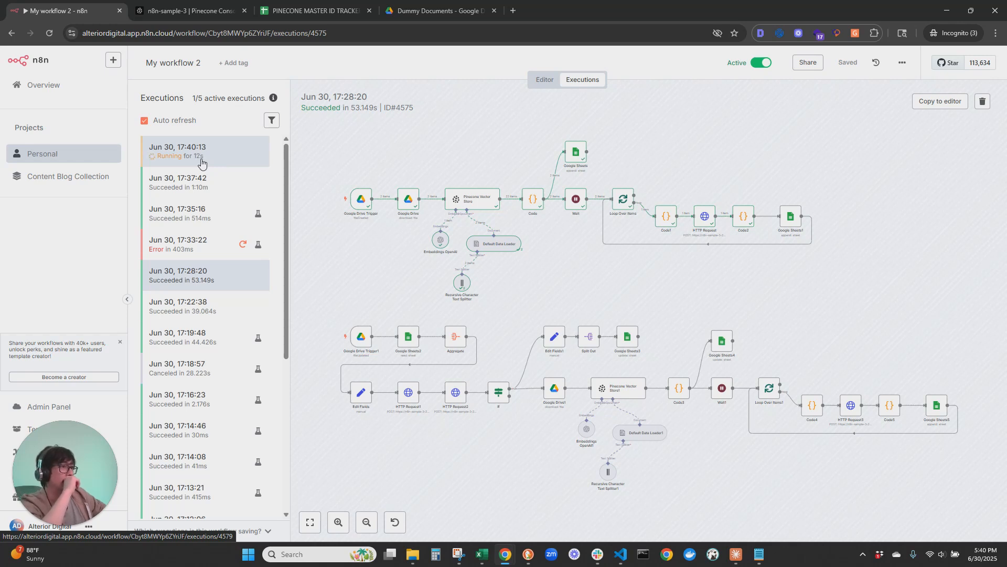
pyautogui.click(203, 158)
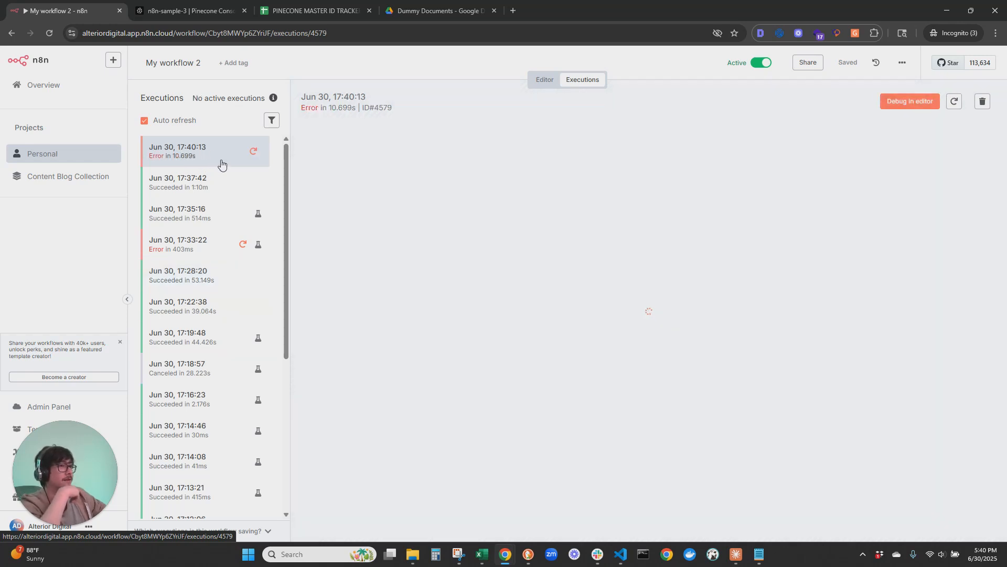
# Step: Reopen Corporate Financial Planning and Analysis Guide.docx from Google Drive, append another copy of its entire text at the end, and close it
pyautogui.click(423, 4)
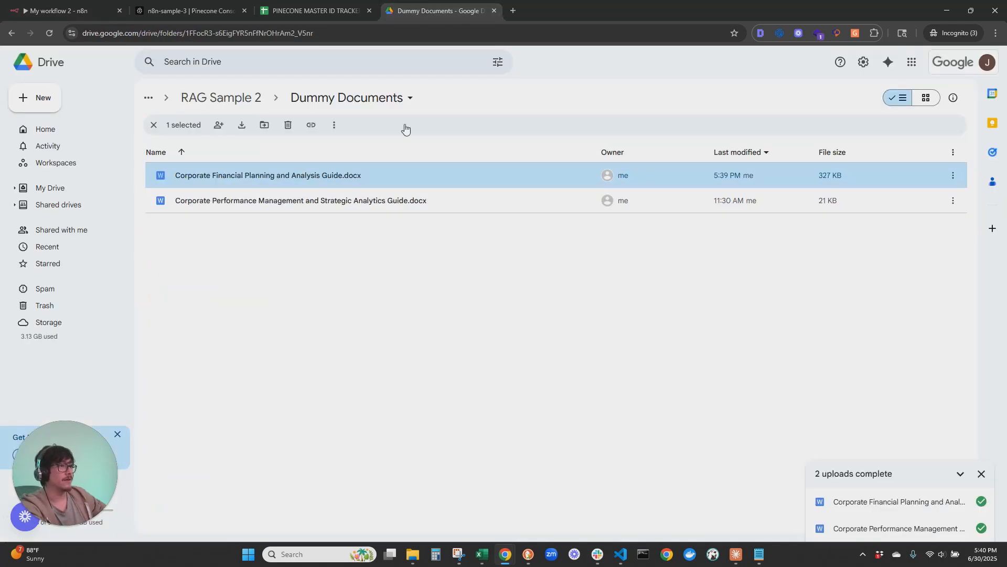
pyautogui.doubleClick(238, 176)
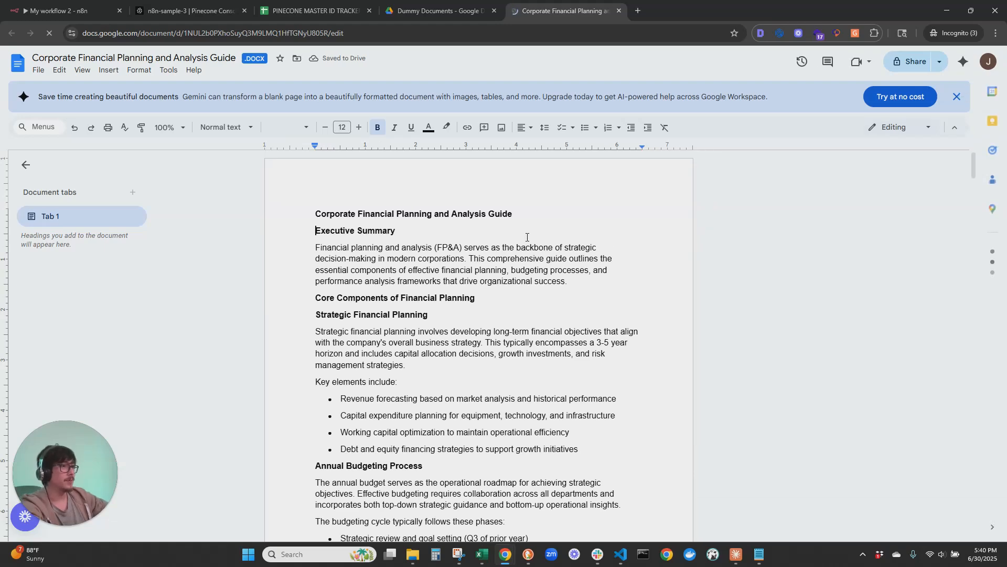
pyautogui.hotkey('ctrl', 'a')
pyautogui.press('Down')
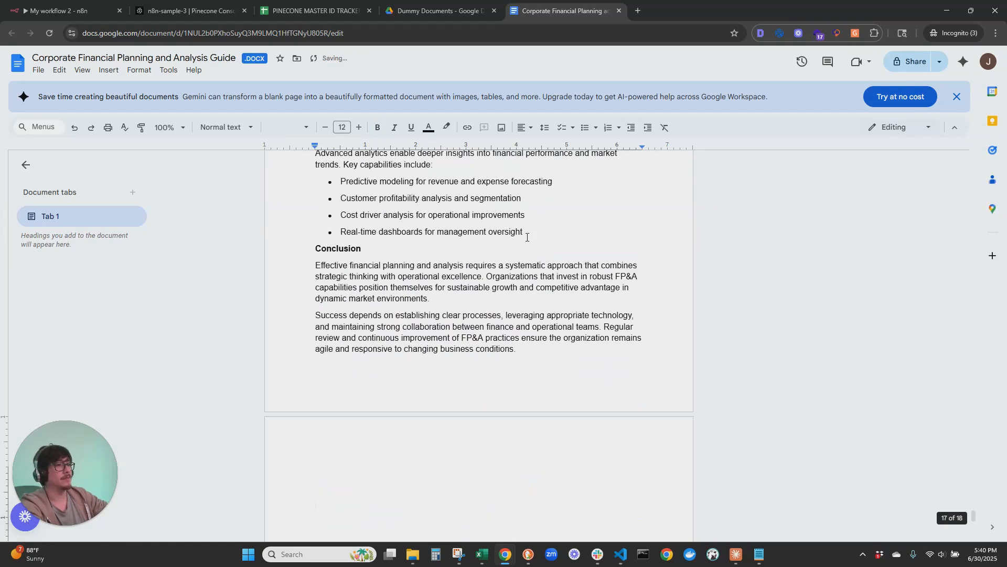
pyautogui.hotkey('ctrl', 'Home')
pyautogui.click(574, 298)
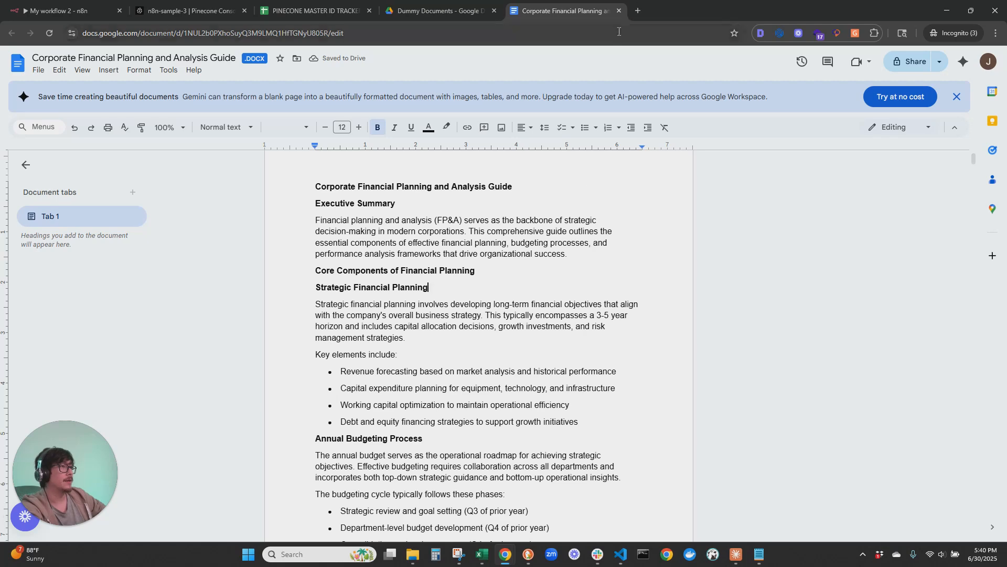
pyautogui.click(619, 11)
# Step: Back in n8n, inspect the error and column settings of the Google Sheets4 node in the failed 17:40:13 execution
pyautogui.click(69, 10)
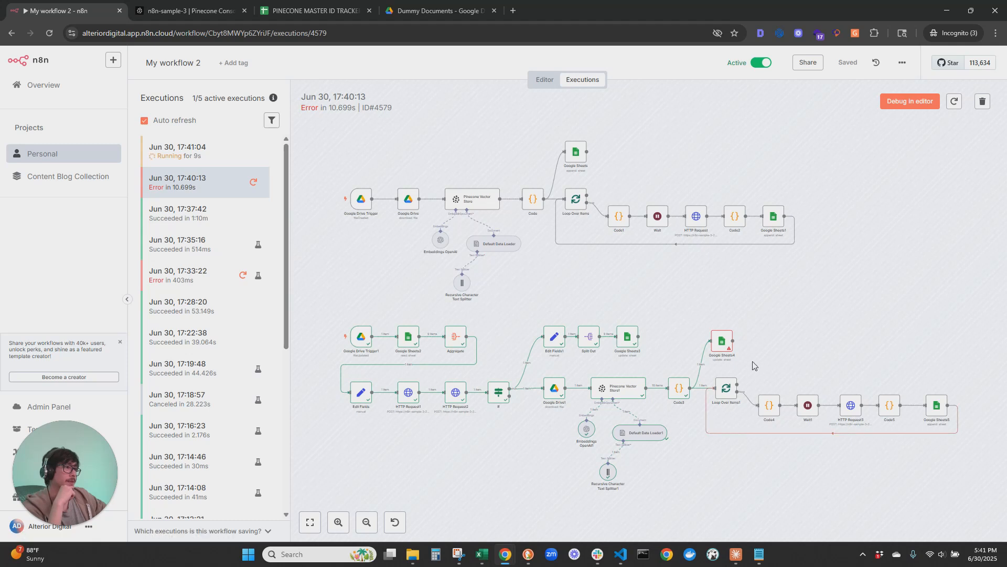
pyautogui.doubleClick(724, 345)
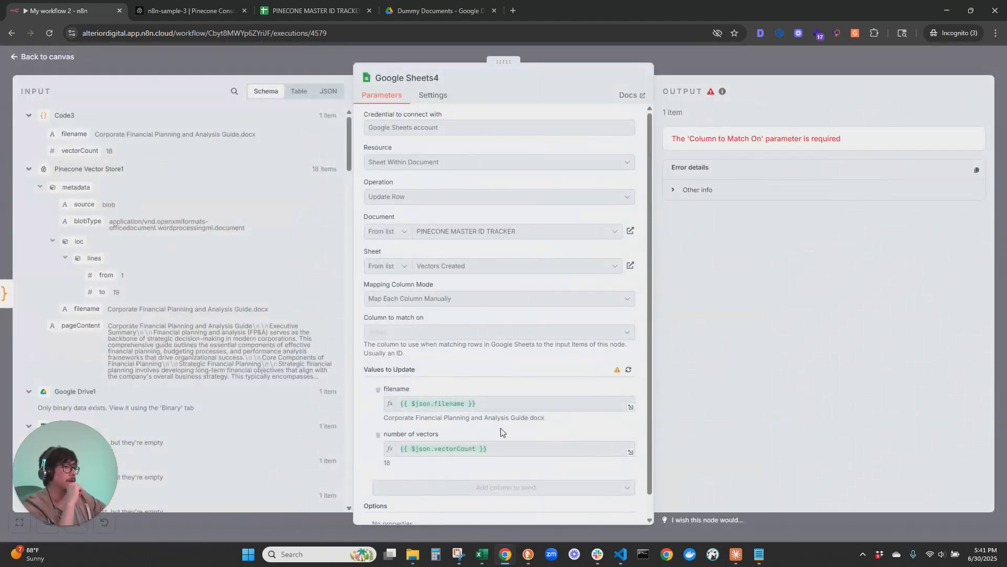
pyautogui.scroll(-1, 501, 434)
pyautogui.click(40, 57)
# Step: Return to the workflow editor and deactivate My workflow 2
pyautogui.click(544, 80)
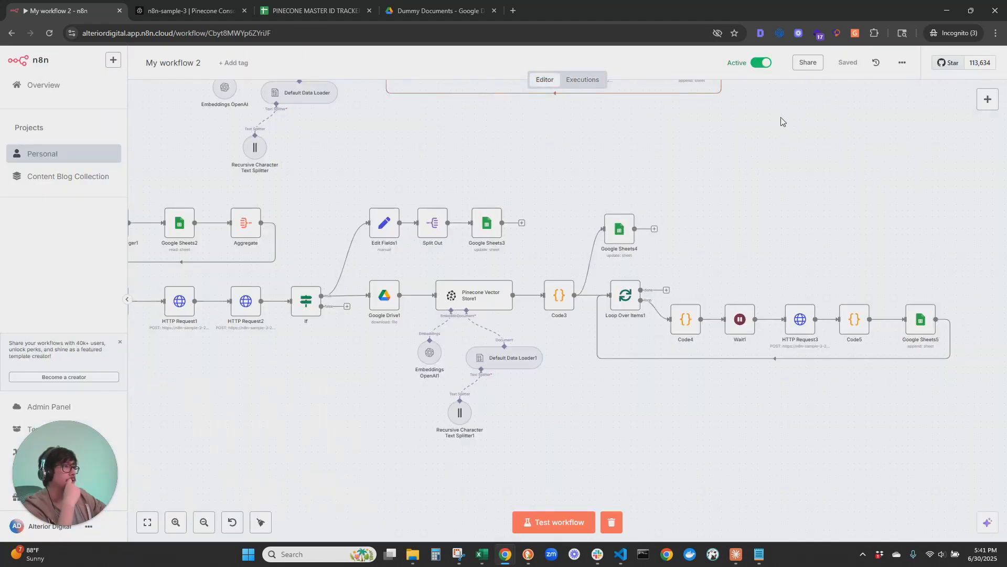
pyautogui.click(762, 63)
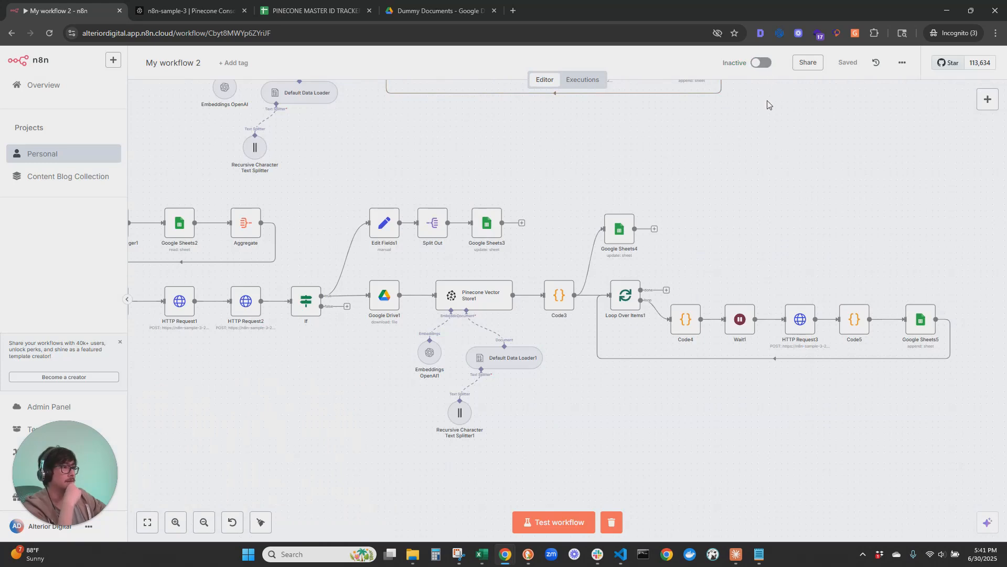
# Step: In Google Drive, reopen the financial planning guide, remove all repeated text after the first Conclusion section, and close the document
pyautogui.click(431, 10)
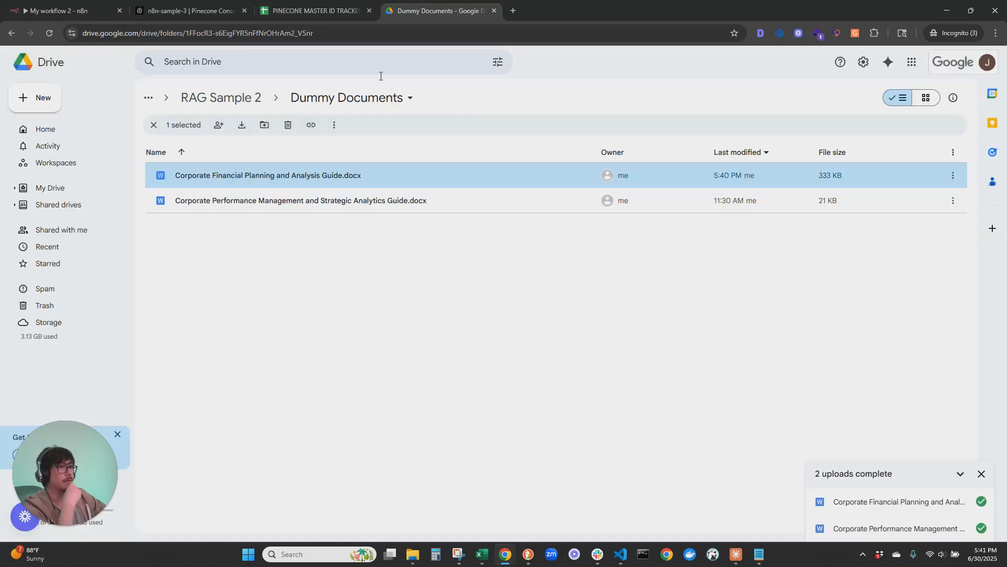
pyautogui.doubleClick(234, 178)
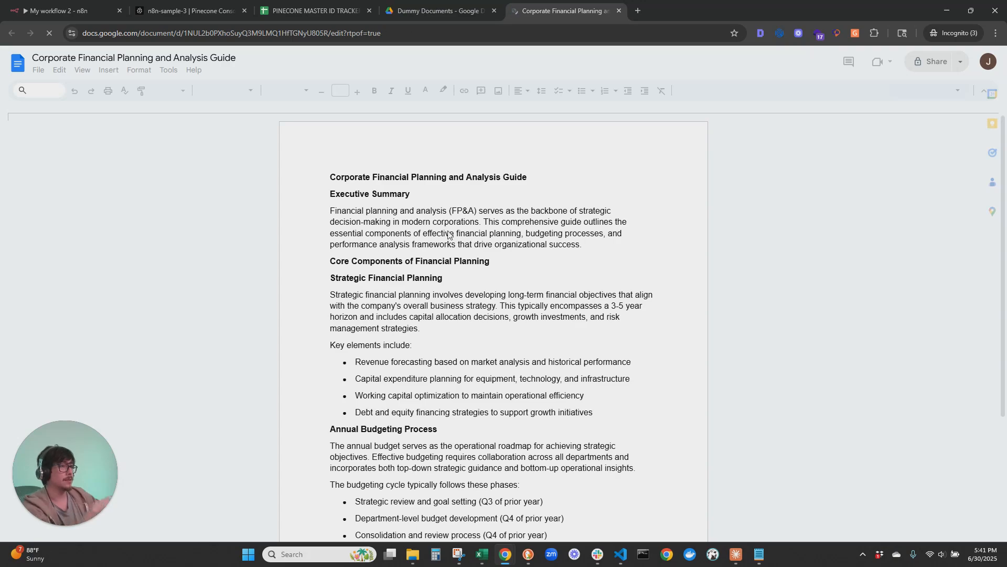
pyautogui.scroll(-7, 612, 315)
pyautogui.scroll(-20, 611, 316)
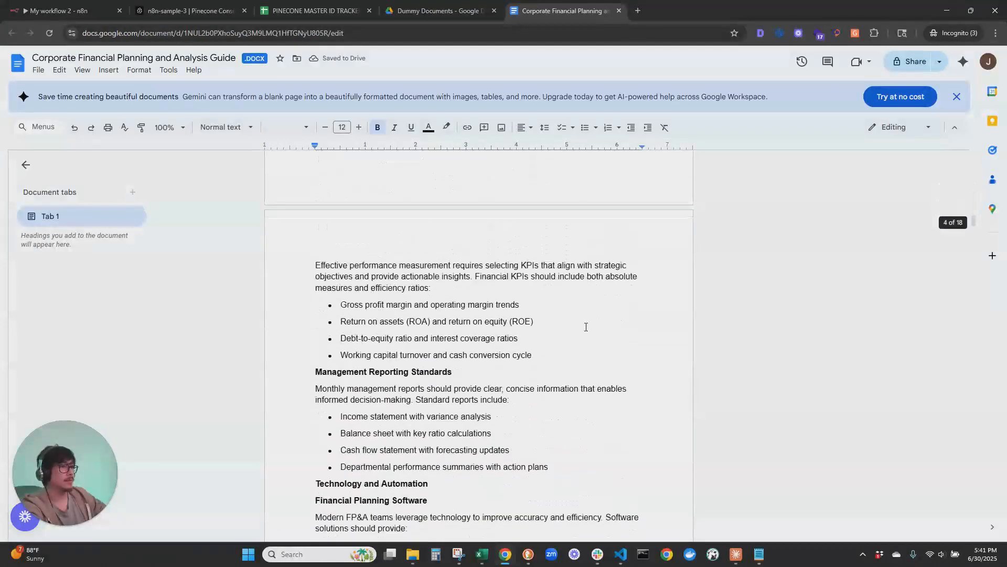
pyautogui.scroll(-5, 585, 327)
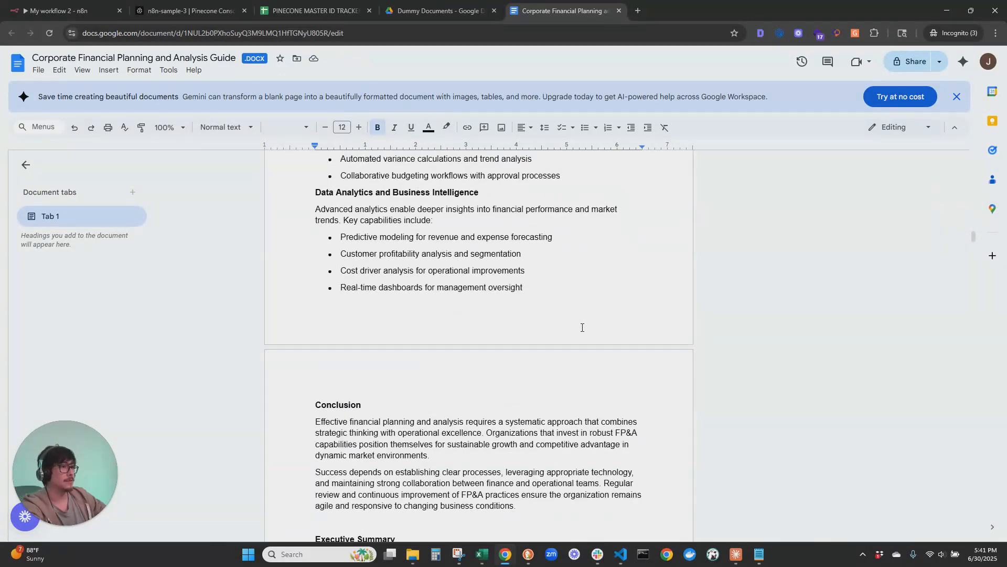
pyautogui.scroll(-2, 582, 327)
pyautogui.keyDown('shift'); pyautogui.click(533, 401); pyautogui.keyUp('shift')
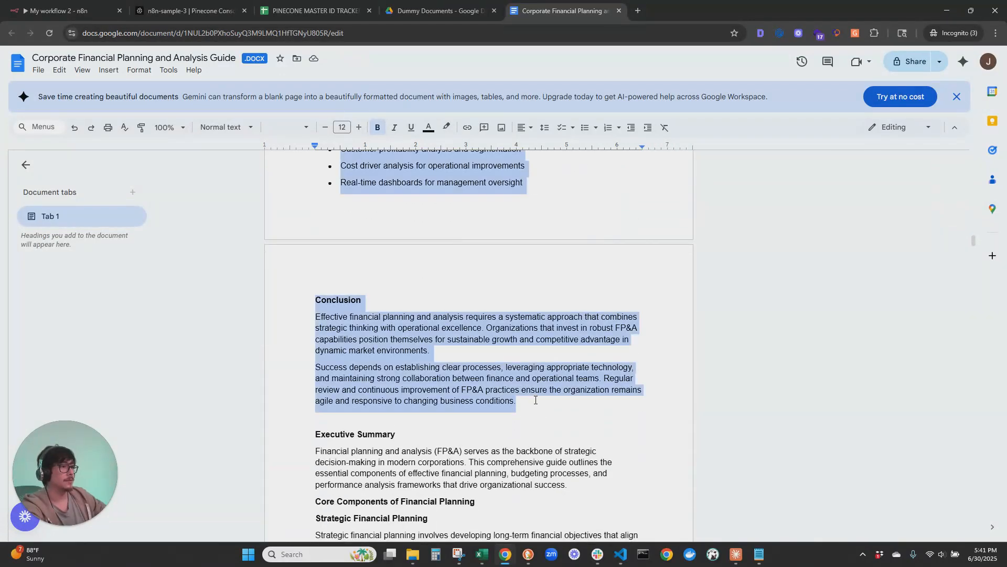
pyautogui.press('Up')
pyautogui.press('Down')
pyautogui.hotkey('ctrl', 'shift', 'End')
pyautogui.press('Delete')
pyautogui.hotkey('ctrl', 'z')
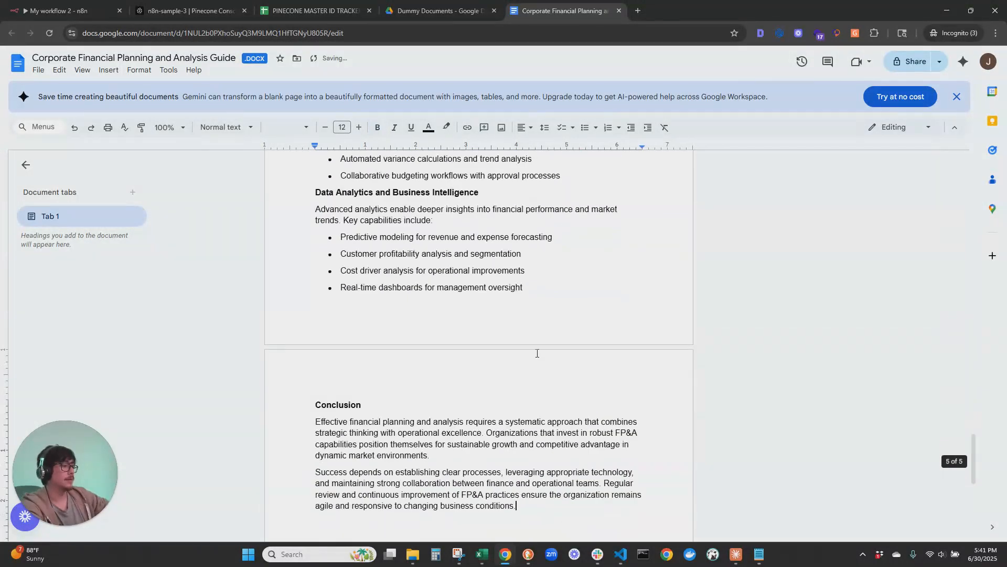
pyautogui.hotkey('ctrl', 'Home')
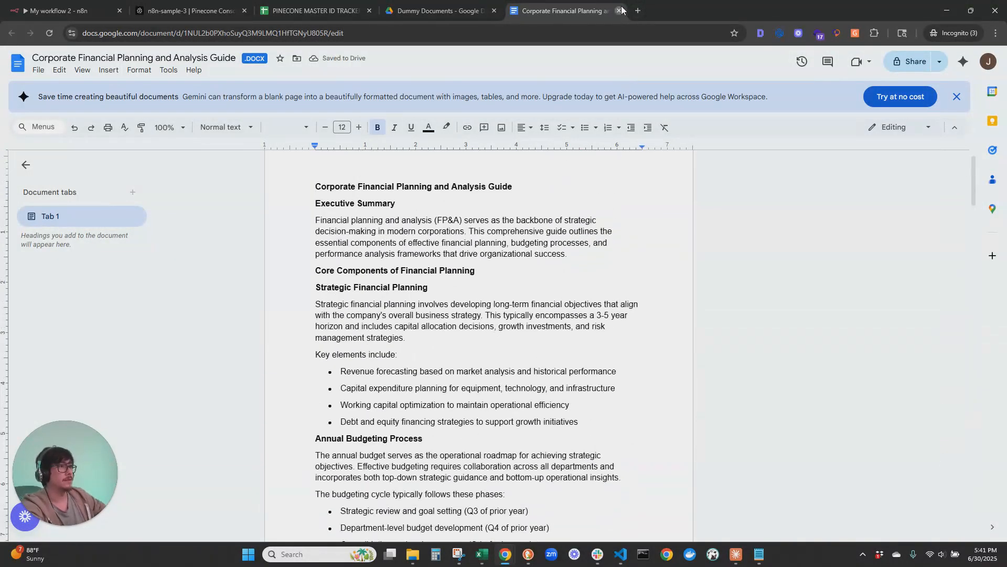
pyautogui.click(619, 11)
# Step: In n8n, point the Google Sheets4 node at the Vectors ID sheet and remove row_number from its values to update
pyautogui.click(57, 11)
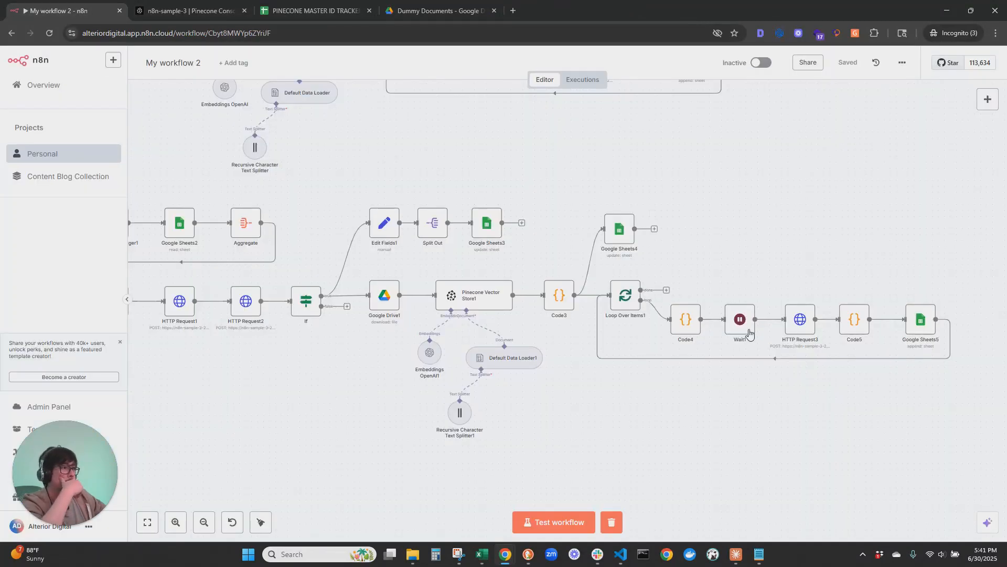
pyautogui.doubleClick(617, 225)
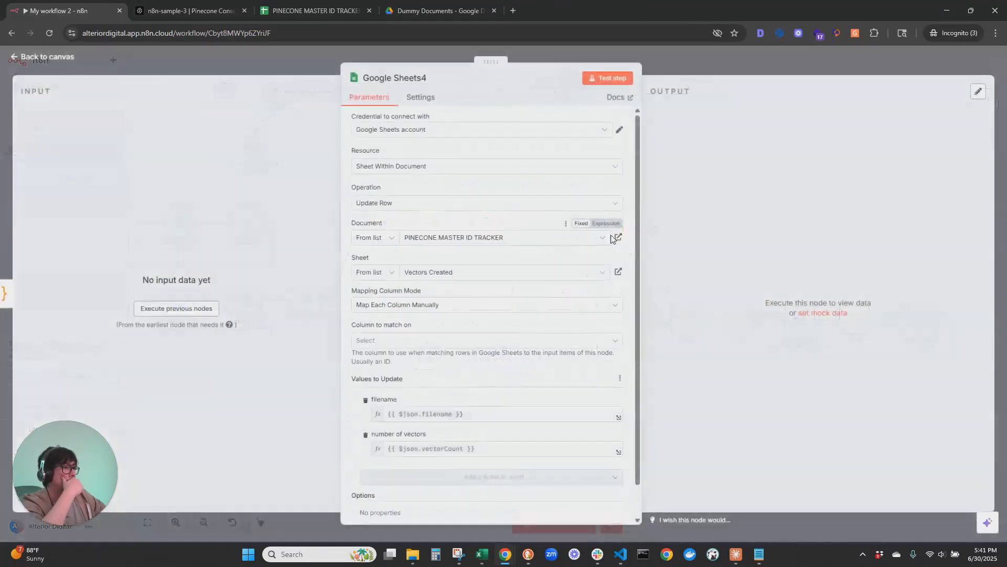
pyautogui.scroll(-1, 497, 378)
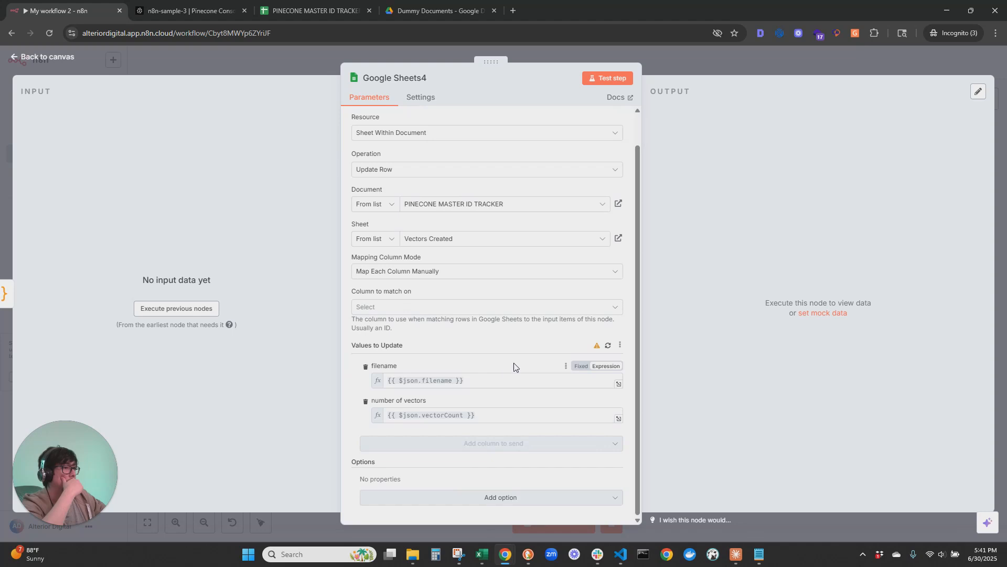
pyautogui.click(608, 345)
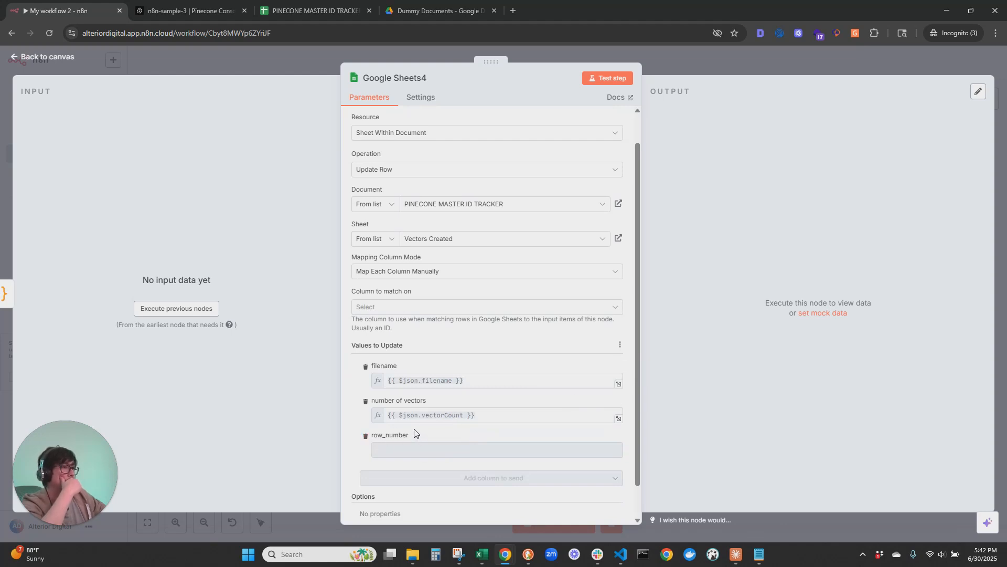
pyautogui.click(423, 243)
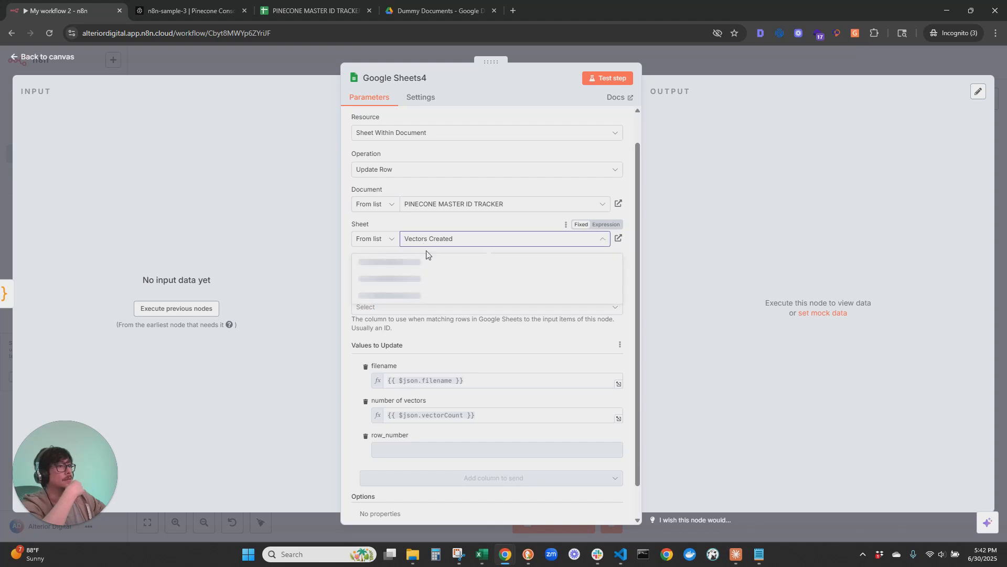
pyautogui.click(379, 281)
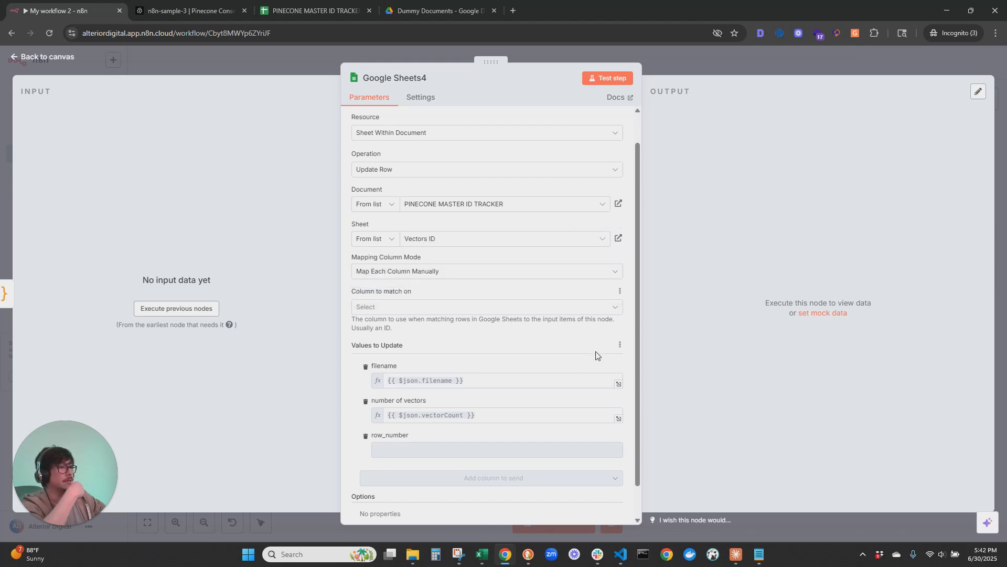
pyautogui.click(367, 437)
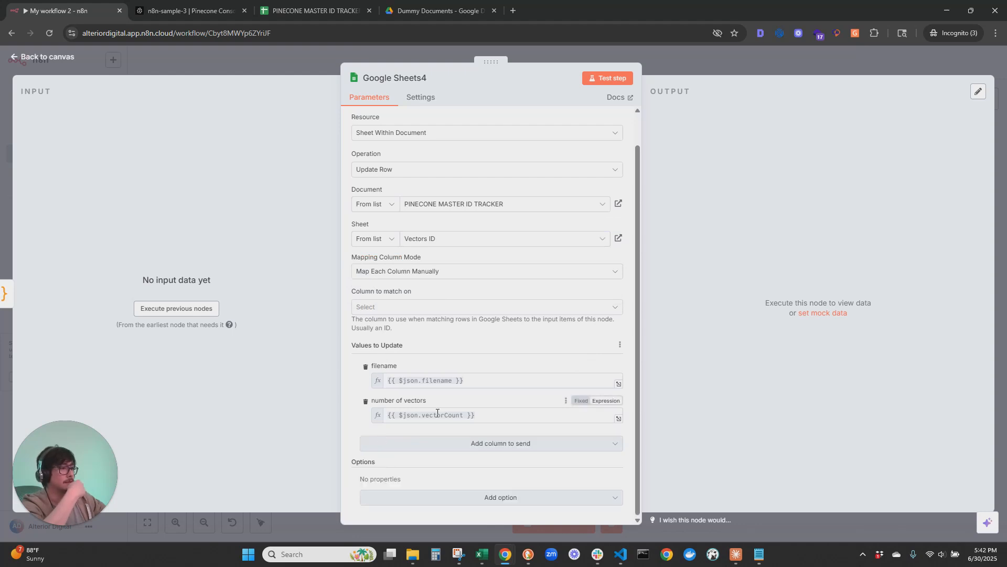
# Step: In the PINECONE MASTER ID TRACKER spreadsheet, try clearing the deleted flags in C15:C23 of the Vectors ID sheet
pyautogui.click(322, 18)
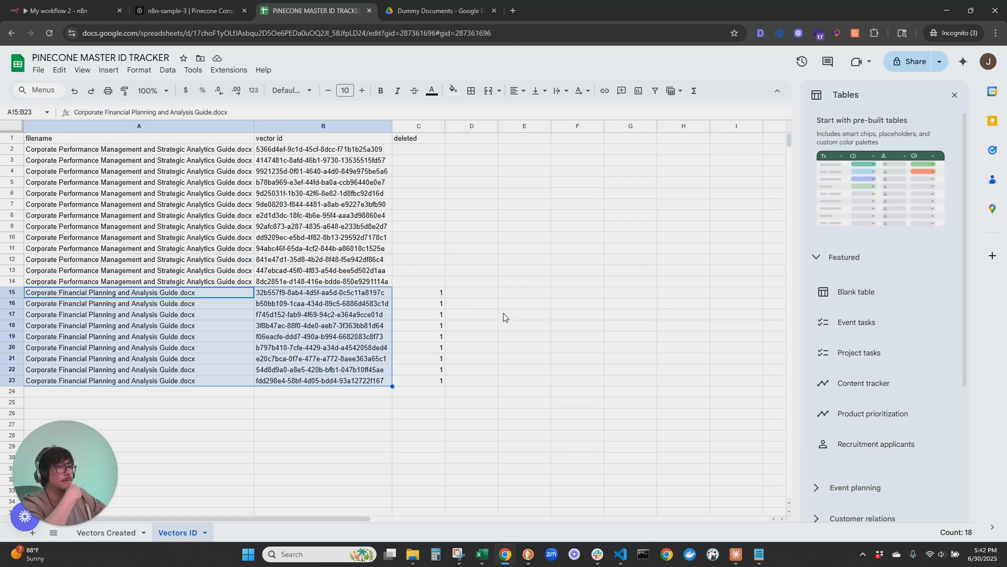
pyautogui.click(428, 282)
pyautogui.moveTo(421, 294); pyautogui.dragTo(431, 387)
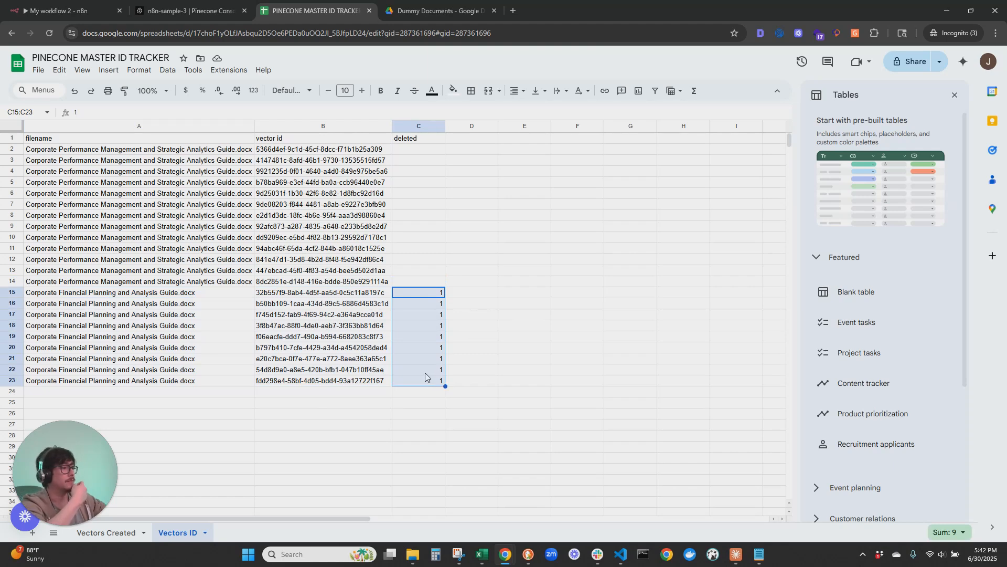
pyautogui.press('Delete')
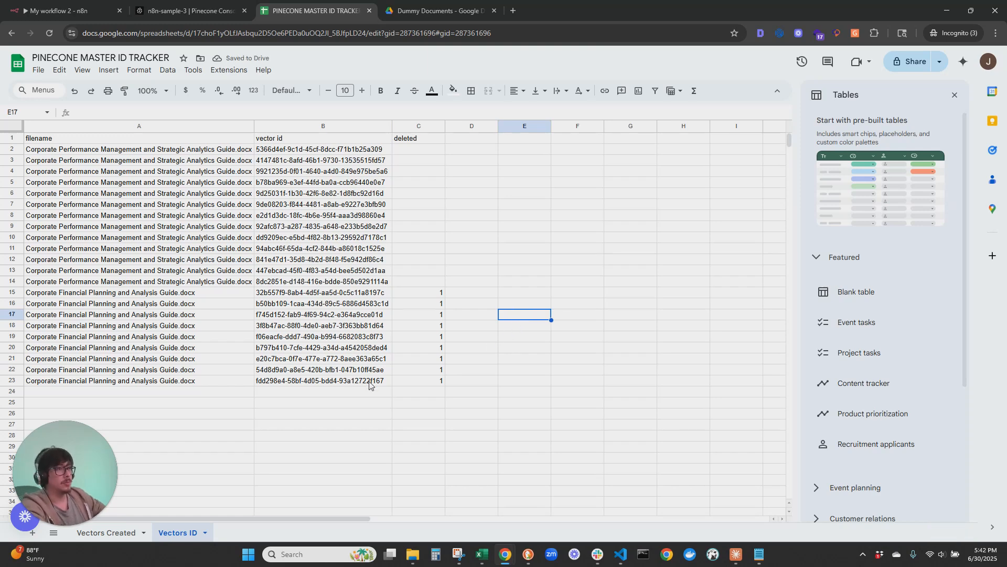
# Step: Back in n8n's Google Sheets4 node, refresh the column list, remove vector id, and set deleted to 1
pyautogui.click(73, 10)
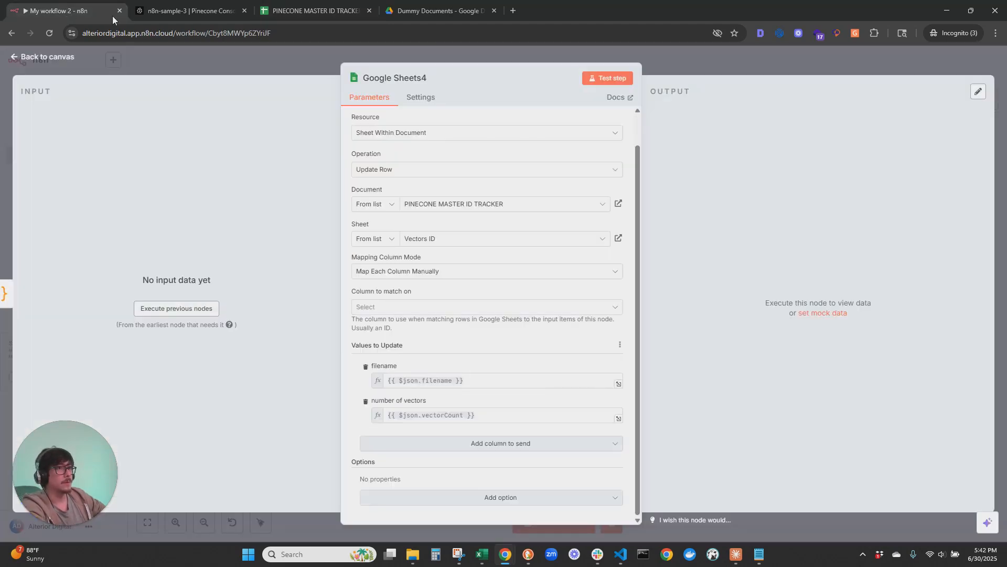
pyautogui.moveTo(620, 345)
pyautogui.click(588, 366)
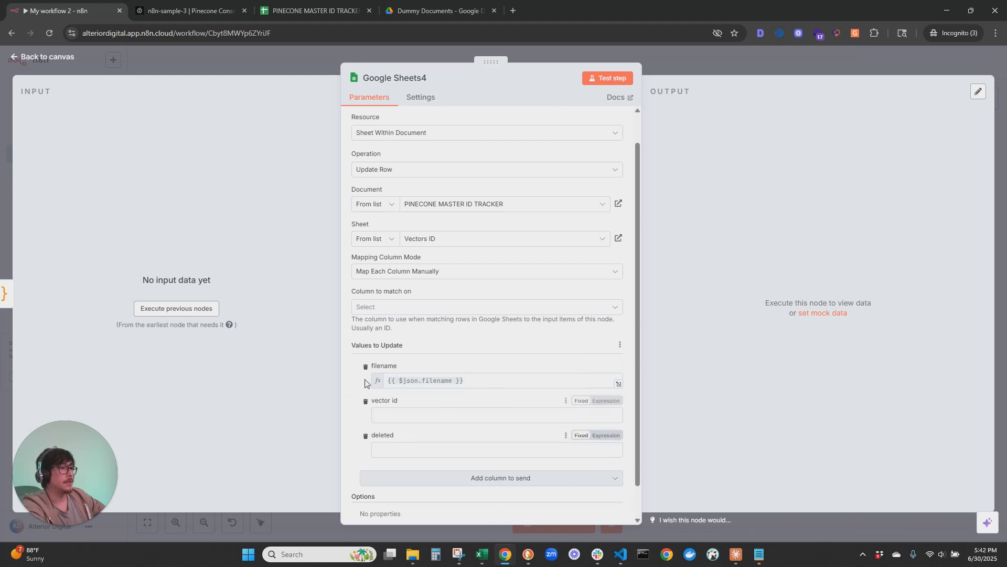
pyautogui.click(366, 401)
pyautogui.click(411, 414)
pyautogui.write('1')
pyautogui.click(69, 58)
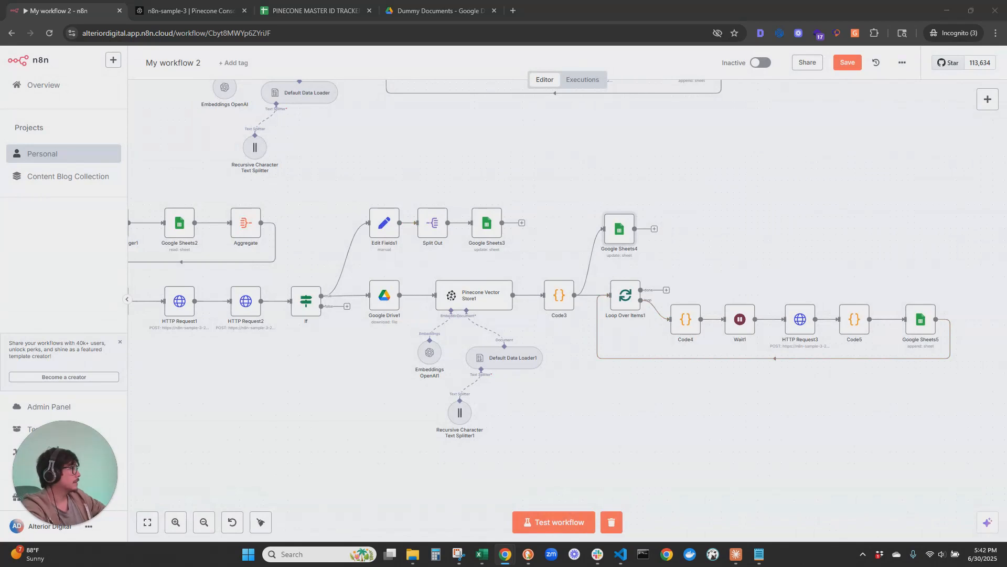
# Step: Reopen the Google Sheets4 node, set its sheet to Vectors Created, and match rows on the filename column
pyautogui.doubleClick(620, 229)
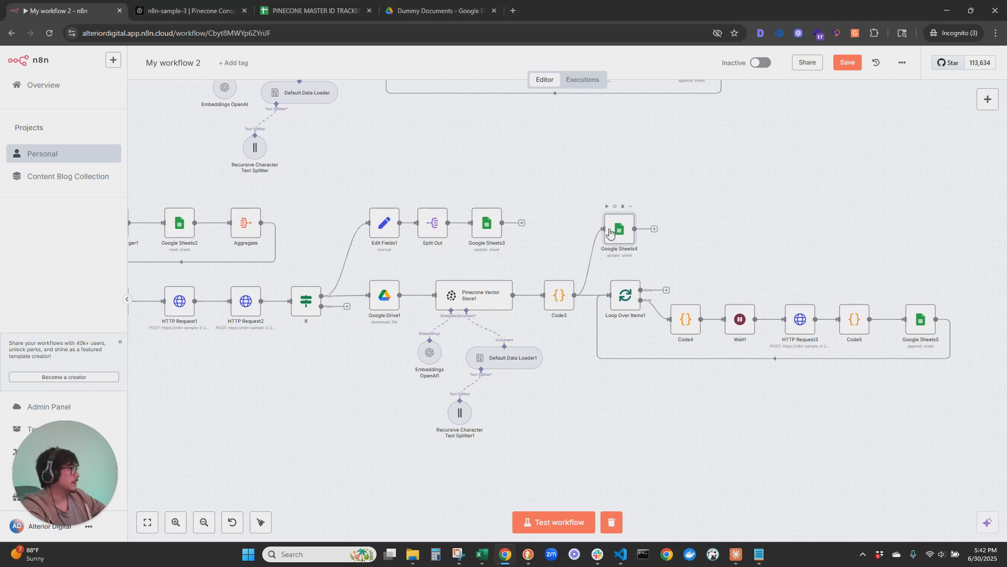
pyautogui.click(426, 272)
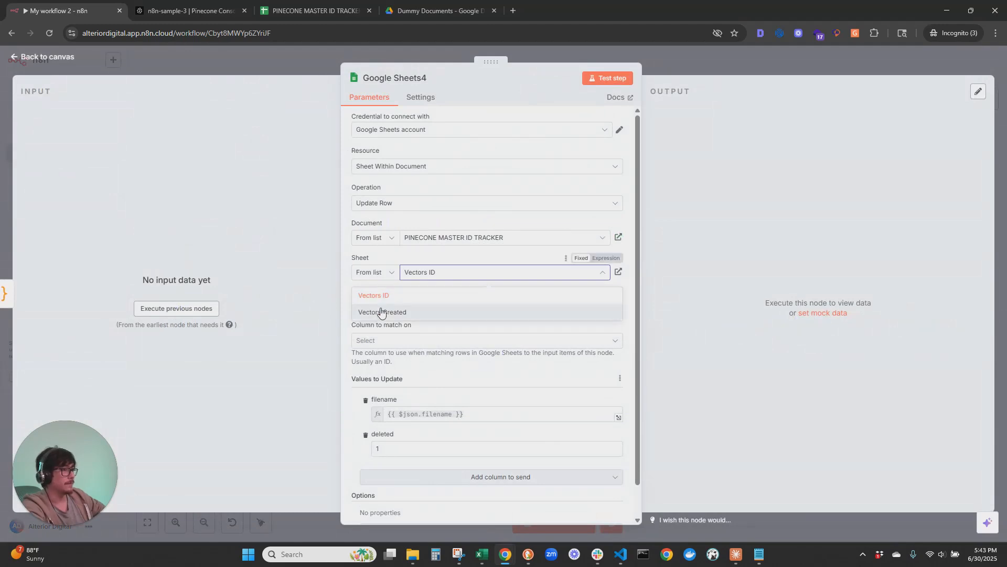
pyautogui.click(384, 313)
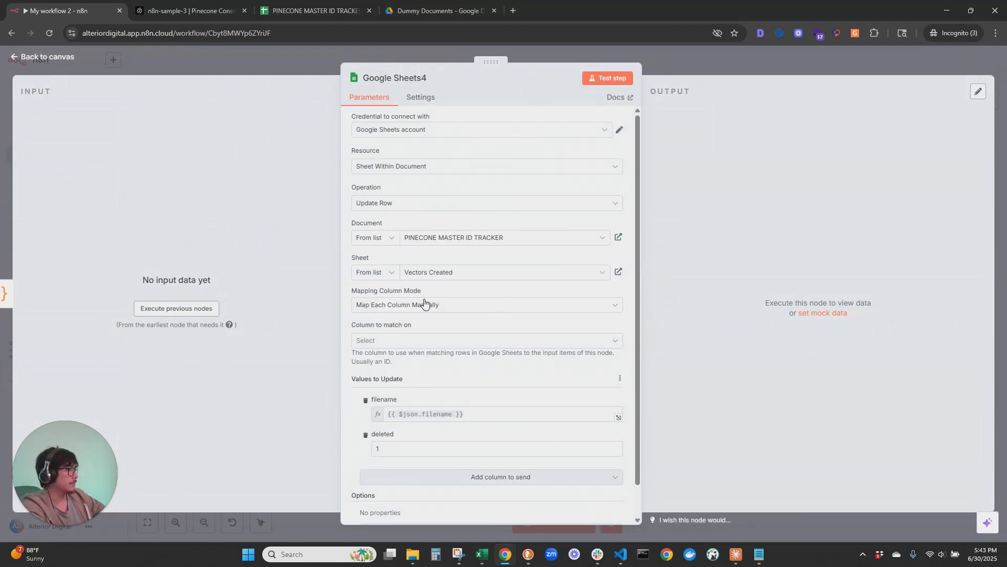
pyautogui.click(370, 341)
pyautogui.click(381, 370)
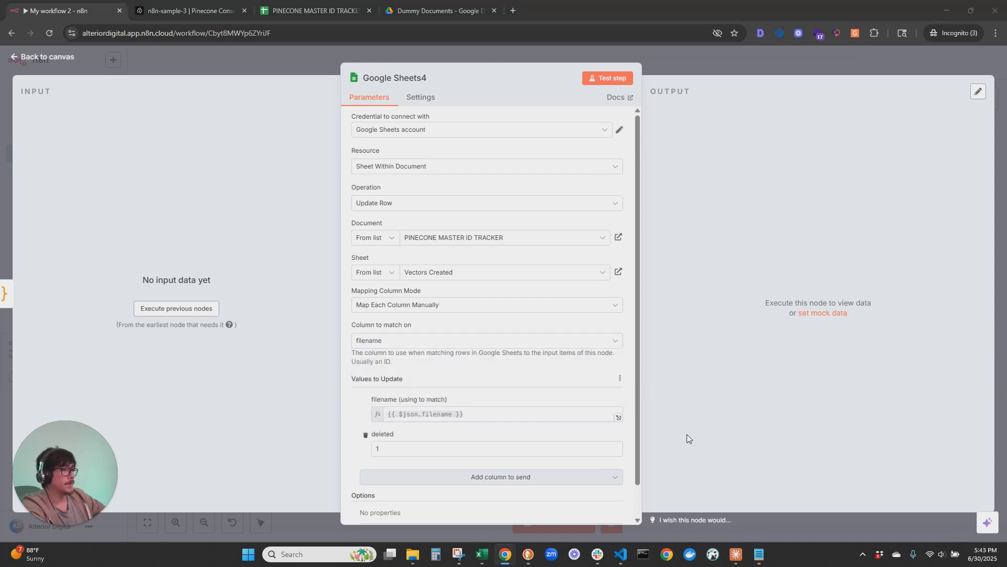
# Step: Remove the deleted value and reset the column mapping by switching to Map Automatically and back to Map Each Column Manually
pyautogui.click(458, 445)
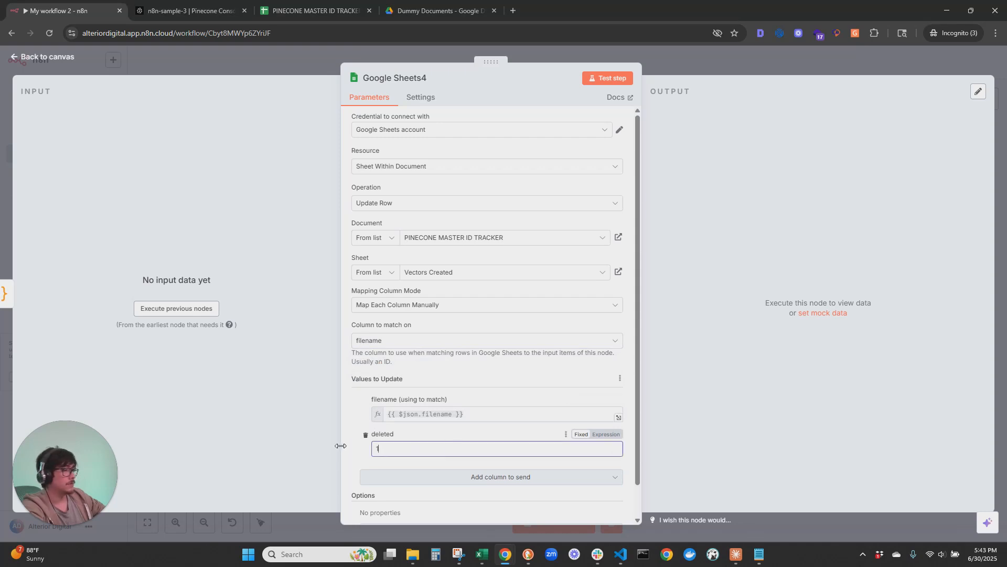
pyautogui.click(366, 435)
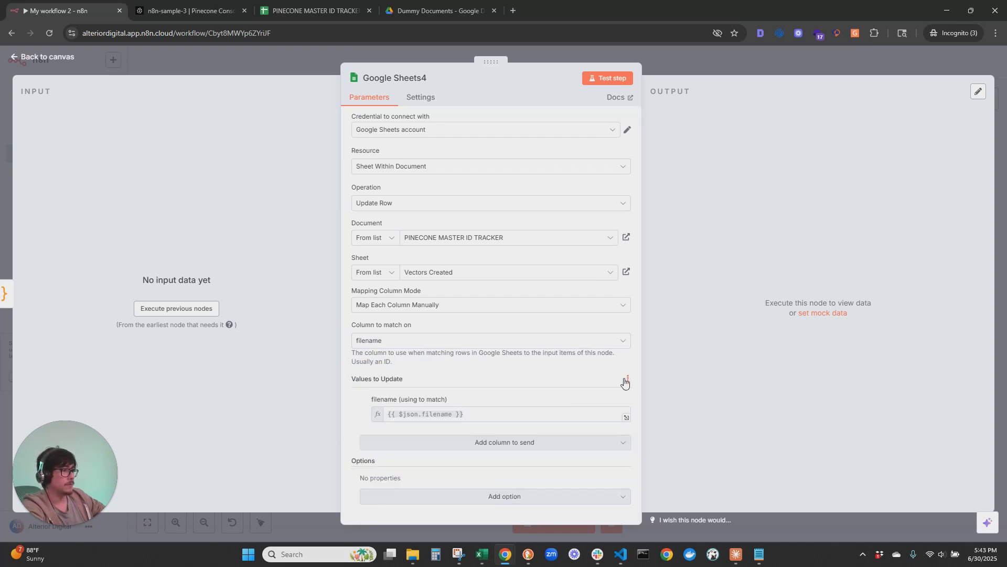
pyautogui.click(459, 447)
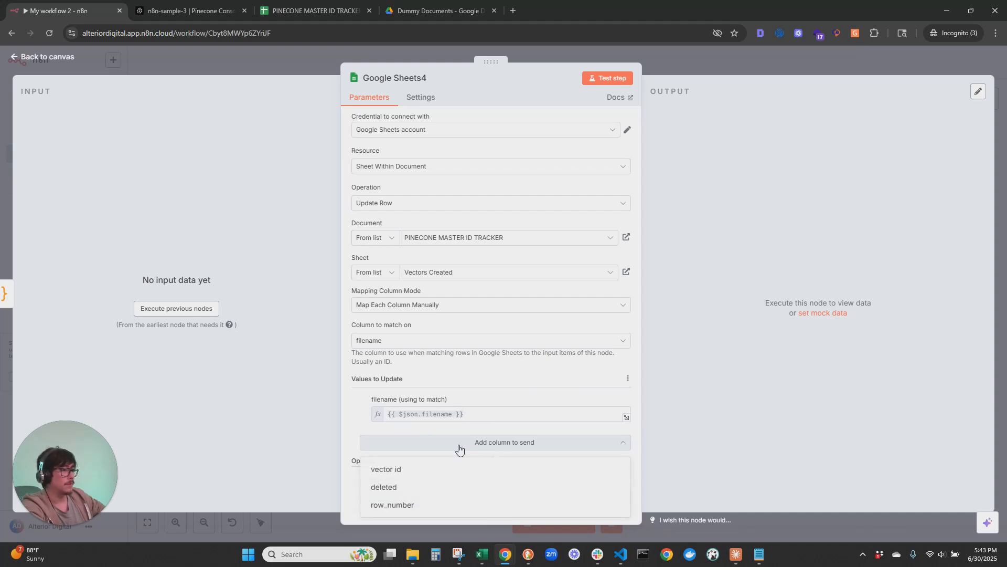
pyautogui.click(407, 426)
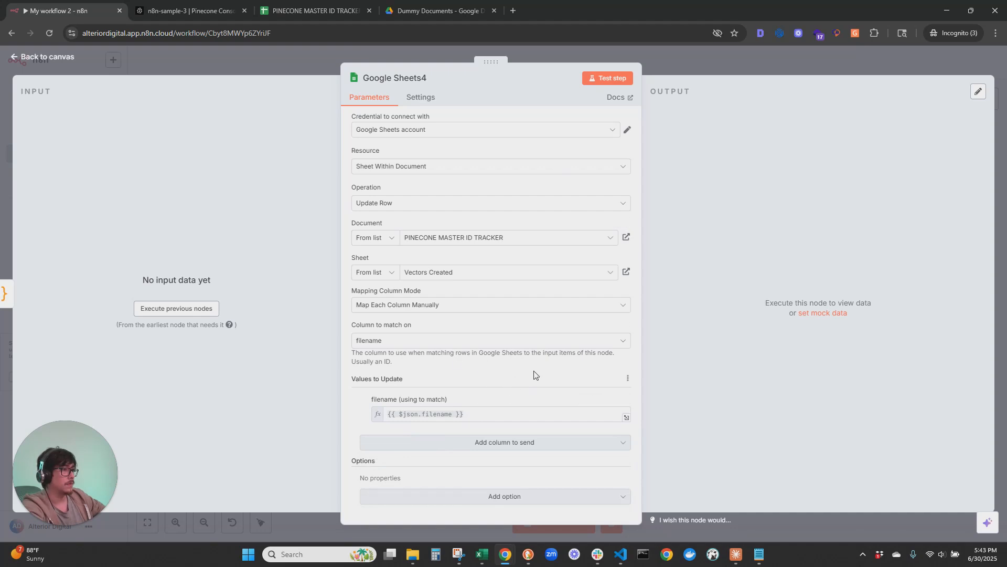
pyautogui.click(479, 304)
pyautogui.click(468, 354)
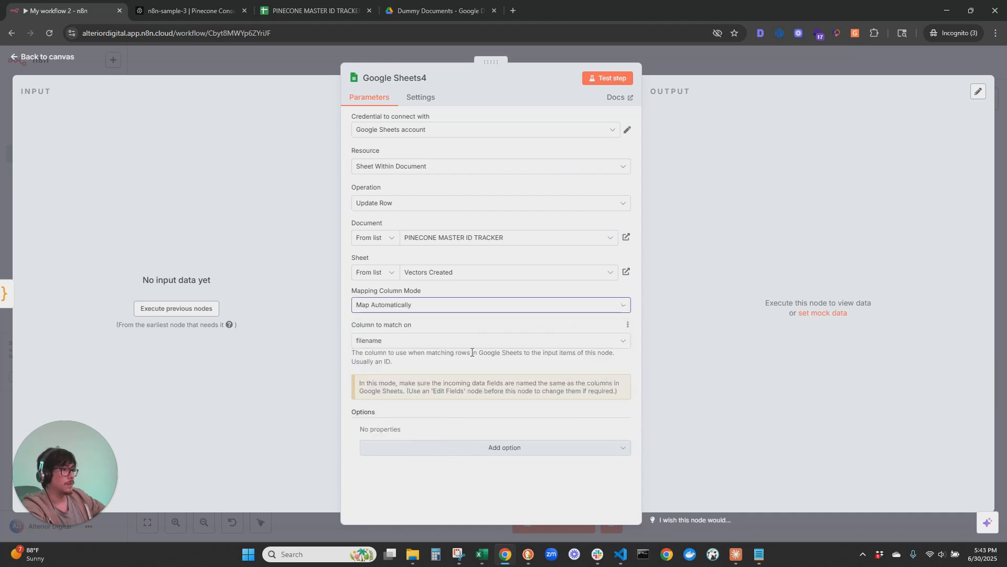
pyautogui.click(417, 309)
pyautogui.click(401, 331)
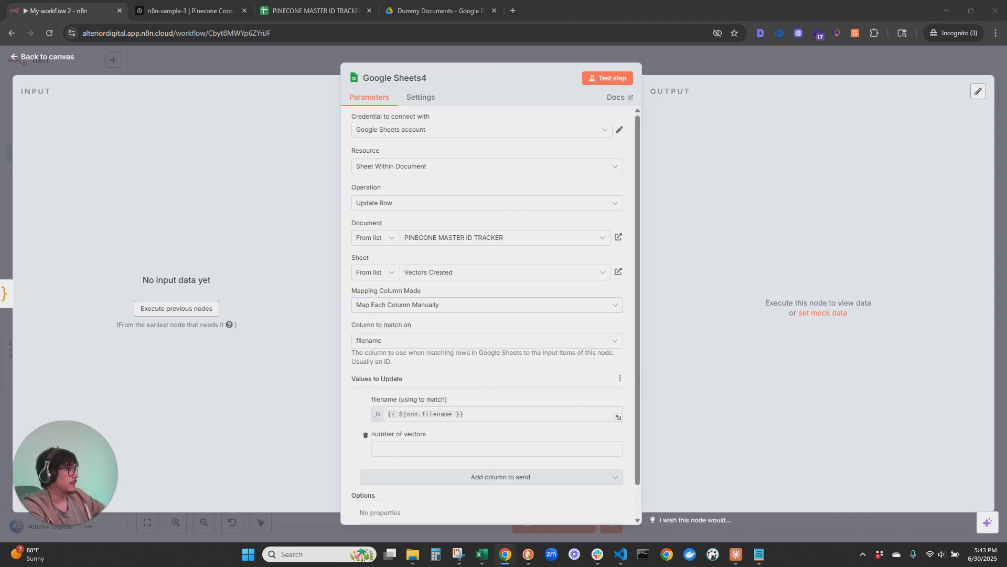
# Step: Set number of vectors to the expression {{ $json.vectorCount }} and return to the workflow canvas
pyautogui.click(471, 447)
pyautogui.write('{{ $json.vectorCount }}')
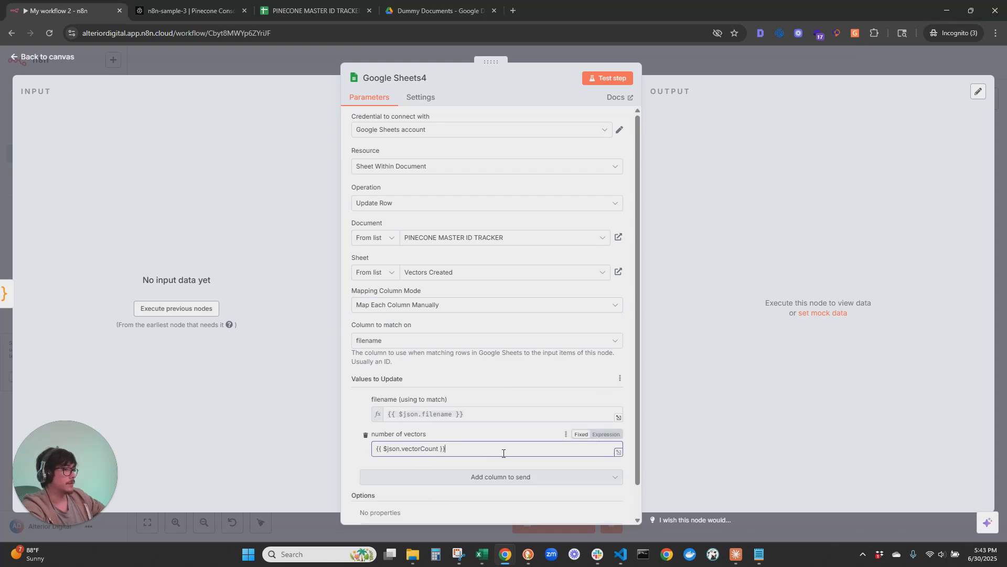
pyautogui.click(604, 434)
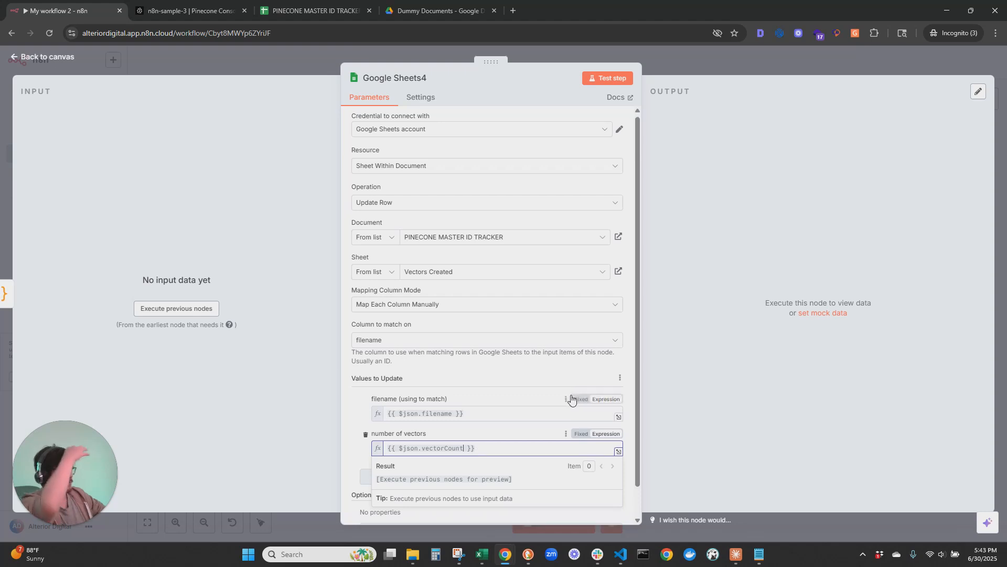
pyautogui.scroll(-1, 572, 401)
pyautogui.click(626, 447)
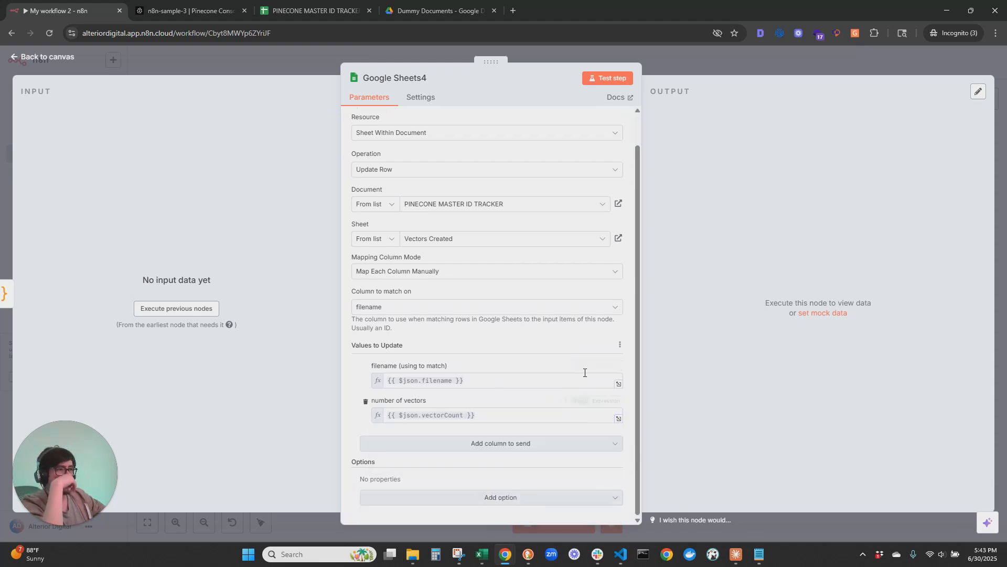
pyautogui.click(50, 58)
# Step: Check the Vectors Created sheet in the tracker spreadsheet and the Dummy Documents folder in Google Drive
pyautogui.click(313, 10)
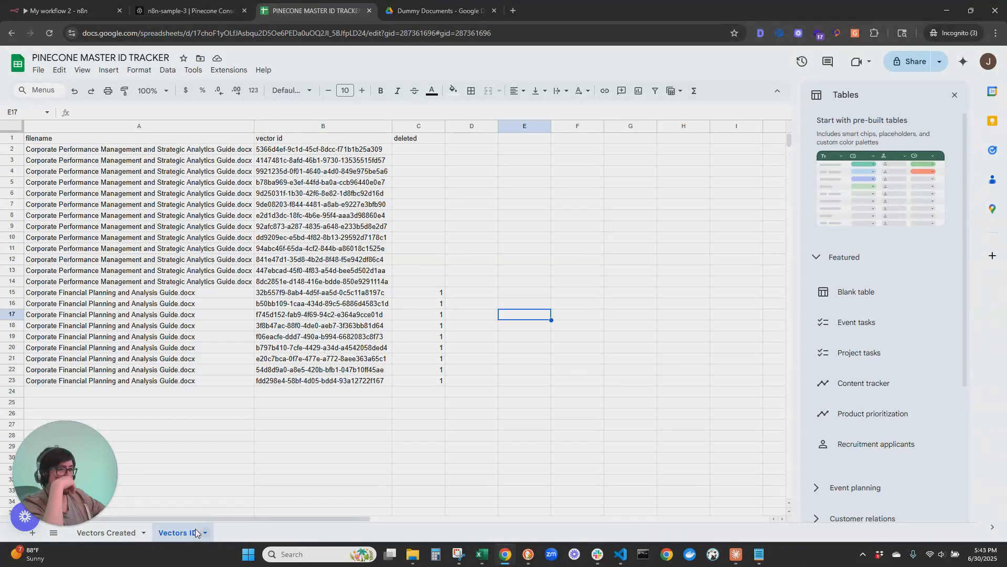
pyautogui.click(122, 533)
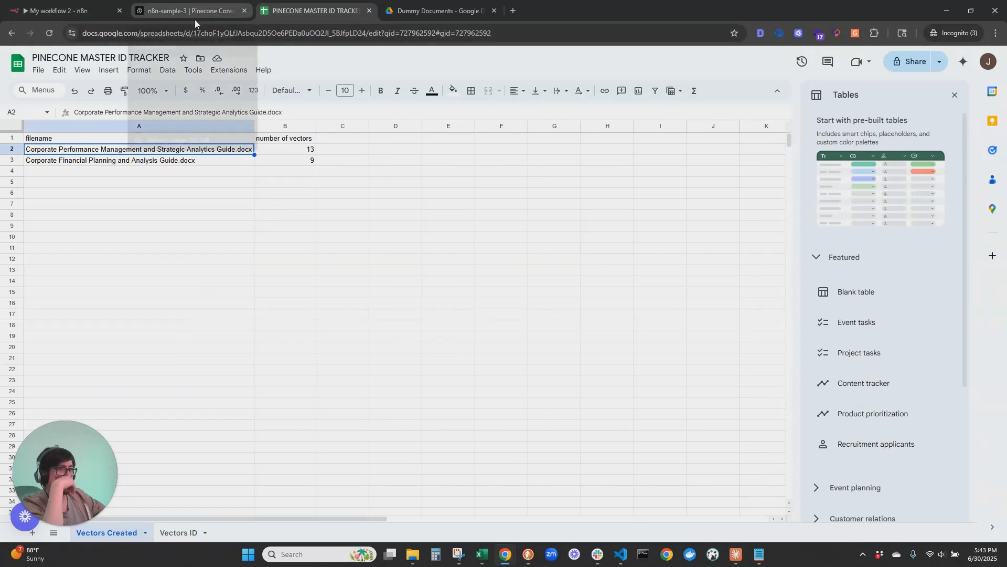
pyautogui.click(400, 16)
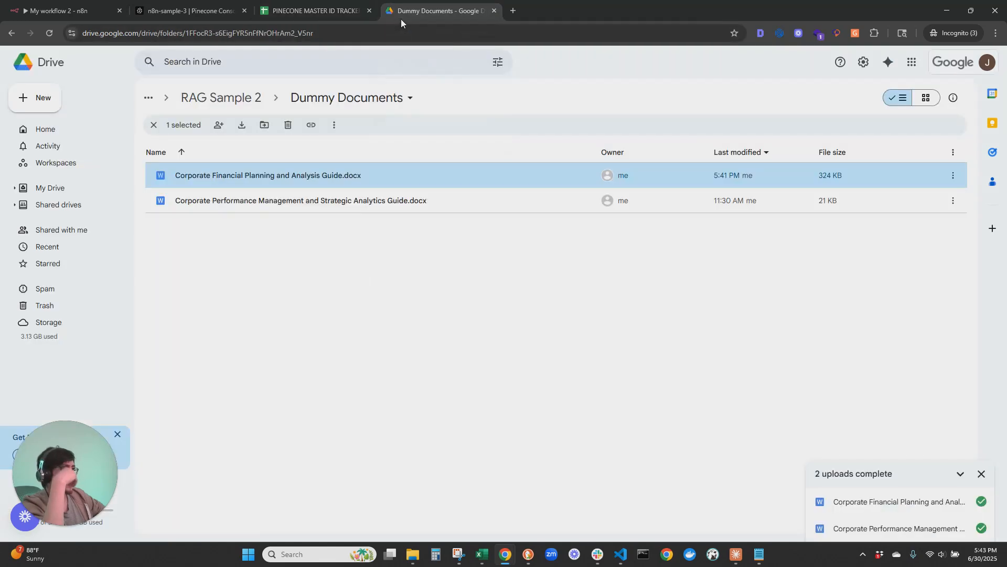
# Step: Return to n8n, save My workflow 2, and activate it
pyautogui.hotkey('ctrl', '1')
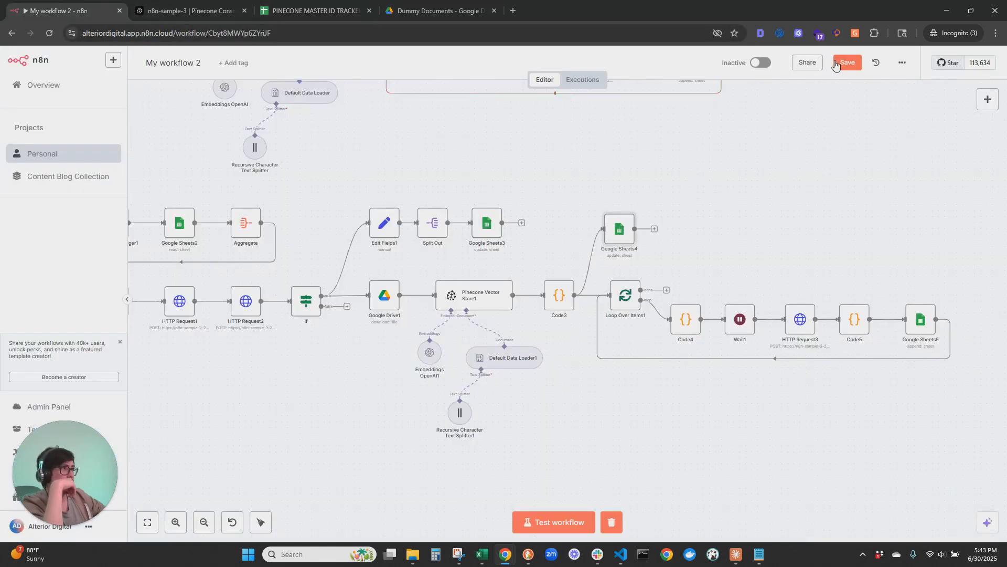
pyautogui.click(853, 63)
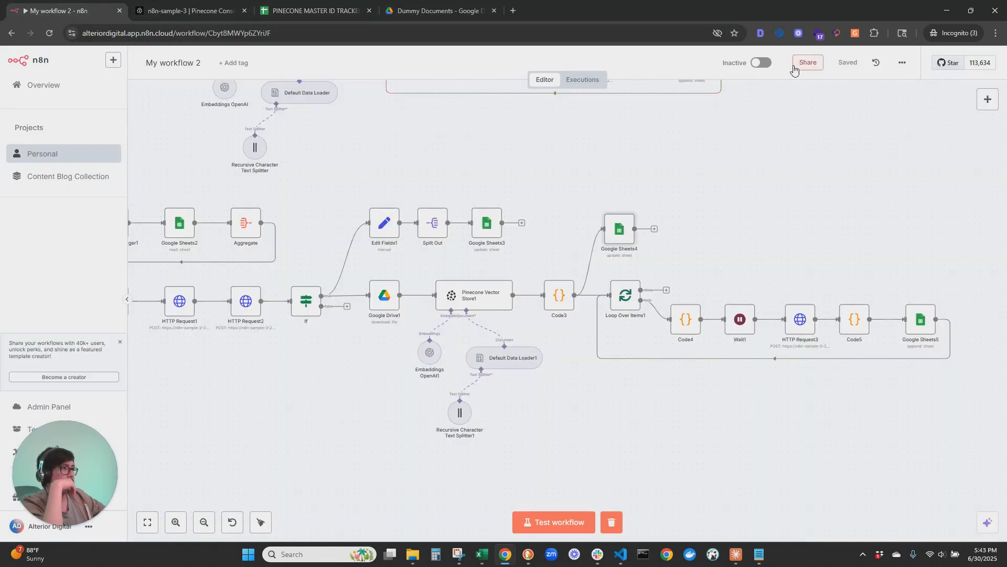
pyautogui.click(758, 66)
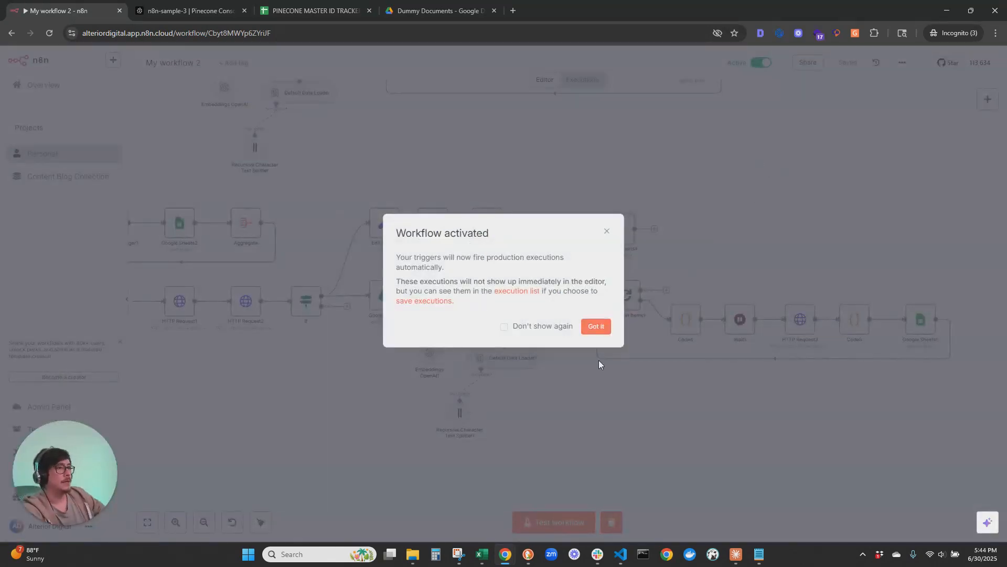
pyautogui.click(596, 326)
# Step: Open Corporate Financial Planning and Analysis Guide.docx from the Dummy Documents folder in Google Drive and look through its text
pyautogui.click(436, 10)
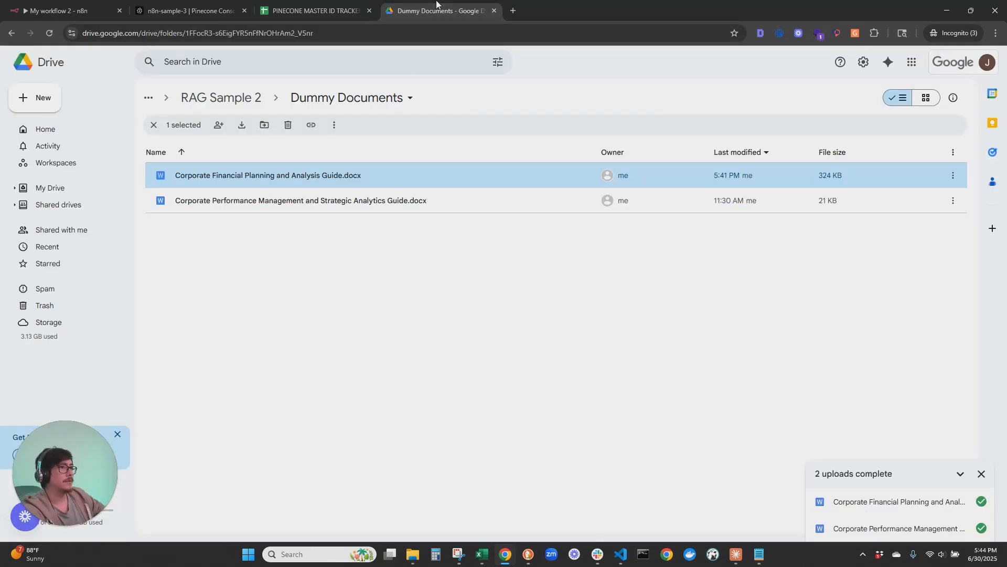
pyautogui.doubleClick(324, 178)
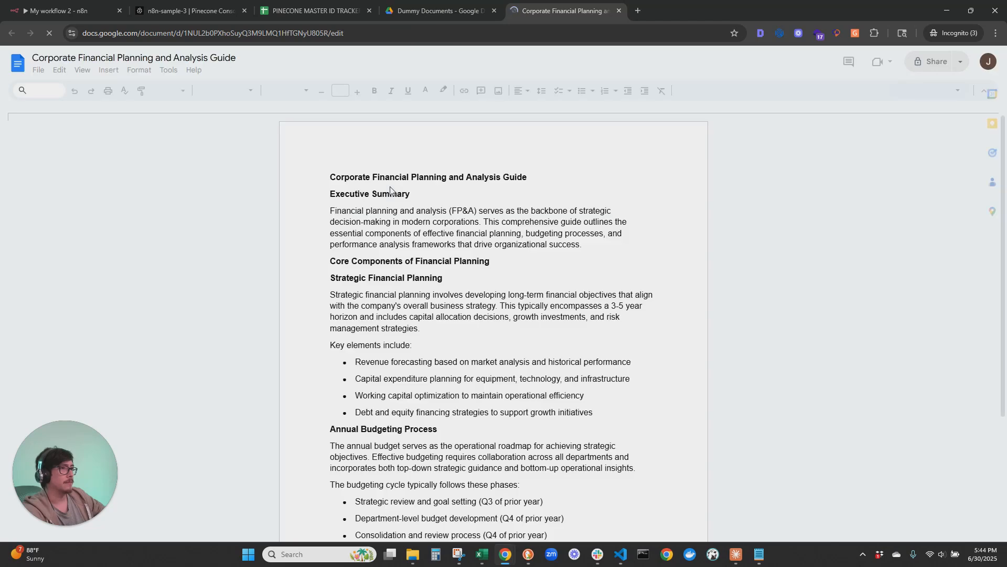
pyautogui.hotkey('ctrl', 'a')
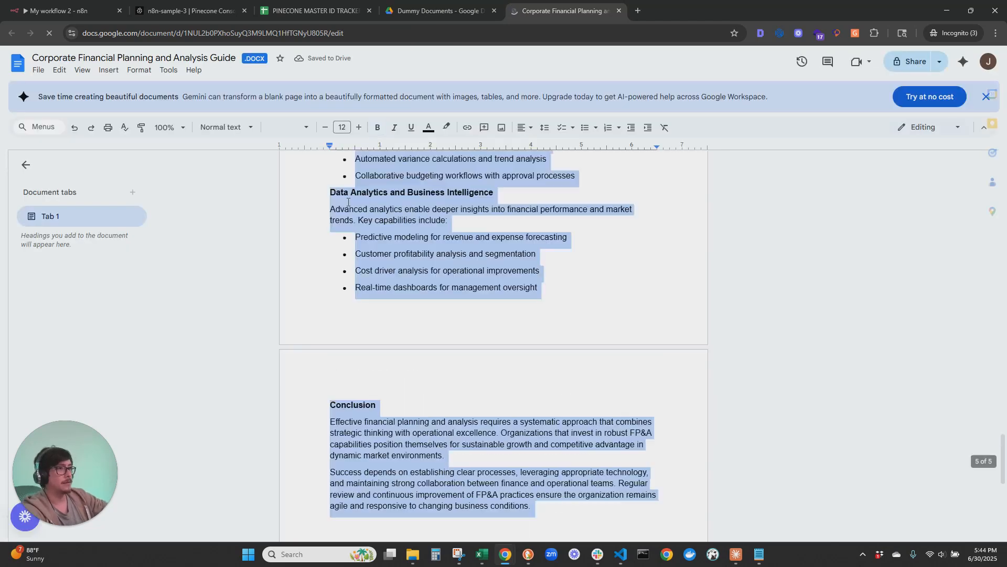
pyautogui.click(348, 202)
pyautogui.scroll(20, 349, 202)
pyautogui.scroll(-11, 348, 202)
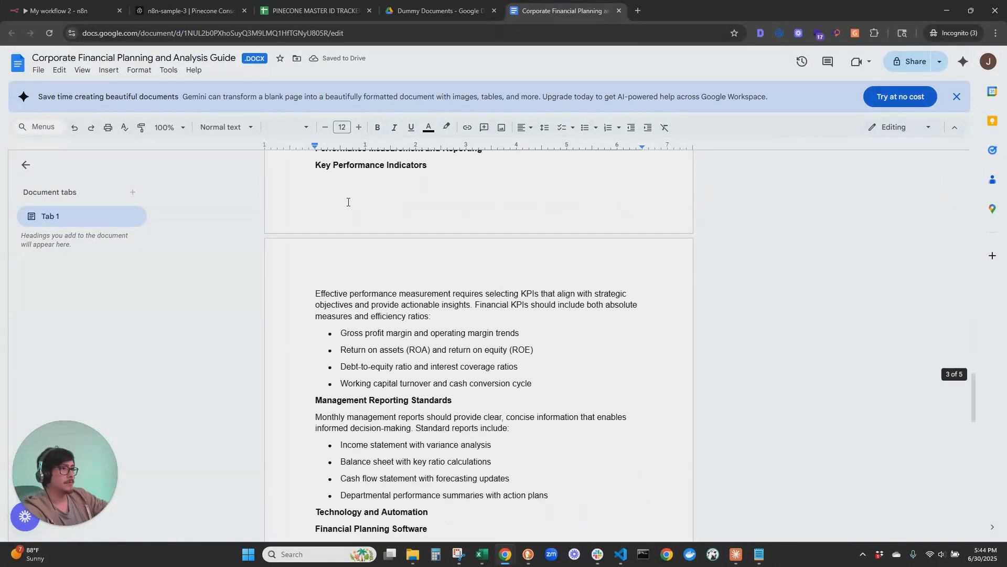
# Step: Change the guide's content by selecting a passage in its later pages and pasting the copied text there
pyautogui.hotkey('ctrl', 'End')
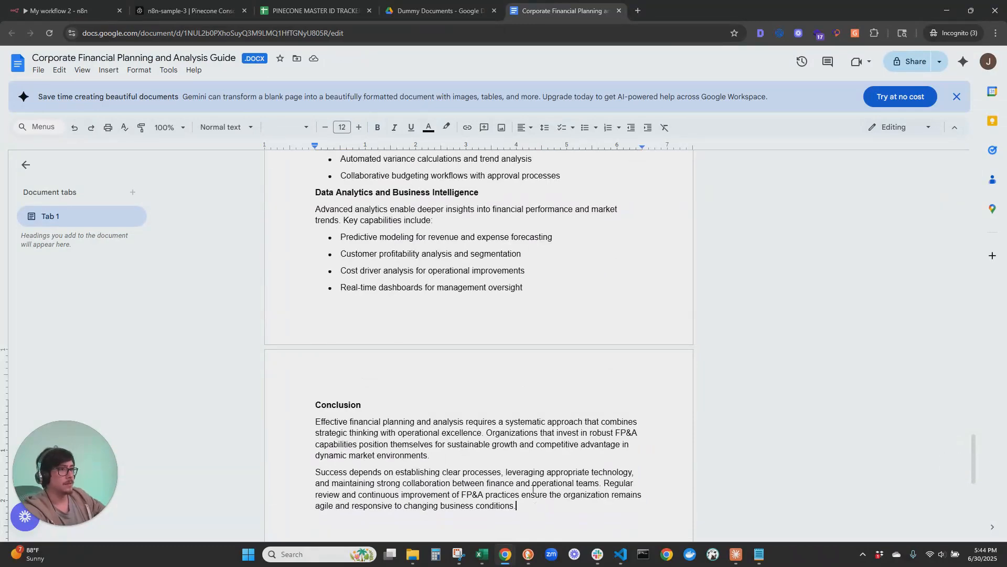
pyautogui.scroll(7, 533, 489)
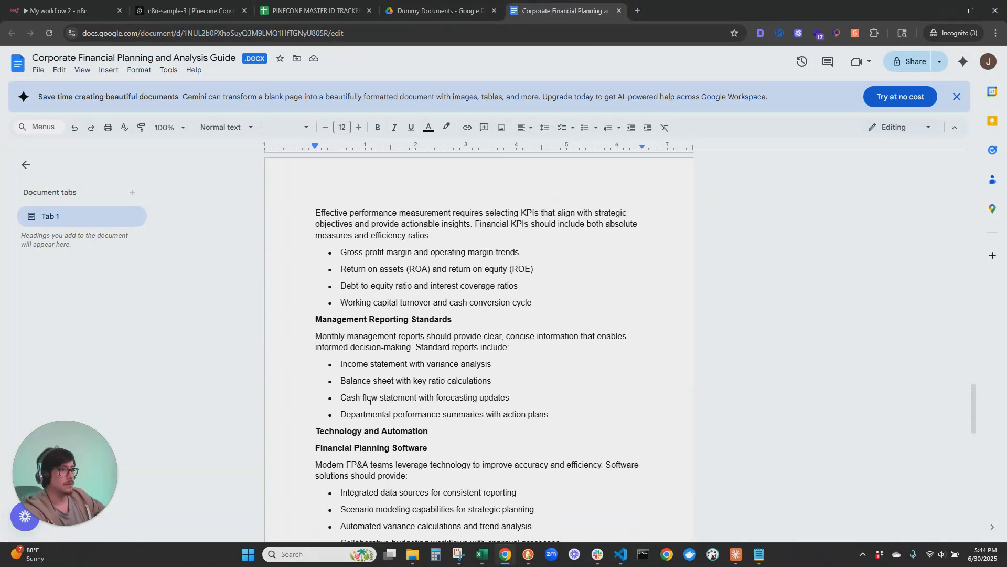
pyautogui.scroll(5, 367, 392)
pyautogui.keyDown('shift'); pyautogui.click(315, 328); pyautogui.keyUp('shift')
pyautogui.hotkey('ctrl', 'v')
pyautogui.click(472, 294)
pyautogui.scroll(4, 452, 275)
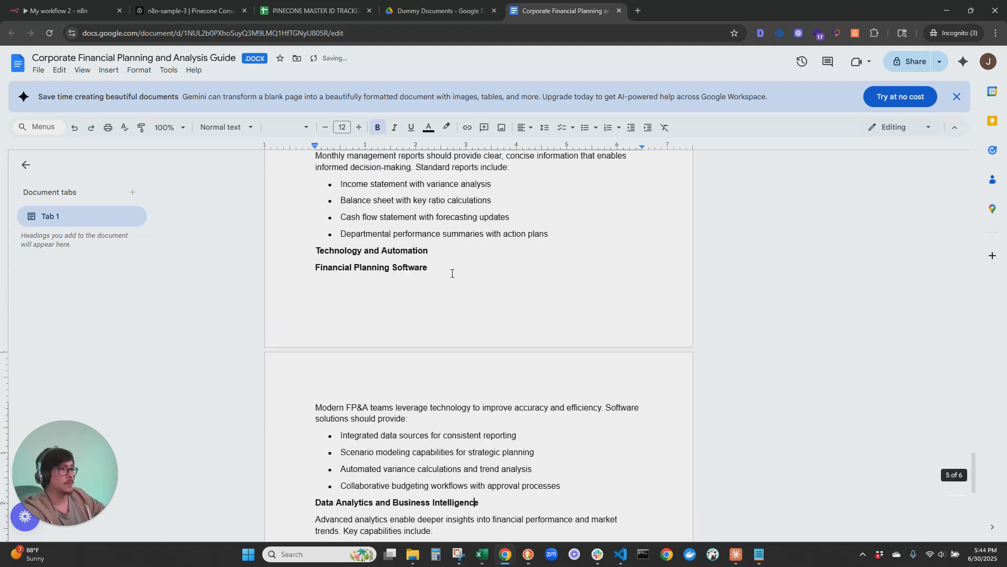
# Step: Close the edited document and open the execution list of My workflow 2 in n8n
pyautogui.click(619, 11)
pyautogui.click(57, 10)
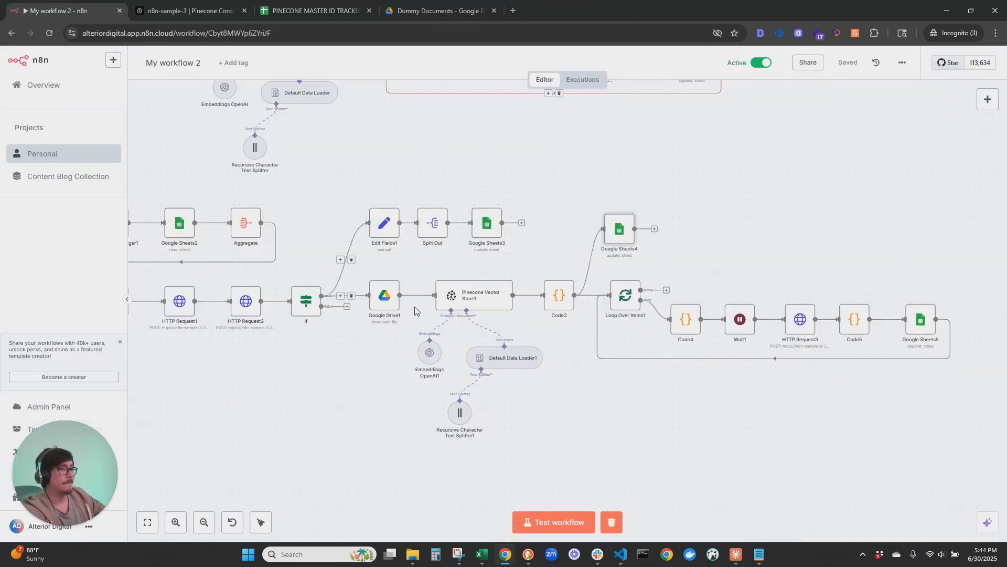
pyautogui.click(587, 80)
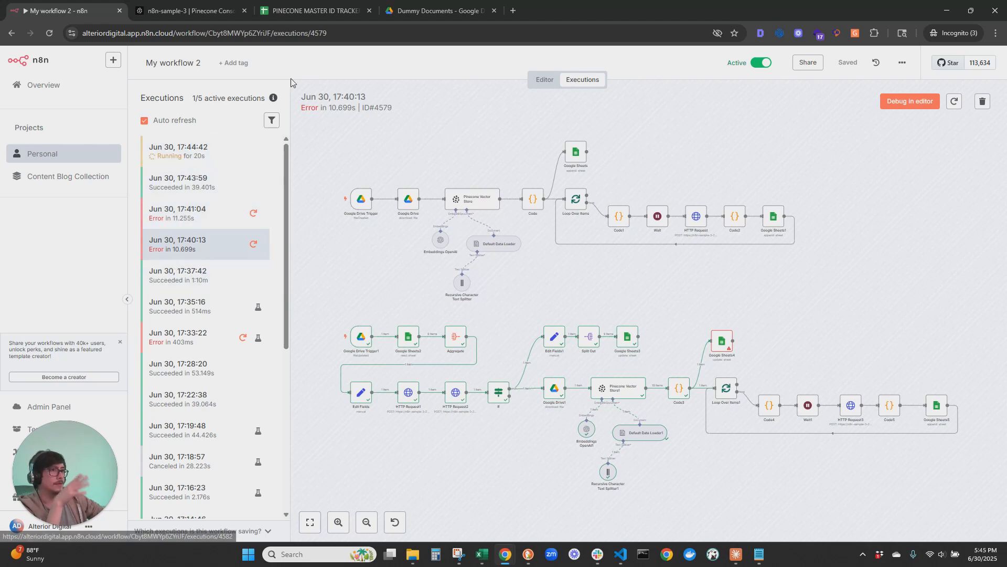
# Step: Check the Financial Planning guide's vector count in Vectors Created and its rows in Vectors ID in the tracker spreadsheet
pyautogui.click(303, 6)
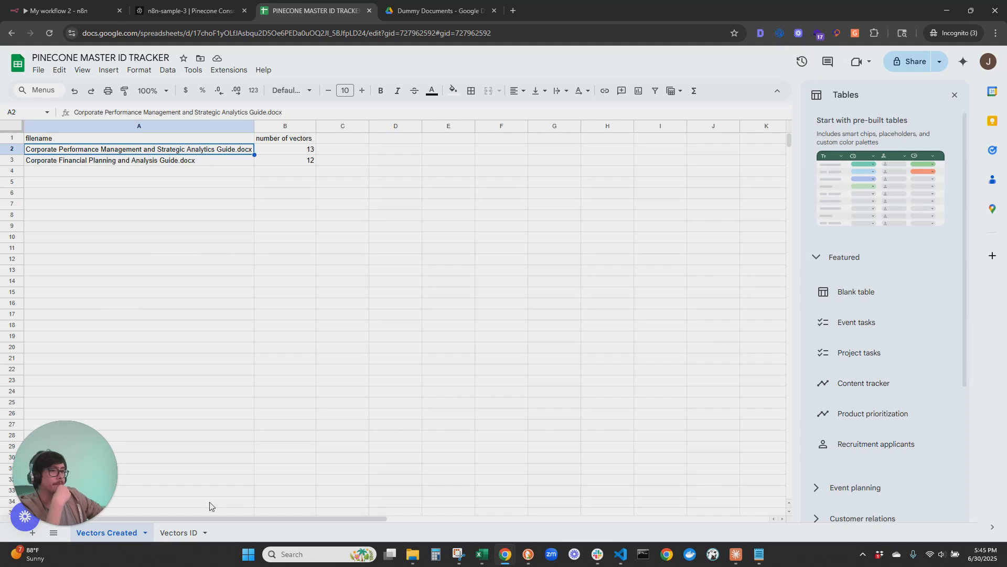
pyautogui.click(303, 162)
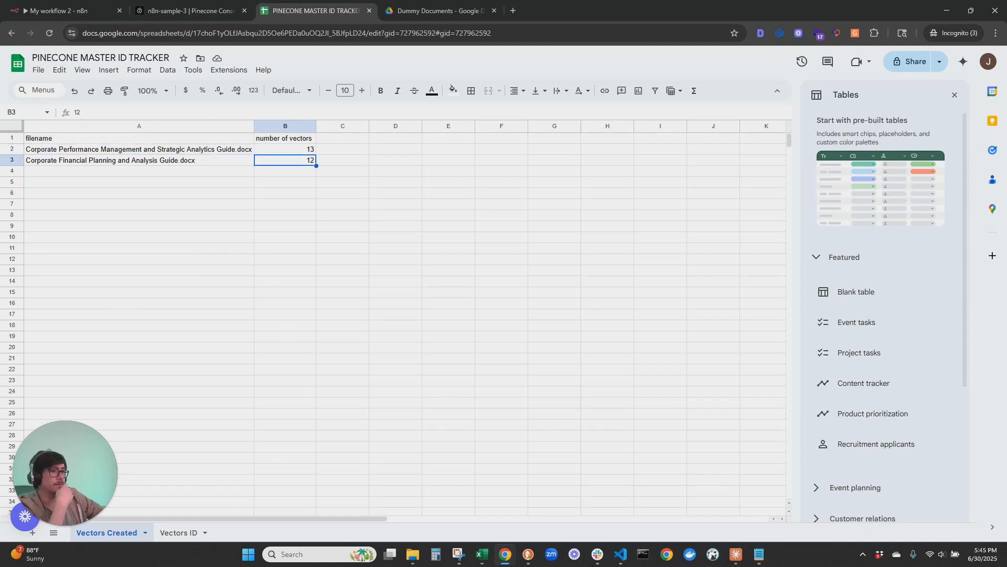
pyautogui.click(176, 533)
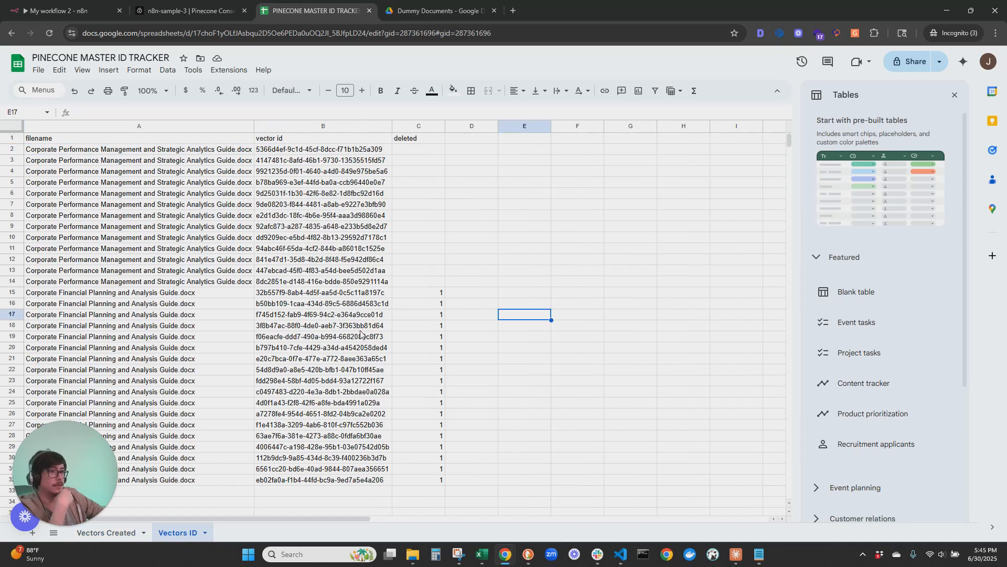
pyautogui.scroll(-3, 359, 346)
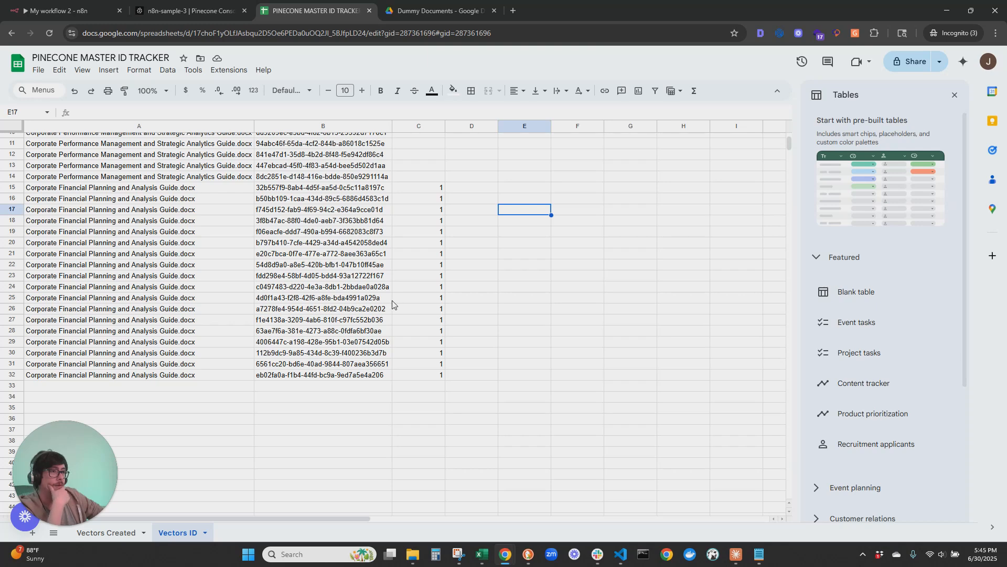
pyautogui.scroll(-5, 391, 305)
pyautogui.scroll(2, 420, 304)
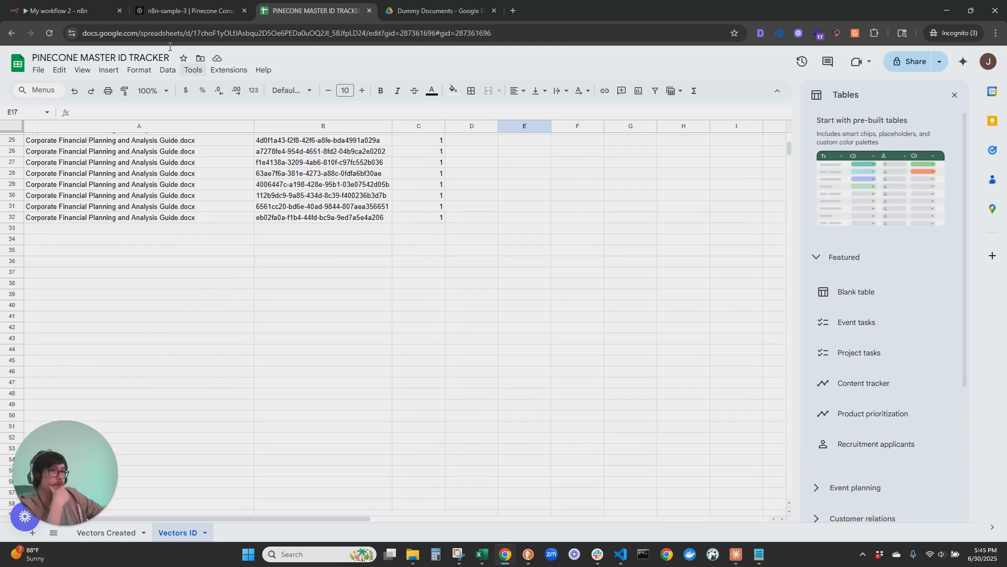
pyautogui.scroll(2, 378, 234)
# Step: Compare the running n8n execution with the Financial Planning guide's rows from row 33 in Vectors ID and its Vectors Created entry
pyautogui.click(58, 10)
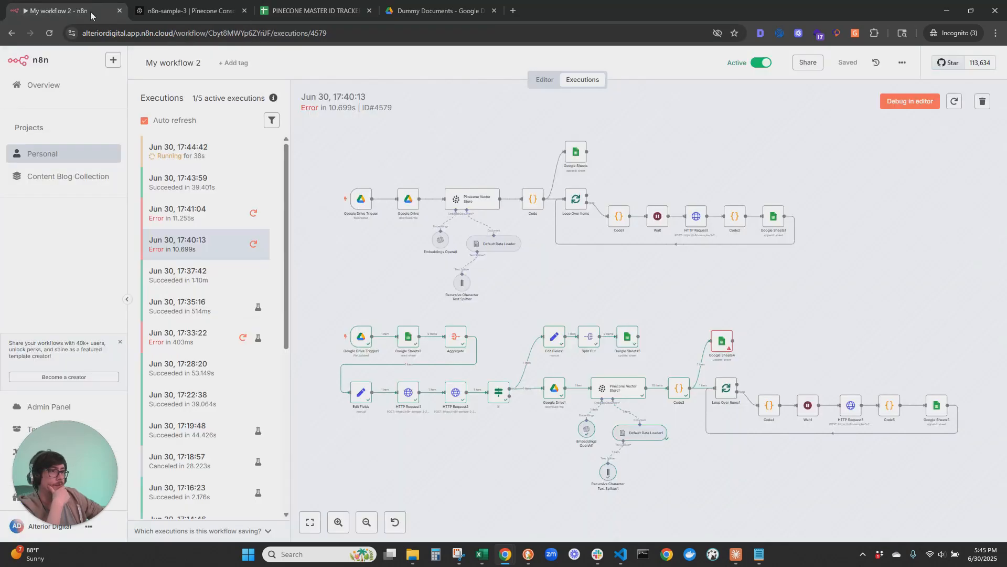
pyautogui.click(300, 4)
pyautogui.click(180, 281)
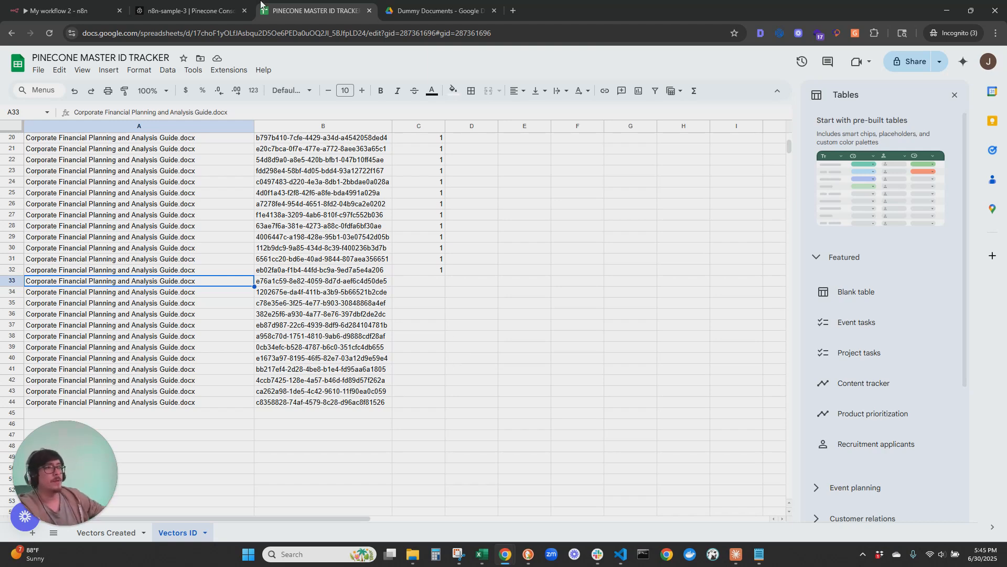
pyautogui.click(38, 4)
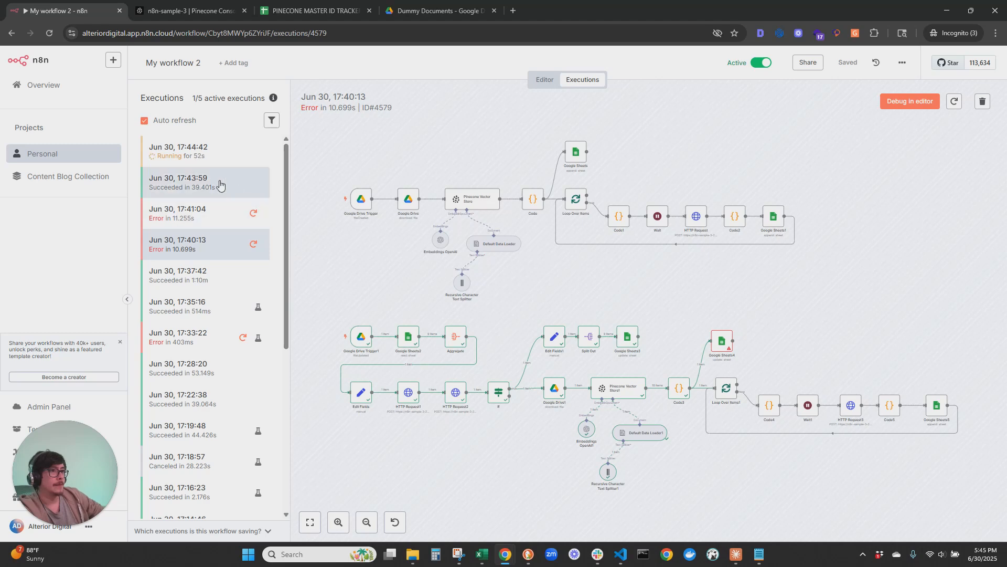
pyautogui.click(346, 7)
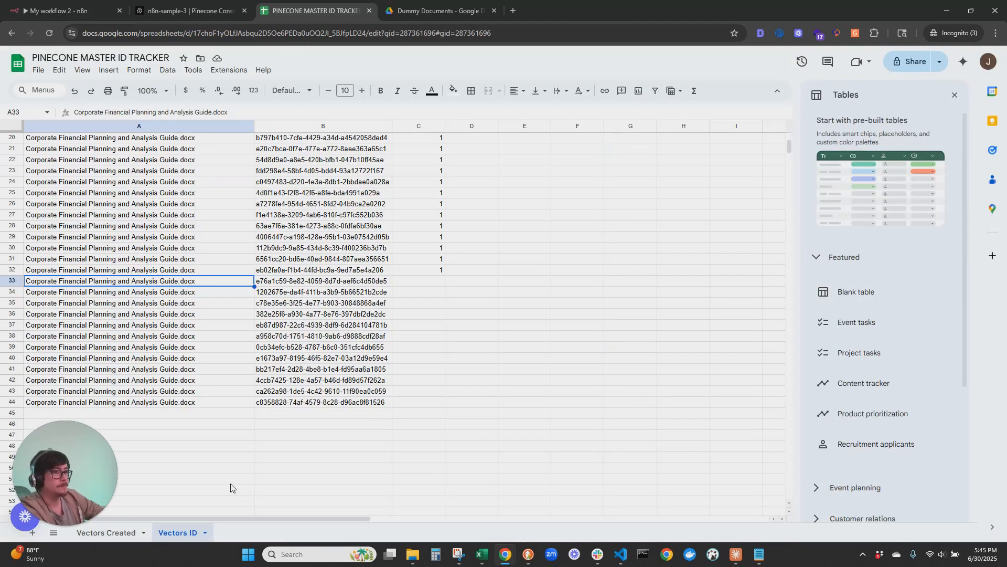
pyautogui.click(132, 536)
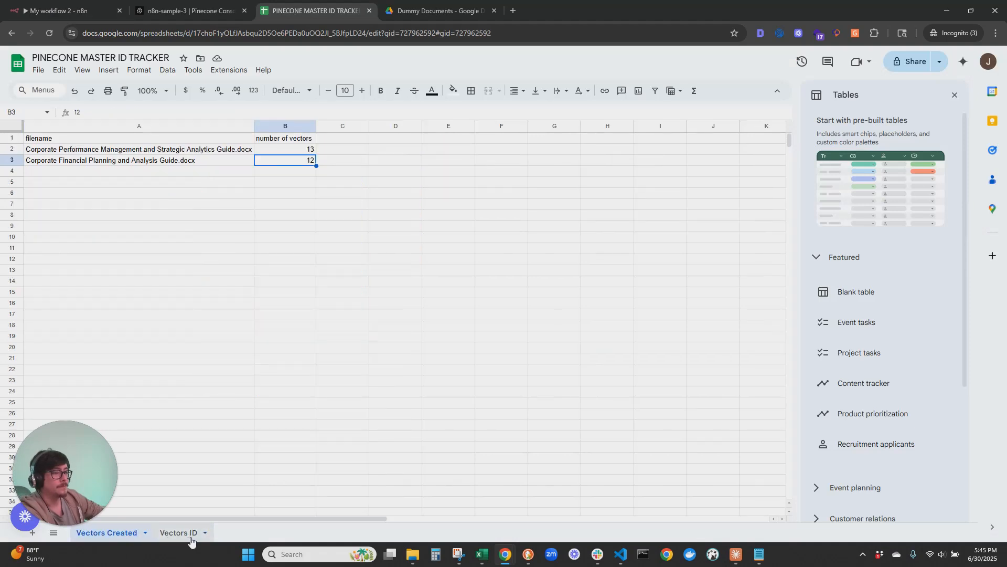
pyautogui.click(188, 536)
# Step: Recheck the latest execution's status in n8n and review the vector IDs and deleted flags in the Vectors ID sheet
pyautogui.click(63, 10)
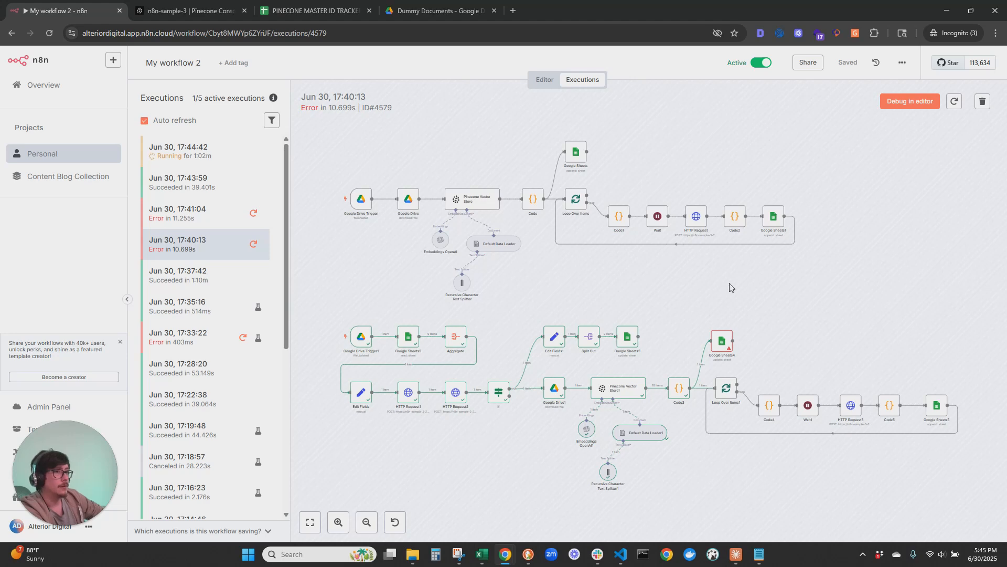
pyautogui.click(351, 6)
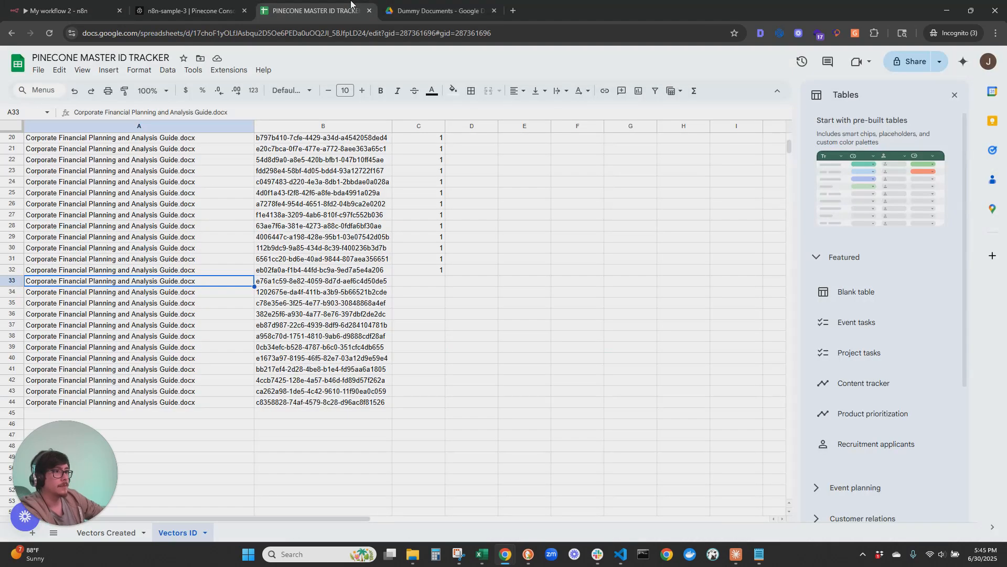
pyautogui.click(69, 8)
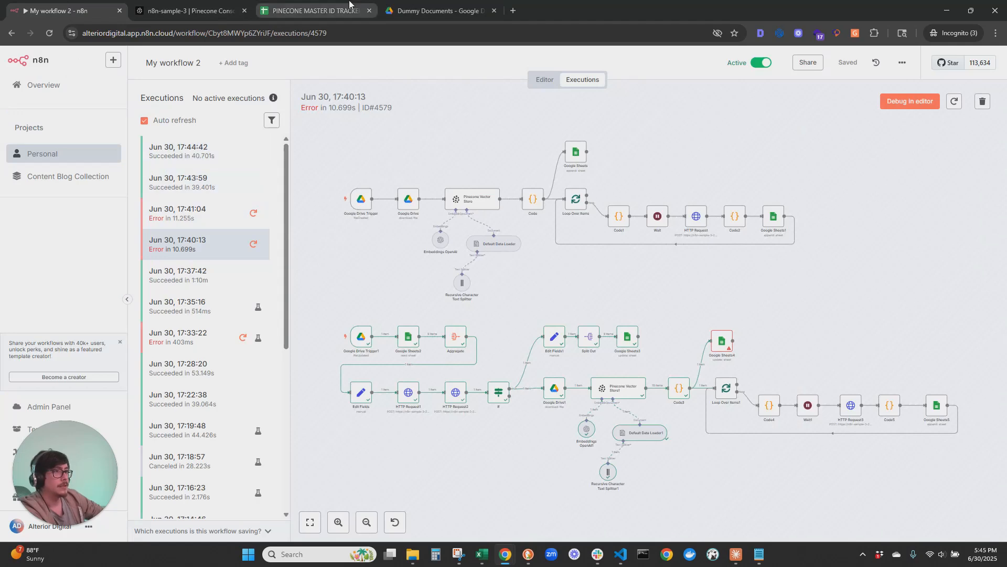
pyautogui.click(313, 10)
pyautogui.scroll(6, 297, 501)
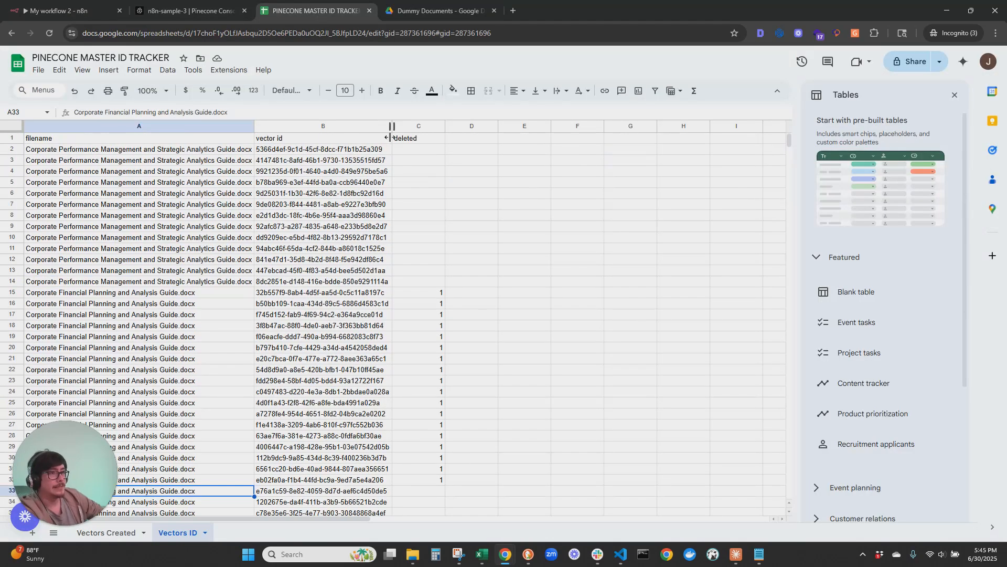
# Step: Examine the Vectors Created sheet, highlighting the empty cells C1:C3 and the column D cells beside the vector counts
pyautogui.click(107, 532)
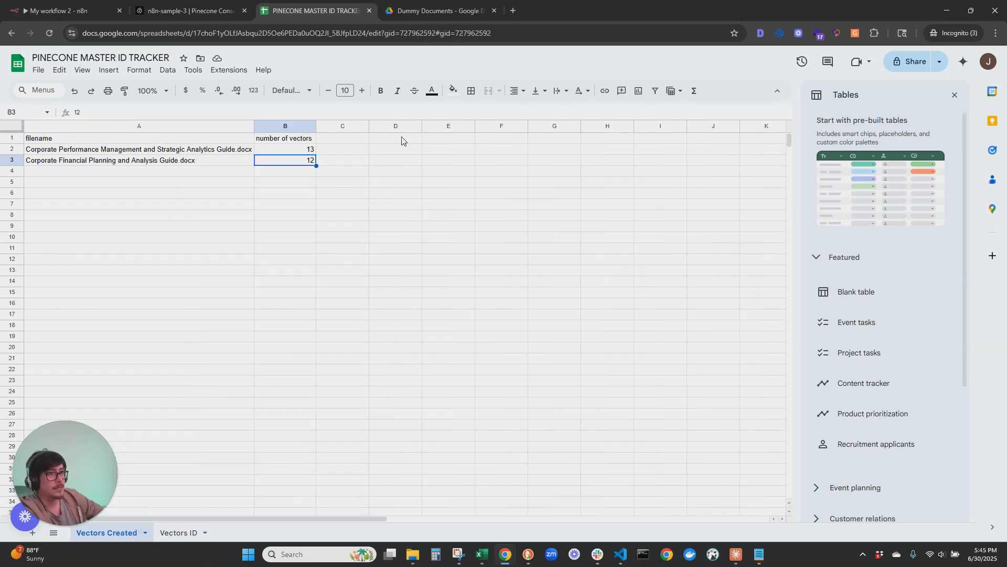
pyautogui.click(329, 134)
pyautogui.click(346, 153)
pyautogui.moveTo(334, 139); pyautogui.dragTo(342, 162)
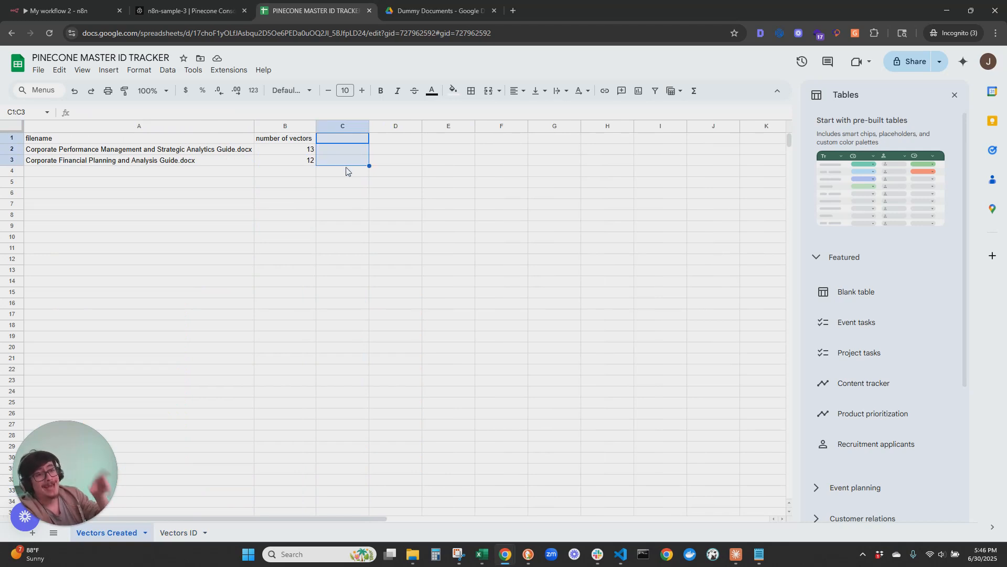
pyautogui.moveTo(378, 141); pyautogui.dragTo(375, 161)
pyautogui.click(376, 159)
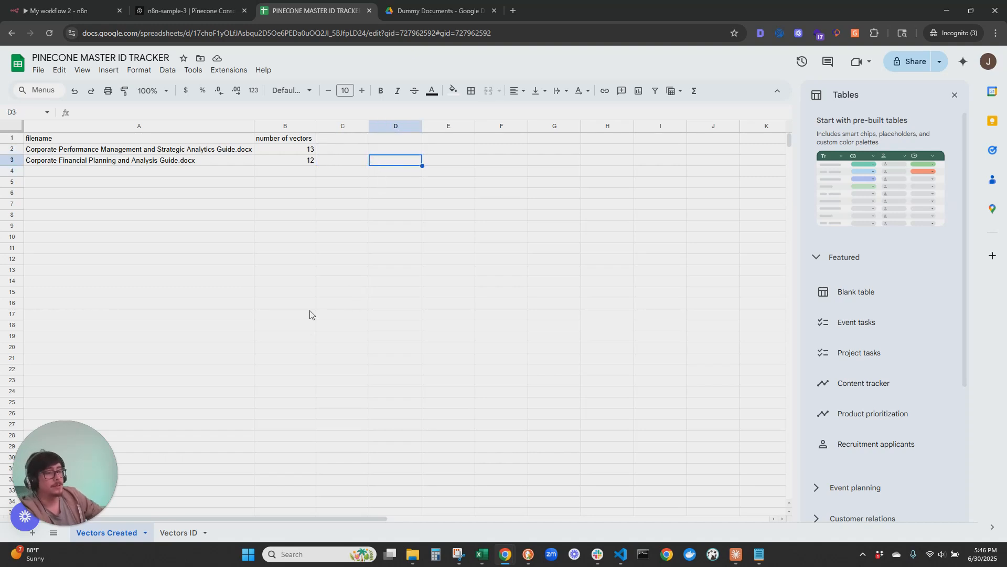
# Step: Return to the My workflow 2 editor in n8n and review the file-created and file-updated branches on the canvas
pyautogui.click(89, 8)
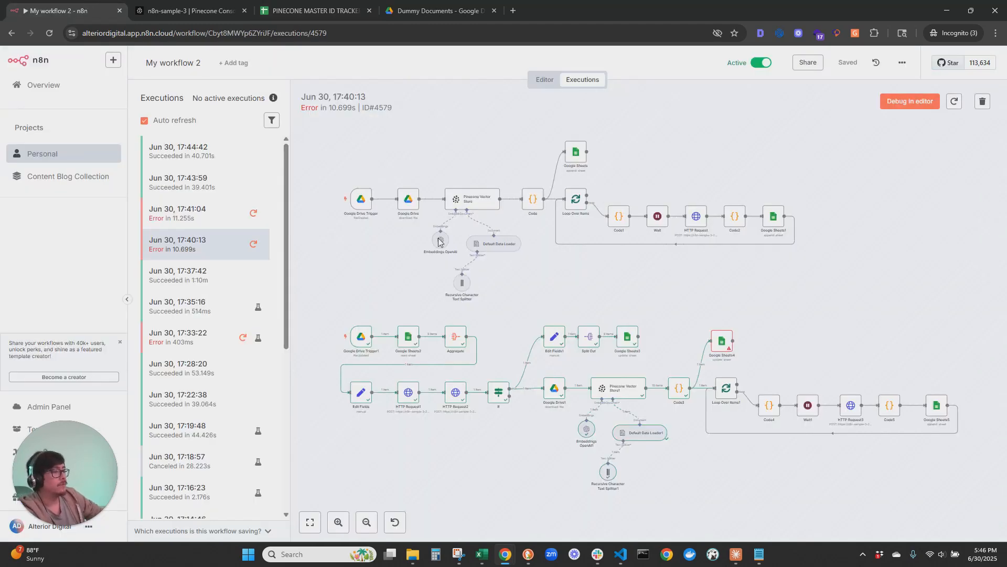
pyautogui.click(544, 81)
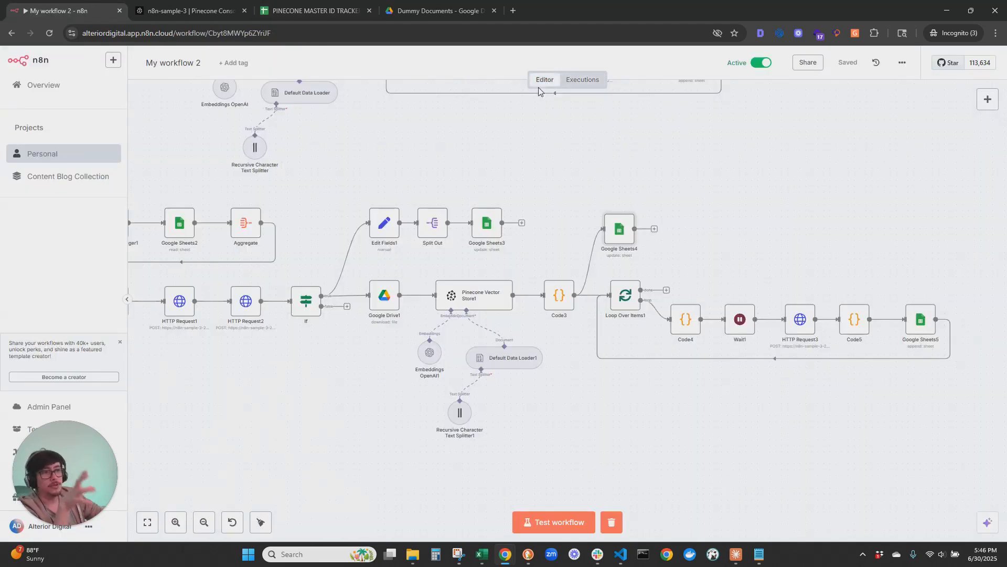
pyautogui.moveTo(612, 423); pyautogui.dragTo(578, 460)
pyautogui.scroll(-1, 551, 365)
pyautogui.moveTo(536, 211); pyautogui.dragTo(519, 248)
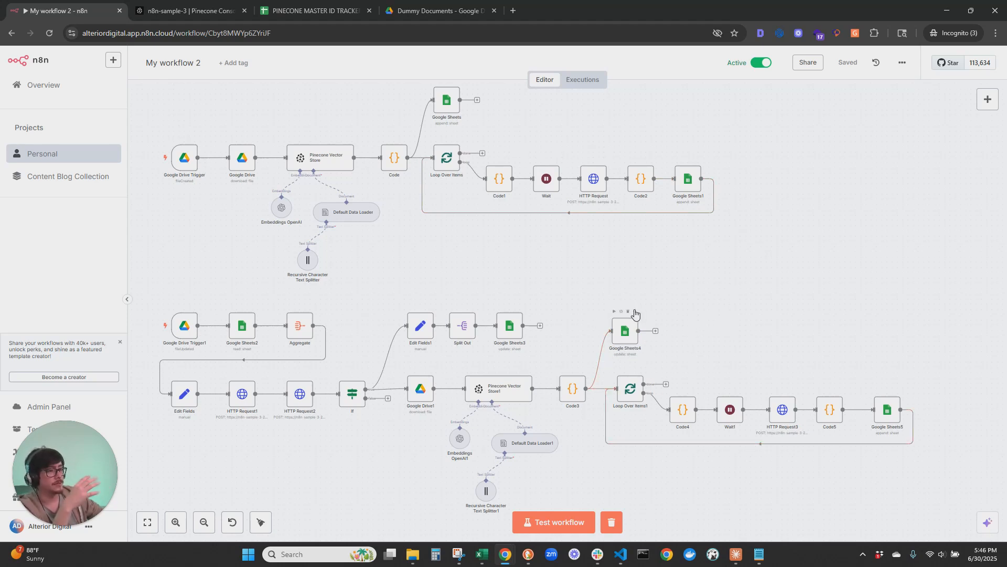
pyautogui.moveTo(742, 345); pyautogui.dragTo(731, 265)
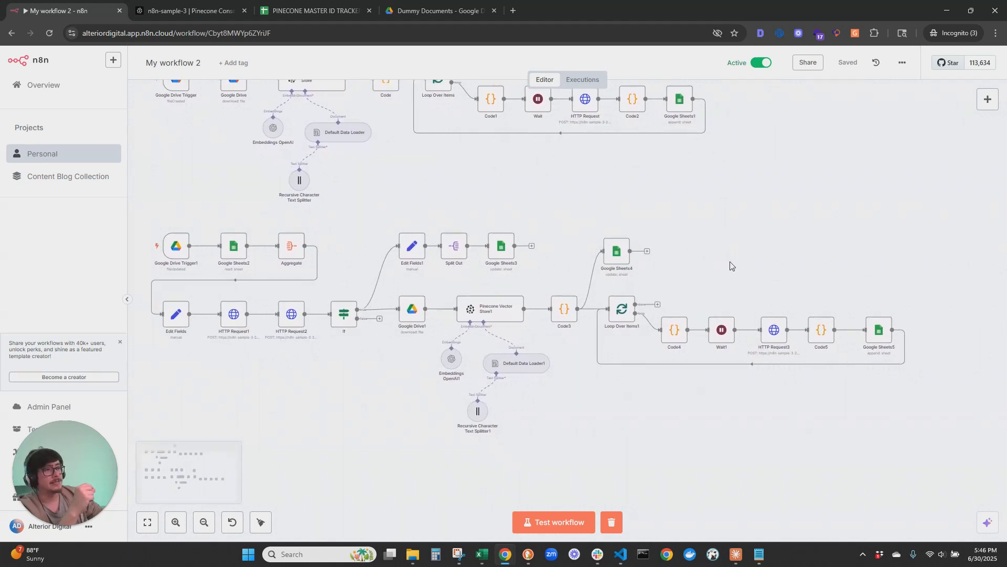